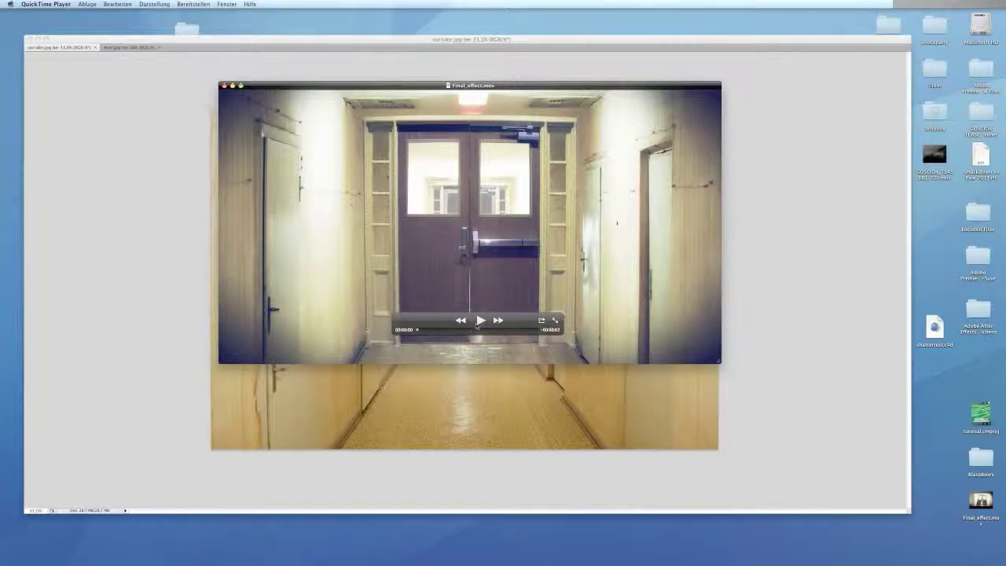
# Play the Final_effect.mov clip through to its end, then close it.
pyautogui.click(487, 324)
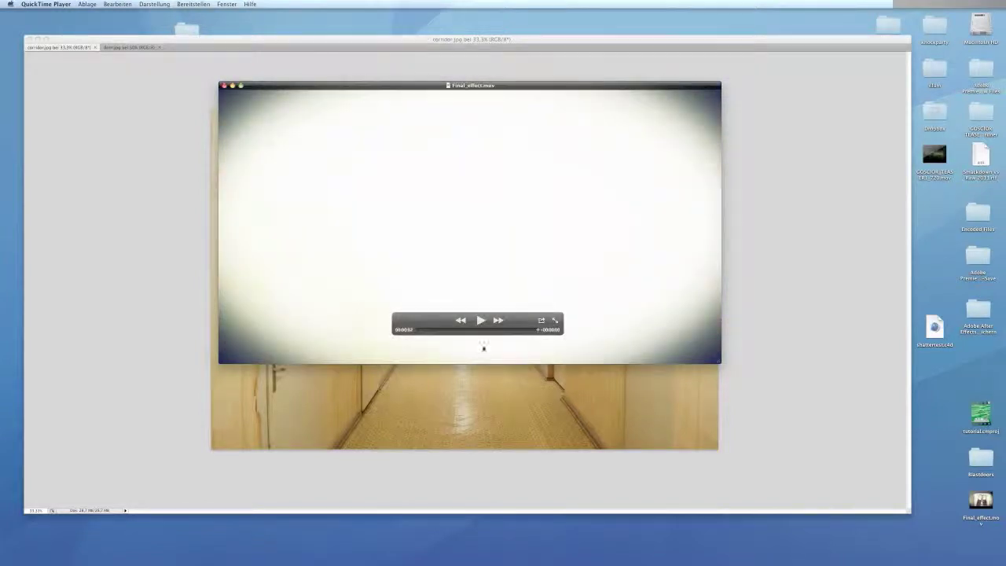
pyautogui.click(482, 321)
pyautogui.click(224, 86)
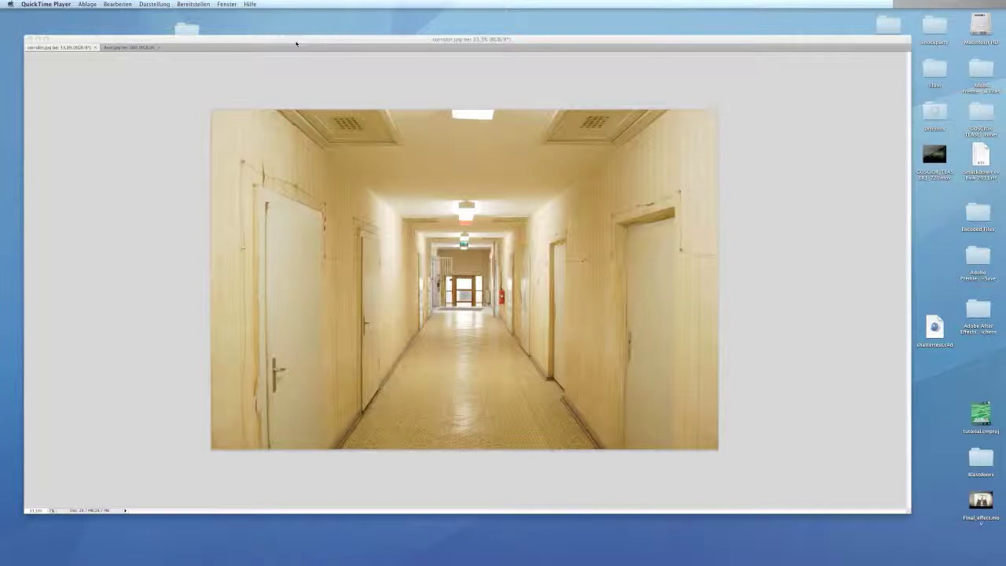
# Switch to Photoshop and view the original corridor.jpg and the tutmaster.psd composite for comparison.
pyautogui.click(296, 43)
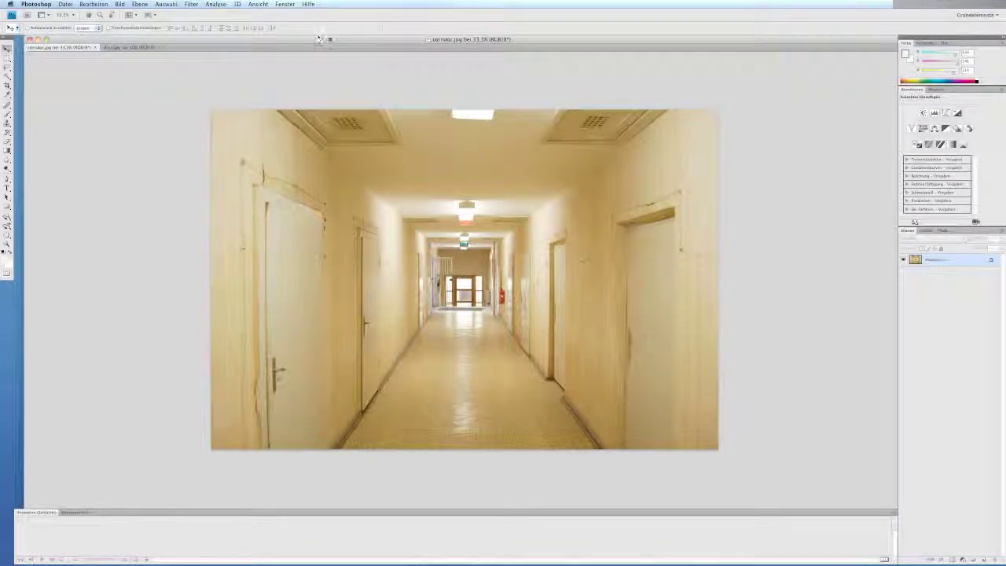
pyautogui.moveTo(376, 40); pyautogui.dragTo(439, 52)
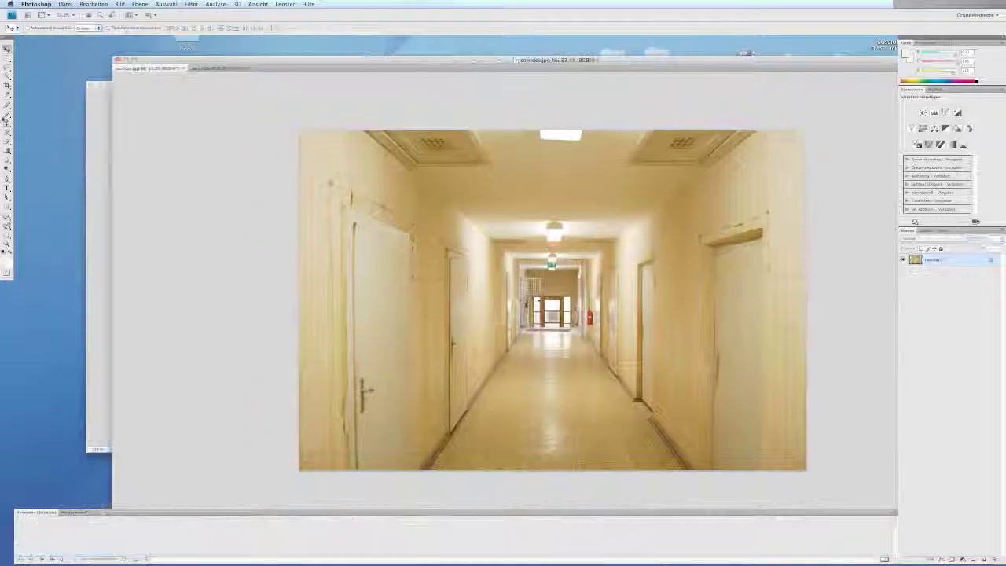
pyautogui.click(99, 267)
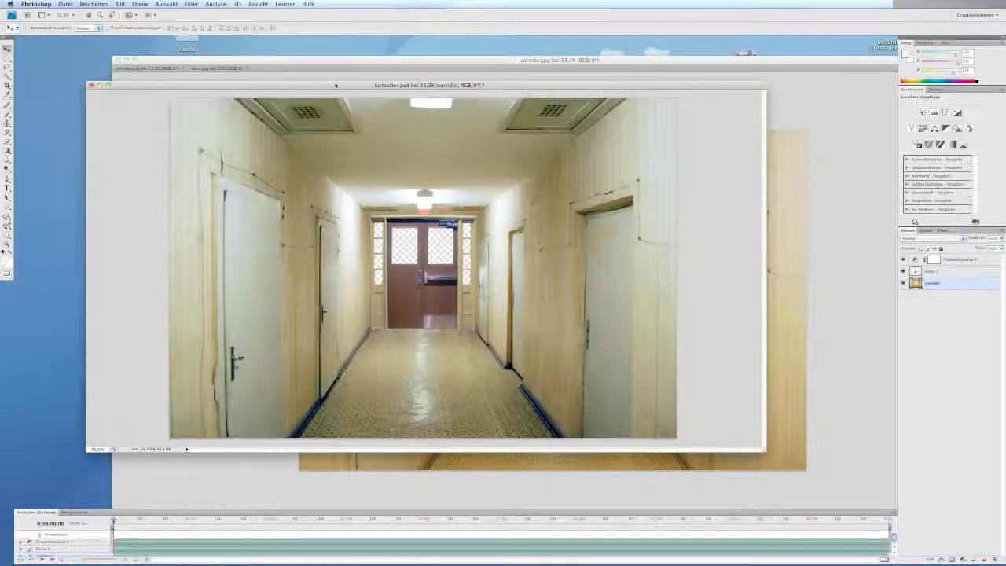
pyautogui.moveTo(337, 86); pyautogui.dragTo(348, 91)
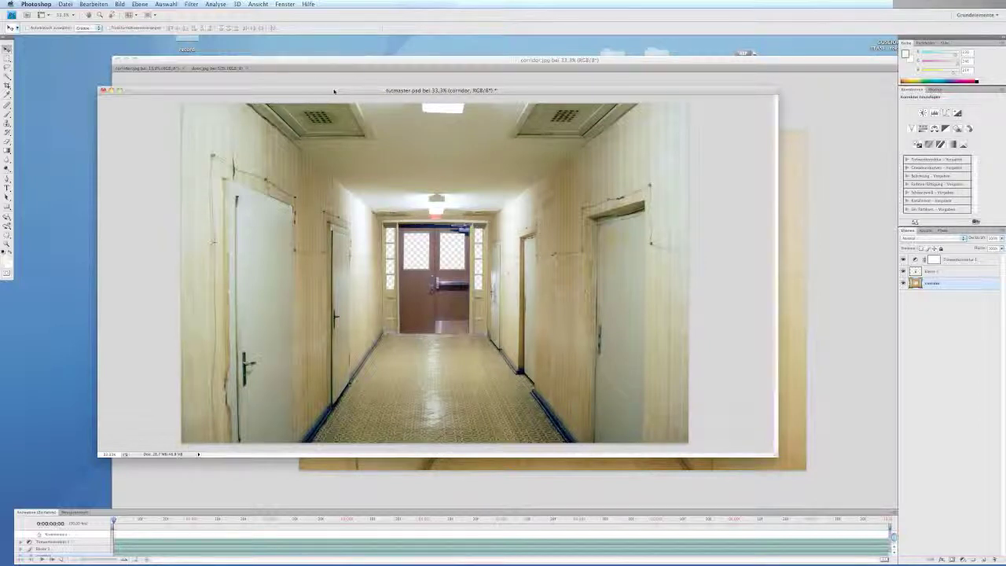
pyautogui.moveTo(334, 92); pyautogui.dragTo(329, 100)
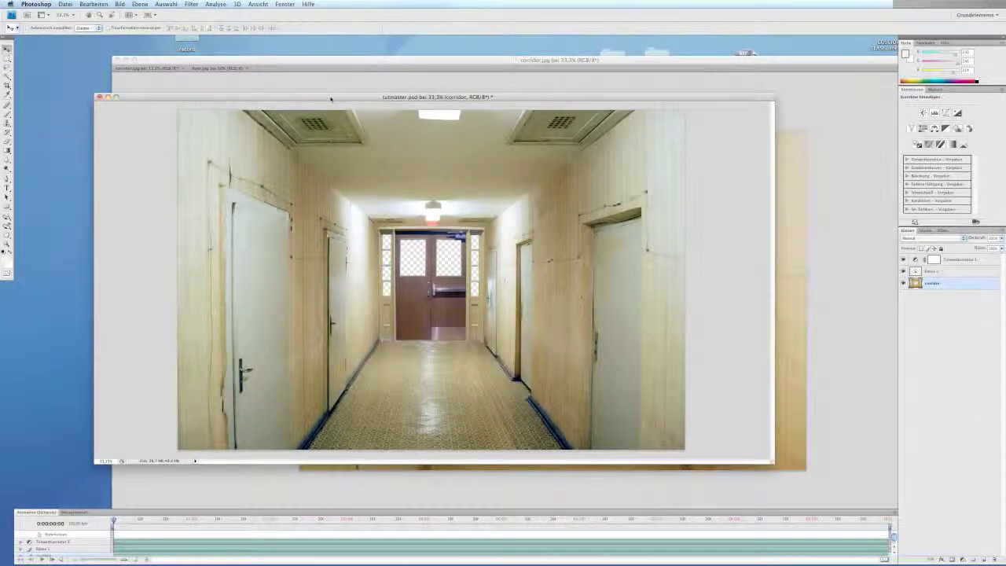
pyautogui.click(377, 64)
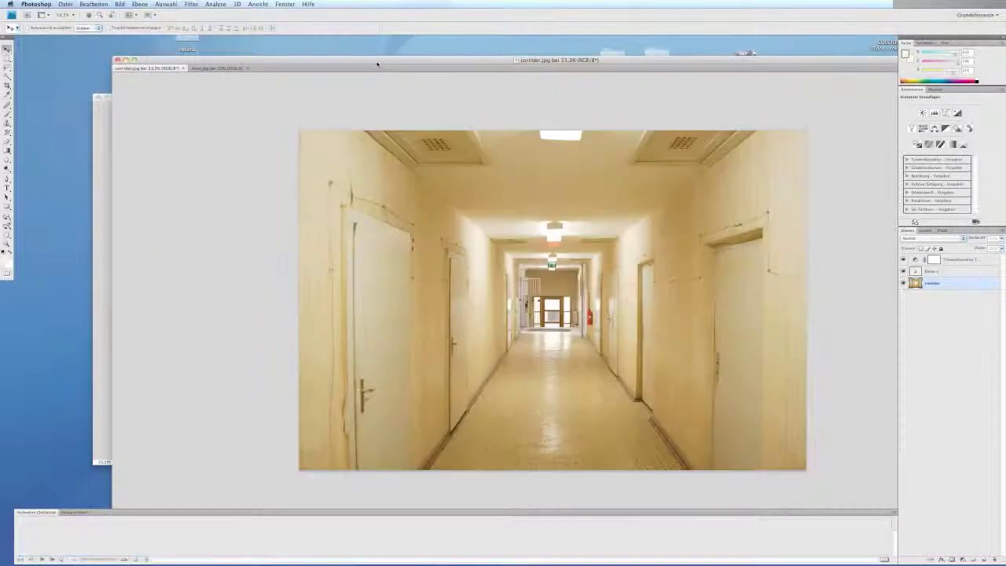
pyautogui.moveTo(439, 59); pyautogui.dragTo(336, 38)
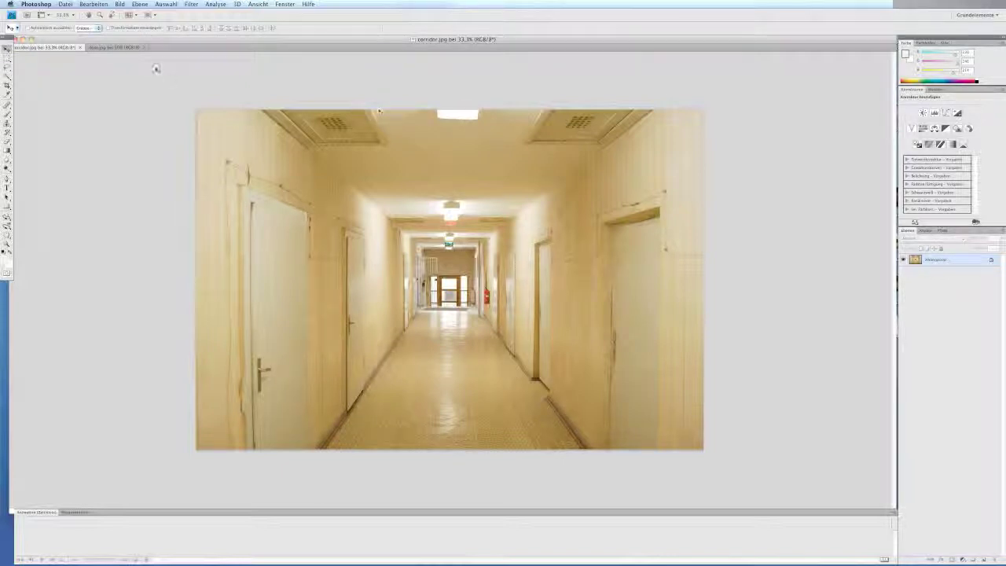
# Compare the two source images, door.jpg and corridor.jpg, ending on the door image.
pyautogui.click(114, 49)
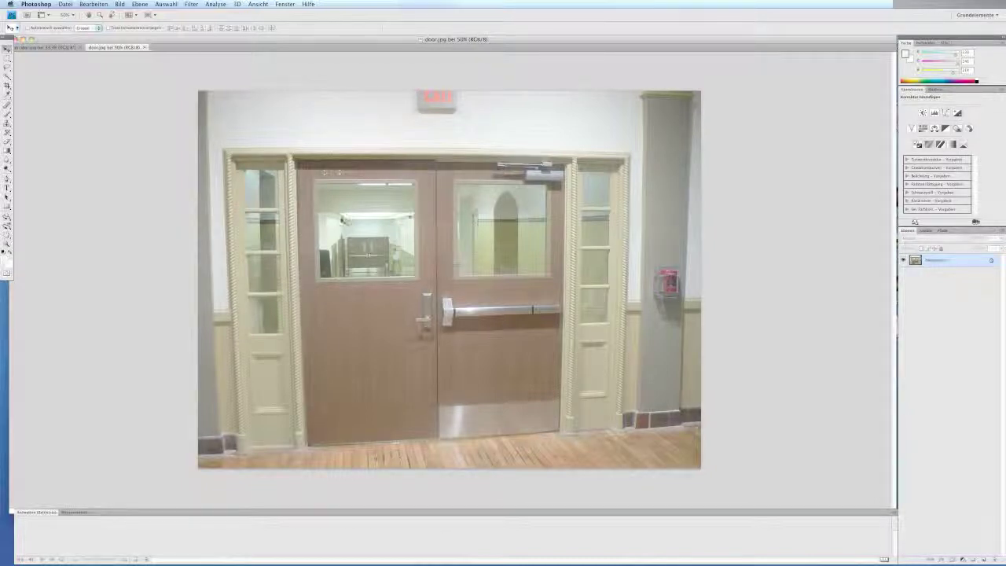
pyautogui.moveTo(53, 43); pyautogui.dragTo(67, 43)
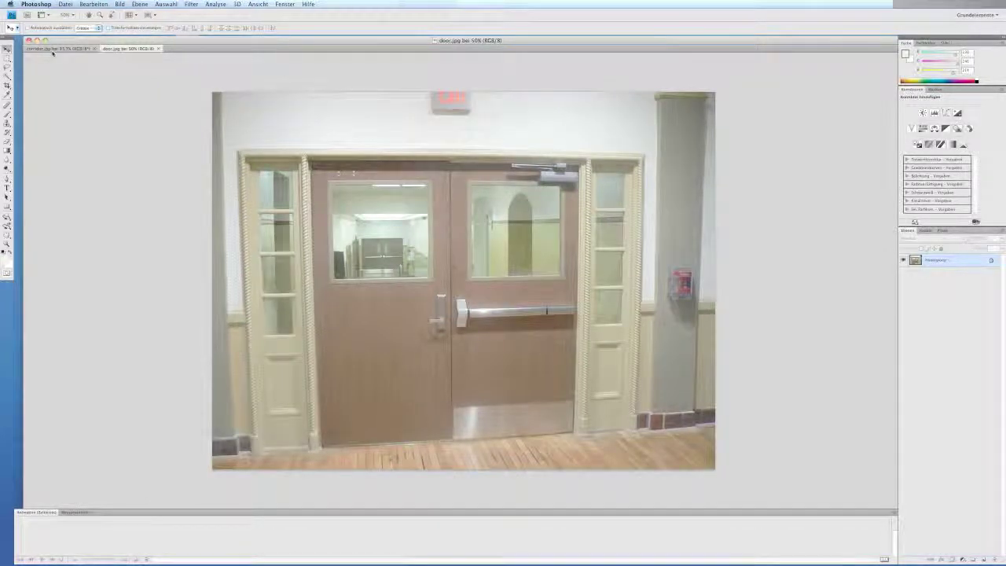
pyautogui.click(54, 49)
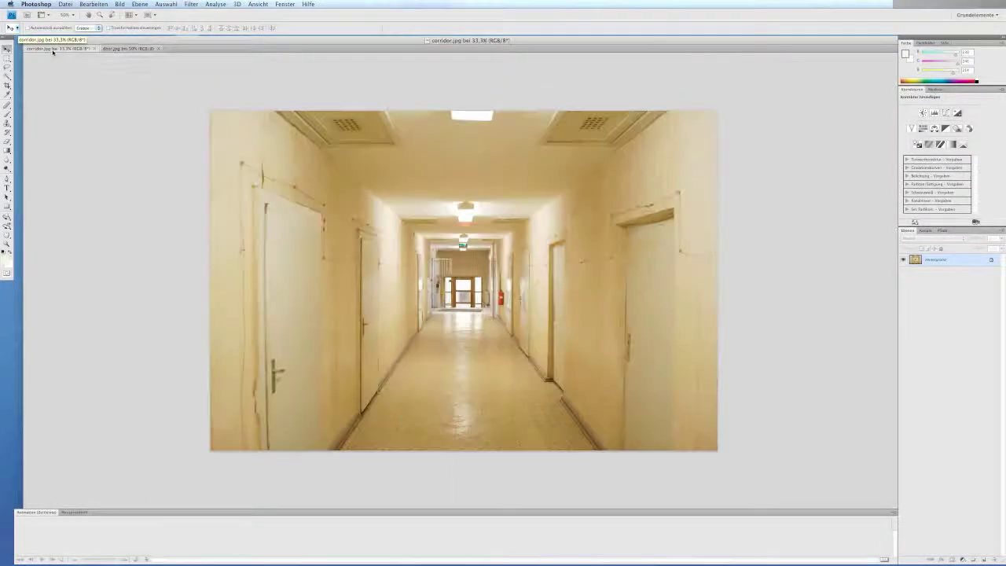
pyautogui.click(114, 50)
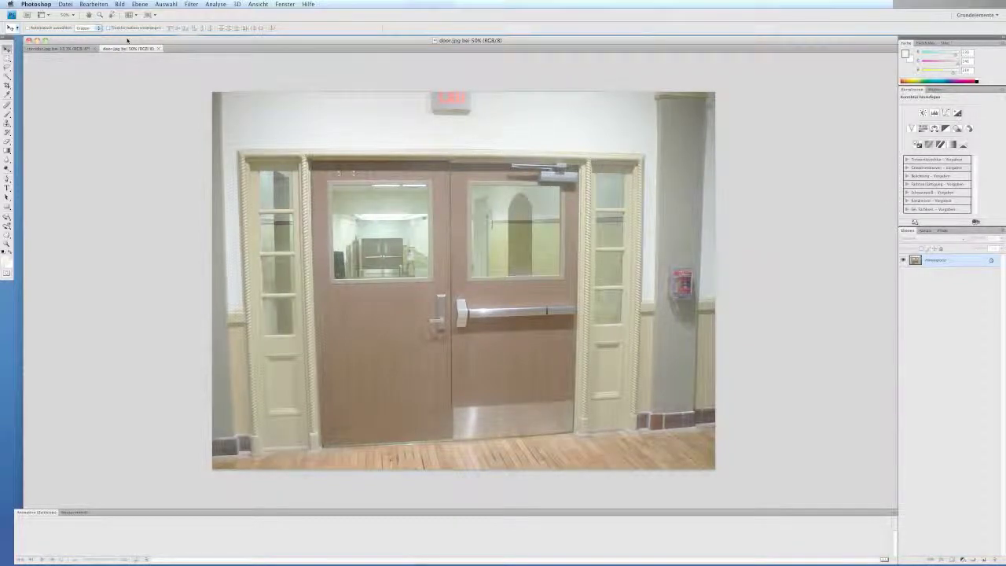
# Look at the tutmaster.psd composite beside door.jpg, then bring the door image back to the front.
pyautogui.moveTo(102, 50); pyautogui.dragTo(314, 66)
pyautogui.click(182, 96)
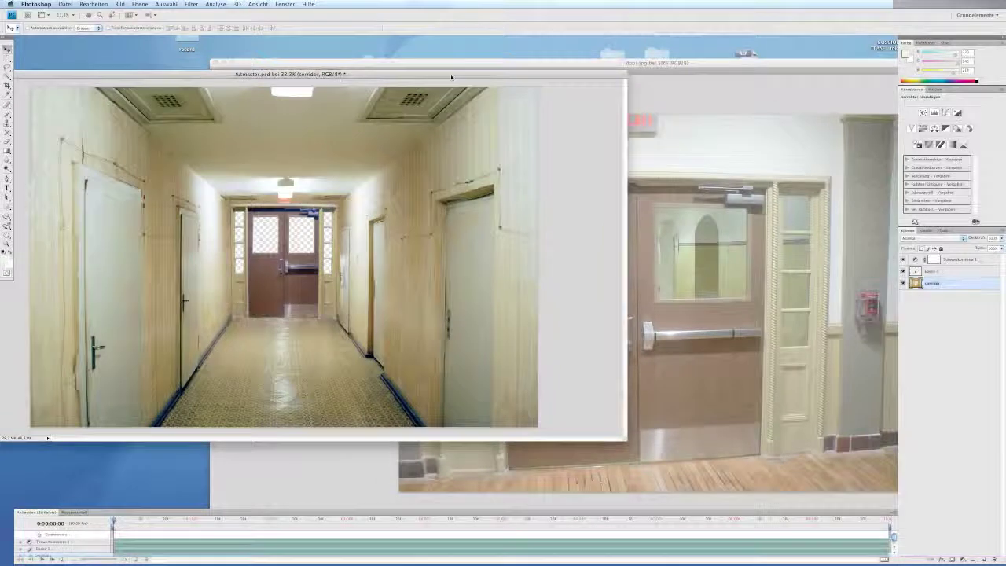
pyautogui.moveTo(595, 100); pyautogui.dragTo(449, 76)
pyautogui.click(674, 96)
pyautogui.moveTo(589, 64); pyautogui.dragTo(411, 43)
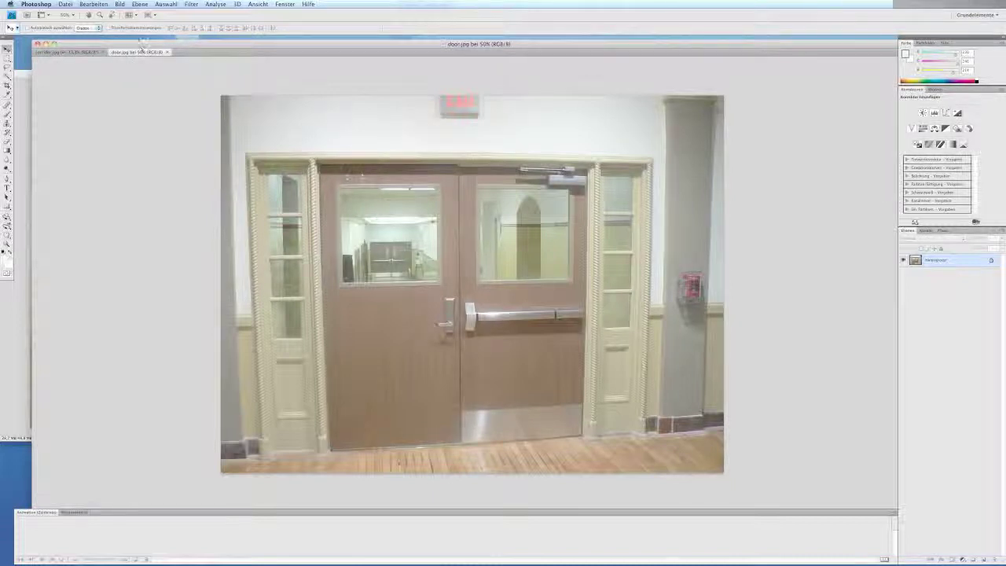
# Apply the Match Color (Gleiche Farbe) correction to door.jpg, using corridor.jpg as the source.
pyautogui.click(120, 4)
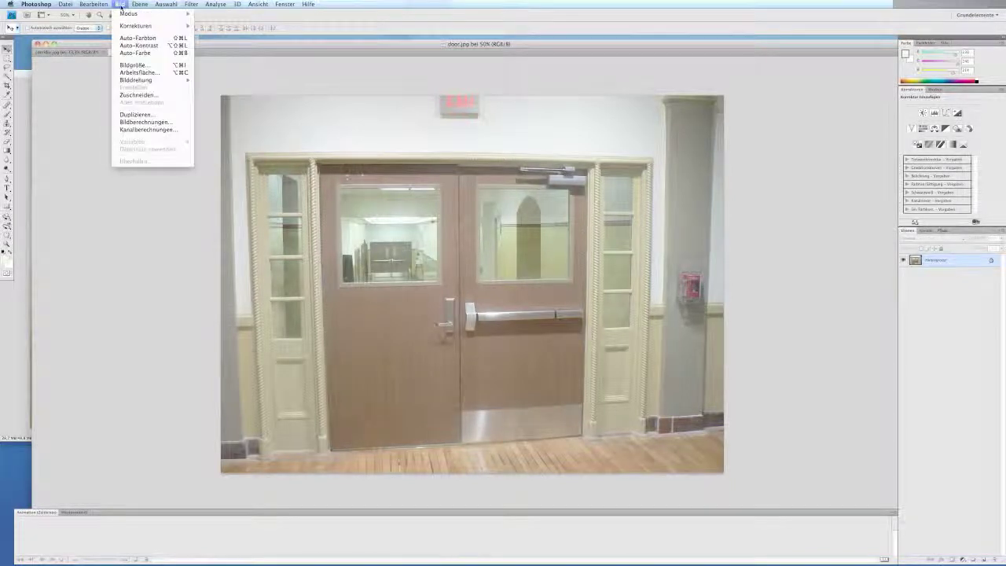
pyautogui.moveTo(129, 26)
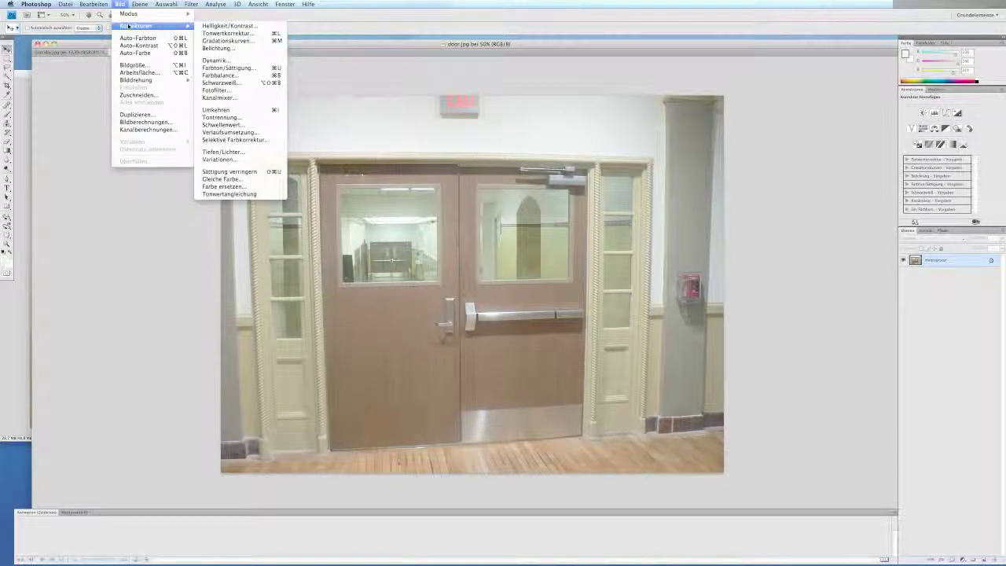
pyautogui.click(236, 189)
pyautogui.click(224, 179)
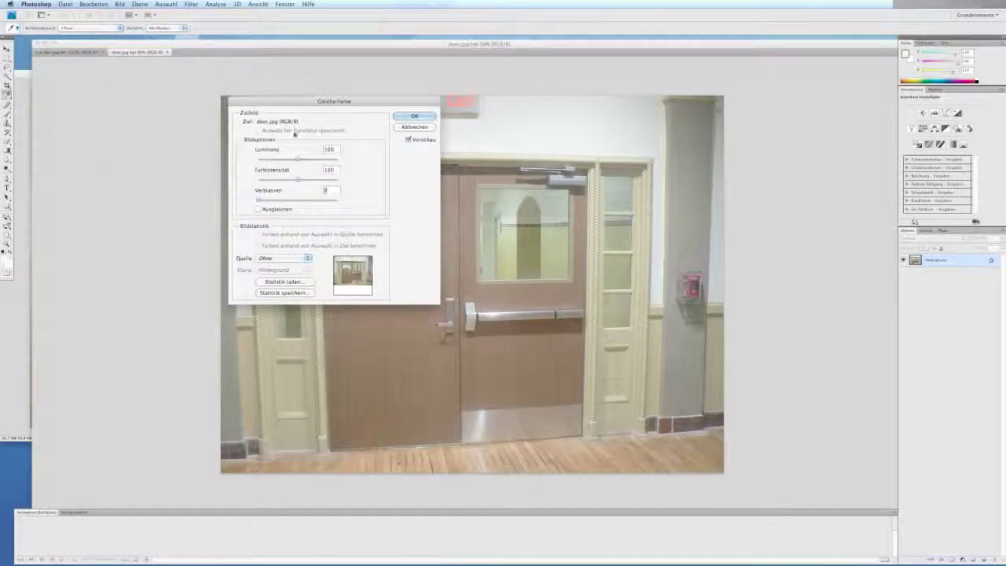
pyautogui.moveTo(358, 103); pyautogui.dragTo(764, 93)
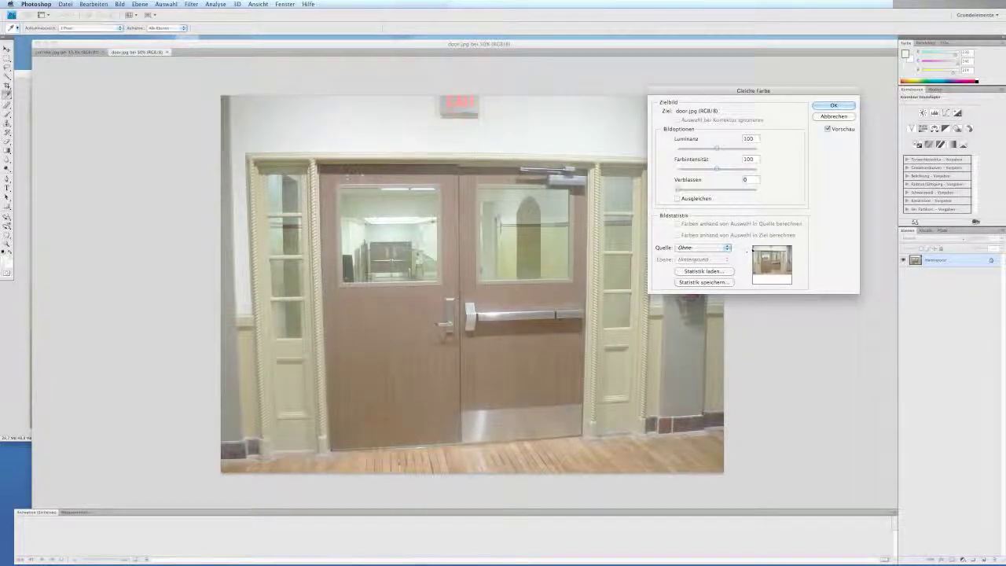
pyautogui.click(699, 248)
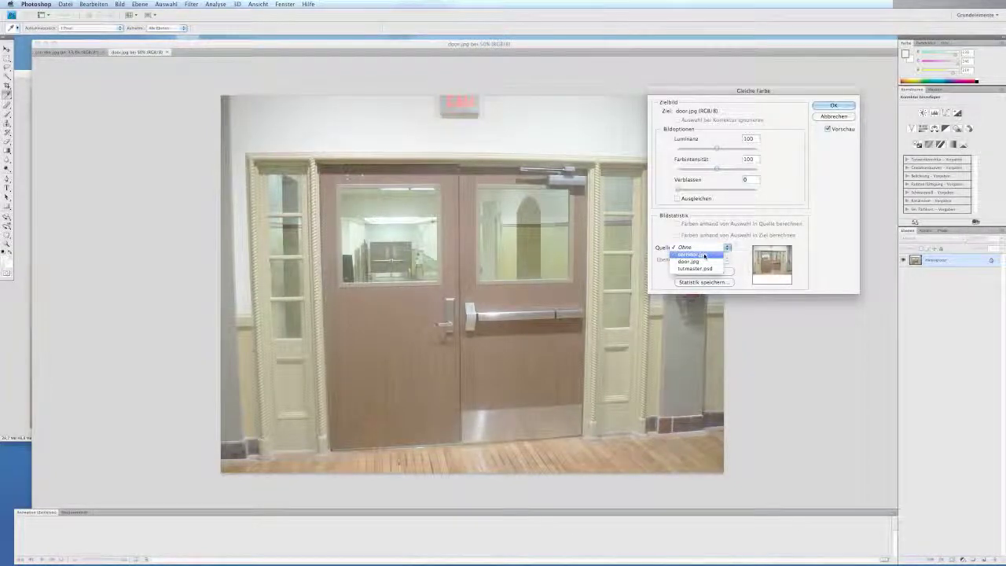
pyautogui.click(703, 255)
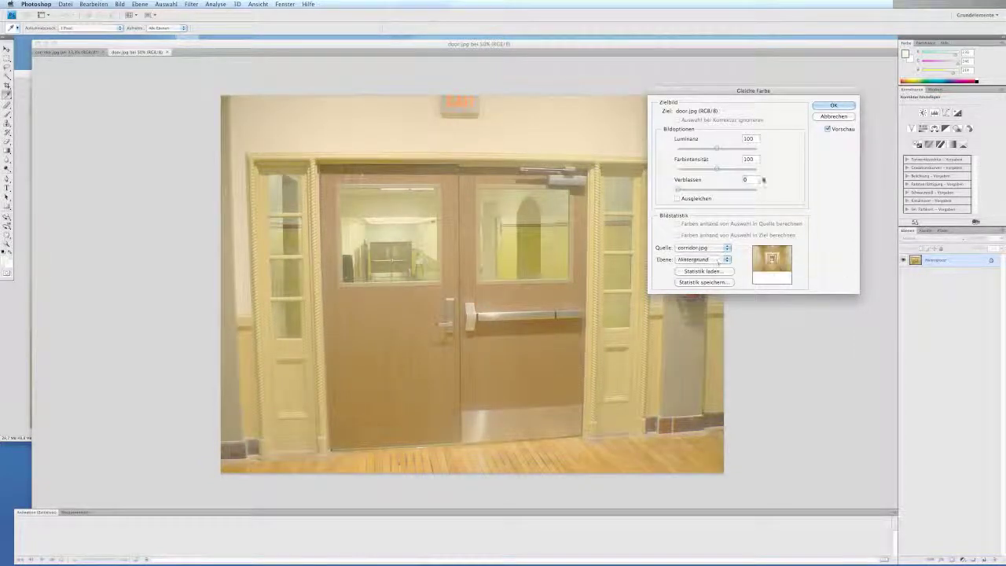
pyautogui.click(835, 105)
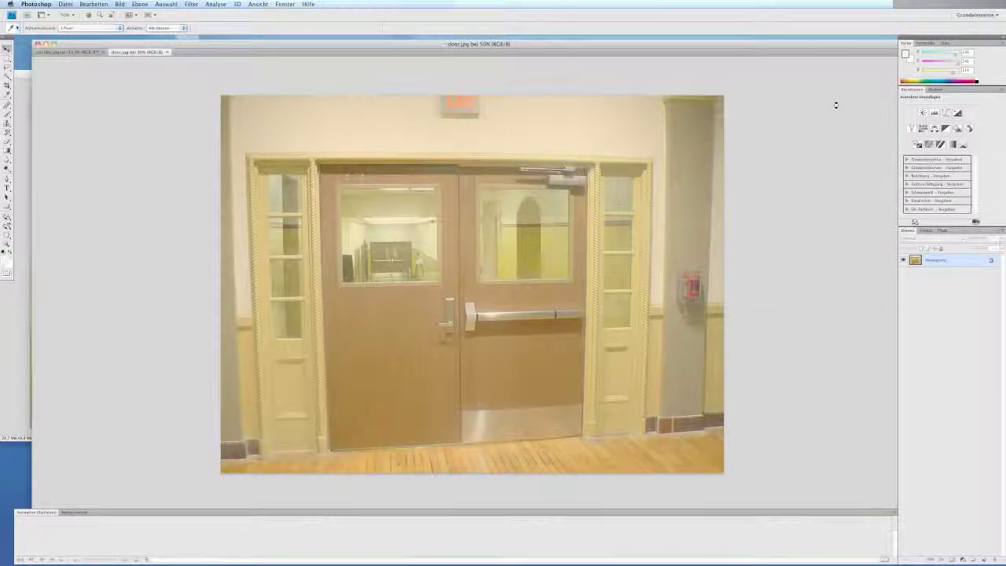
# Activate the Pen tool for the door image.
pyautogui.press('v')
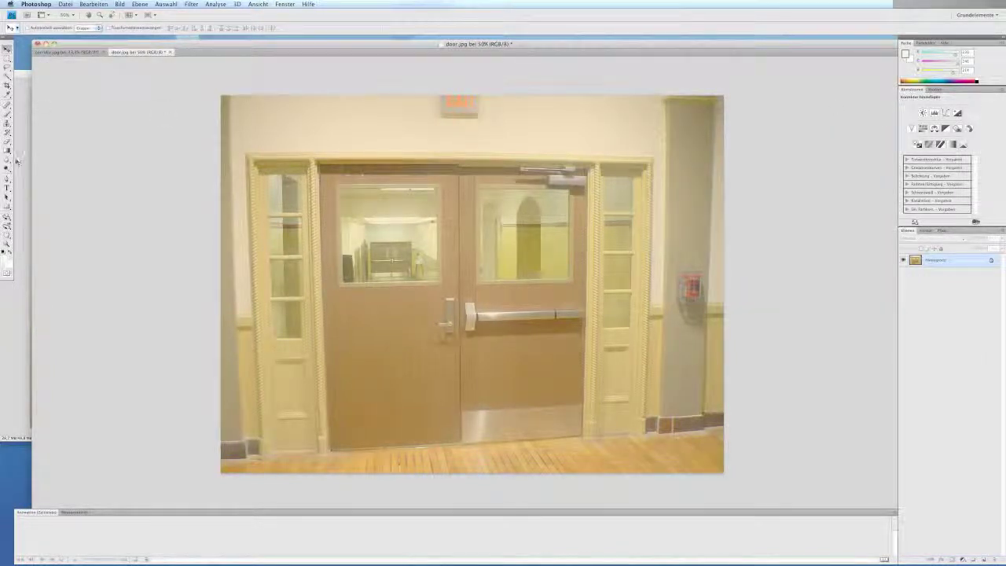
pyautogui.click(7, 179)
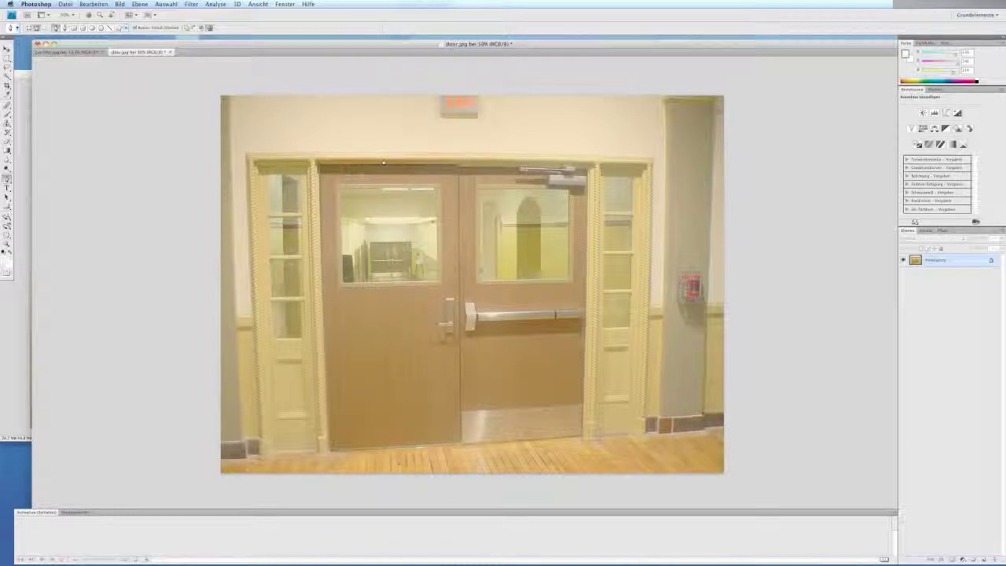
# In tutmaster.psd, free-transform the door layer Ebene 1 with Distort (Verzerren), nudging its upper-right corner slightly outward, and apply the transformation.
pyautogui.click(73, 53)
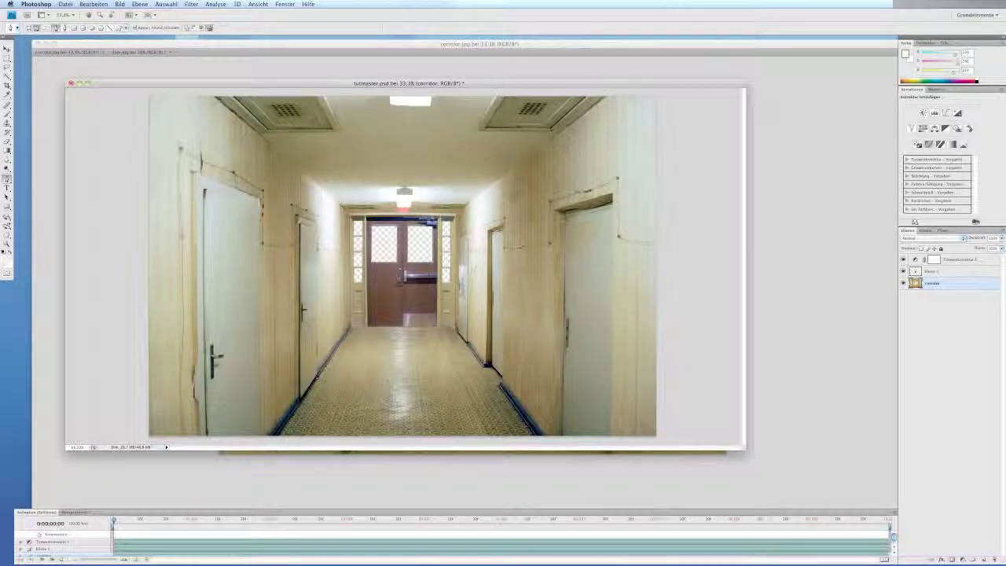
pyautogui.click(934, 271)
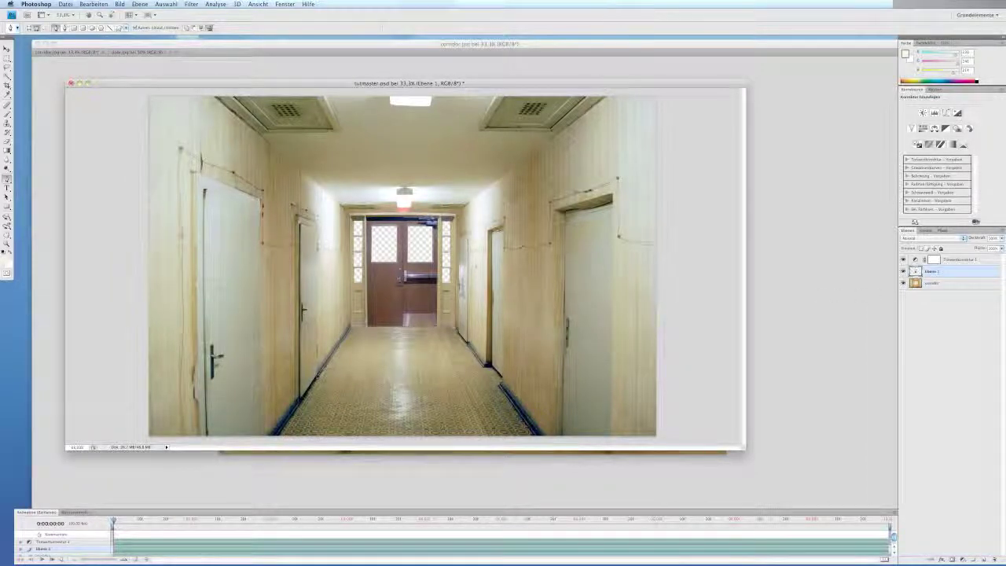
pyautogui.press('v')
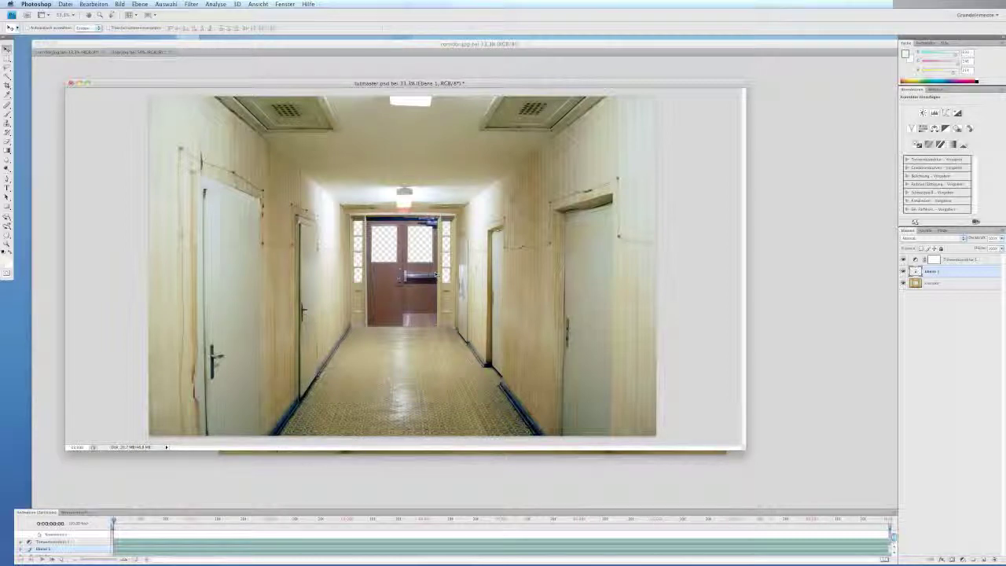
pyautogui.press('super+t')
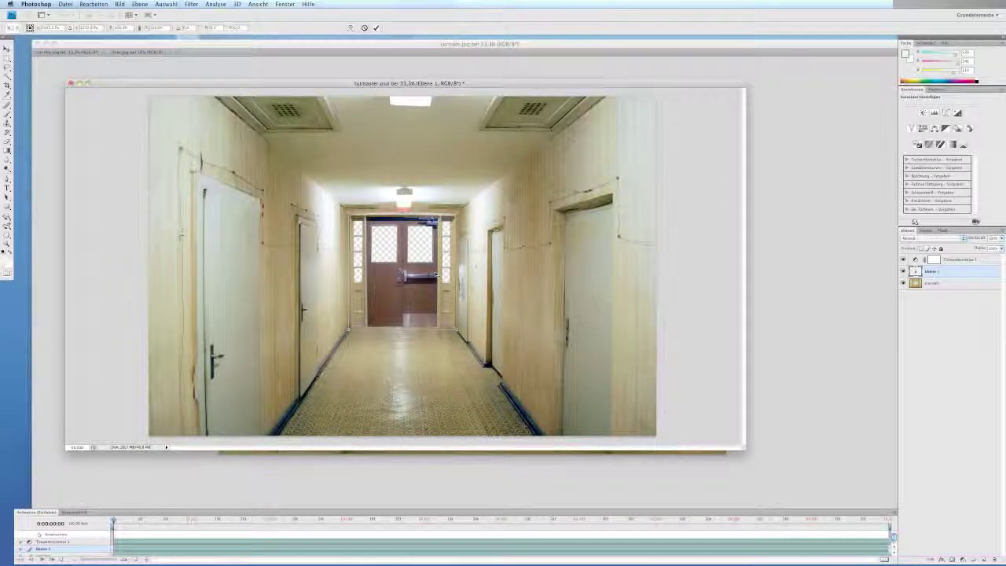
pyautogui.rightClick(430, 233)
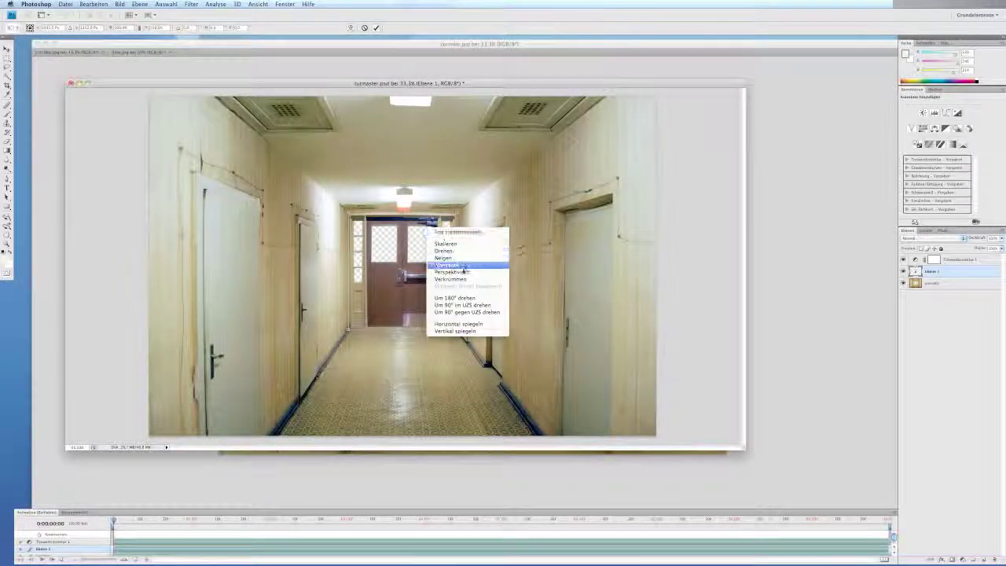
pyautogui.click(451, 279)
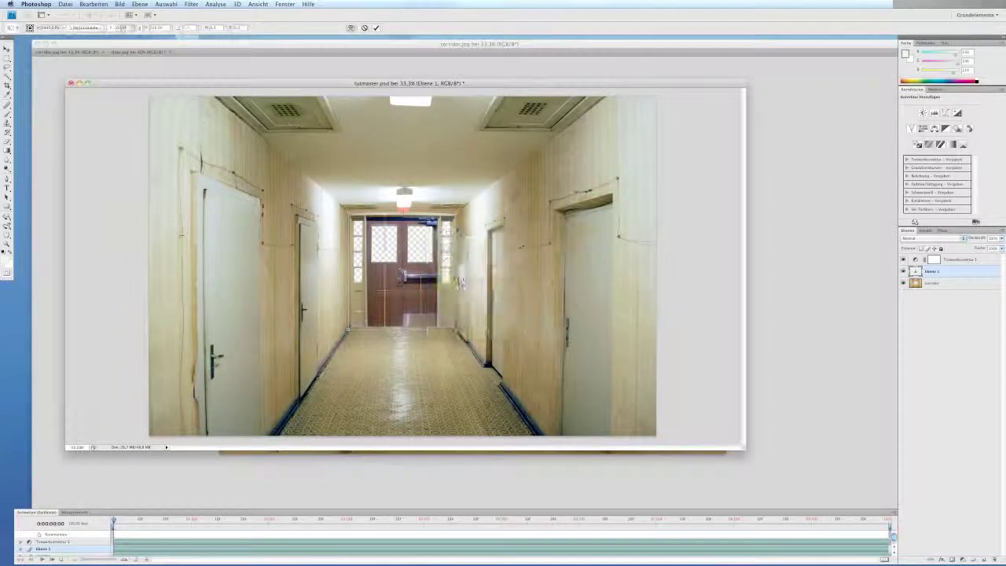
pyautogui.rightClick(430, 229)
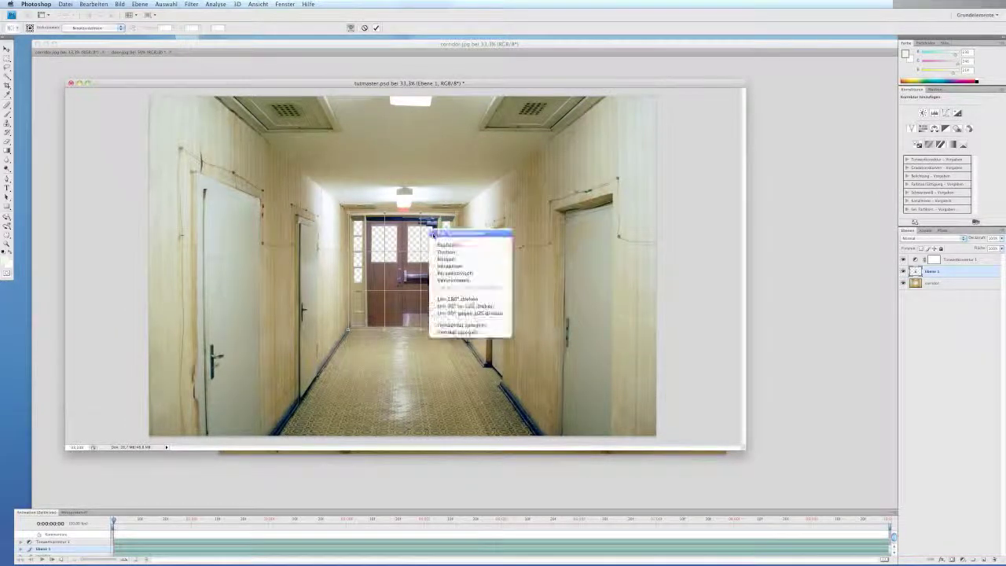
pyautogui.click(458, 266)
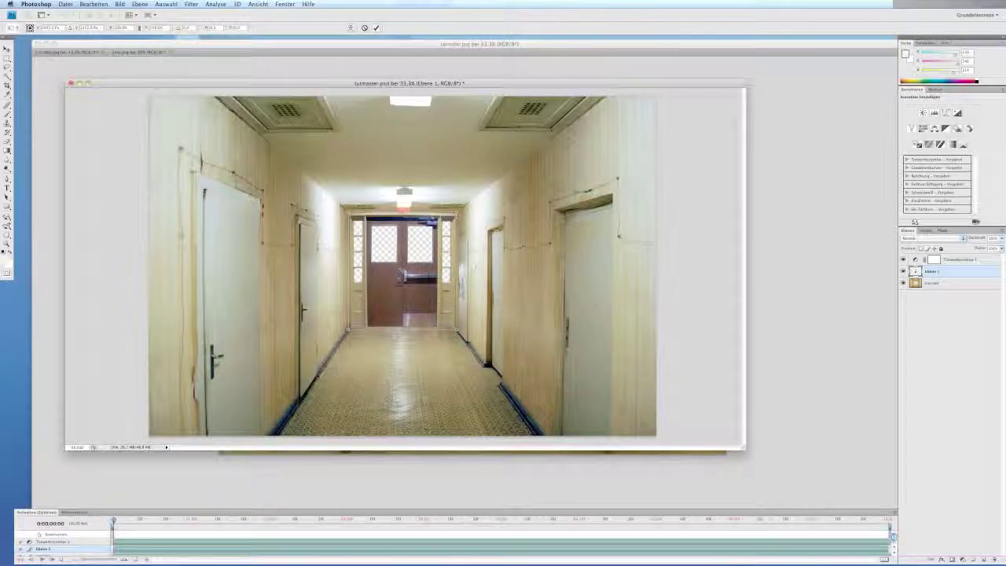
pyautogui.moveTo(458, 214)
pyautogui.mouseDown()
pyautogui.moveTo(421, 248)
pyautogui.moveTo(454, 213)
pyautogui.moveTo(444, 201)
pyautogui.moveTo(466, 164)
pyautogui.moveTo(459, 213)
pyautogui.mouseUp()
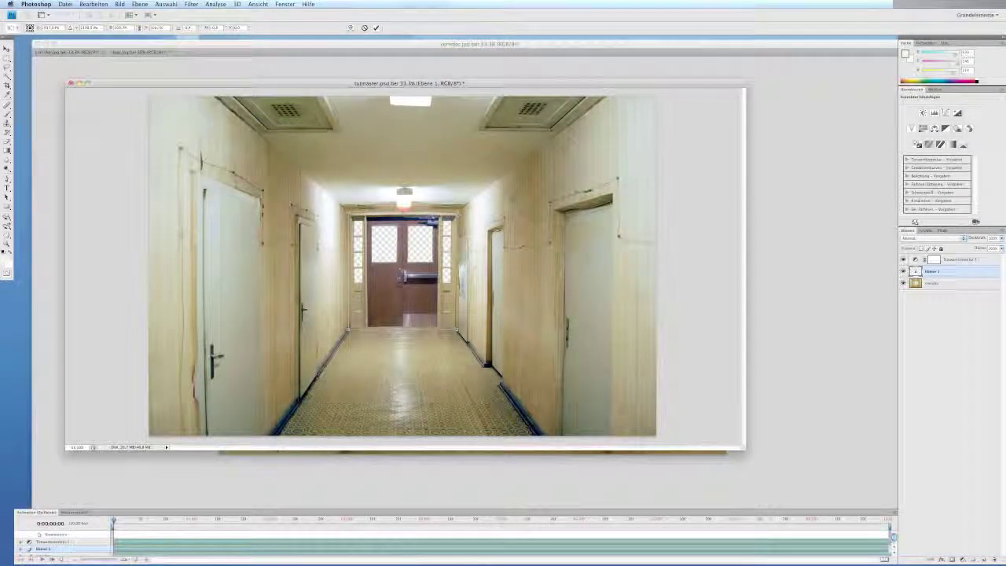
pyautogui.press('Return')
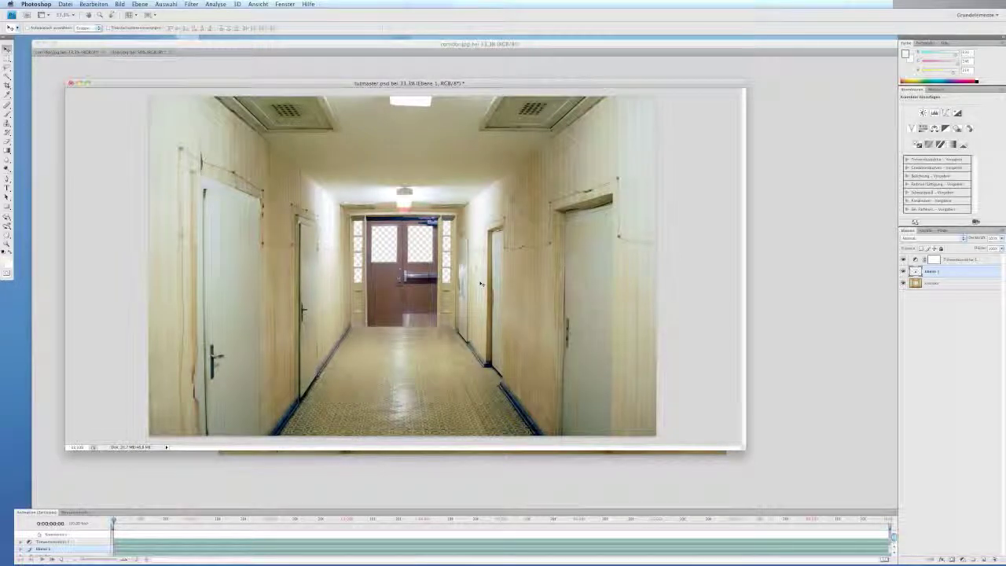
# Hide the Tonwertkorrektur 1 adjustment layer in the composite.
pyautogui.click(903, 260)
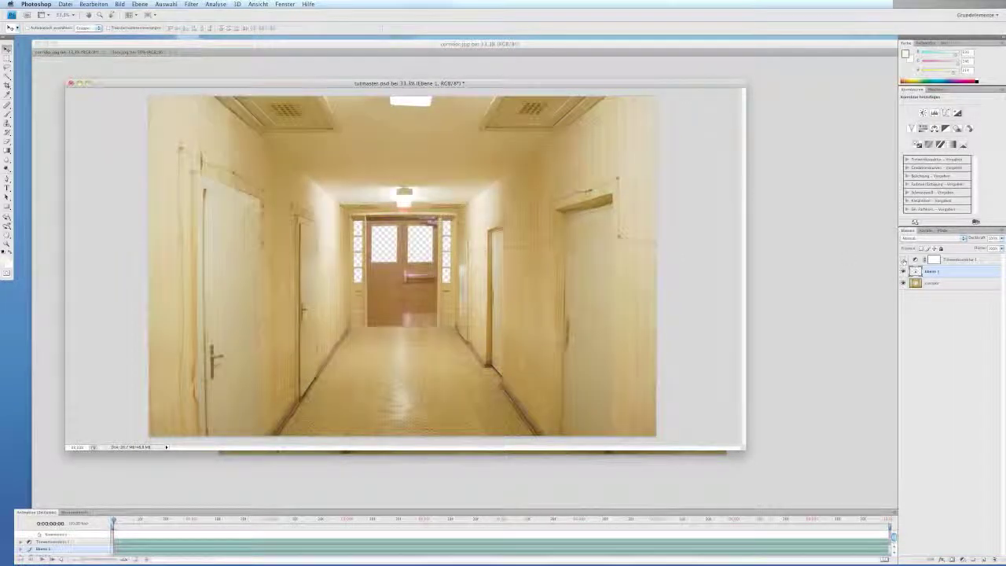
# Show the Tonwertkorrektur 1 adjustment layer again and select it to bring up its levels settings.
pyautogui.click(902, 259)
pyautogui.click(915, 259)
pyautogui.click(949, 112)
pyautogui.click(939, 119)
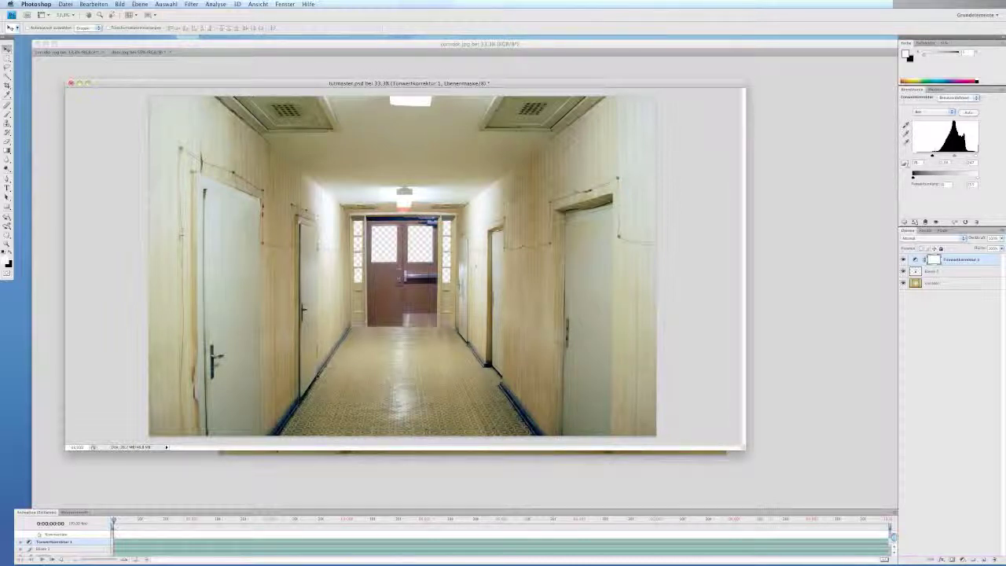
# Compare the corridor composite with and without the door layer Ebene 1 and leave the door layer shown.
pyautogui.click(932, 283)
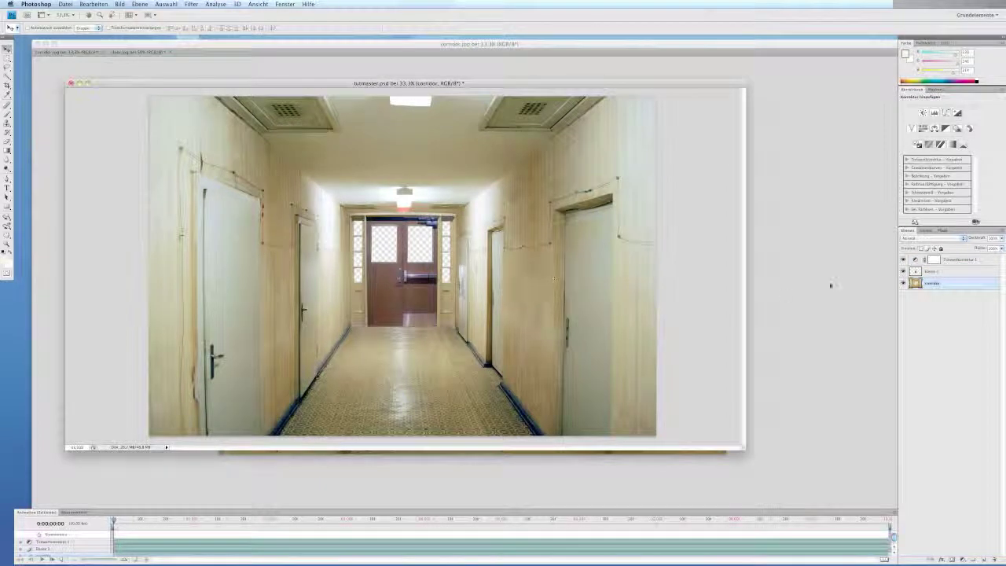
pyautogui.click(923, 272)
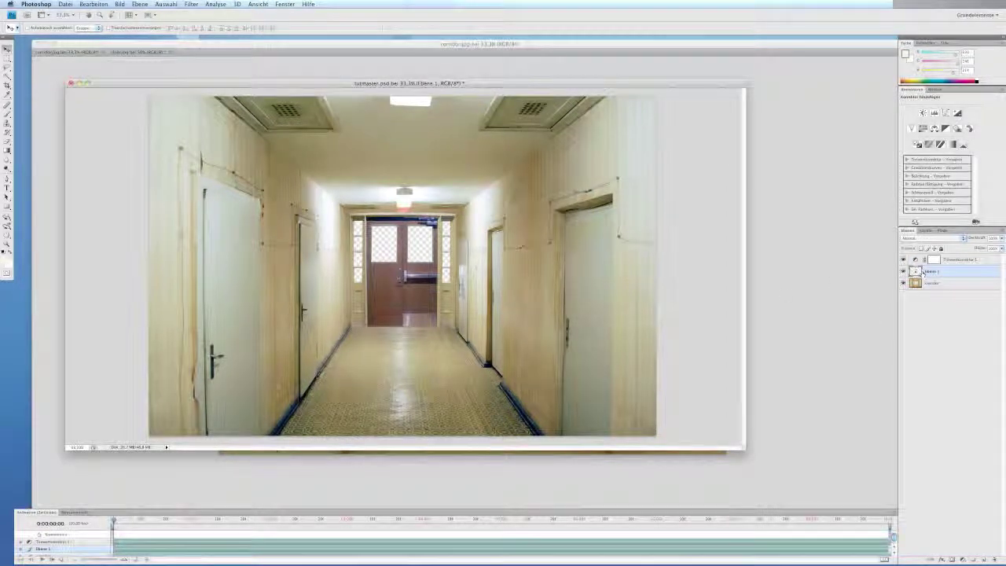
pyautogui.click(902, 283)
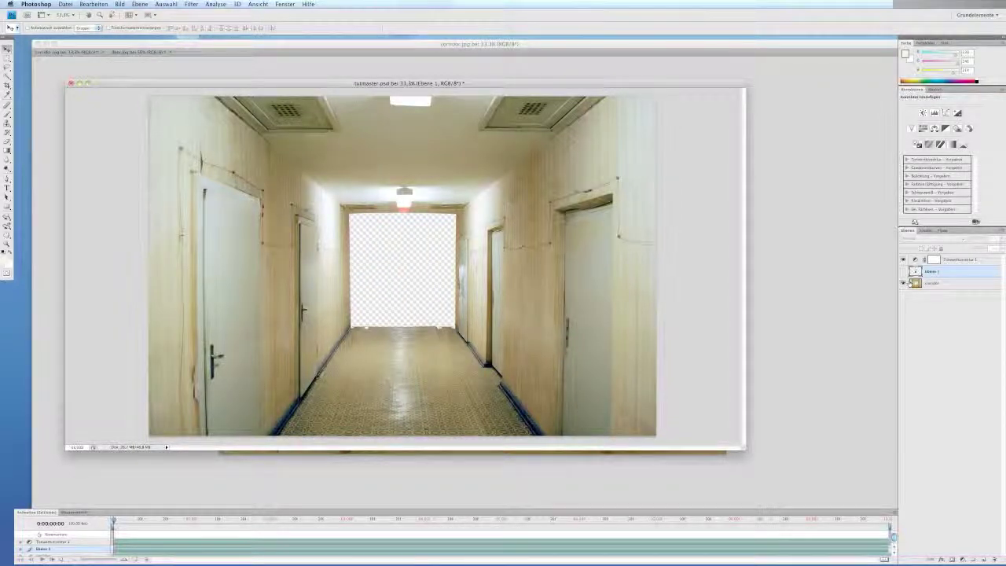
pyautogui.click(903, 271)
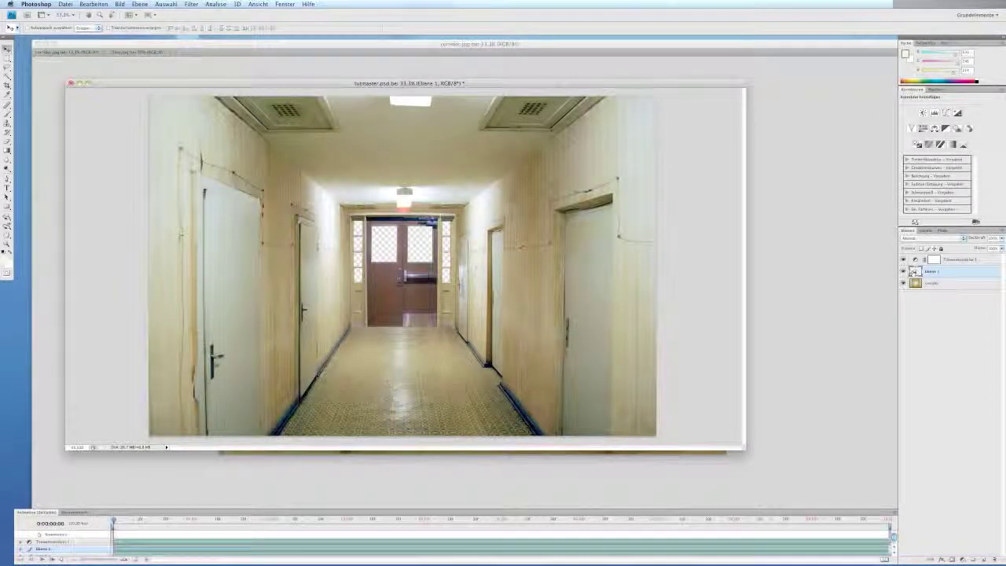
# Examine the double door's cut-out window panes and how the door fits into the corridor.
pyautogui.scroll(10, 385, 249)
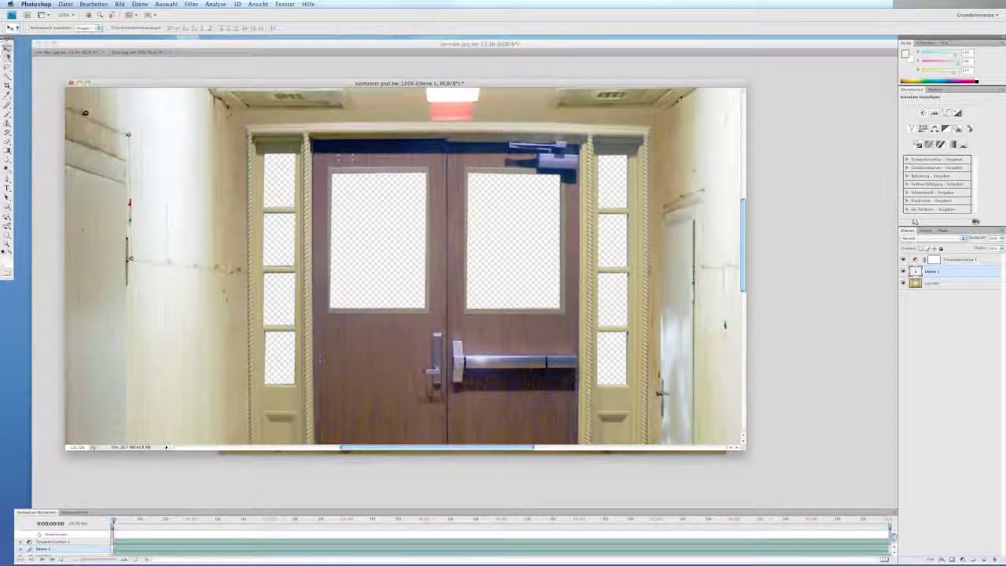
pyautogui.click(7, 58)
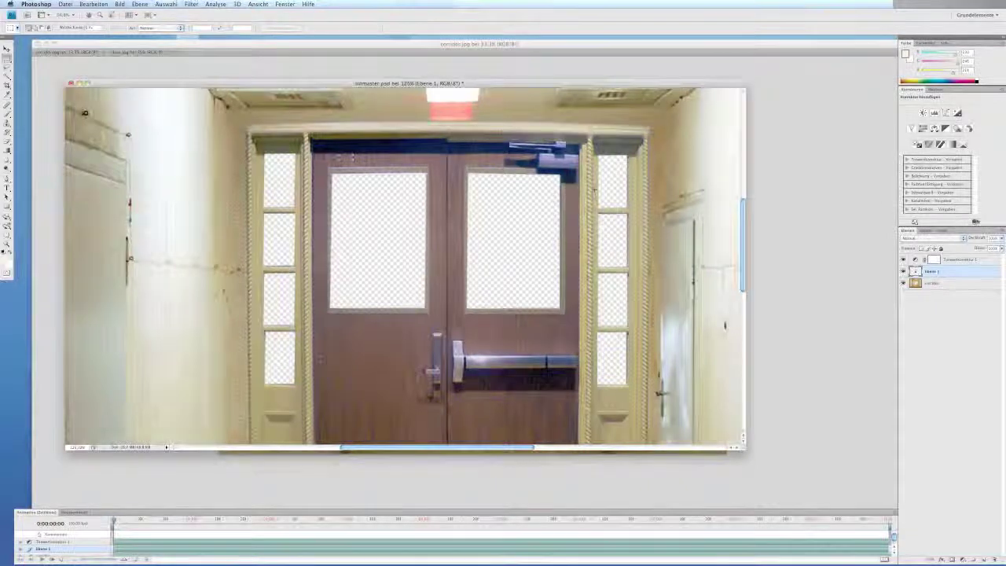
pyautogui.scroll(-5, 593, 188)
pyautogui.scroll(-2, 593, 189)
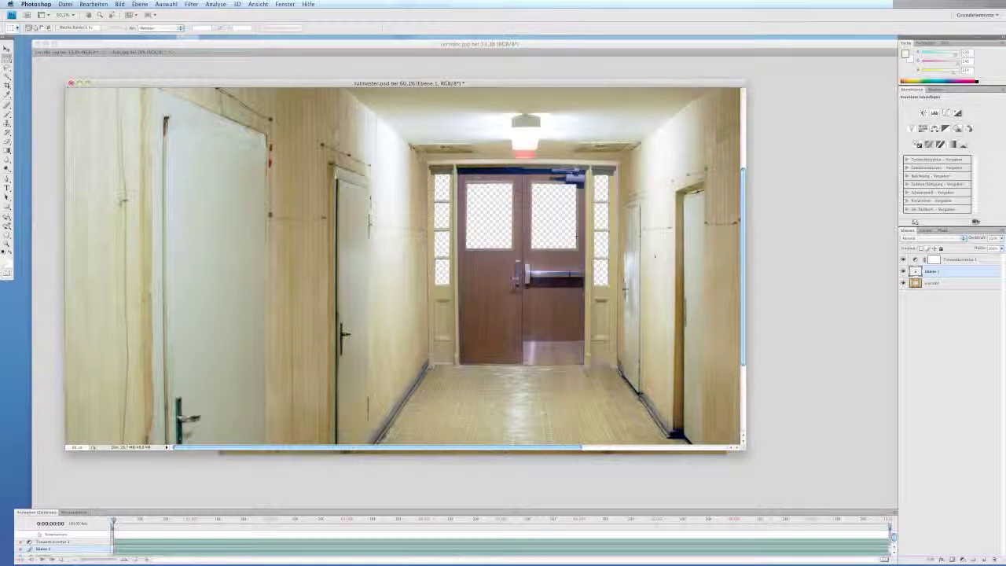
pyautogui.scroll(-2, 405, 267)
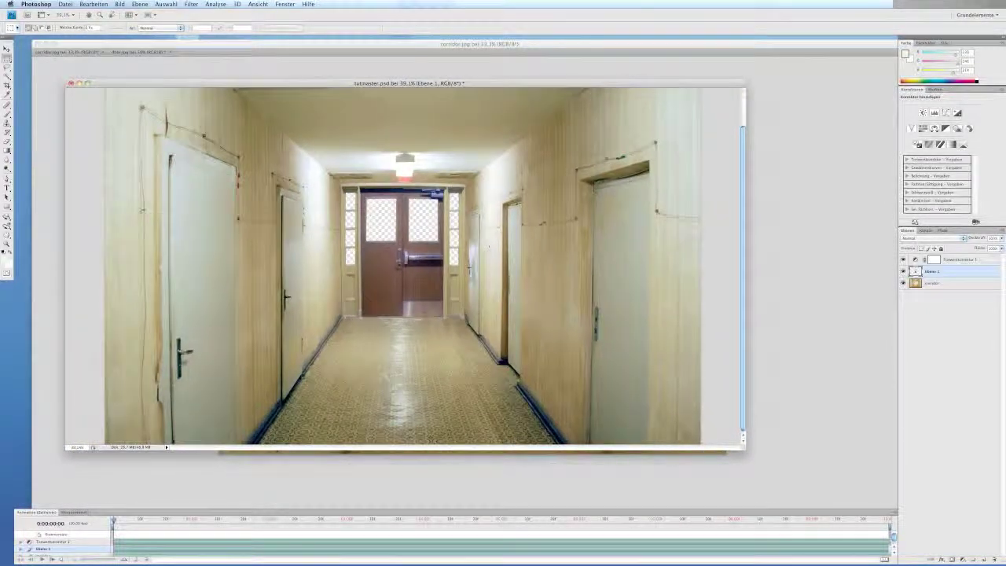
pyautogui.scroll(-1, 402, 266)
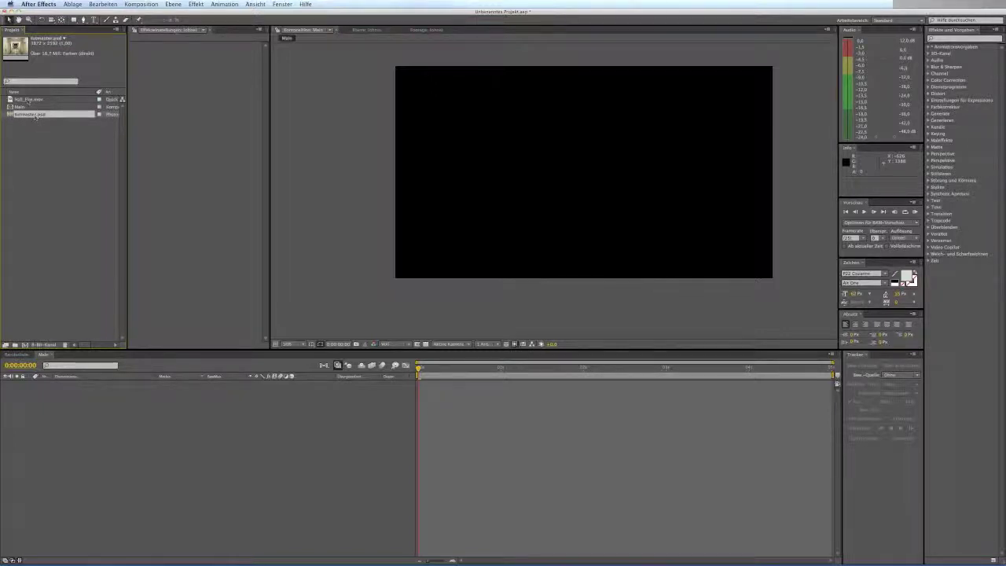
# Switch to After Effects, preview the project's fire movie footage and close its viewer.
pyautogui.doubleClick(32, 101)
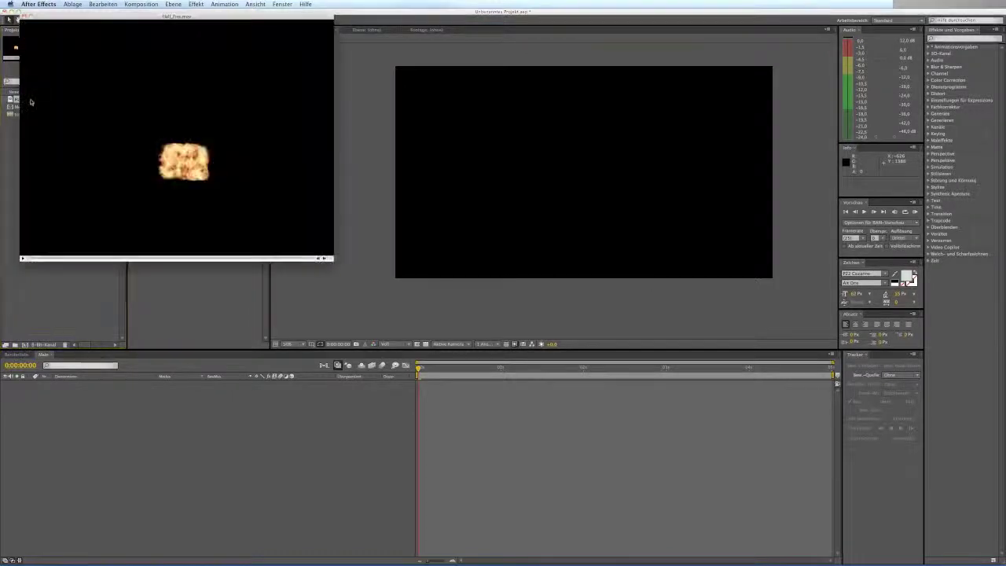
pyautogui.moveTo(30, 259); pyautogui.dragTo(9, 259)
pyautogui.click(24, 16)
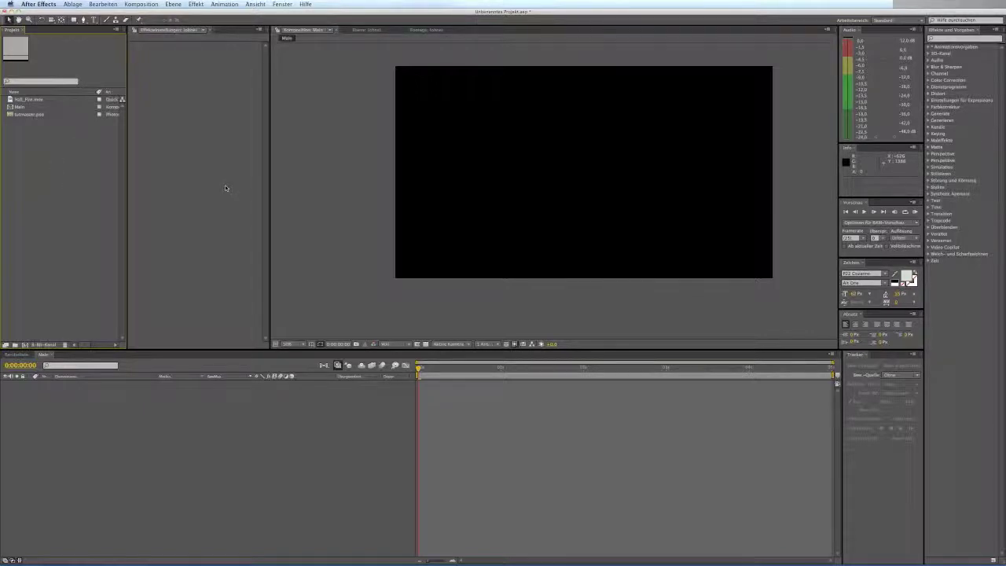
# Review the composition settings of Main and accept them.
pyautogui.click(262, 500)
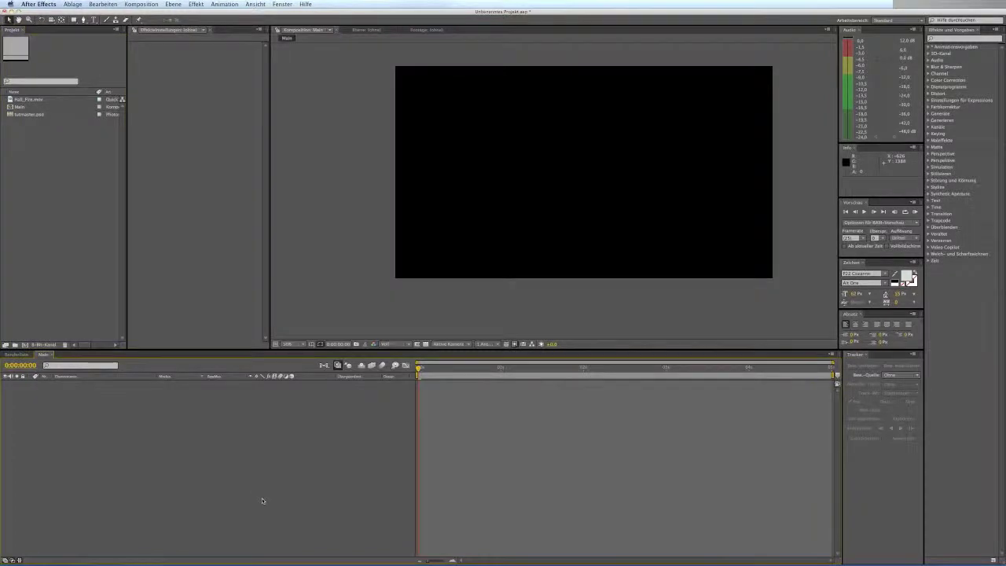
pyautogui.press('super+k')
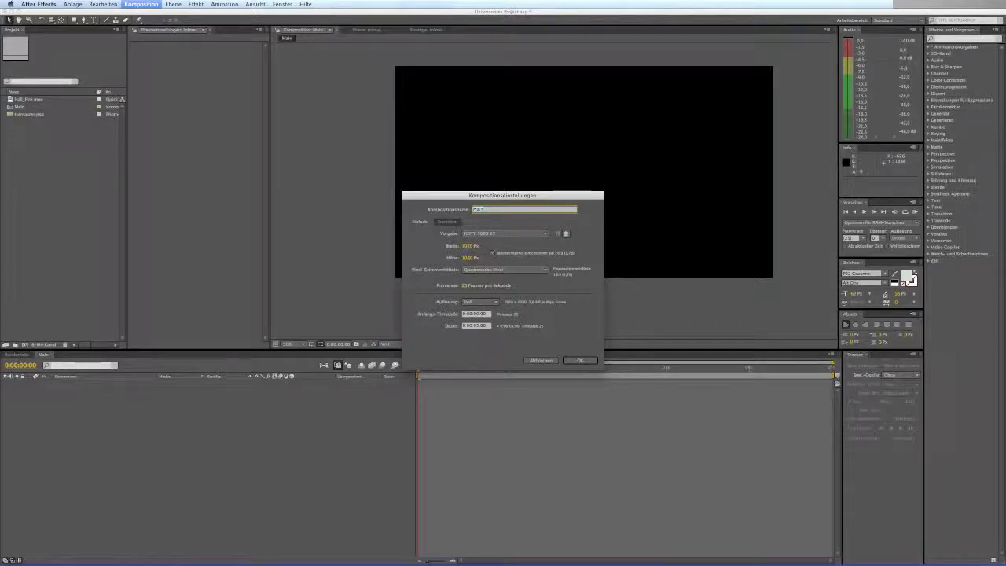
pyautogui.click(579, 360)
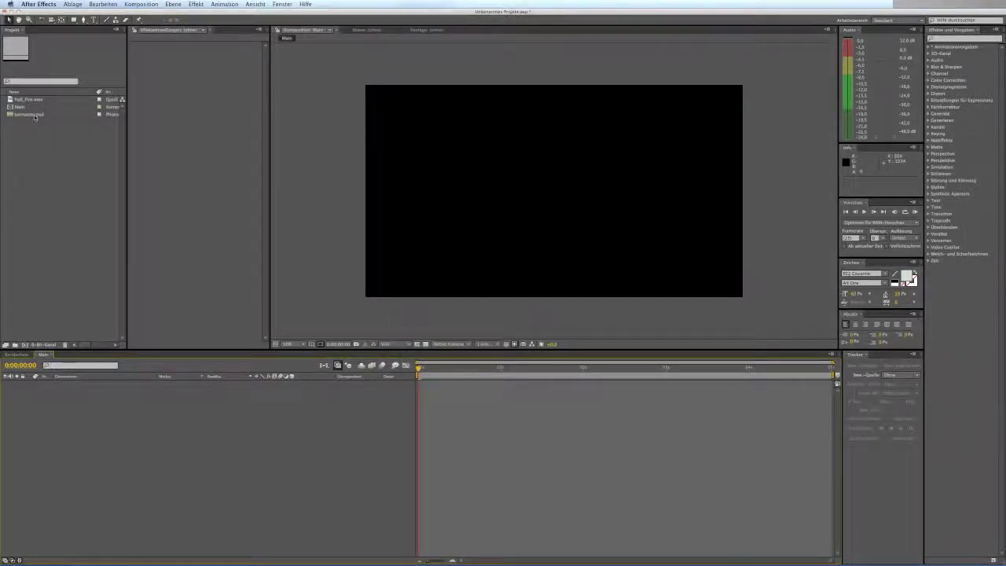
# Add tutmaster.psd to the Main composition as a layer and duplicate it.
pyautogui.moveTo(34, 117); pyautogui.dragTo(128, 535)
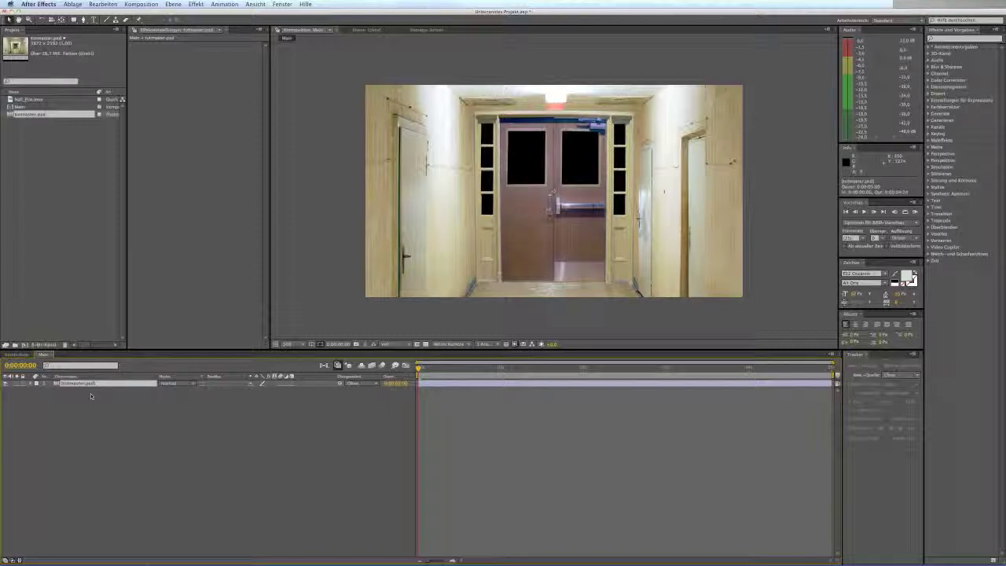
pyautogui.press('super+d')
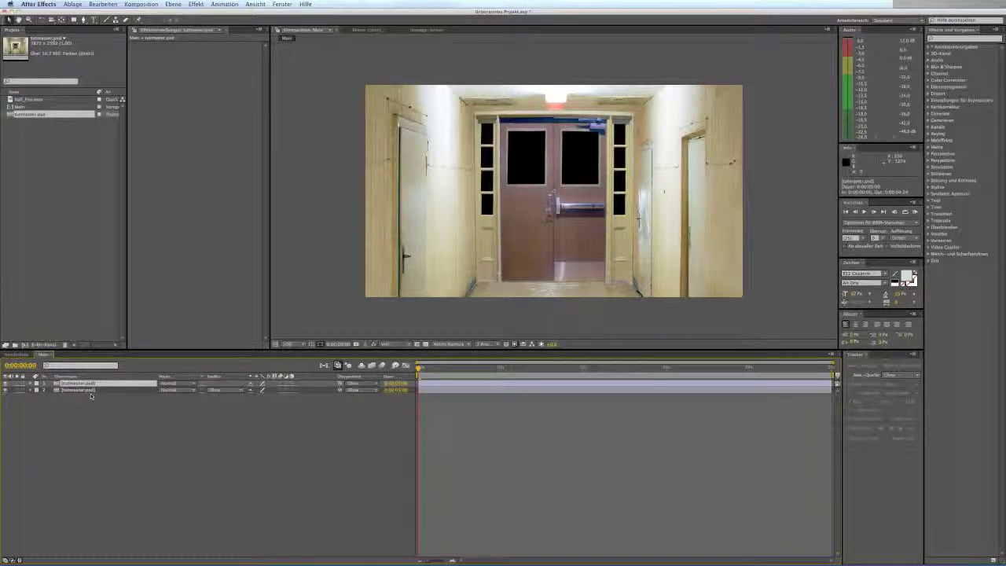
# Rename the upper tutmaster.psd layer Mainfloor and the lower one BG.
pyautogui.press('Return')
pyautogui.write('Mainfloor')
pyautogui.click(100, 463)
pyautogui.click(88, 390)
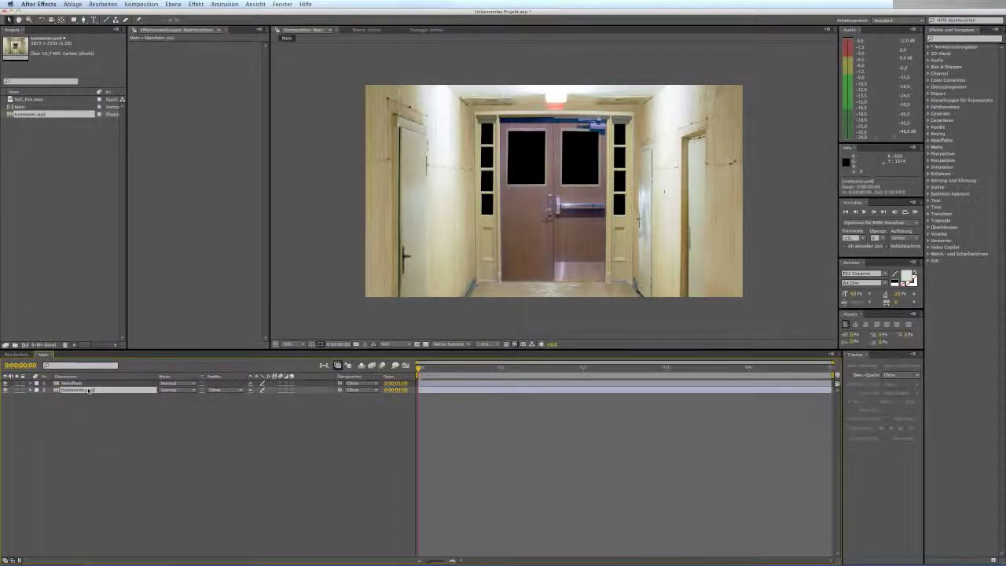
pyautogui.press('Return')
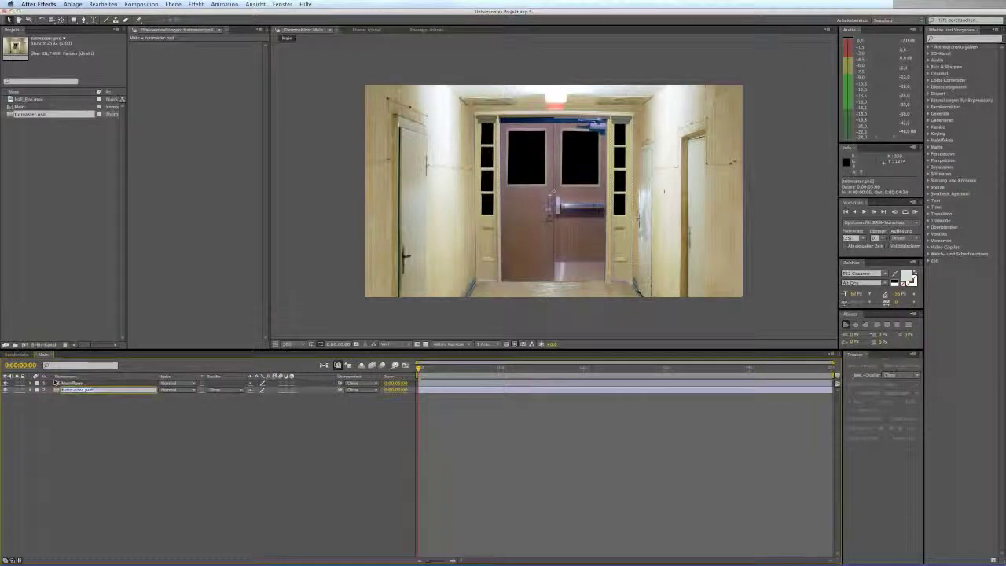
pyautogui.press('Return')
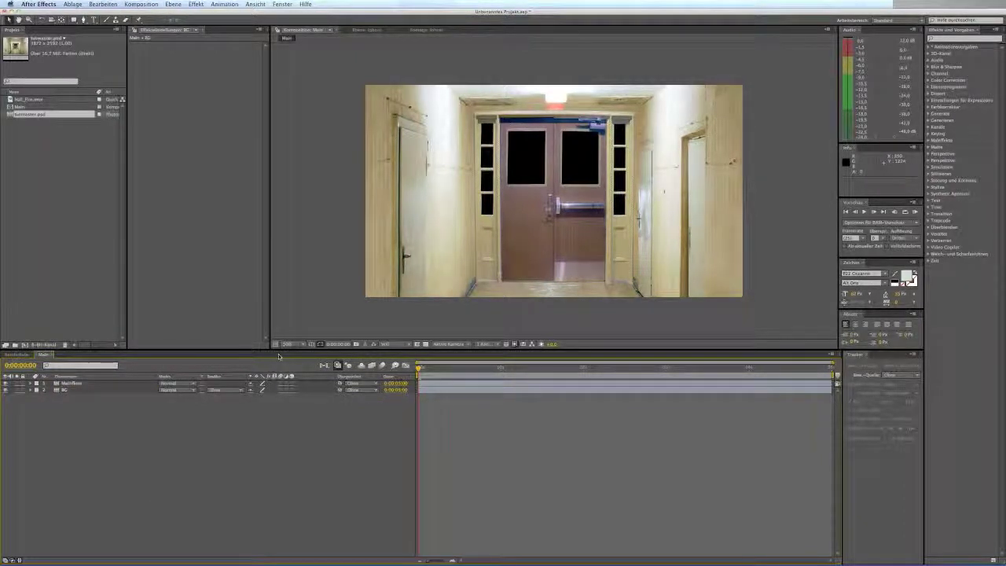
# Make both layers 3D and set the BG layer's Z position to 1.
pyautogui.click(77, 393)
pyautogui.press('`')
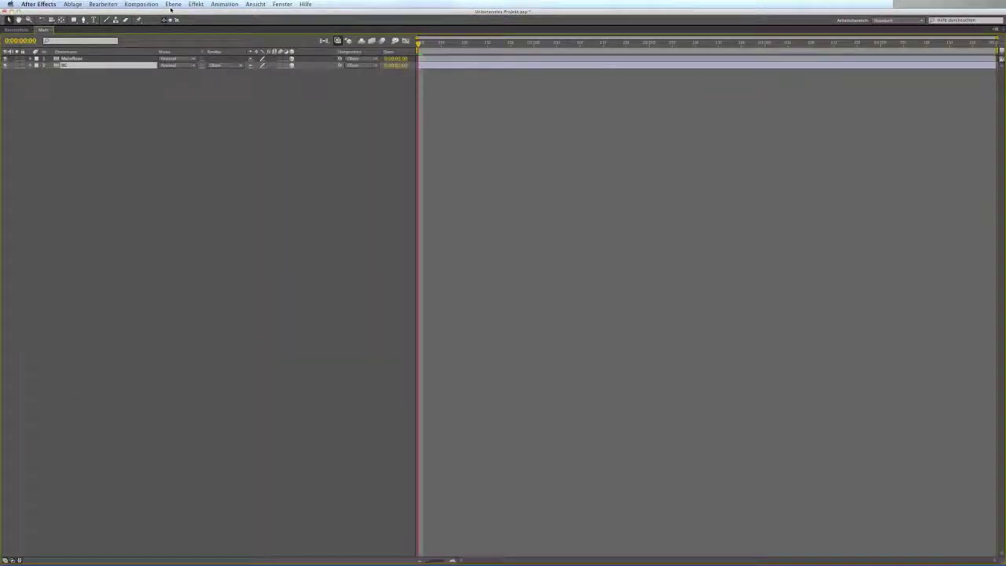
pyautogui.press('`')
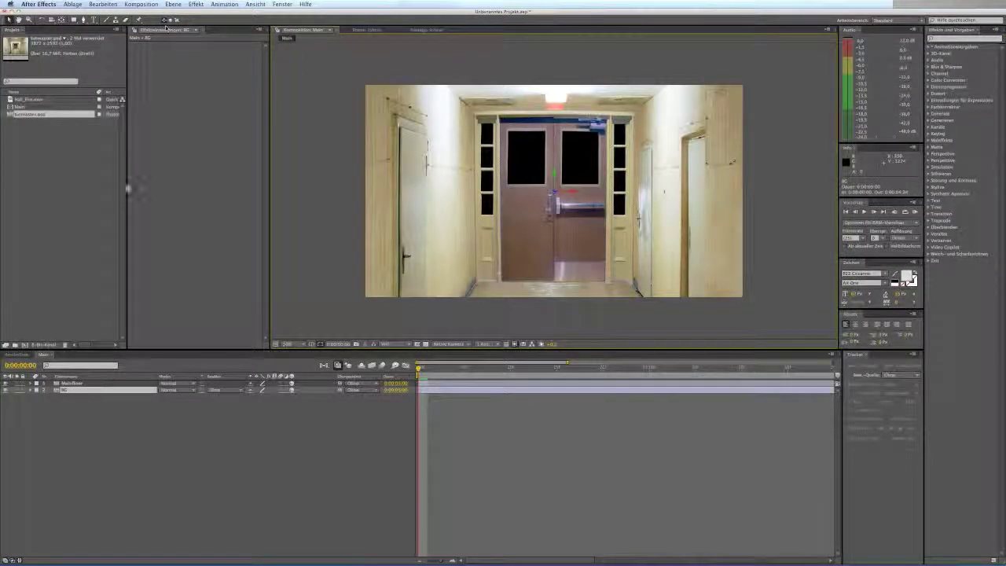
pyautogui.press('p')
pyautogui.click(283, 396)
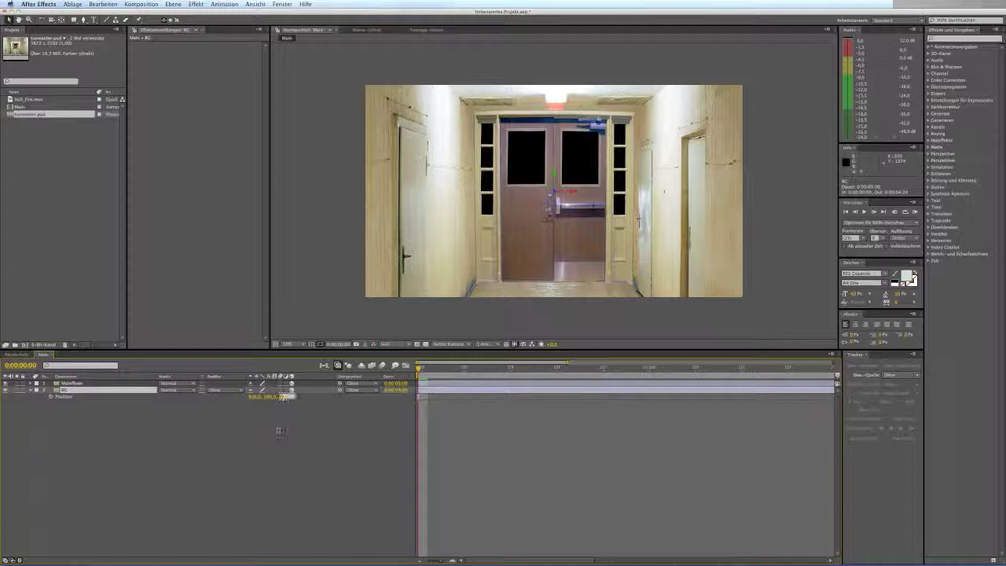
pyautogui.click(265, 438)
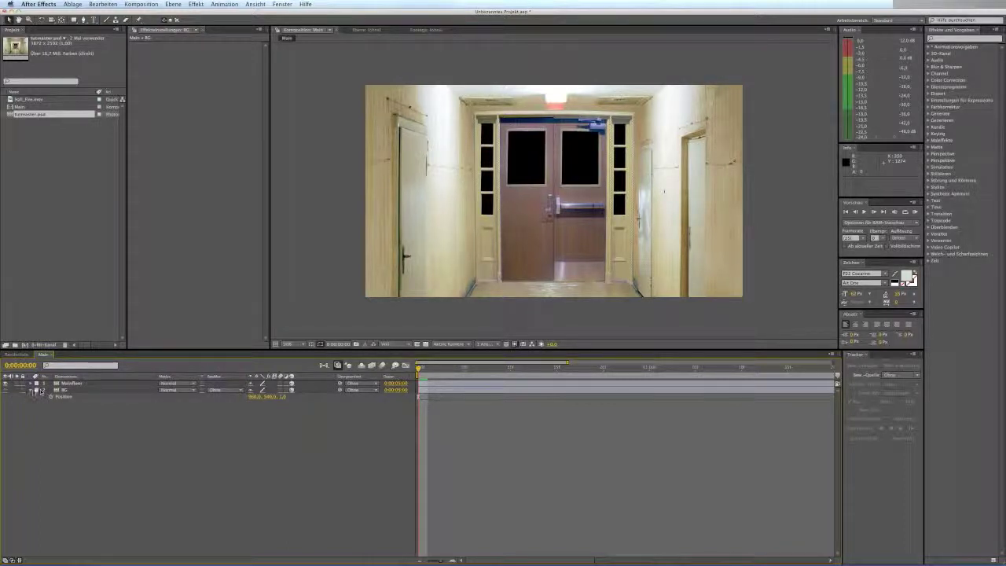
# With BG hidden, start a Pen mask on the Mainfloor layer with points at the double door's two upper corners.
pyautogui.click(42, 390)
pyautogui.click(73, 384)
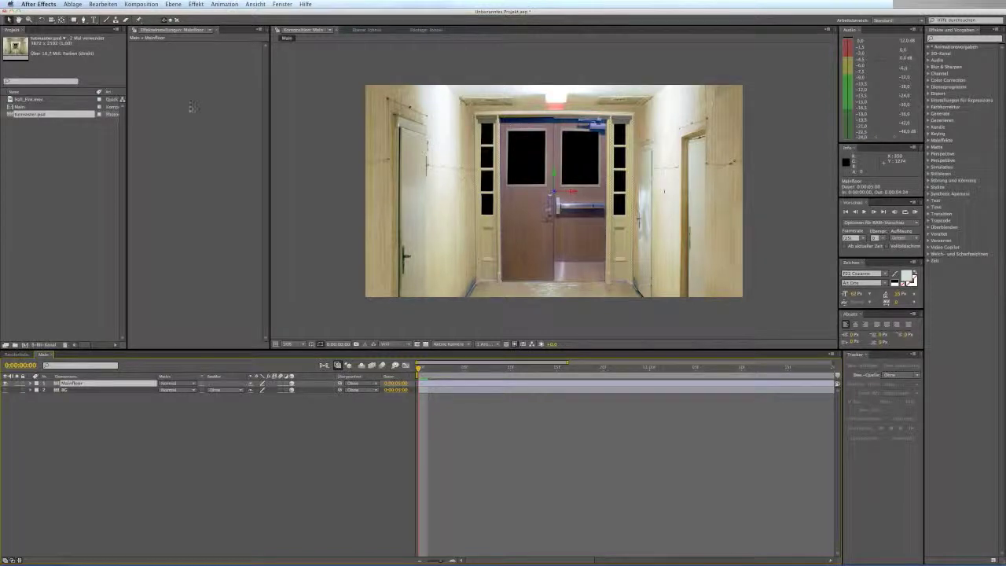
pyautogui.click(85, 22)
pyautogui.scroll(1, 511, 151)
pyautogui.scroll(1, 511, 151)
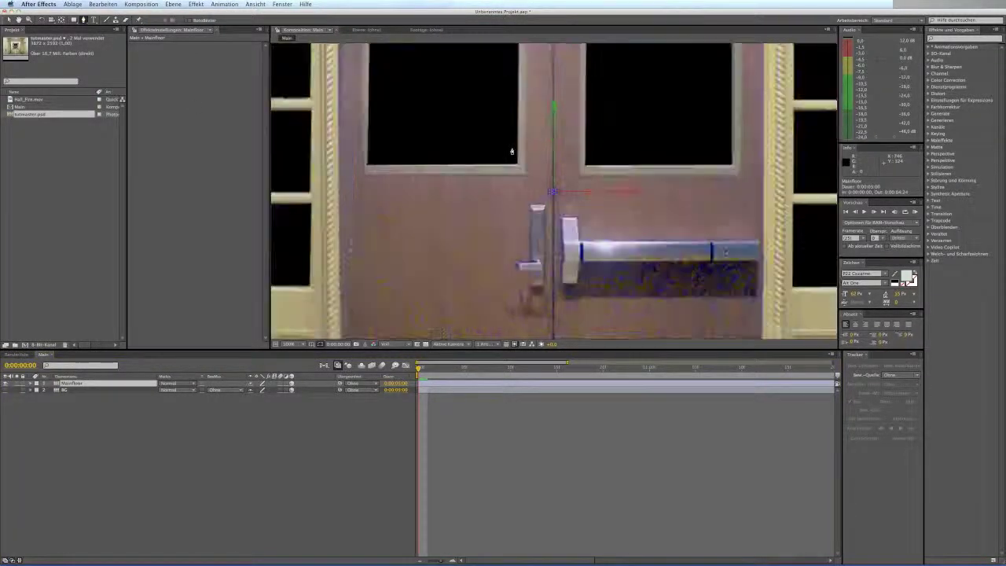
pyautogui.press('space')
pyautogui.moveTo(509, 148); pyautogui.dragTo(546, 294)
pyautogui.moveTo(469, 88); pyautogui.dragTo(497, 219)
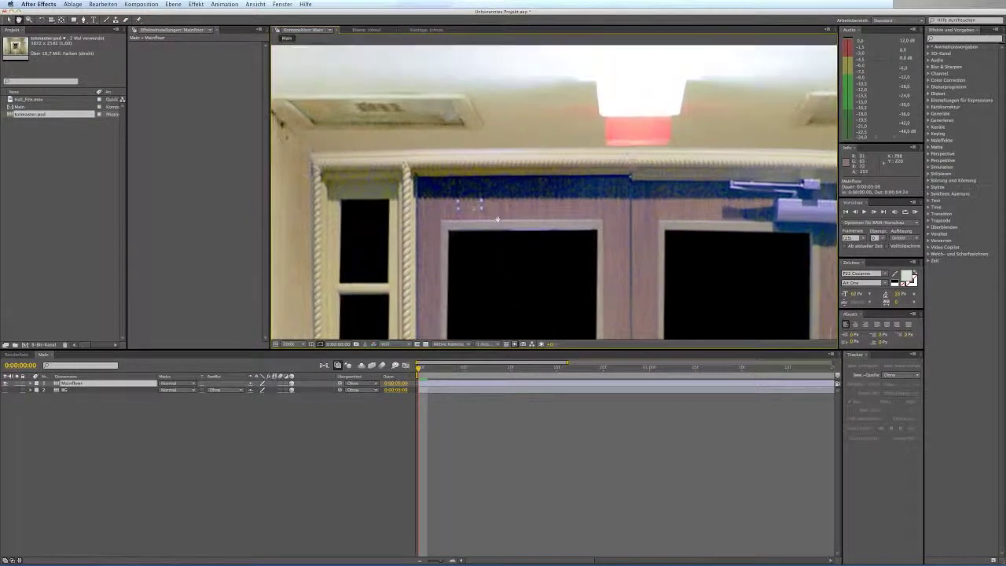
pyautogui.click(418, 179)
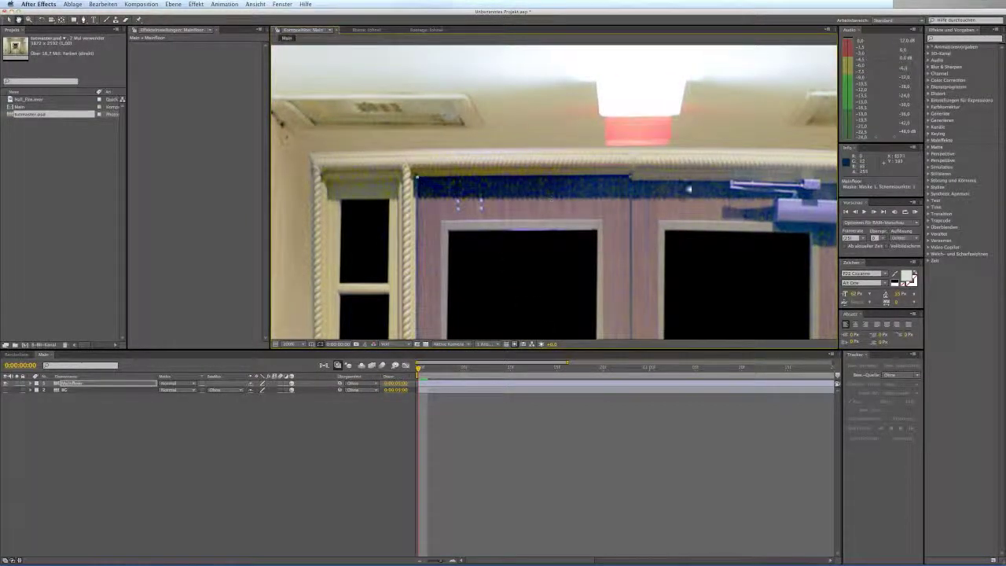
pyautogui.press('space')
pyautogui.moveTo(689, 188); pyautogui.dragTo(425, 182)
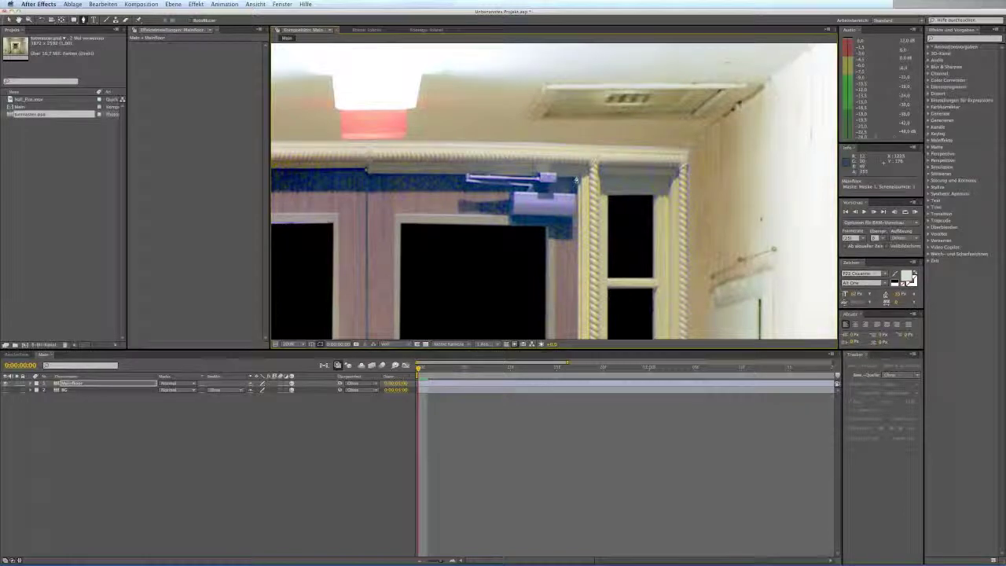
pyautogui.click(577, 177)
# Continue the mask around the double door's two lower corners and close it at its starting point.
pyautogui.scroll(-15, 593, 222)
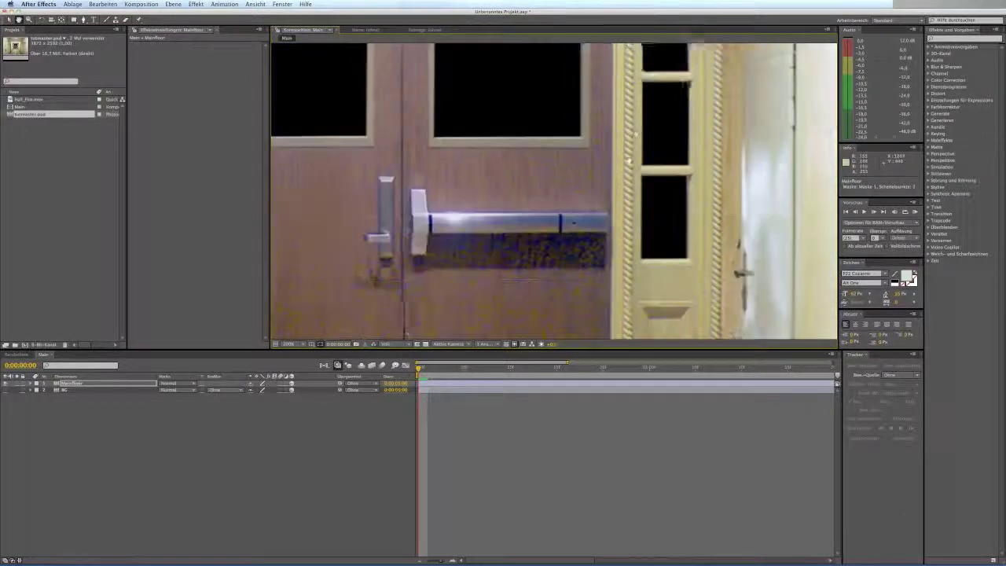
pyautogui.moveTo(633, 120); pyautogui.dragTo(631, 105)
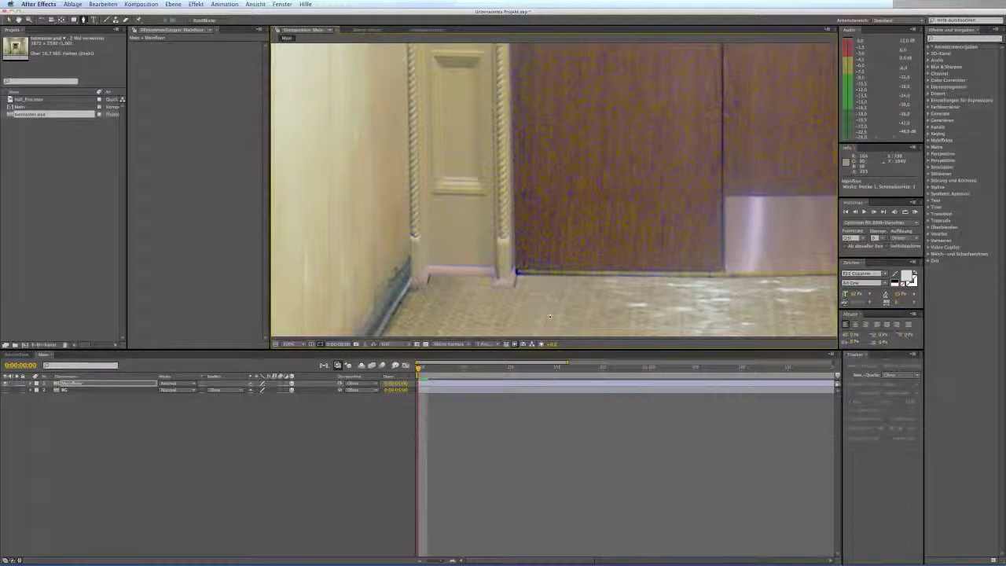
pyautogui.scroll(12, 550, 173)
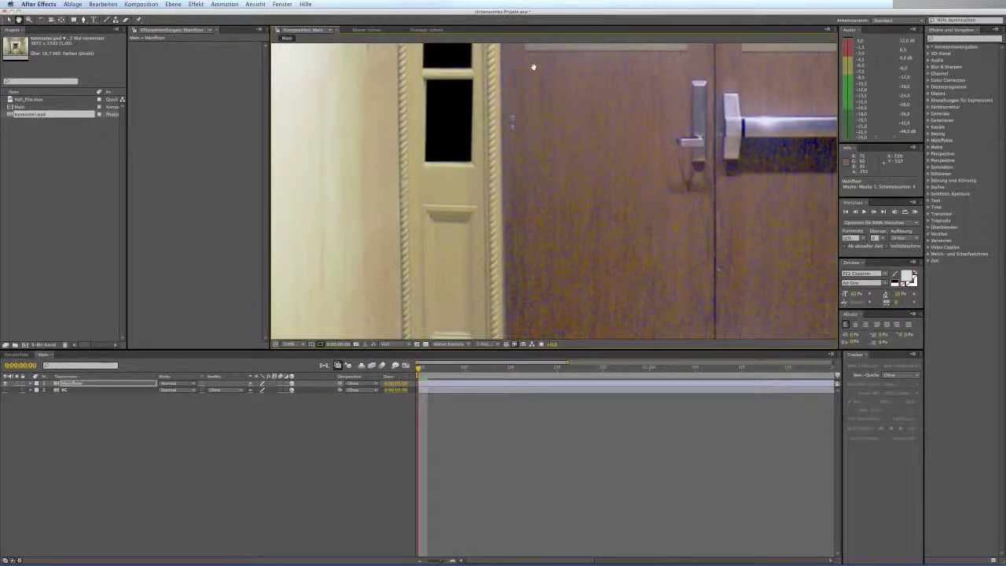
pyautogui.moveTo(519, 135); pyautogui.dragTo(519, 220)
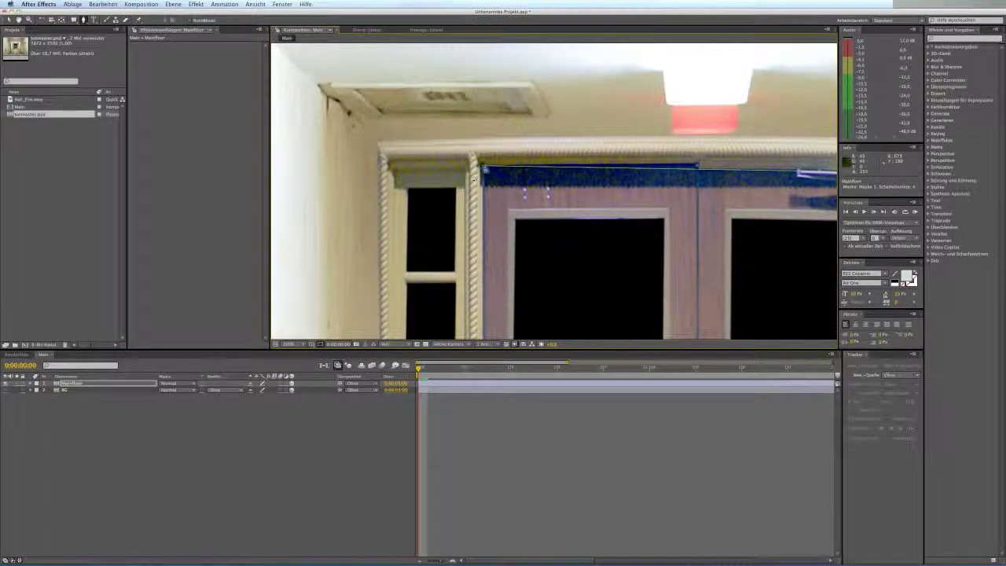
pyautogui.click(486, 167)
# Check the masked edge of the door and reveal the mask path of the Mainfloor layer.
pyautogui.moveTo(594, 255); pyautogui.dragTo(329, 45)
pyautogui.moveTo(514, 158); pyautogui.dragTo(392, 90)
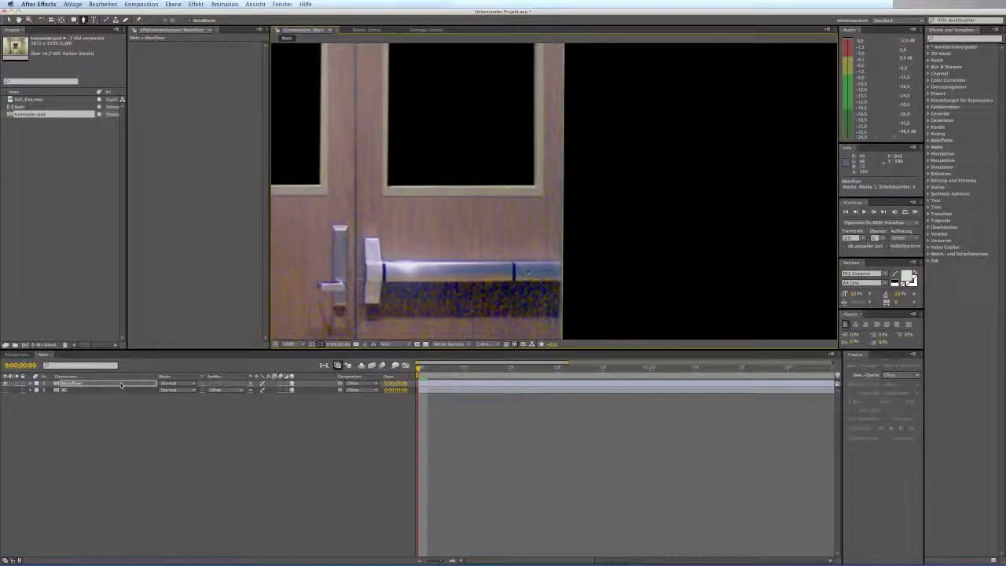
pyautogui.click(121, 383)
pyautogui.press('m')
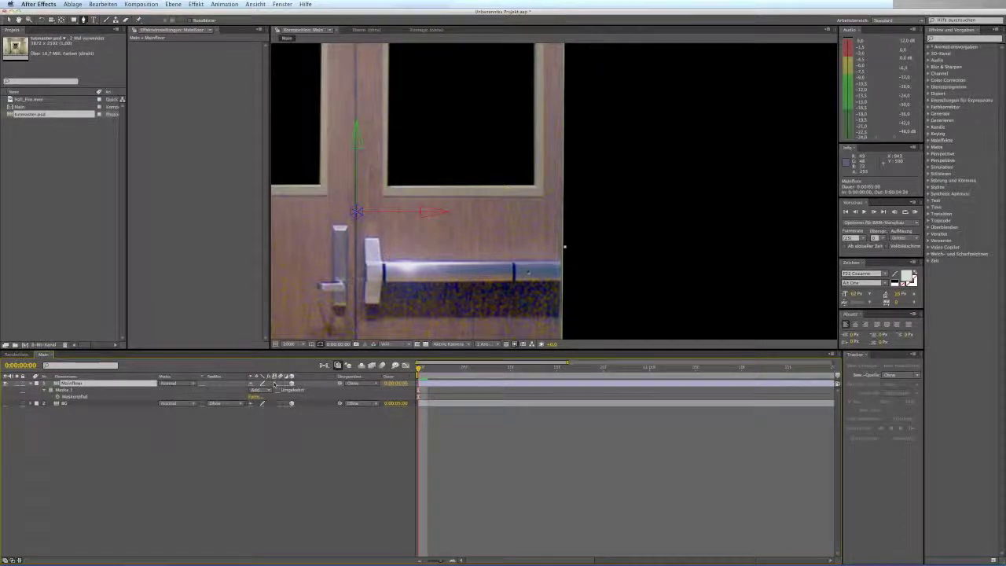
# Set the Mainfloor mask's mode to None and add a mask point midway down the double door's right edge.
pyautogui.click(260, 389)
pyautogui.click(260, 380)
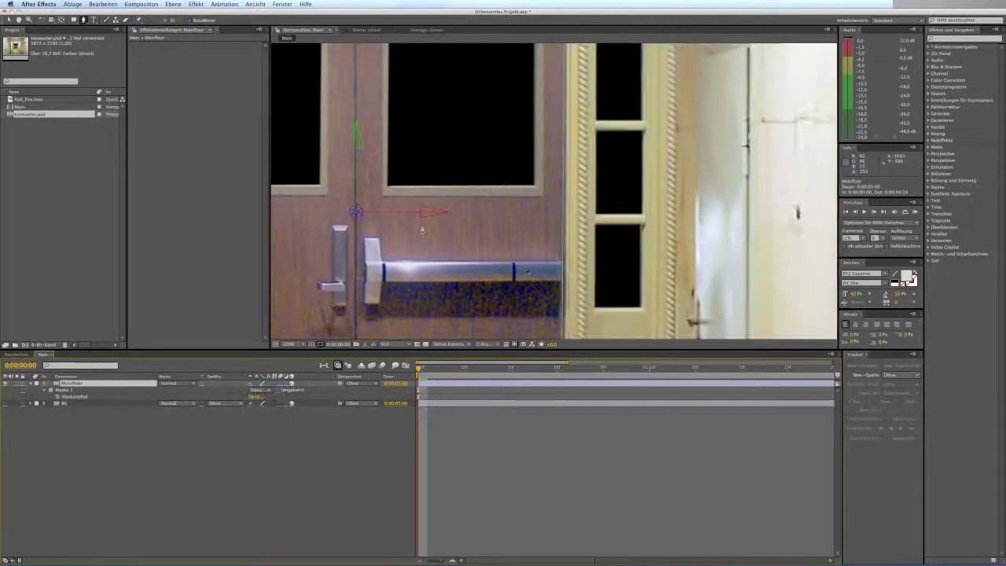
pyautogui.click(563, 220)
pyautogui.moveTo(433, 205); pyautogui.dragTo(694, 211)
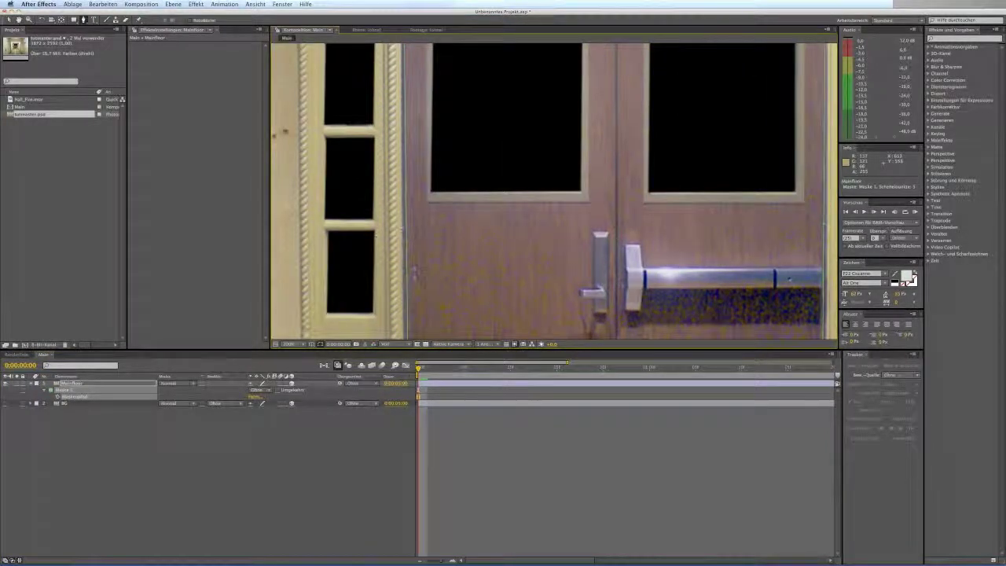
# Add a mask point midway down the double door's left edge and nudge it to follow the edge.
pyautogui.click(403, 227)
pyautogui.moveTo(517, 262); pyautogui.dragTo(335, 227)
pyautogui.press('v')
pyautogui.click(641, 191)
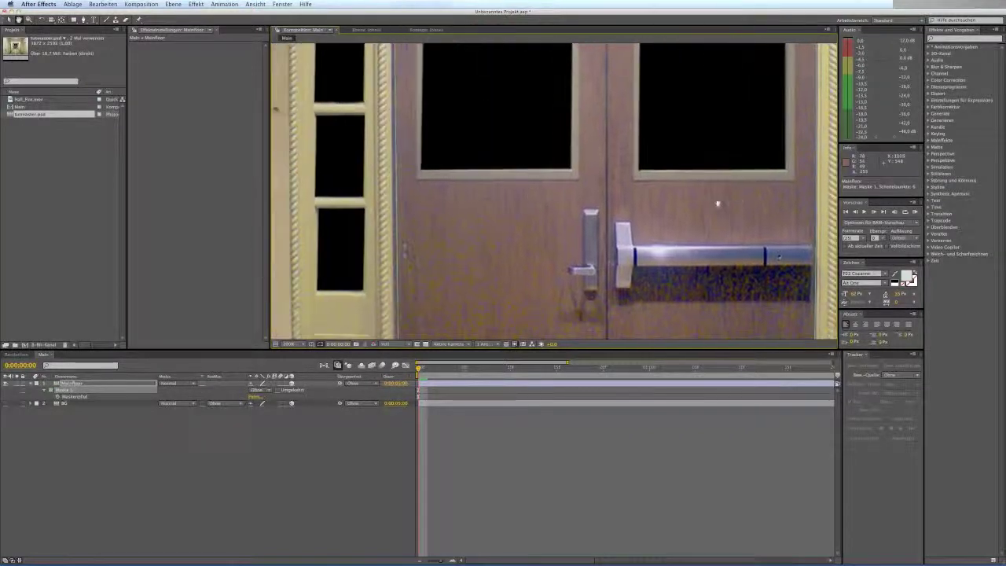
pyautogui.moveTo(395, 206); pyautogui.dragTo(394, 202)
pyautogui.scroll(-2, 483, 197)
pyautogui.scroll(1, 573, 197)
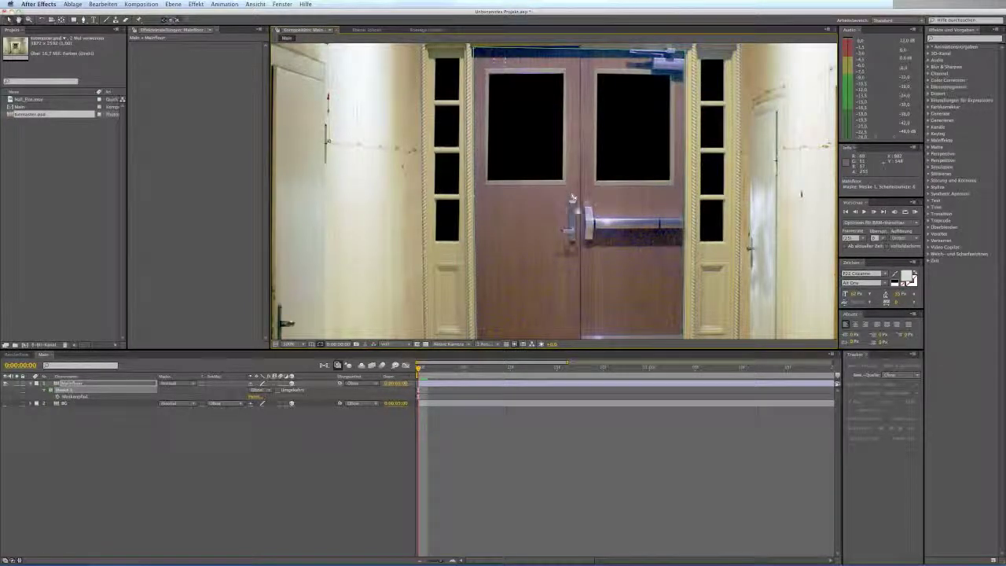
pyautogui.scroll(-2, 518, 204)
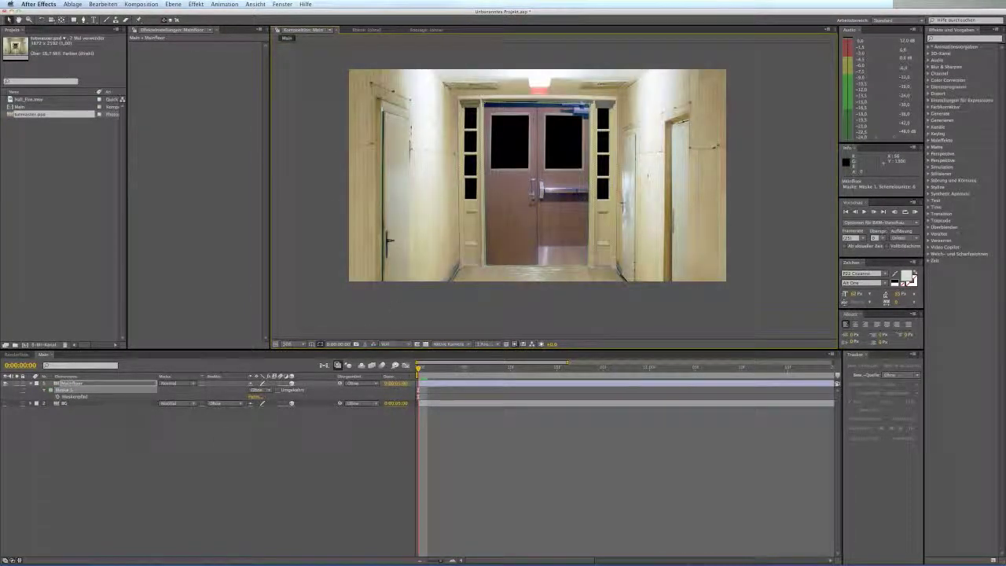
# Set the Mainfloor mask's mode to Subtract and make the BG layer visible again.
pyautogui.click(259, 390)
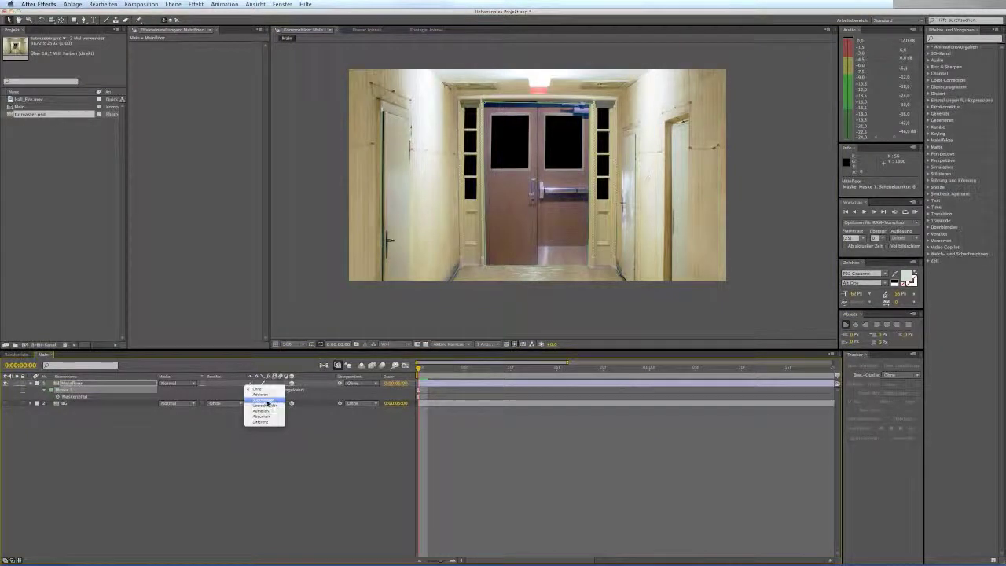
pyautogui.click(266, 403)
pyautogui.click(156, 497)
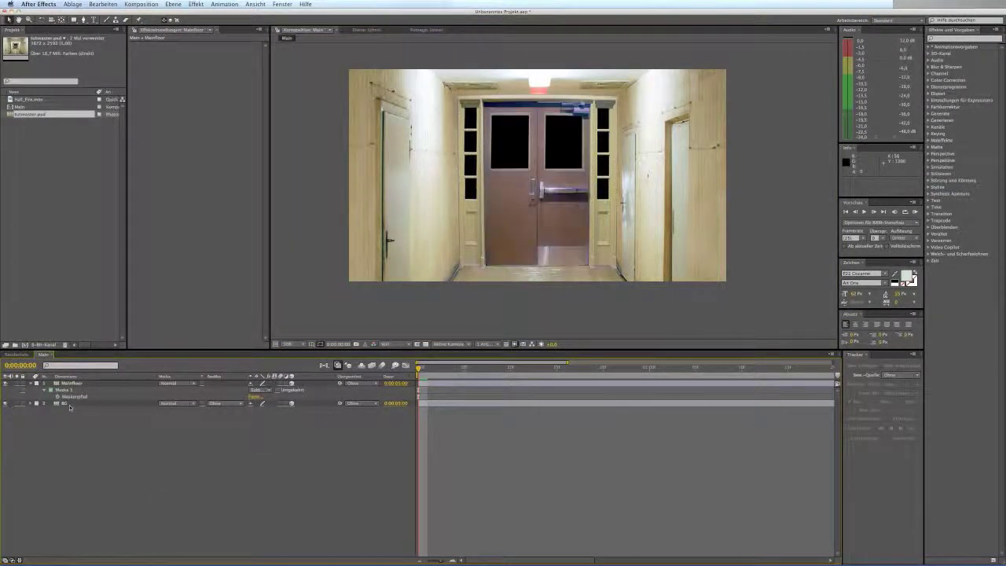
# Scale the BG layer down to 37% so the corridor continues behind the door opening.
pyautogui.click(70, 403)
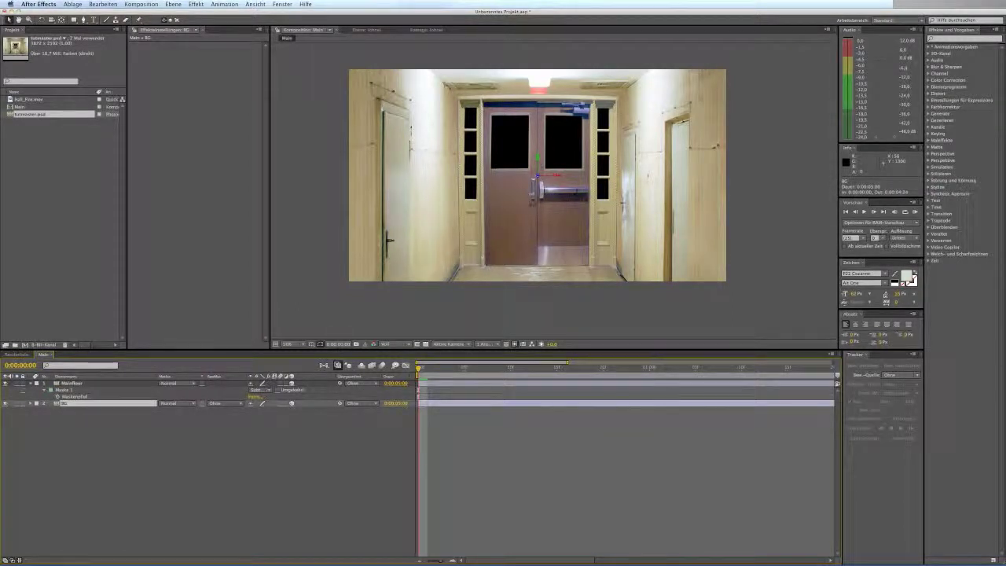
pyautogui.press('s')
pyautogui.moveTo(293, 416); pyautogui.dragTo(273, 416)
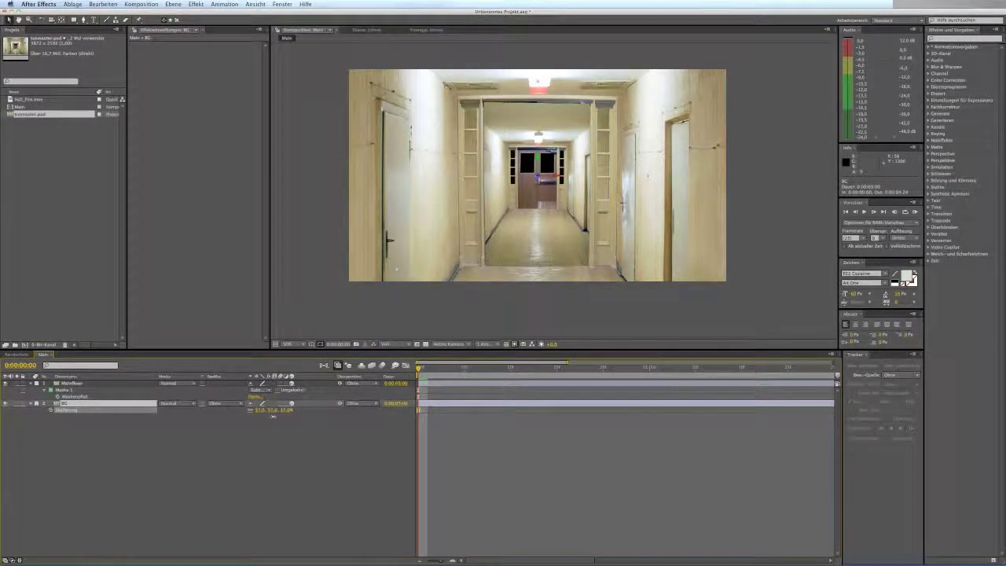
pyautogui.click(261, 428)
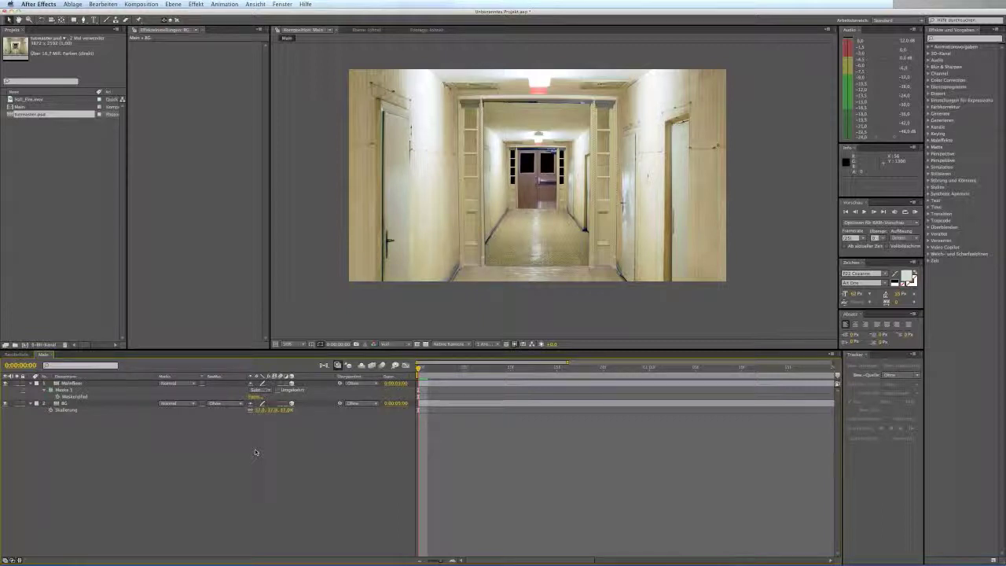
# Collapse both layers' properties, duplicate the Mainfloor layer and rename the copy Door.
pyautogui.click(31, 383)
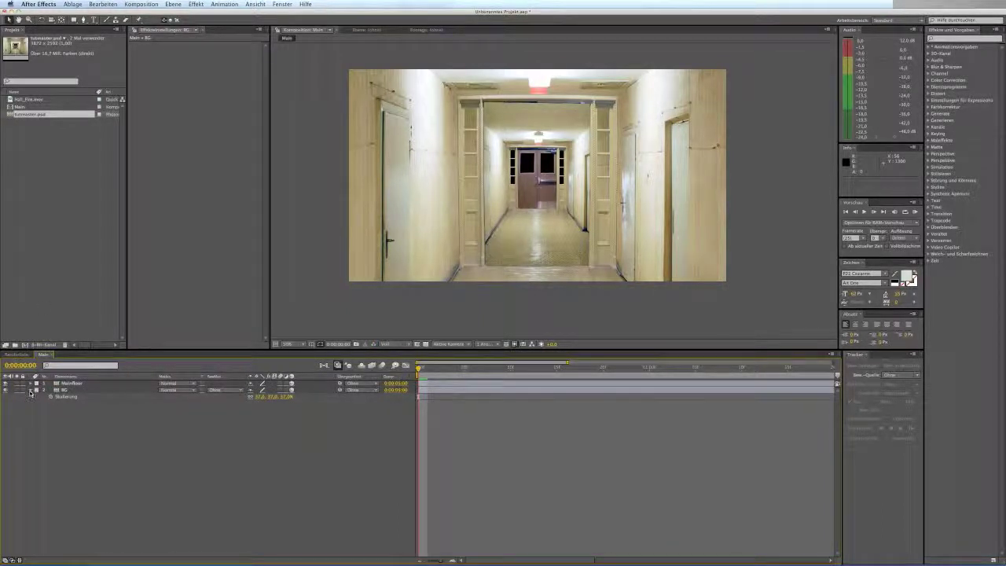
pyautogui.click(30, 389)
pyautogui.click(94, 382)
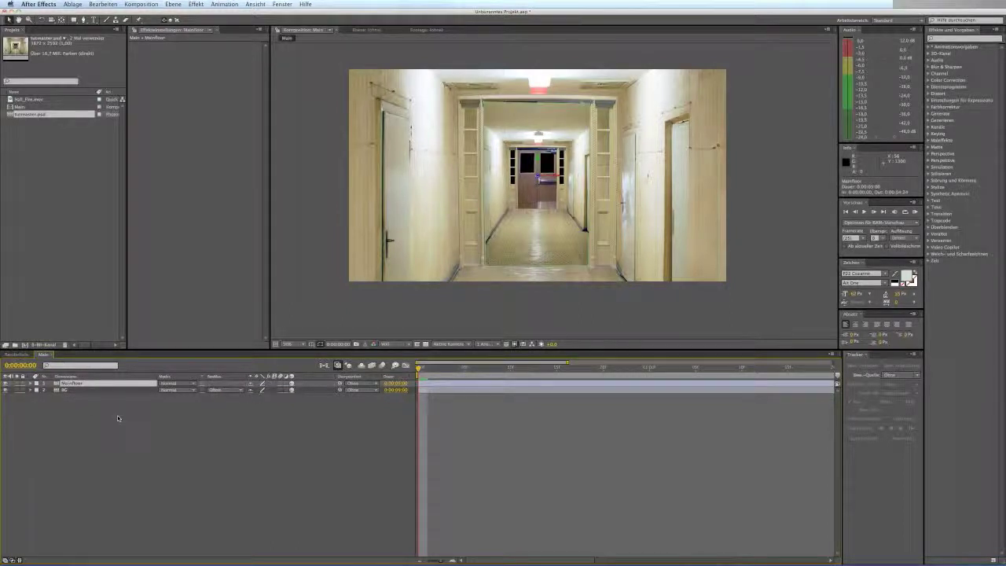
pyautogui.press('super+d')
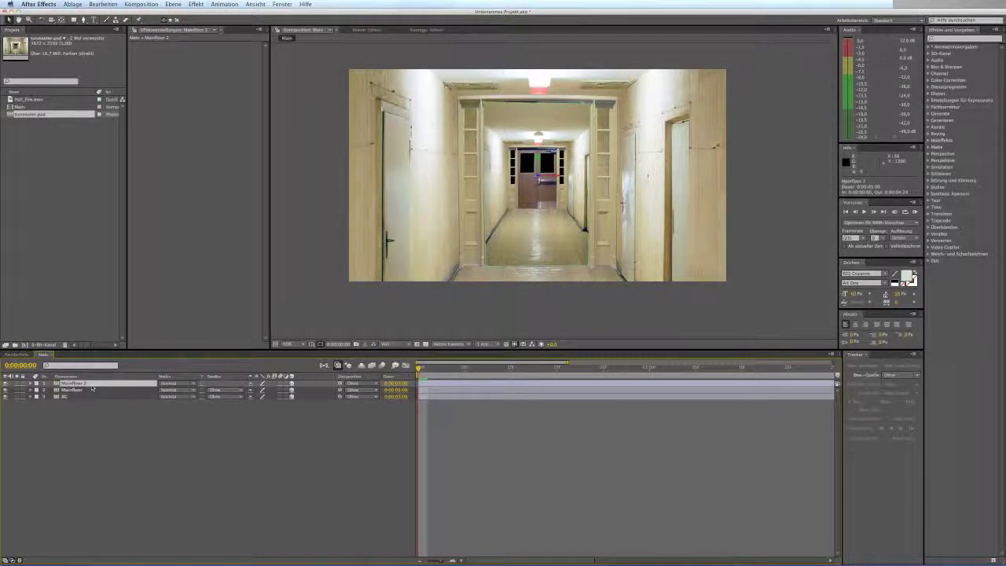
pyautogui.press('Return')
pyautogui.press('BackSpace')
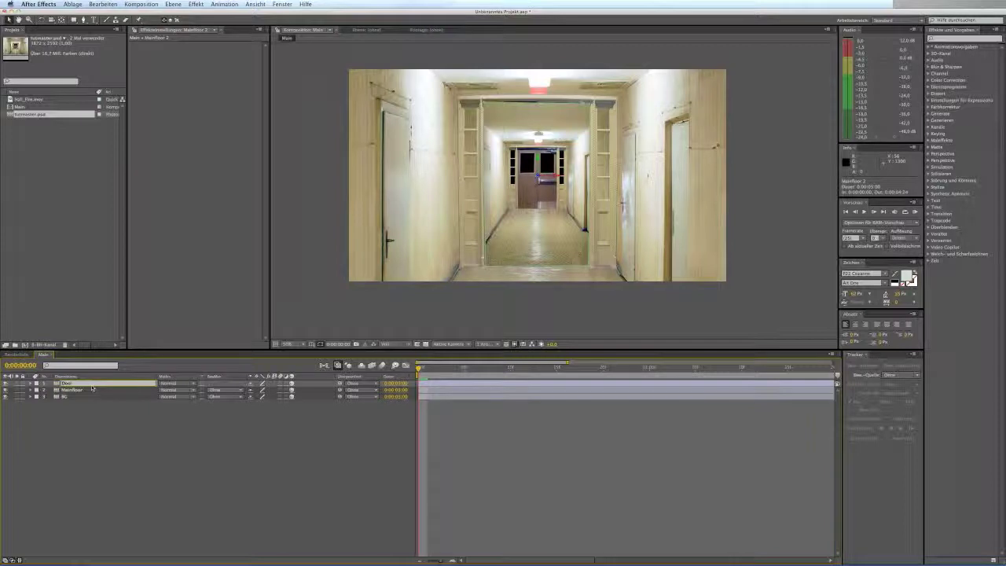
pyautogui.write('Door')
pyautogui.press('Return')
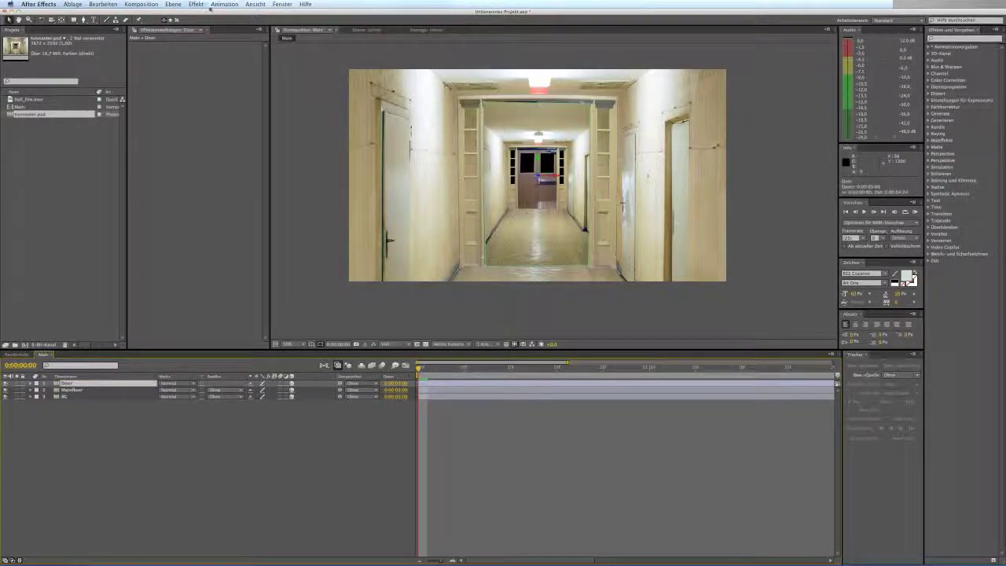
# Pre-compose the Door layer into a new composition named Doors, moving all attributes into it.
pyautogui.click(174, 5)
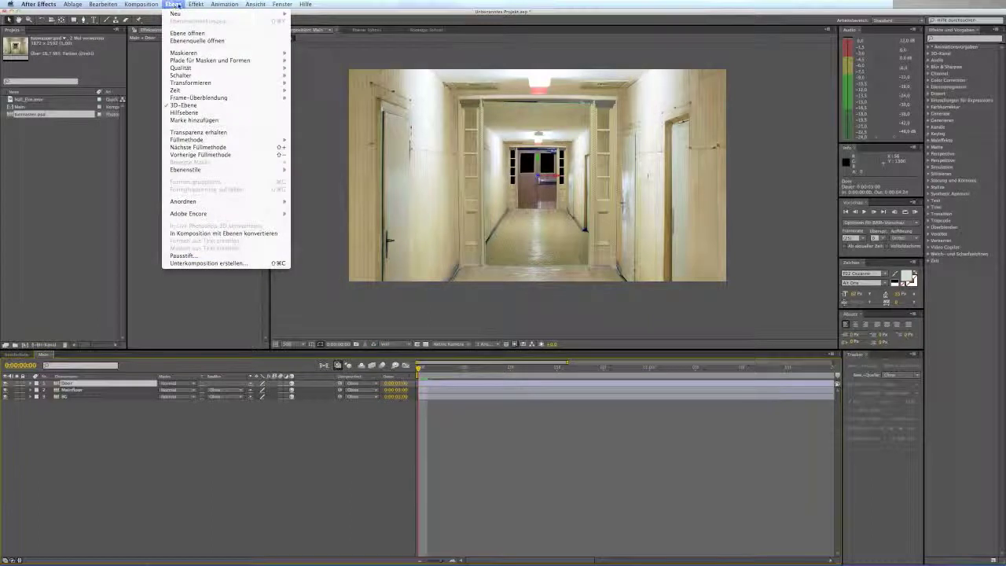
pyautogui.click(220, 264)
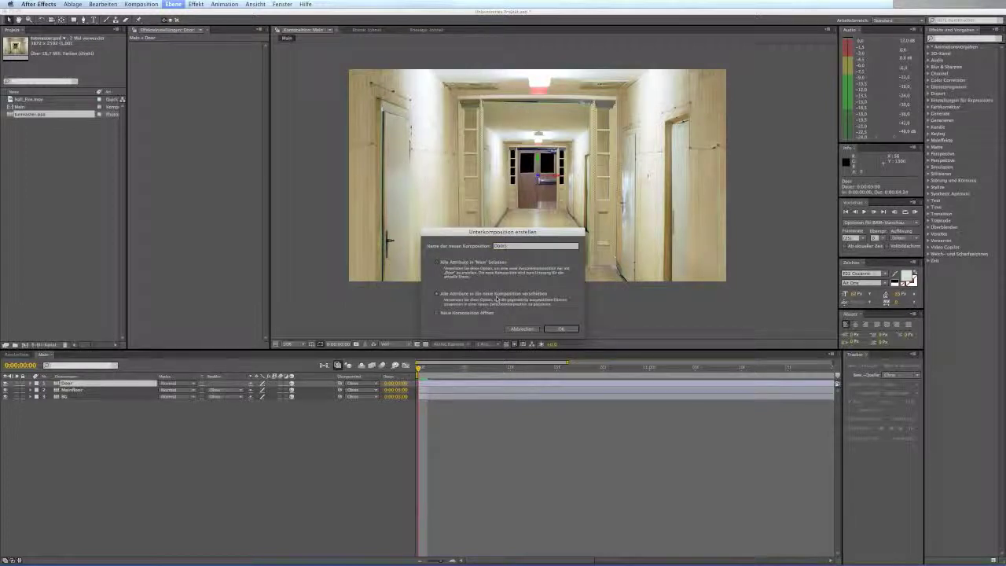
pyautogui.click(561, 330)
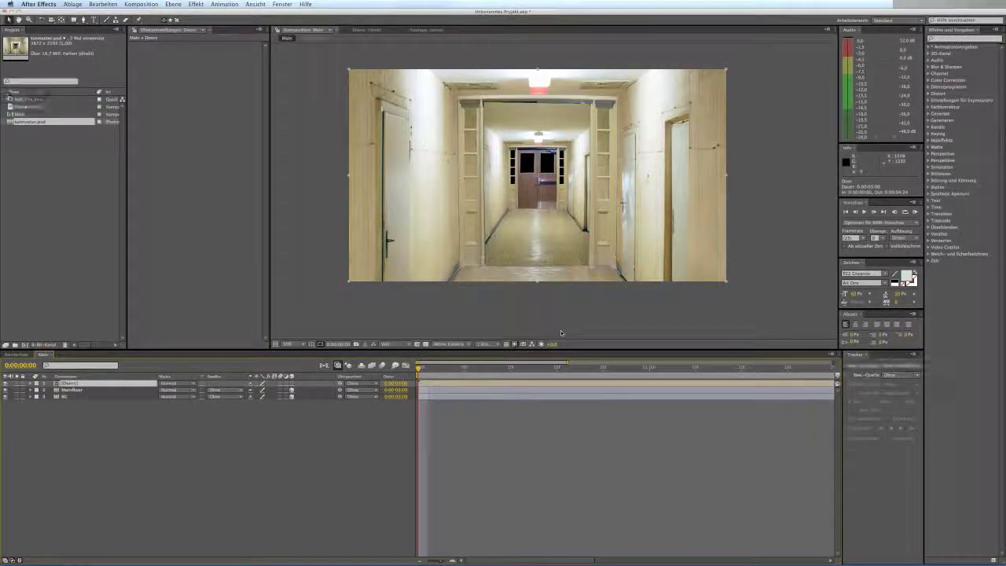
# Add a camera with the 35 mm preset and enable collapse transformations on the Doors layer.
pyautogui.click(172, 4)
pyautogui.moveTo(177, 14)
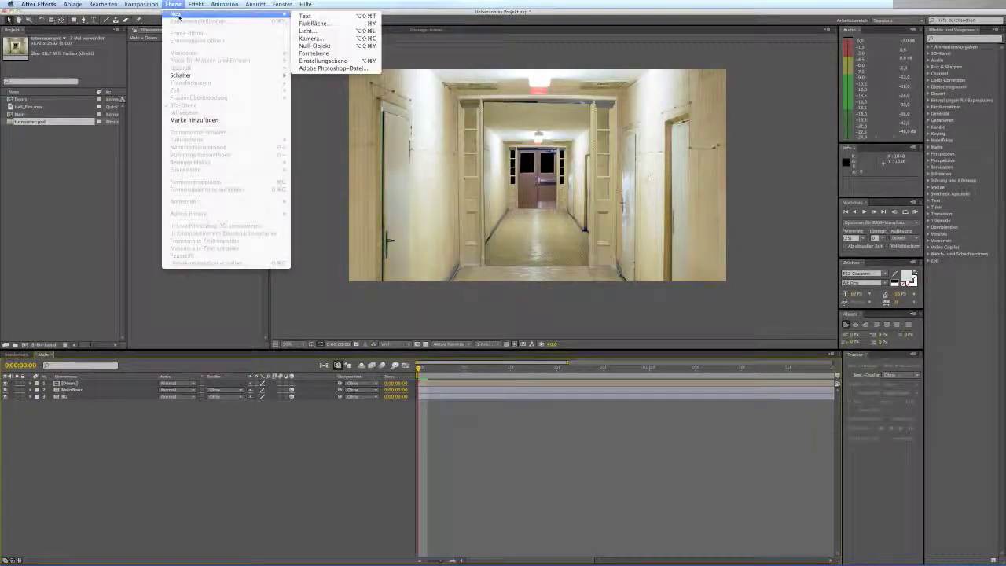
pyautogui.click(322, 39)
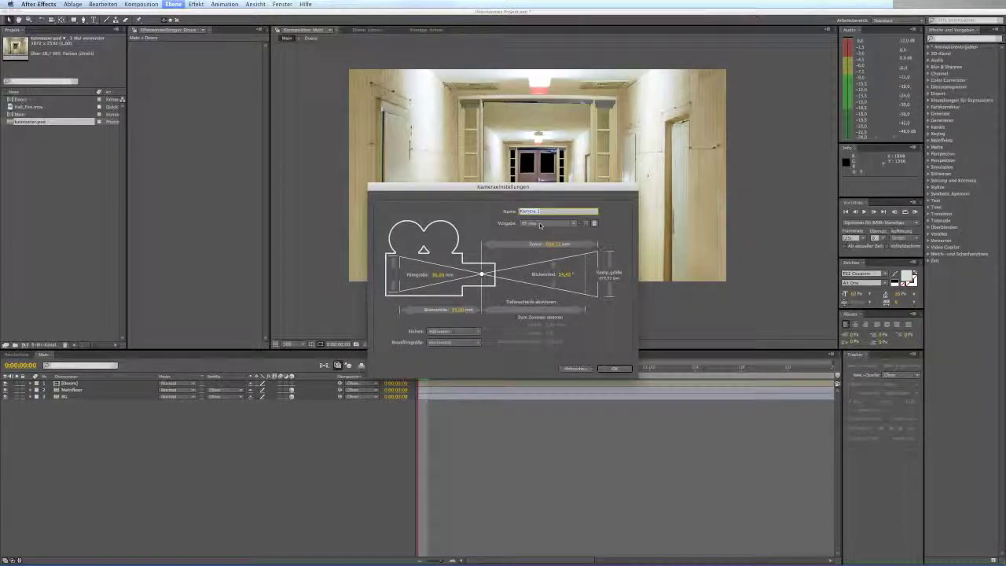
pyautogui.click(613, 368)
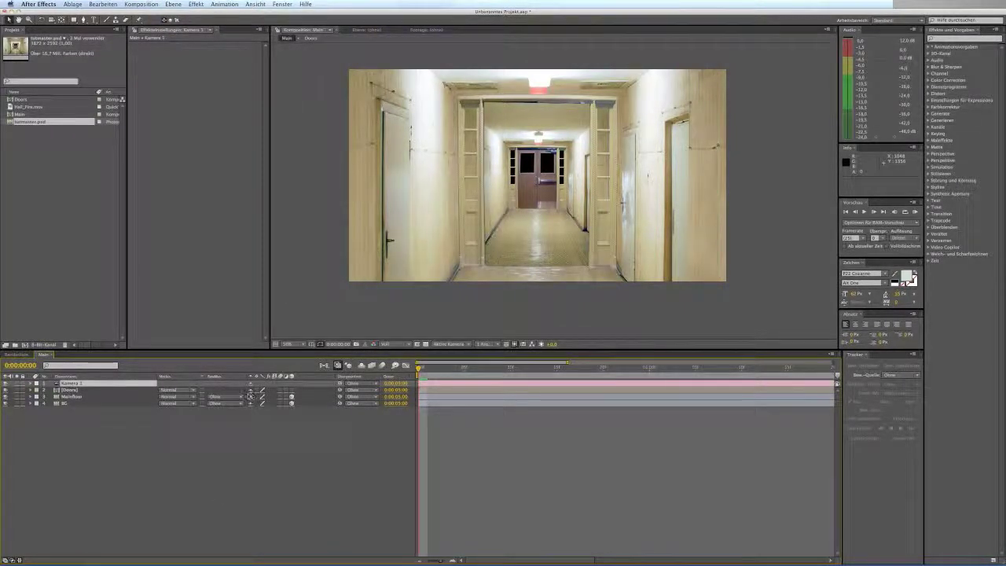
pyautogui.click(255, 390)
# In the Doors composition, set the Door layer's mask mode to Add so only the double door remains.
pyautogui.doubleClick(72, 389)
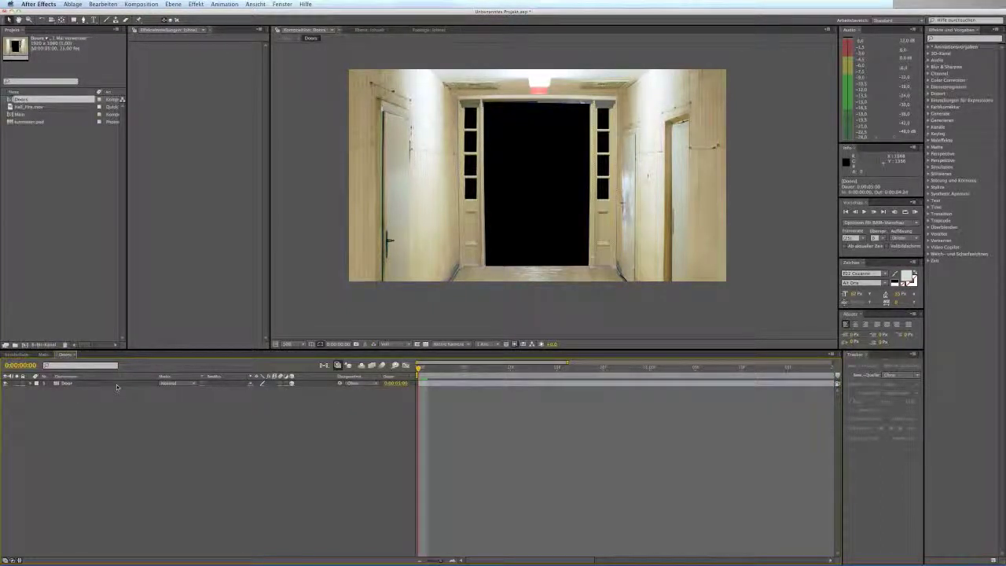
pyautogui.click(79, 384)
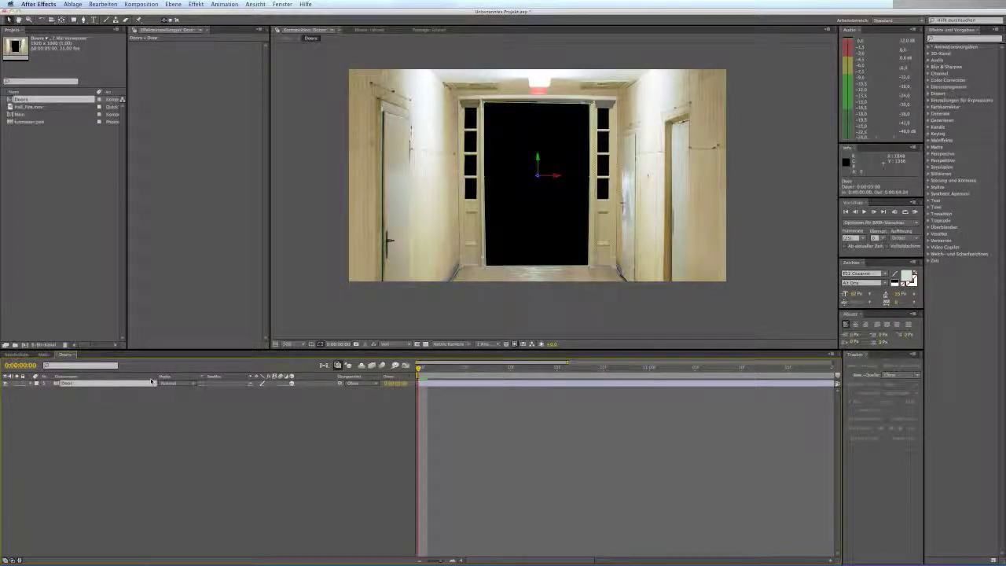
pyautogui.click(173, 382)
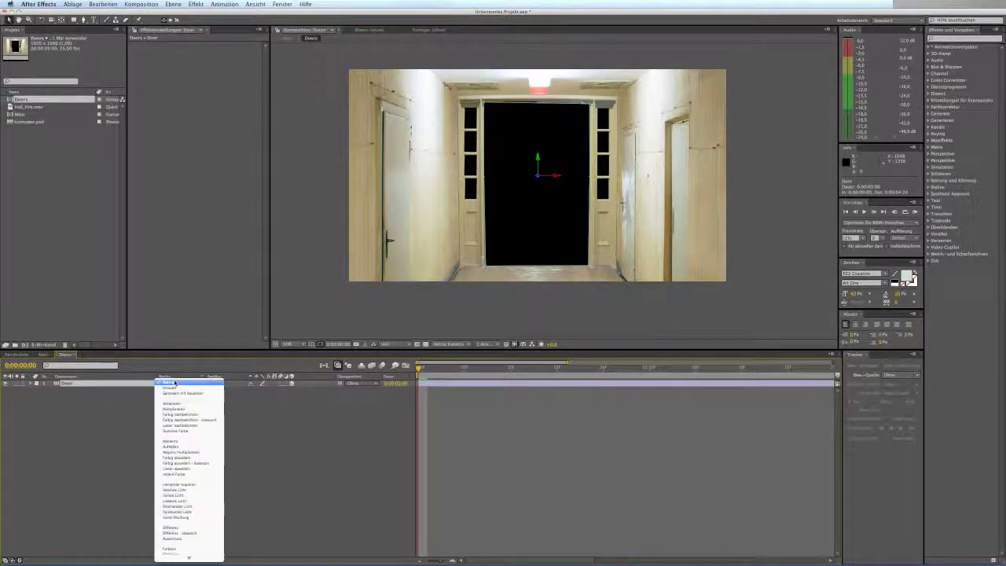
pyautogui.click(175, 383)
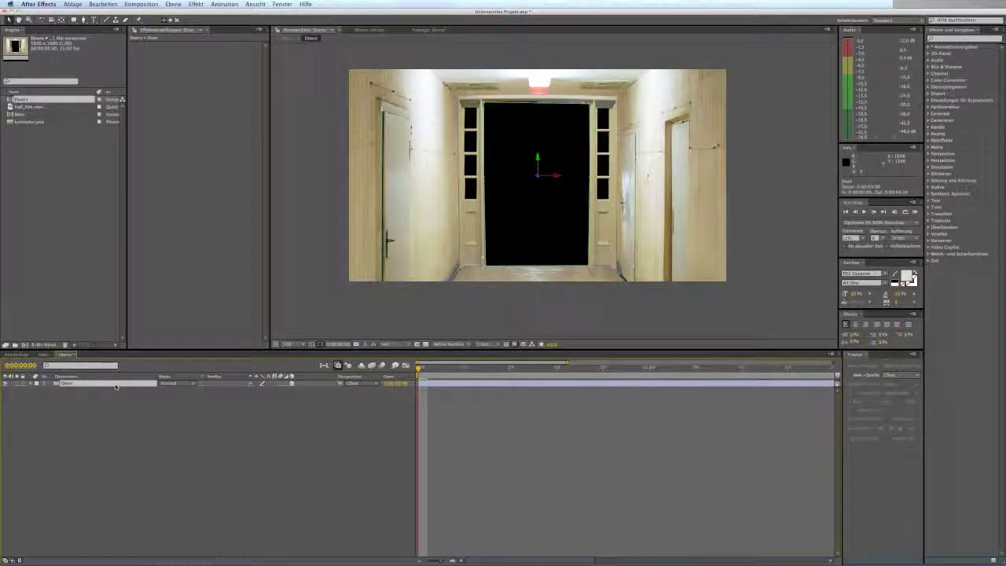
pyautogui.press('m')
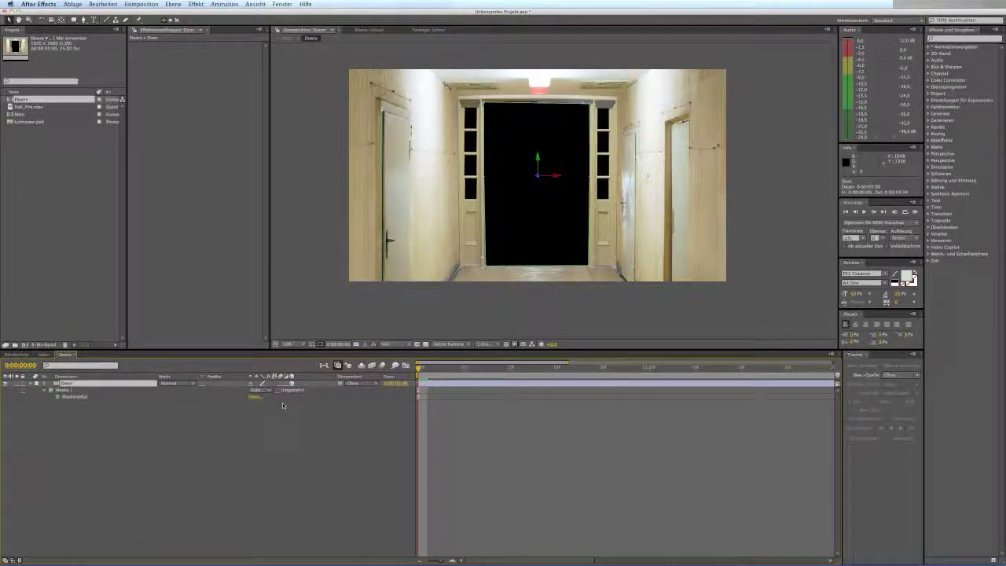
pyautogui.click(263, 389)
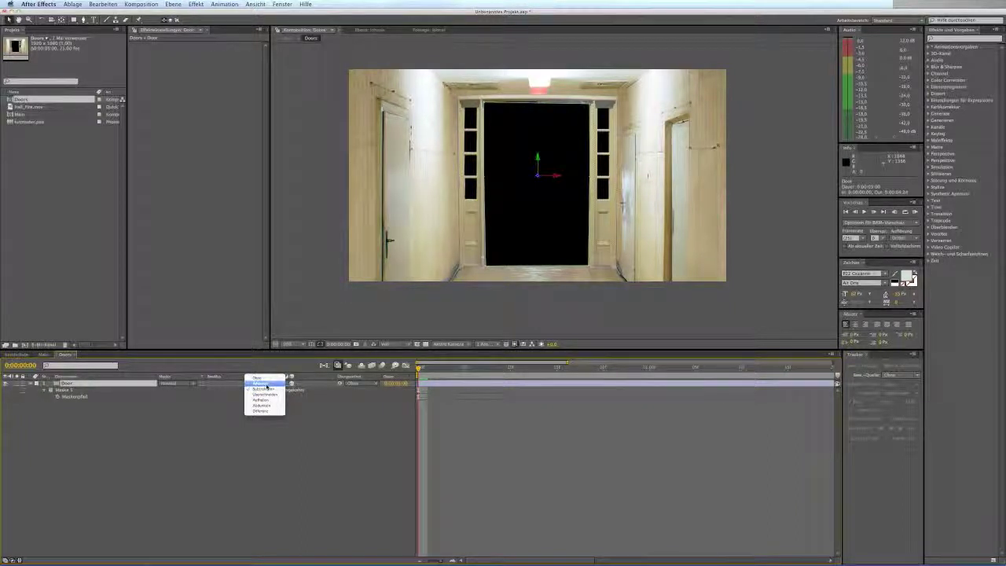
pyautogui.click(263, 383)
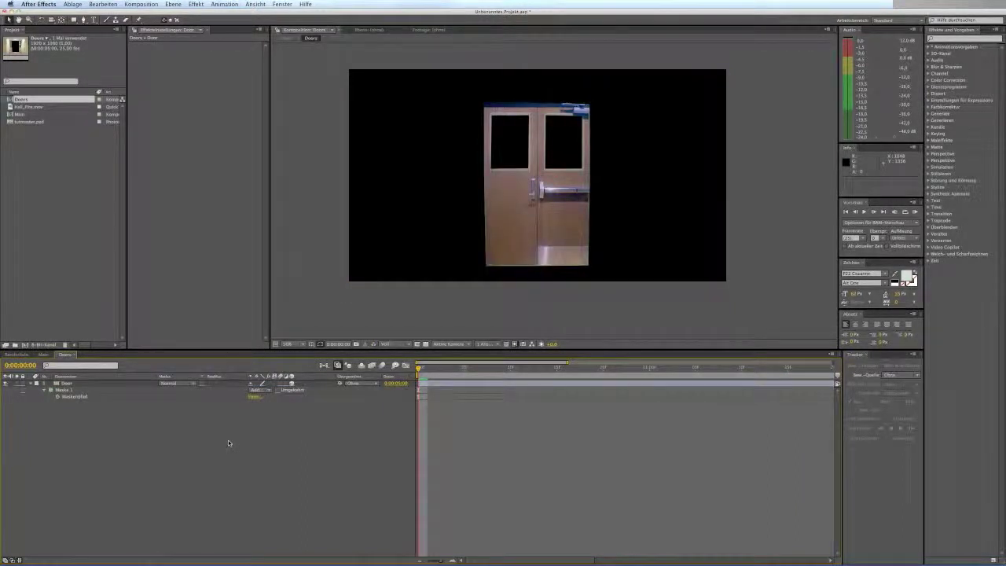
# Duplicate the Door layer and rename the copy "left door".
pyautogui.click(66, 383)
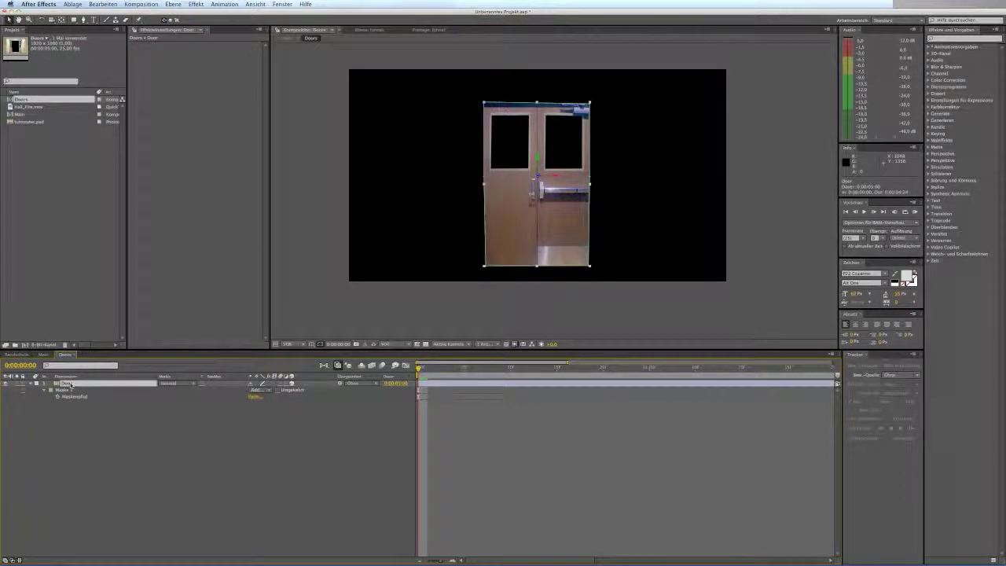
pyautogui.hotkey('ctrl', 'd')
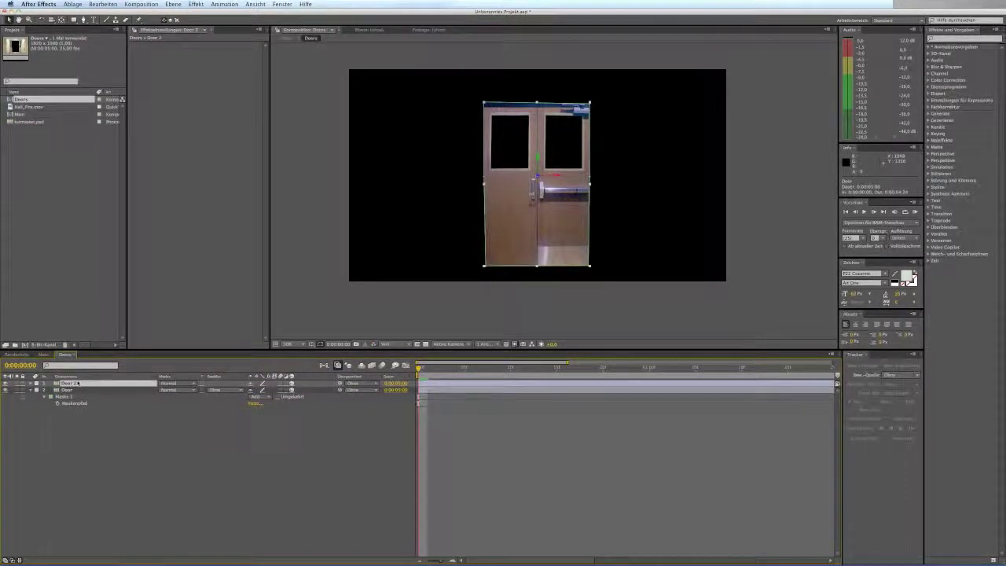
pyautogui.press('Return')
pyautogui.write('left door')
# Rename the original Door layer "right door".
pyautogui.click(76, 391)
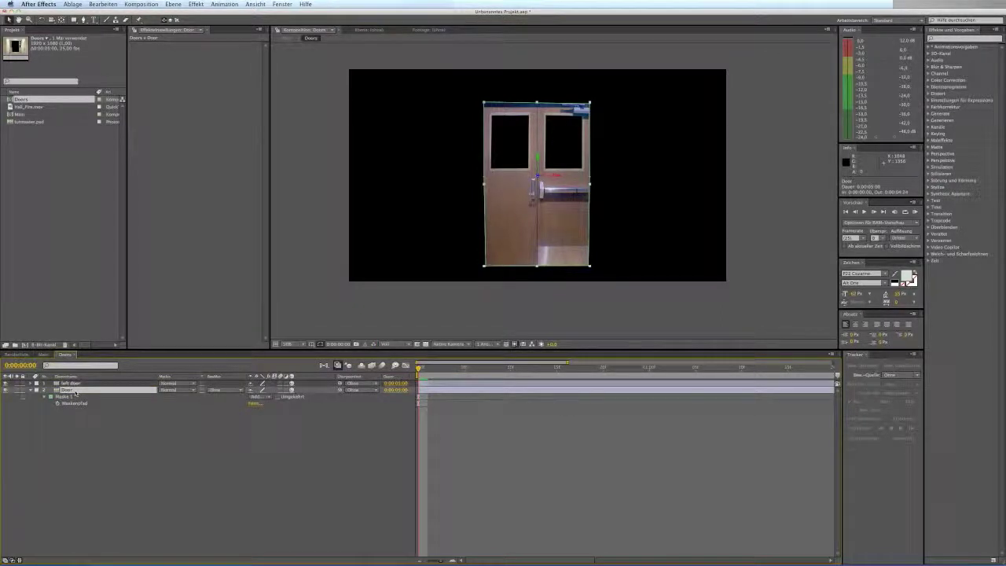
pyautogui.press('Return')
pyautogui.press('Return')
pyautogui.write('ri')
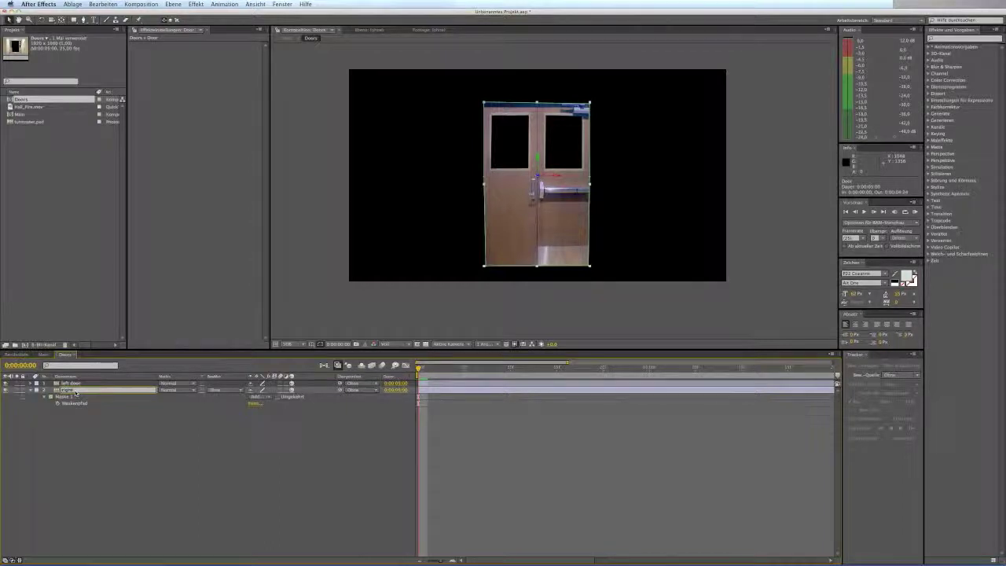
pyautogui.write('ght door')
pyautogui.click(90, 437)
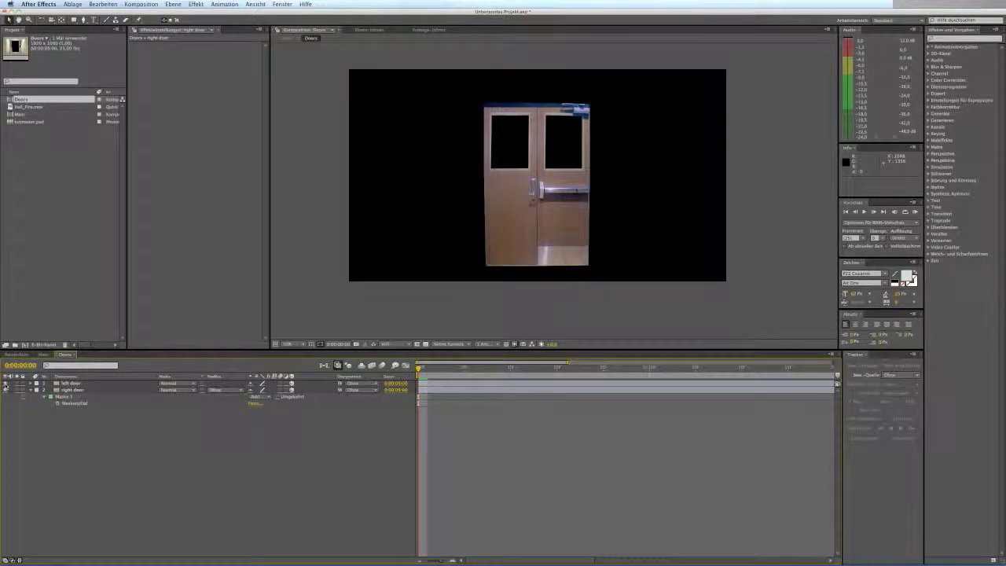
# Hide the left door layer and narrow the right door layer's mask from its left edge to the centre seam.
pyautogui.click(6, 384)
pyautogui.click(71, 390)
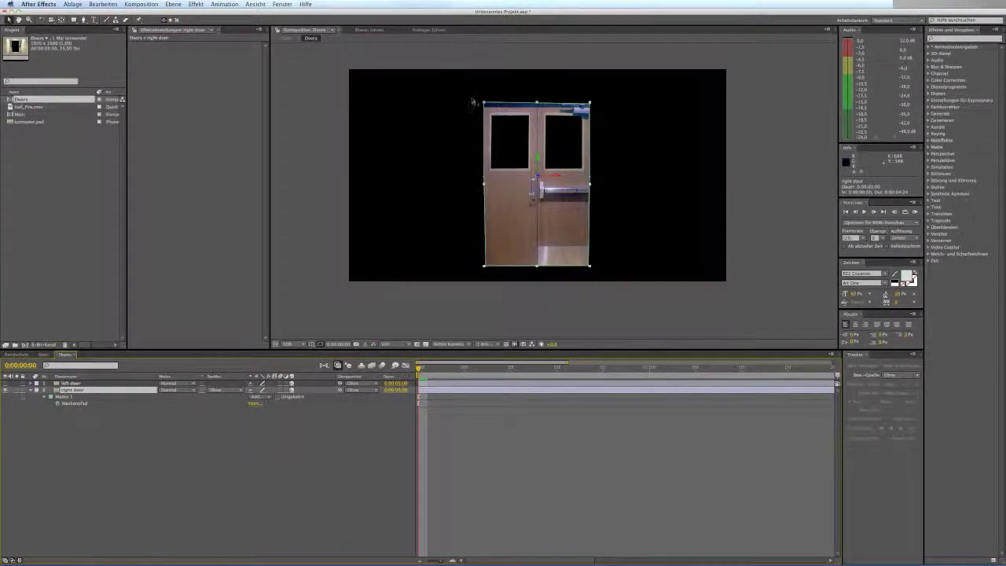
pyautogui.click(485, 103)
pyautogui.doubleClick(485, 103)
pyautogui.moveTo(484, 184); pyautogui.dragTo(539, 192)
pyautogui.press('Return')
# Set the right door layer's mask mode to None and align the mask's lower seam corner with the gap between the doors.
pyautogui.click(268, 397)
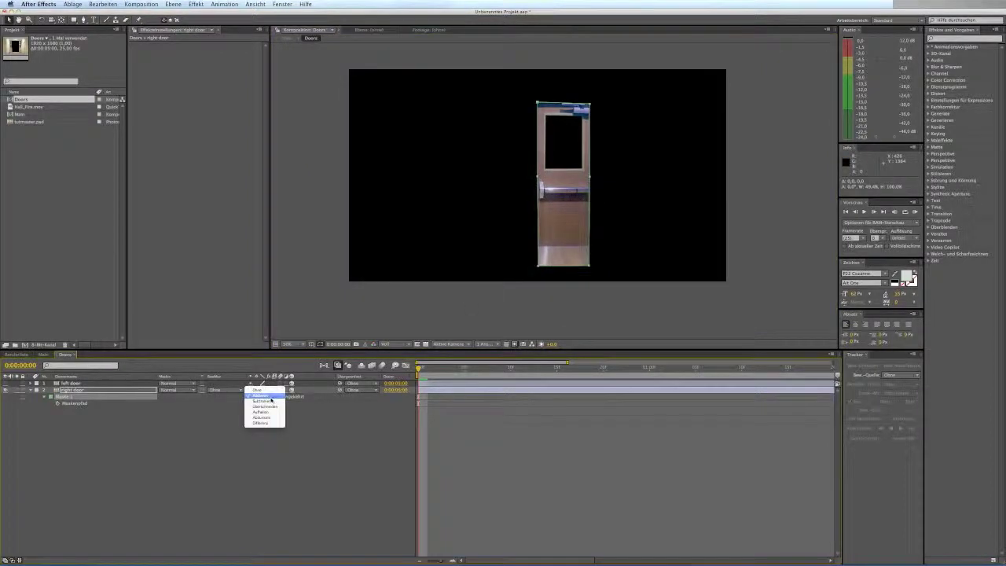
pyautogui.click(268, 392)
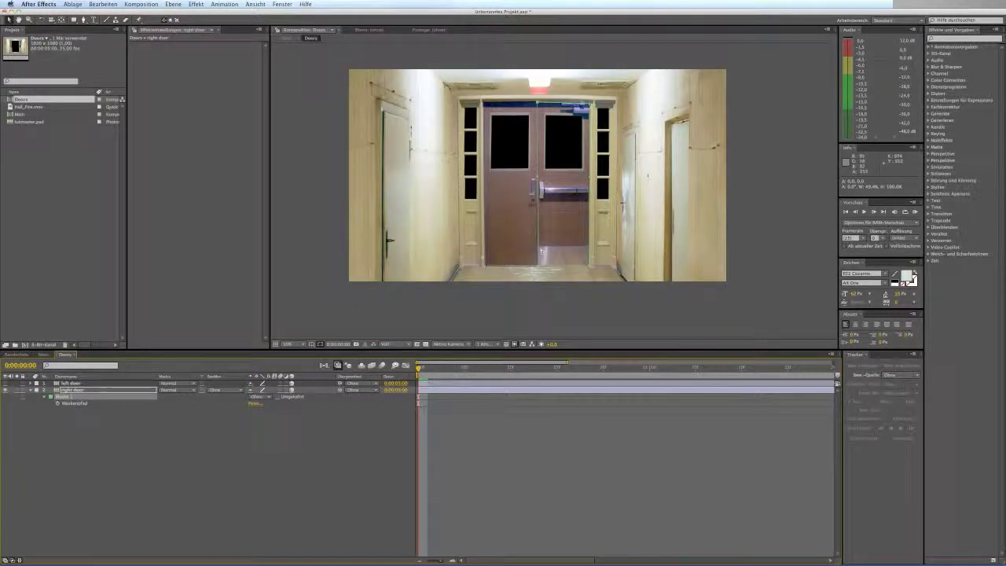
pyautogui.scroll(1, 540, 252)
pyautogui.moveTo(554, 262); pyautogui.dragTo(541, 145)
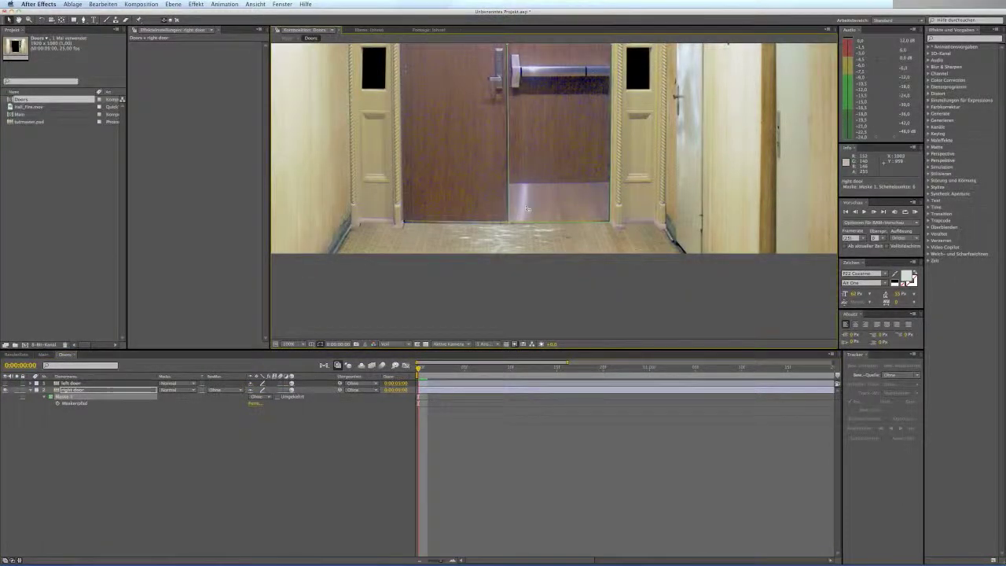
pyautogui.scroll(2, 497, 233)
pyautogui.scroll(-1, 516, 220)
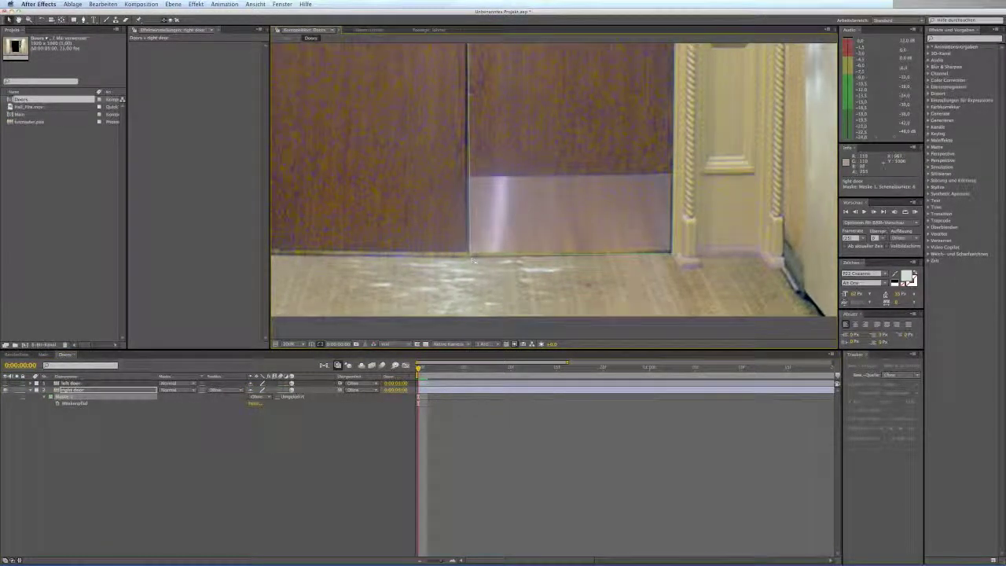
pyautogui.moveTo(475, 259); pyautogui.dragTo(468, 256)
# Check the right door mask's upper and outer edges and restore its mask mode to Add.
pyautogui.moveTo(554, 135); pyautogui.dragTo(473, 184)
pyautogui.moveTo(458, 88); pyautogui.dragTo(502, 231)
pyautogui.scroll(10, 501, 230)
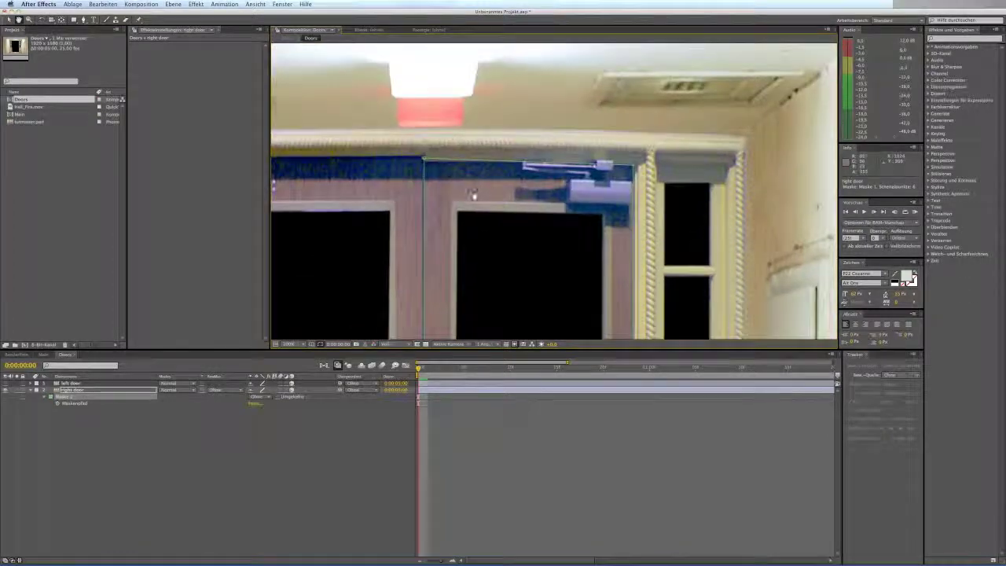
pyautogui.scroll(1, 469, 206)
pyautogui.moveTo(523, 256); pyautogui.dragTo(386, 143)
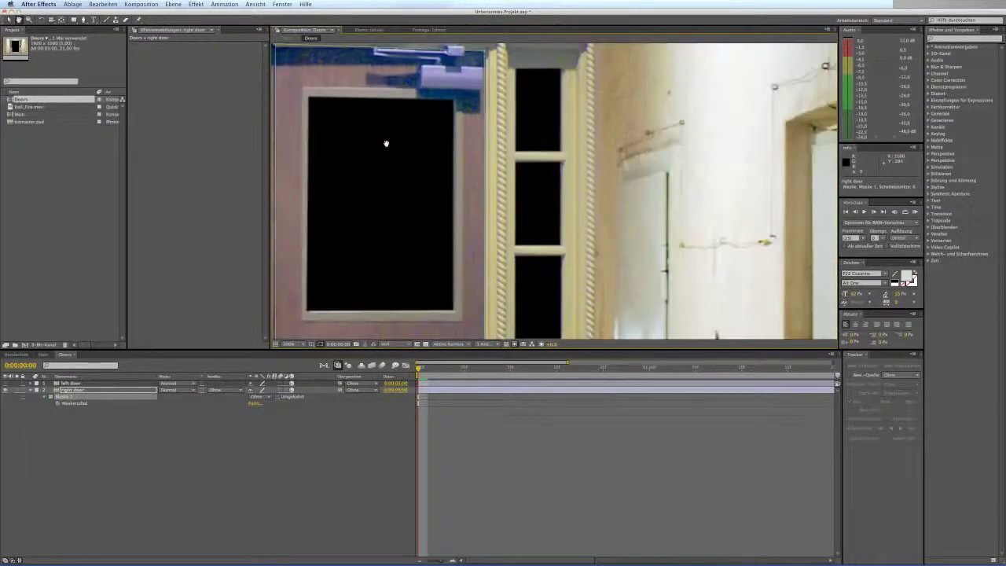
pyautogui.moveTo(417, 256); pyautogui.dragTo(481, 140)
pyautogui.scroll(-2, 483, 140)
pyautogui.scroll(1, 482, 182)
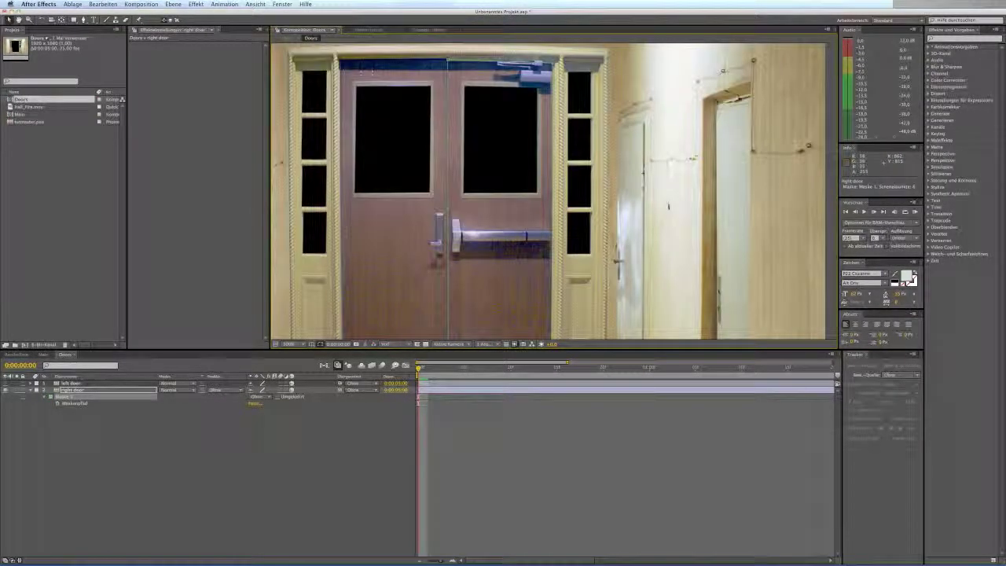
pyautogui.click(259, 396)
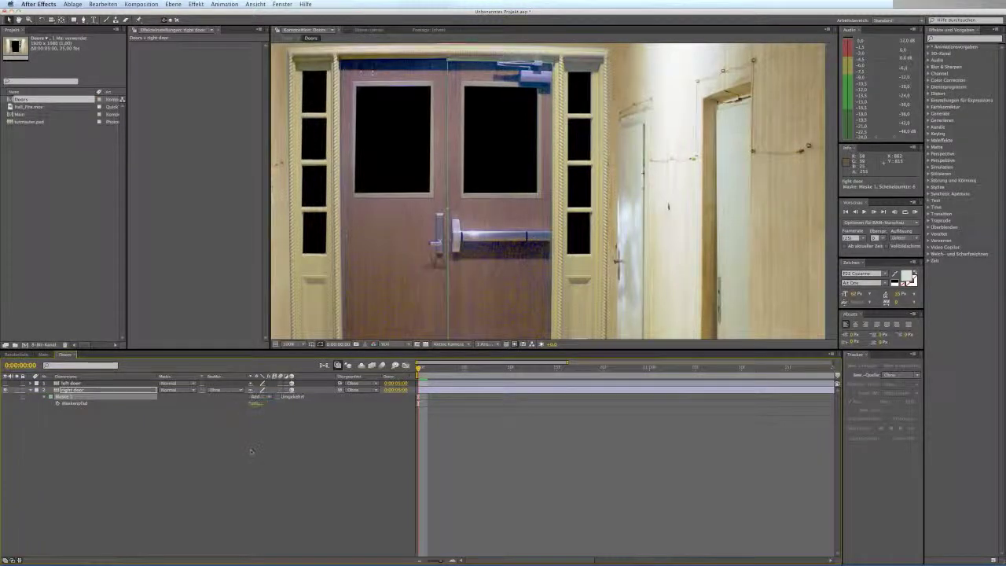
pyautogui.click(259, 403)
pyautogui.click(251, 451)
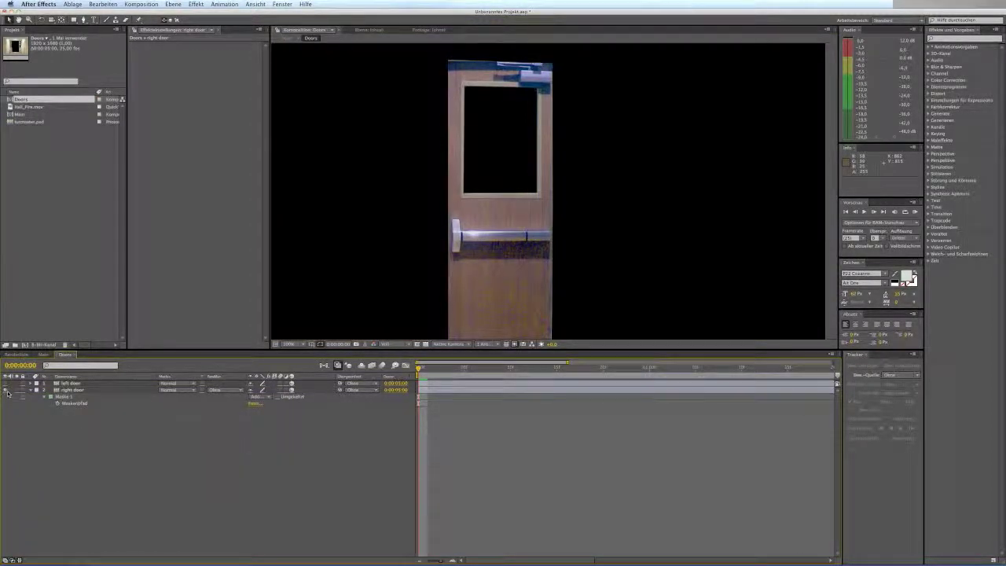
# Hide the right door layer, show the left door layer, and narrow its mask from the right edge to the centre seam.
pyautogui.click(5, 389)
pyautogui.click(6, 383)
pyautogui.click(71, 382)
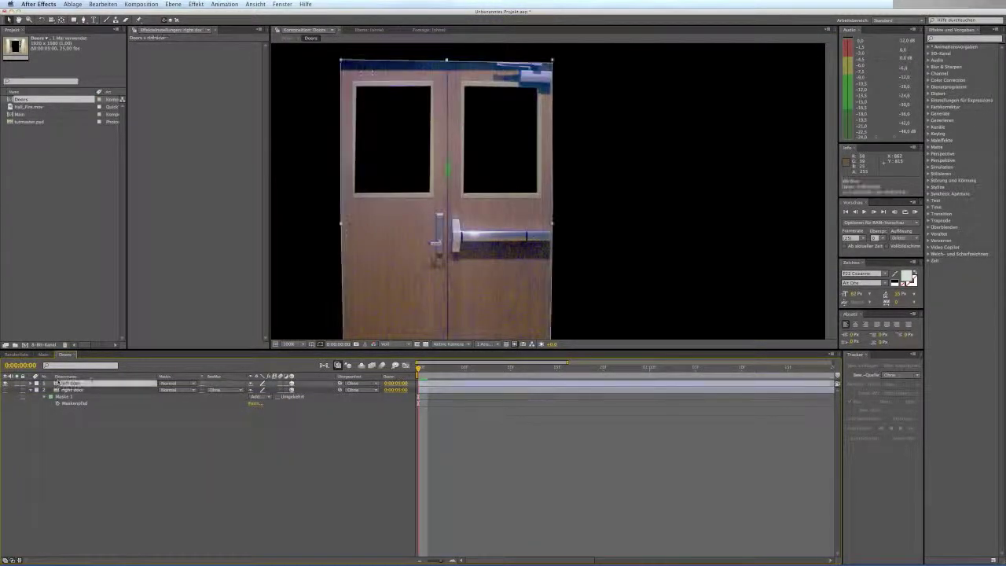
pyautogui.moveTo(503, 177); pyautogui.dragTo(557, 98)
pyautogui.press(',')
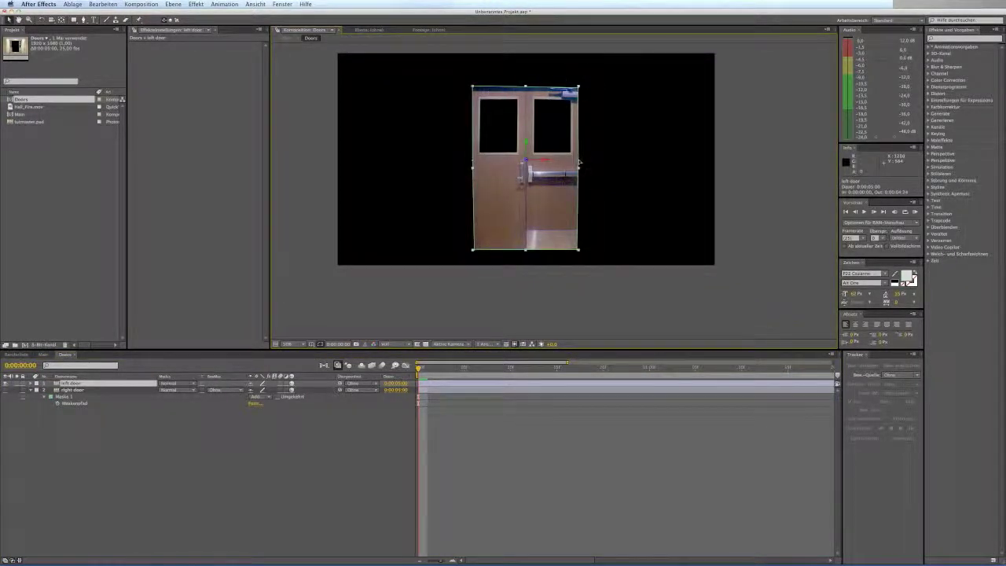
pyautogui.click(578, 162)
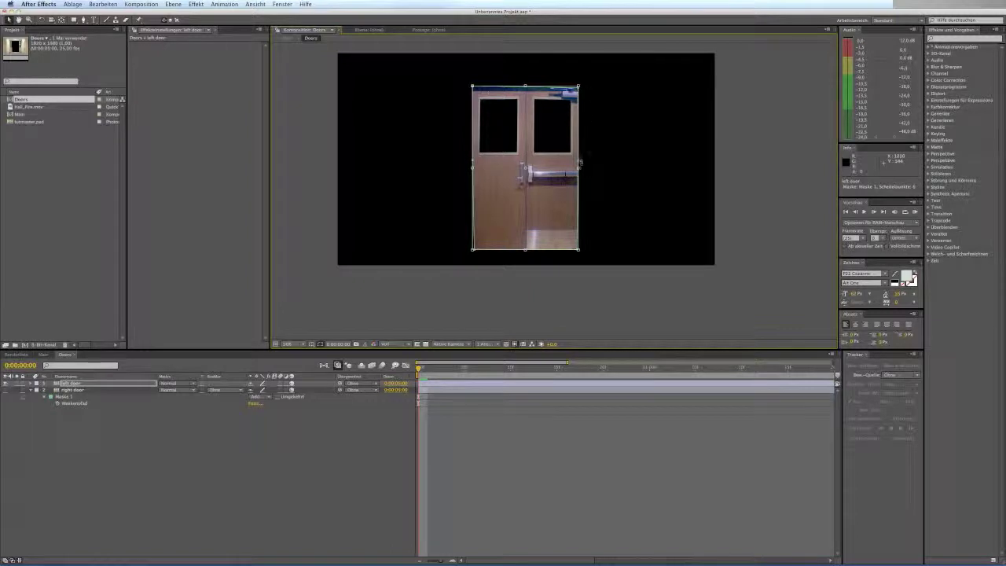
pyautogui.moveTo(579, 167); pyautogui.dragTo(527, 178)
pyautogui.doubleClick(454, 233)
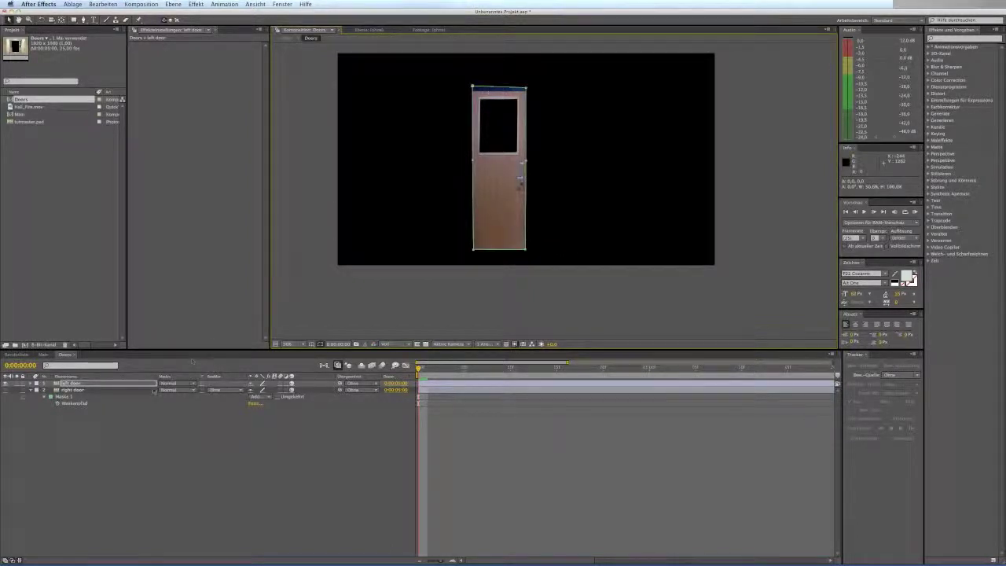
# Reveal the left door layer's mask and set its mode to None so the surrounding corridor image is visible.
pyautogui.click(72, 384)
pyautogui.press('m')
pyautogui.click(259, 390)
pyautogui.click(261, 383)
pyautogui.click(247, 444)
pyautogui.scroll(1, 619, 118)
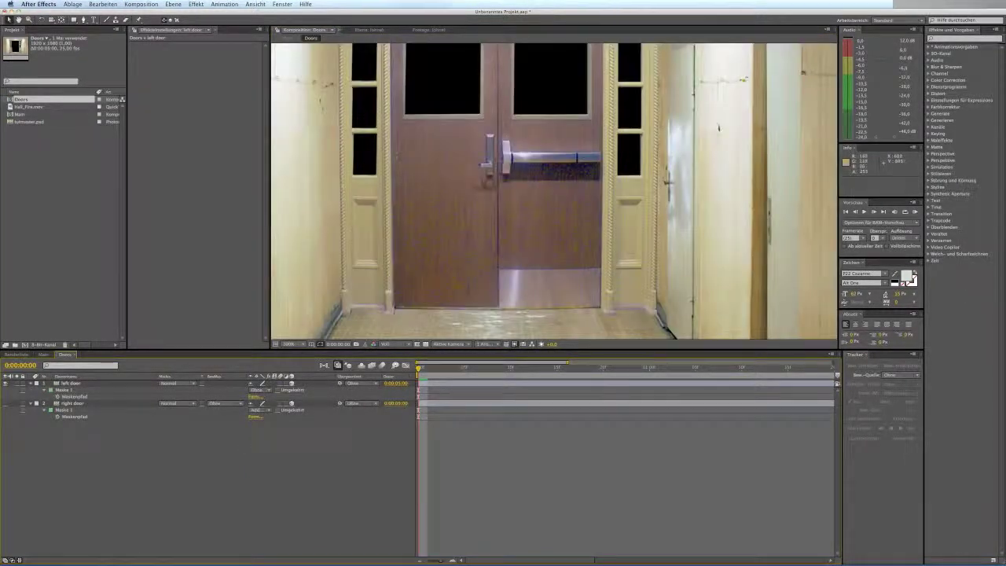
# Refine the left door's mask outline against the door edges and set its mask mode to Add.
pyautogui.click(98, 382)
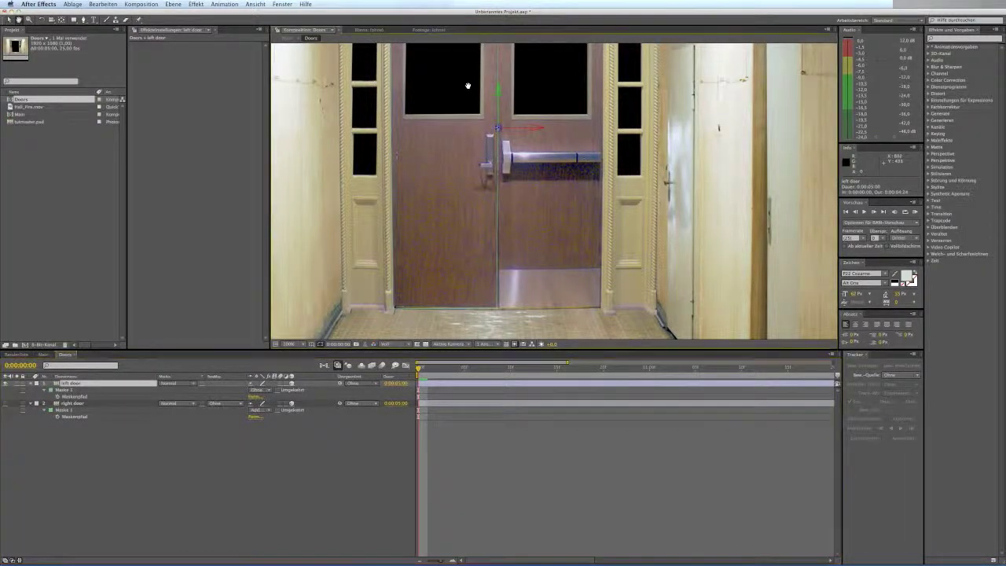
pyautogui.moveTo(469, 85); pyautogui.dragTo(471, 216)
pyautogui.doubleClick(502, 114)
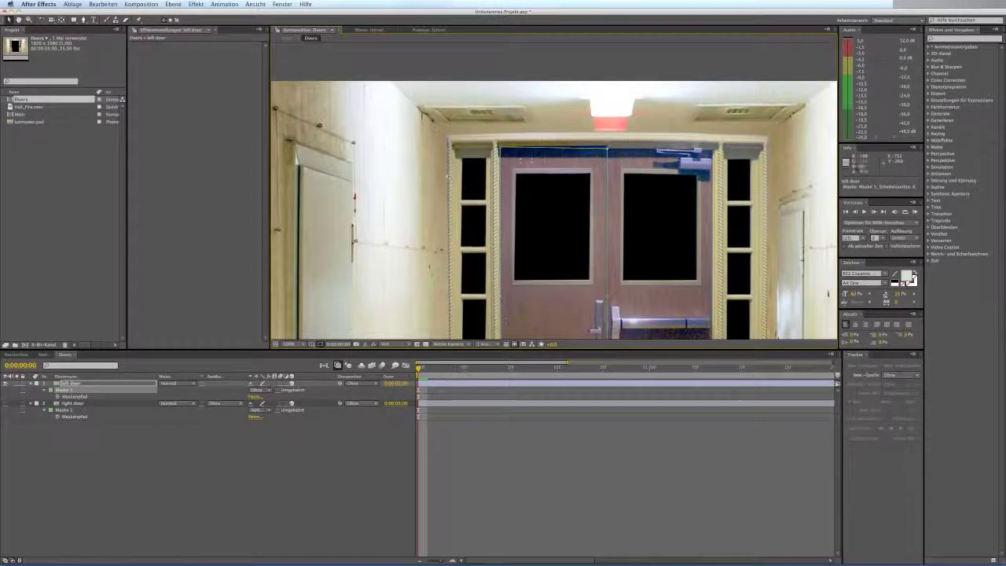
pyautogui.moveTo(537, 219); pyautogui.dragTo(427, 94)
pyautogui.press('space')
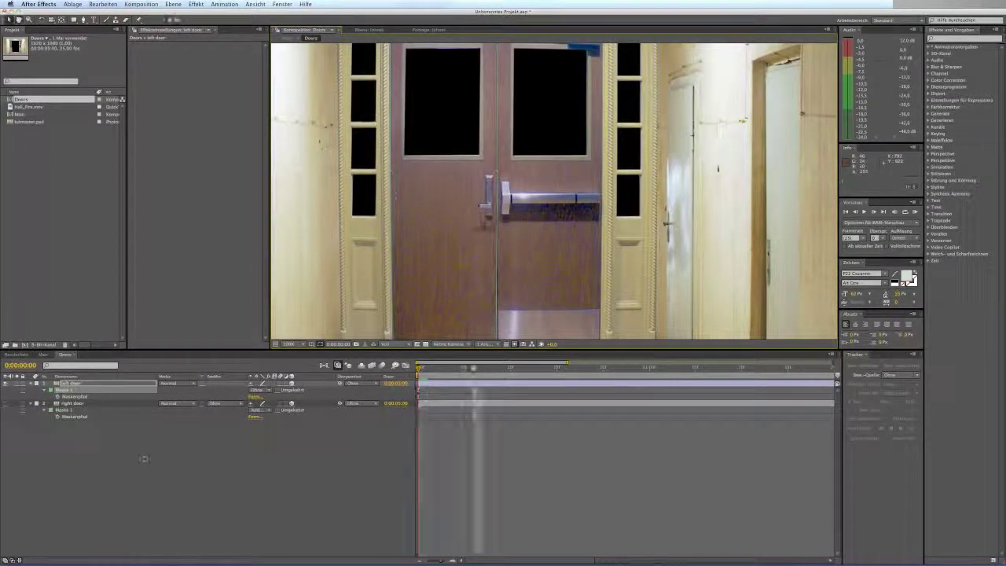
pyautogui.click(260, 390)
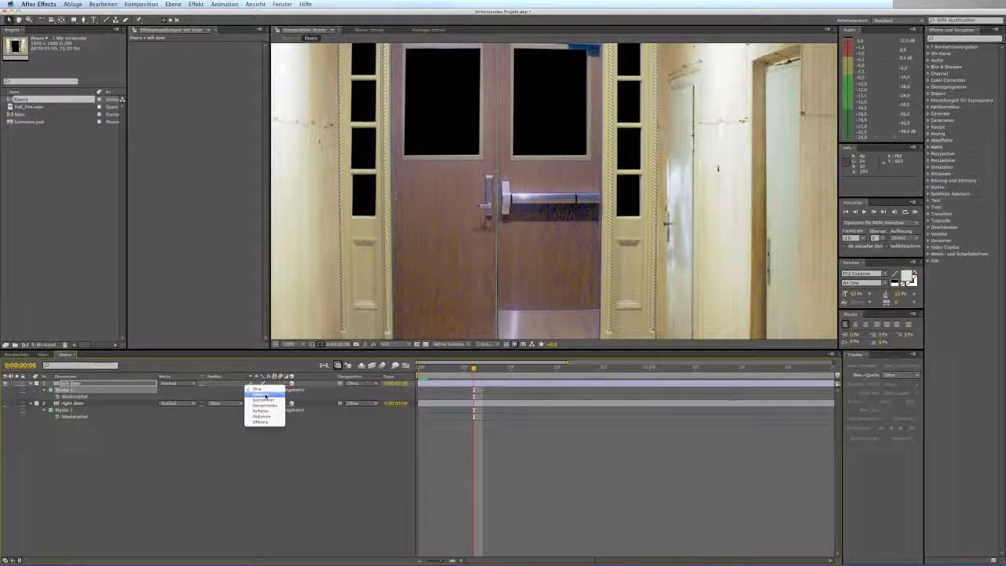
pyautogui.click(265, 394)
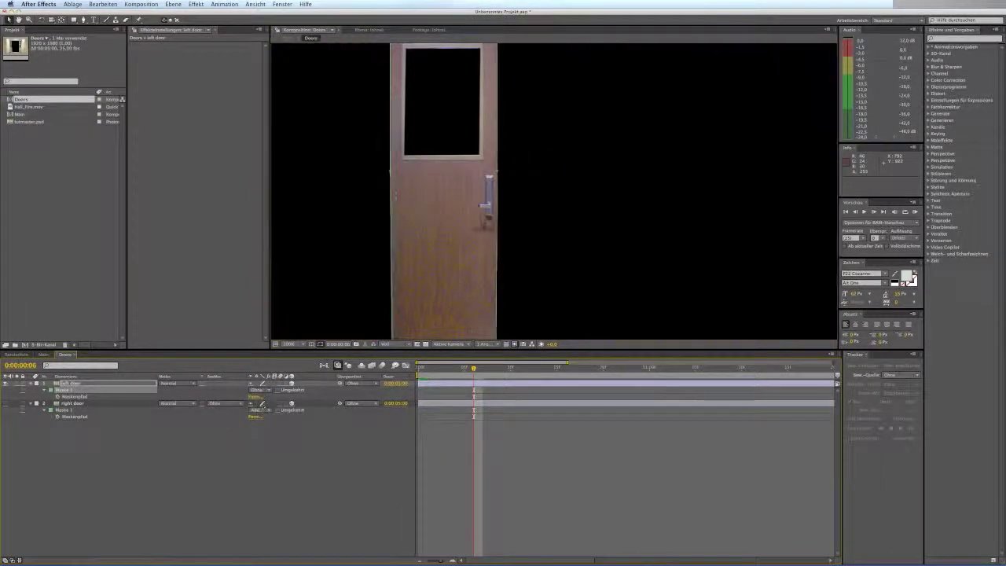
# Show the right door layer again and collapse the mask properties of both door layers.
pyautogui.click(5, 404)
pyautogui.click(95, 467)
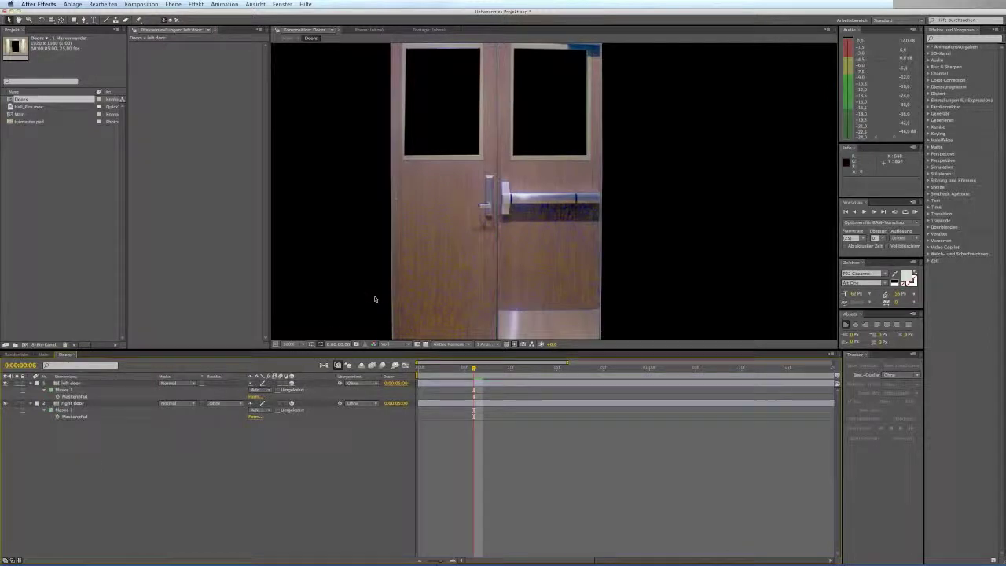
pyautogui.scroll(-1, 455, 274)
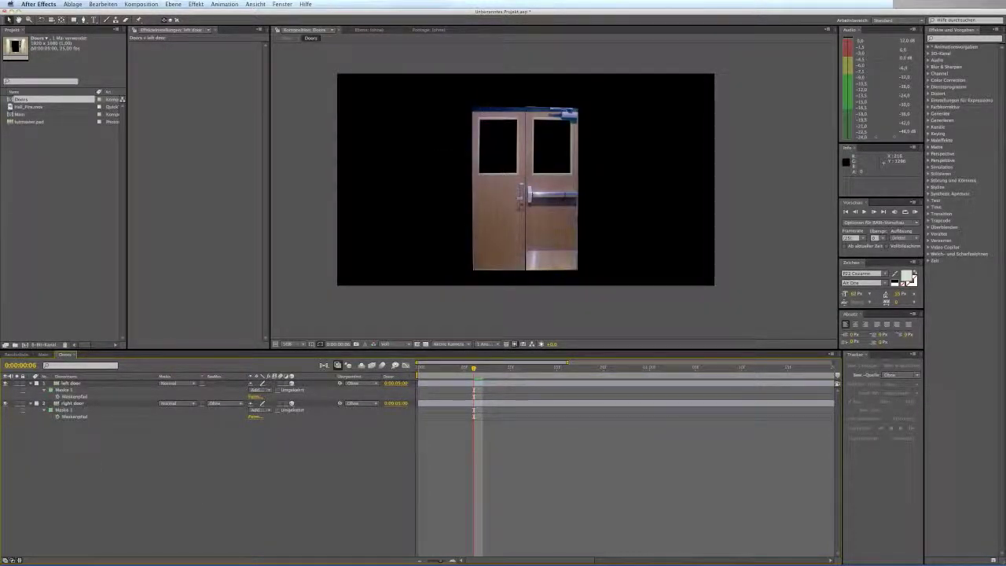
pyautogui.click(30, 383)
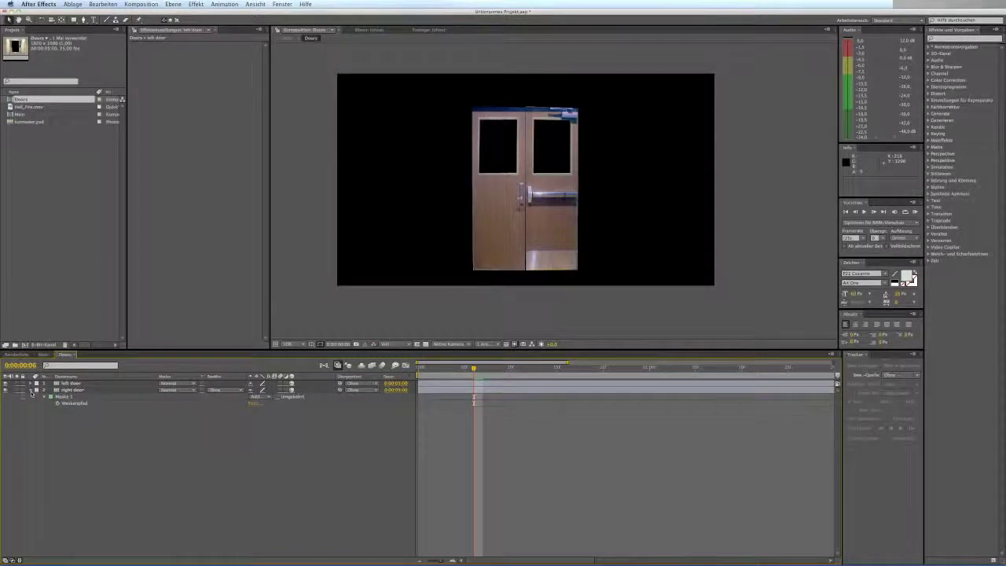
pyautogui.click(31, 390)
# Pre-compose the left door layer as "Leftdoor", moving all attributes into the new composition.
pyautogui.click(63, 383)
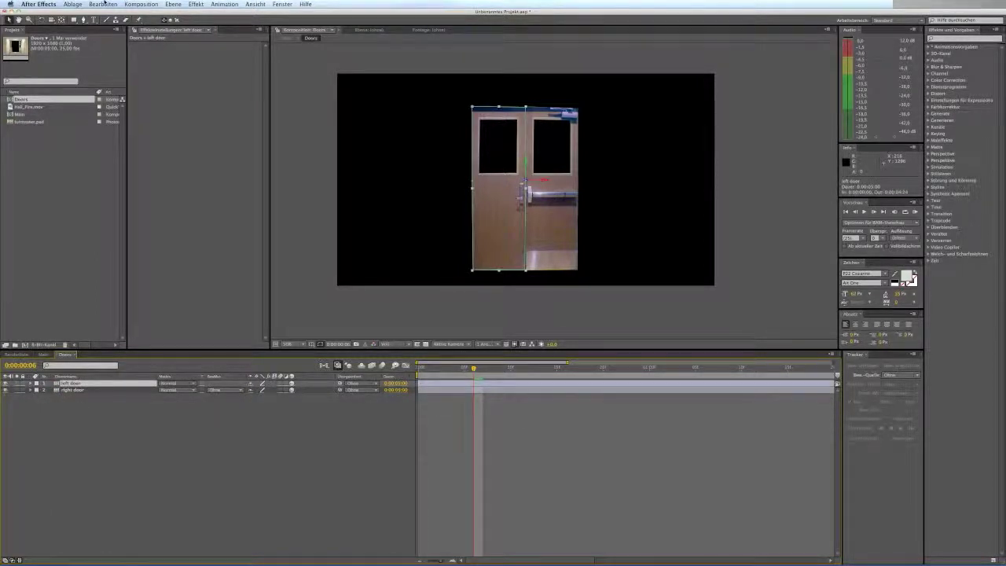
pyautogui.click(173, 5)
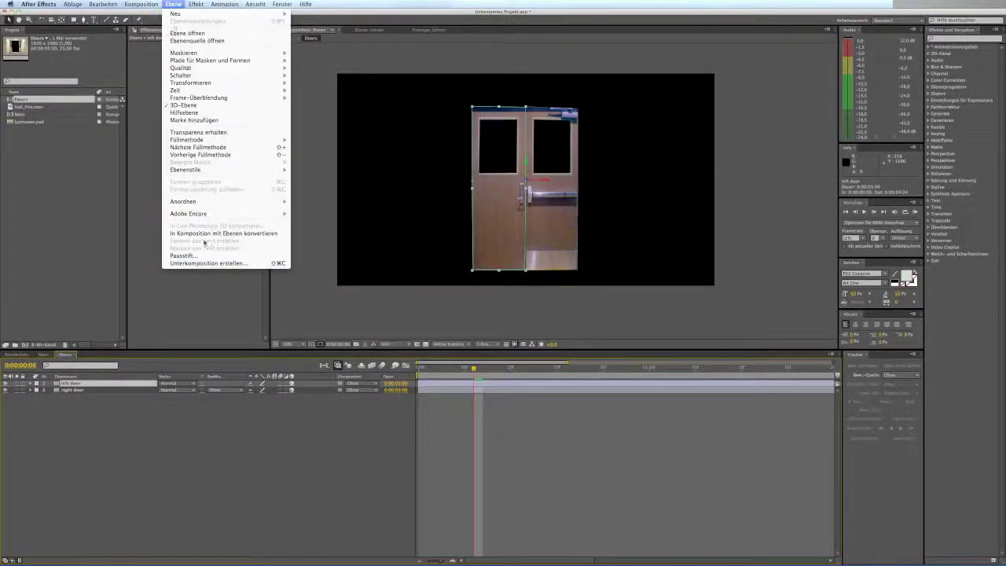
pyautogui.click(205, 263)
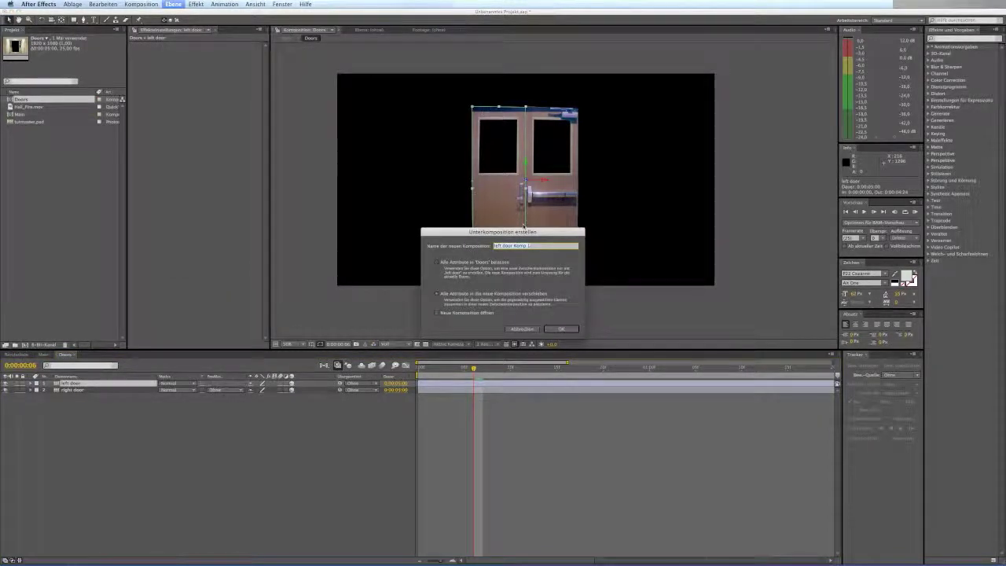
pyautogui.write('LeftDoor')
pyautogui.press('Return')
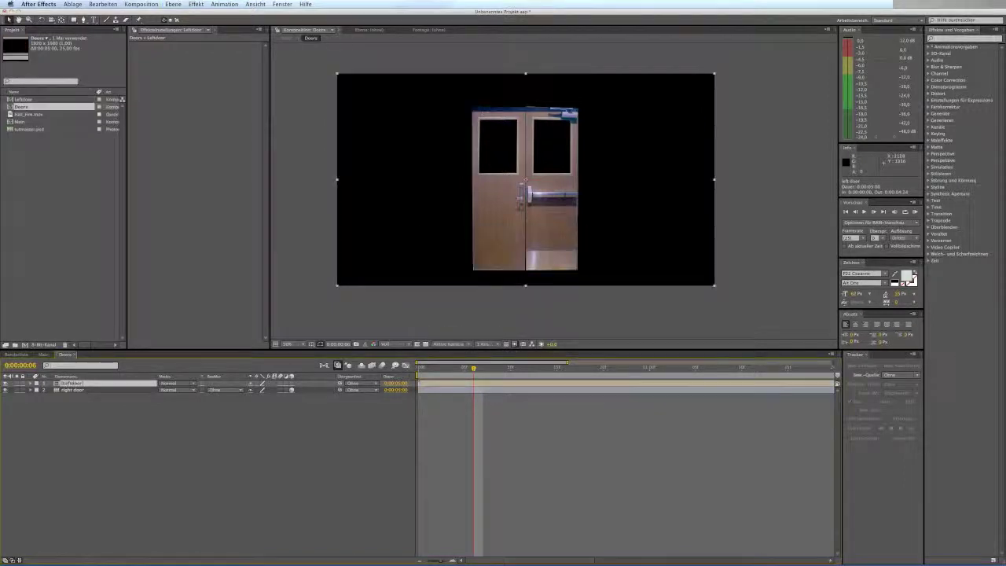
# Pre-compose the right door layer as "Right door", moving all attributes into the new composition.
pyautogui.click(69, 390)
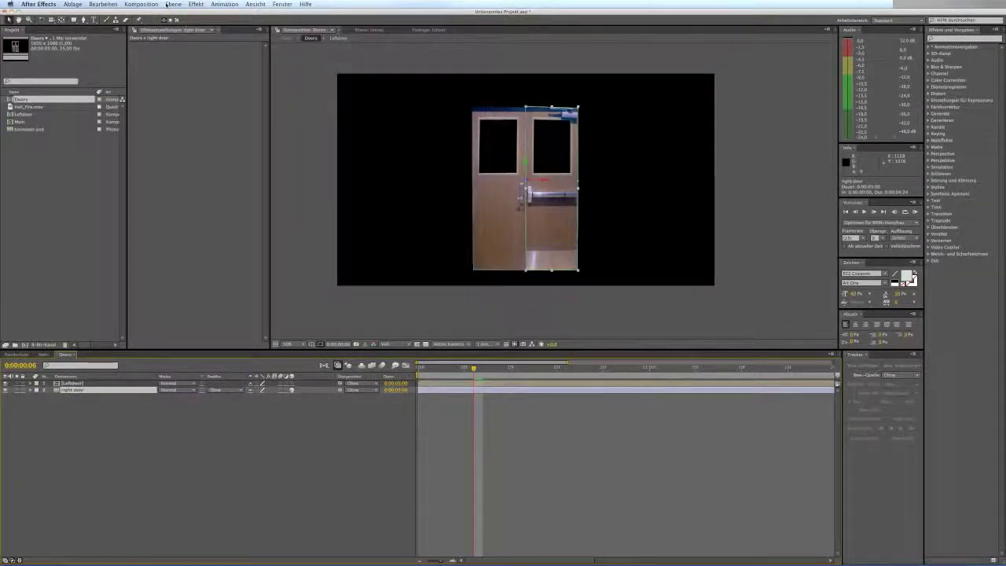
pyautogui.click(172, 4)
pyautogui.click(236, 264)
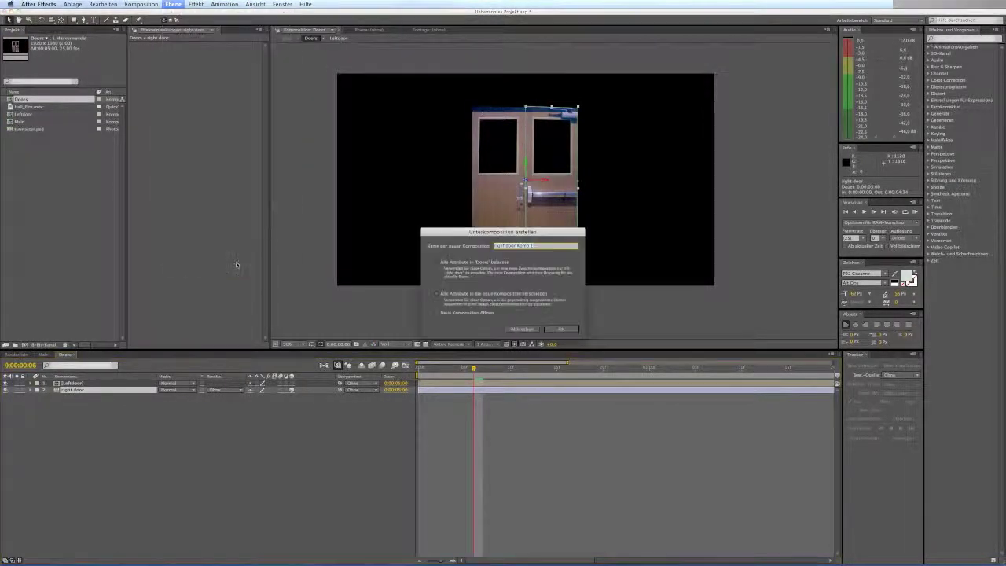
pyautogui.write('Right door')
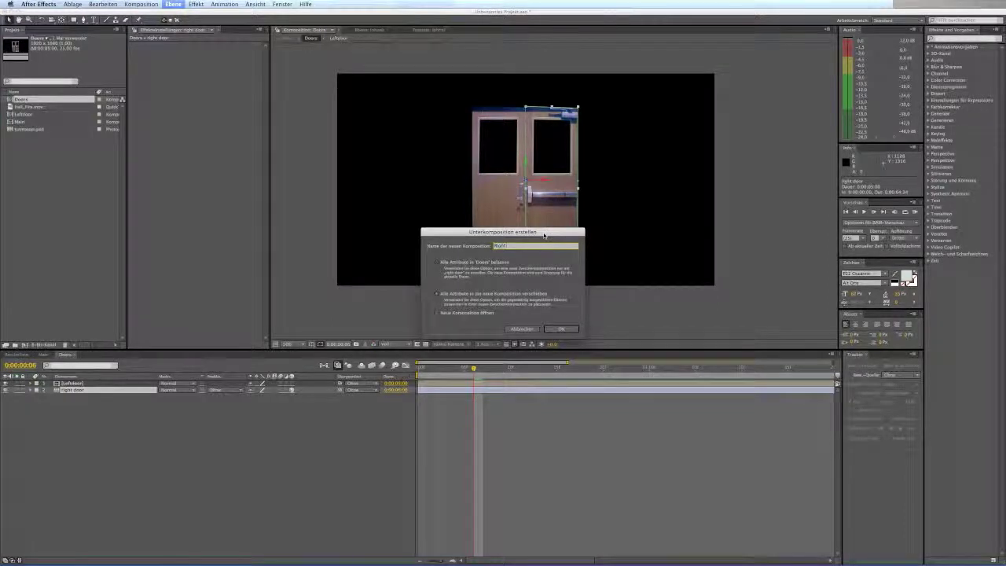
pyautogui.click(560, 329)
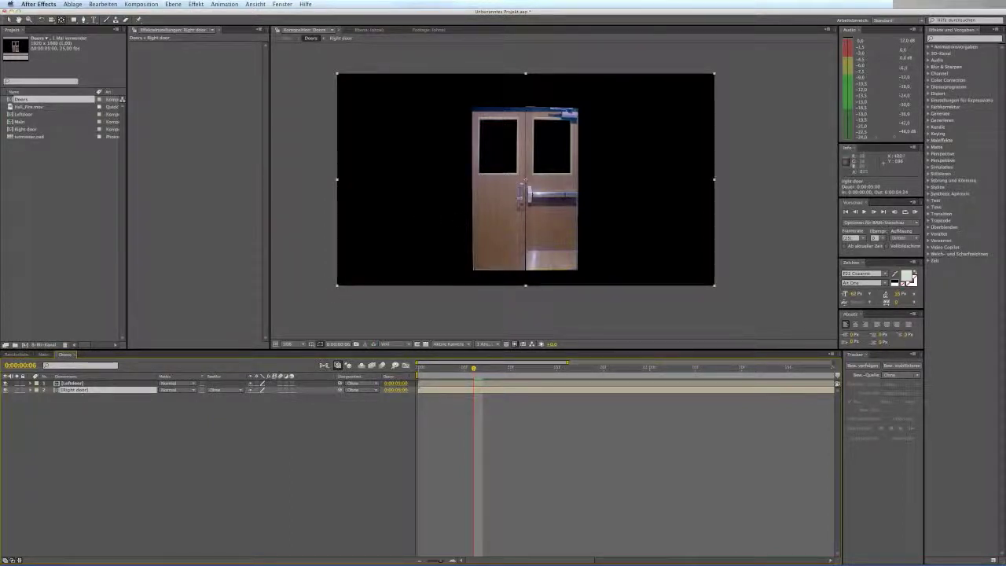
# Move the anchor points of the Right door and Leftdoor layers to the middle of their own door, at about handle height.
pyautogui.moveTo(525, 181); pyautogui.dragTo(550, 181)
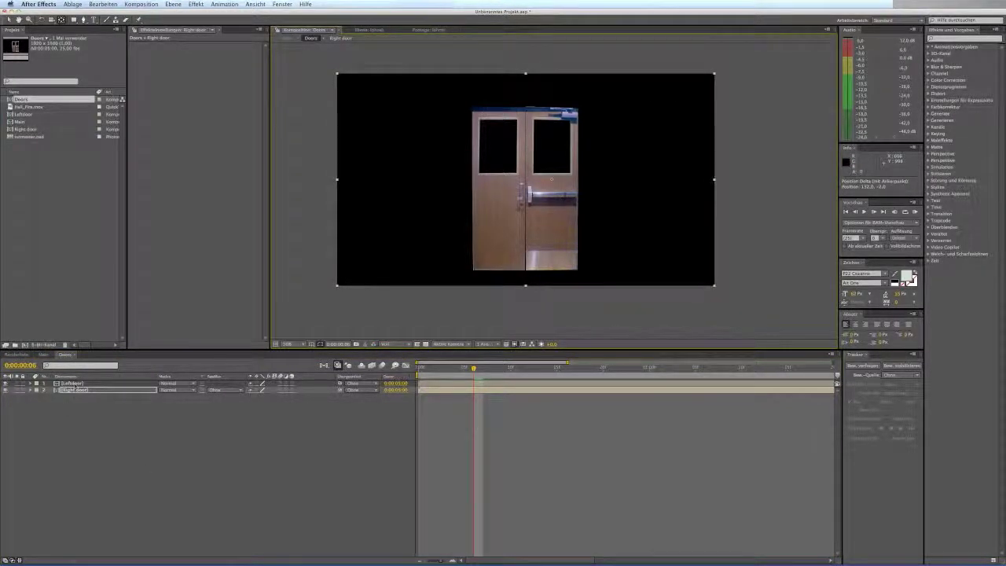
pyautogui.click(73, 383)
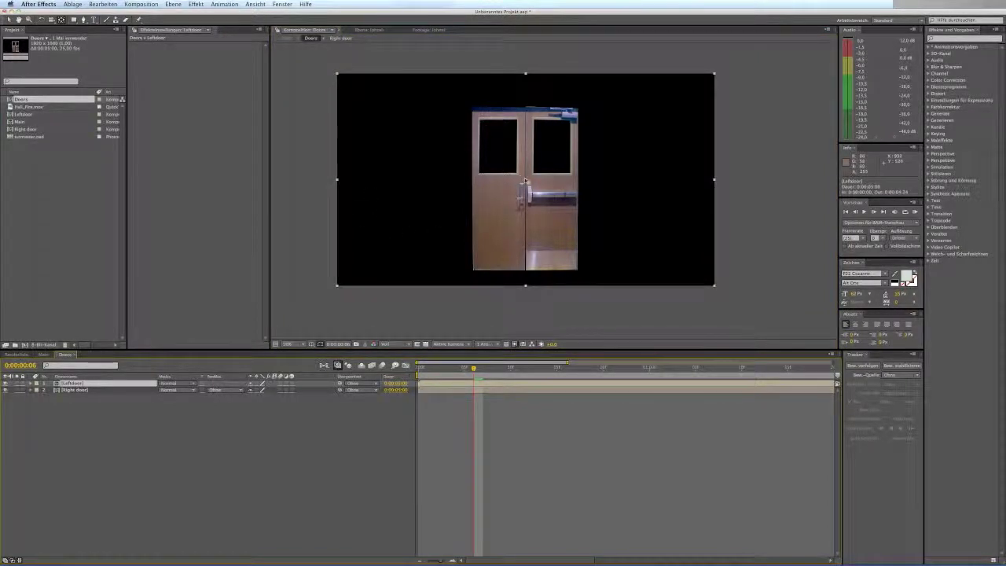
pyautogui.moveTo(526, 182); pyautogui.dragTo(498, 181)
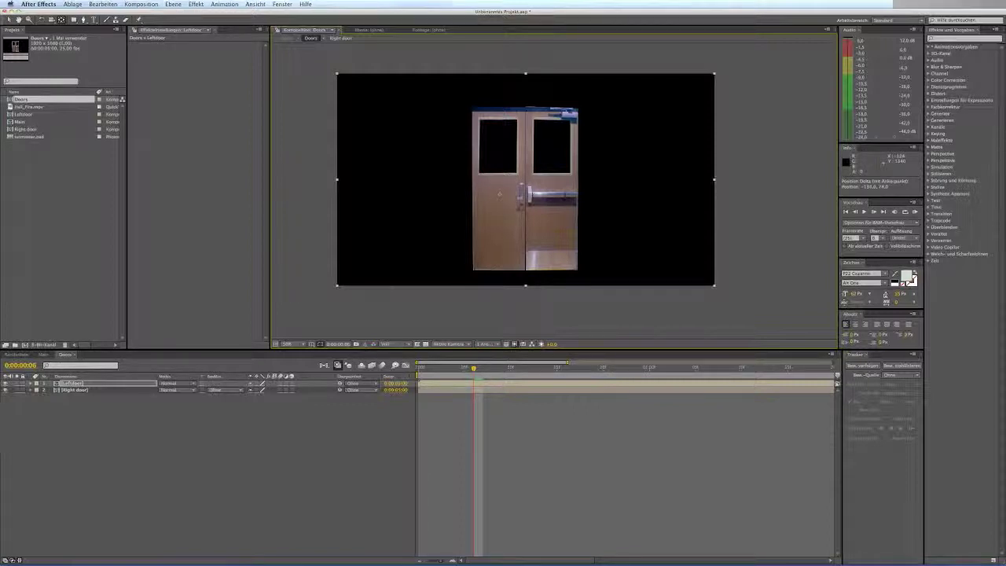
pyautogui.click(554, 192)
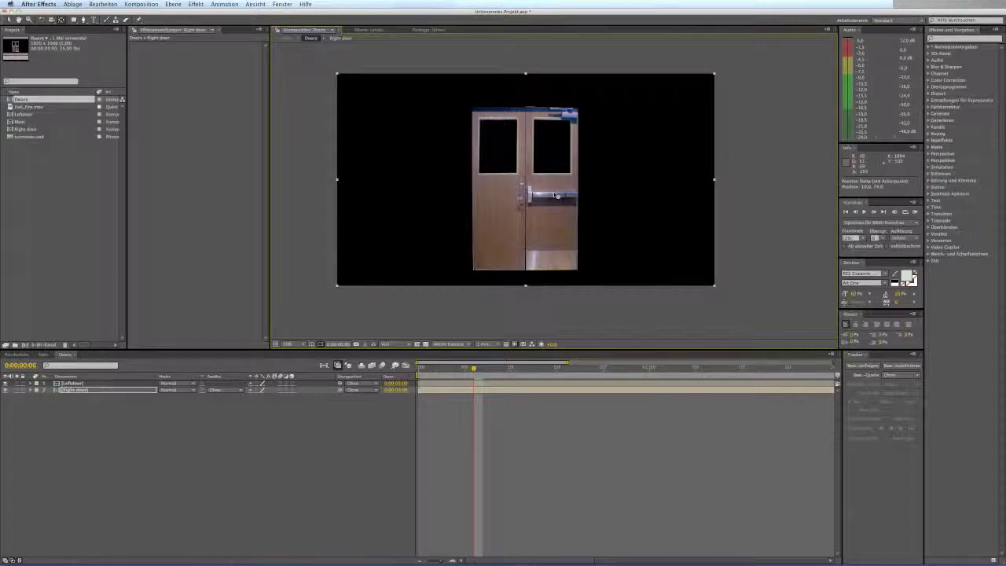
pyautogui.click(258, 495)
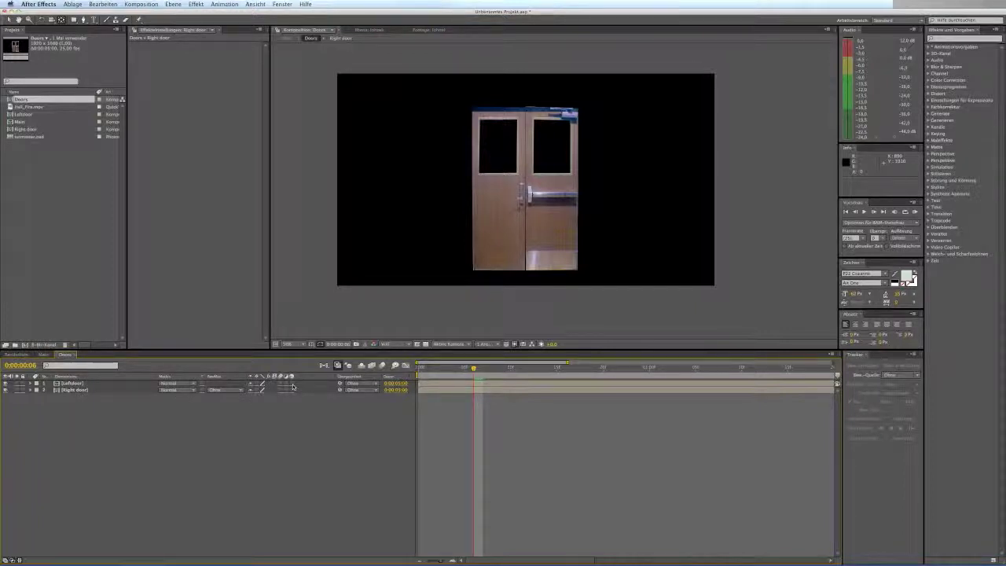
# Make the Leftdoor and Right door layers 3D and add Position keyframes for both at 0 and 1 second.
pyautogui.moveTo(292, 385); pyautogui.dragTo(291, 404)
pyautogui.moveTo(474, 368); pyautogui.dragTo(417, 368)
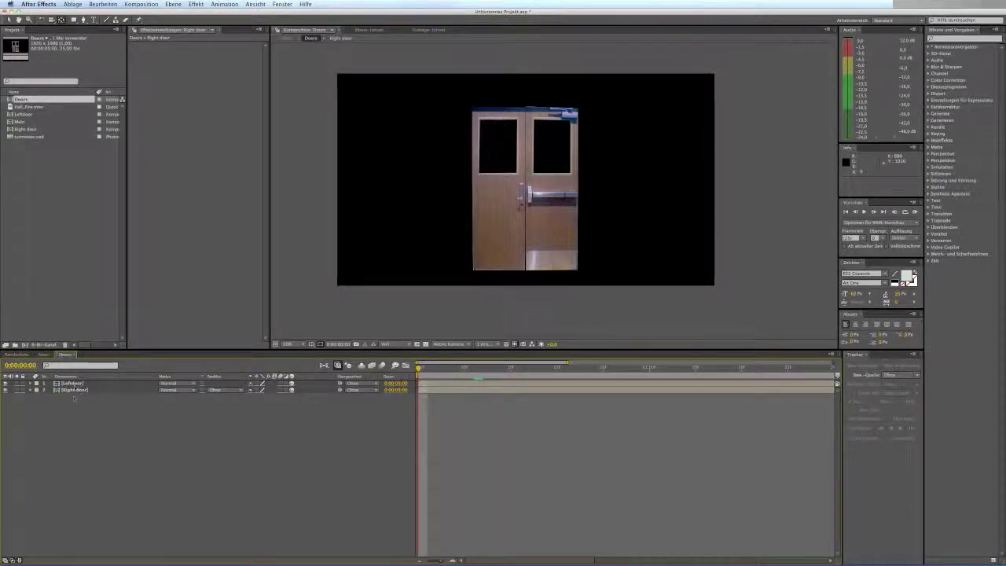
pyautogui.moveTo(57, 409); pyautogui.dragTo(100, 380)
pyautogui.press('p')
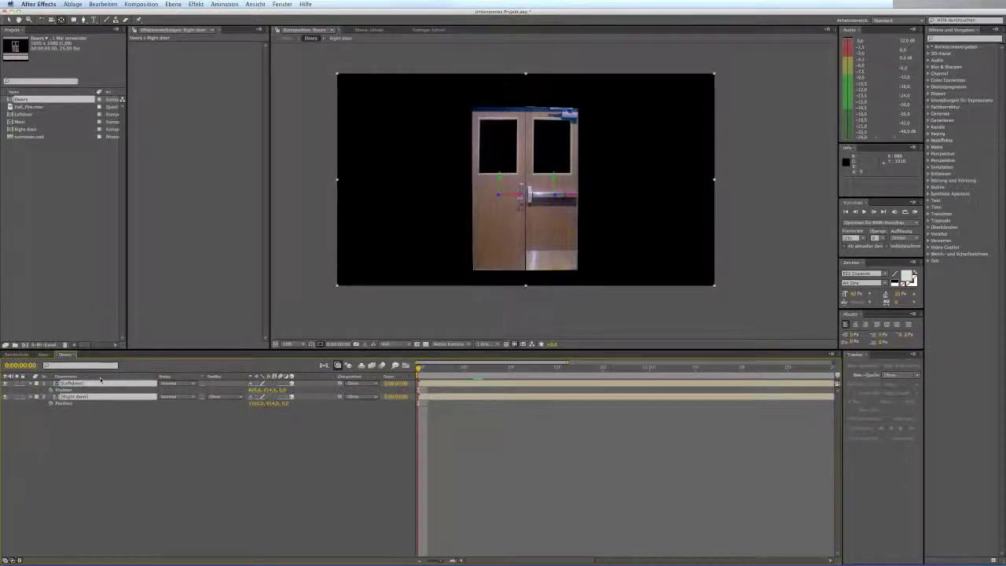
pyautogui.click(51, 403)
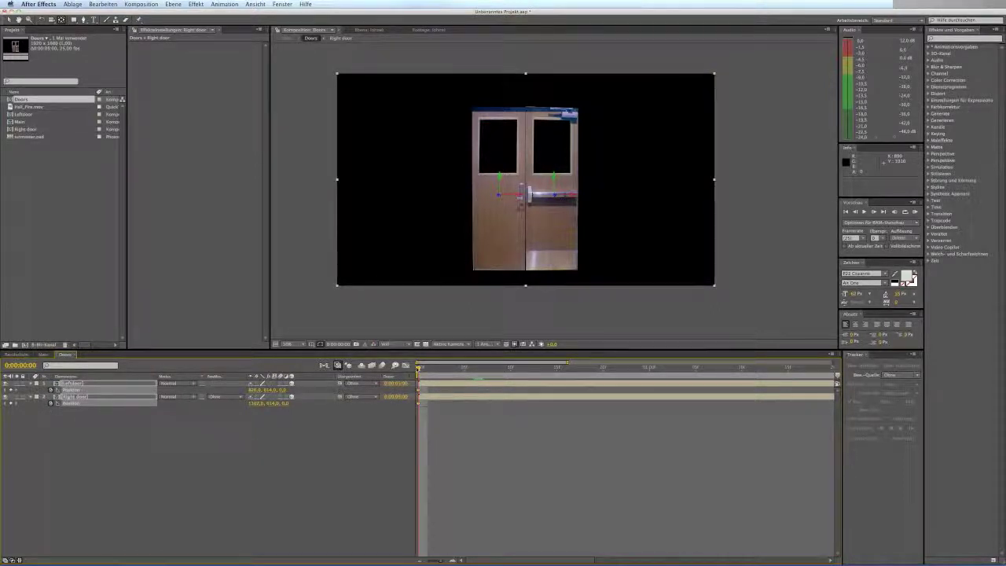
pyautogui.moveTo(418, 367); pyautogui.dragTo(645, 381)
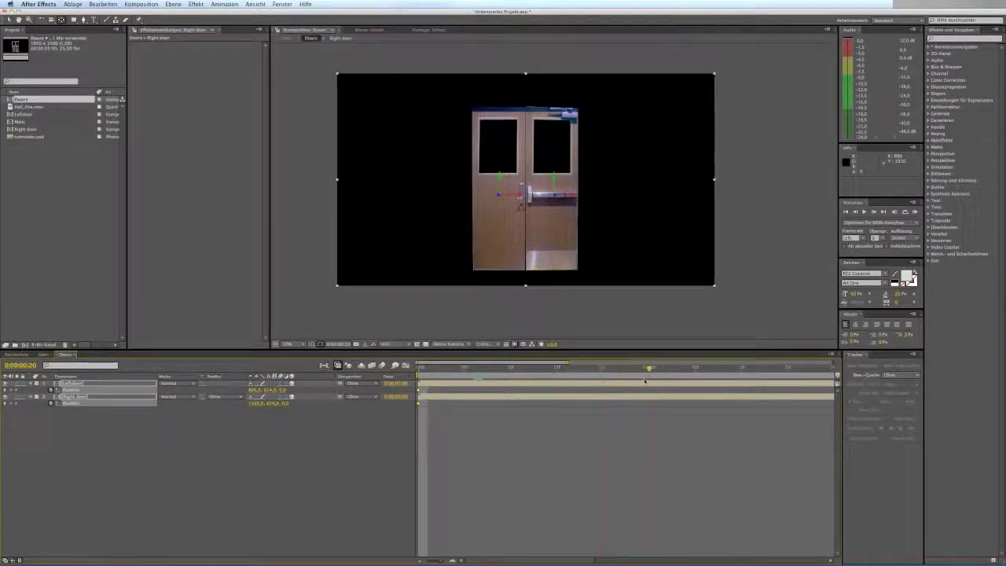
pyautogui.click(11, 391)
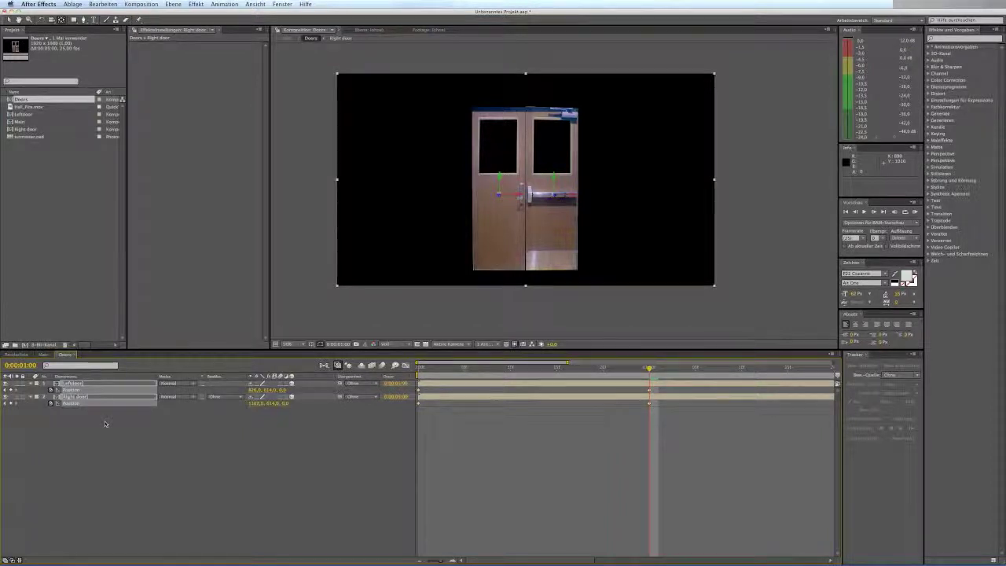
# Add starting X, Y and Z rotation keyframes at 0:00:00:00 for both door layers.
pyautogui.hotkey('shift', 'r')
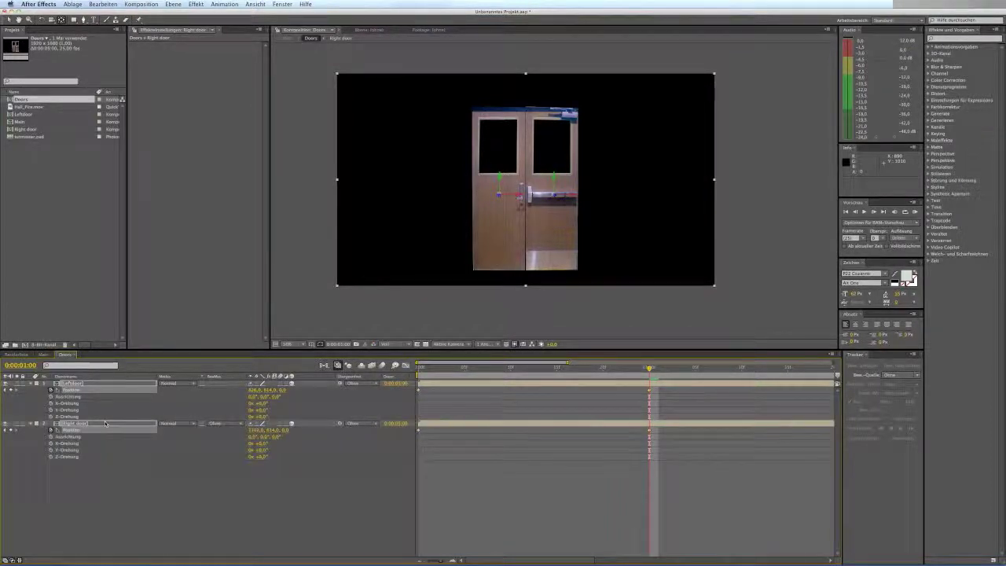
pyautogui.click(79, 497)
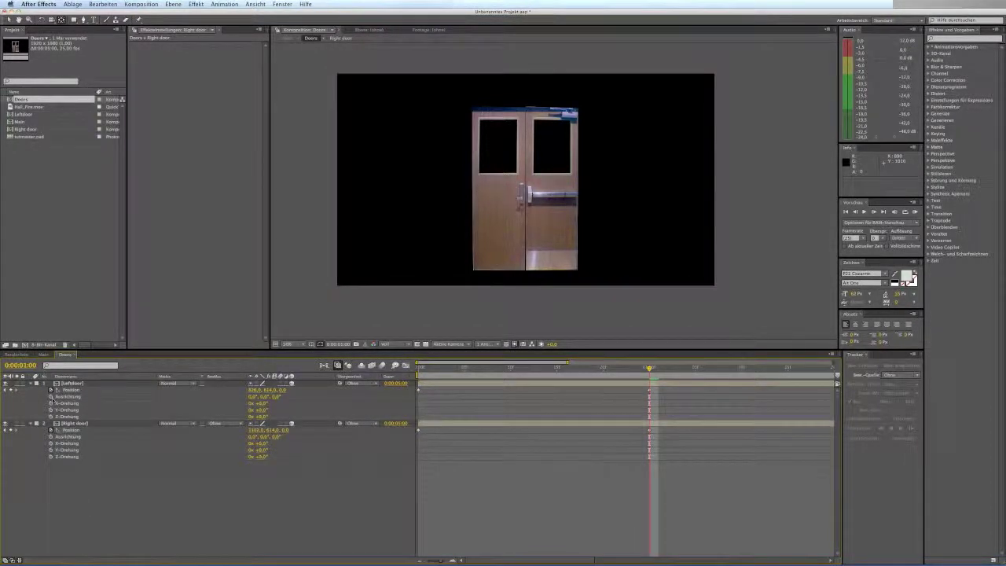
pyautogui.press('Home')
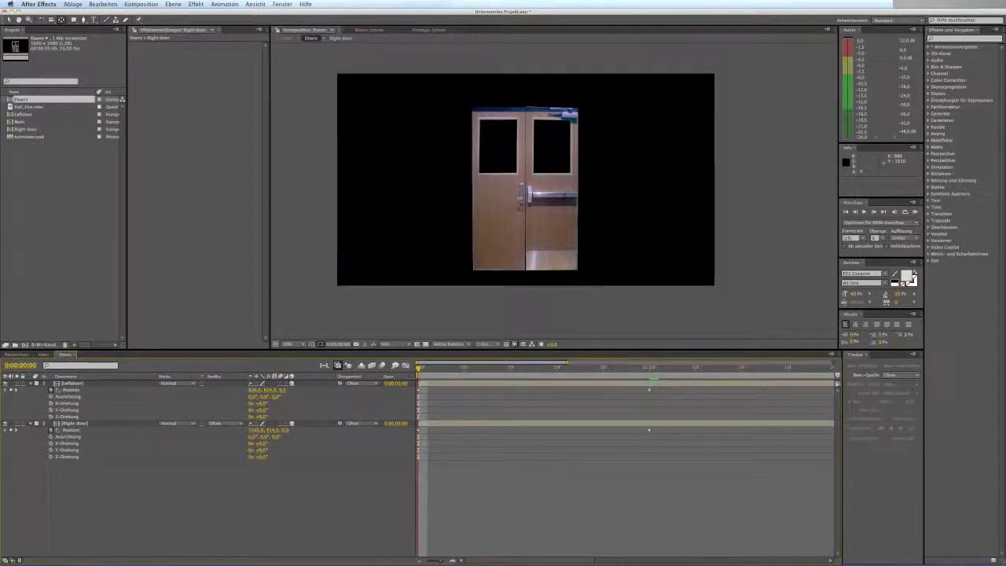
pyautogui.click(51, 403)
pyautogui.click(51, 410)
pyautogui.click(51, 418)
pyautogui.click(52, 417)
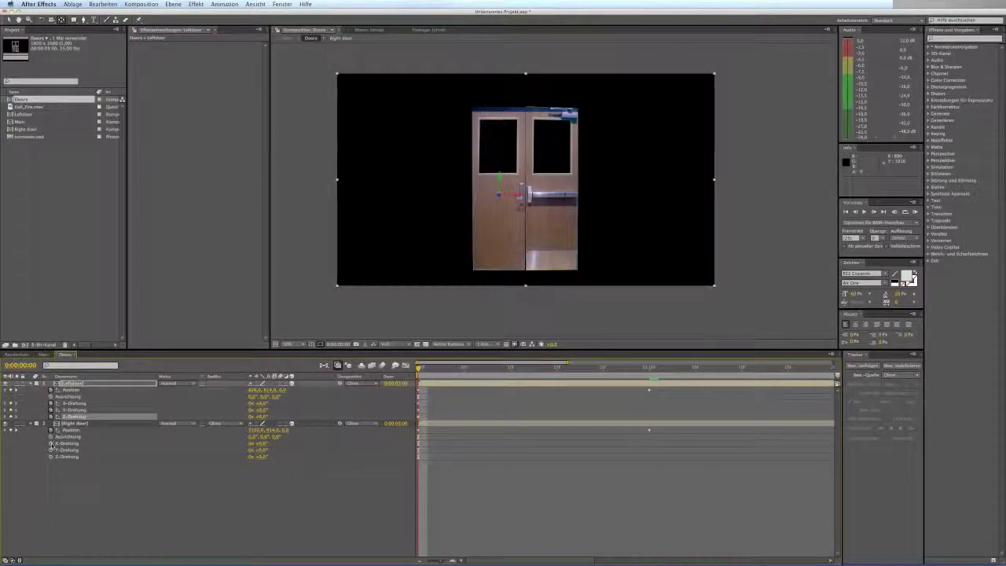
pyautogui.click(52, 444)
pyautogui.click(51, 450)
pyautogui.click(52, 457)
pyautogui.click(72, 456)
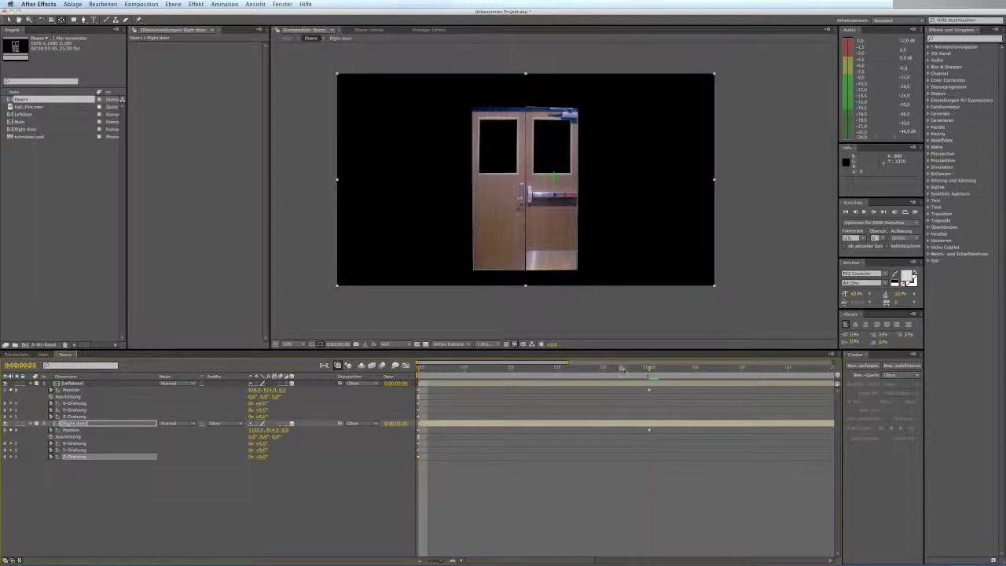
# Add X, Y and Z rotation keyframes for both door layers at 0:00:01:00.
pyautogui.click(649, 367)
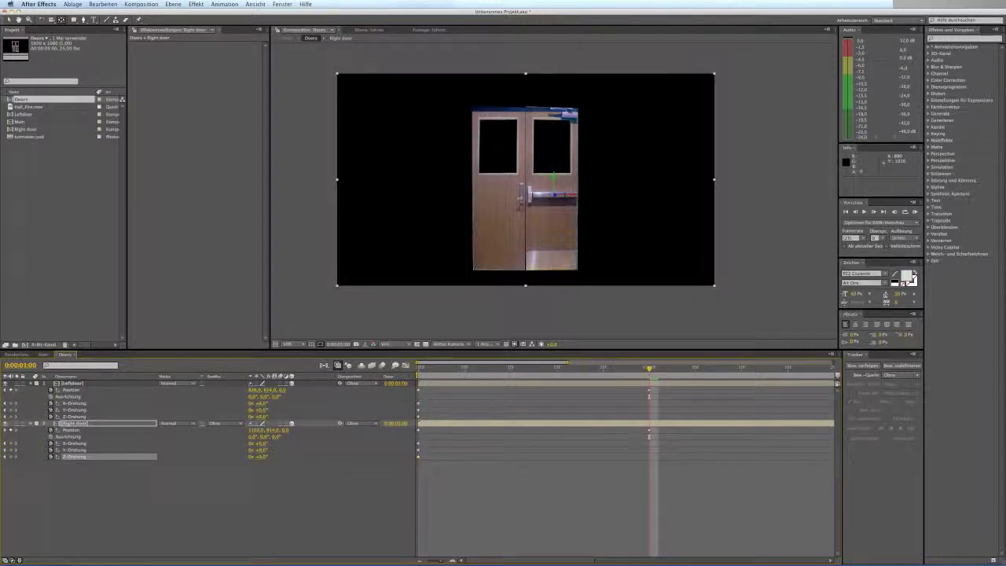
pyautogui.click(11, 403)
pyautogui.click(11, 410)
pyautogui.click(11, 417)
pyautogui.click(11, 444)
pyautogui.click(10, 449)
pyautogui.click(11, 456)
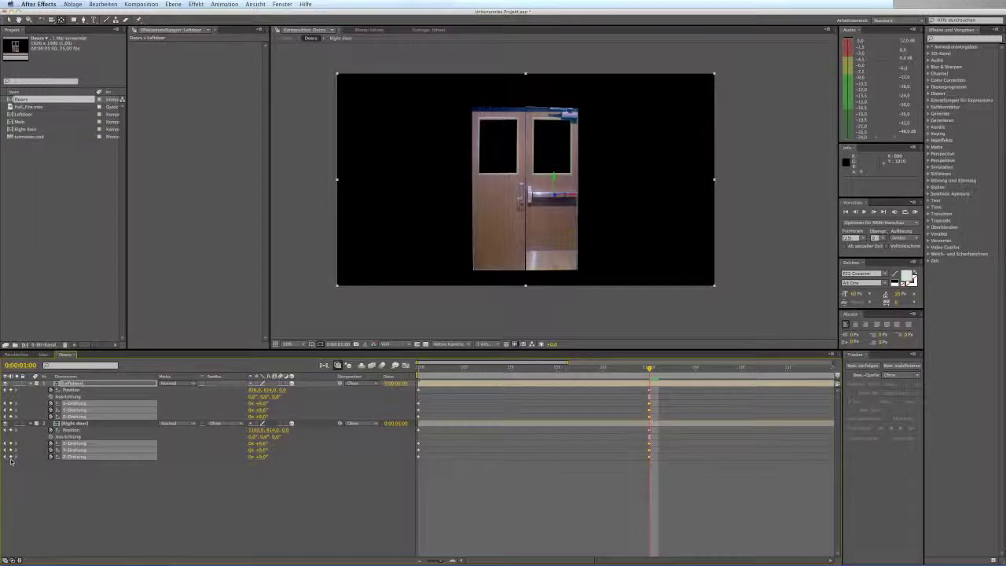
pyautogui.click(184, 483)
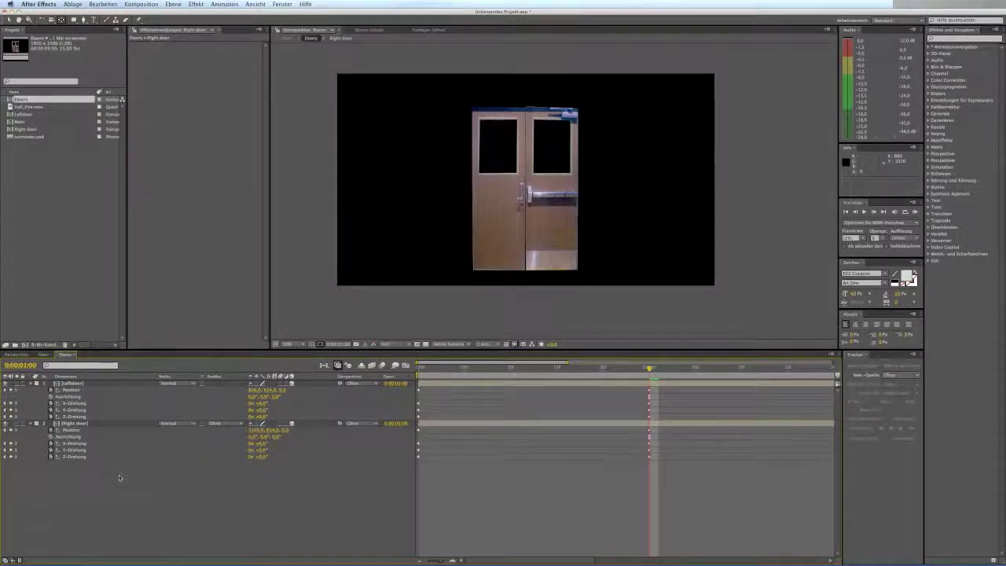
# Add a Position keyframe for the camera at the first frame of the Main composition.
pyautogui.click(44, 354)
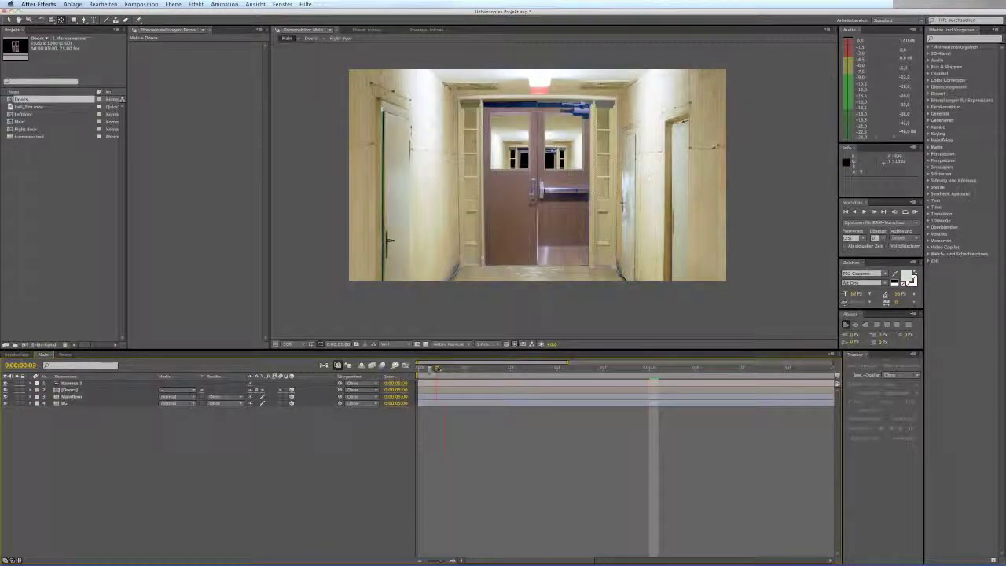
pyautogui.click(419, 369)
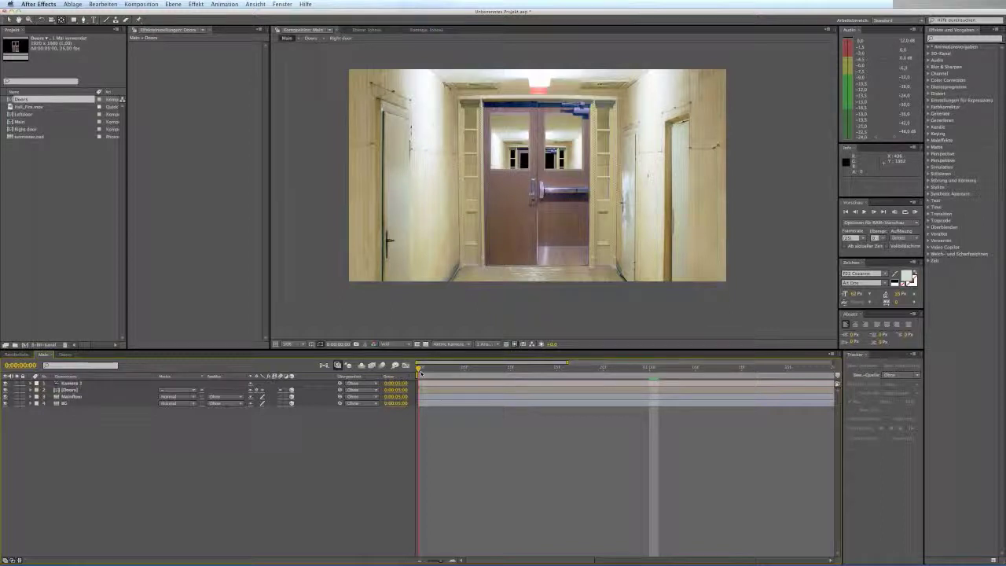
pyautogui.click(84, 382)
pyautogui.press('p')
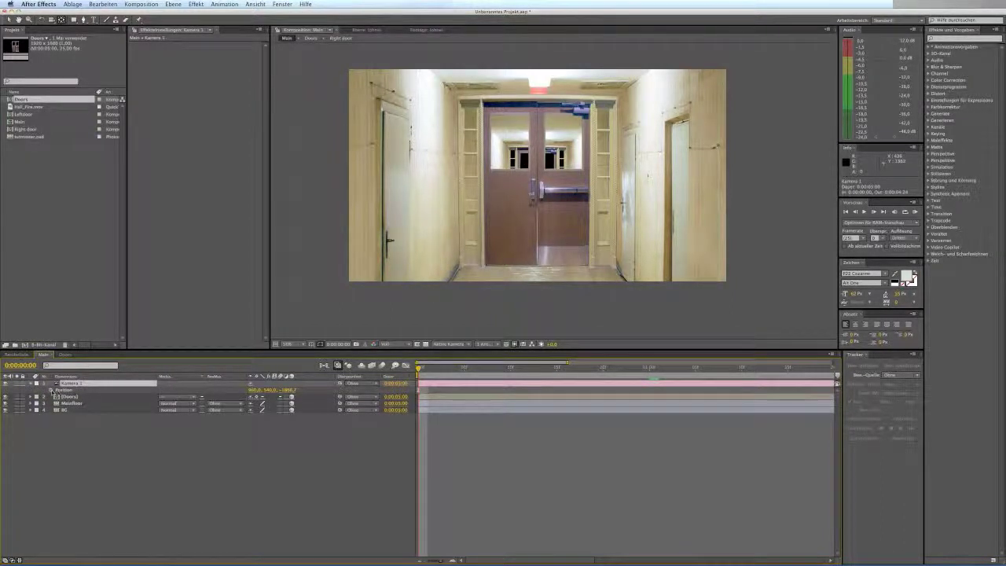
pyautogui.click(52, 391)
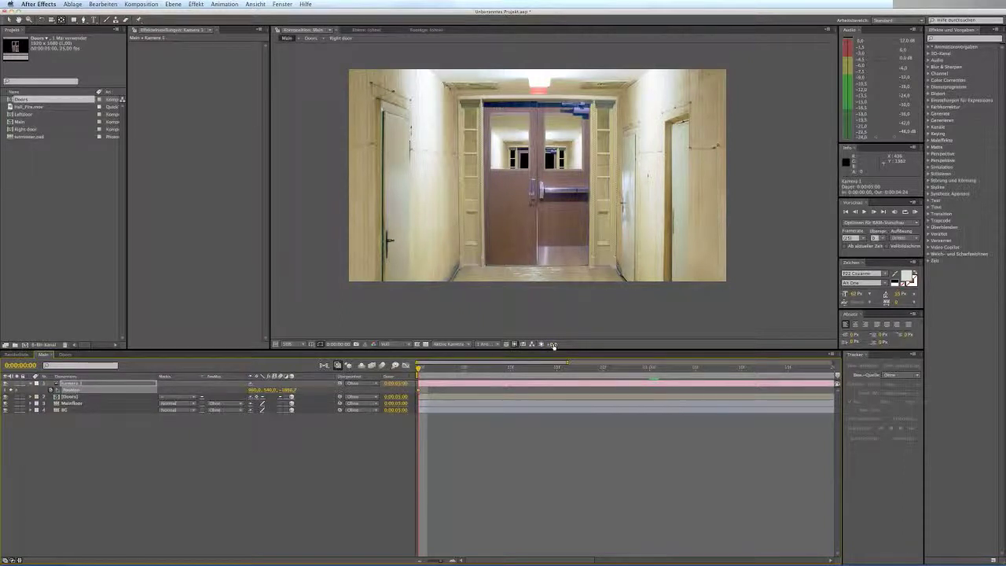
# Pull the camera back along the corridor at frame 12, setting its Z position to -3600.
pyautogui.moveTo(418, 367); pyautogui.dragTo(535, 383)
pyautogui.press('pageup')
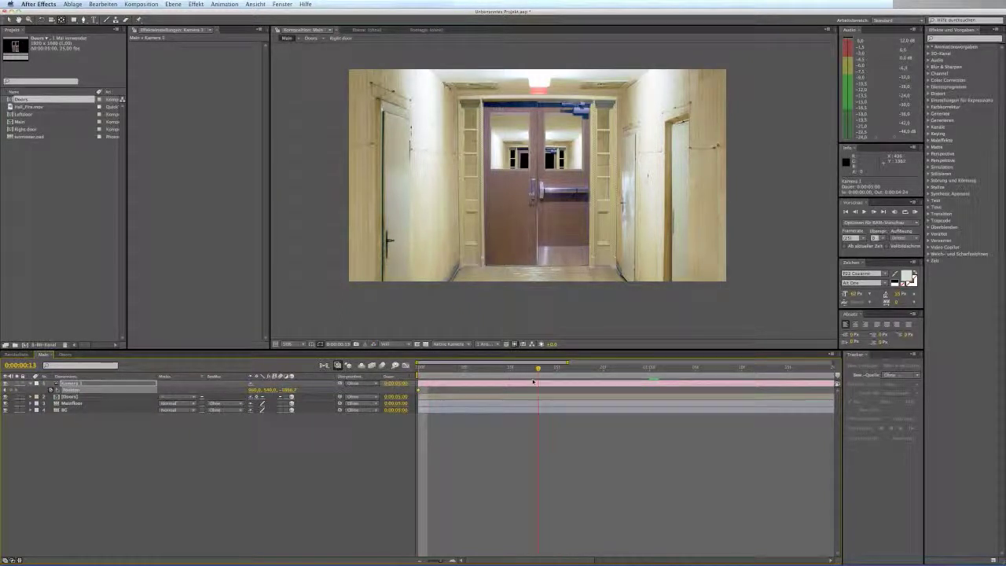
pyautogui.press('pageup')
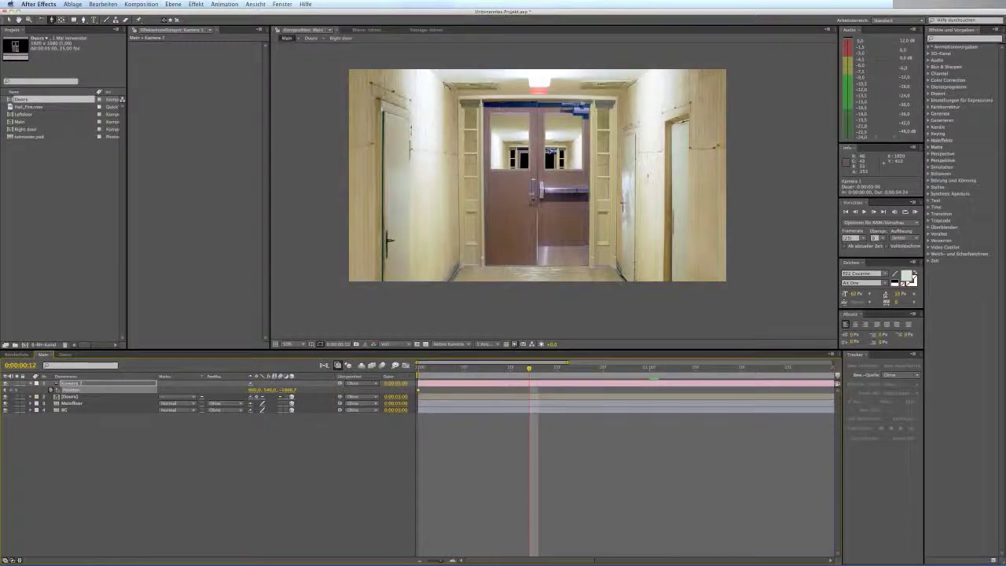
pyautogui.moveTo(549, 150); pyautogui.dragTo(539, 318)
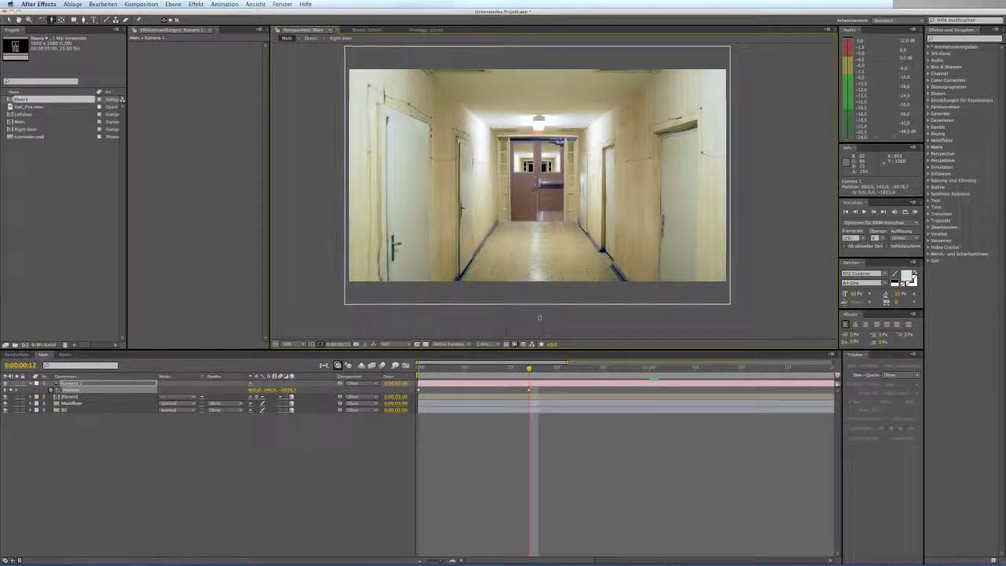
pyautogui.click(294, 391)
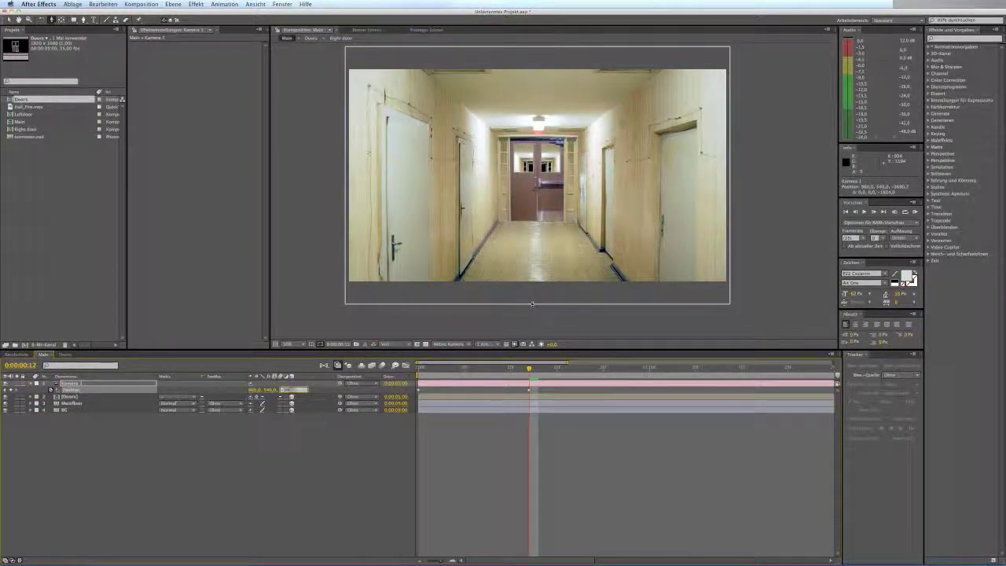
pyautogui.write('-3600')
pyautogui.press('Return')
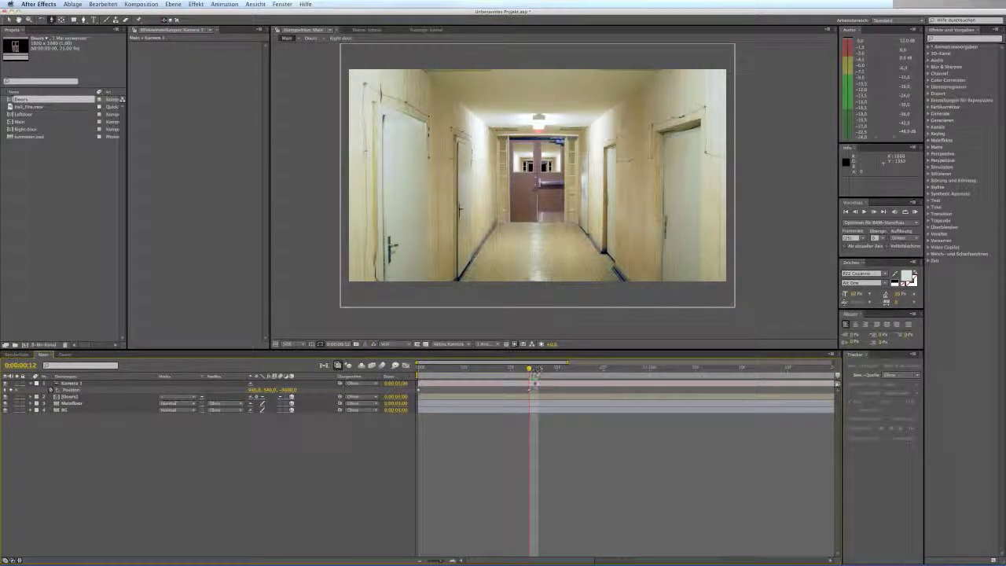
pyautogui.click(537, 388)
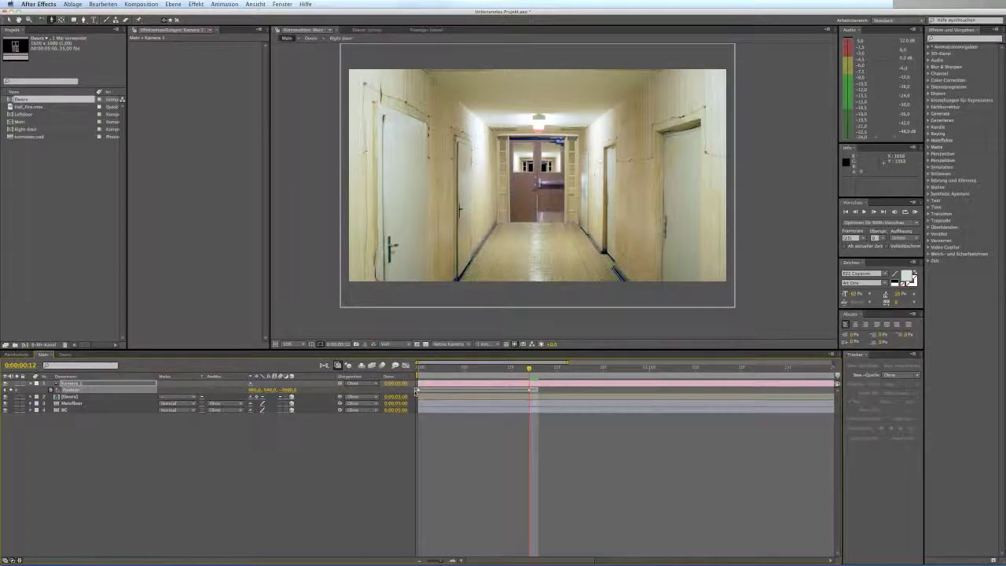
pyautogui.rightClick(537, 389)
pyautogui.click(419, 388)
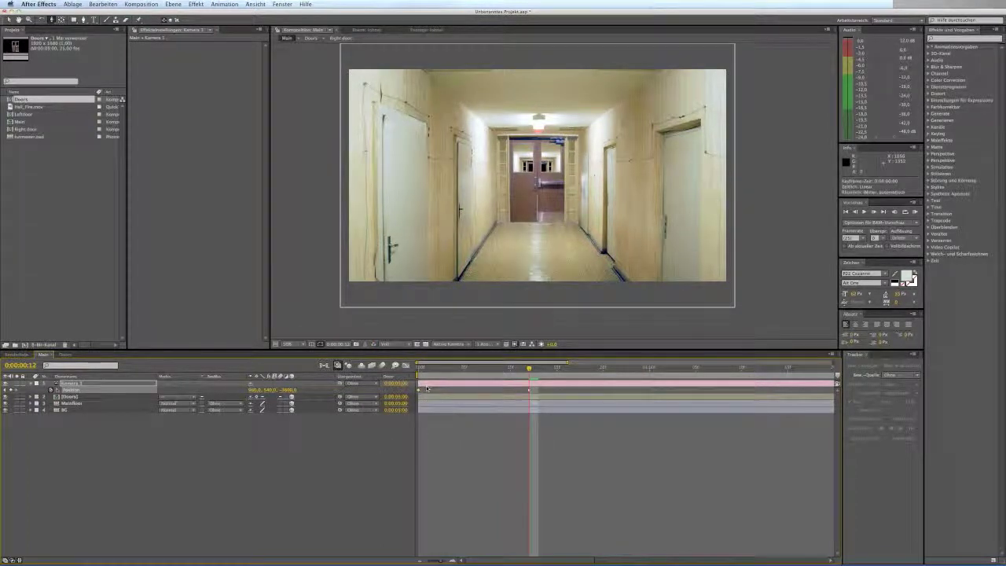
pyautogui.click(421, 389)
pyautogui.rightClick(419, 390)
pyautogui.click(419, 390)
pyautogui.doubleClick(418, 389)
pyautogui.click(492, 317)
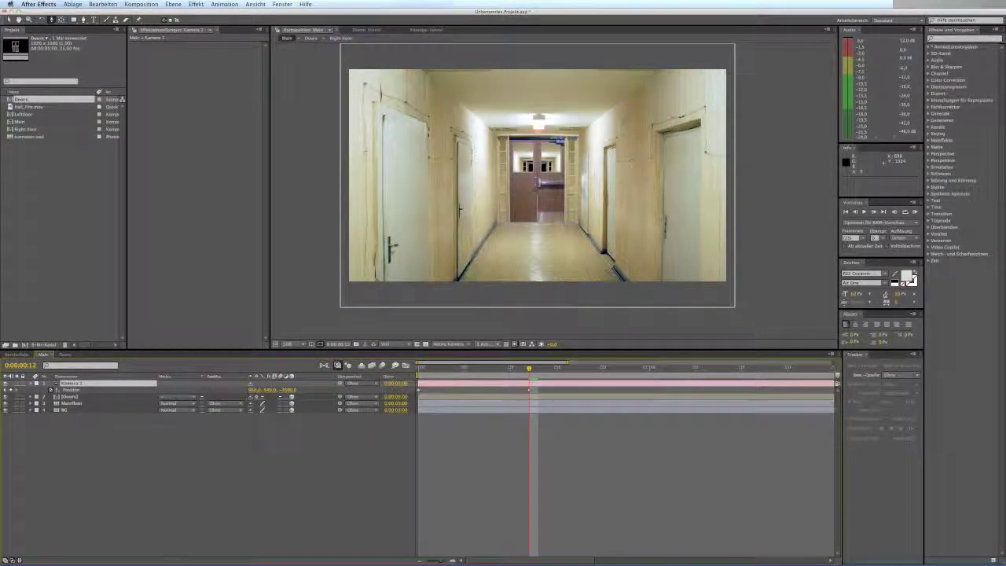
pyautogui.doubleClick(419, 389)
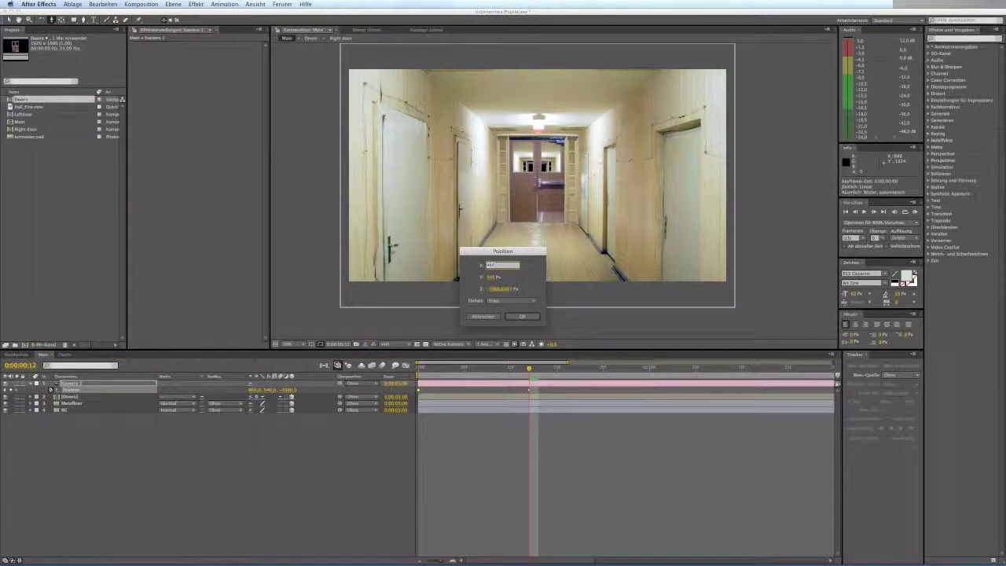
pyautogui.click(483, 316)
# Apply Easy Ease Out to the camera's first Position keyframe and Easy Ease to its second, and return to the first frame.
pyautogui.rightClick(419, 391)
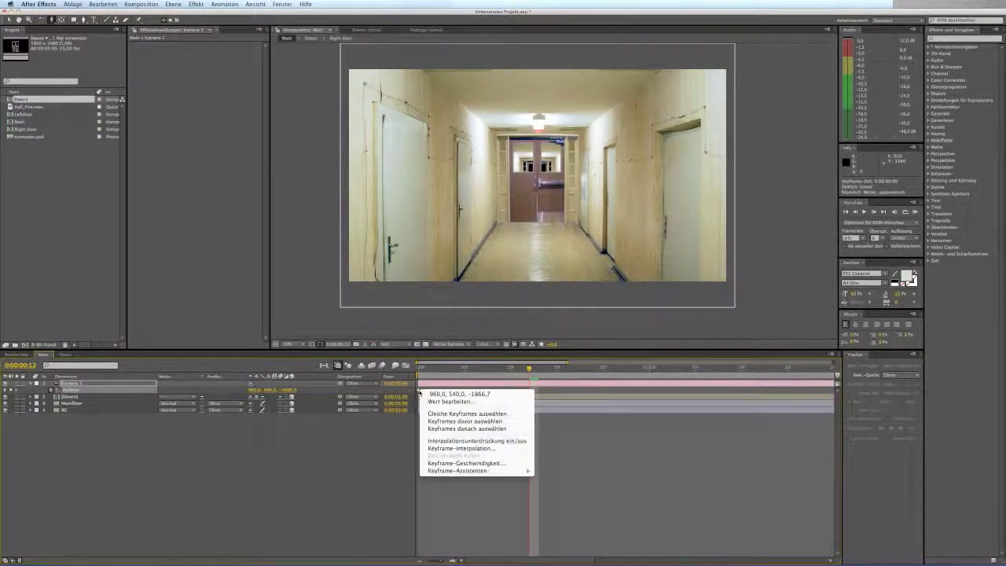
pyautogui.moveTo(494, 471)
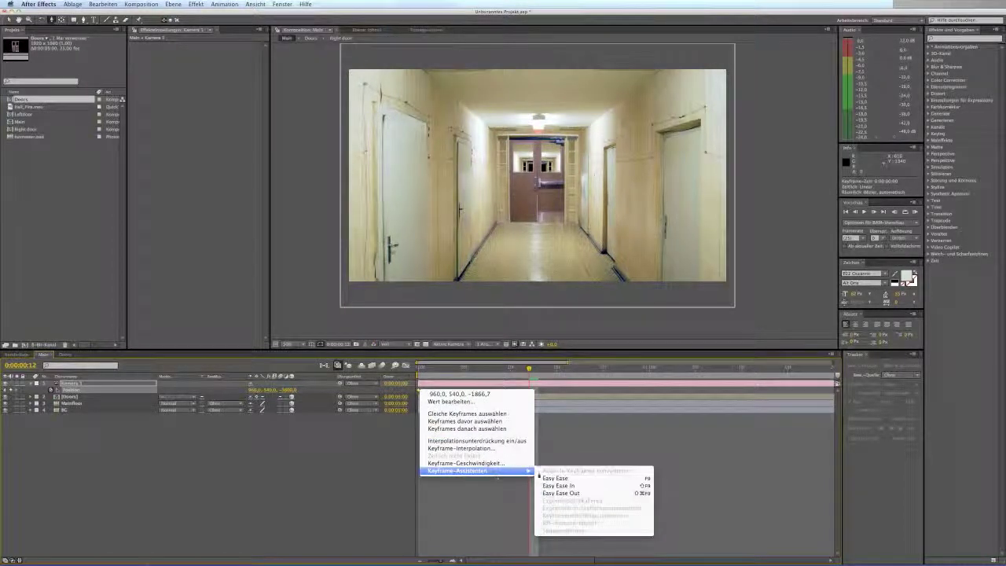
pyautogui.click(570, 494)
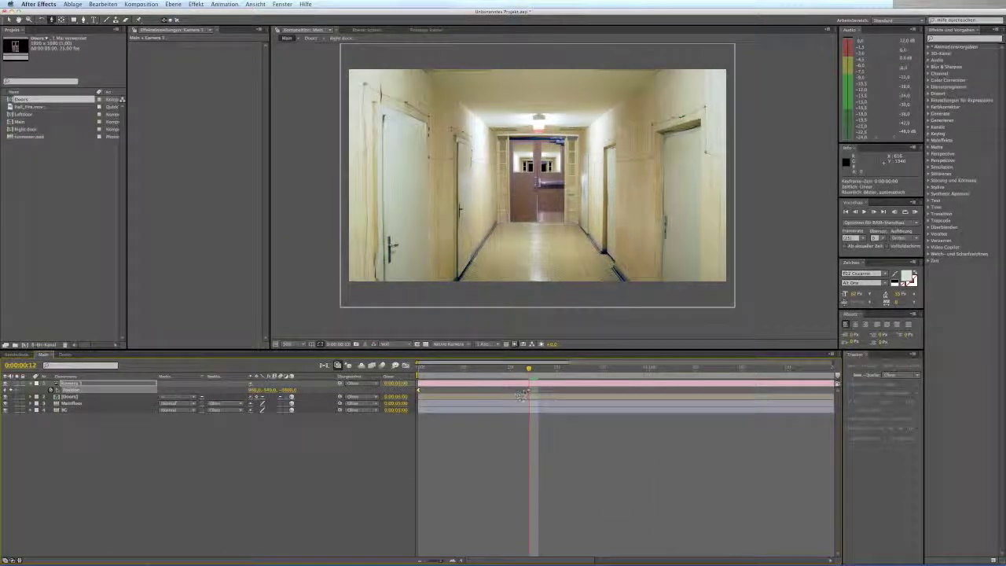
pyautogui.rightClick(530, 390)
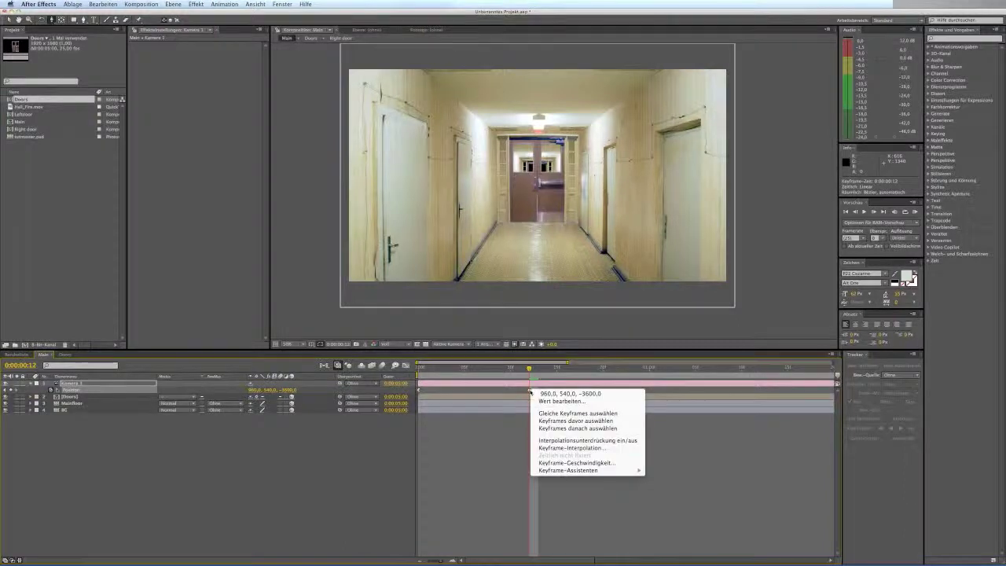
pyautogui.moveTo(594, 470)
pyautogui.click(679, 478)
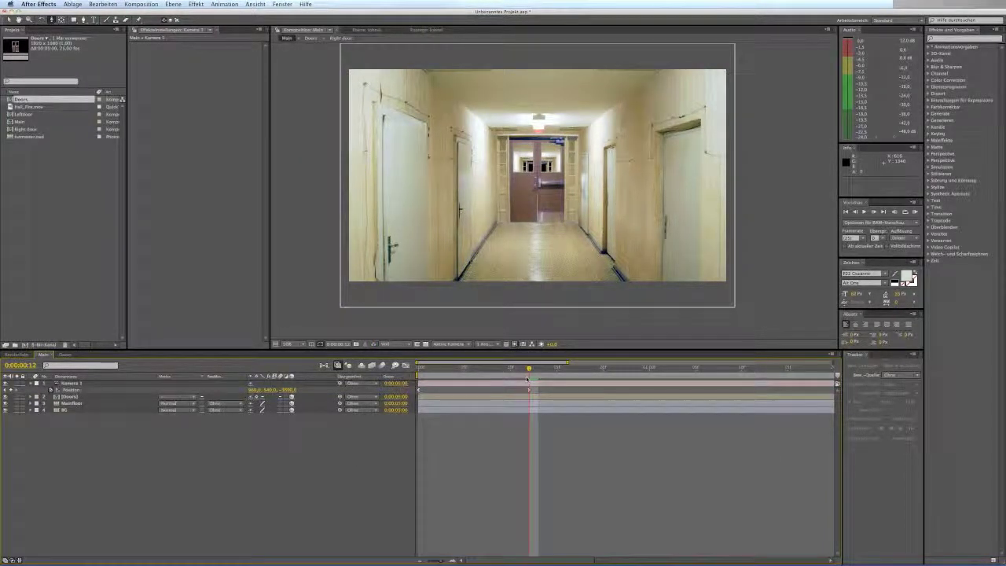
pyautogui.moveTo(419, 368); pyautogui.dragTo(391, 397)
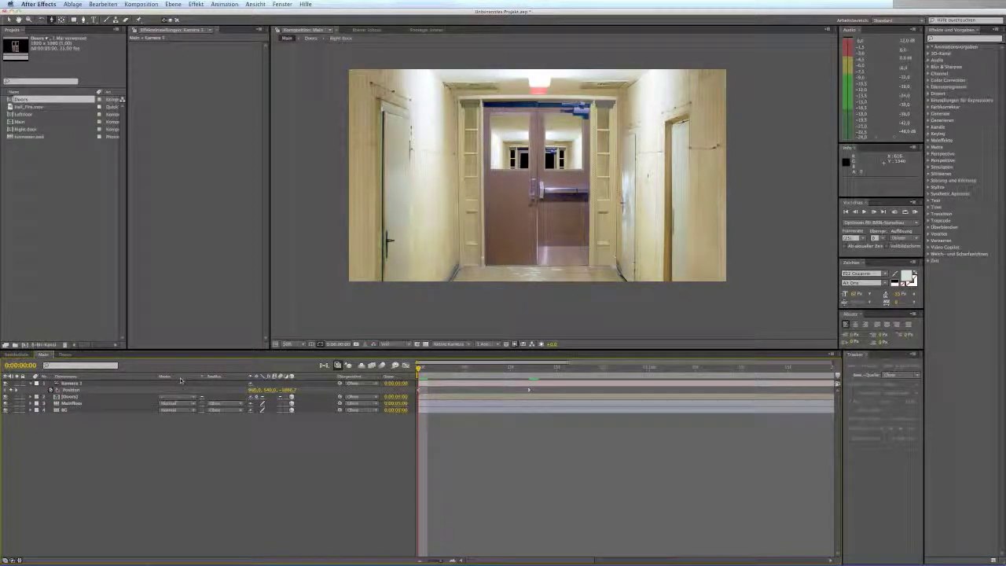
# Dock the Doors timeline beneath the Main timeline and place a second Doors composition viewer beside the existing one.
pyautogui.click(64, 355)
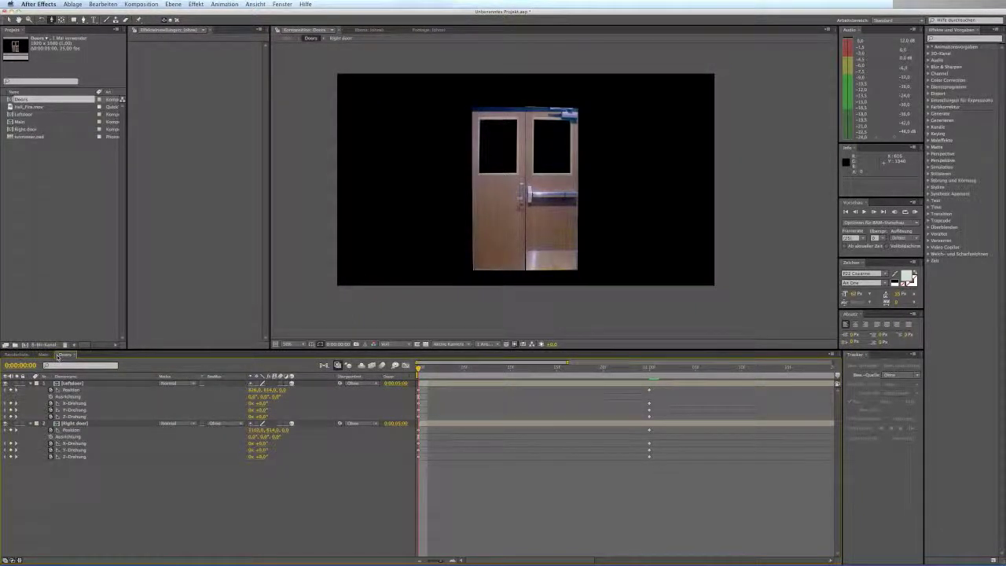
pyautogui.moveTo(58, 357); pyautogui.dragTo(29, 550)
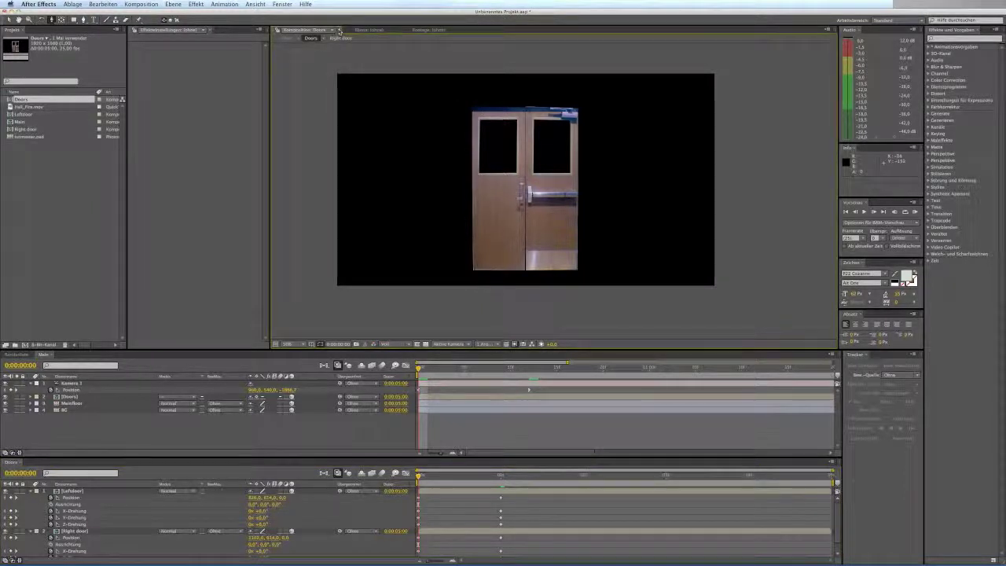
pyautogui.click(332, 31)
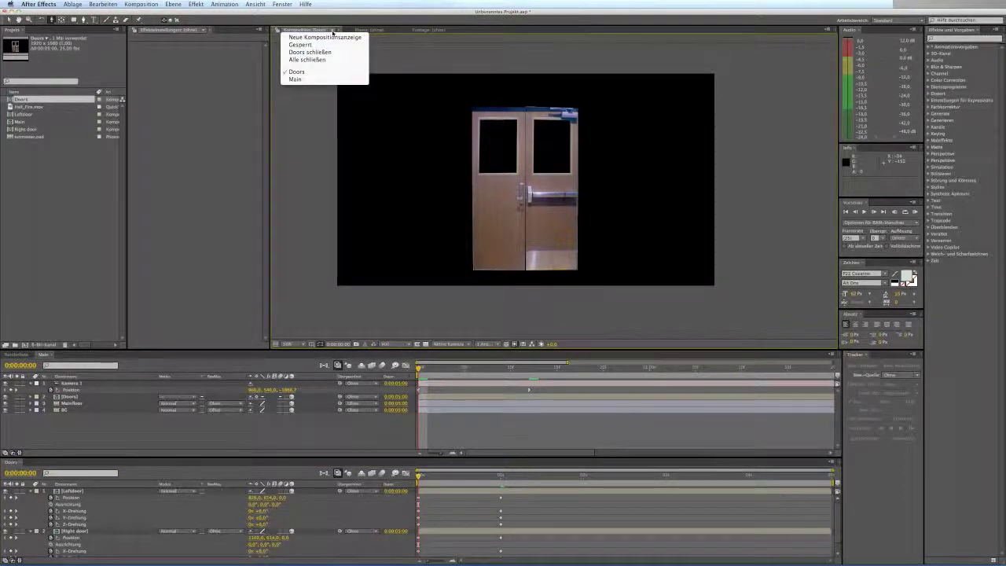
pyautogui.click(333, 38)
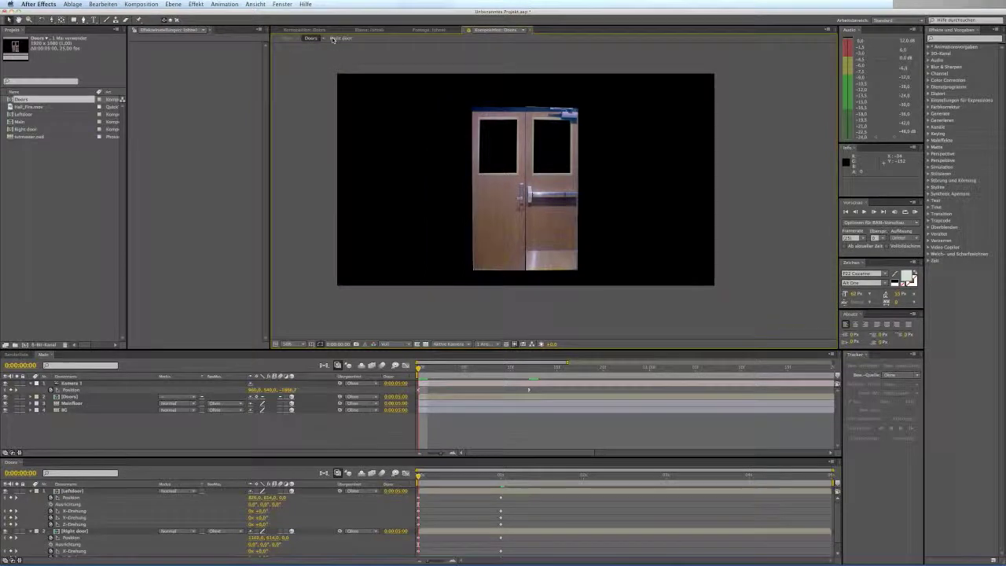
pyautogui.moveTo(484, 30); pyautogui.dragTo(825, 174)
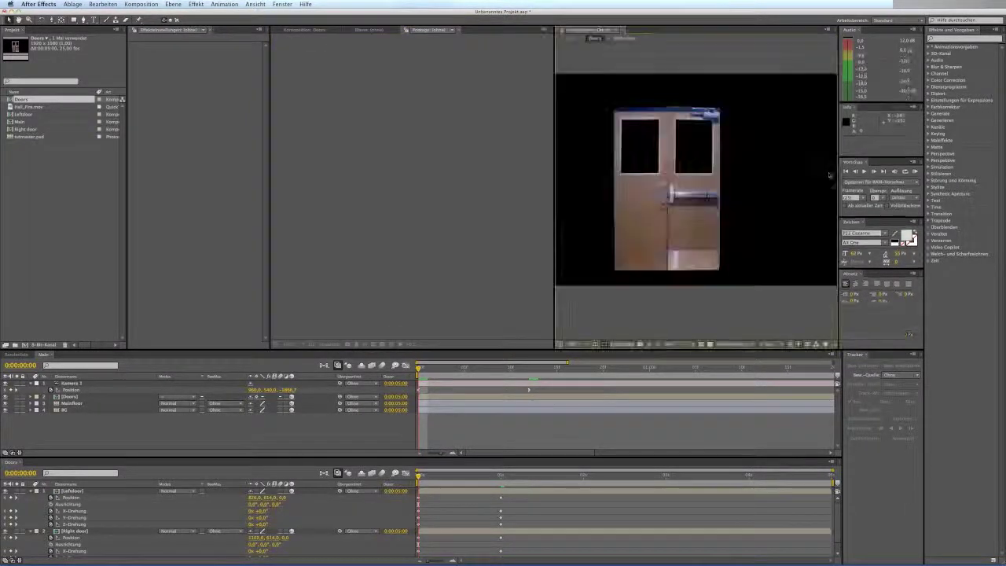
# Show the Main composition in the first viewer and lock it, keeping Doors in the second viewer.
pyautogui.click(305, 30)
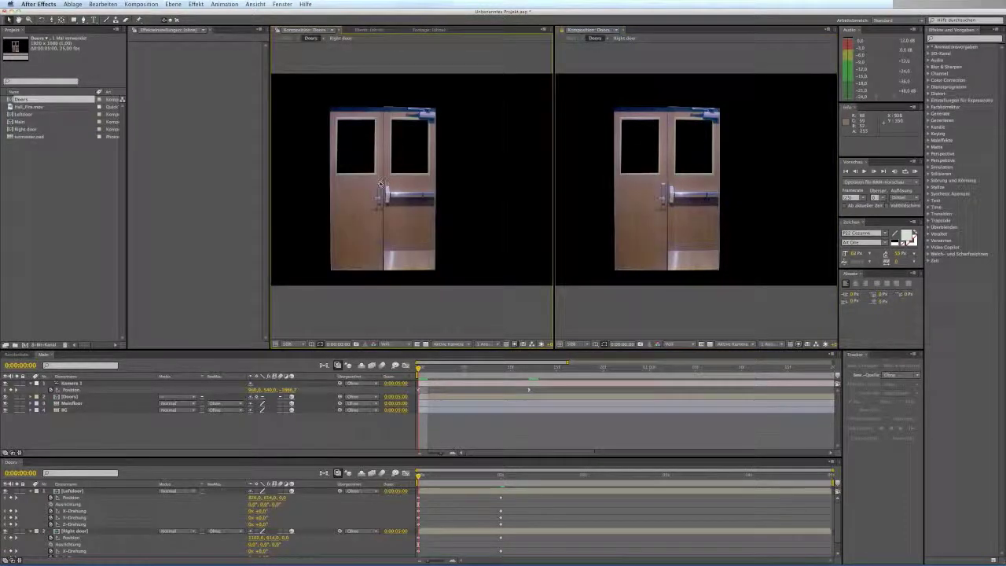
pyautogui.click(45, 355)
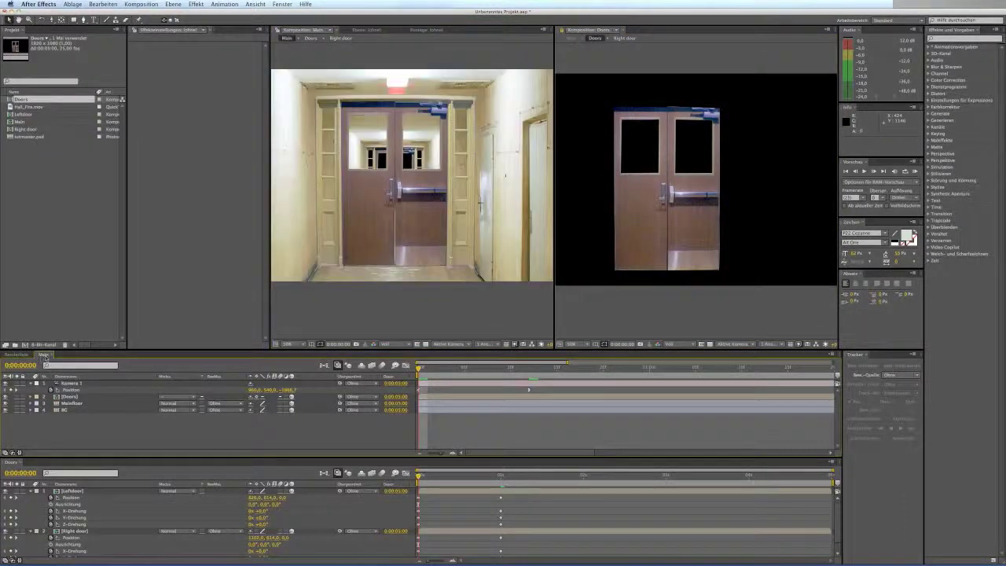
pyautogui.click(275, 33)
pyautogui.click(236, 463)
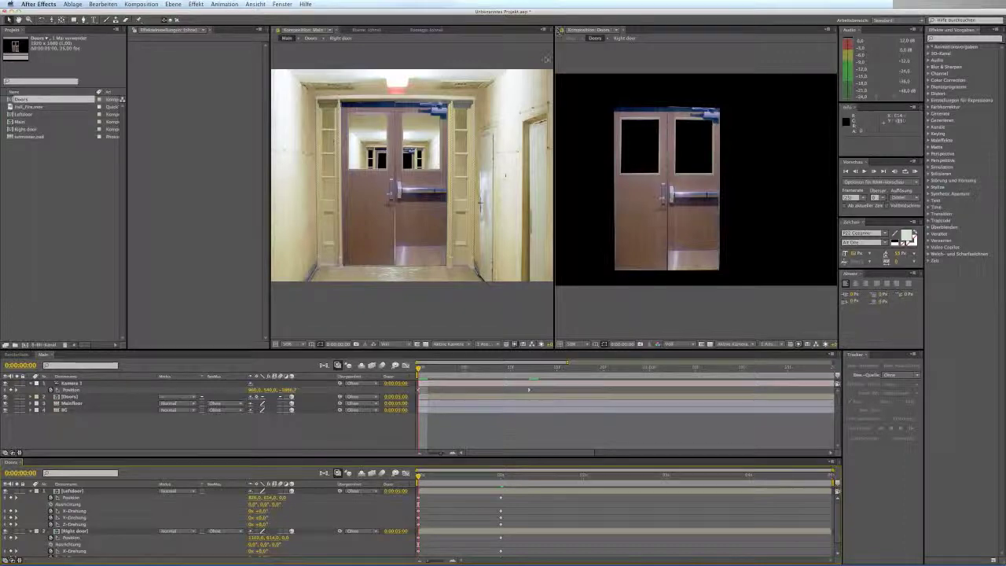
# Enlarge the Doors timeline and viewer within the split layout and move the current time to 0:00:01:00.
pyautogui.click(418, 370)
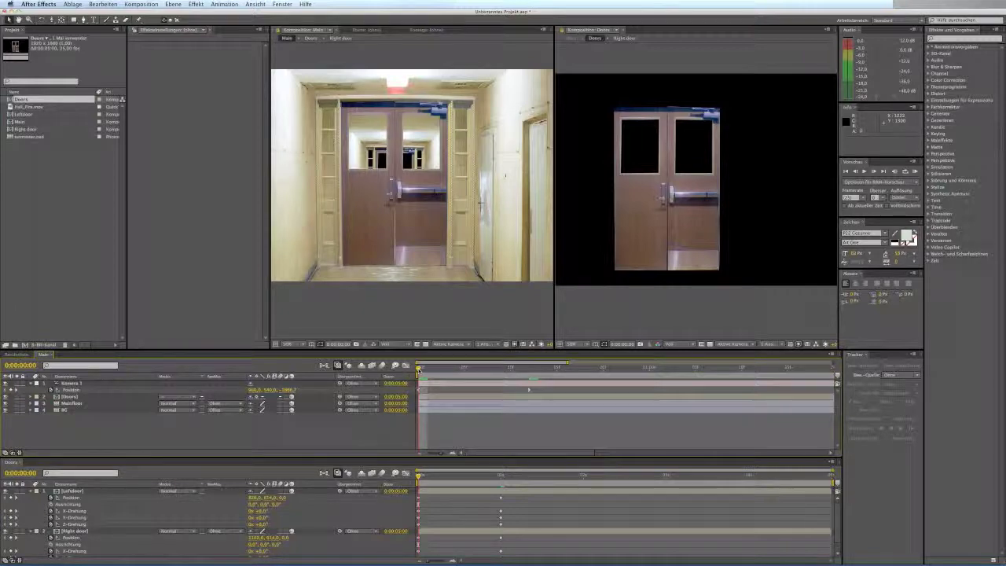
pyautogui.moveTo(418, 370); pyautogui.dragTo(528, 380)
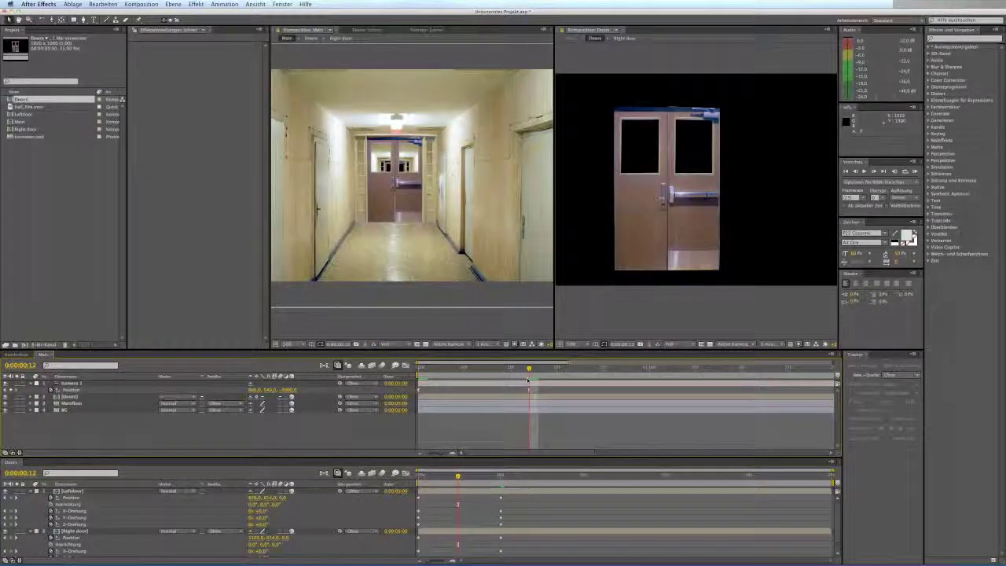
pyautogui.click(154, 461)
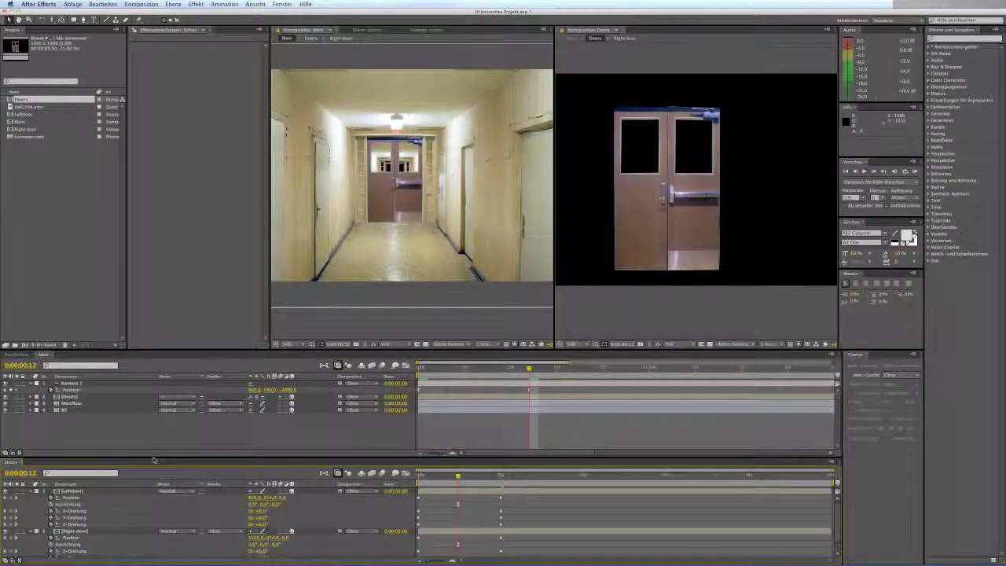
pyautogui.moveTo(153, 459); pyautogui.dragTo(162, 418)
pyautogui.moveTo(458, 437); pyautogui.dragTo(501, 447)
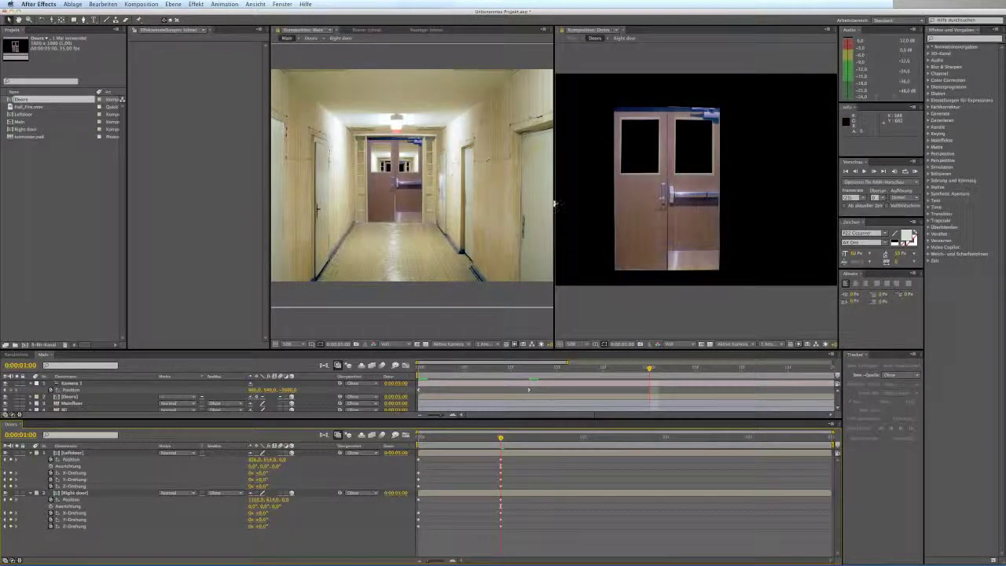
pyautogui.moveTo(555, 205); pyautogui.dragTo(456, 205)
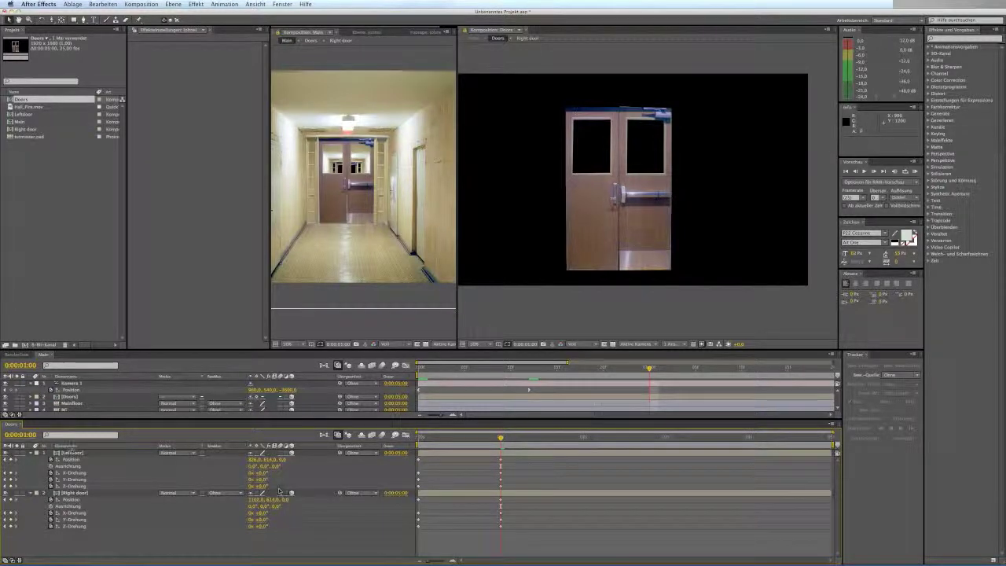
# Set the left door's Z position to -3700 at 0:00:01:00 in the Doors composition.
pyautogui.click(71, 453)
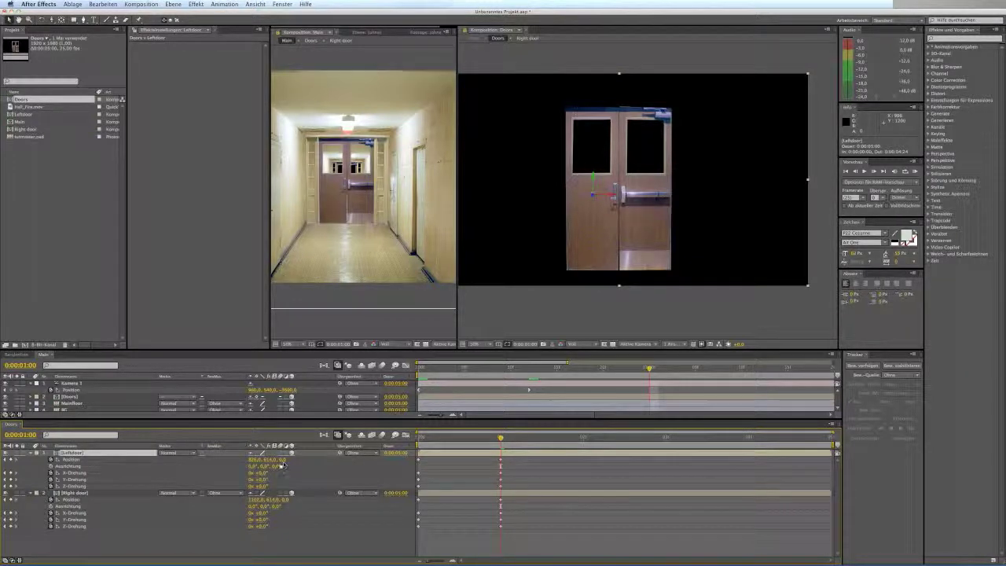
pyautogui.moveTo(285, 458); pyautogui.dragTo(225, 478)
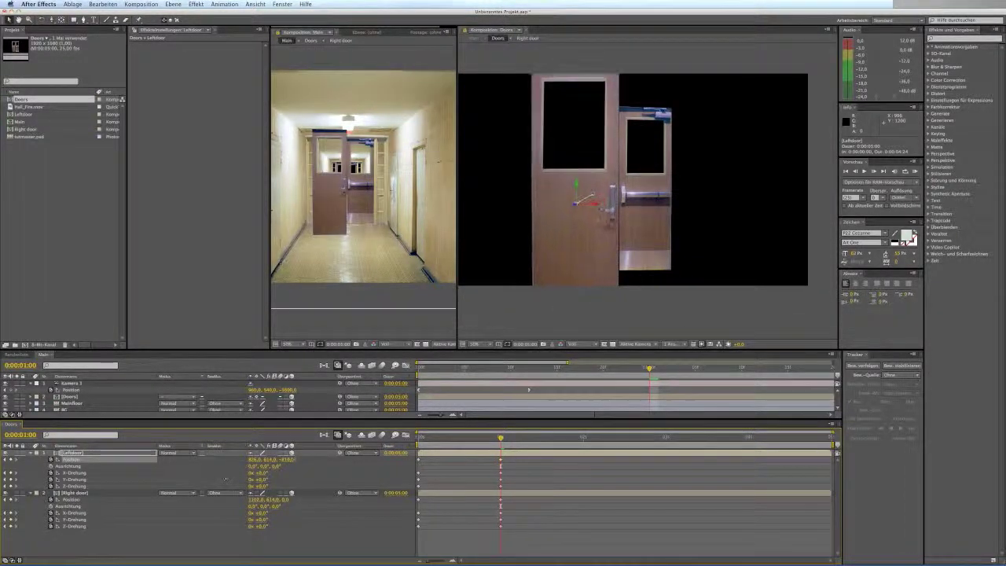
pyautogui.moveTo(226, 478); pyautogui.dragTo(121, 507)
pyautogui.scroll(-2, 756, 250)
pyautogui.moveTo(597, 246); pyautogui.dragTo(668, 254)
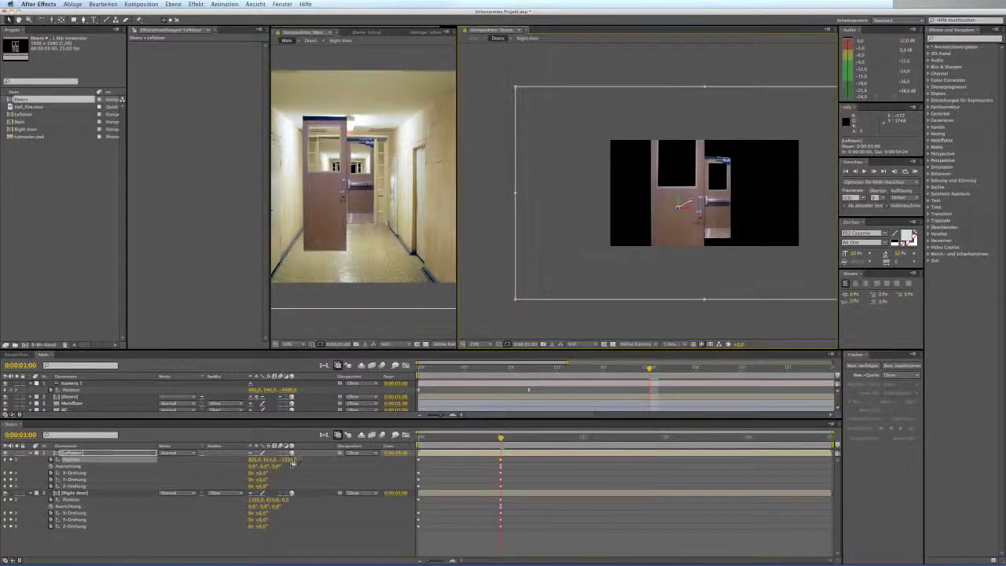
pyautogui.moveTo(293, 459); pyautogui.dragTo(3, 462)
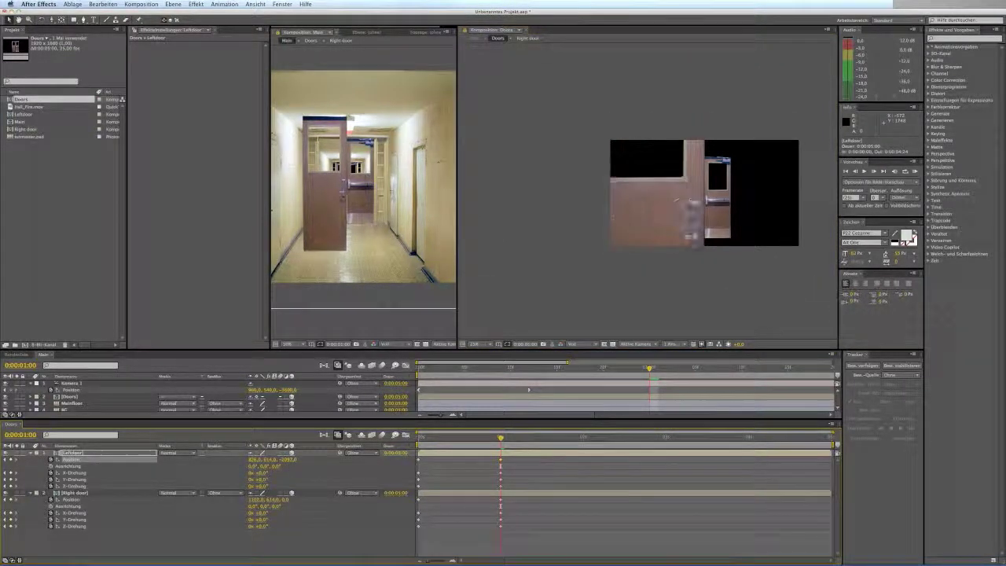
pyautogui.moveTo(294, 460); pyautogui.dragTo(129, 508)
pyautogui.click(287, 458)
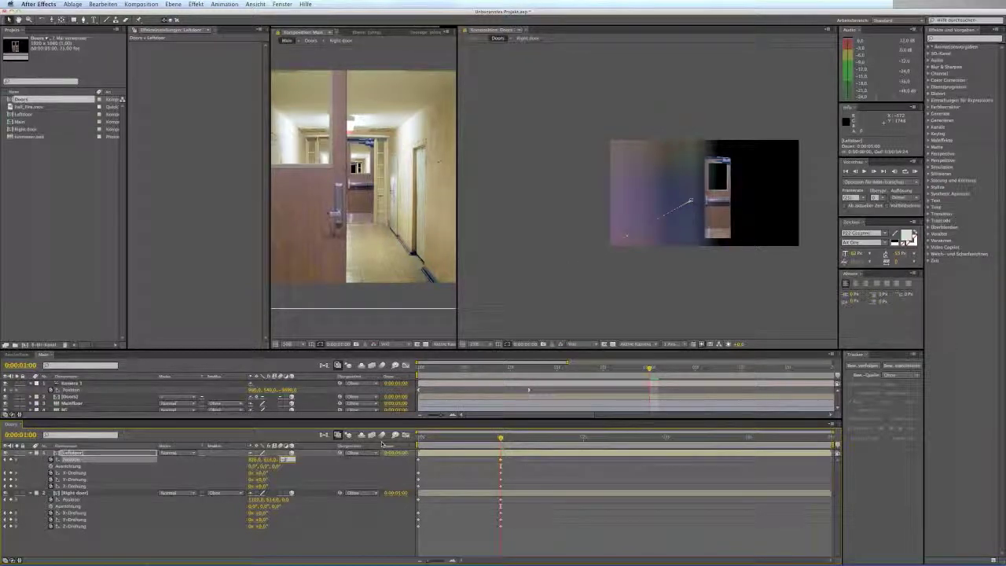
pyautogui.write('-3700')
pyautogui.press('Return')
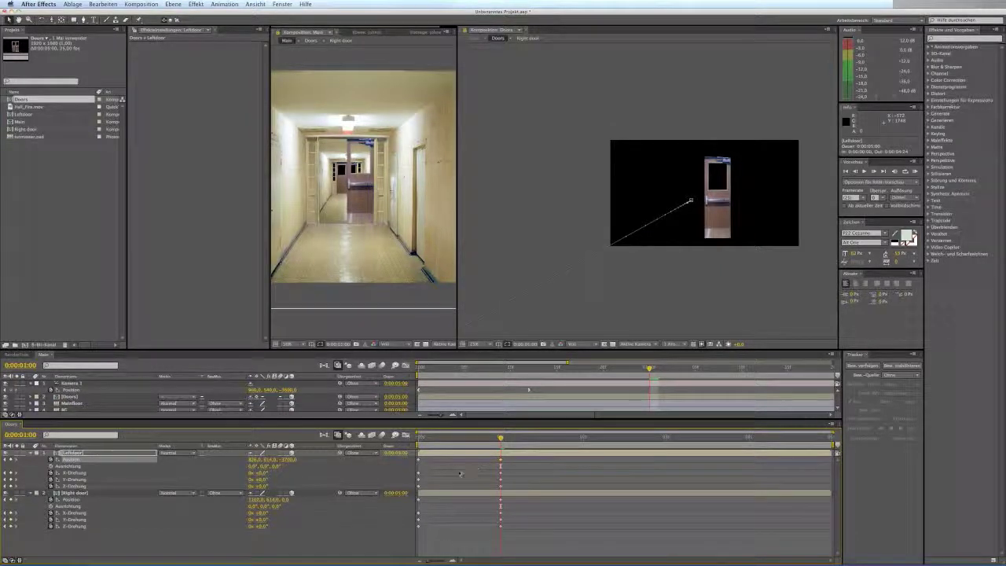
# Set the right door's Z position to -3700 at 0:00:01:00 to match the left door.
pyautogui.click(285, 501)
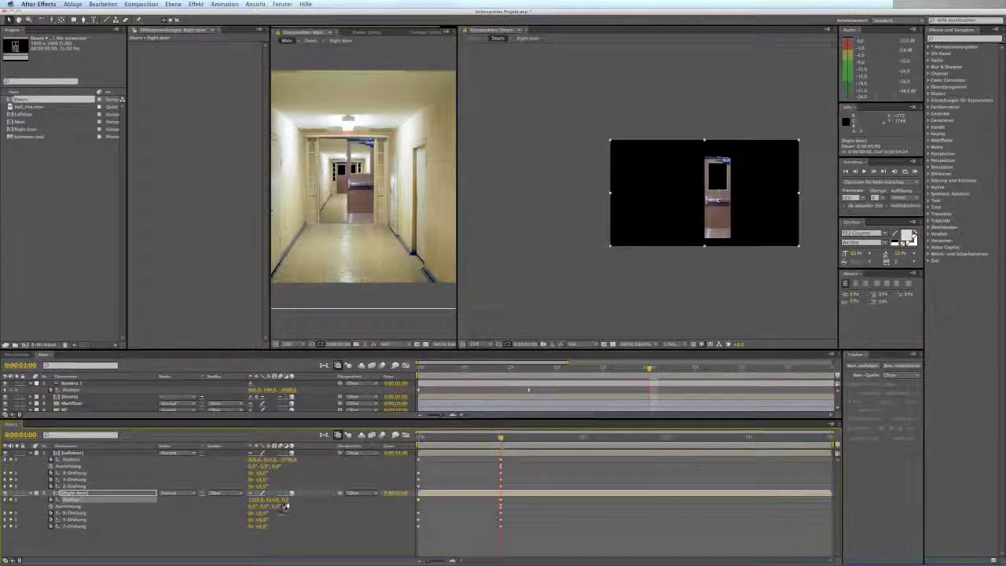
pyautogui.write('-3700')
pyautogui.press('Return')
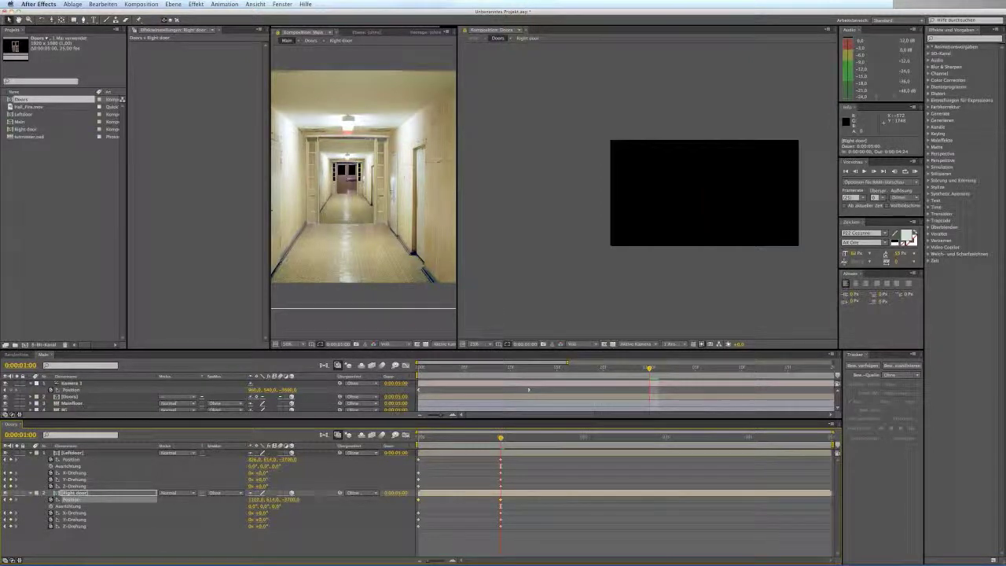
# Set the right door's Z position to 0 at the first frame and preview the movement of both doors.
pyautogui.moveTo(501, 437); pyautogui.dragTo(416, 444)
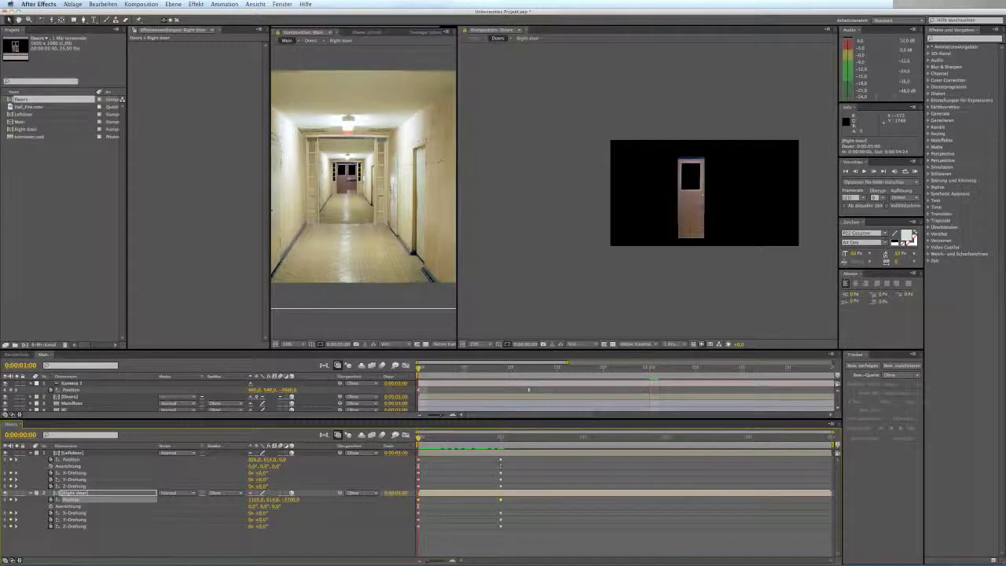
pyautogui.click(421, 509)
pyautogui.click(71, 499)
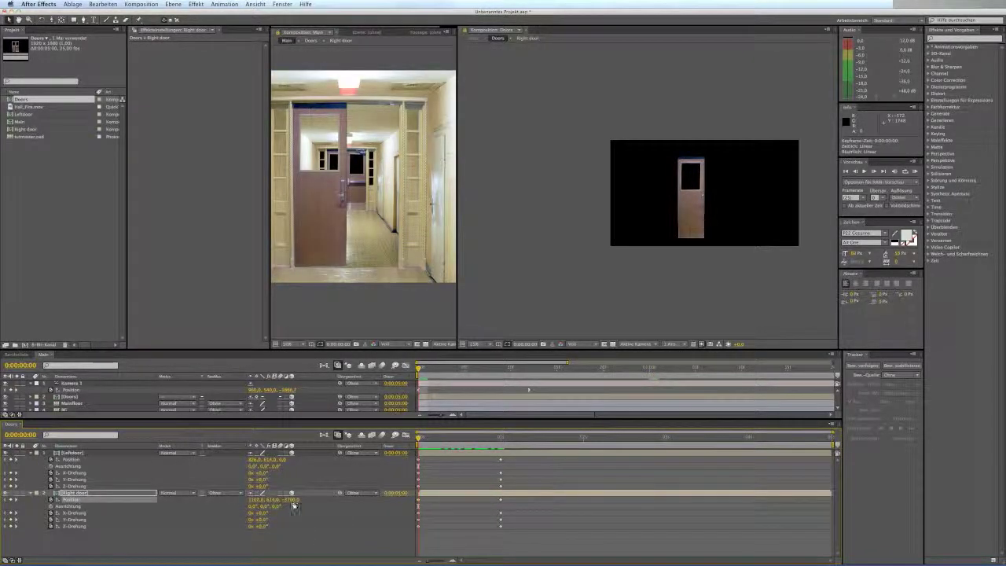
pyautogui.press('Return')
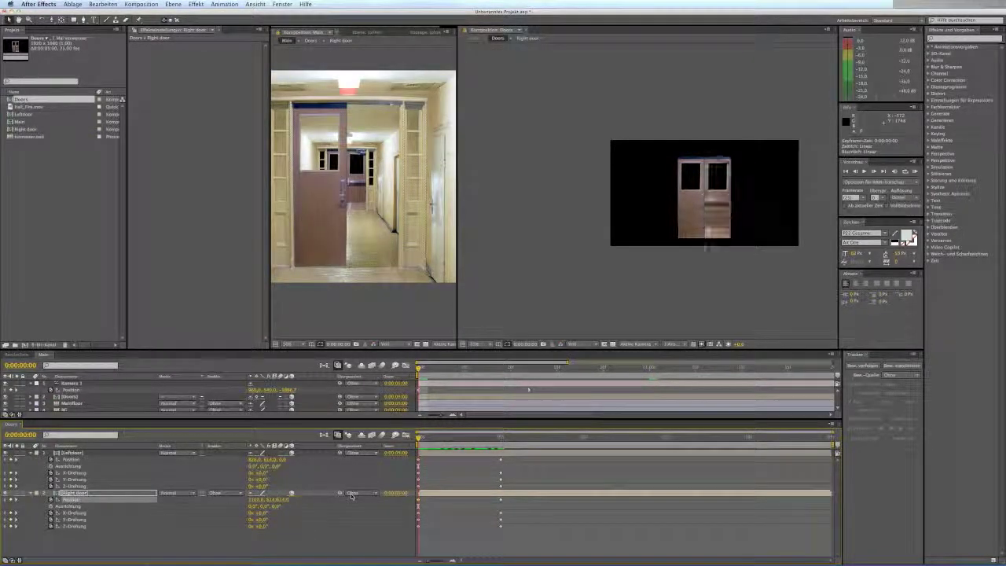
pyautogui.press('space')
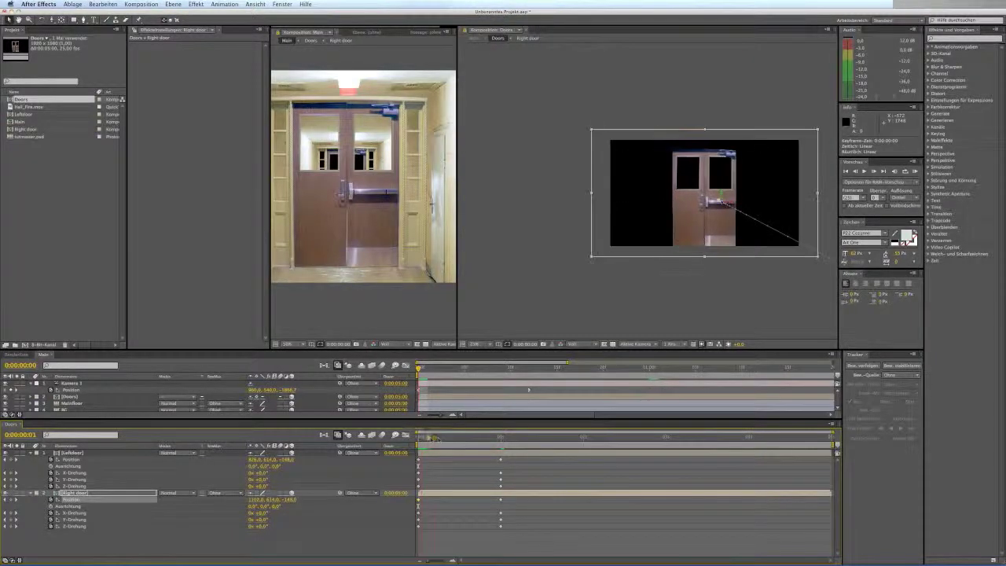
pyautogui.moveTo(483, 436); pyautogui.dragTo(384, 456)
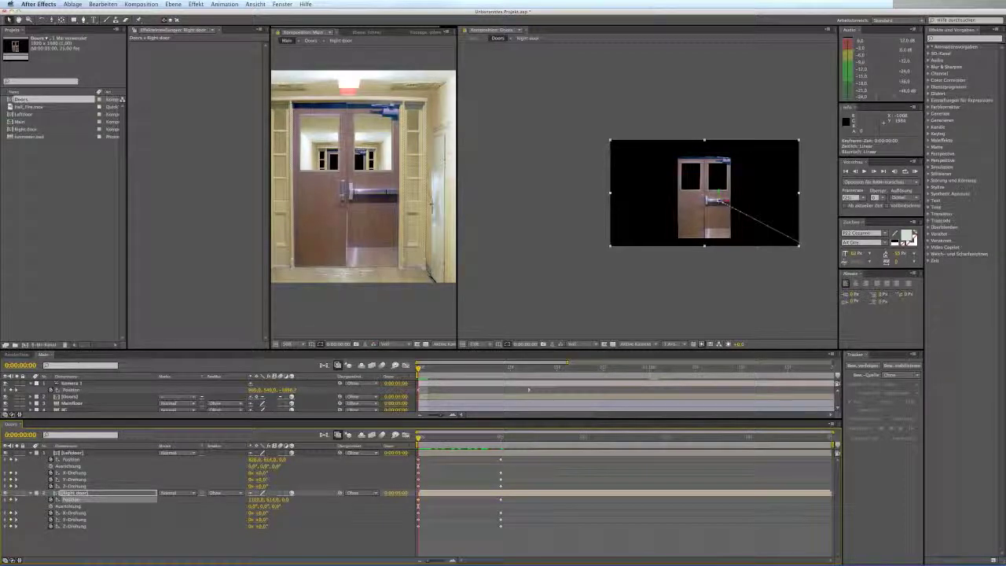
# Spread the doors apart at 0:00:01:00, setting the left door's X position to about 650 and the right door's to about 1350.
pyautogui.moveTo(419, 438); pyautogui.dragTo(502, 459)
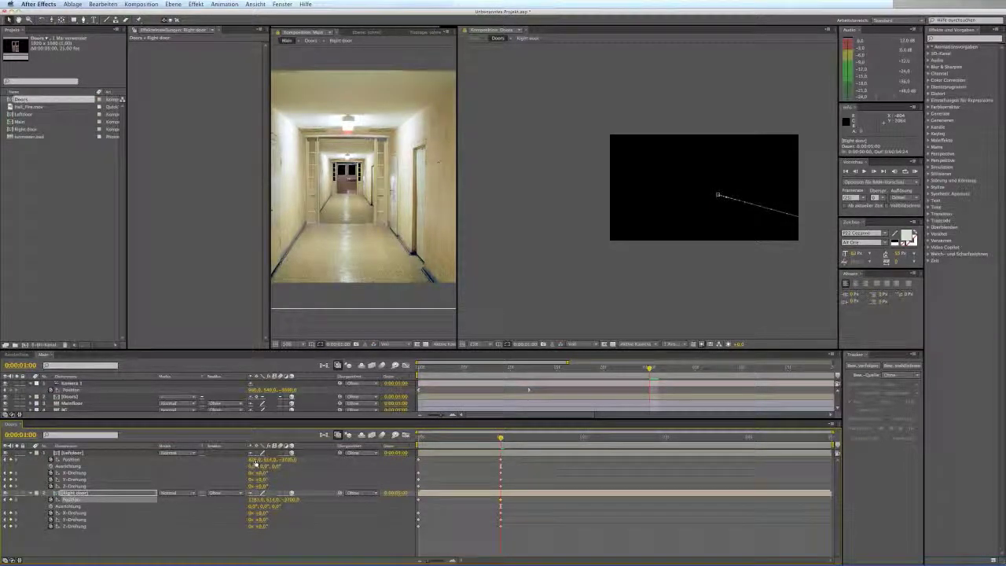
pyautogui.moveTo(255, 460); pyautogui.dragTo(214, 461)
pyautogui.moveTo(490, 437); pyautogui.dragTo(416, 442)
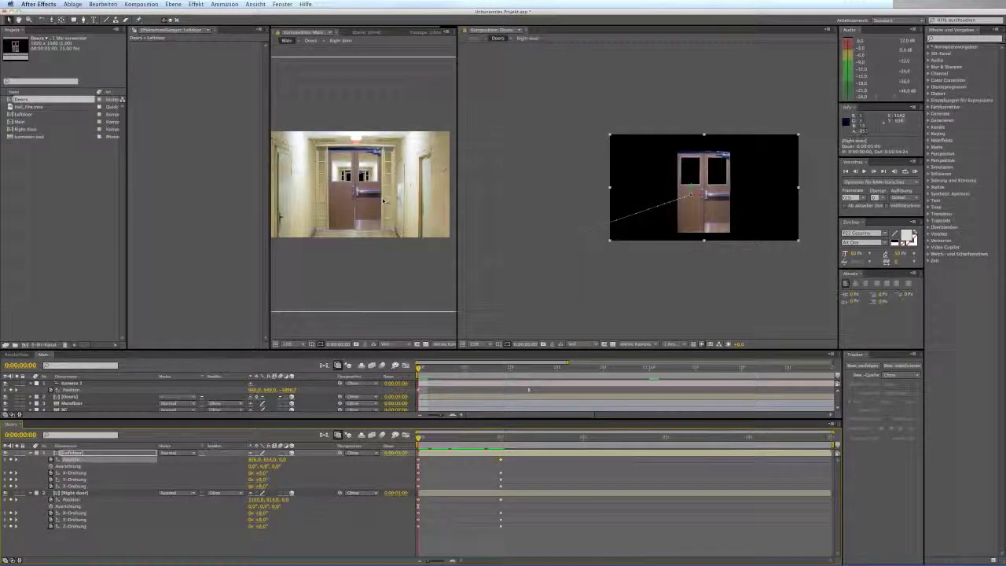
pyautogui.moveTo(420, 370); pyautogui.dragTo(536, 367)
pyautogui.click(501, 437)
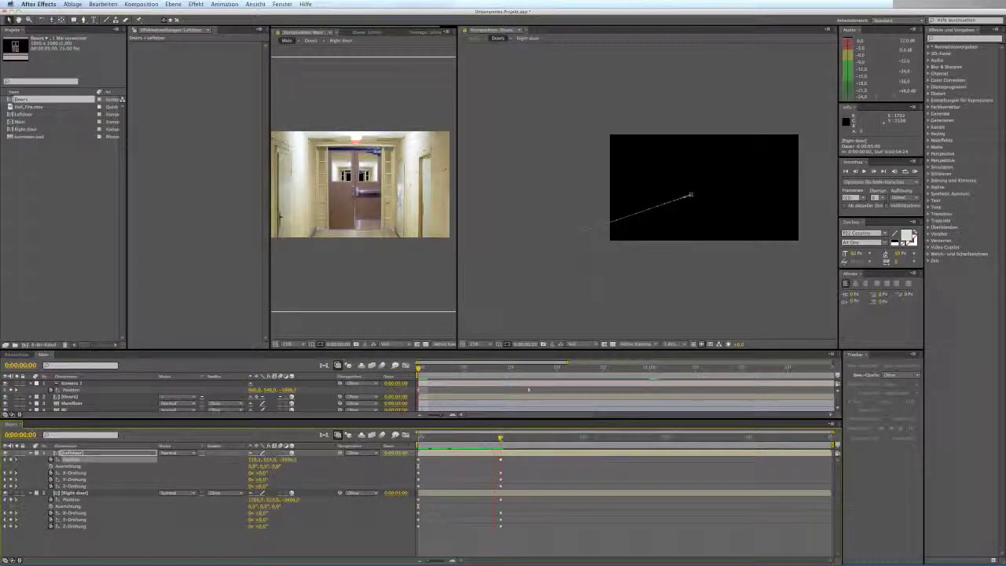
pyautogui.click(253, 459)
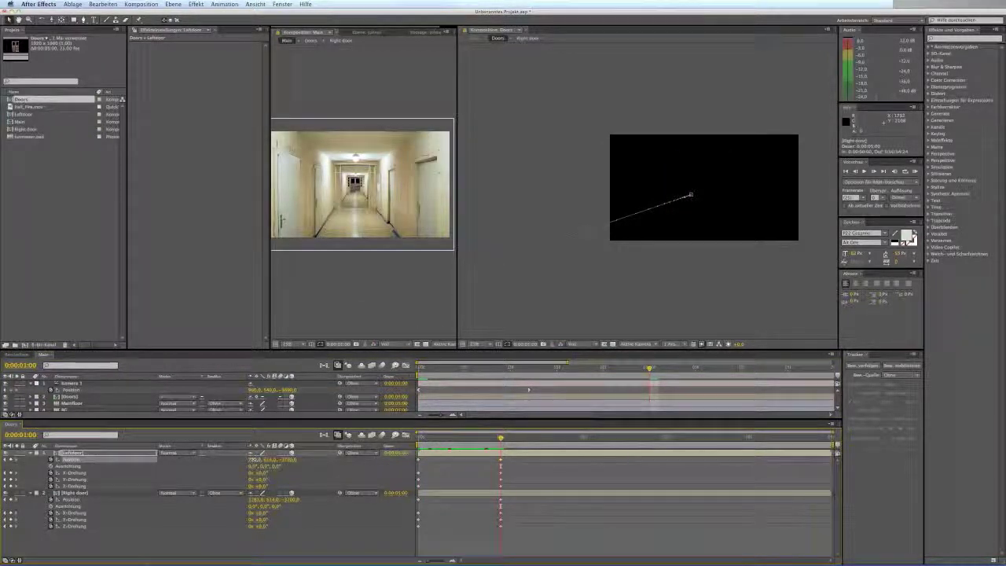
pyautogui.moveTo(247, 458); pyautogui.dragTo(225, 462)
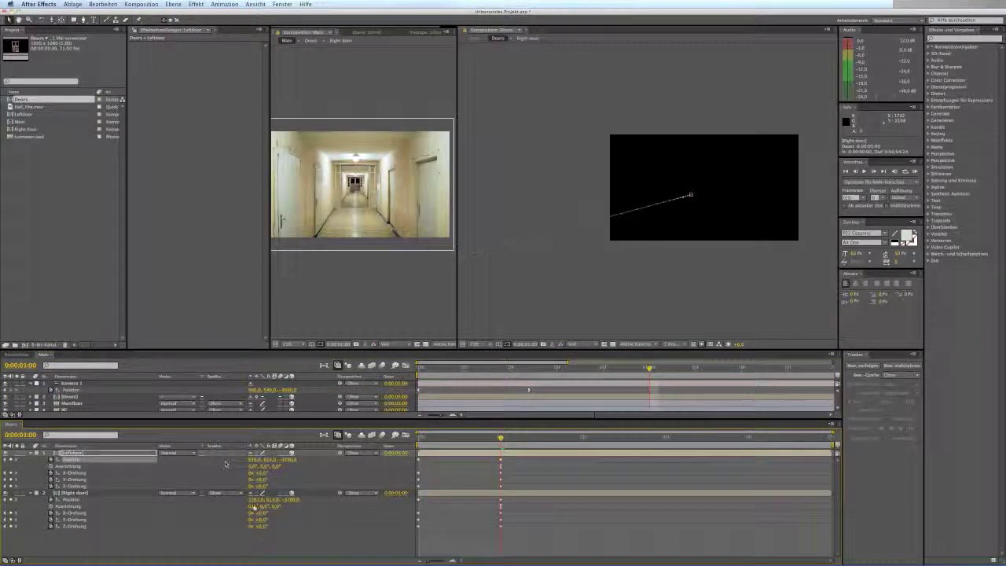
pyautogui.click(253, 499)
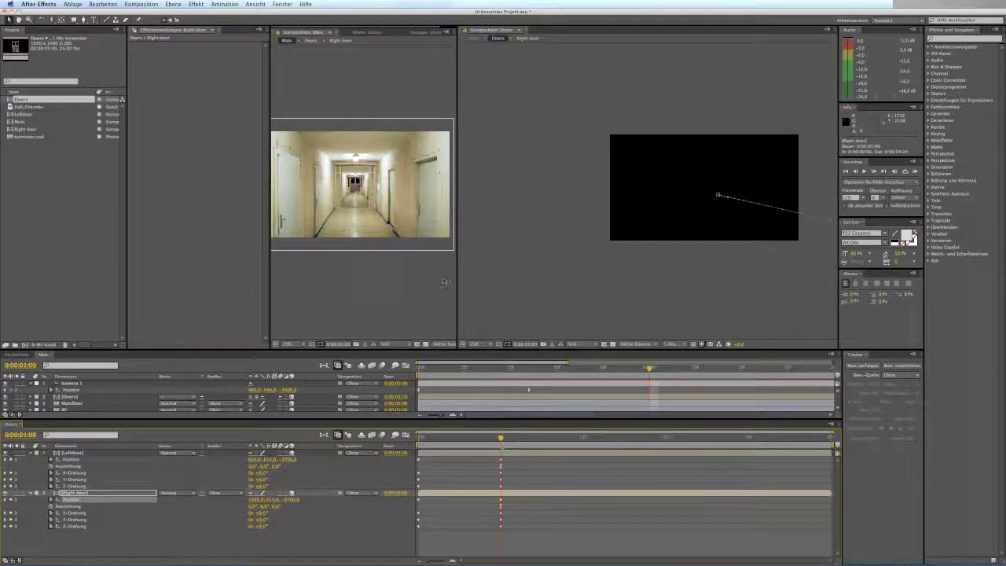
# Check the doors' flight against the camera pull-back around frame 12 in Main and 0:00:01:00 in Doors.
pyautogui.click(529, 367)
pyautogui.moveTo(529, 370); pyautogui.dragTo(455, 371)
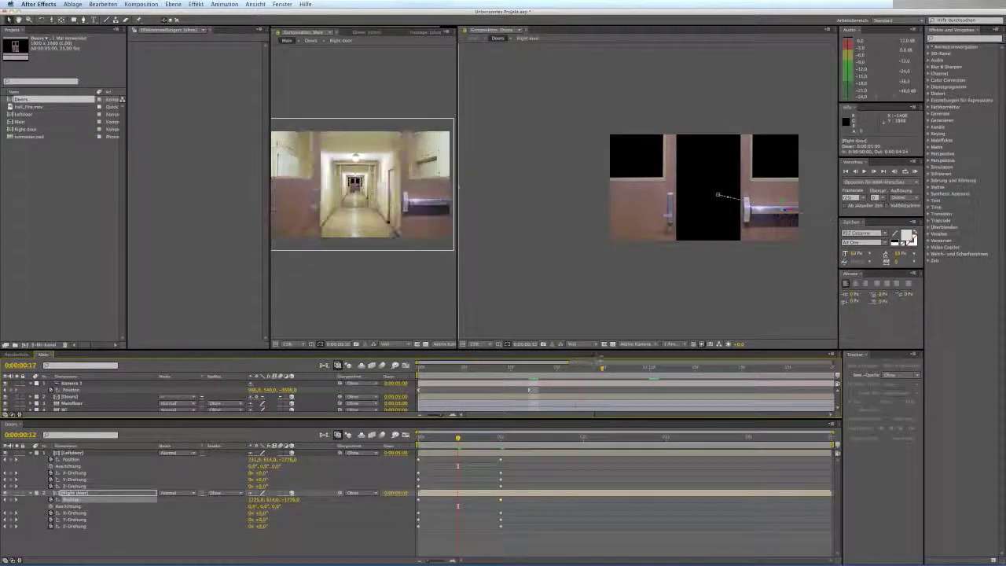
pyautogui.moveTo(500, 369); pyautogui.dragTo(527, 395)
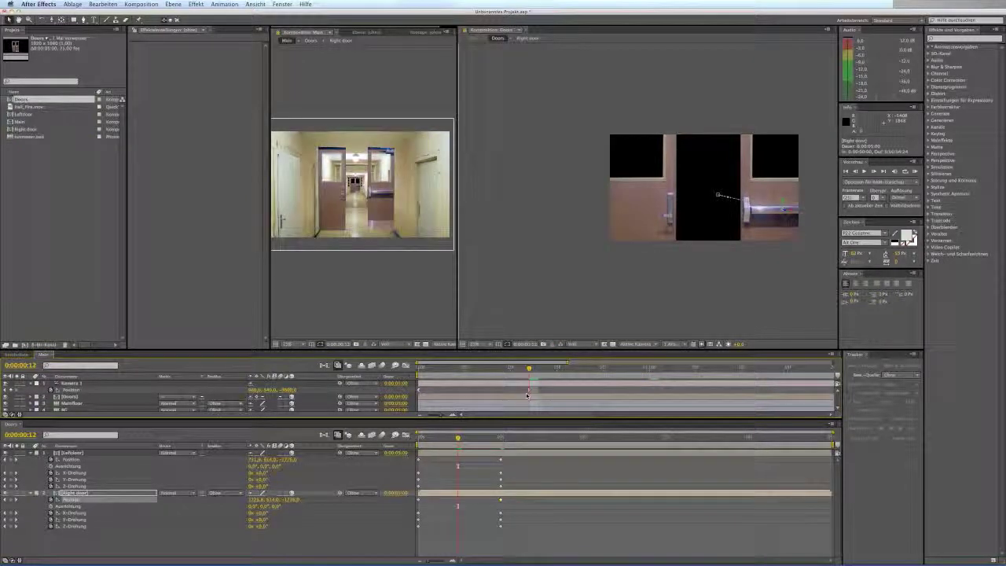
pyautogui.moveTo(472, 436); pyautogui.dragTo(500, 438)
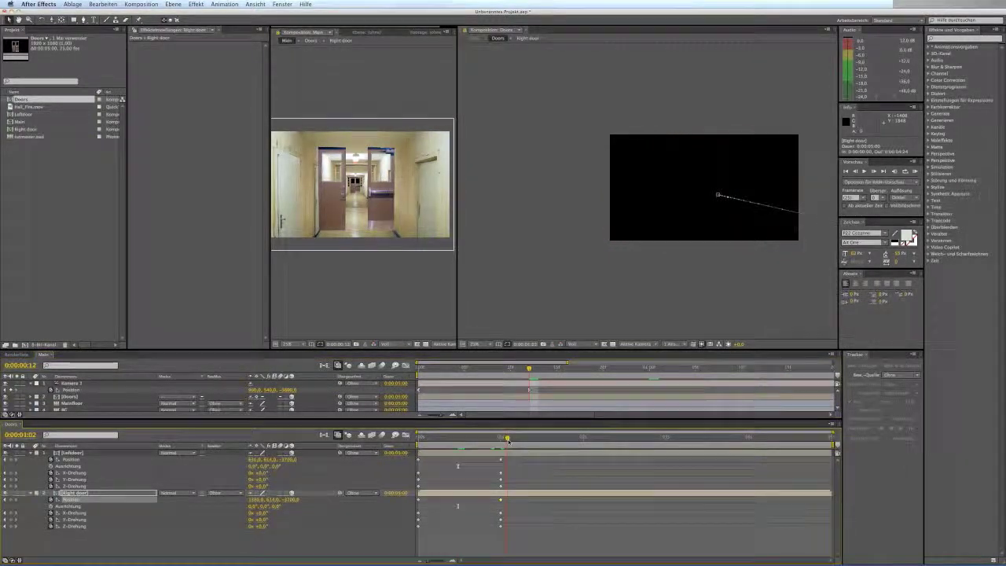
# Set the left door's X, Y and Z rotation at 0:00:01:00 to about 33°, 26° and 108° and preview the tumble in Main.
pyautogui.moveTo(533, 369)
pyautogui.mouseDown()
pyautogui.moveTo(456, 369)
pyautogui.moveTo(529, 378)
pyautogui.mouseUp()
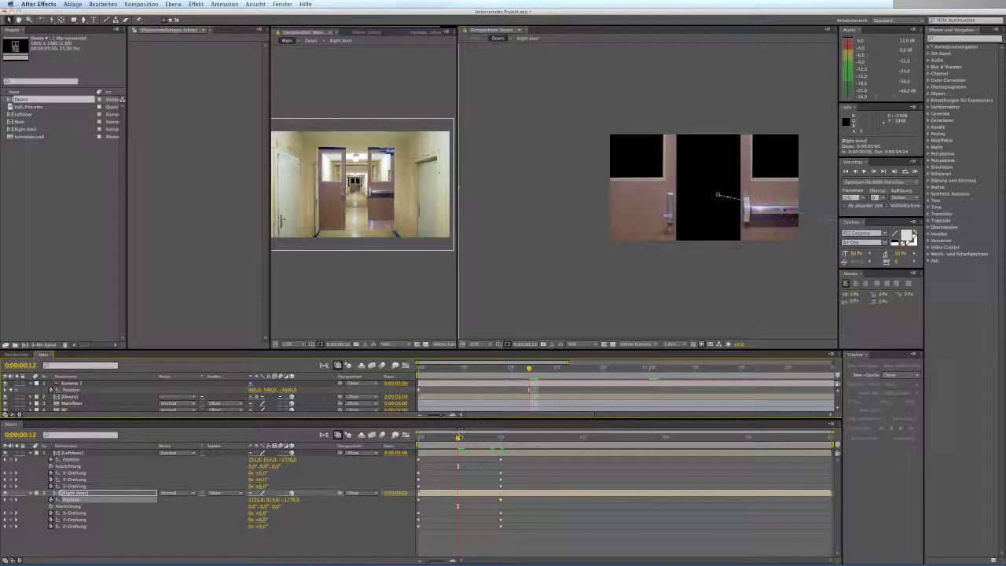
pyautogui.moveTo(458, 437); pyautogui.dragTo(501, 438)
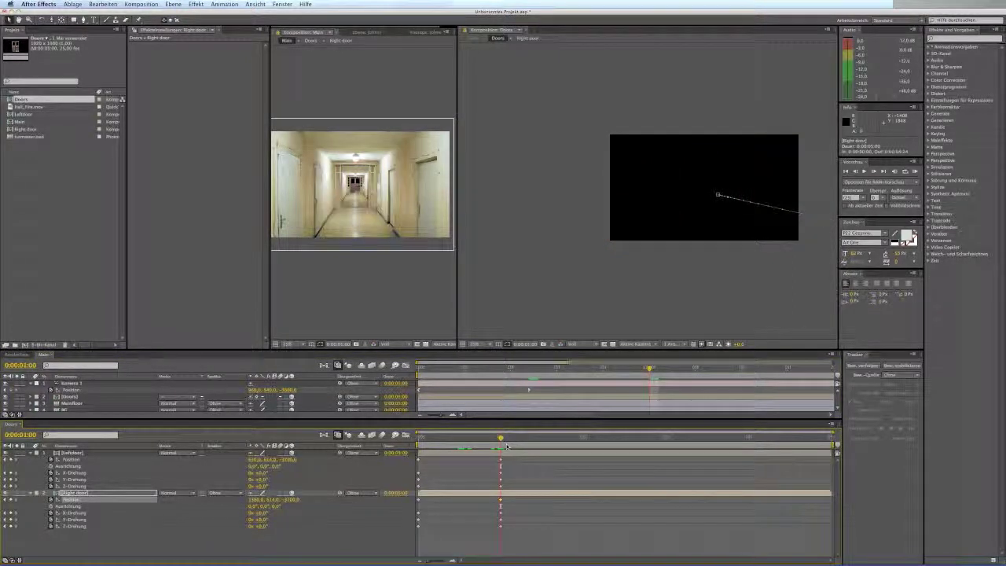
pyautogui.click(169, 541)
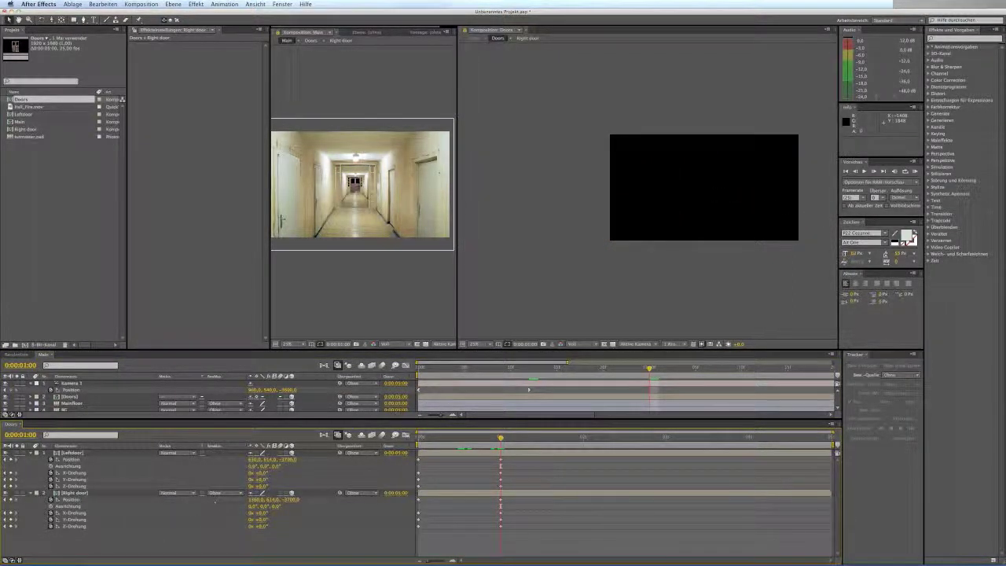
pyautogui.moveTo(265, 480); pyautogui.dragTo(301, 481)
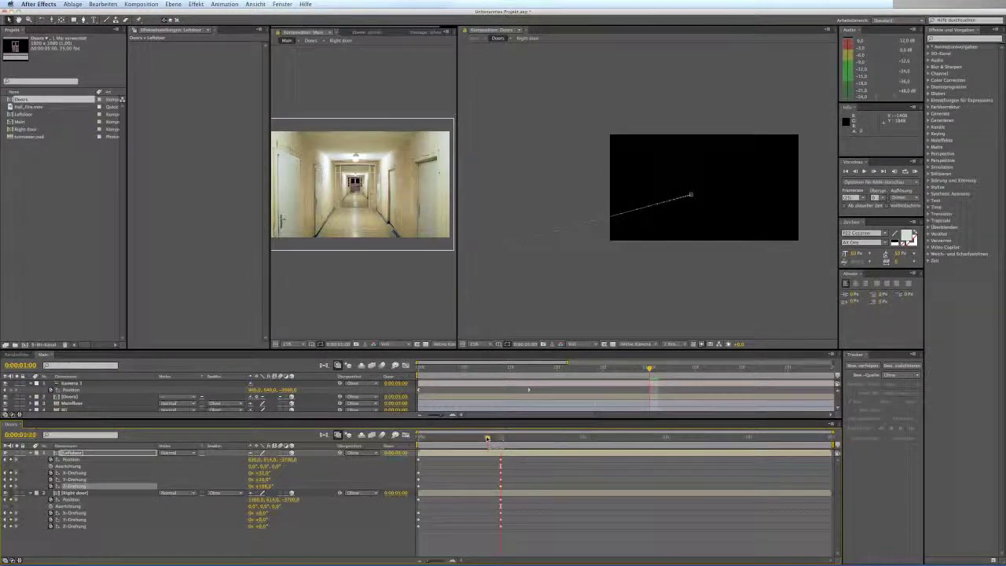
pyautogui.moveTo(487, 437)
pyautogui.mouseDown()
pyautogui.moveTo(419, 438)
pyautogui.moveTo(480, 437)
pyautogui.mouseUp()
pyautogui.moveTo(650, 368); pyautogui.dragTo(531, 404)
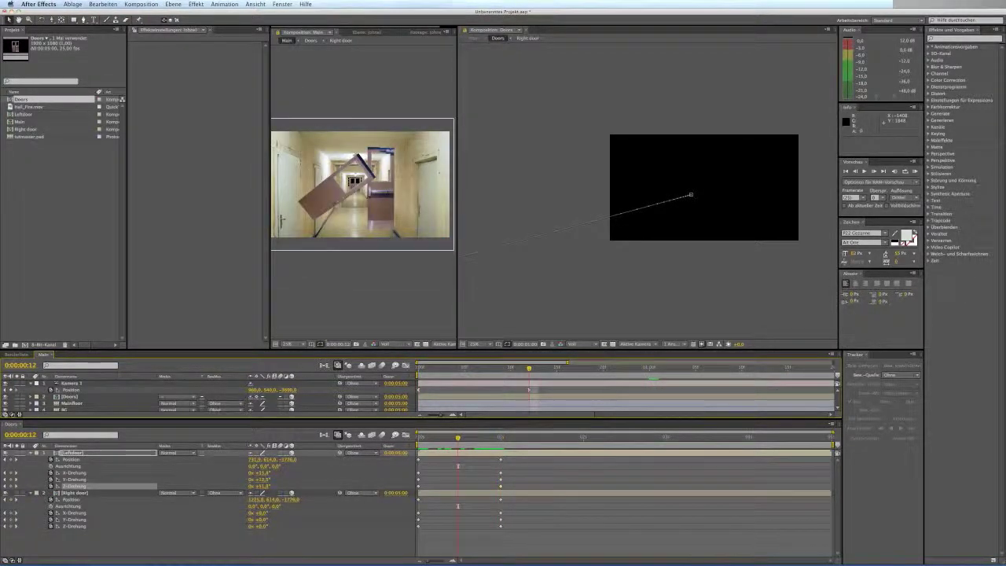
# Set the right door's X, Y and Z rotation at 0:00:01:00 to about -22°, -30° and -38° and preview both doors in Main.
pyautogui.click(501, 438)
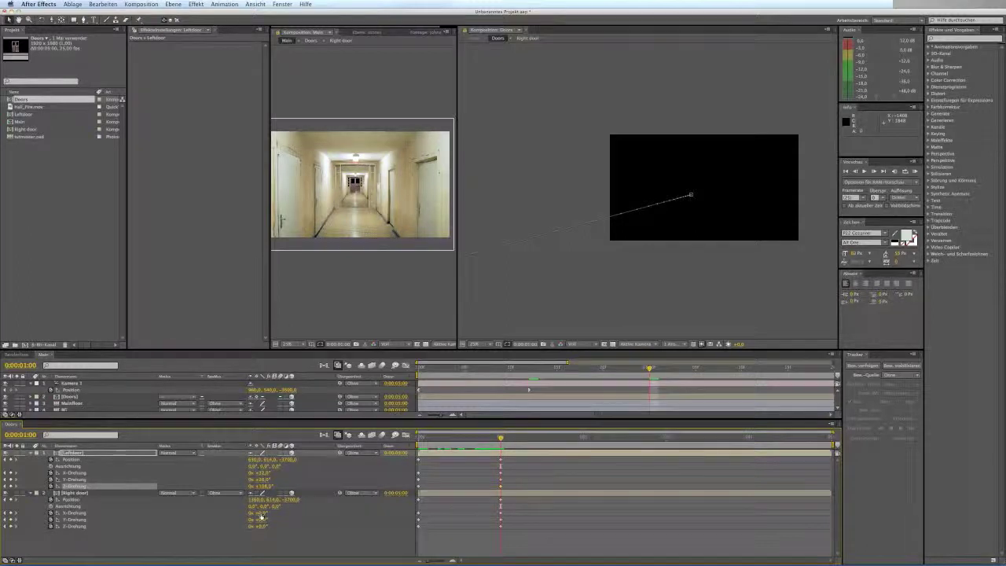
pyautogui.moveTo(263, 514); pyautogui.dragTo(254, 520)
pyautogui.moveTo(265, 526); pyautogui.dragTo(251, 528)
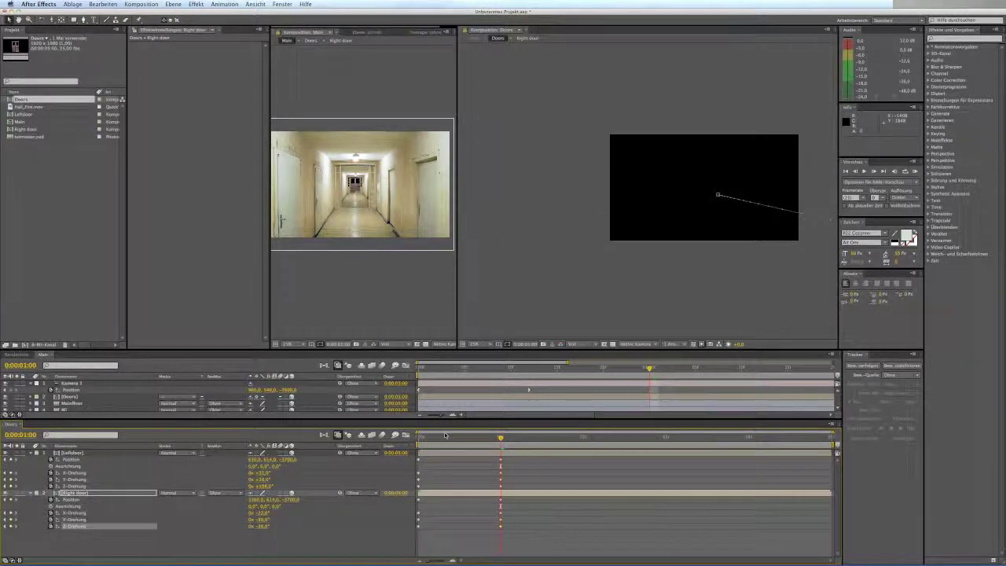
pyautogui.moveTo(649, 368); pyautogui.dragTo(483, 387)
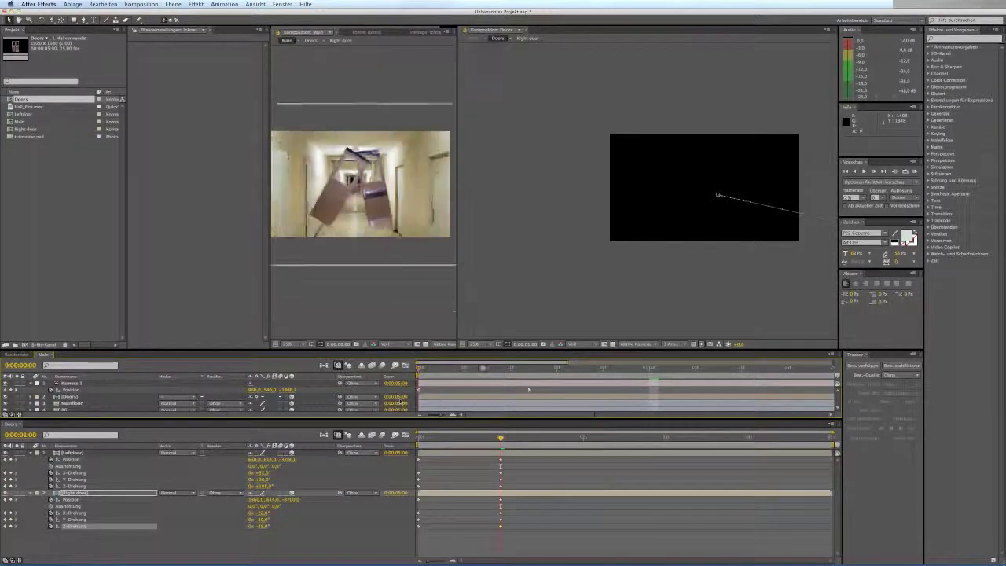
pyautogui.moveTo(609, 375); pyautogui.dragTo(407, 372)
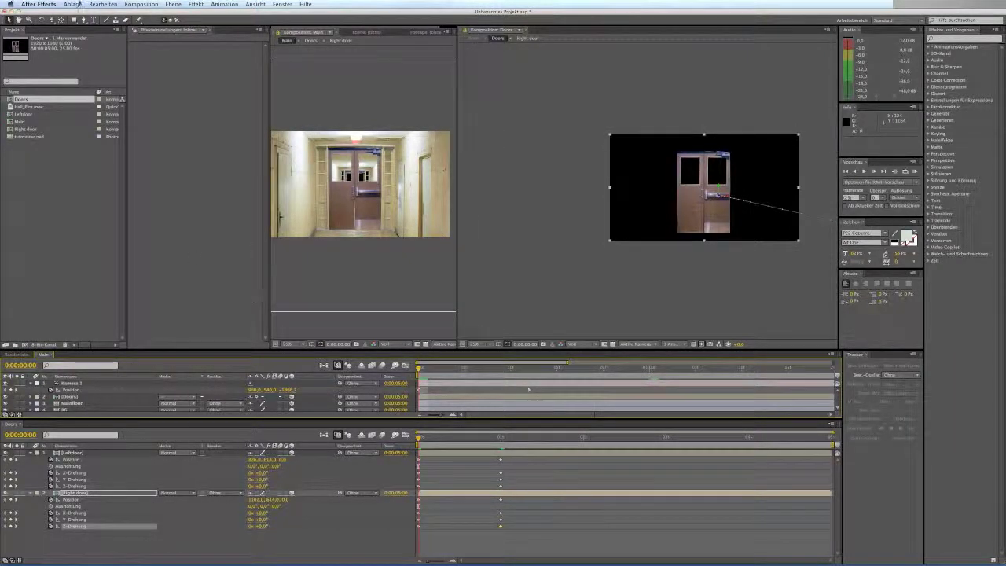
# Save the project as blastdoors.aep in the ++TUTORIAL folder.
pyautogui.click(33, 205)
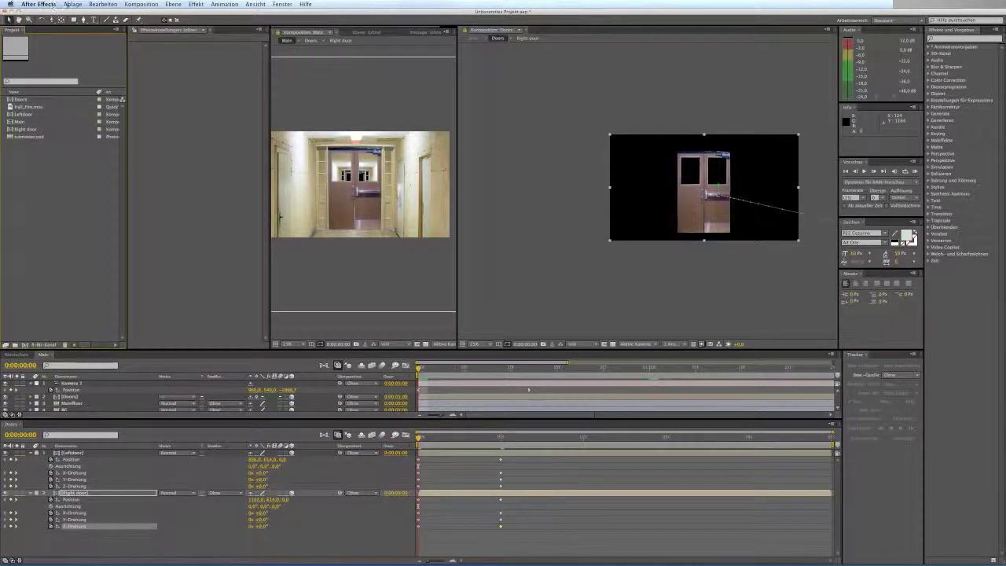
pyautogui.click(70, 4)
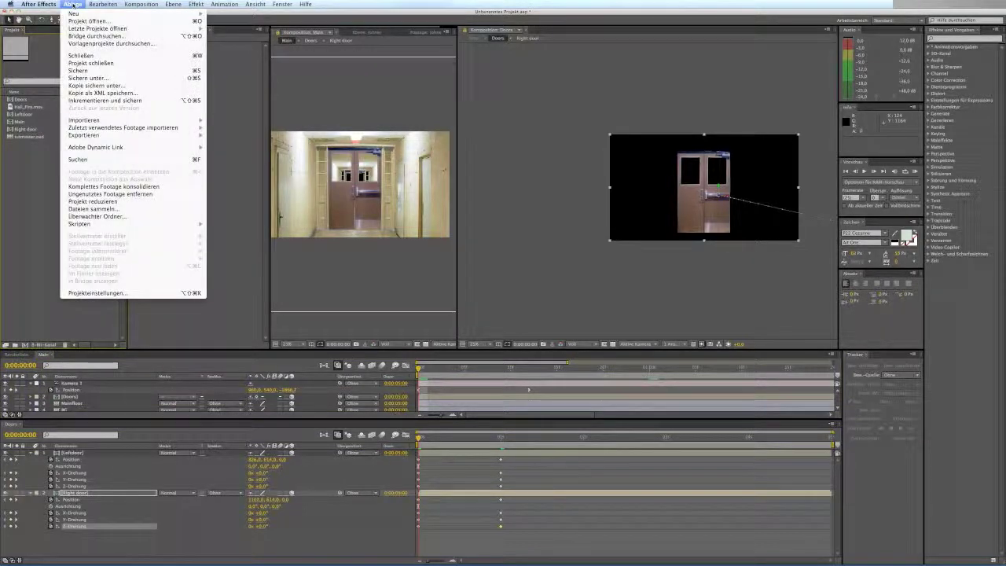
pyautogui.click(86, 78)
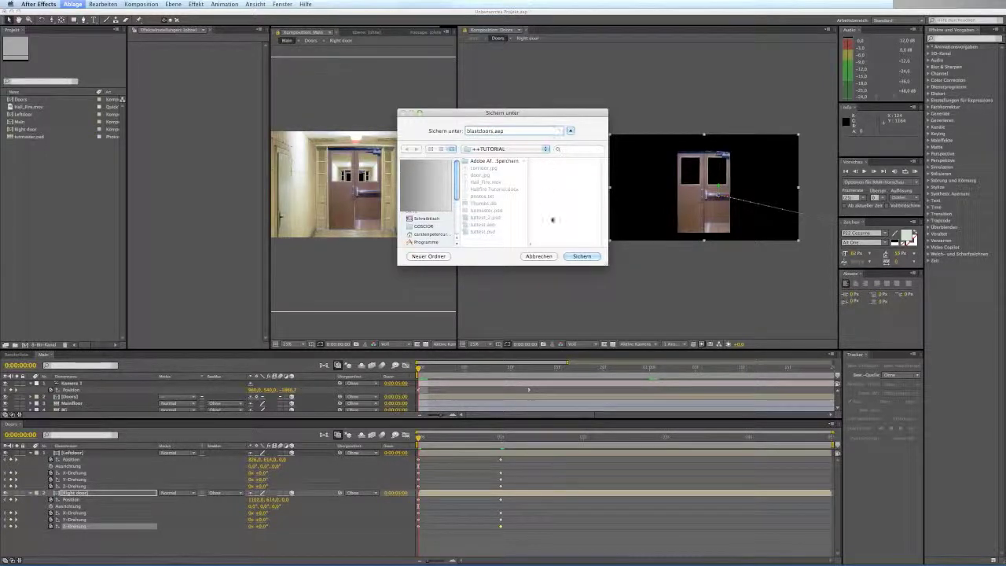
pyautogui.click(577, 256)
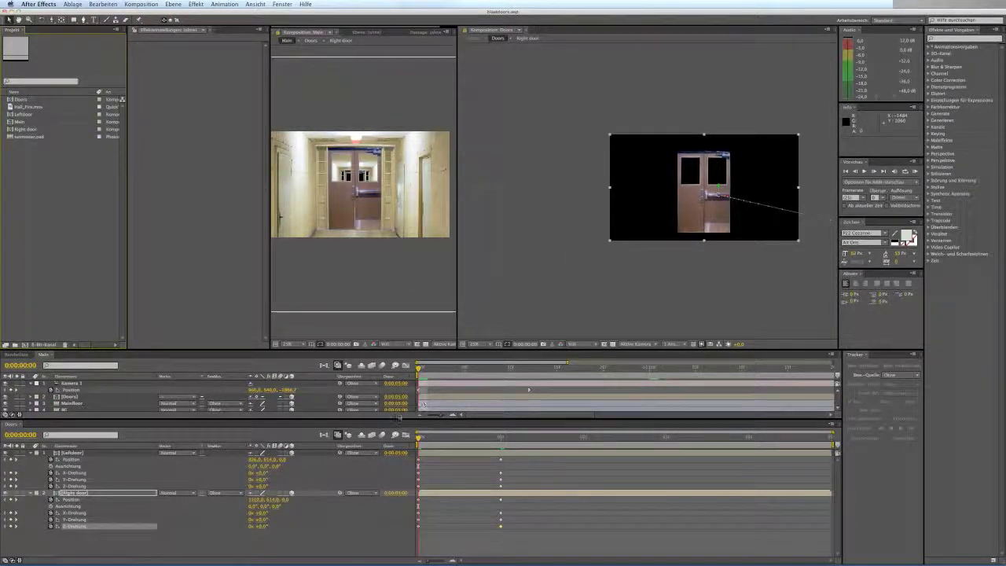
# Restore the single-viewer layout by closing the extra Doors viewer, docking the Doors timeline beside Main and unlocking the remaining viewer.
pyautogui.moveTo(419, 439)
pyautogui.mouseDown()
pyautogui.moveTo(445, 438)
pyautogui.moveTo(417, 437)
pyautogui.mouseUp()
pyautogui.moveTo(419, 369)
pyautogui.mouseDown()
pyautogui.moveTo(603, 367)
pyautogui.moveTo(416, 367)
pyautogui.mouseUp()
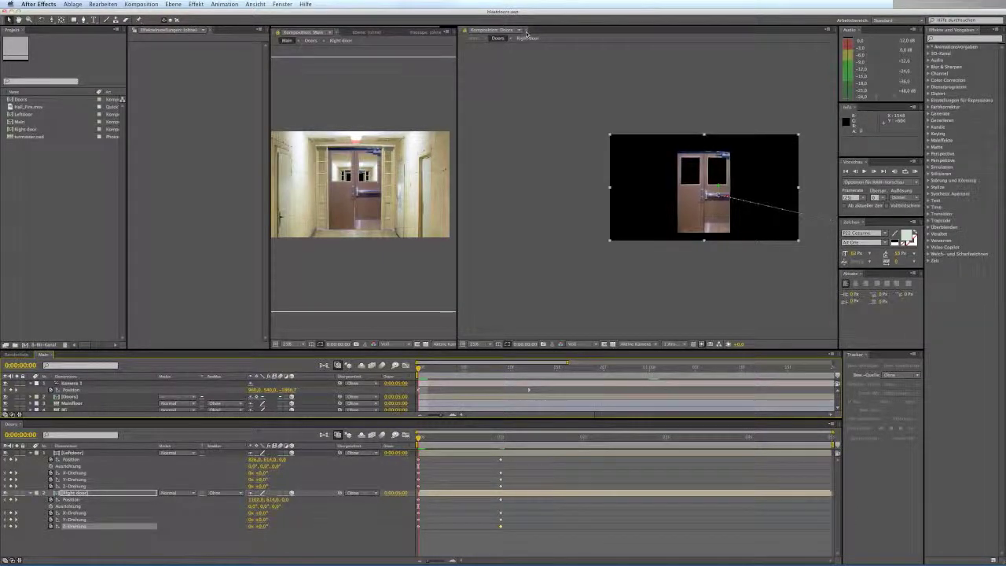
pyautogui.click(526, 31)
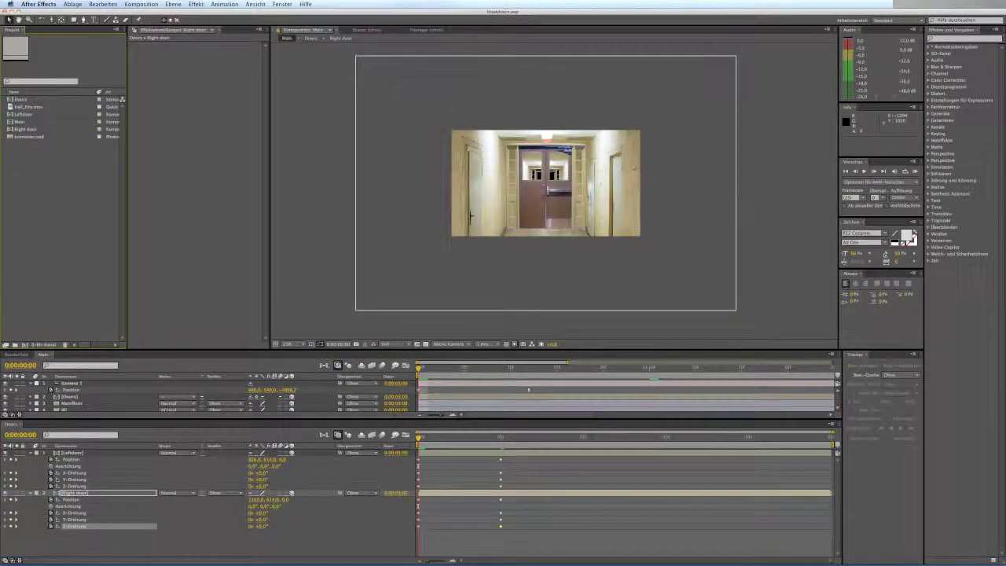
pyautogui.moveTo(20, 427); pyautogui.dragTo(68, 358)
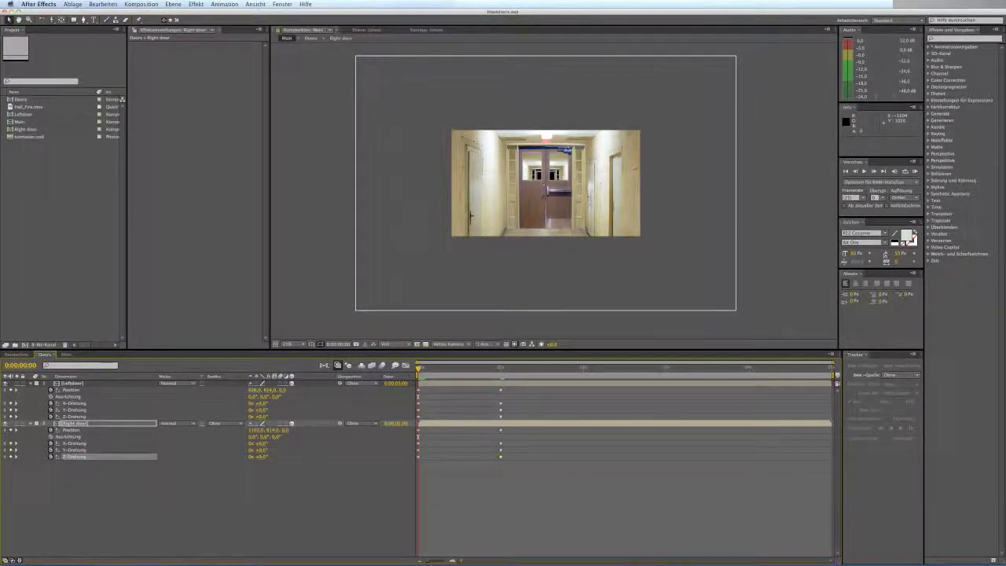
pyautogui.click(153, 490)
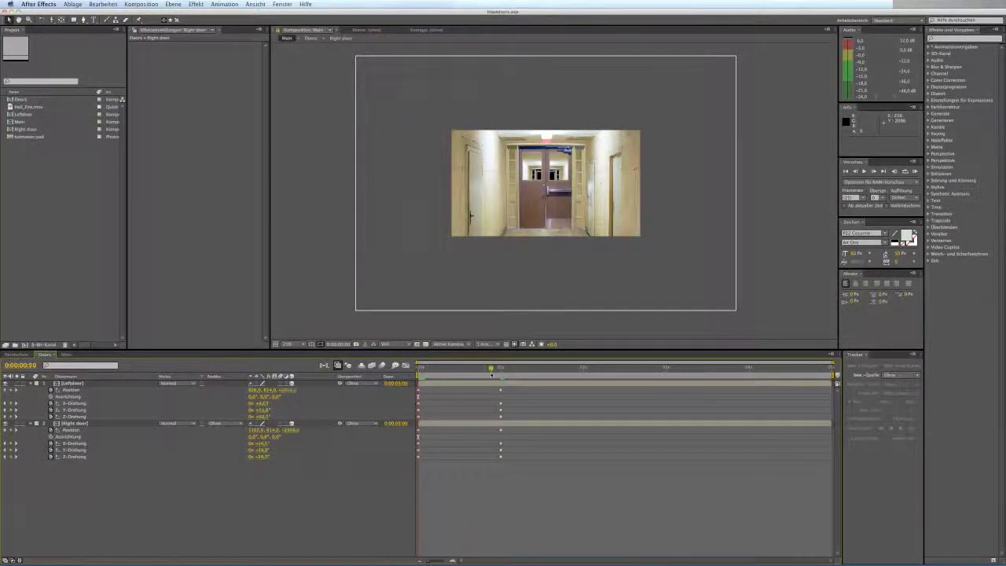
pyautogui.moveTo(492, 374); pyautogui.dragTo(500, 375)
pyautogui.click(277, 31)
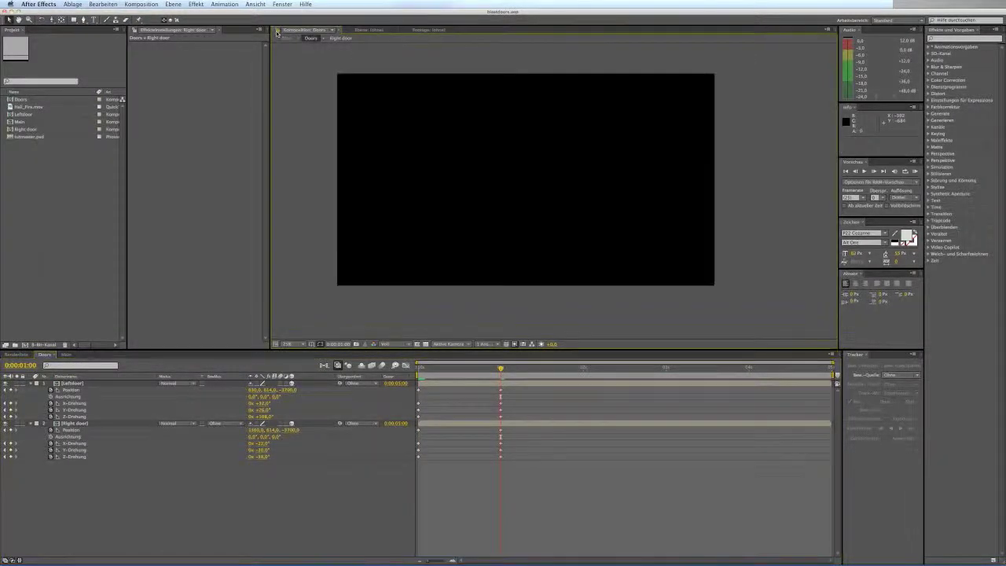
# Return the Doors composition to the first frame and collapse the properties of both door layers.
pyautogui.moveTo(500, 368); pyautogui.dragTo(423, 398)
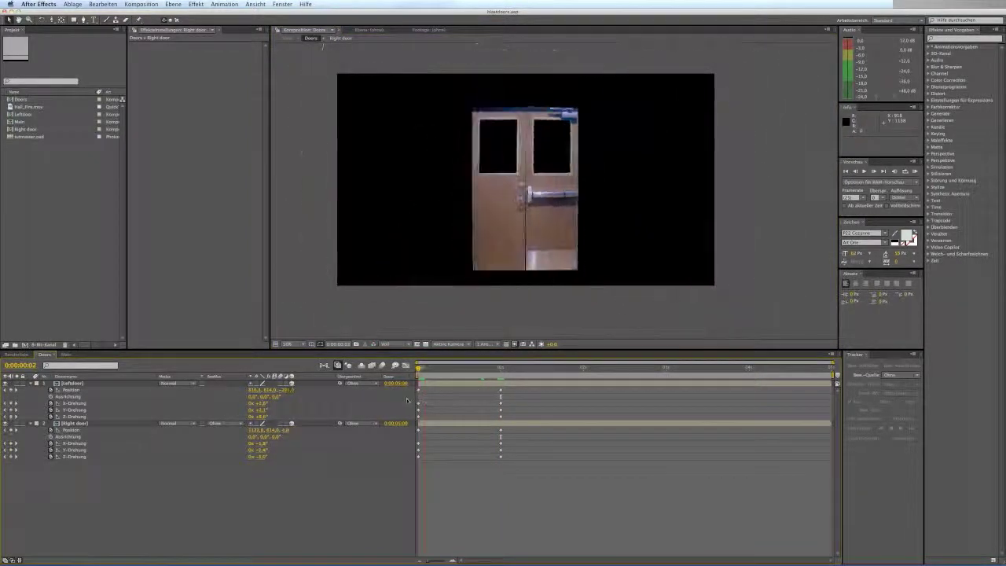
pyautogui.press('Home')
pyautogui.click(31, 423)
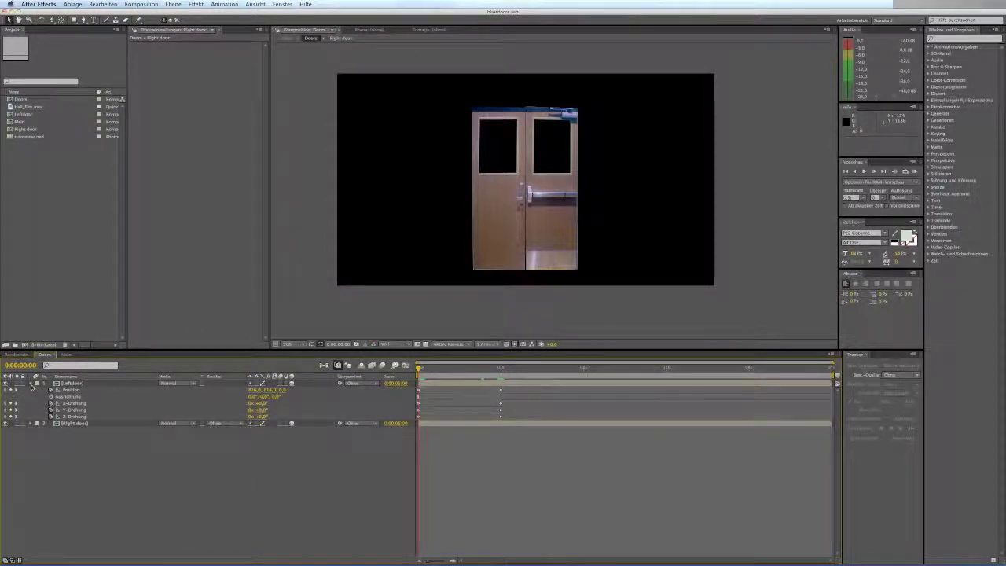
pyautogui.click(32, 383)
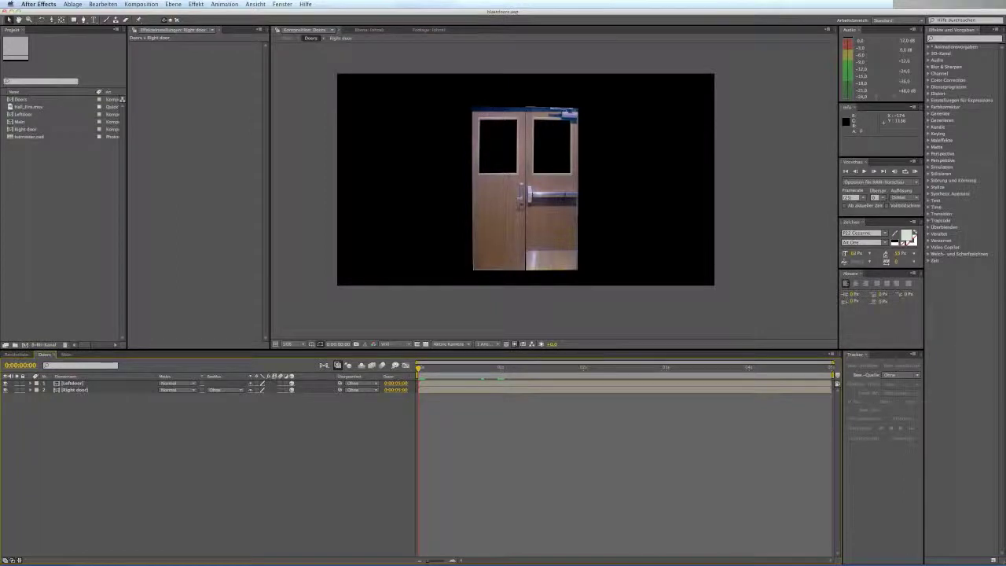
# Duplicate the Leftdoor composition in the project and name the copy Leftshatter.
pyautogui.click(25, 117)
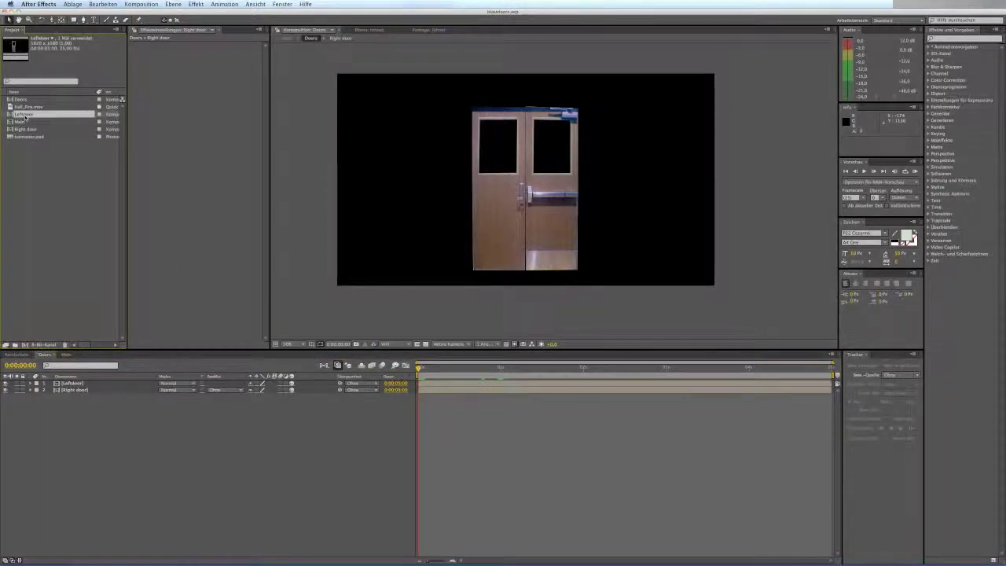
pyautogui.press('super+d')
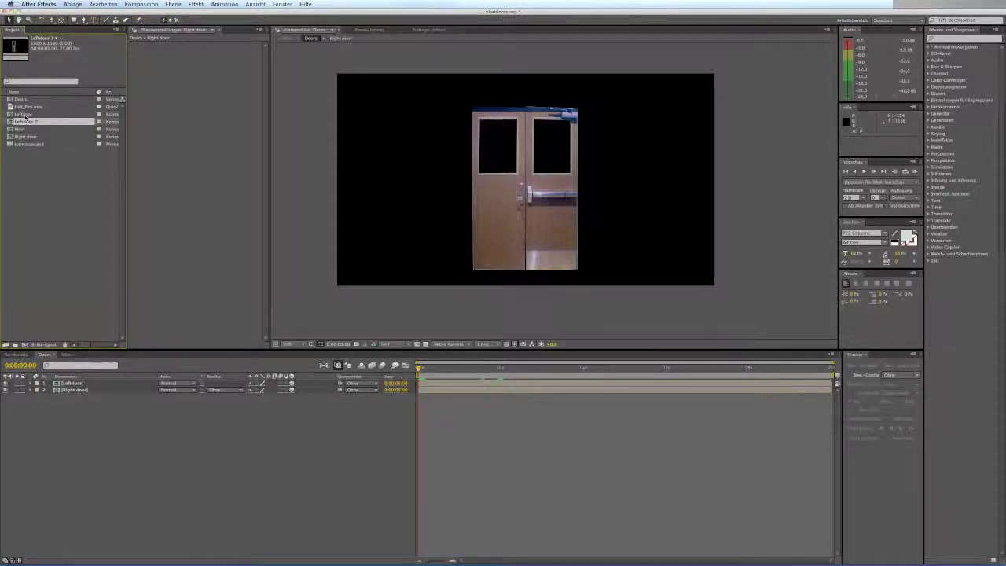
pyautogui.press('Return')
pyautogui.write('Leftshadow')
pyautogui.click(39, 179)
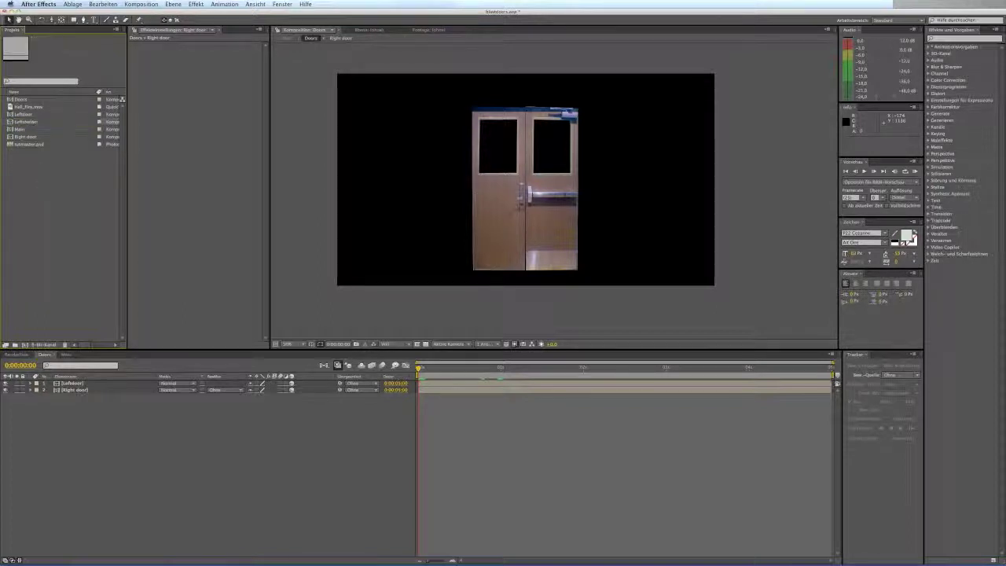
# Duplicate the Right door composition in the project and name the copy Rightshatter.
pyautogui.click(26, 137)
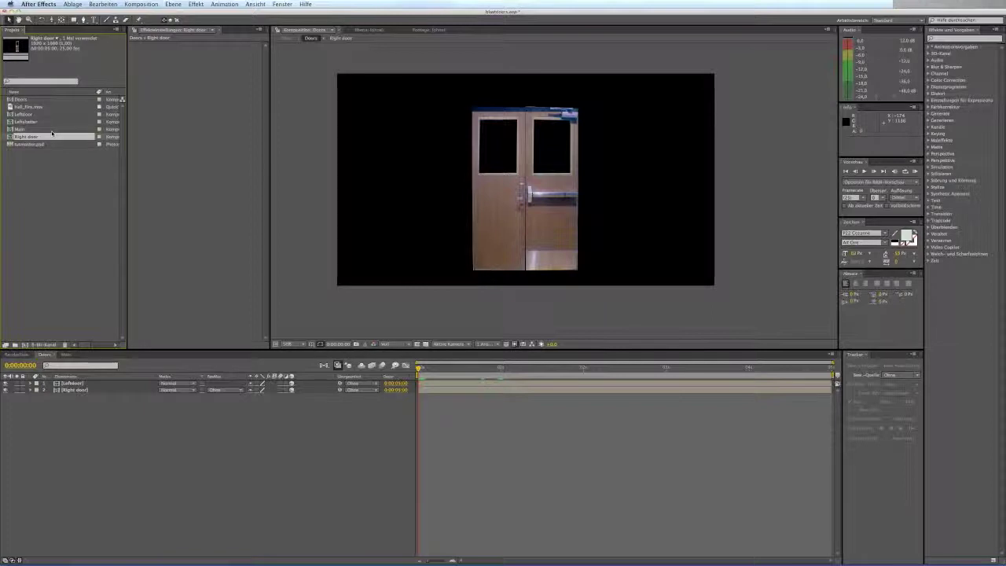
pyautogui.press('super+d')
pyautogui.press('Return')
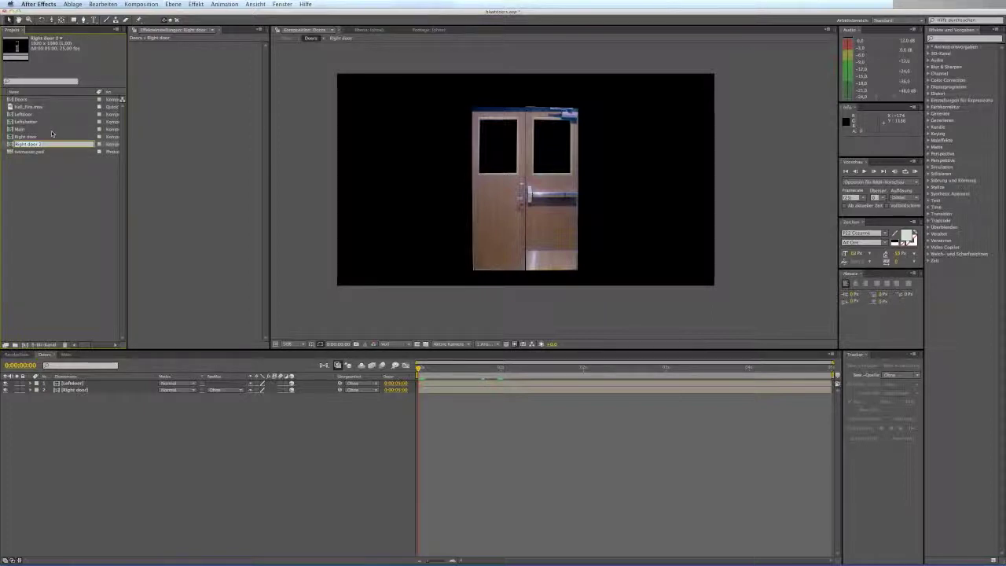
pyautogui.write('Right')
pyautogui.click(36, 233)
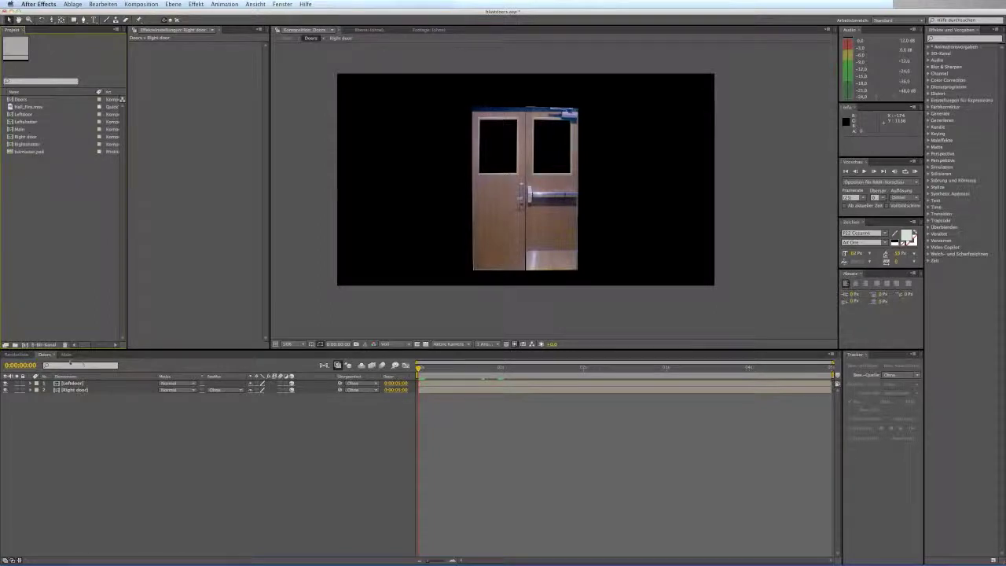
# Duplicate both door layers in the Doors composition and move the right door's copy to second place, directly below the upper Leftdoor layer.
pyautogui.click(29, 145)
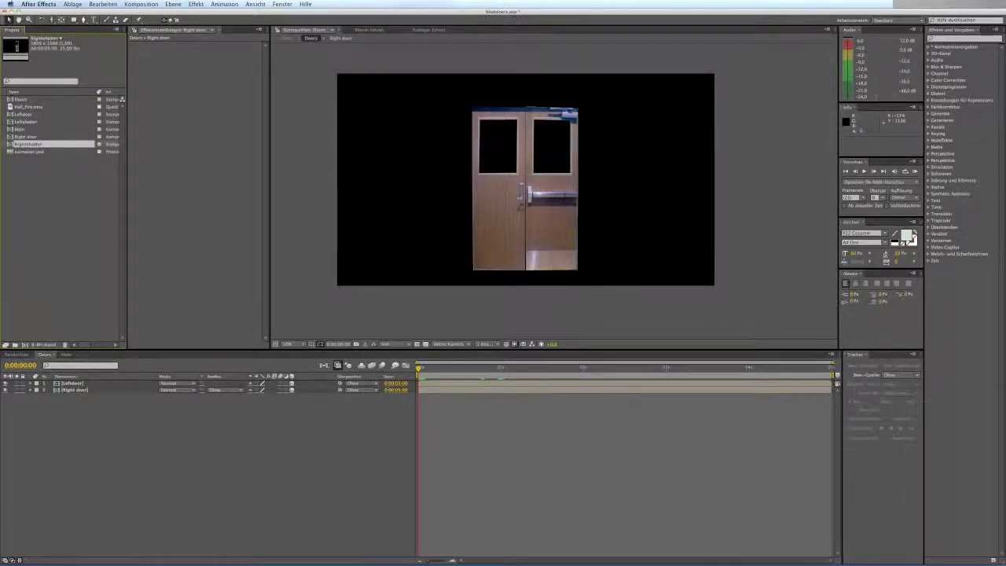
pyautogui.click(85, 452)
pyautogui.press('super+a')
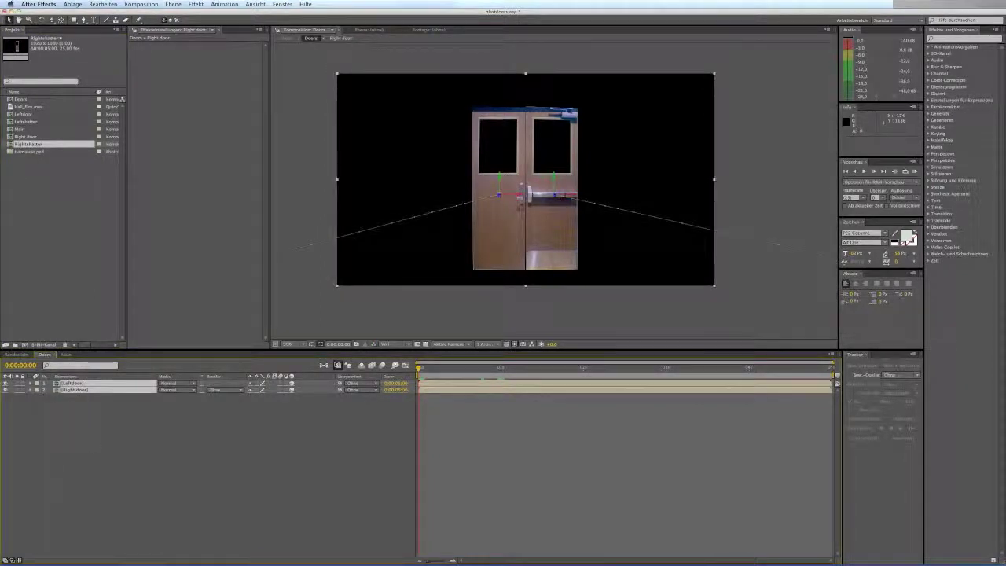
pyautogui.press('super+d')
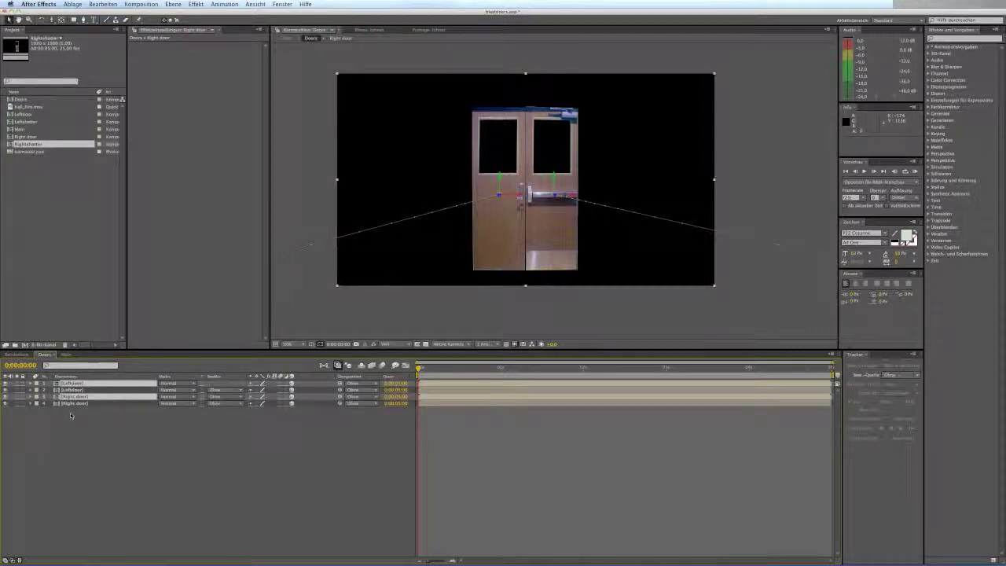
pyautogui.moveTo(75, 397); pyautogui.dragTo(75, 388)
pyautogui.click(86, 424)
# Replace the sources of the upper Right door and Leftdoor layers with Rightshatter and Leftshatter, keeping their keyframes.
pyautogui.click(78, 391)
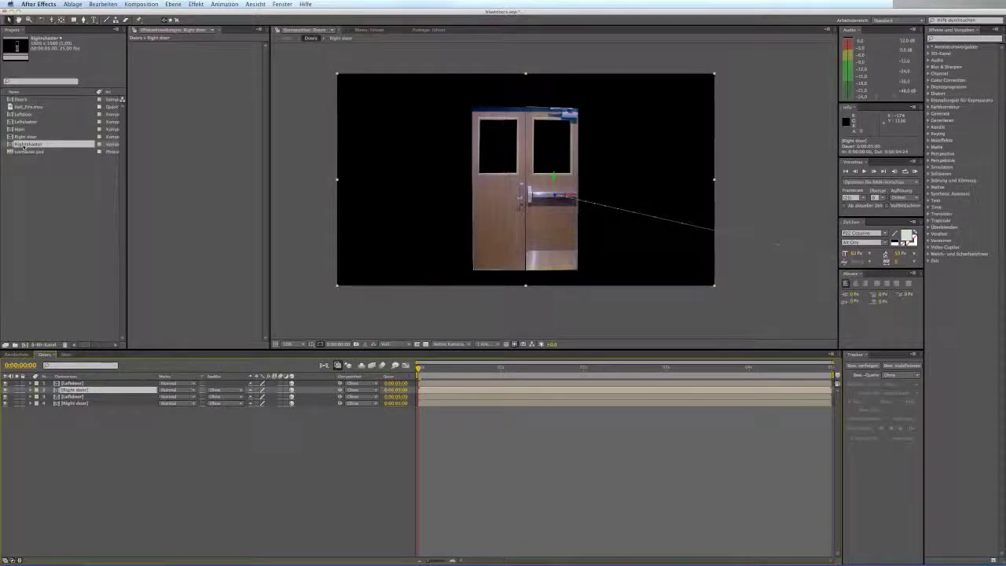
pyautogui.moveTo(23, 147); pyautogui.dragTo(83, 397)
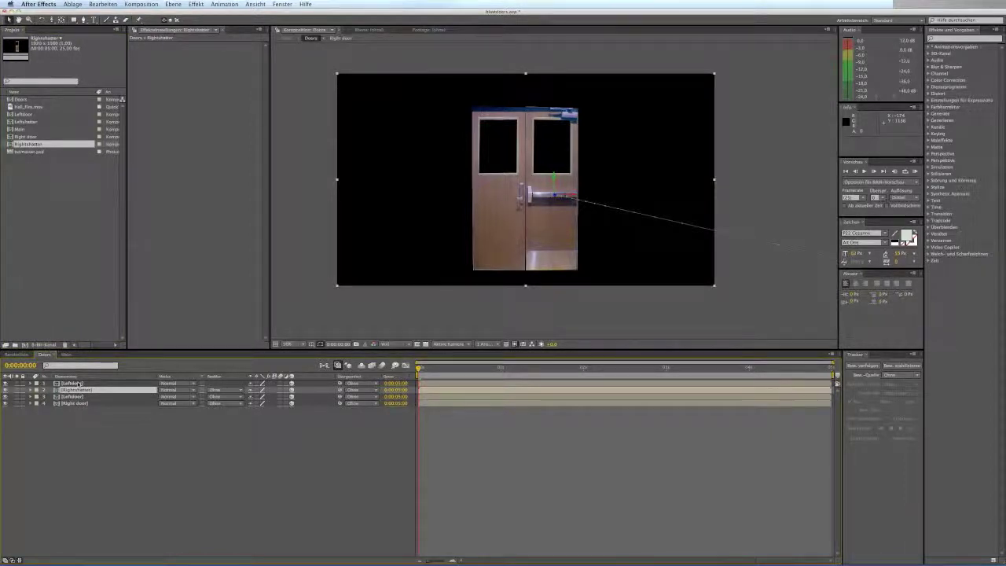
pyautogui.click(79, 383)
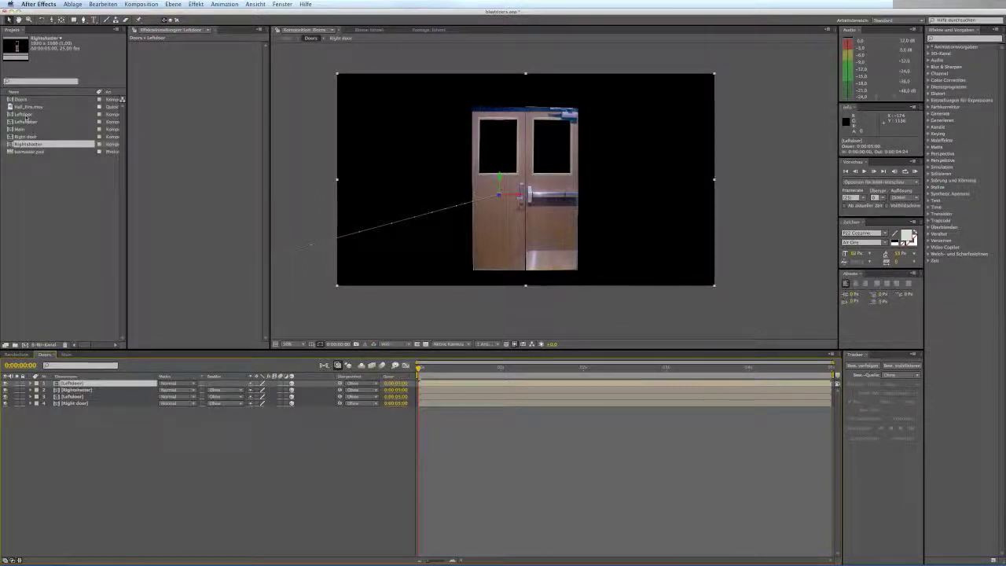
pyautogui.moveTo(25, 122); pyautogui.dragTo(88, 383)
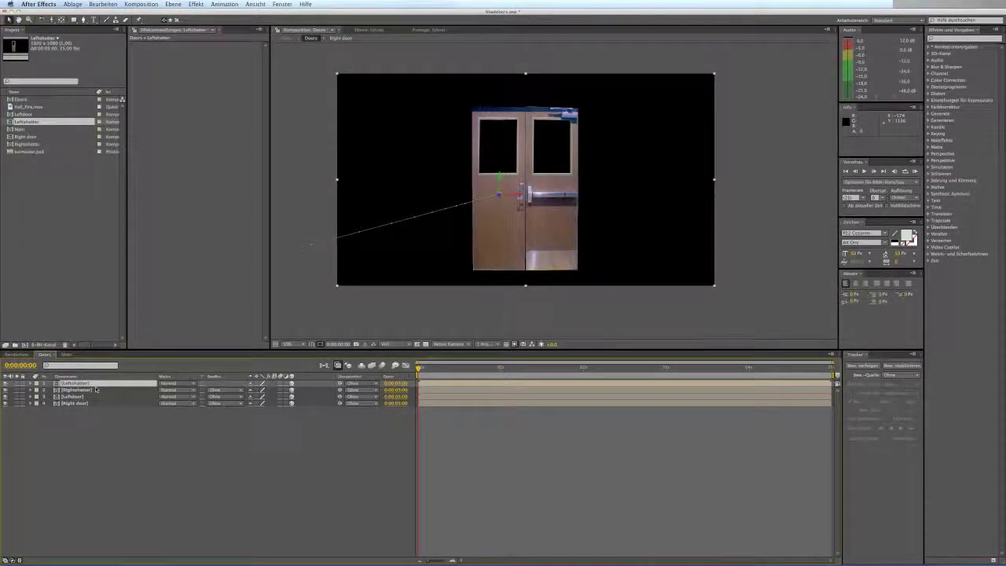
# Compare the keyframed position and rotation properties of the Leftdoor and Leftshatter layers in the Doors composition.
pyautogui.click(431, 397)
pyautogui.press('u')
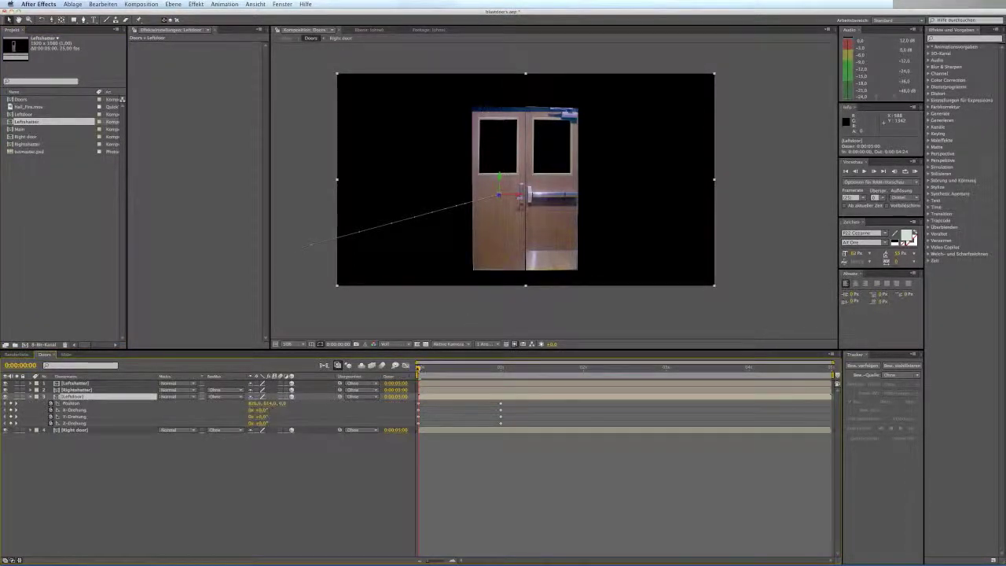
pyautogui.moveTo(419, 367); pyautogui.dragTo(406, 393)
pyautogui.click(455, 384)
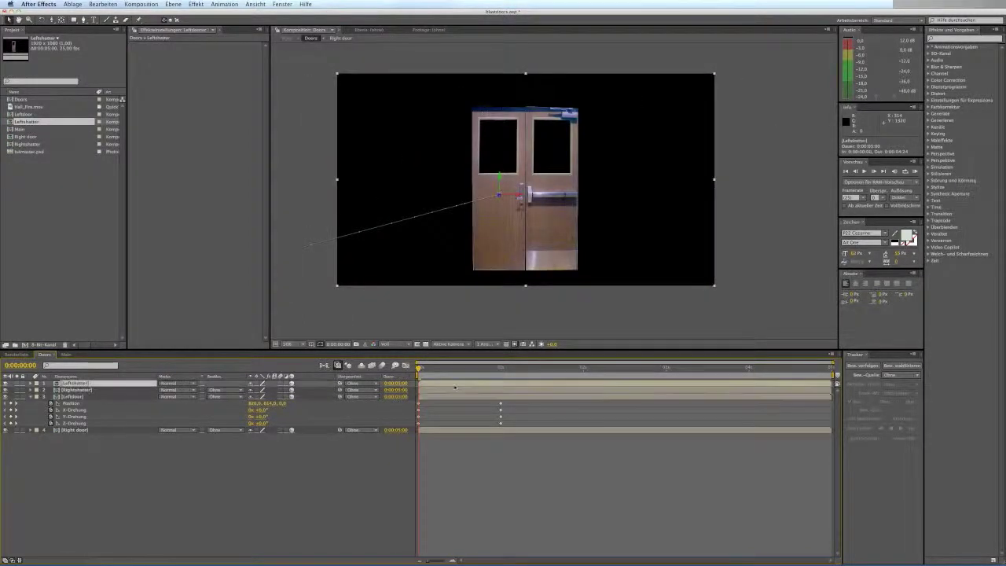
pyautogui.press('u')
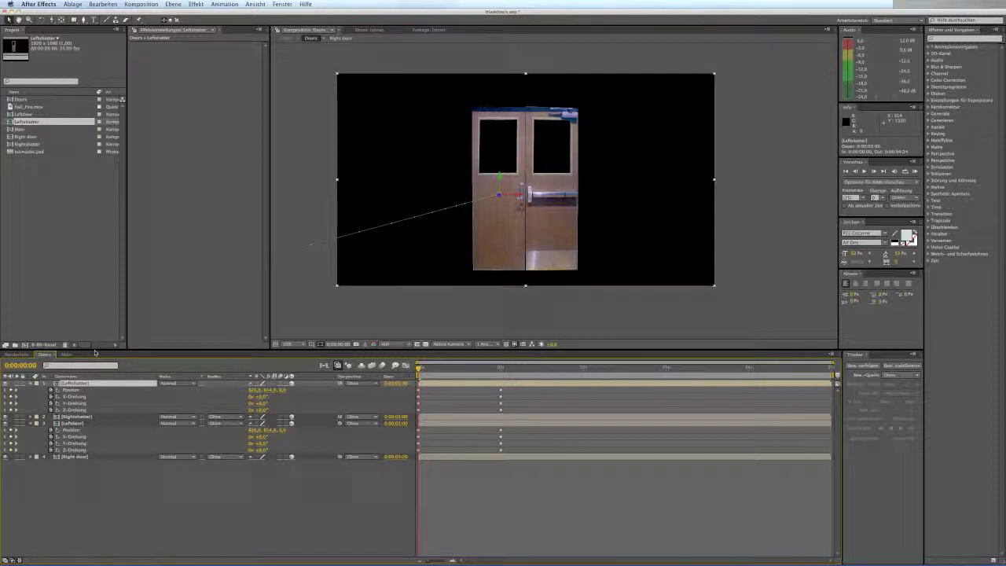
pyautogui.click(33, 383)
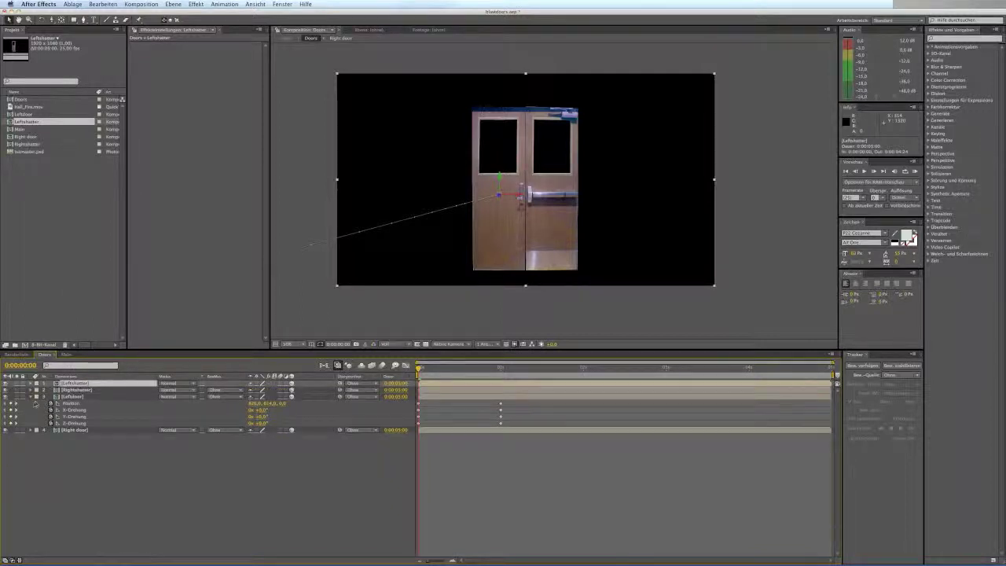
pyautogui.click(63, 470)
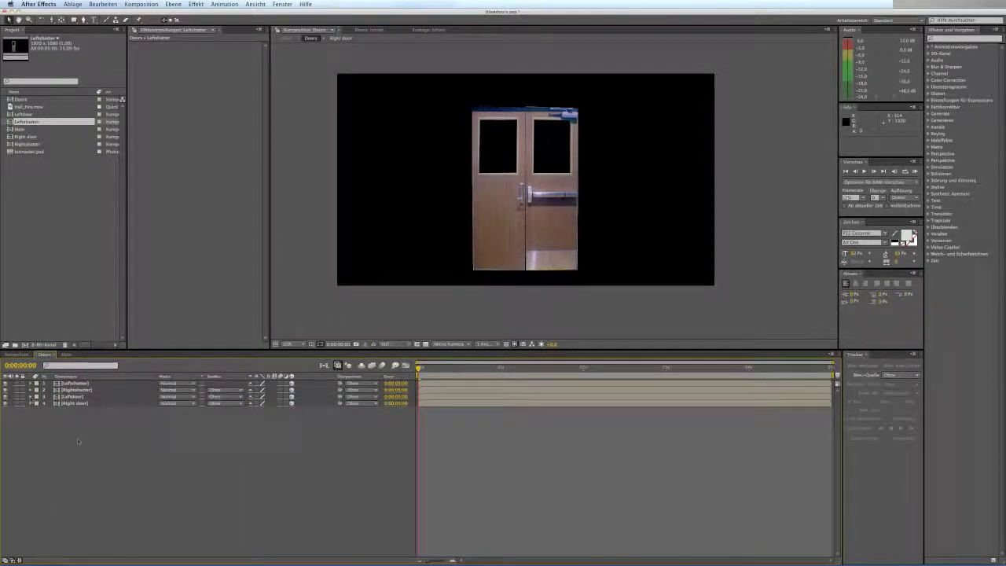
# Open the Leftshatter composition and reveal the mask properties of its left door layer.
pyautogui.doubleClick(77, 384)
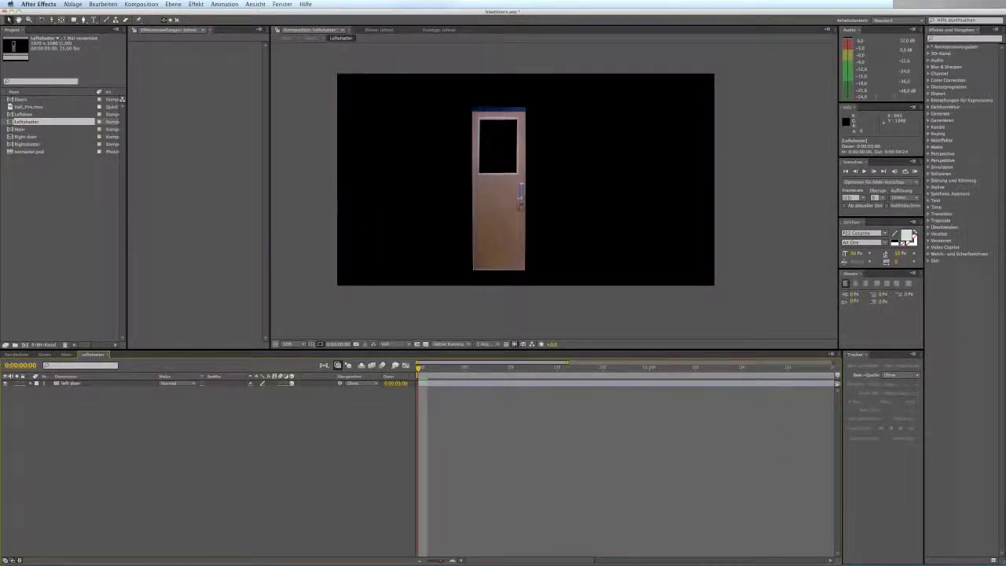
pyautogui.click(69, 383)
pyautogui.press('m')
pyautogui.press('m')
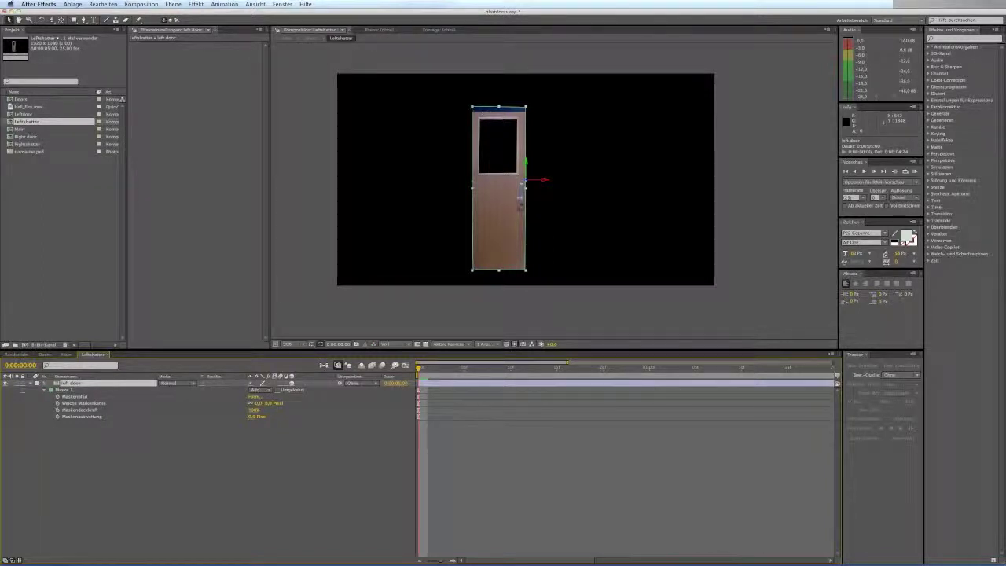
# Create a full-size white solid named glas and place it below the left door layer.
pyautogui.press('super+y')
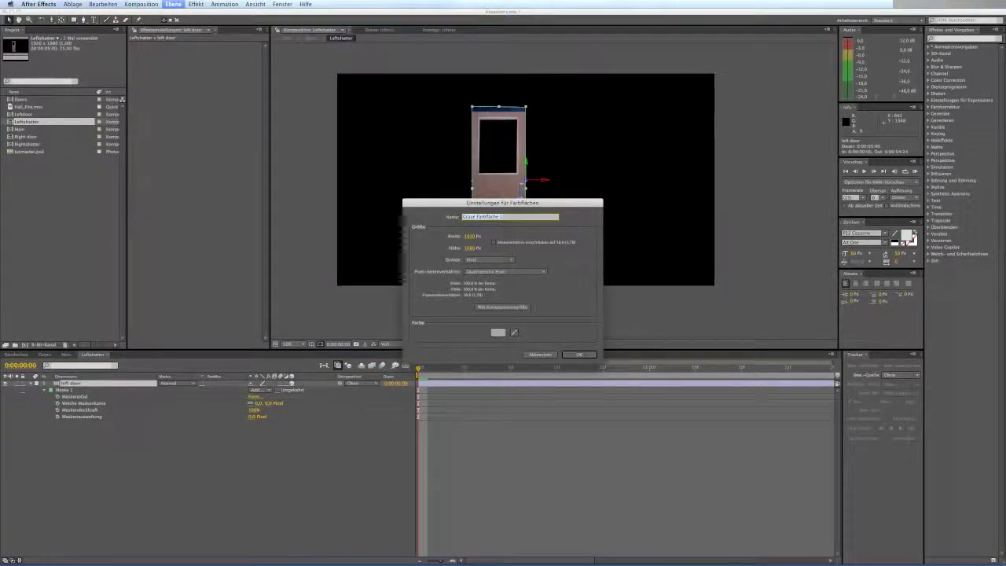
pyautogui.write('d')
pyautogui.click(499, 332)
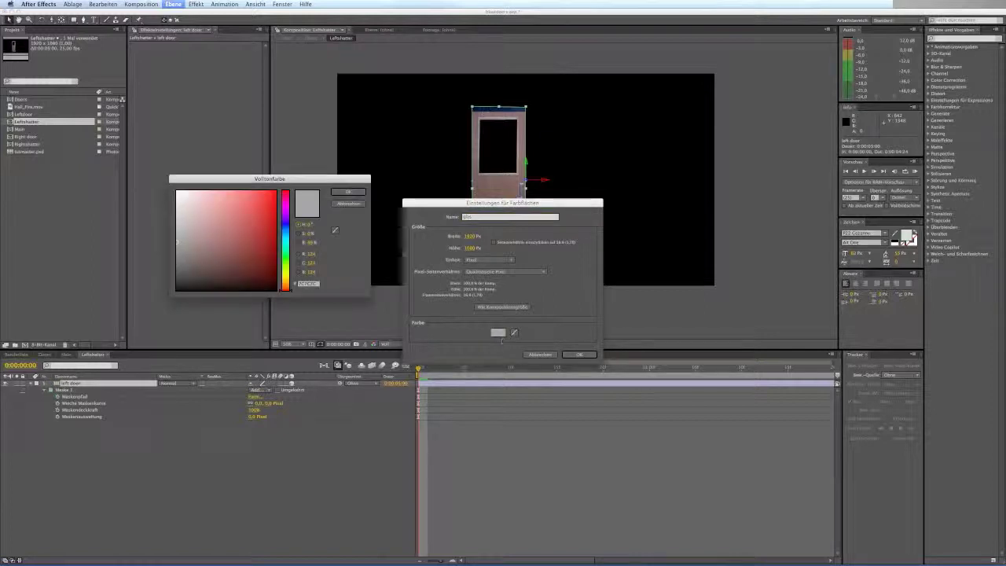
pyautogui.moveTo(223, 249); pyautogui.dragTo(176, 190)
pyautogui.click(348, 192)
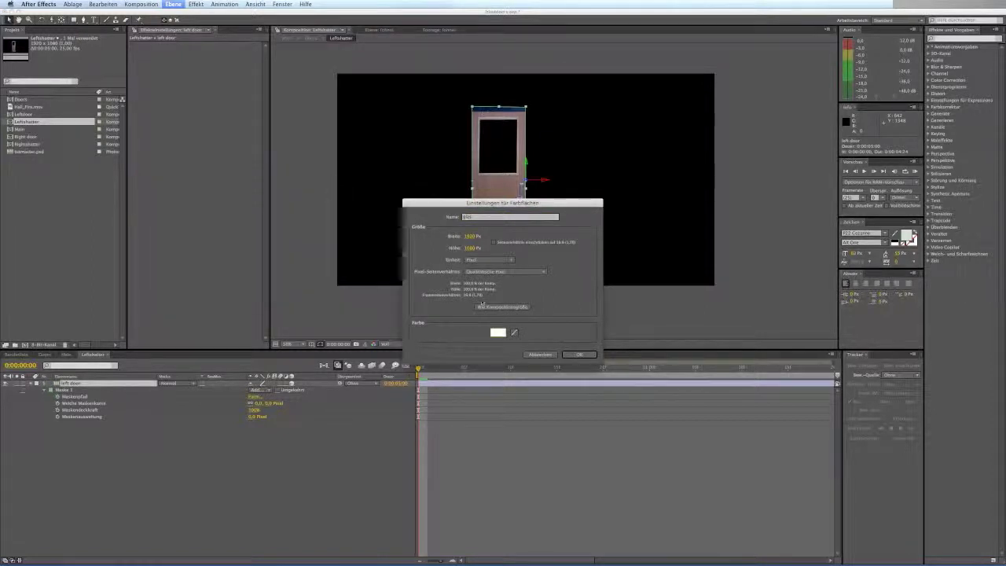
pyautogui.click(572, 355)
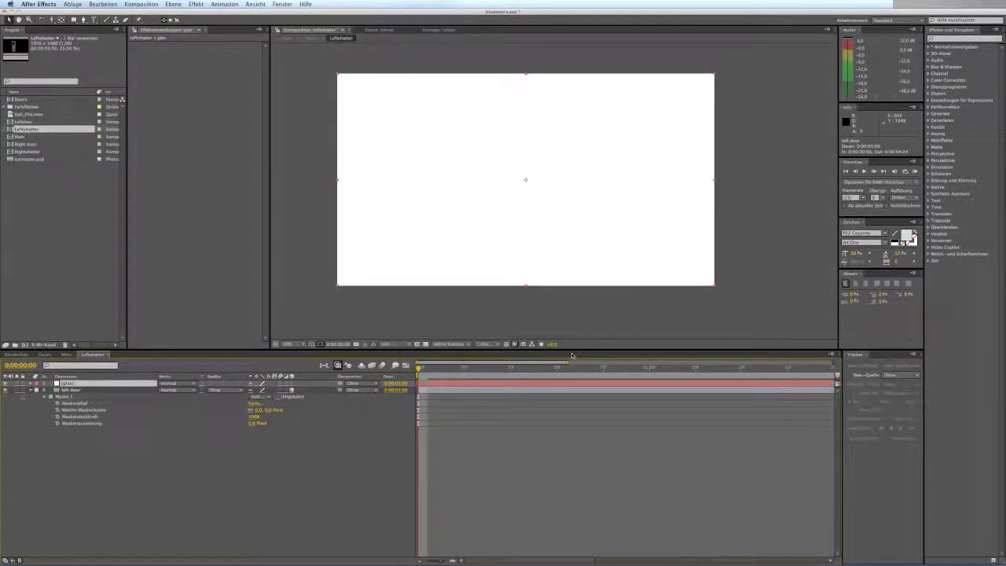
pyautogui.moveTo(101, 389); pyautogui.dragTo(296, 429)
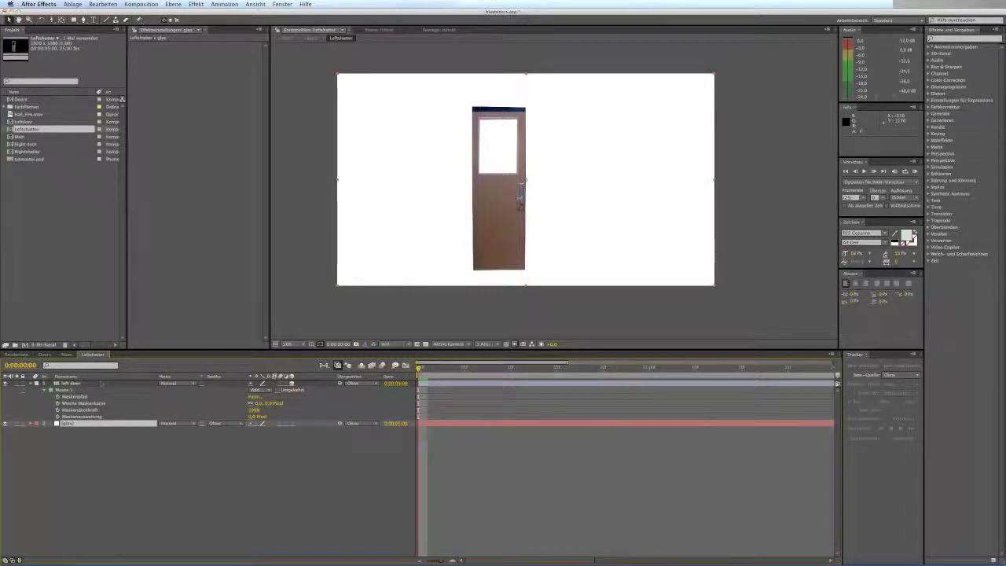
# Draw a closed four-point mask with the Pen tool on the glas solid, following the corners of the door's window opening.
pyautogui.click(93, 384)
pyautogui.scroll(1, 531, 136)
pyautogui.moveTo(513, 143); pyautogui.dragTo(579, 270)
pyautogui.click(77, 424)
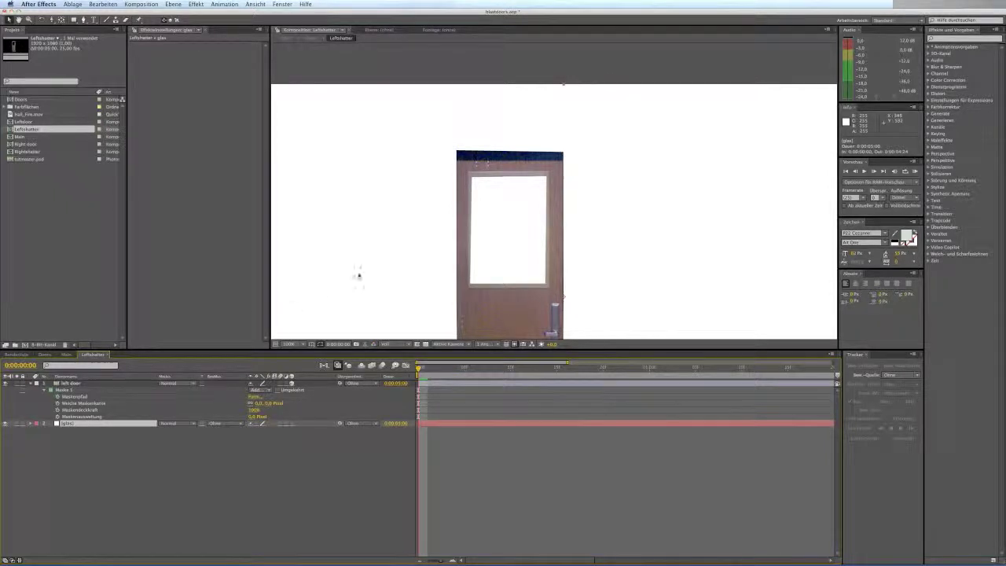
pyautogui.scroll(4, 472, 178)
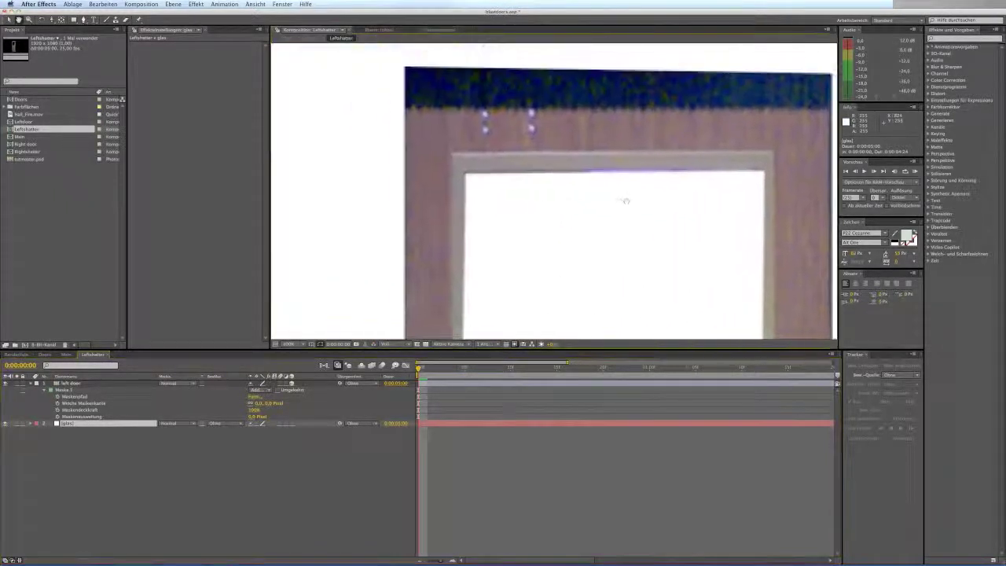
pyautogui.press('g')
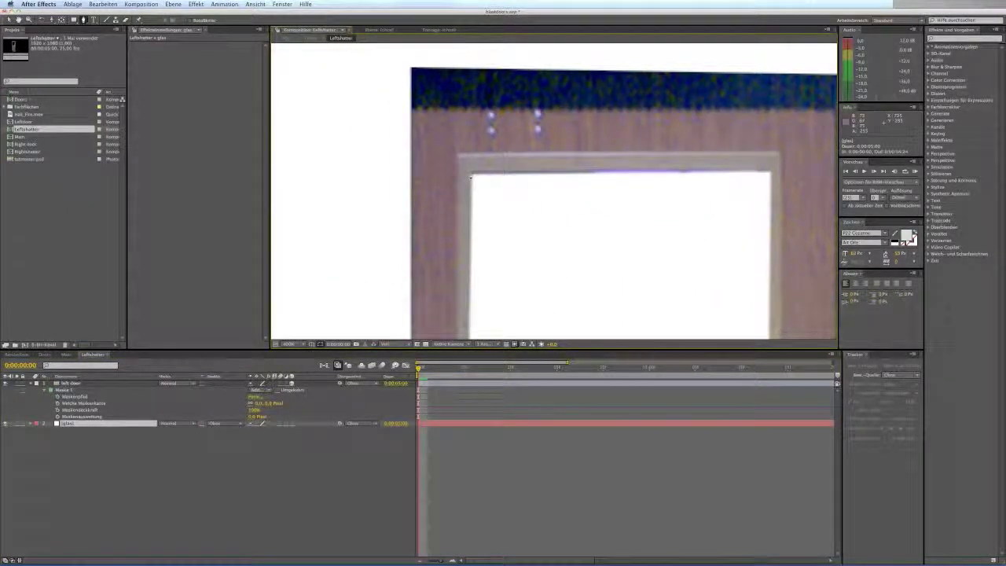
pyautogui.click(469, 178)
pyautogui.hscroll(5, 584, 209)
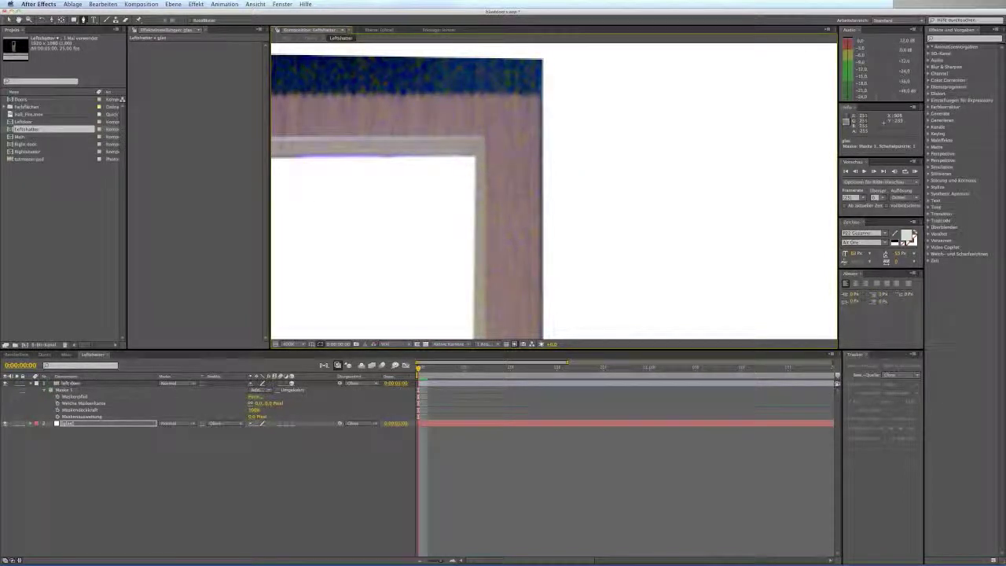
pyautogui.click(474, 160)
pyautogui.moveTo(443, 259); pyautogui.dragTo(478, 221)
pyautogui.scroll(-3, 477, 220)
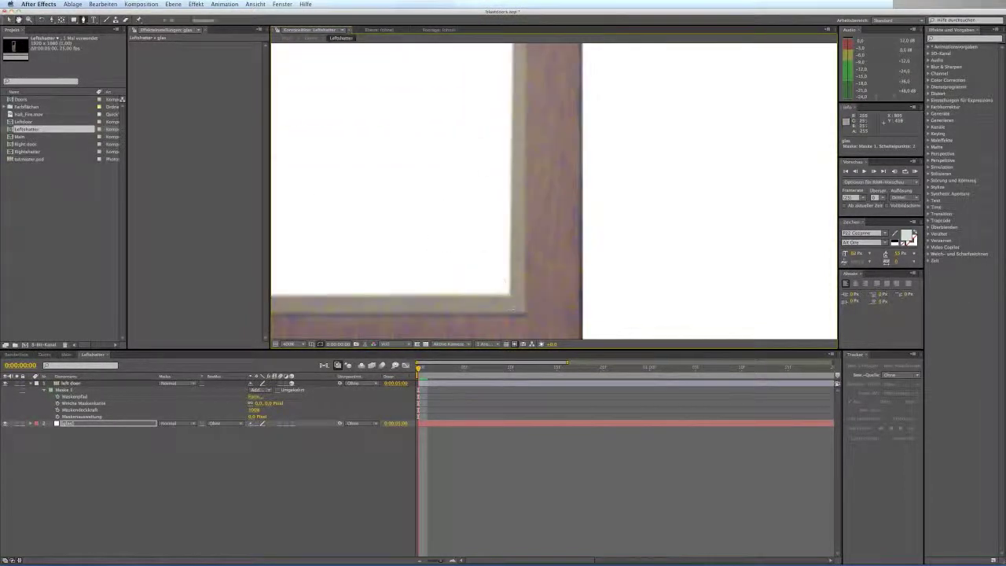
pyautogui.hscroll(3, 710, 279)
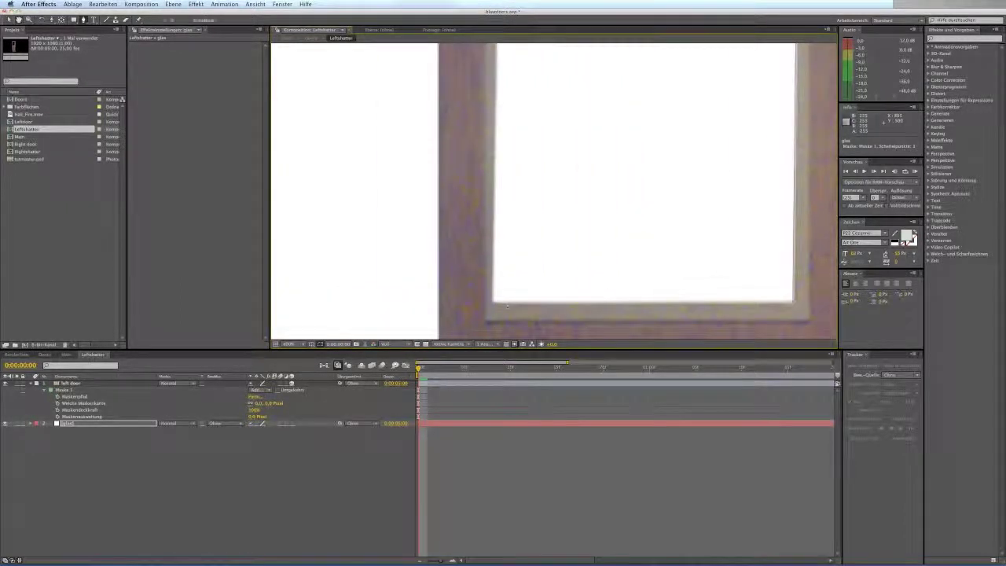
pyautogui.click(493, 302)
pyautogui.moveTo(511, 84); pyautogui.dragTo(487, 350)
pyautogui.scroll(5, 498, 253)
pyautogui.moveTo(620, 281); pyautogui.dragTo(512, 130)
pyautogui.scroll(-2, 492, 220)
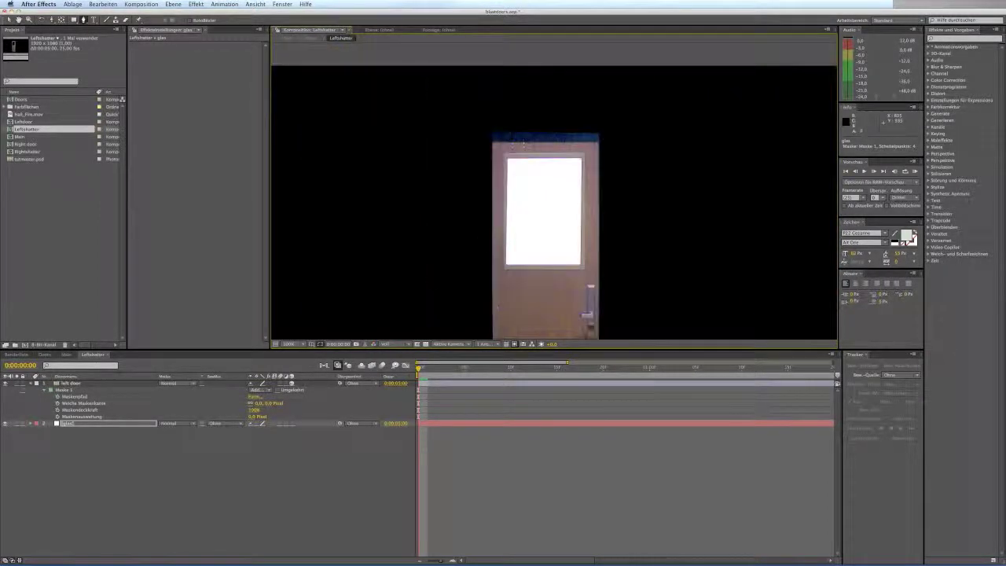
# Hide the left door layer and collapse its mask properties.
pyautogui.click(229, 510)
pyautogui.click(4, 382)
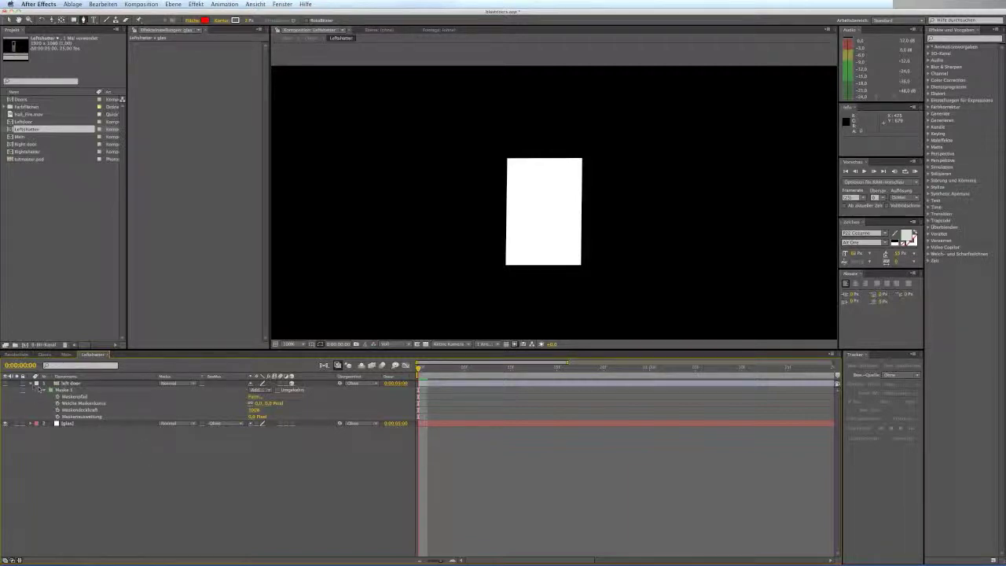
pyautogui.click(31, 383)
# Find the Zertrümmern (Shatter) effect and apply it to the glas layer.
pyautogui.click(69, 390)
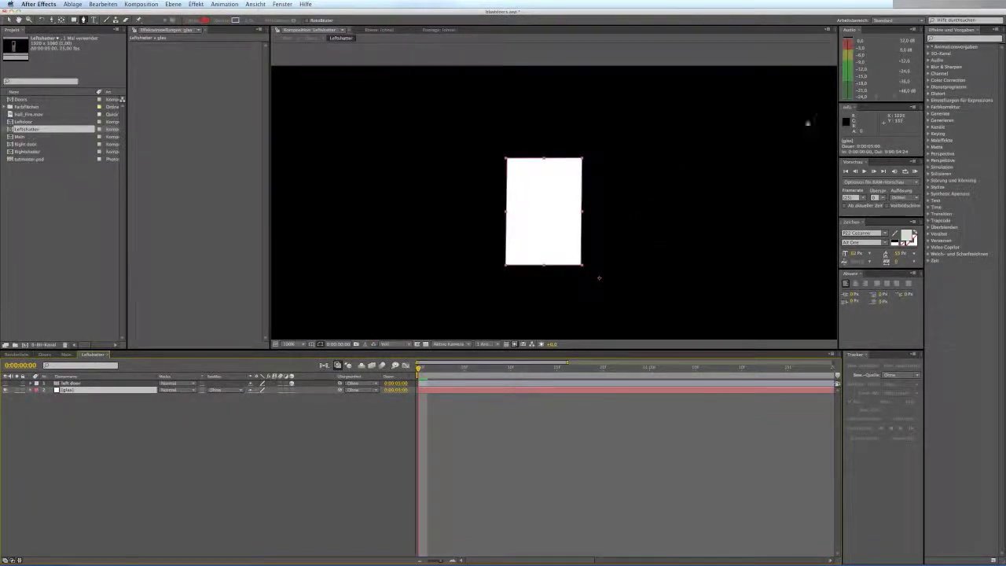
pyautogui.click(944, 37)
pyautogui.write('zers')
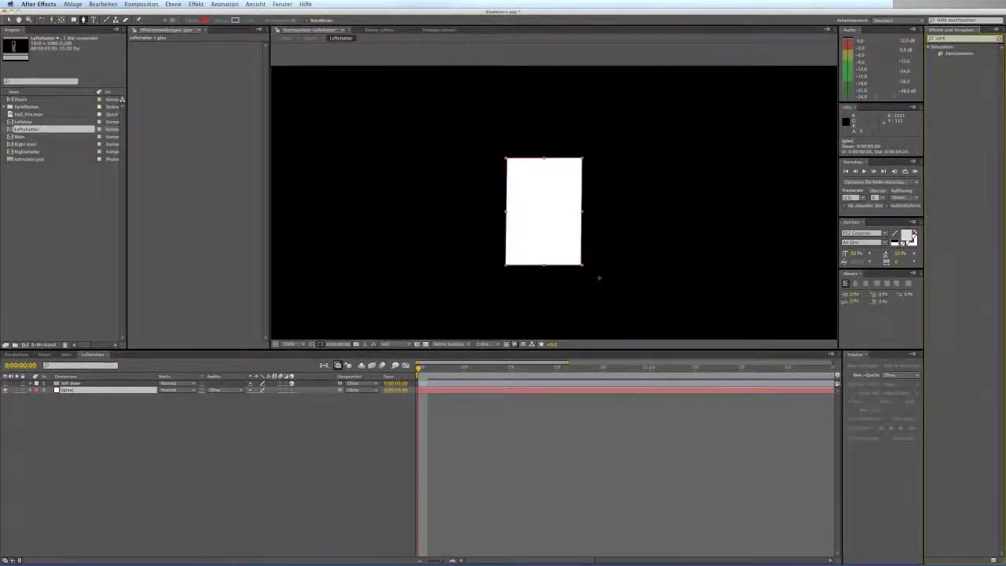
pyautogui.click(952, 54)
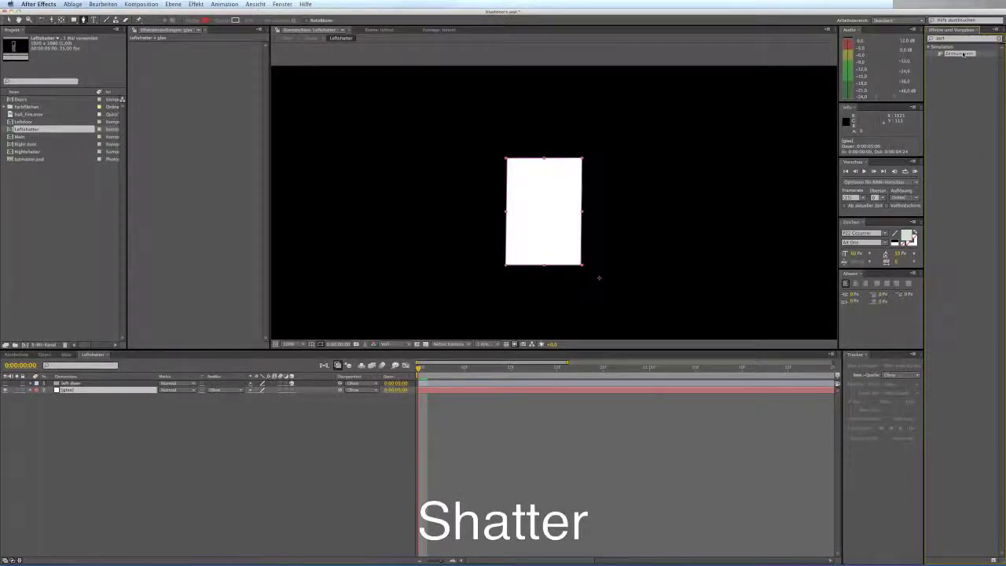
pyautogui.doubleClick(963, 54)
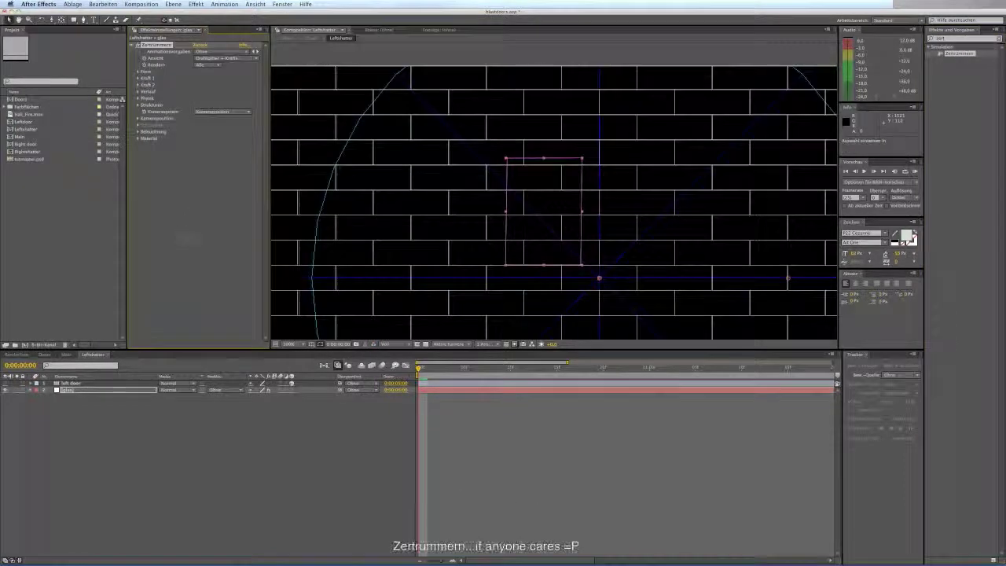
# Set the Shatter effect's view to Gerendert (Rendered) for the glas layer.
pyautogui.scroll(-1, 410, 292)
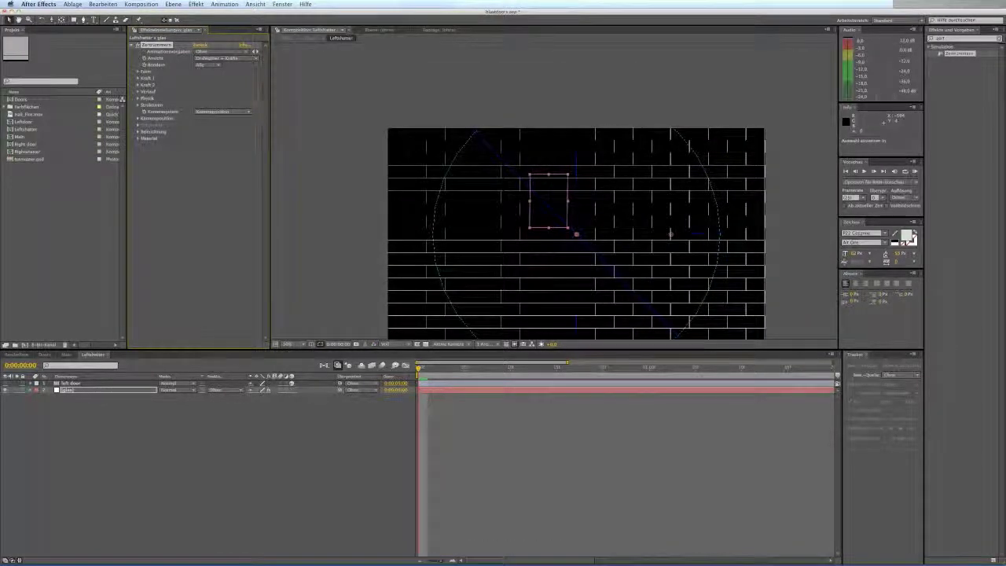
pyautogui.click(232, 58)
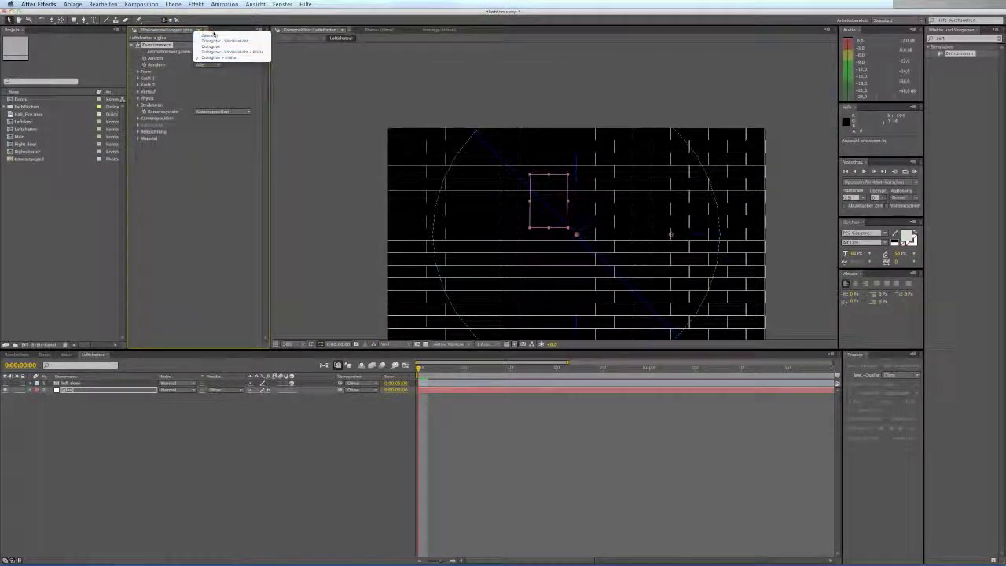
pyautogui.click(212, 35)
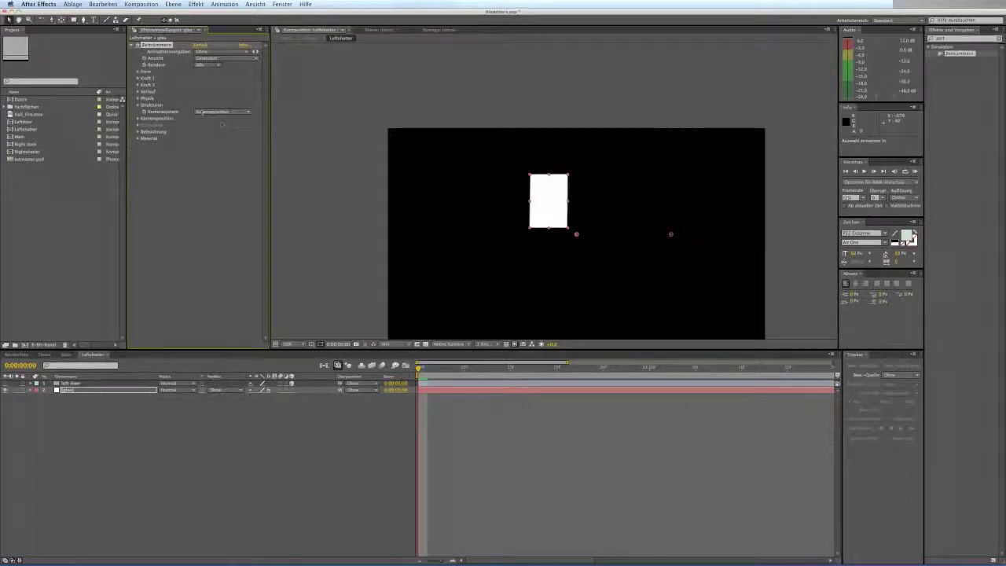
# Set the Shatter shape to the Glas pattern with 150 repetitions and an extrusion depth of 0.05.
pyautogui.click(138, 72)
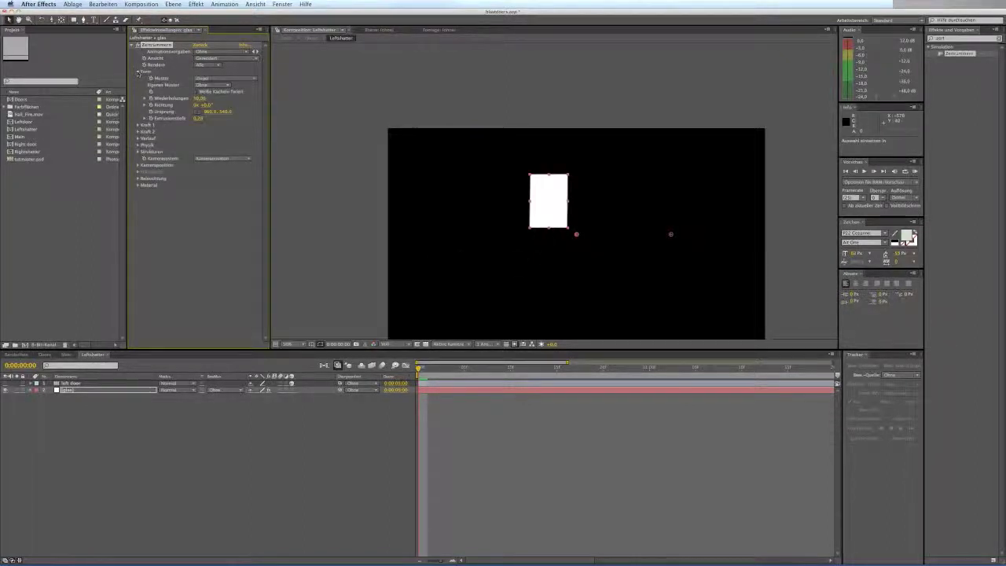
pyautogui.click(215, 80)
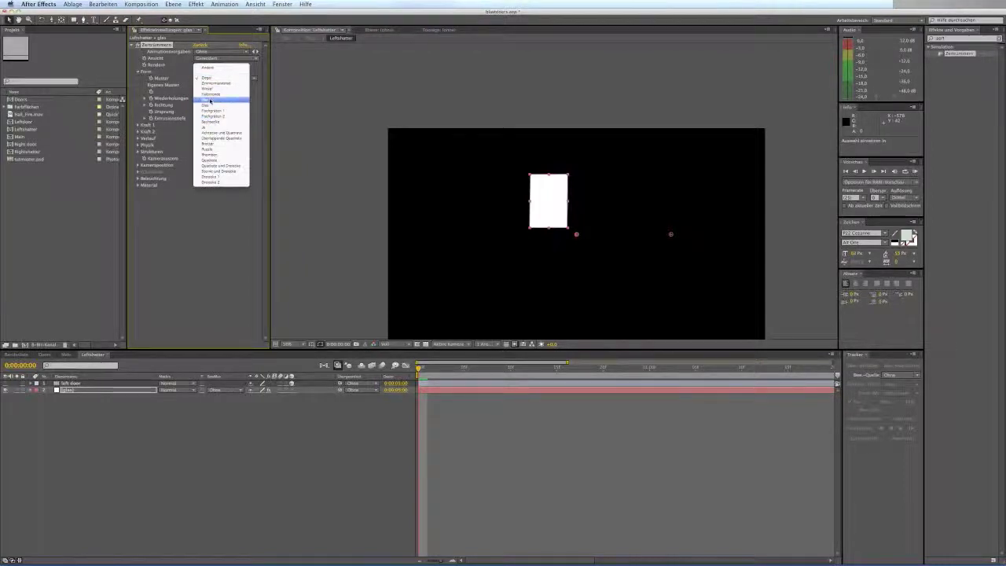
pyautogui.click(209, 102)
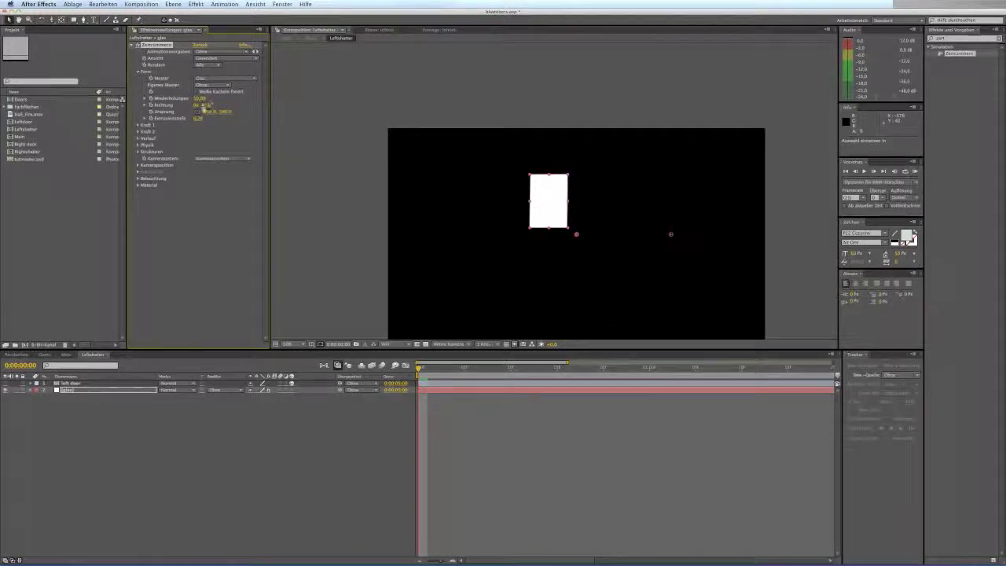
pyautogui.click(201, 99)
pyautogui.write('150')
pyautogui.press('Return')
pyautogui.click(199, 118)
pyautogui.press('Return')
# Scrub through the first frames to preview the glass shattering and return to the start of the composition.
pyautogui.moveTo(419, 368); pyautogui.dragTo(509, 375)
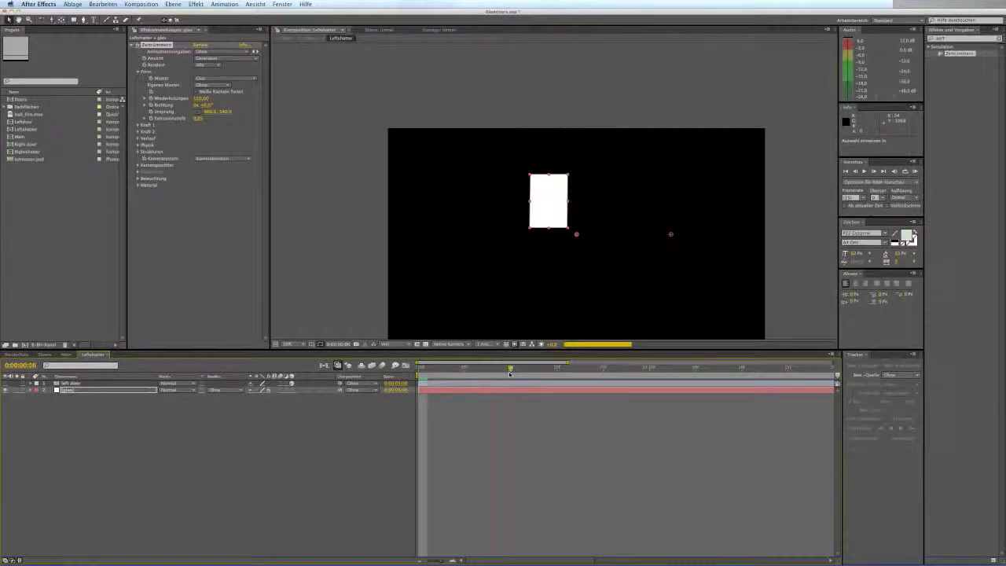
pyautogui.moveTo(509, 374); pyautogui.dragTo(547, 374)
pyautogui.press('Home')
# Center the composition in the viewer and lower its preview resolution to Halb (Half).
pyautogui.moveTo(568, 286); pyautogui.dragTo(527, 227)
pyautogui.click(384, 344)
pyautogui.click(396, 370)
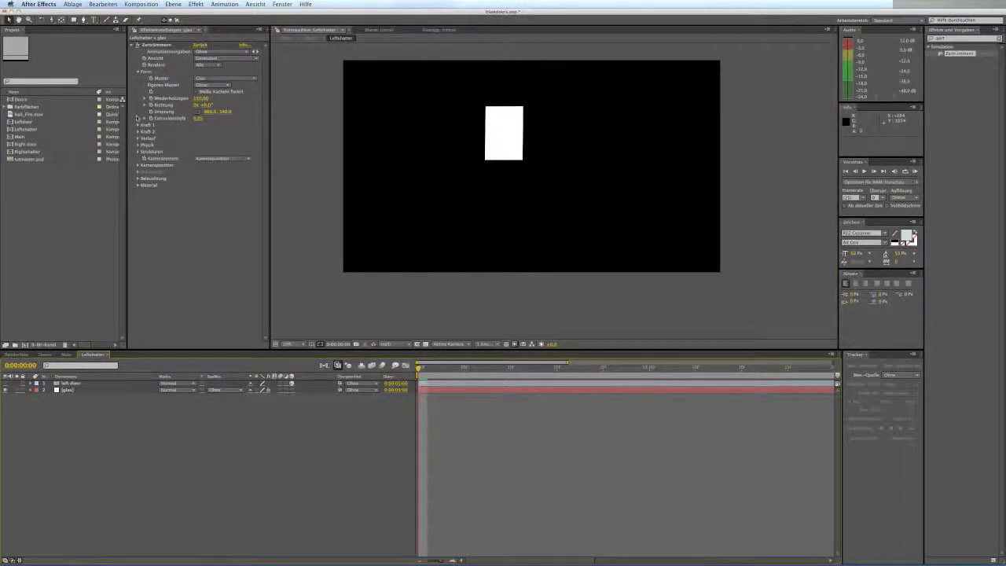
# Place the Kraft 1 (Force 1) position just below the glass pane's lower right corner, at about 886, 552.
pyautogui.click(138, 124)
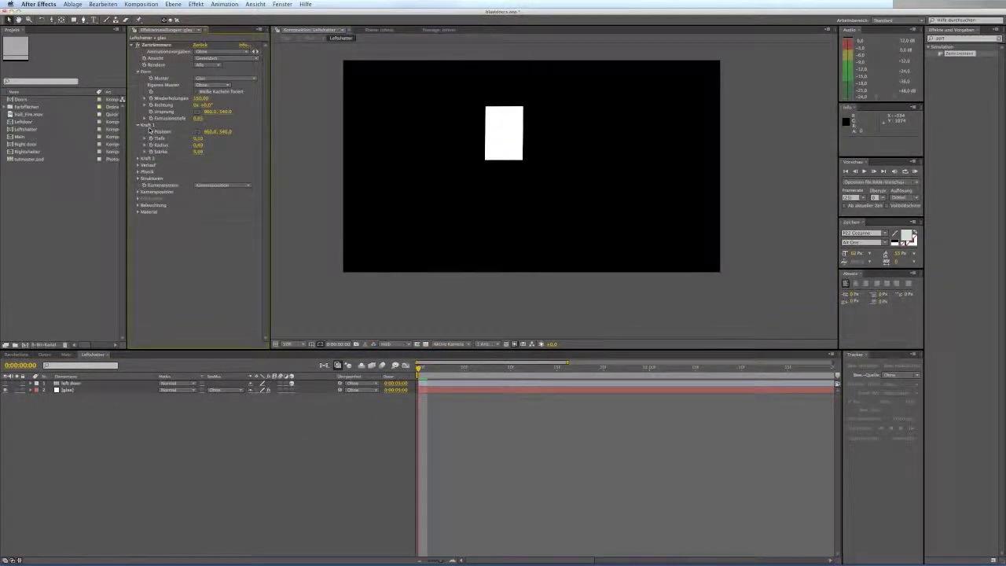
pyautogui.click(198, 132)
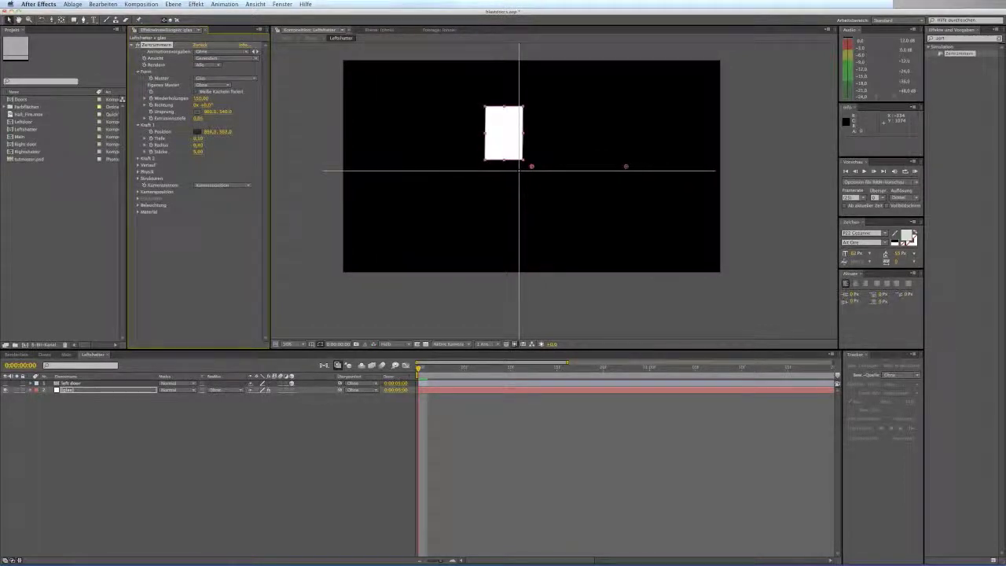
pyautogui.click(516, 168)
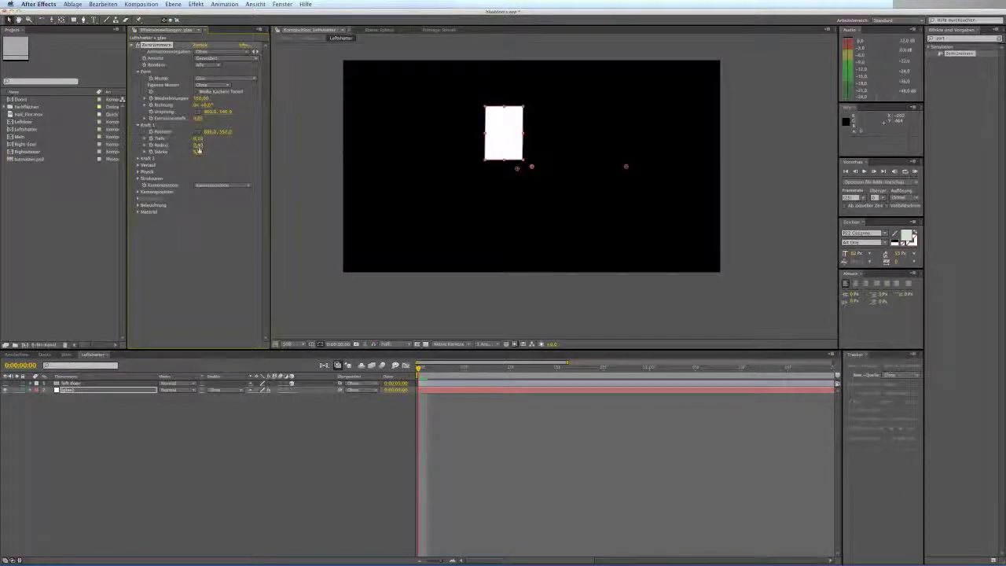
# Adjust the Radius and Tiefe (Depth) values of Kraft 1 in the glass layer's Shatter effect.
pyautogui.click(199, 145)
pyautogui.write('0,7')
pyautogui.press('Return')
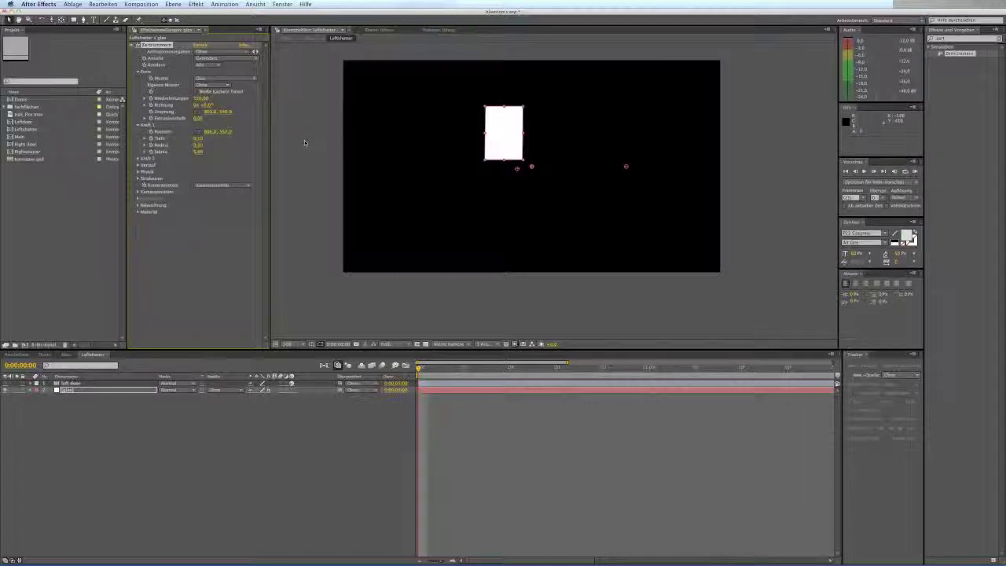
pyautogui.click(198, 139)
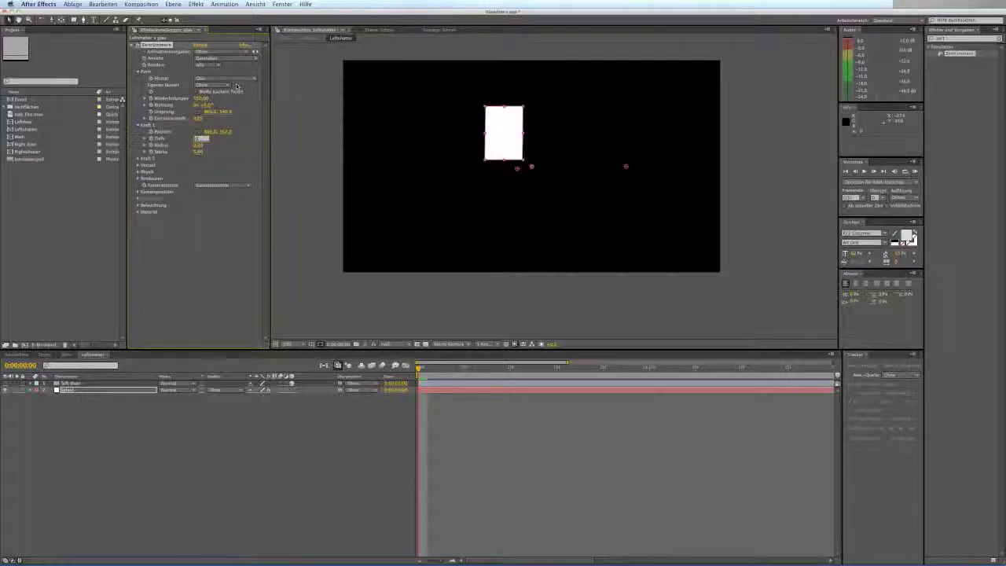
pyautogui.press('Return')
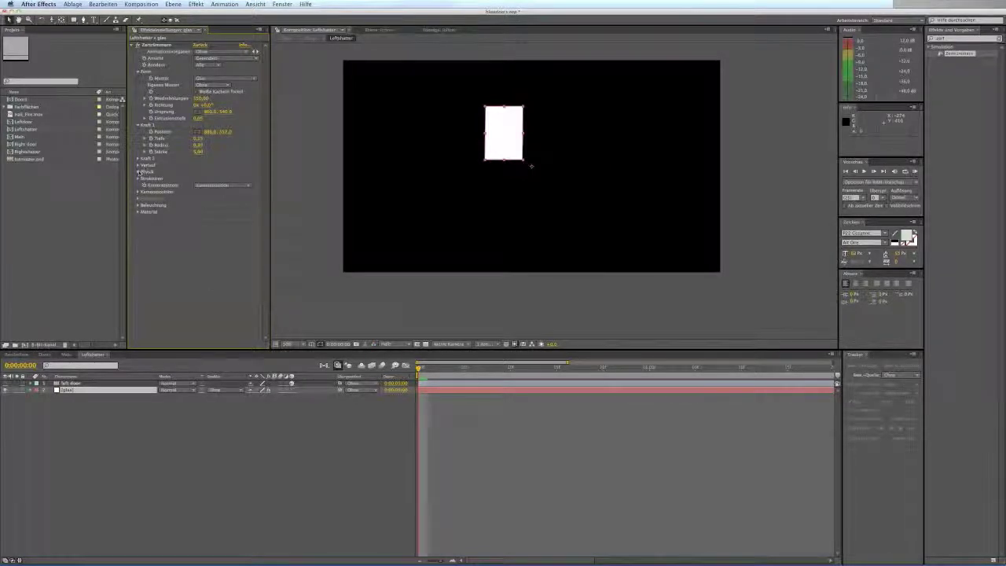
# Set the Shatter effect's Physik rotation speed to 0.1 and its Schwerkraft (Gravity) to 3.
pyautogui.click(138, 171)
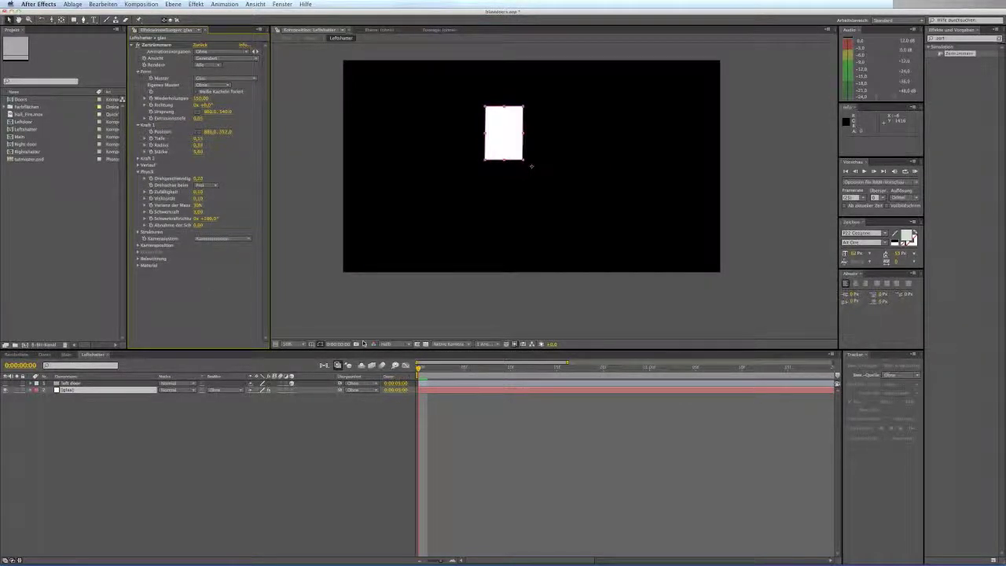
pyautogui.click(200, 179)
pyautogui.write('0,1')
pyautogui.press('Return')
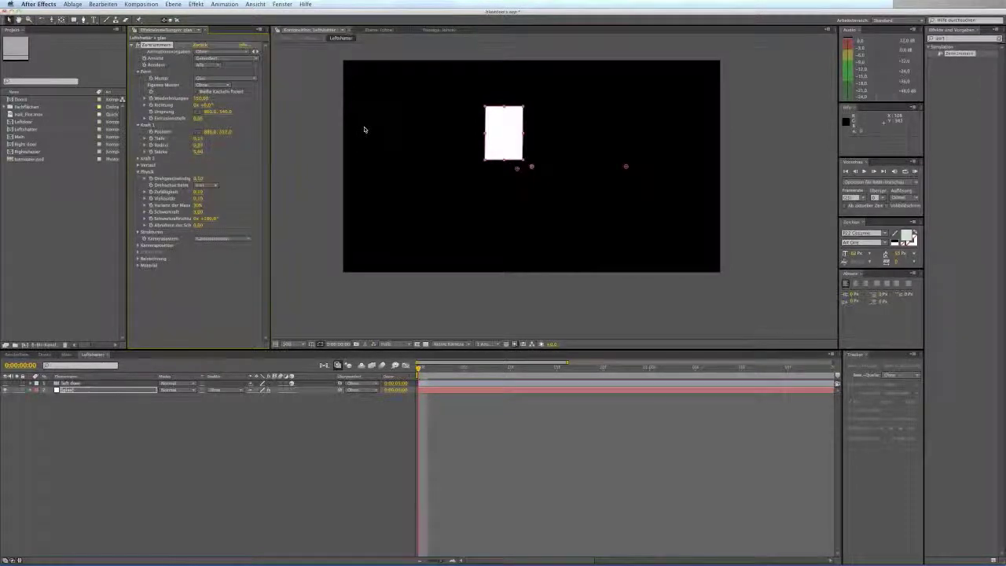
pyautogui.click(198, 212)
pyautogui.write('3')
pyautogui.press('Return')
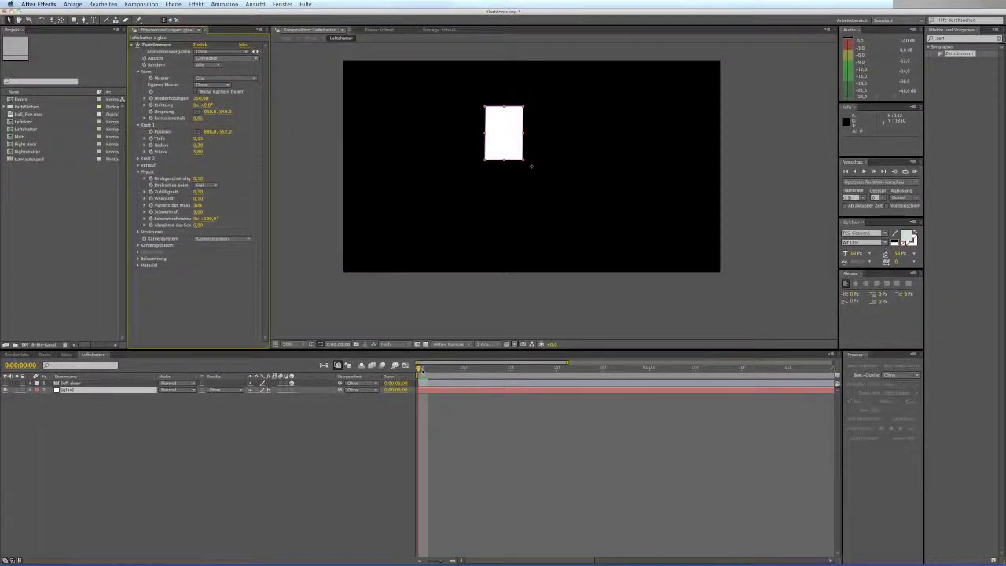
# Scrub to frame 5 to preview the shattering glass and return to the start of the composition.
pyautogui.moveTo(423, 372); pyautogui.dragTo(466, 372)
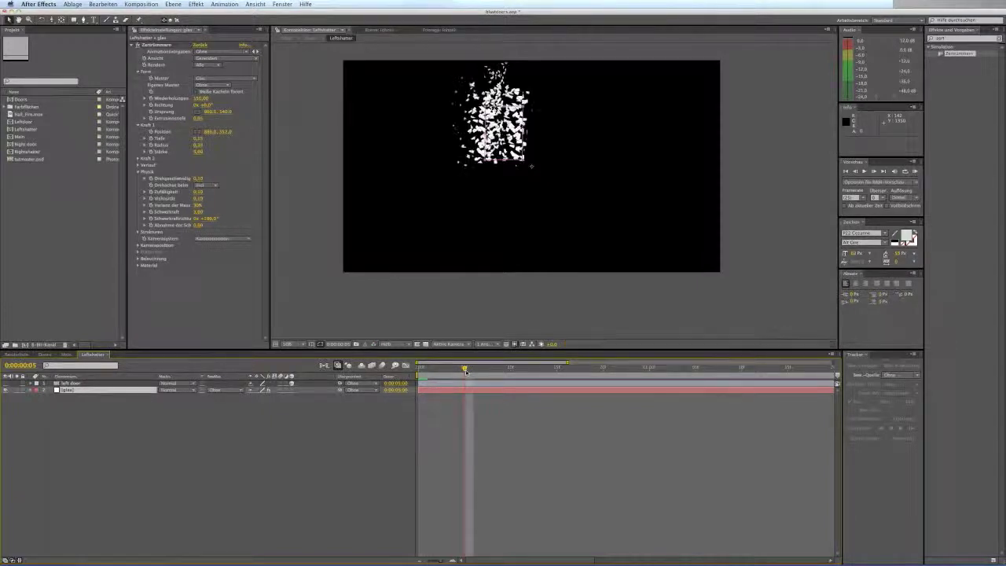
pyautogui.moveTo(466, 371); pyautogui.dragTo(420, 373)
pyautogui.press('Home')
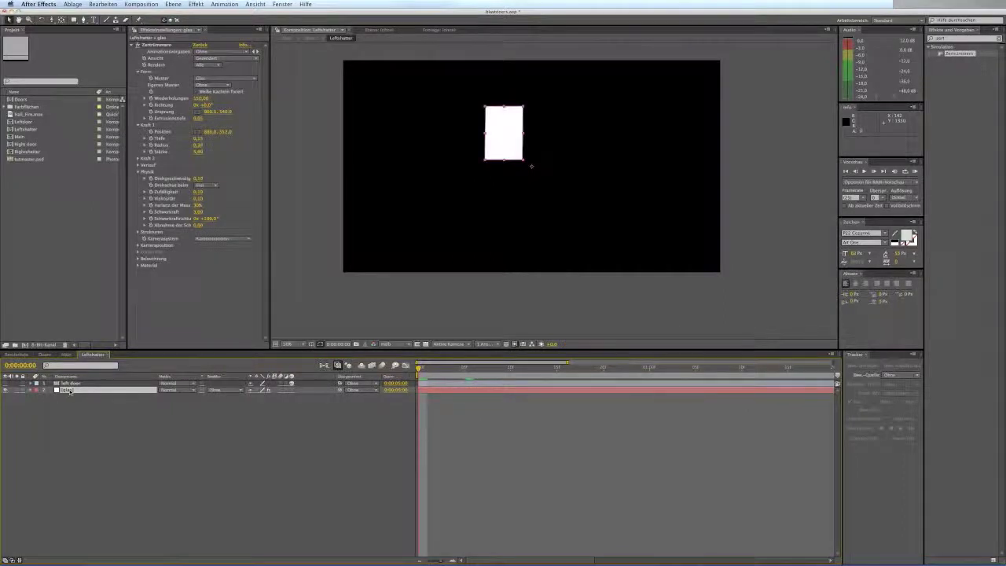
# Show the Doors composition and reorder the open timelines so that Main comes before Doors.
pyautogui.click(69, 391)
pyautogui.click(45, 355)
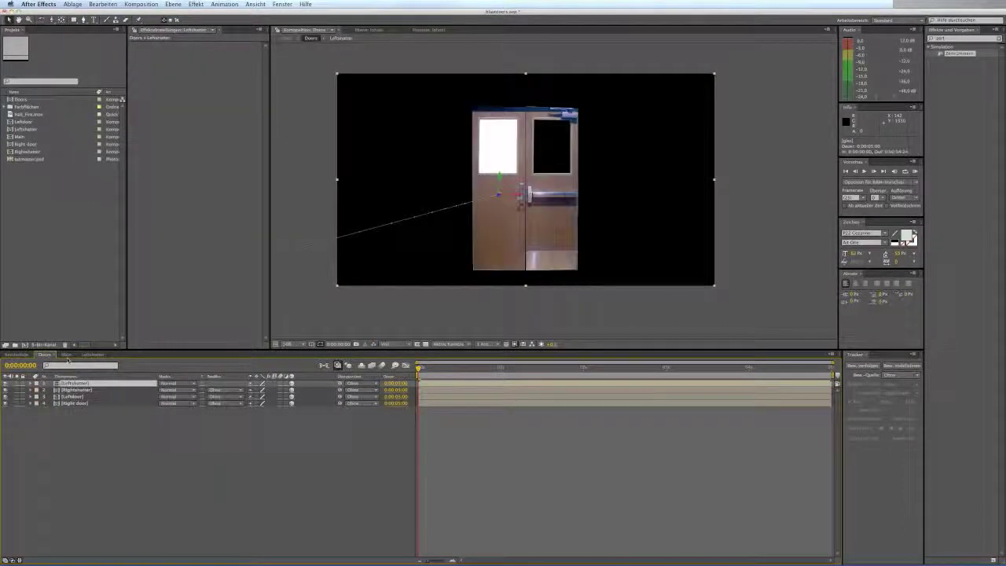
pyautogui.moveTo(67, 356); pyautogui.dragTo(45, 356)
pyautogui.click(67, 356)
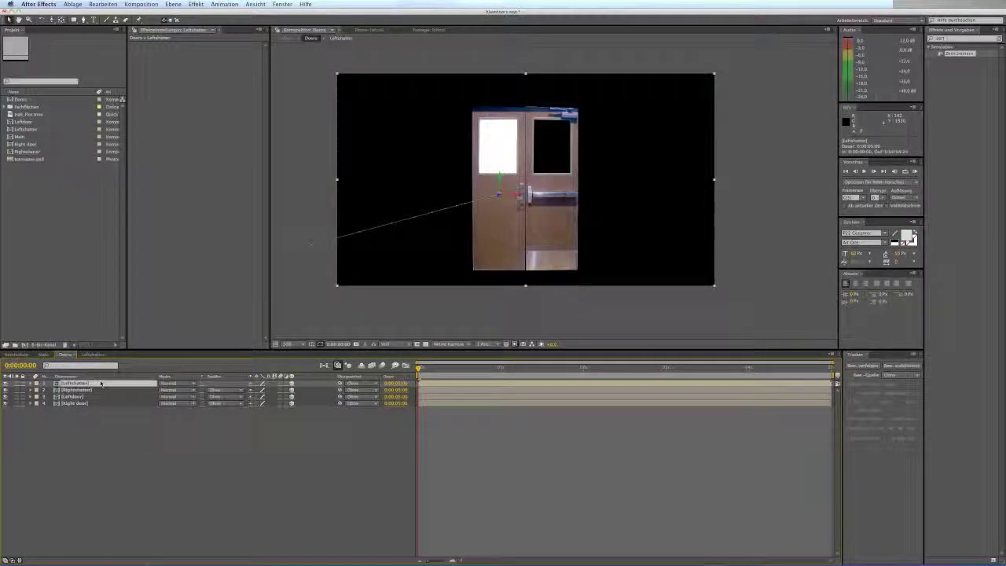
# Set the opacity of the Leftshatter layer in the Doors composition to 25%.
pyautogui.press('t')
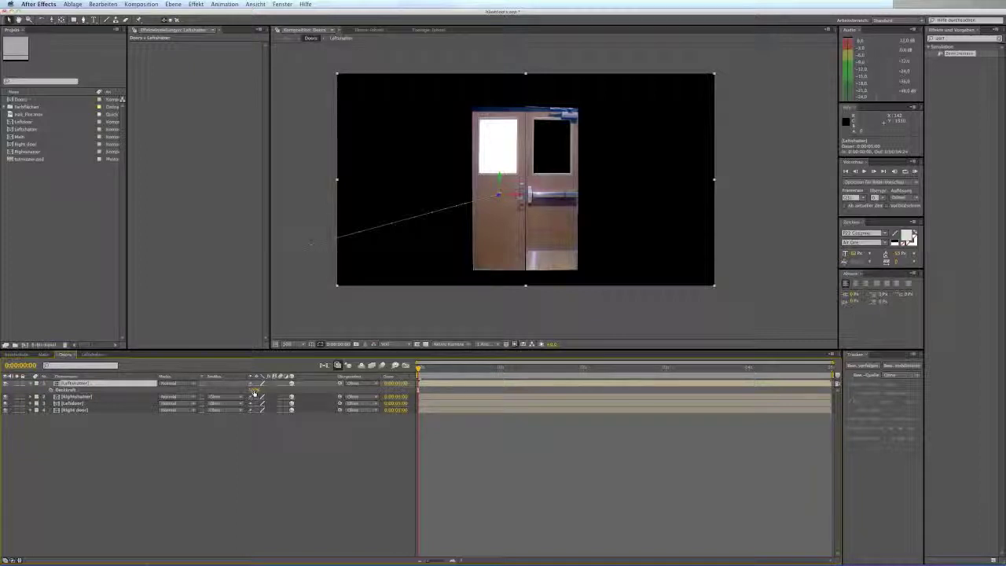
pyautogui.moveTo(254, 392); pyautogui.dragTo(236, 391)
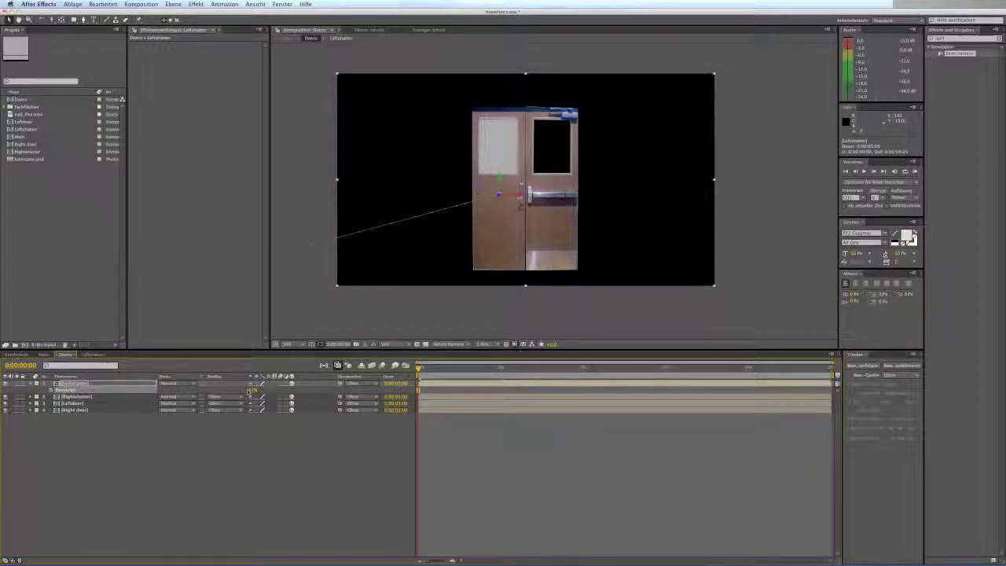
pyautogui.click(252, 389)
pyautogui.write('25')
pyautogui.press('Return')
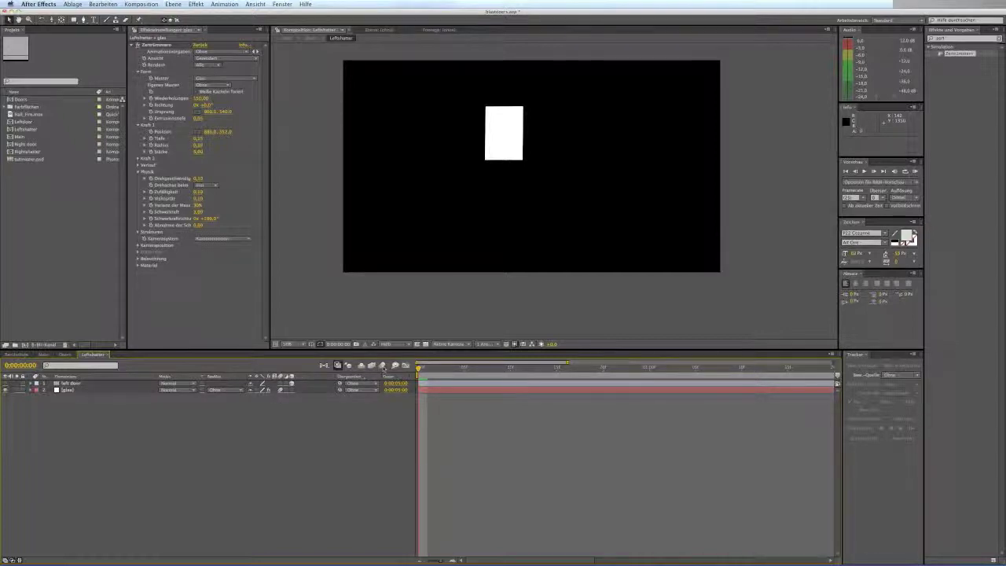
# Enable motion blur for the Leftshatter composition and return to the start of the Doors composition.
pyautogui.click(382, 366)
pyautogui.click(66, 355)
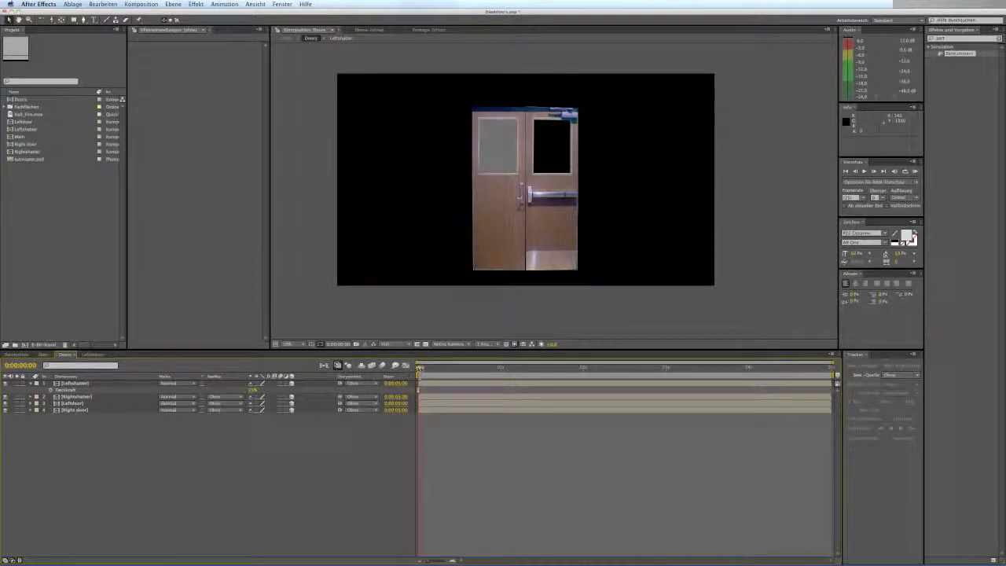
pyautogui.moveTo(420, 368)
pyautogui.mouseDown()
pyautogui.moveTo(469, 368)
pyautogui.moveTo(392, 381)
pyautogui.mouseUp()
# Reopen the Leftshatter composition and increase the Stärke (Strength) of Kraft 1 in the glass's Shatter effect.
pyautogui.click(79, 384)
pyautogui.doubleClick(82, 385)
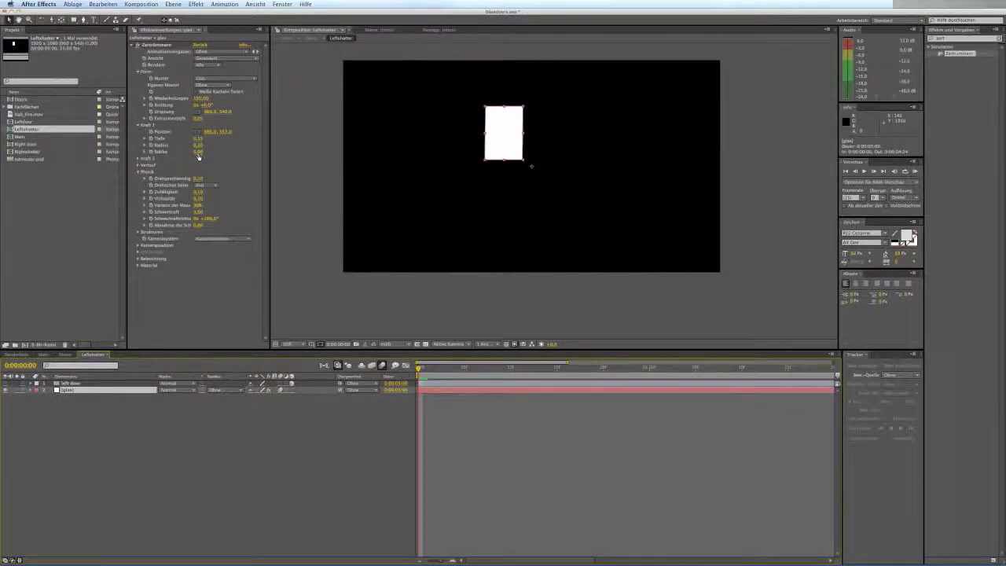
pyautogui.click(198, 153)
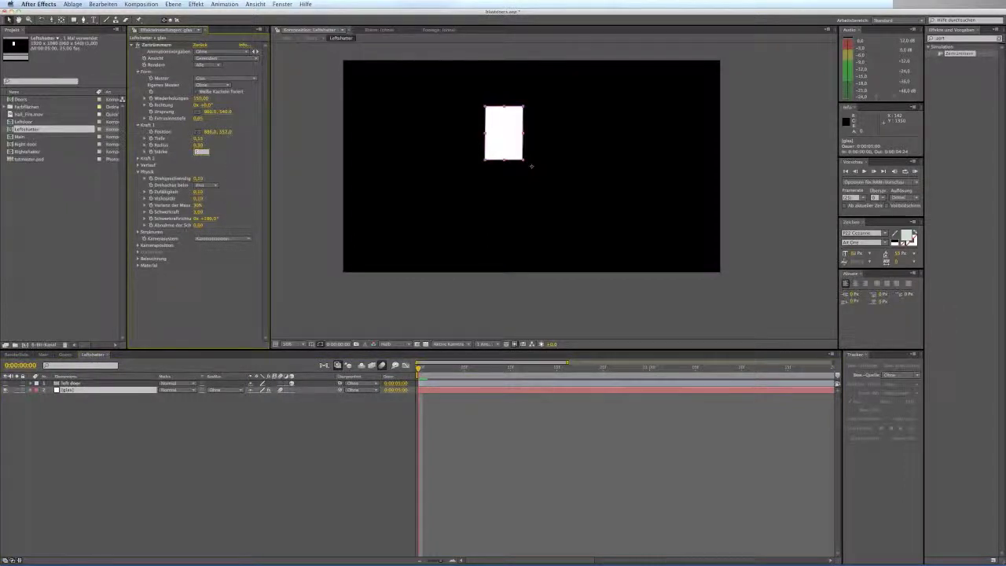
pyautogui.write('6')
pyautogui.press('Return')
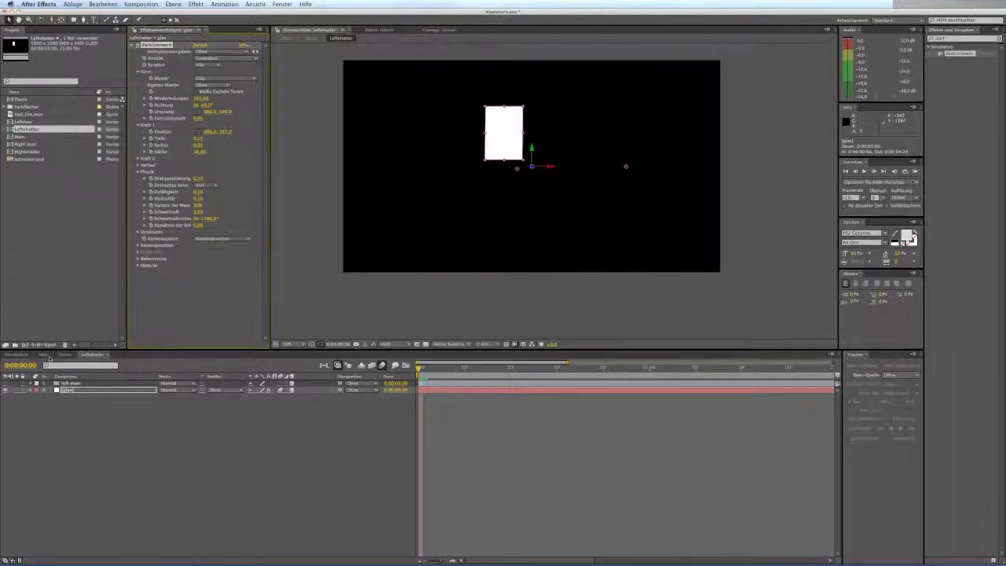
# Check the glass pane in the Main and Doors compositions, ending at the start of Doors.
pyautogui.click(44, 354)
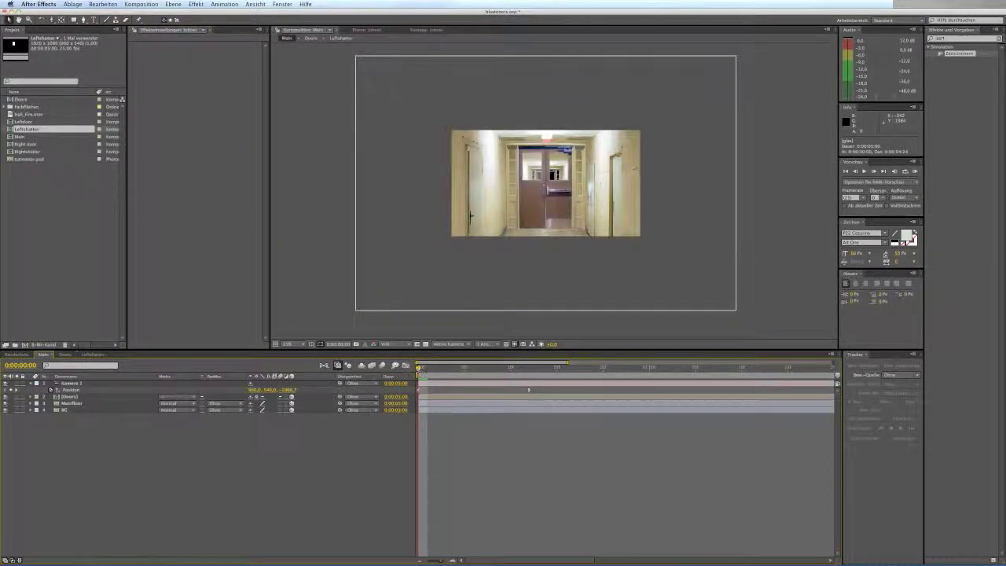
pyautogui.click(66, 354)
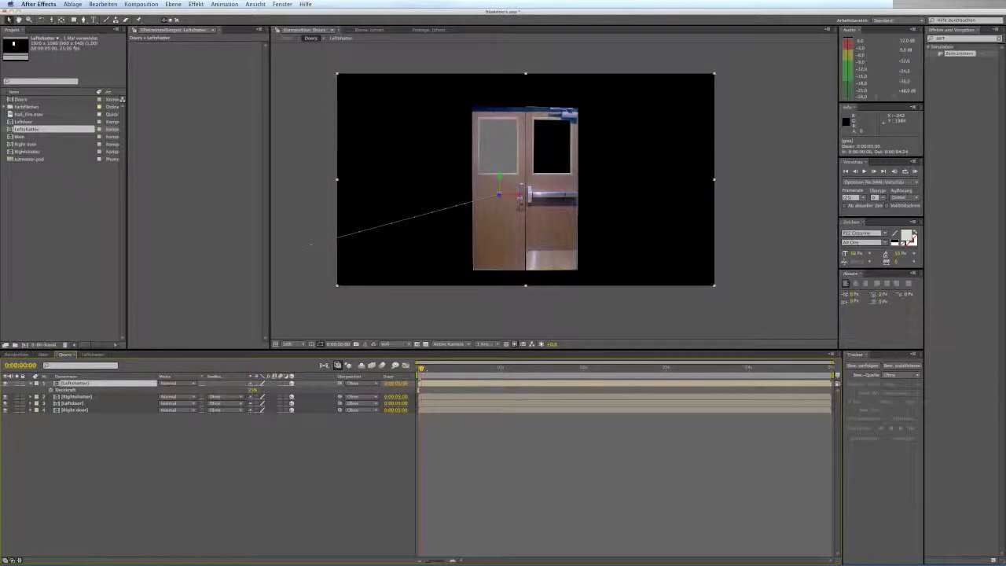
pyautogui.moveTo(434, 373); pyautogui.dragTo(397, 385)
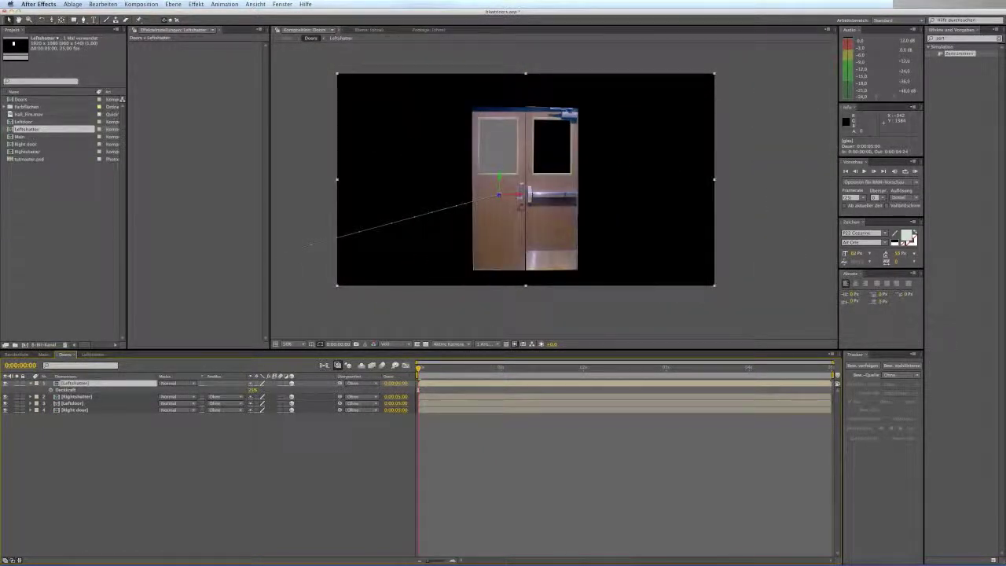
# In the Rightshatter composition, add a white solid named glas beneath the right door layer and make it a 3D layer.
pyautogui.click(77, 397)
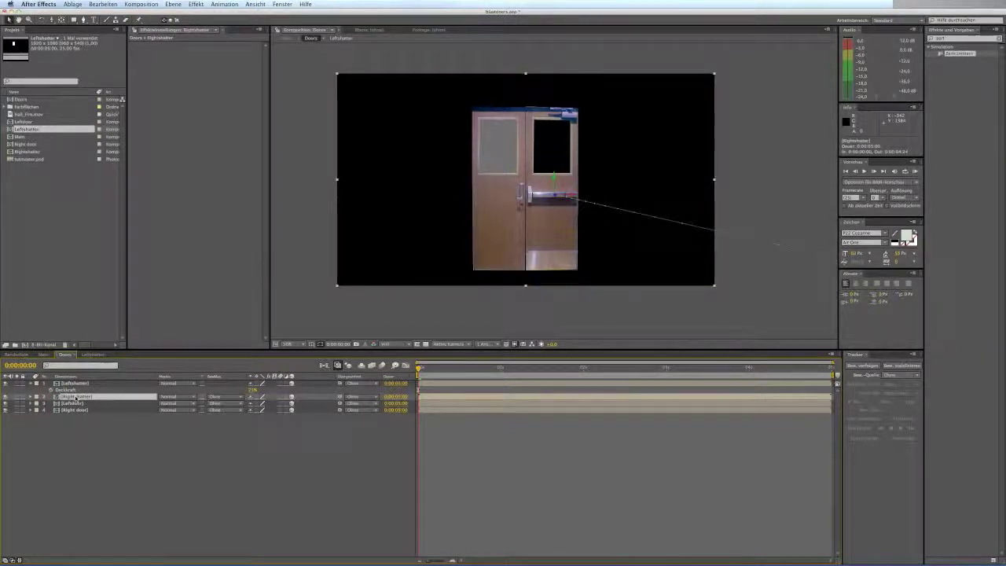
pyautogui.doubleClick(76, 397)
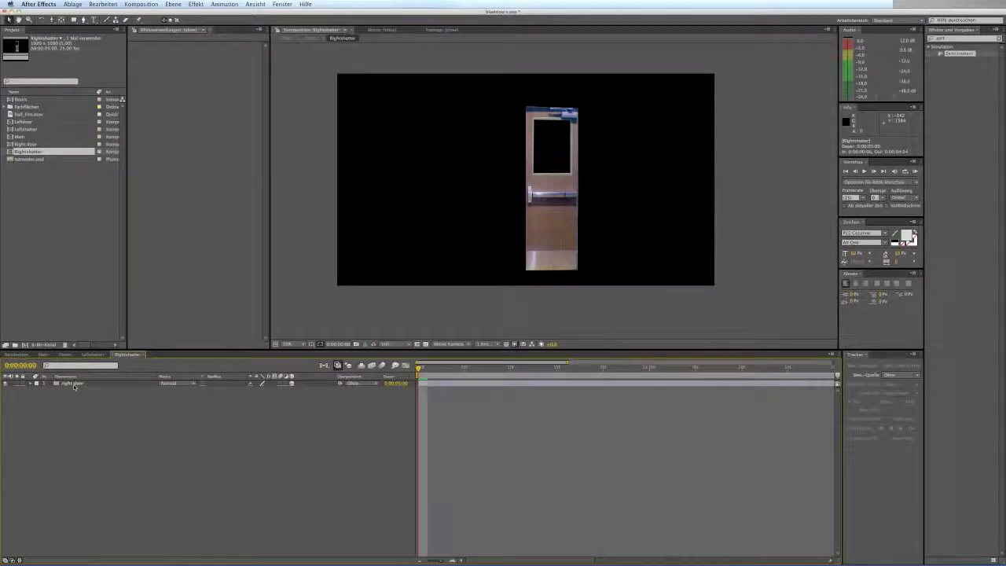
pyautogui.click(73, 384)
pyautogui.click(120, 453)
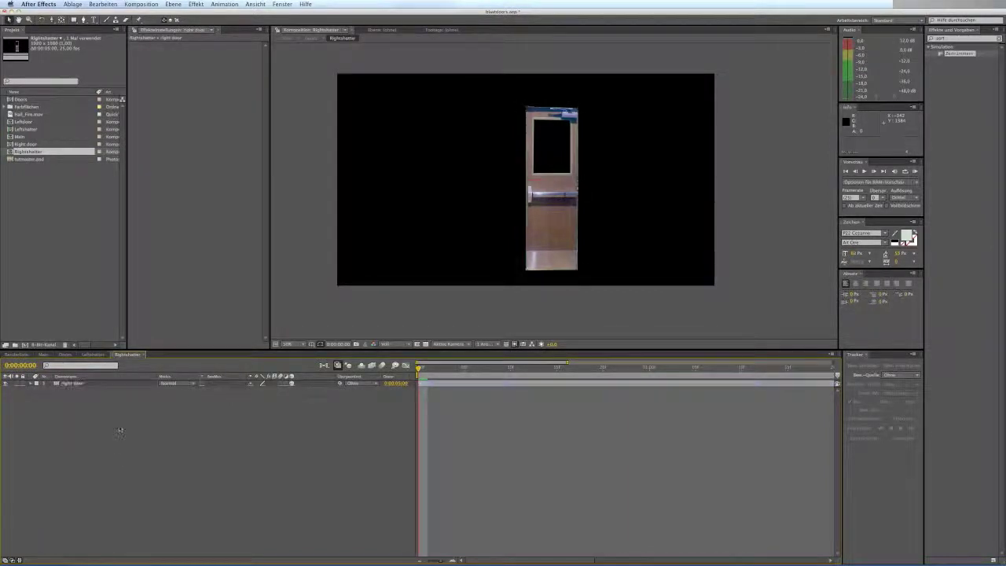
pyautogui.press('super+y')
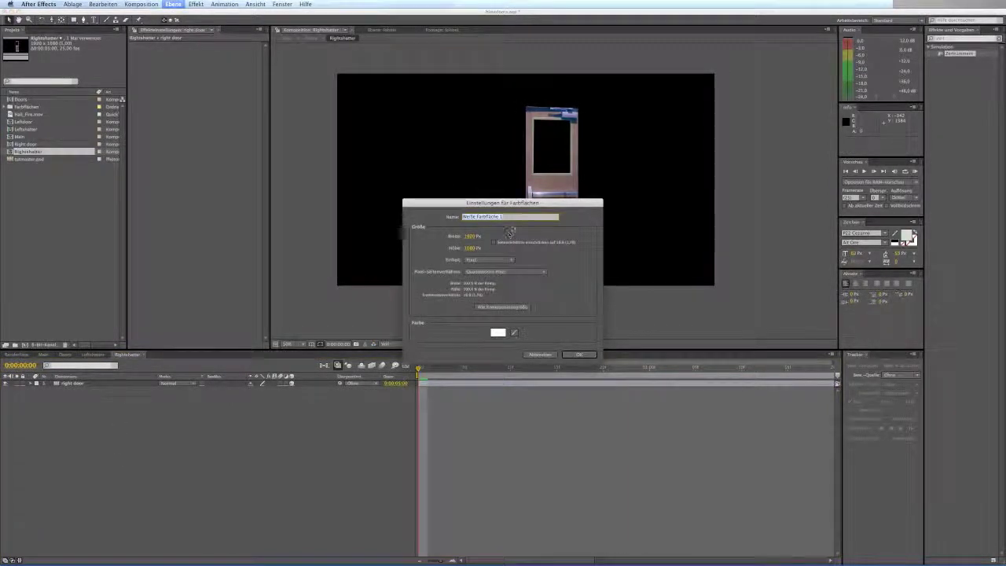
pyautogui.write('glas')
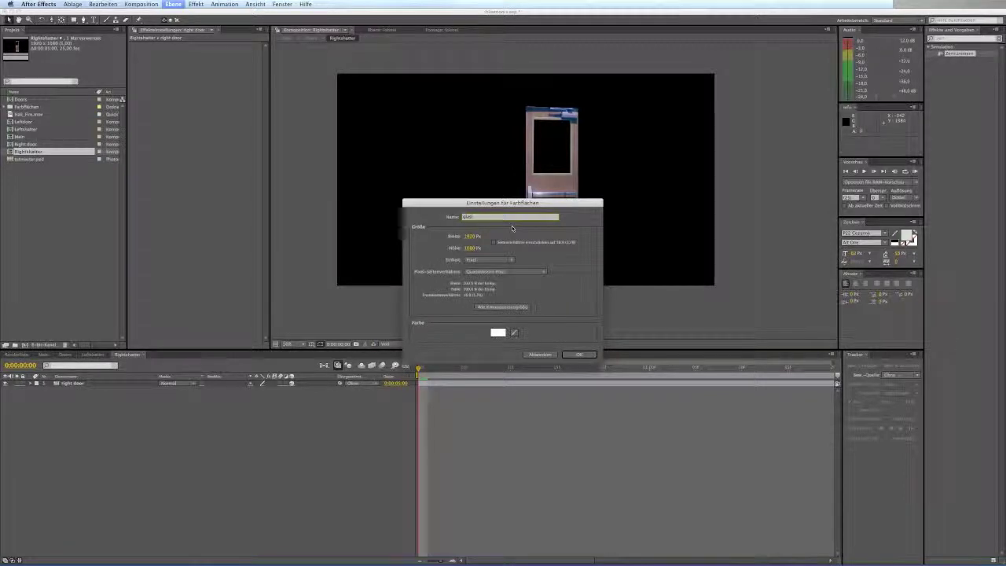
pyautogui.click(579, 354)
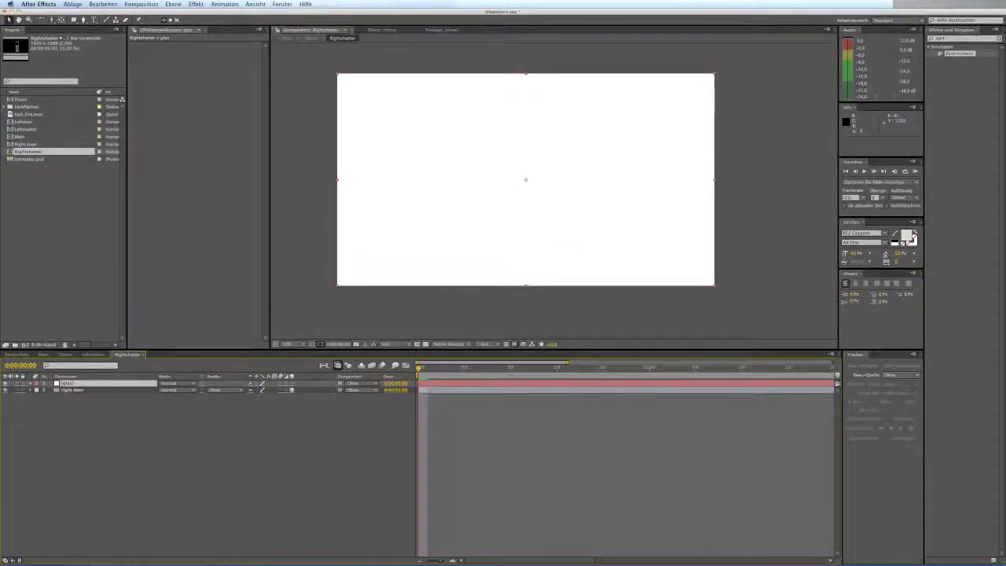
pyautogui.moveTo(115, 383); pyautogui.dragTo(117, 394)
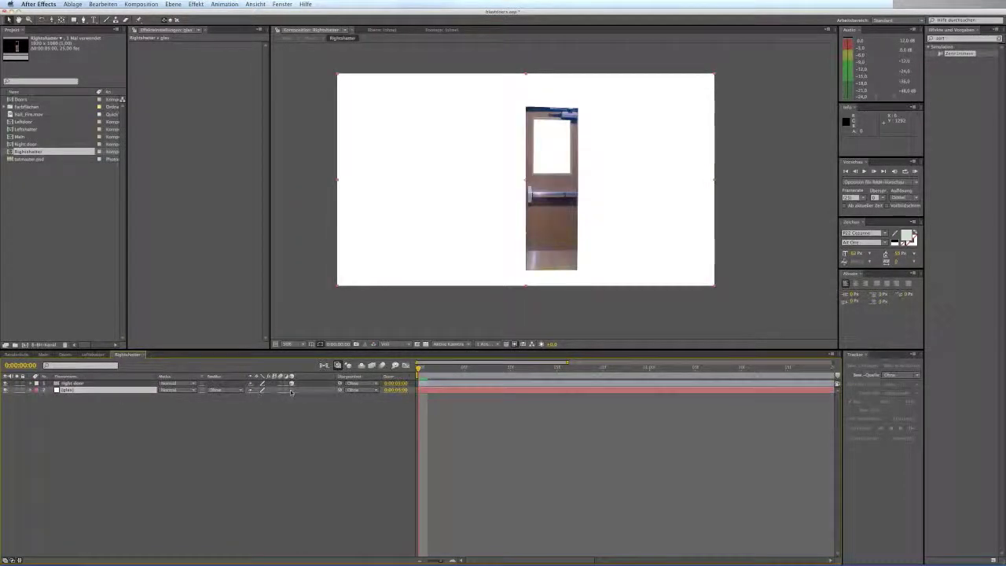
pyautogui.click(291, 389)
# Draw a closed four-point Pen mask on the right door layer along the edges of its window opening.
pyautogui.click(73, 383)
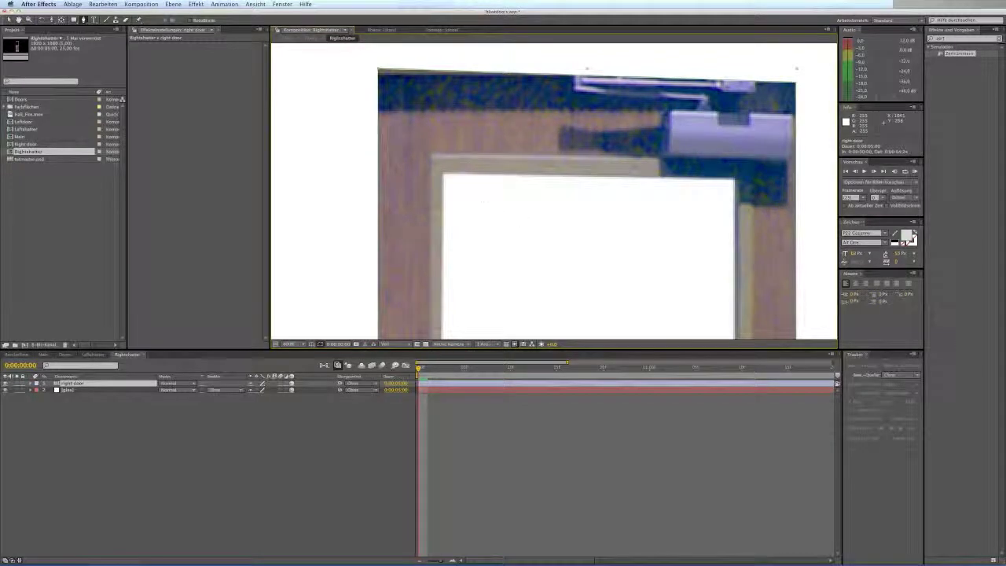
pyautogui.click(442, 177)
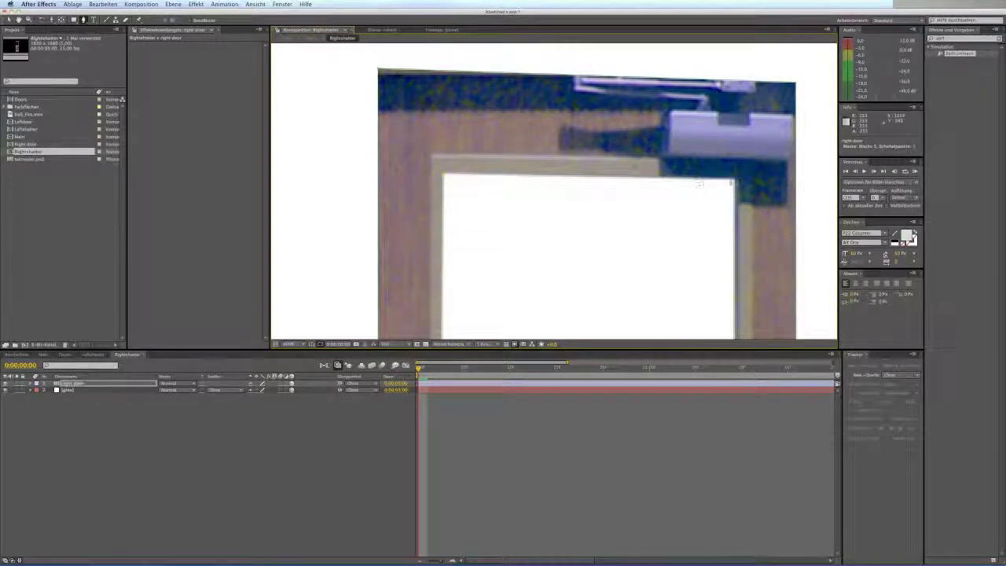
pyautogui.moveTo(749, 318); pyautogui.dragTo(697, 59)
pyautogui.moveTo(673, 337); pyautogui.dragTo(648, 146)
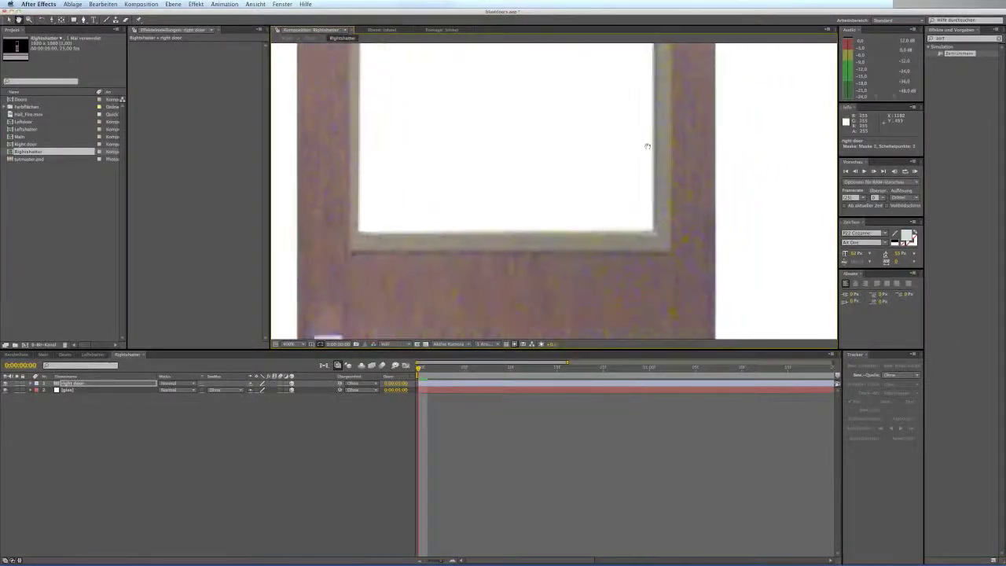
pyautogui.click(654, 232)
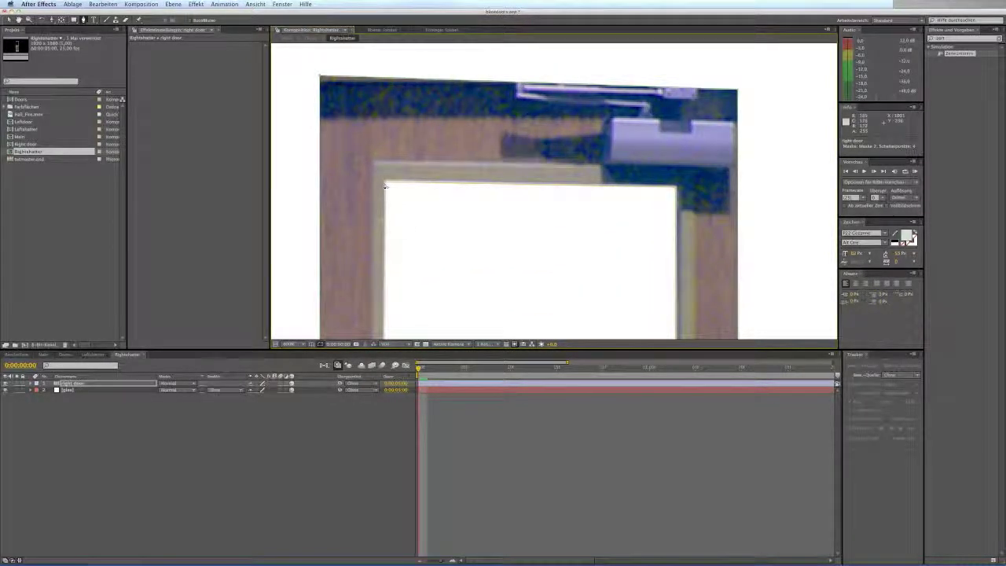
pyautogui.click(385, 186)
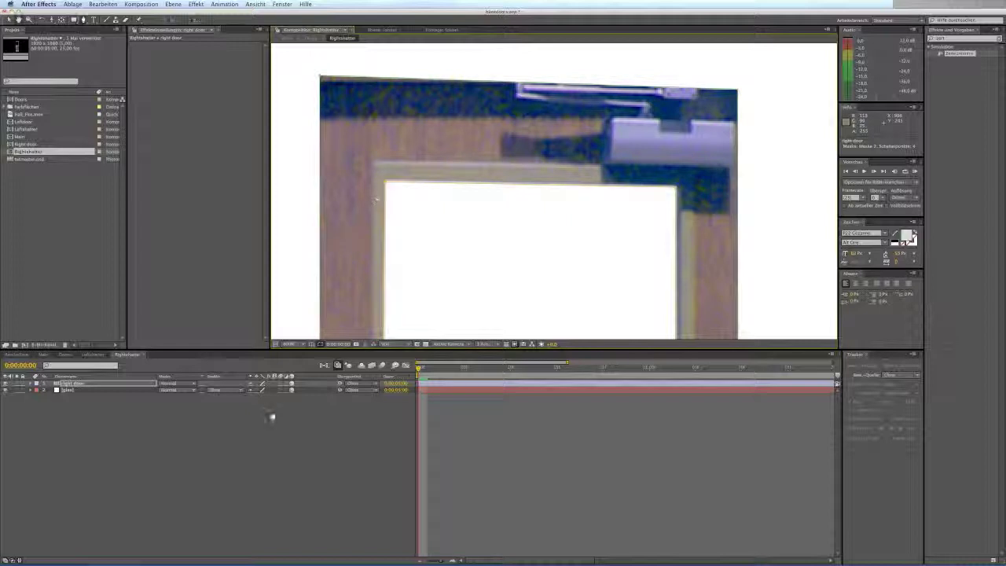
# Hide the right door layer and bring the whole Rightshatter composition into view.
pyautogui.click(5, 383)
pyautogui.click(48, 424)
pyautogui.scroll(-2, 435, 205)
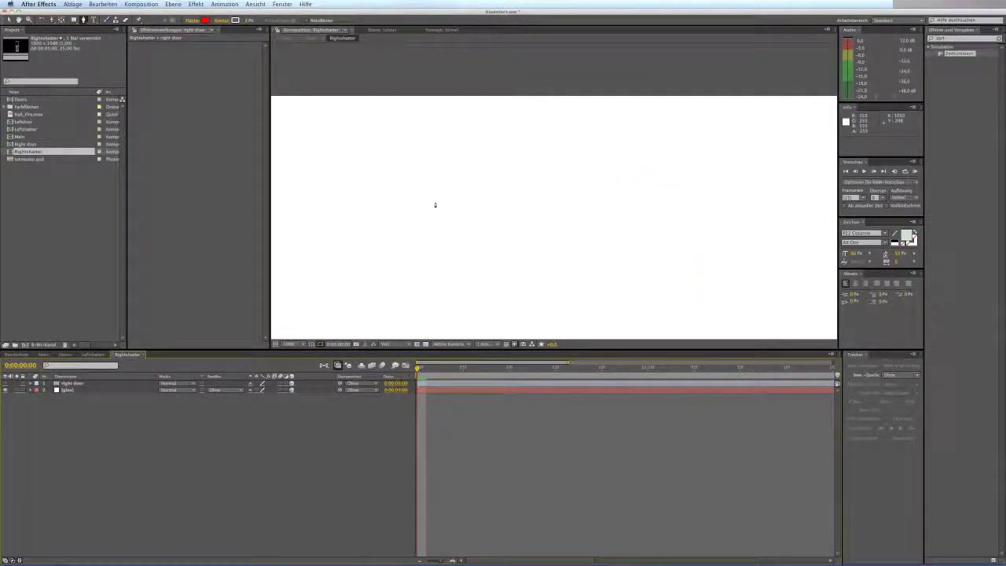
pyautogui.press('v')
pyautogui.moveTo(493, 219); pyautogui.dragTo(539, 168)
pyautogui.scroll(-5, 538, 173)
pyautogui.scroll(3, 537, 172)
# Move the window mask, Maske 2, from the right door layer onto the glas solid and check the pane against the door.
pyautogui.click(107, 389)
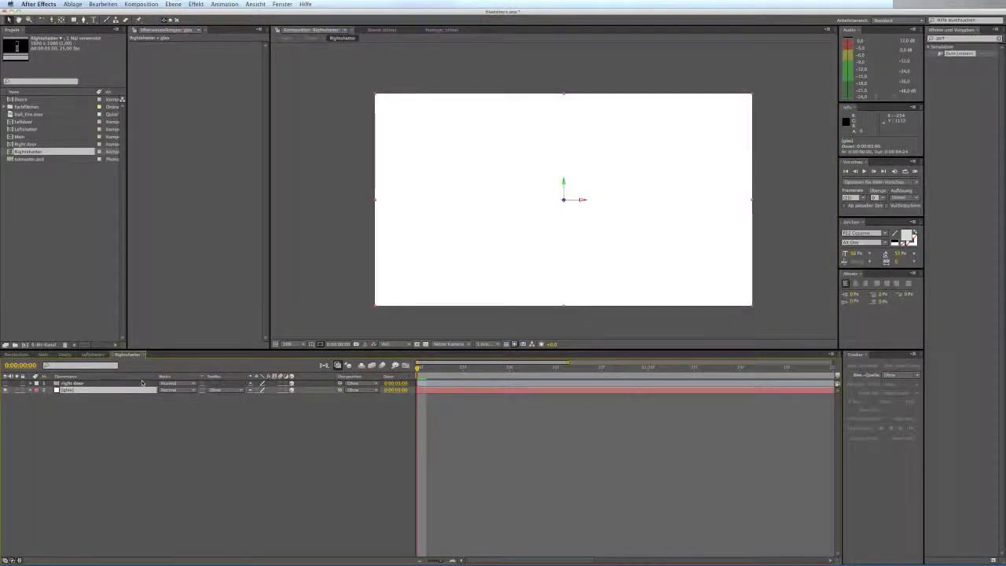
pyautogui.click(72, 384)
pyautogui.press('m')
pyautogui.click(68, 391)
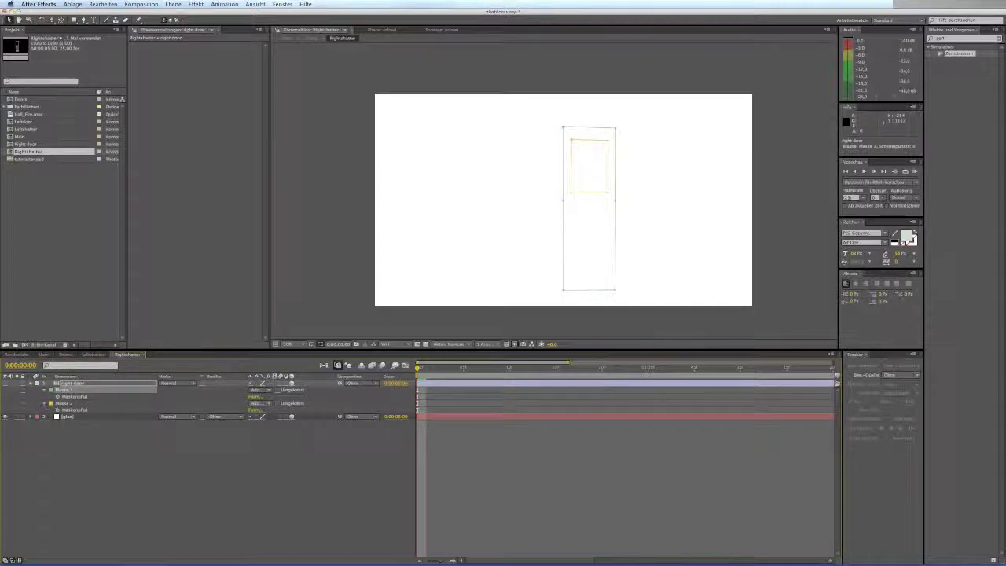
pyautogui.click(86, 403)
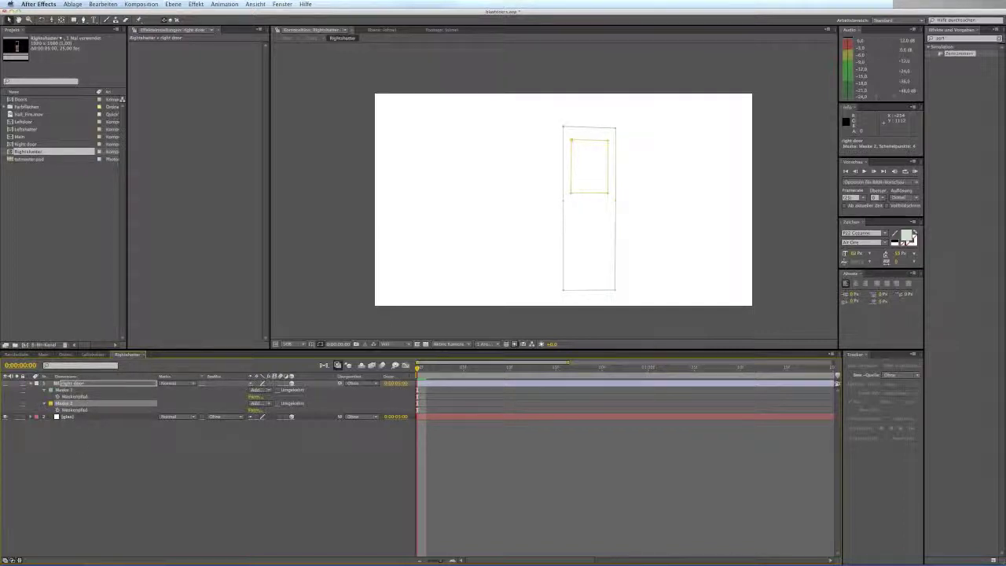
pyautogui.press('Delete')
pyautogui.click(72, 404)
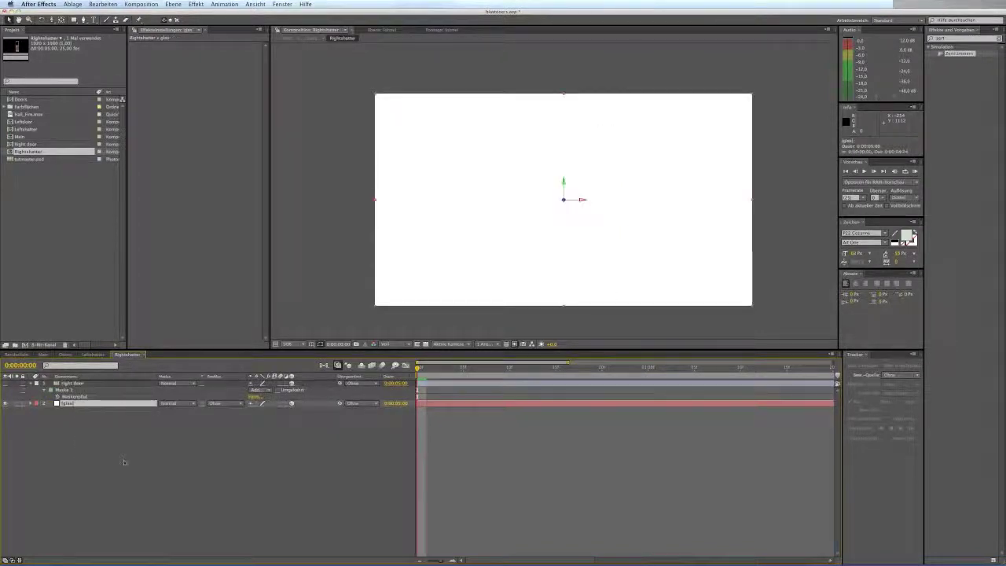
pyautogui.hotkey('ctrl', 'v')
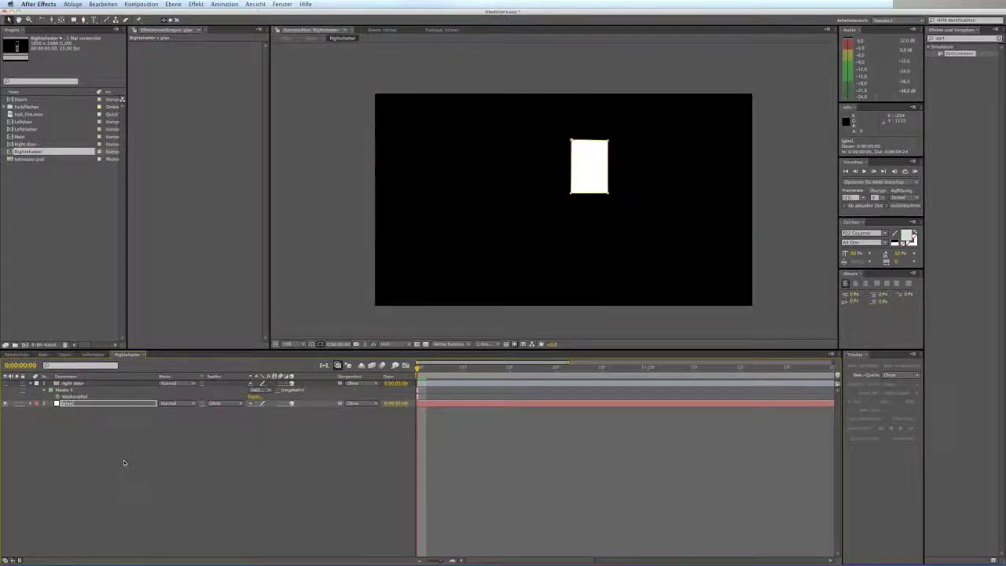
pyautogui.click(6, 384)
pyautogui.click(5, 384)
pyautogui.click(59, 456)
# Apply the Shatter effect (Zertrümmern) to the masked glas solid and set its view to Gerendert.
pyautogui.click(66, 404)
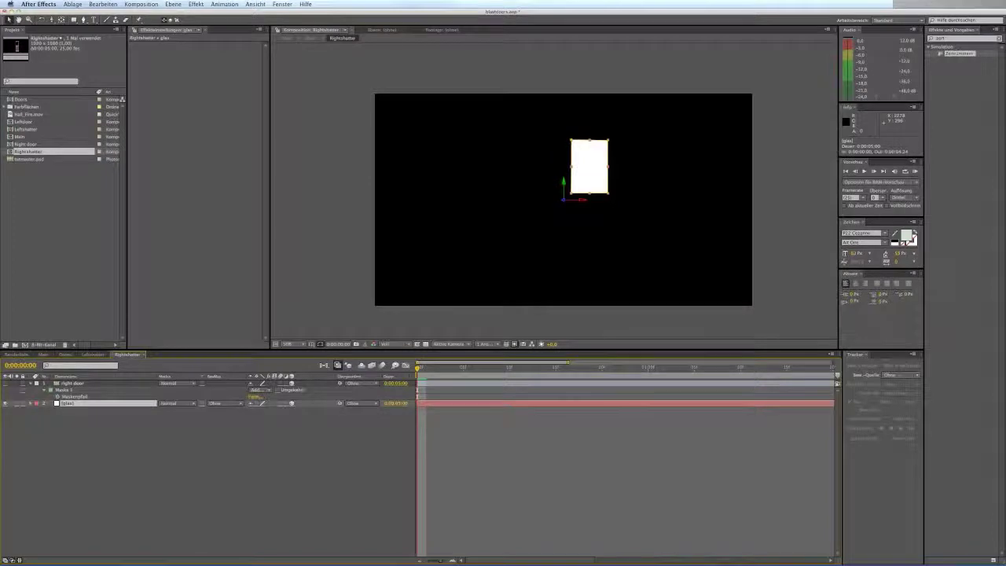
pyautogui.moveTo(957, 53); pyautogui.dragTo(59, 395)
pyautogui.click(69, 404)
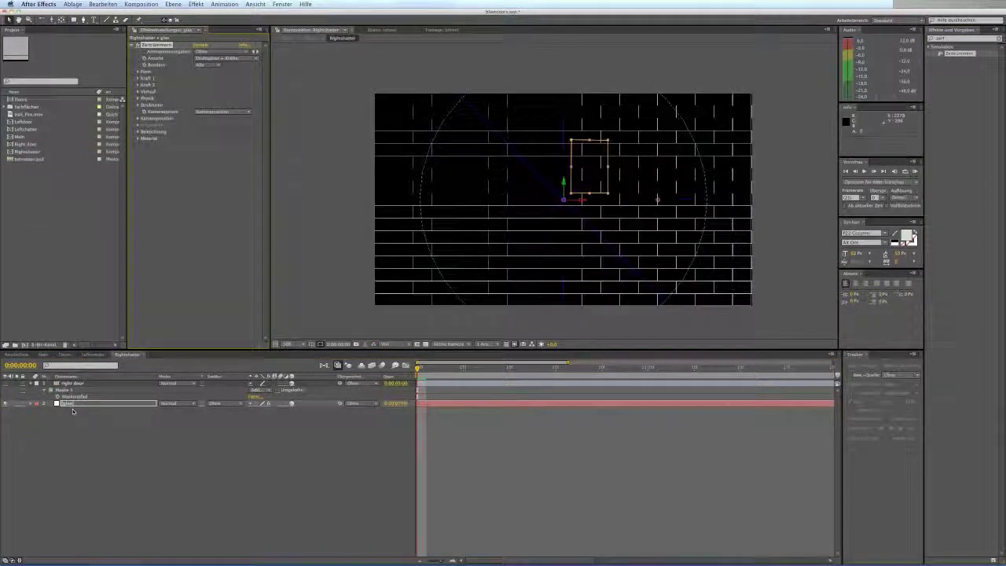
pyautogui.click(212, 57)
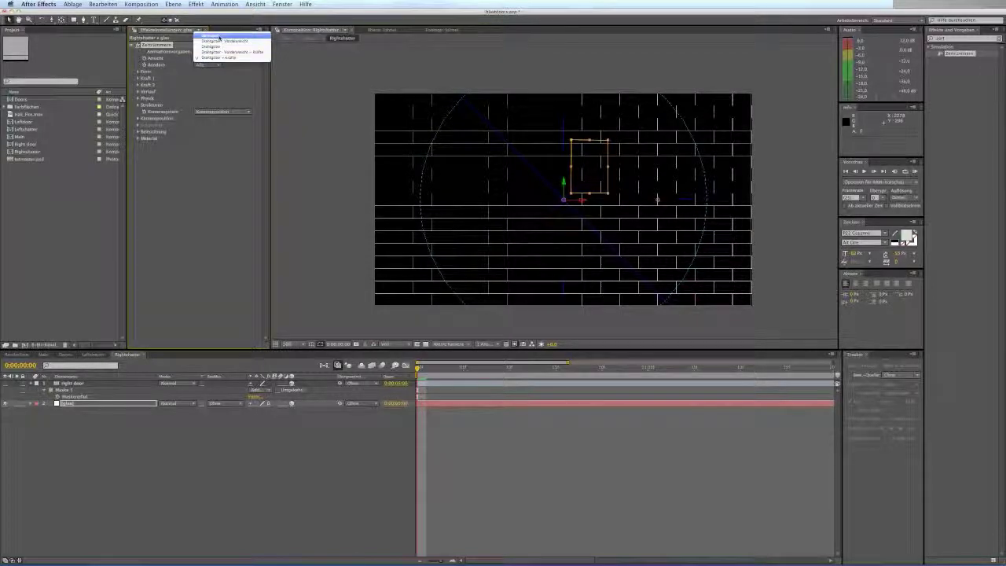
pyautogui.click(219, 36)
# Copy the configured Shatter effect from the Leftshatter glas solid onto the glas solid in Rightshatter.
pyautogui.click(92, 354)
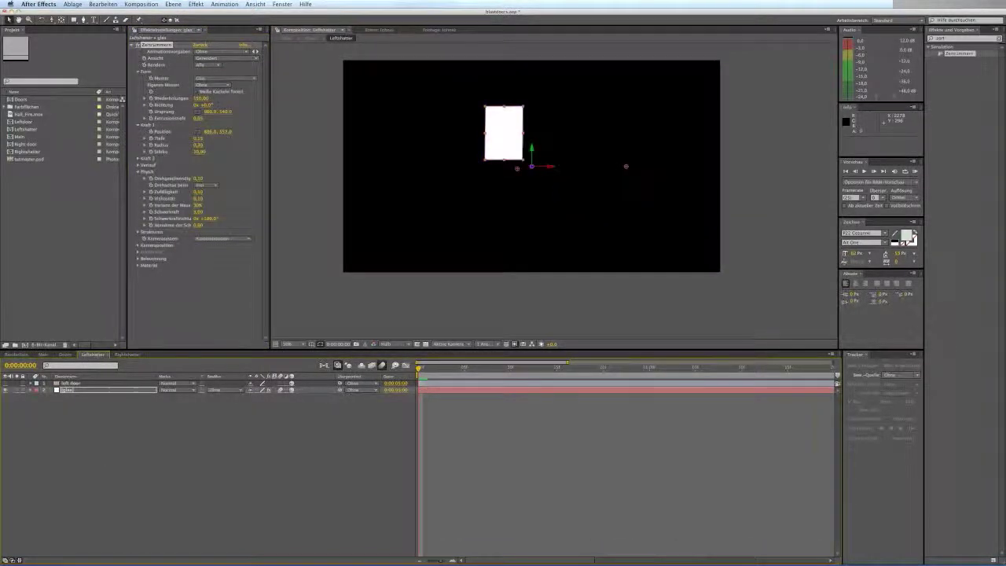
pyautogui.click(75, 390)
pyautogui.click(157, 45)
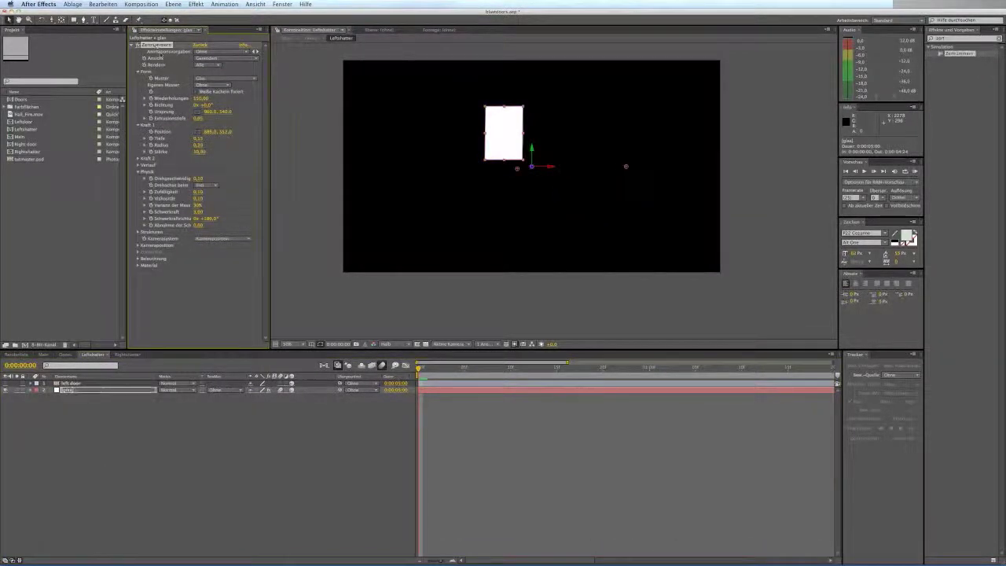
pyautogui.click(127, 354)
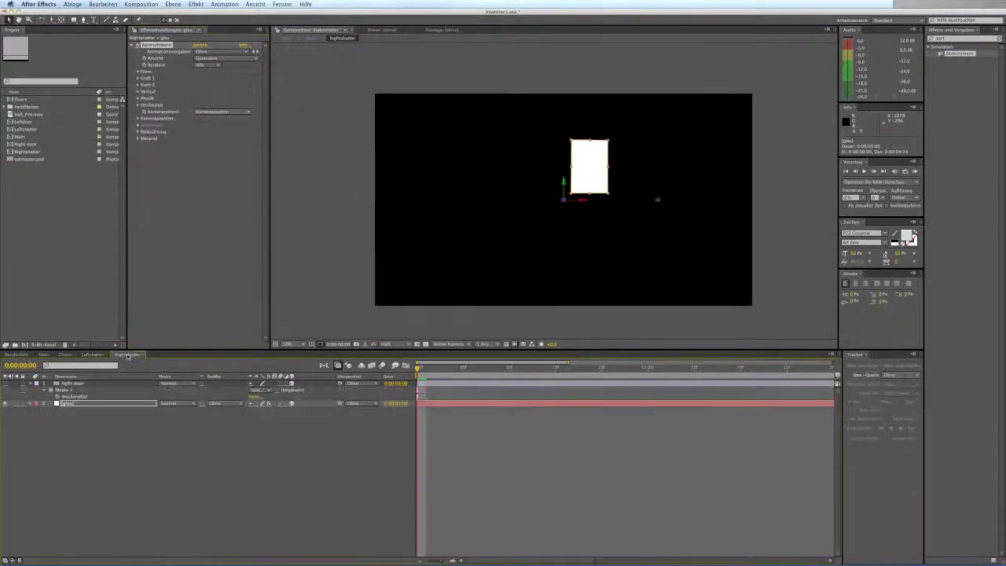
pyautogui.click(75, 403)
pyautogui.click(156, 45)
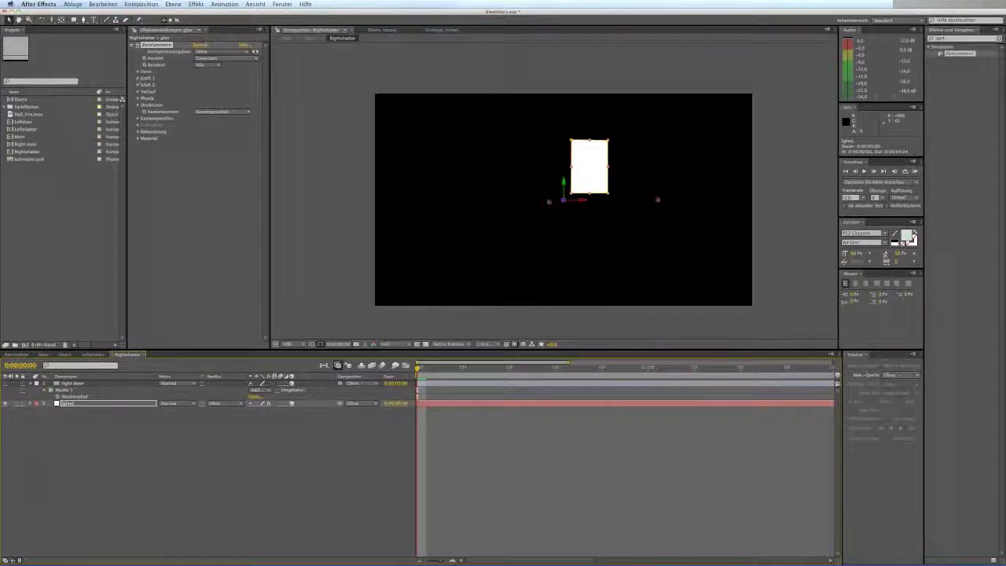
# Place the Kraft 1 position of the Rightshatter glass effect just below the masked window pane.
pyautogui.click(139, 78)
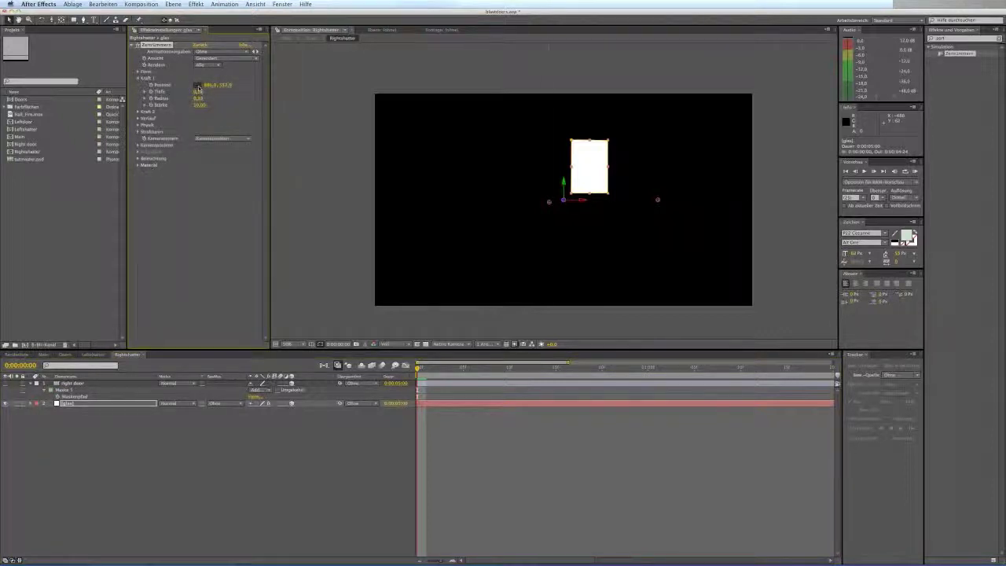
pyautogui.click(197, 89)
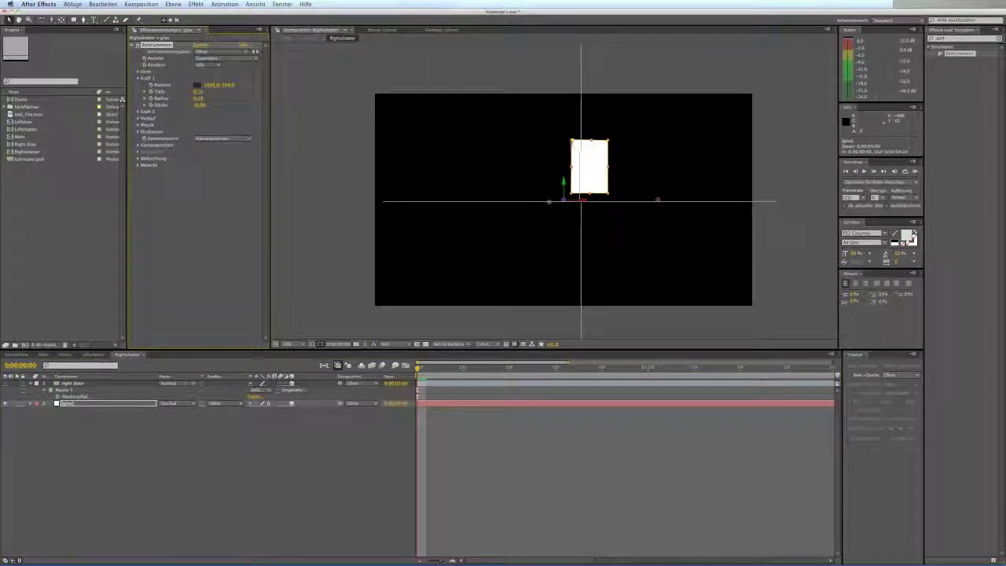
pyautogui.click(581, 202)
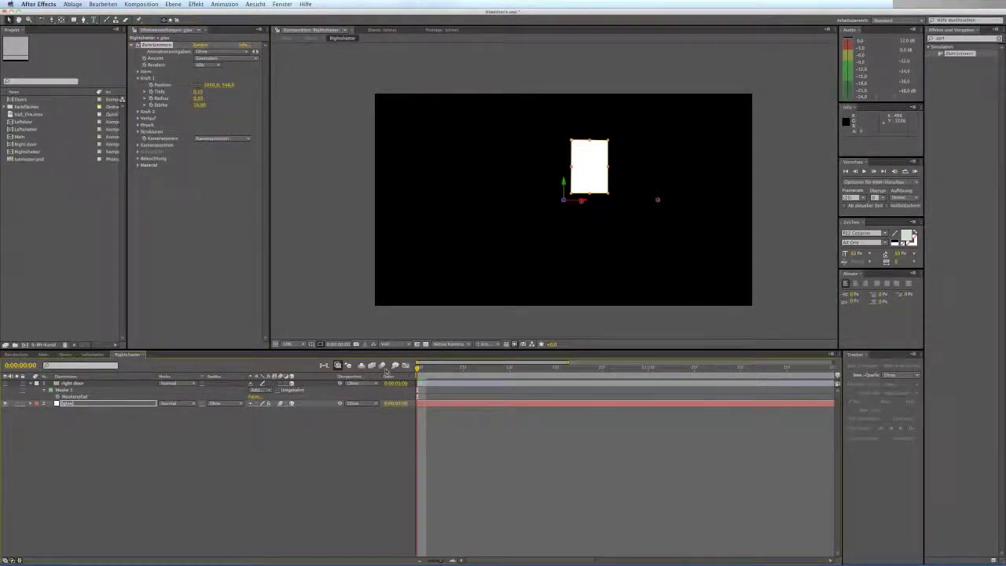
# In the Doors composition, set the Rightshatter layer's opacity to 25% and scrub the opening frames.
pyautogui.click(65, 355)
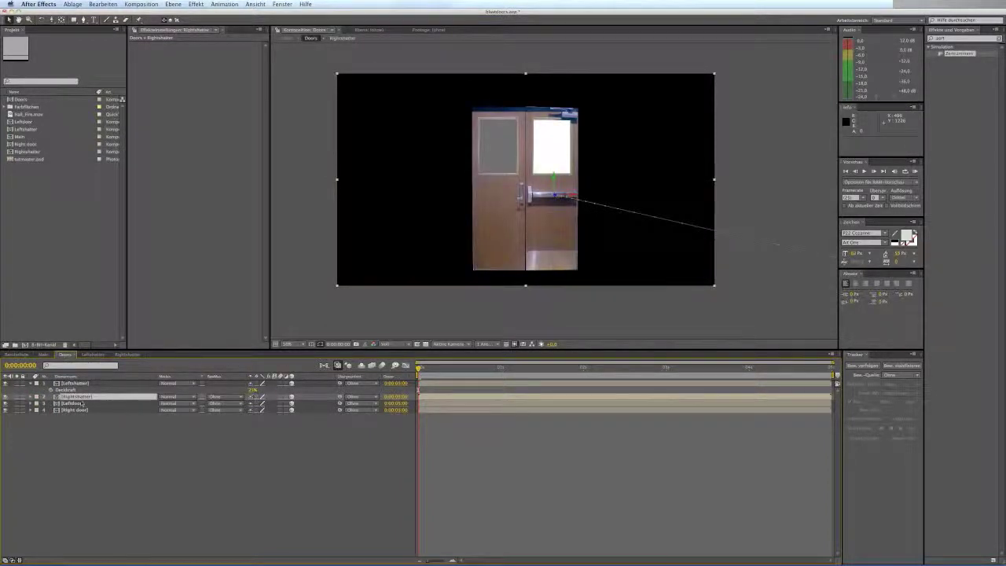
pyautogui.press('t')
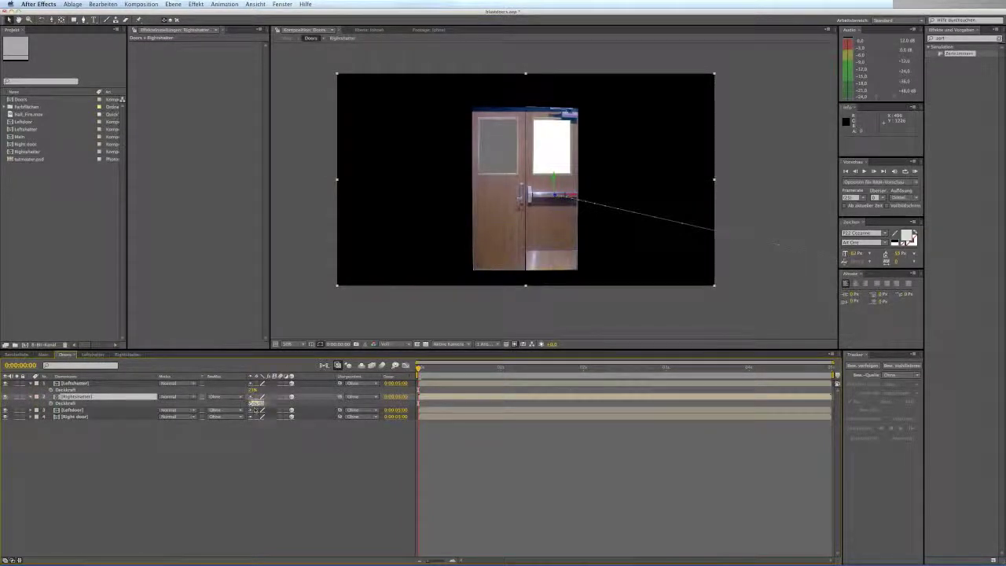
pyautogui.write('25')
pyautogui.click(277, 452)
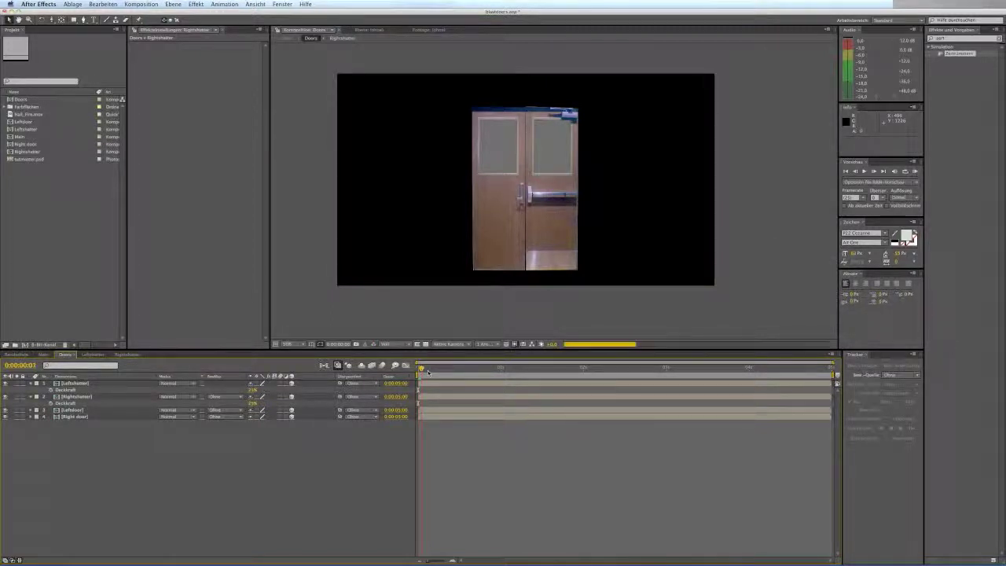
pyautogui.moveTo(427, 371); pyautogui.dragTo(447, 372)
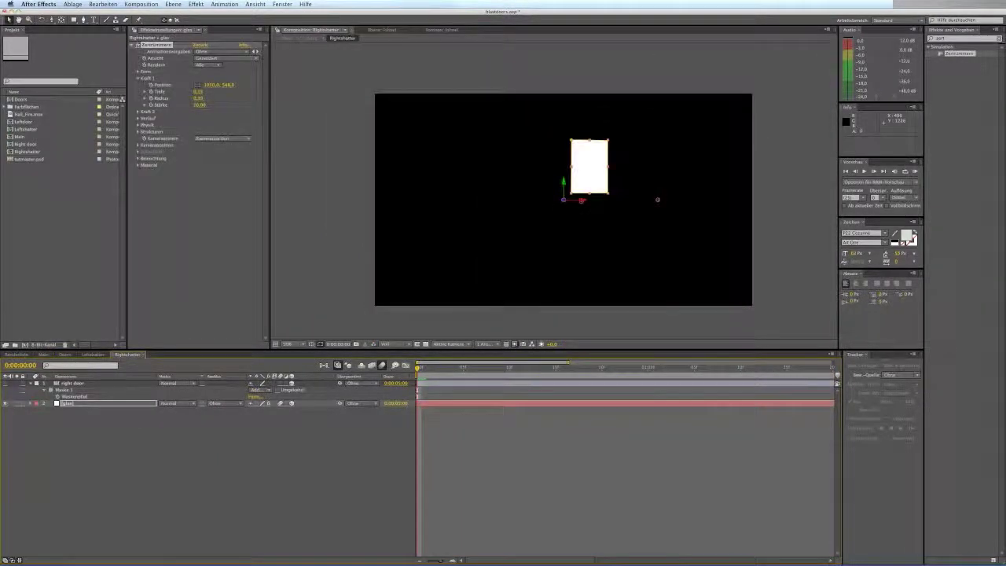
# Turn off the 3D option for the glas solids in both Rightshatter and Leftshatter.
pyautogui.click(291, 403)
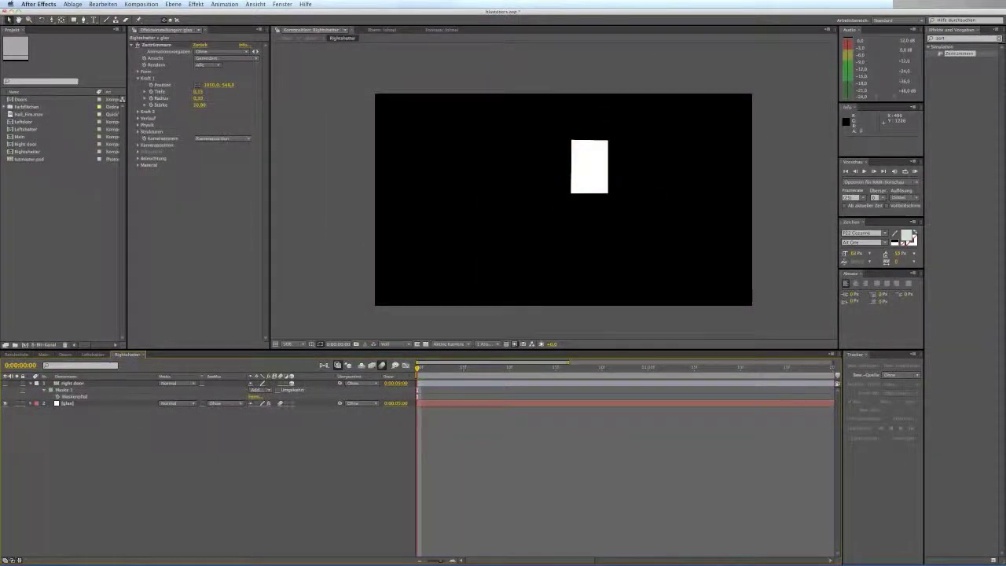
pyautogui.click(93, 354)
pyautogui.click(292, 390)
# Preview the shattering glass in the Doors composition and save the project.
pyautogui.click(43, 354)
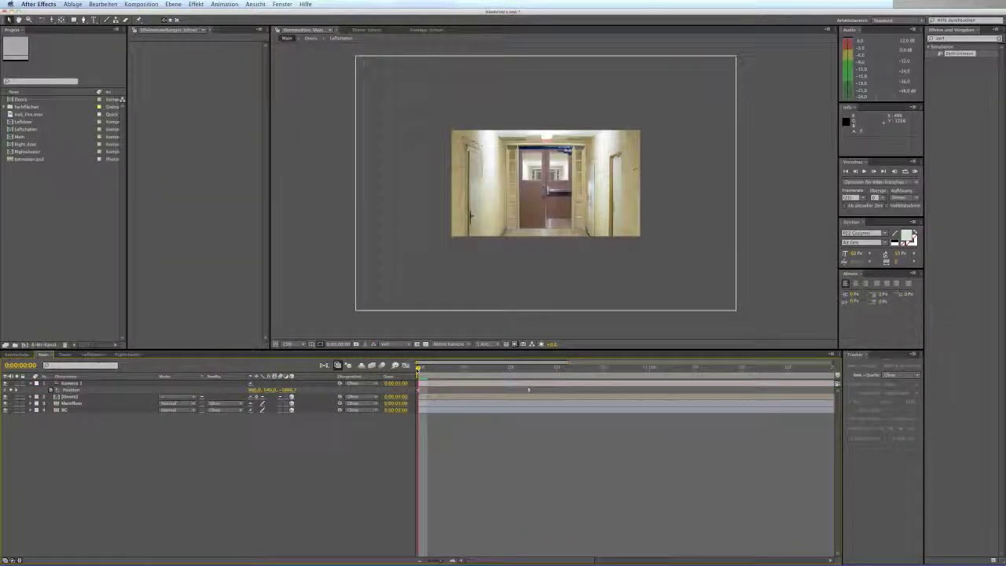
pyautogui.click(65, 355)
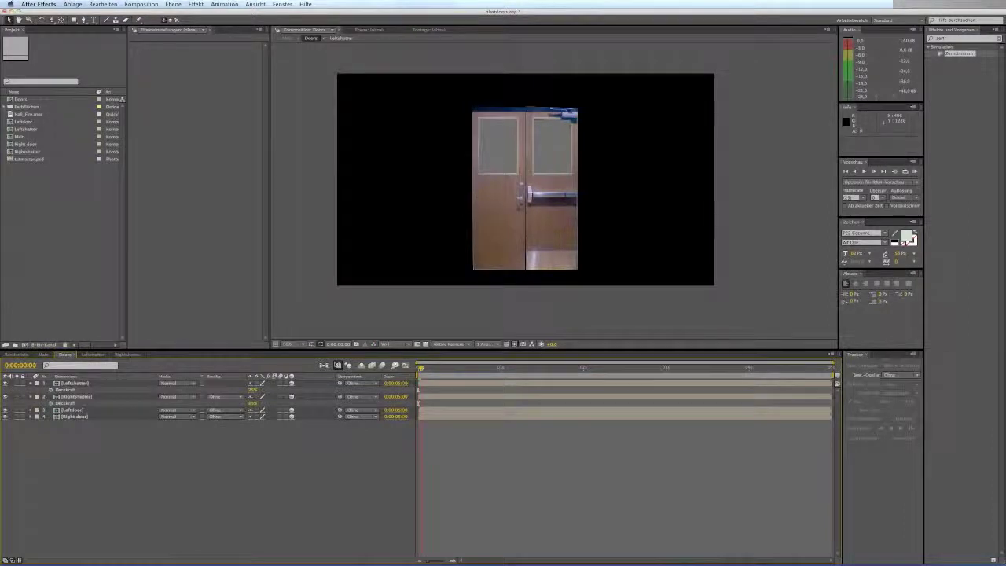
pyautogui.moveTo(446, 371); pyautogui.dragTo(458, 371)
pyautogui.press('KP_0')
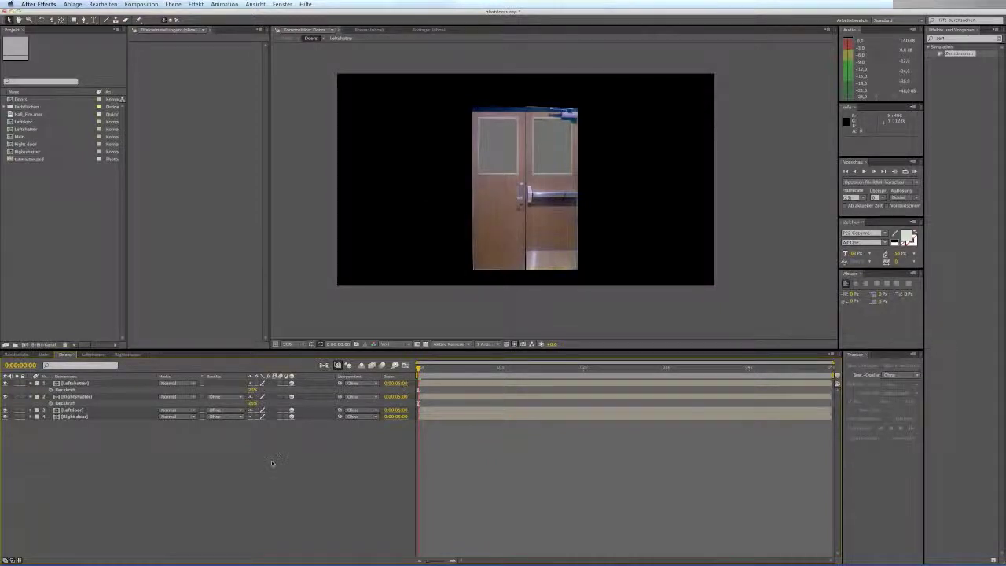
pyautogui.press('super+s')
# In the Main composition, end the work area at 0:00:01:00 and set the RAM preview resolution to Halb.
pyautogui.click(42, 355)
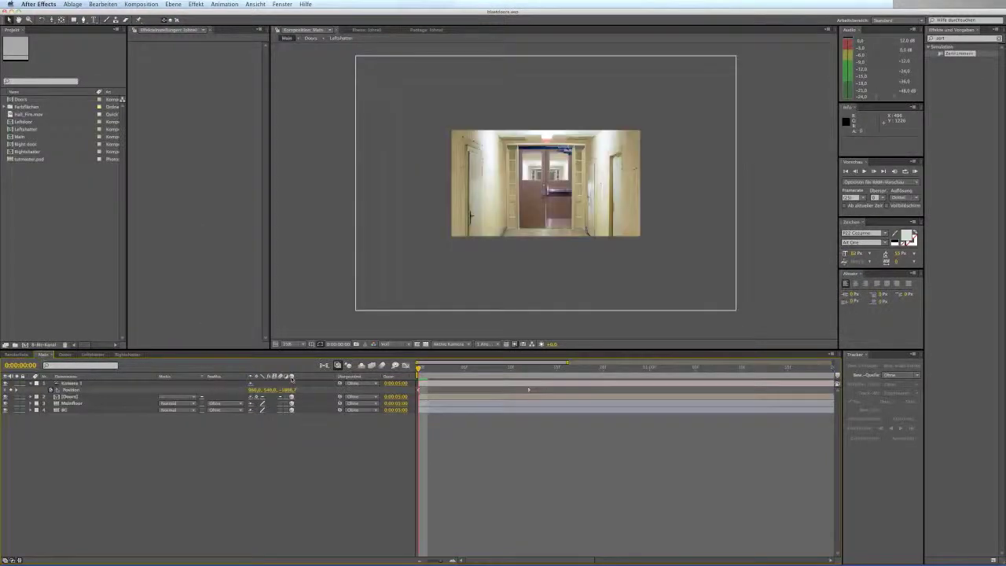
pyautogui.moveTo(533, 367); pyautogui.dragTo(647, 378)
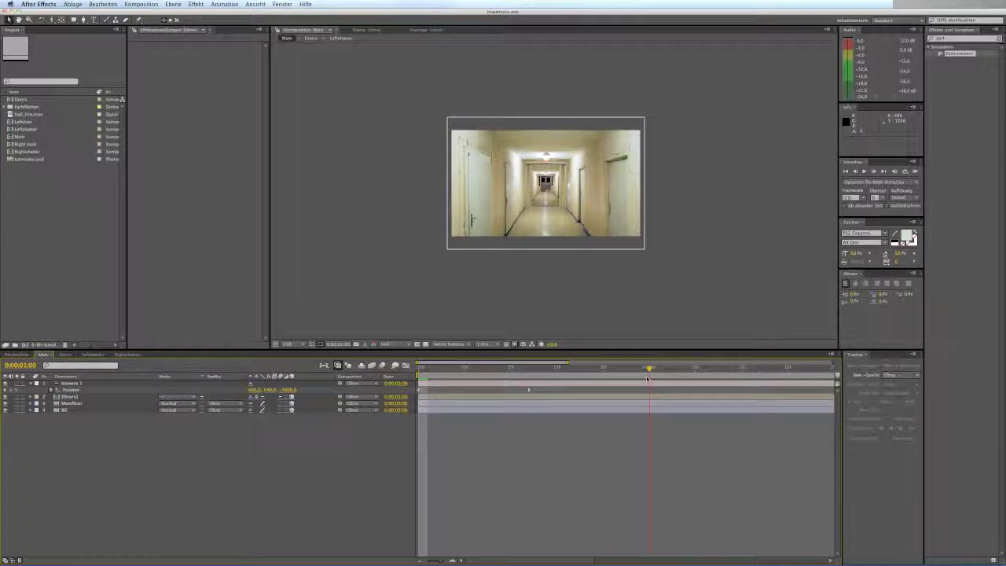
pyautogui.press('n')
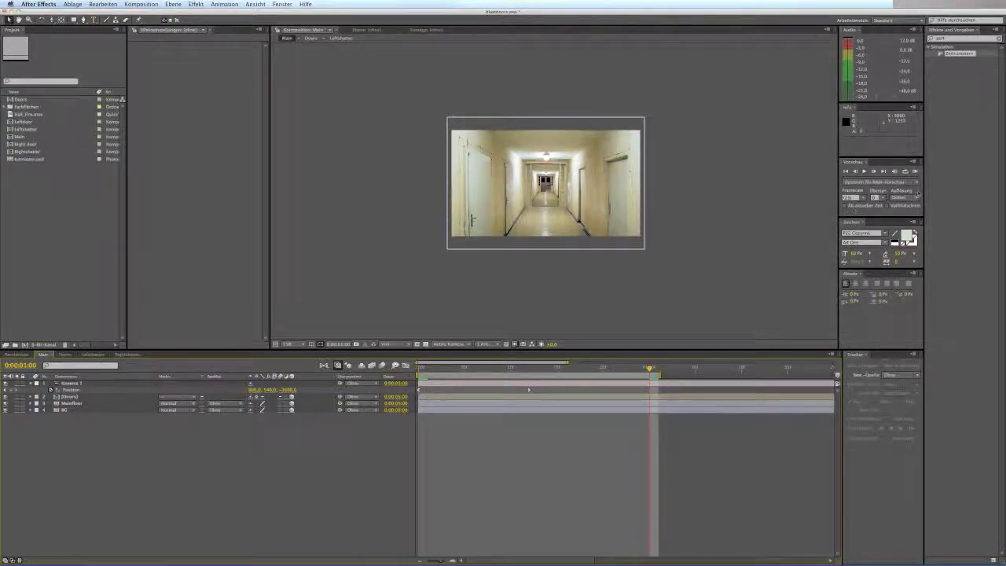
pyautogui.click(915, 195)
pyautogui.click(907, 226)
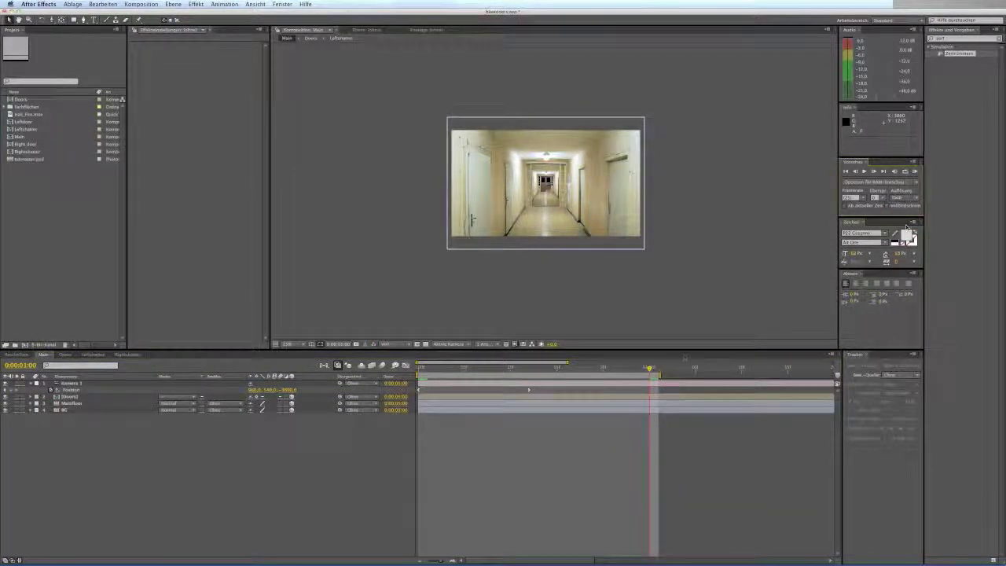
# RAM preview the Main composition from the start, inspect the tumbling doors at frame 8 and return to the first frame.
pyautogui.moveTo(650, 370); pyautogui.dragTo(444, 392)
pyautogui.press('KP_0')
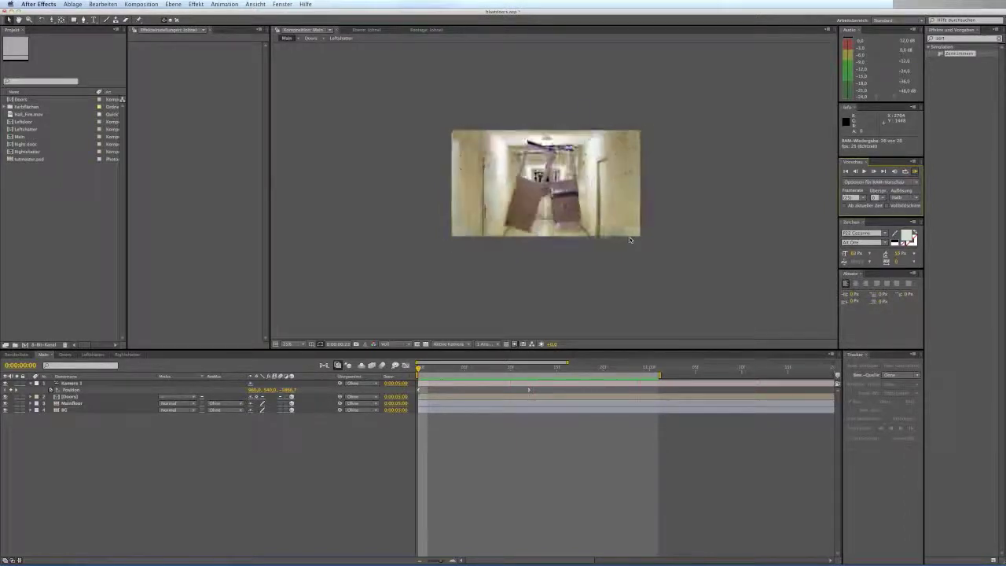
pyautogui.click(490, 369)
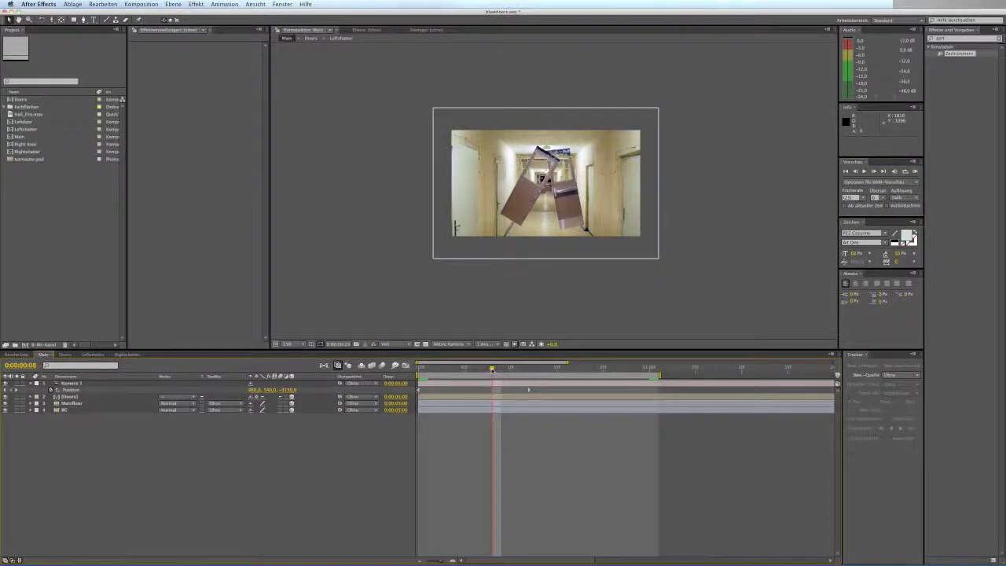
pyautogui.press('Home')
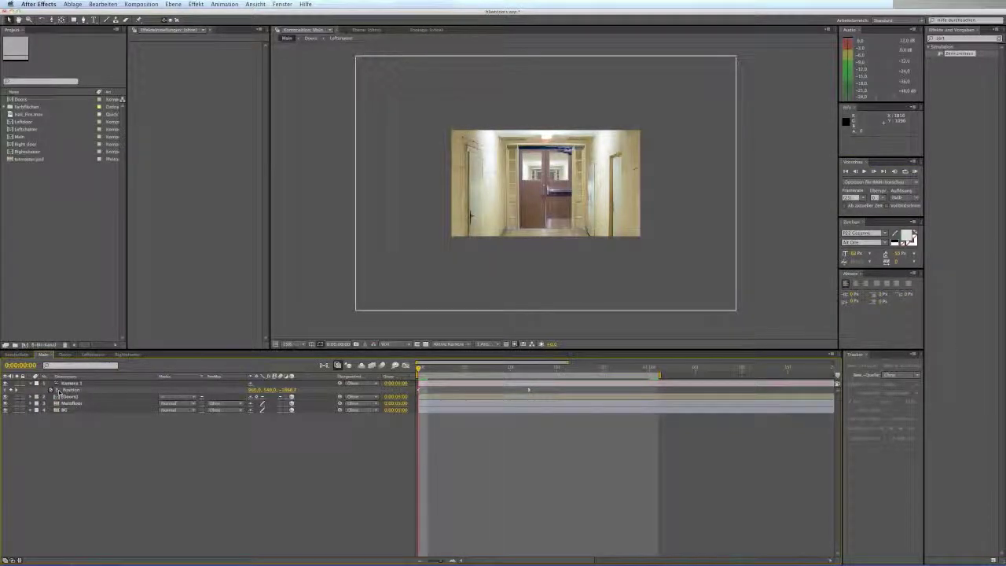
# Enable motion blur for all four layers and the Doors composition, collapse the opacity rows and return to Main.
pyautogui.doubleClick(59, 395)
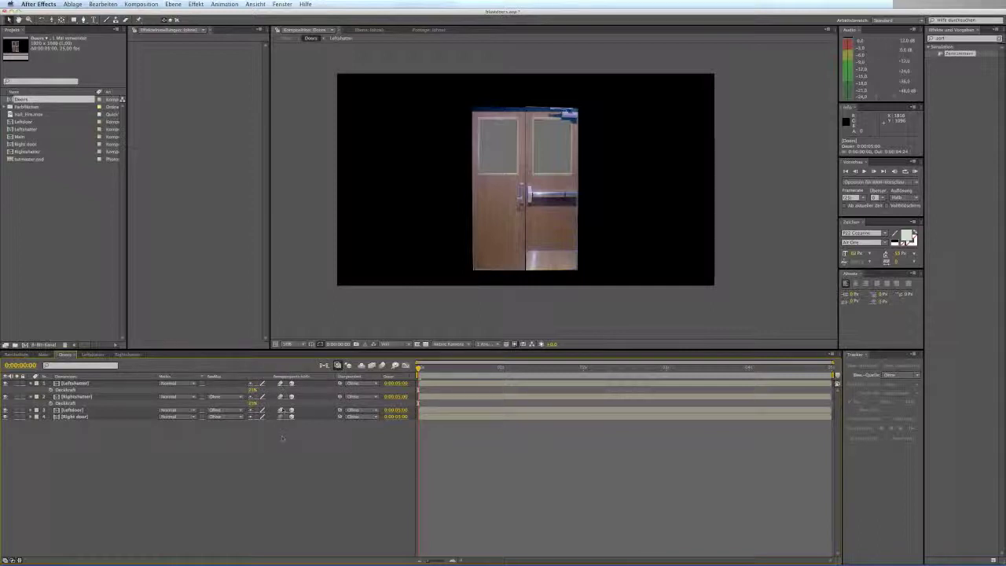
pyautogui.click(381, 366)
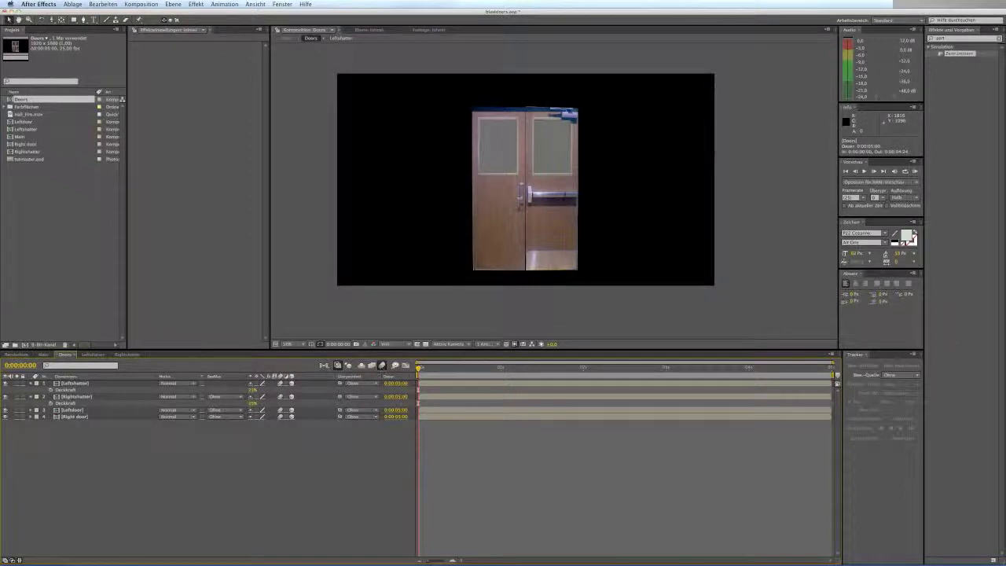
pyautogui.click(30, 383)
pyautogui.click(30, 390)
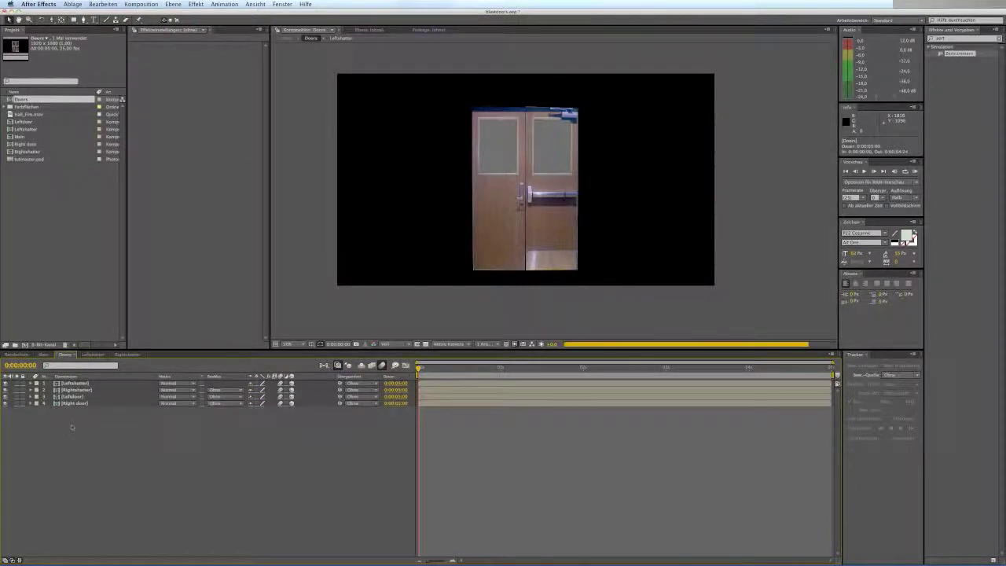
pyautogui.click(43, 354)
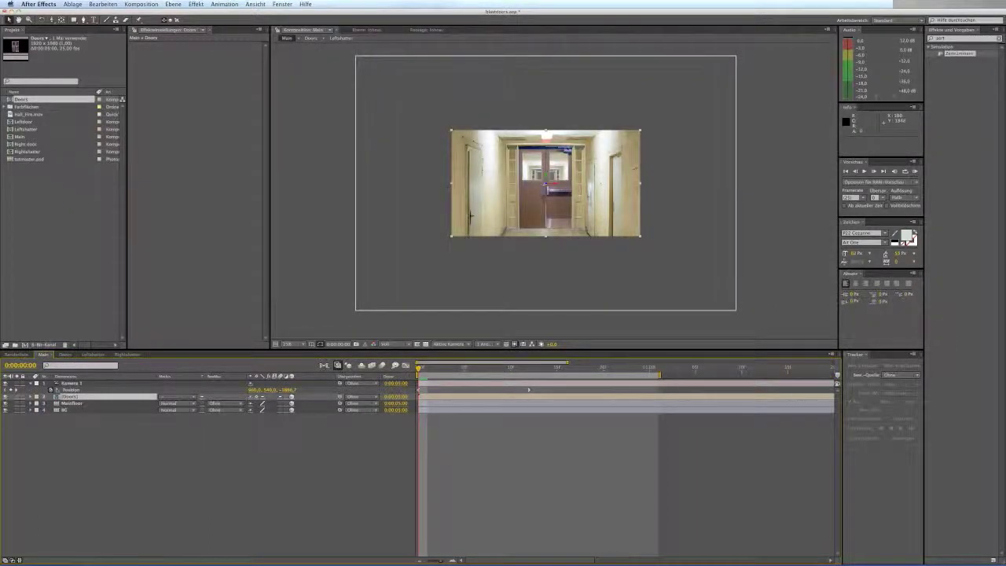
pyautogui.click(152, 456)
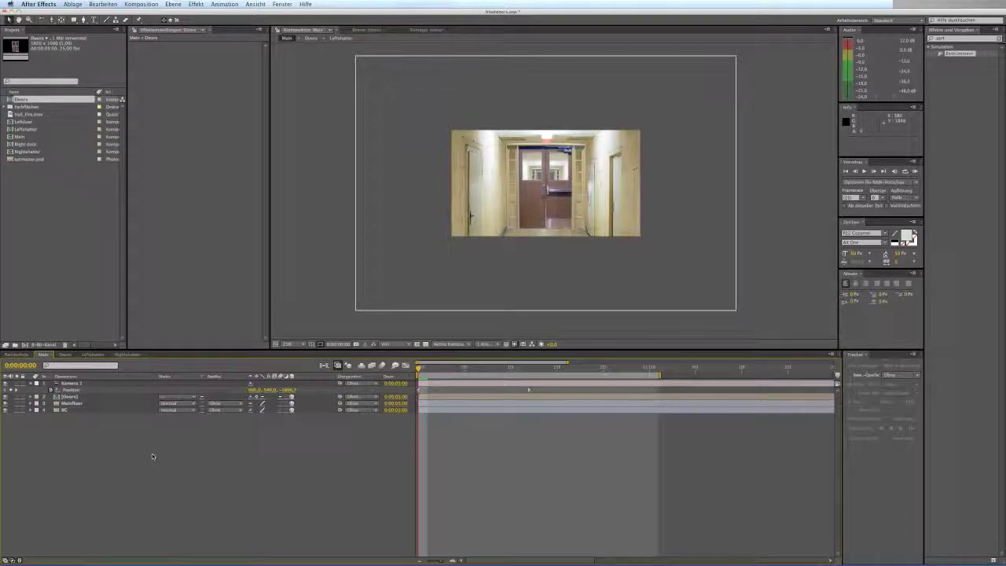
# Add Hall_Fire.mov to the Main composition directly beneath the Doors layer and hide the Doors layer.
pyautogui.click(21, 115)
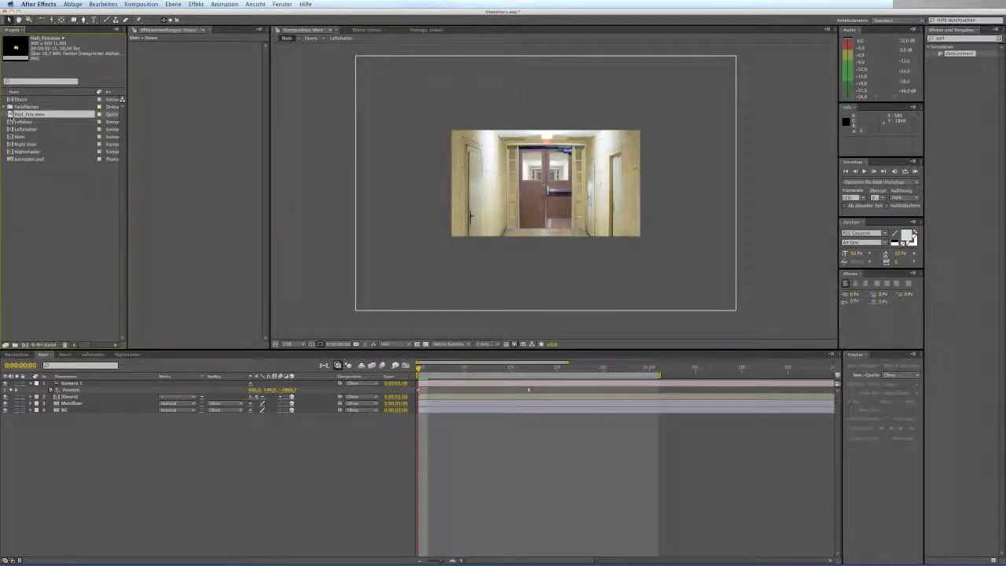
pyautogui.moveTo(16, 116); pyautogui.dragTo(94, 400)
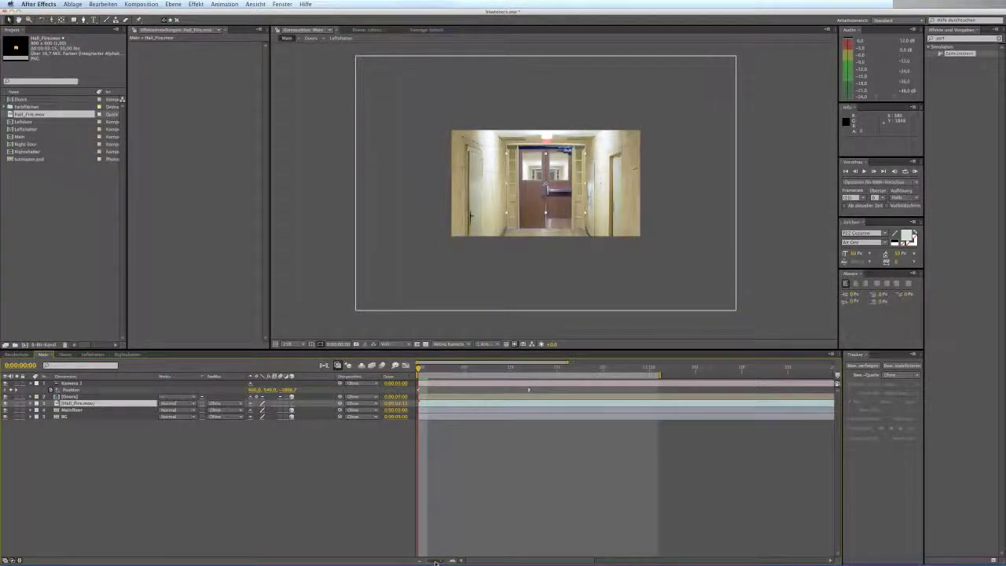
pyautogui.moveTo(436, 562); pyautogui.dragTo(430, 562)
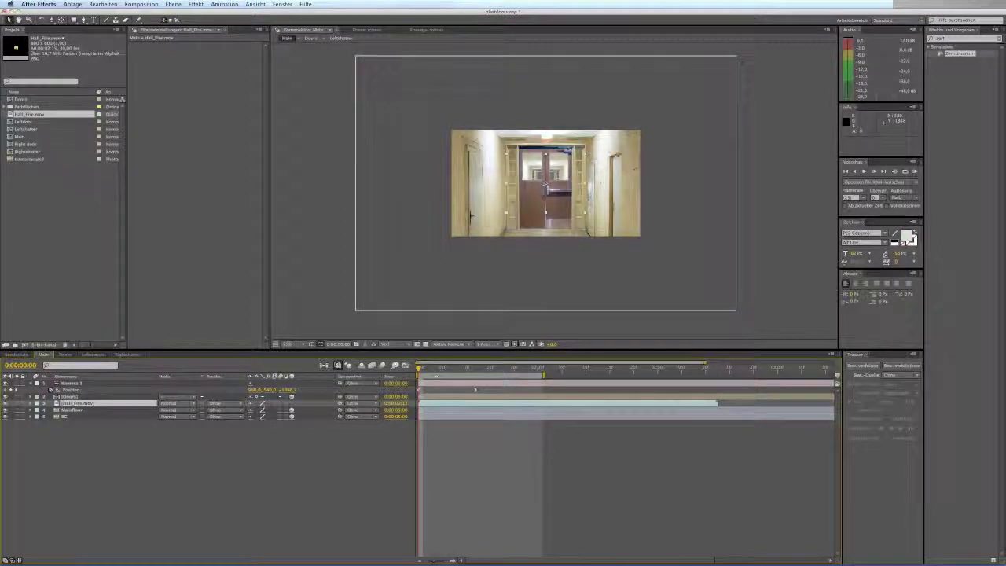
pyautogui.click(5, 397)
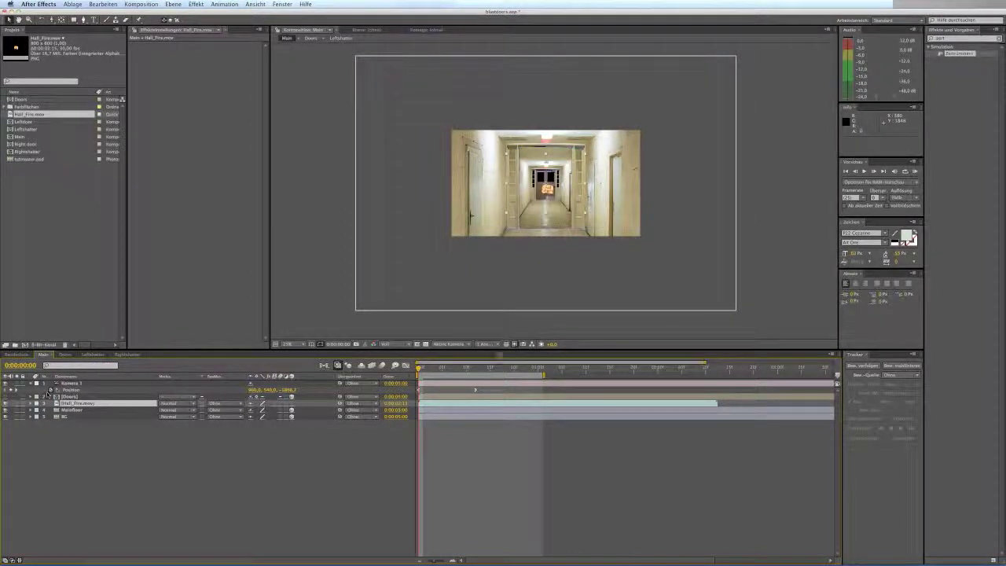
# Scale the Hall_Fire.mov layer up proportionally to span the composition's width and preview the fire from the first frame.
pyautogui.moveTo(419, 368)
pyautogui.mouseDown()
pyautogui.moveTo(699, 381)
pyautogui.moveTo(419, 369)
pyautogui.mouseUp()
pyautogui.click(83, 403)
pyautogui.press('s')
pyautogui.click(280, 409)
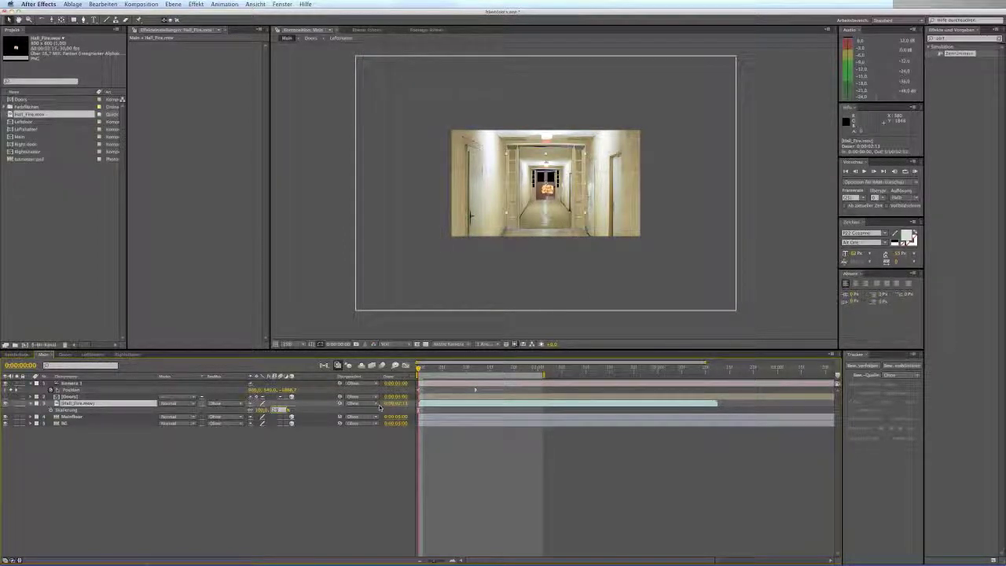
pyautogui.write('278')
pyautogui.press('Return')
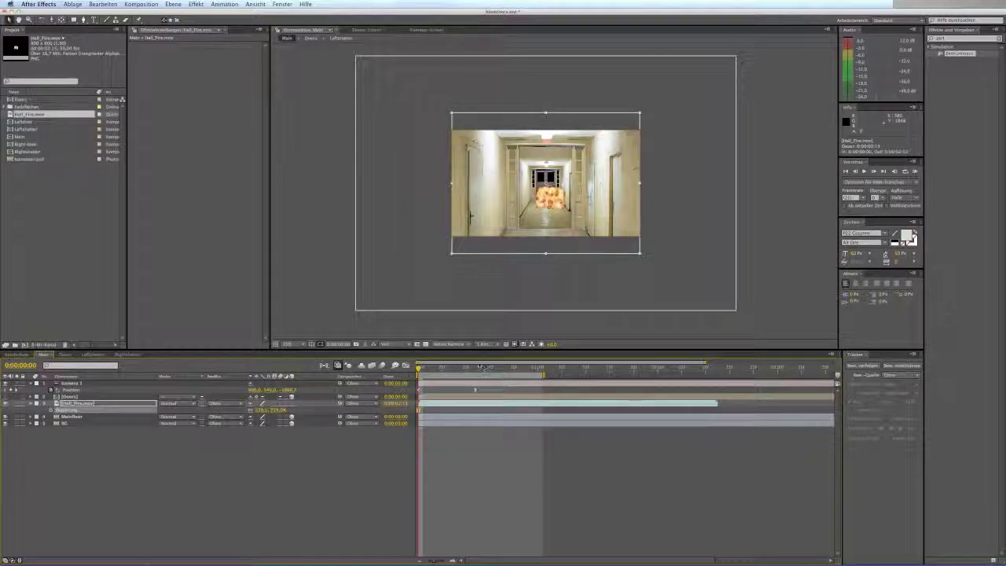
pyautogui.moveTo(418, 370)
pyautogui.mouseDown()
pyautogui.moveTo(480, 369)
pyautogui.moveTo(415, 380)
pyautogui.mouseUp()
pyautogui.press('space')
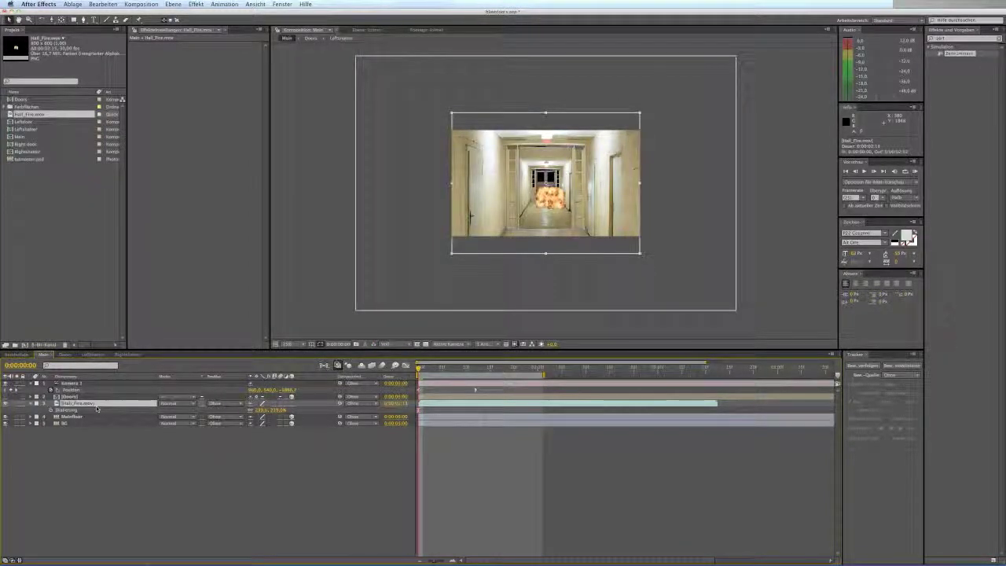
# Set the Hall_Fire.mov layer's position to about 973, 450 and rotate it by 180°.
pyautogui.press('p')
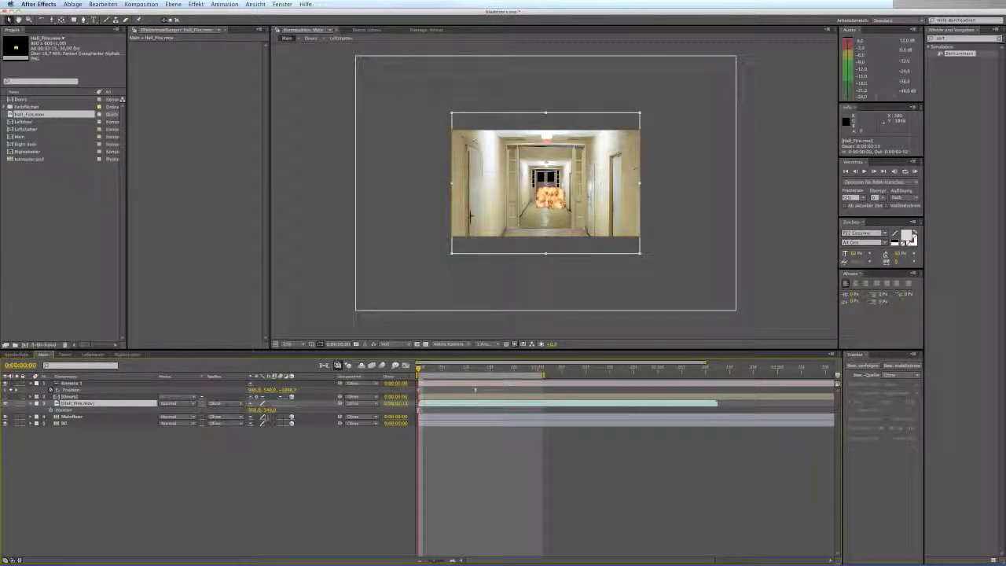
pyautogui.moveTo(253, 410); pyautogui.dragTo(256, 410)
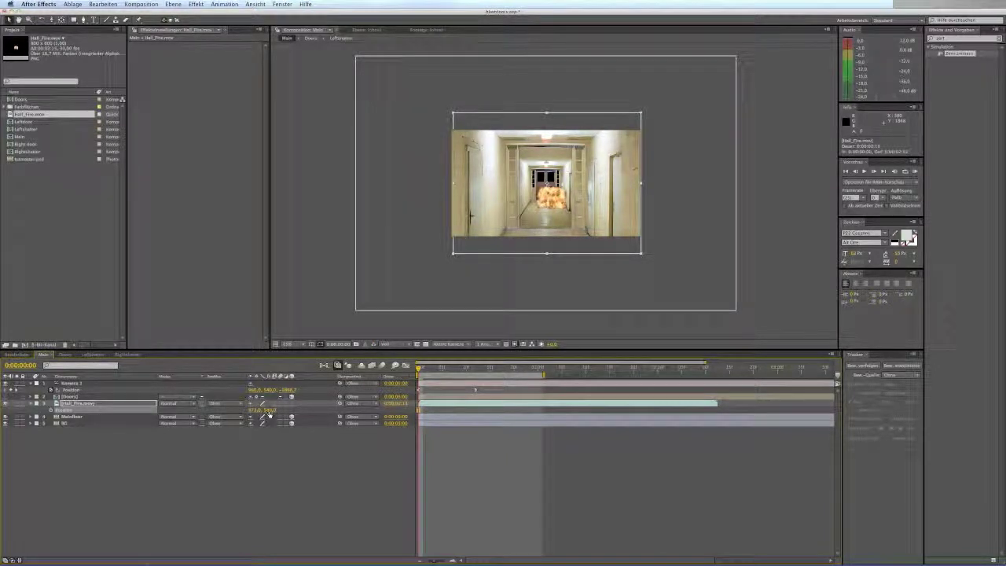
pyautogui.moveTo(269, 410); pyautogui.dragTo(262, 410)
pyautogui.hotkey('shift', 'r')
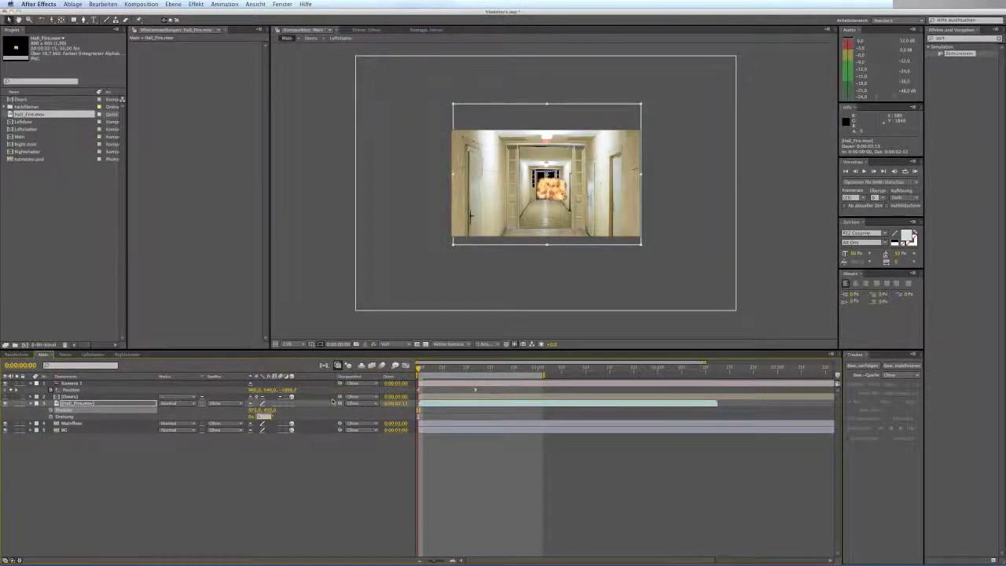
pyautogui.write('180')
pyautogui.press('Return')
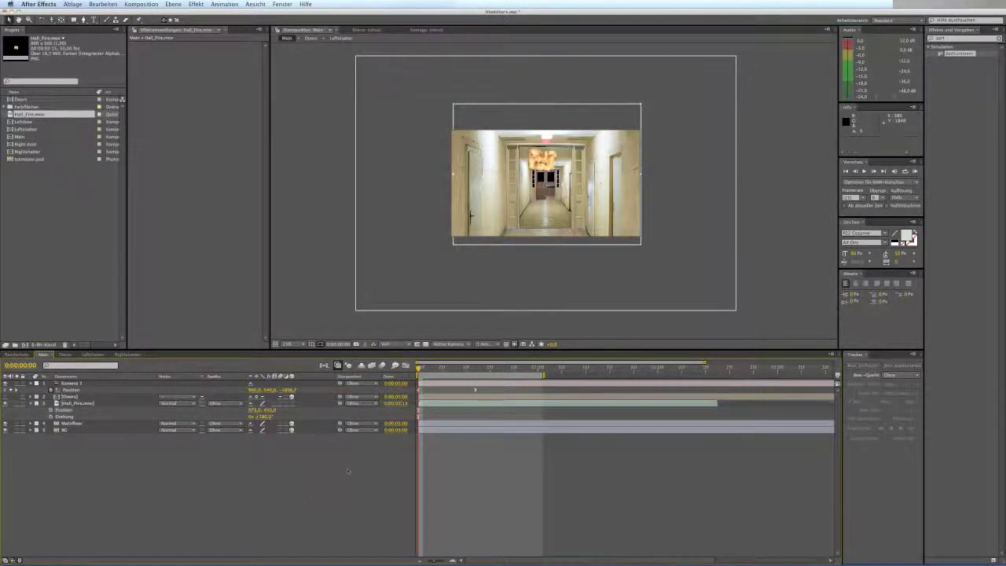
# Shrink the fire layer, move it down to position 973, 650, and play through the timeline to check the explosion against the ceiling.
pyautogui.click(545, 121)
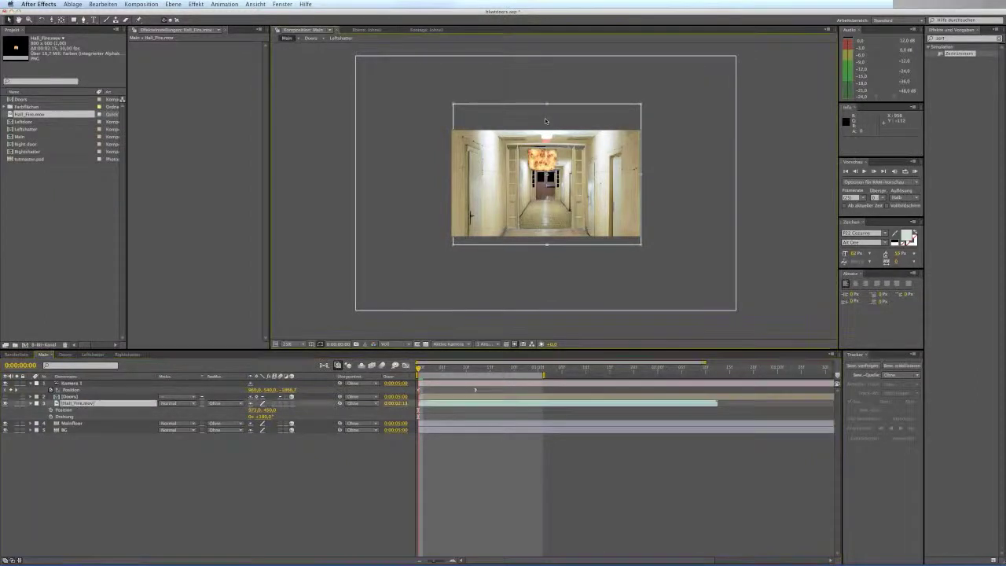
pyautogui.moveTo(642, 104); pyautogui.dragTo(581, 169)
pyautogui.press('space')
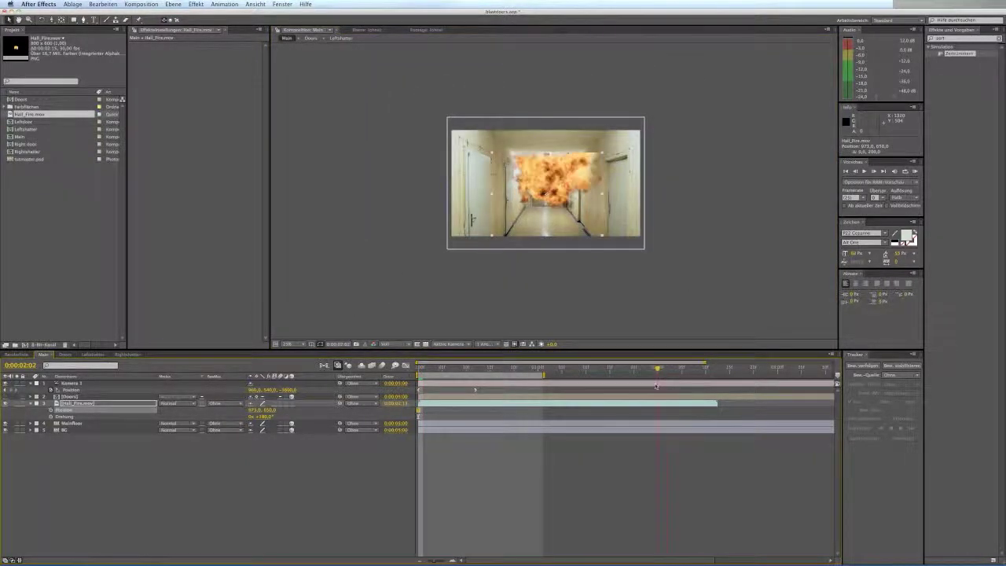
pyautogui.press('space')
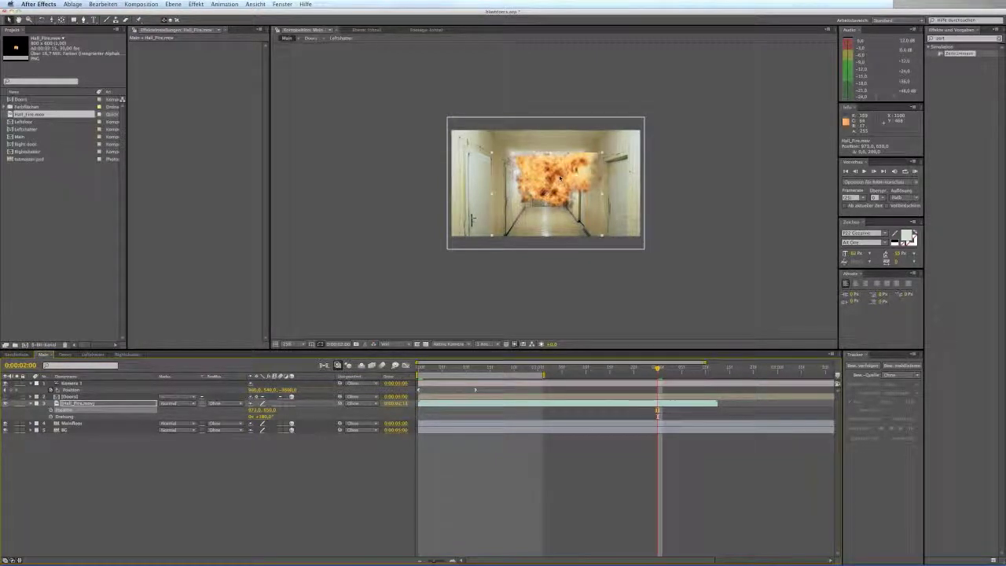
pyautogui.press('space')
pyautogui.press('space')
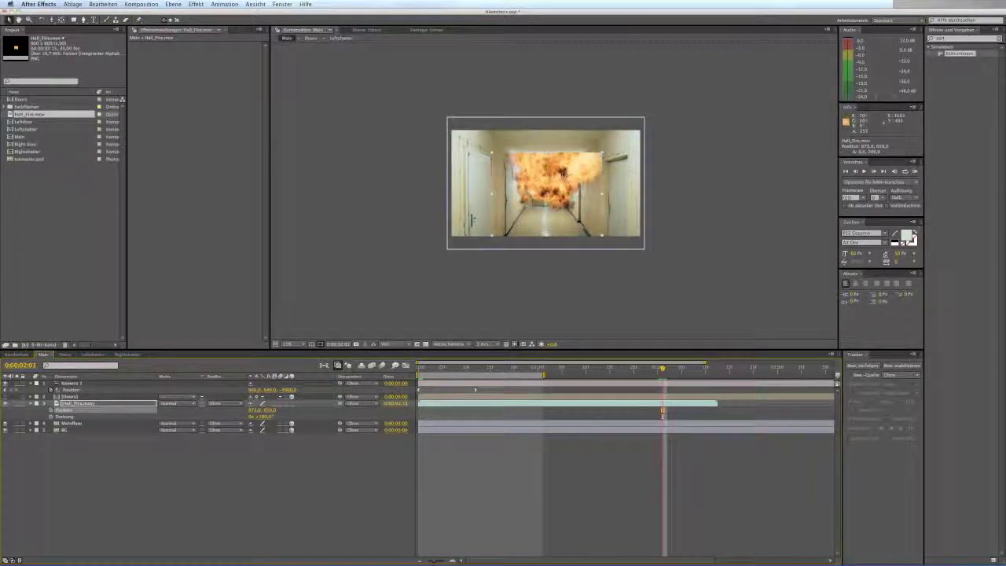
pyautogui.moveTo(663, 368); pyautogui.dragTo(412, 383)
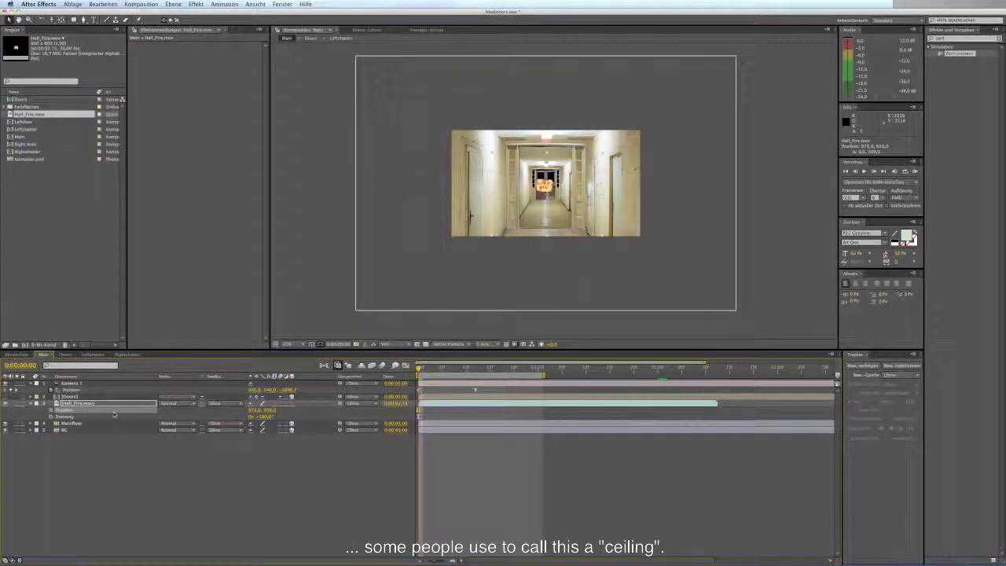
# Scale the fire layer back up, set its vertical position to 710, and preview the explosion.
pyautogui.hotkey('shift', 's')
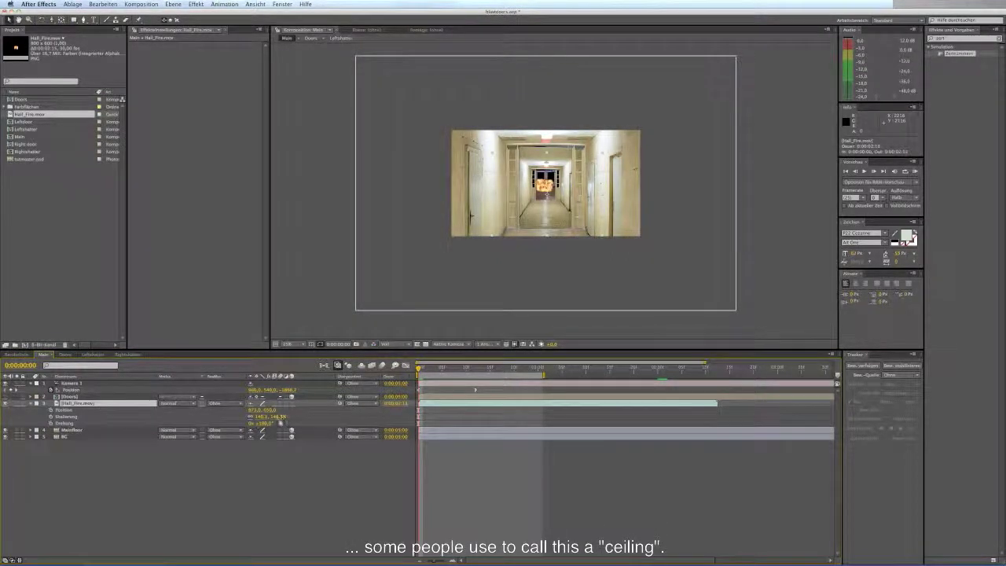
pyautogui.press('Return')
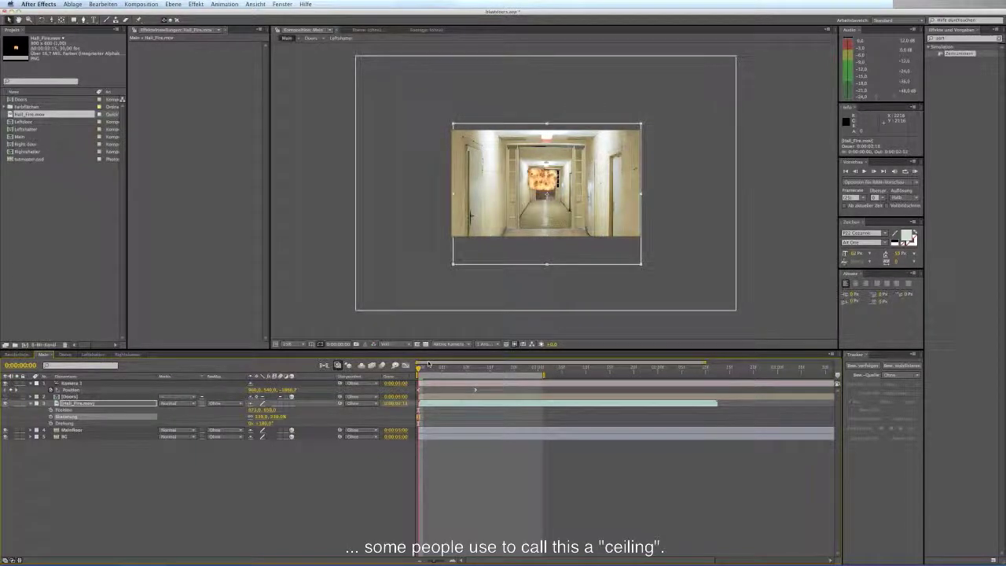
pyautogui.click(268, 409)
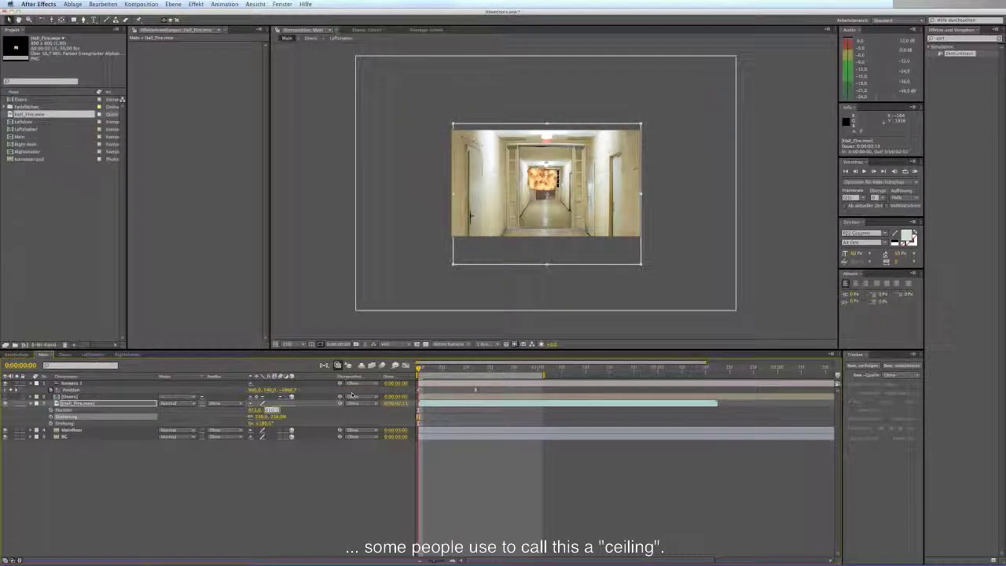
pyautogui.write('710')
pyautogui.press('Return')
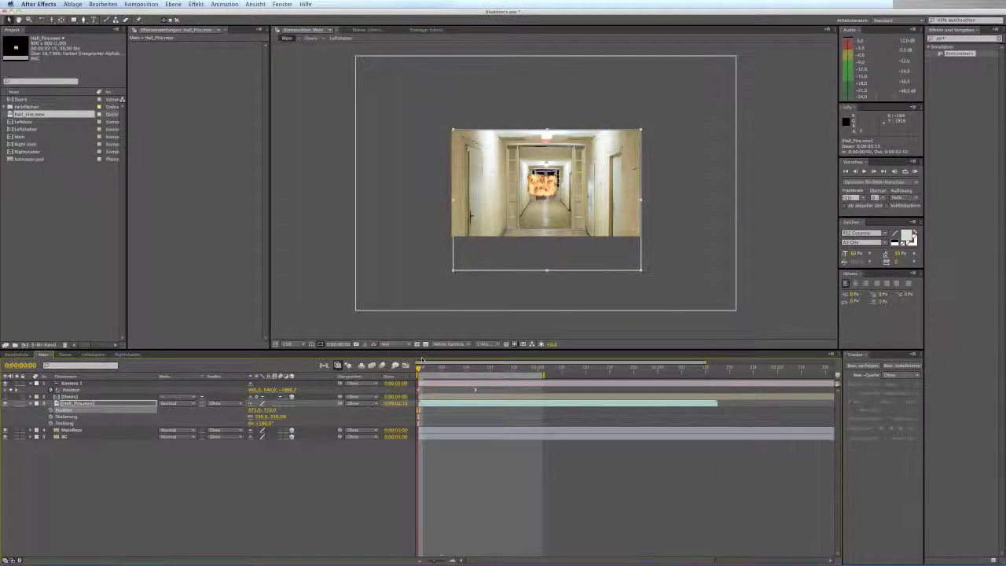
pyautogui.press('space')
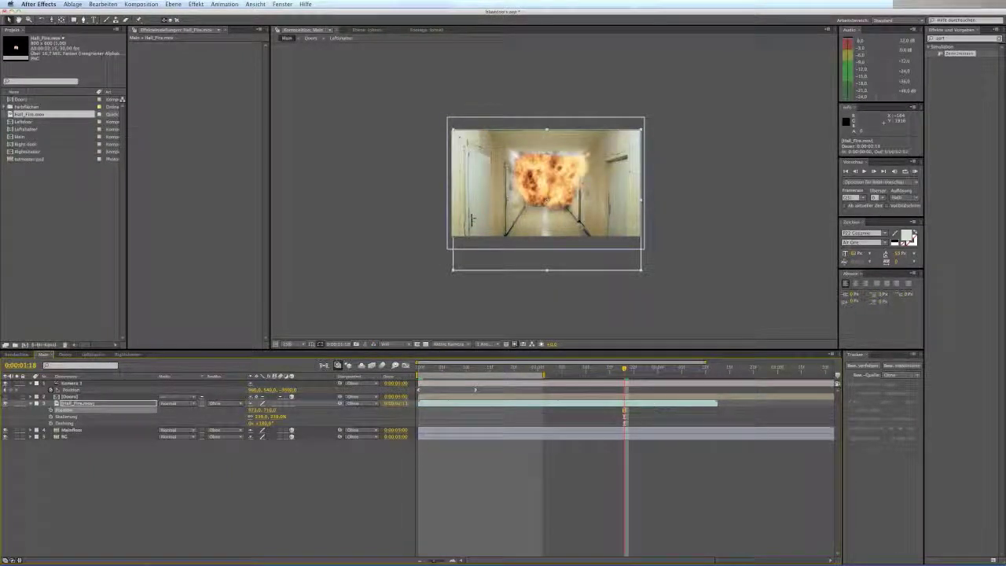
# Trim the Hall_Fire.mov clip to about 16 frames, slide it to the composition's start, and scrub through the result.
pyautogui.moveTo(419, 403); pyautogui.dragTo(487, 416)
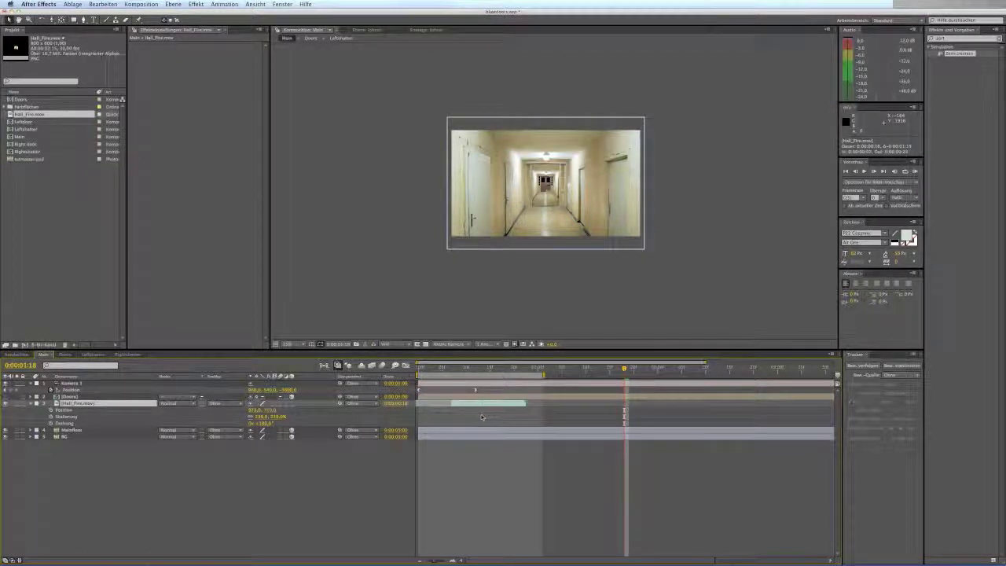
pyautogui.moveTo(446, 368); pyautogui.dragTo(409, 371)
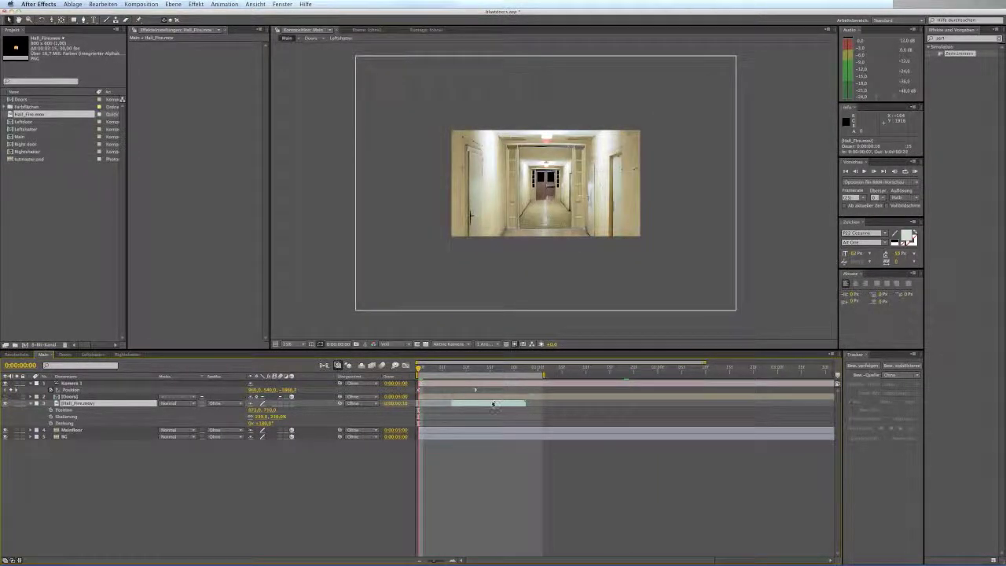
pyautogui.moveTo(492, 404); pyautogui.dragTo(461, 406)
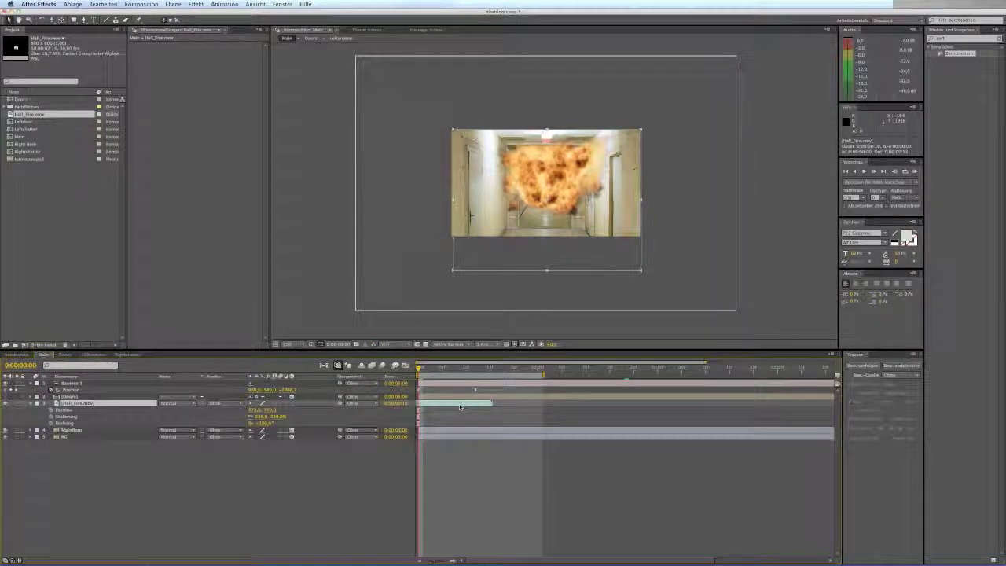
pyautogui.moveTo(418, 368); pyautogui.dragTo(467, 368)
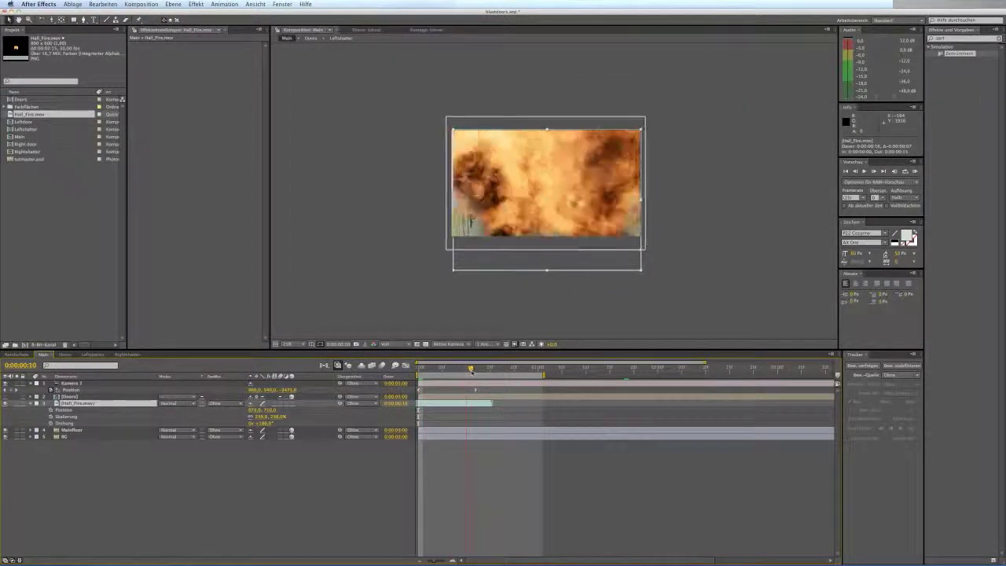
pyautogui.moveTo(472, 369); pyautogui.dragTo(493, 370)
pyautogui.press('Home')
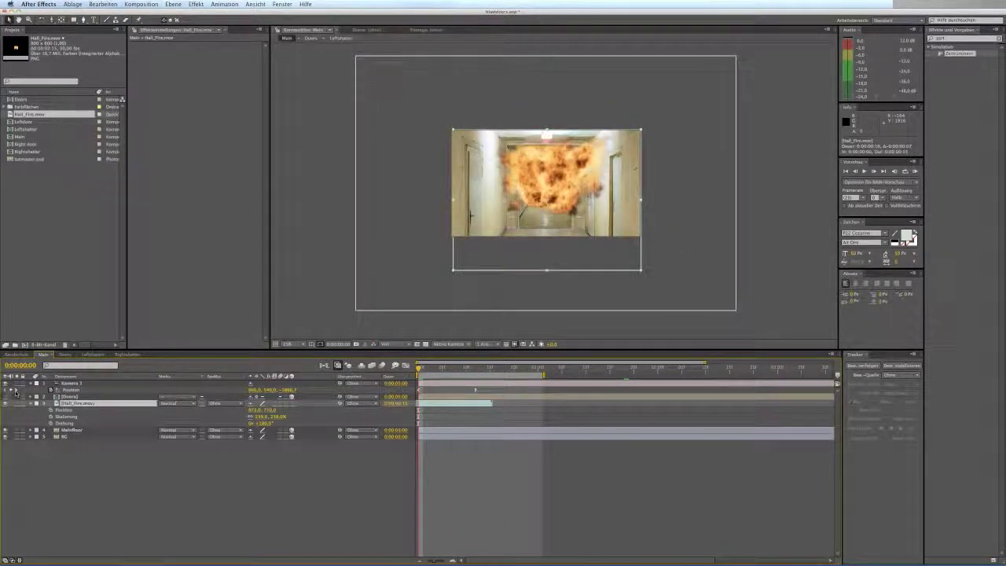
# Make the Doors layer visible, set the preview resolution to Halb, and check the doors against the fire.
pyautogui.click(6, 396)
pyautogui.moveTo(419, 367); pyautogui.dragTo(452, 368)
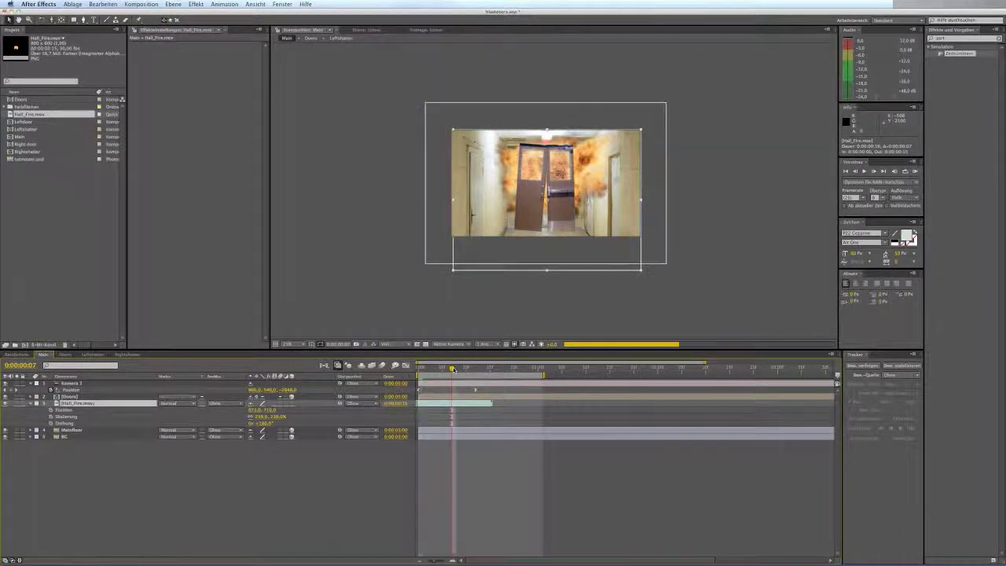
pyautogui.click(386, 343)
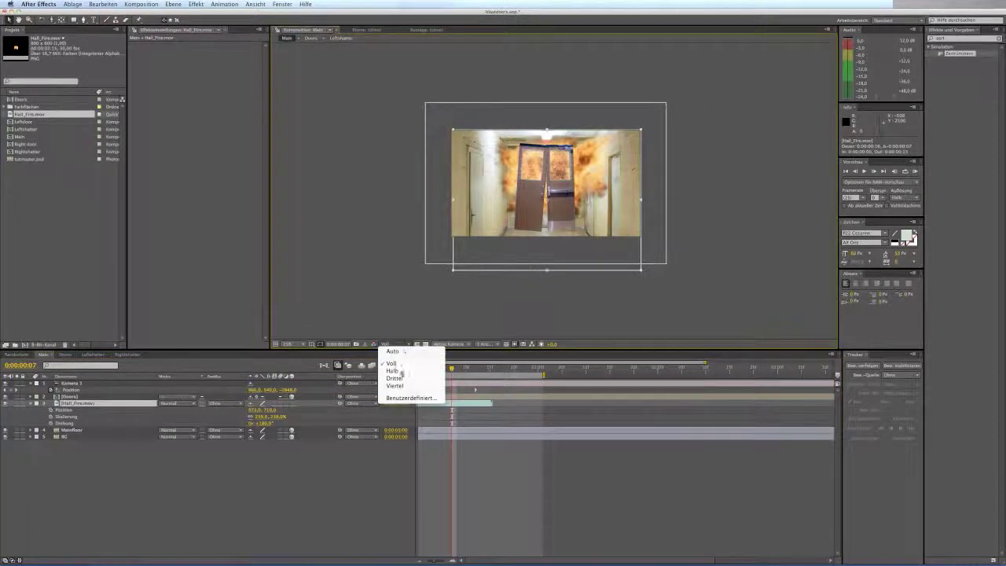
pyautogui.click(396, 361)
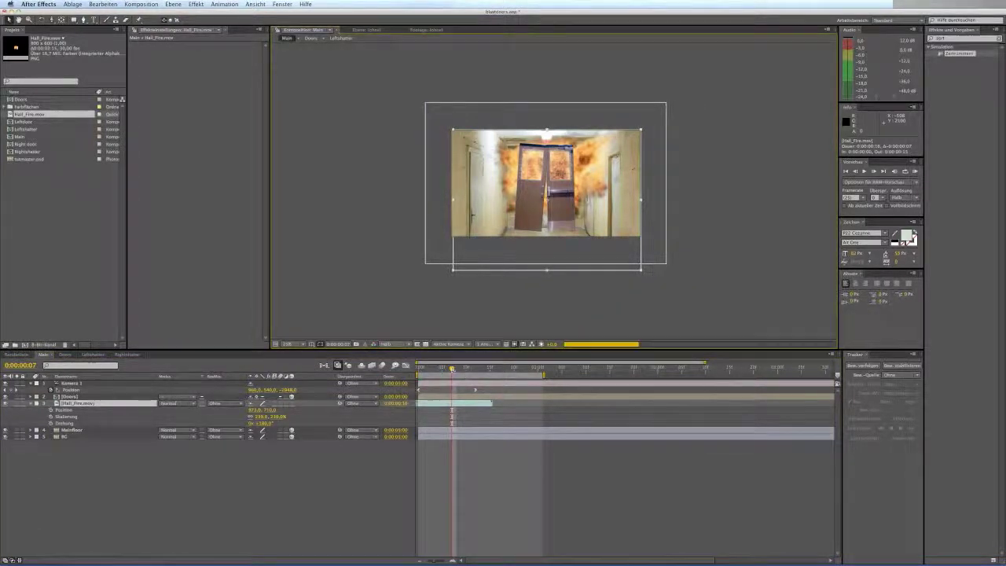
pyautogui.moveTo(451, 369); pyautogui.dragTo(411, 381)
# Look into the right and left shatter compositions, return to Main, and shift the fire clip about two frames earlier.
pyautogui.click(126, 355)
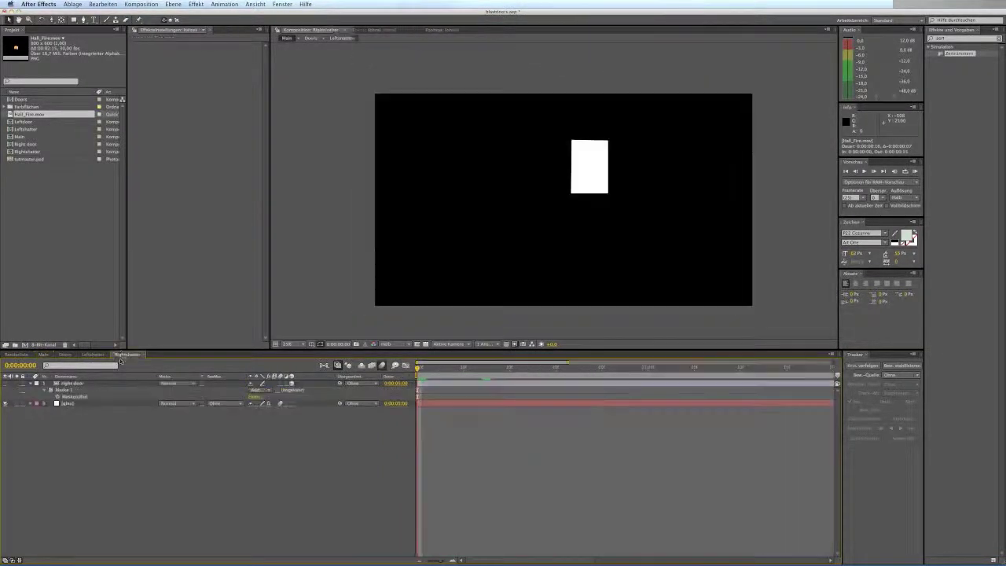
pyautogui.click(92, 354)
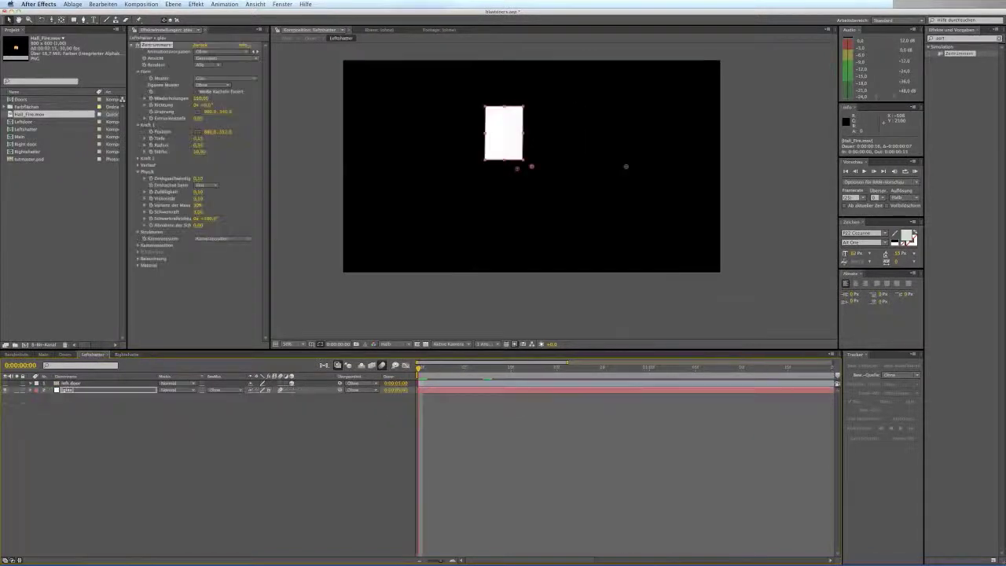
pyautogui.click(43, 354)
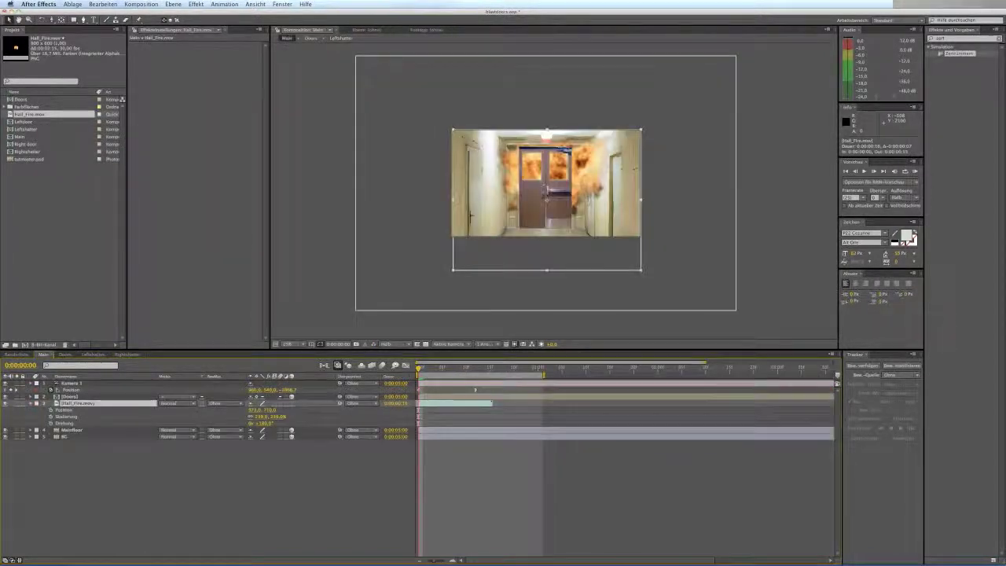
pyautogui.moveTo(421, 370)
pyautogui.mouseDown()
pyautogui.moveTo(515, 368)
pyautogui.moveTo(419, 367)
pyautogui.mouseUp()
pyautogui.moveTo(484, 402); pyautogui.dragTo(475, 404)
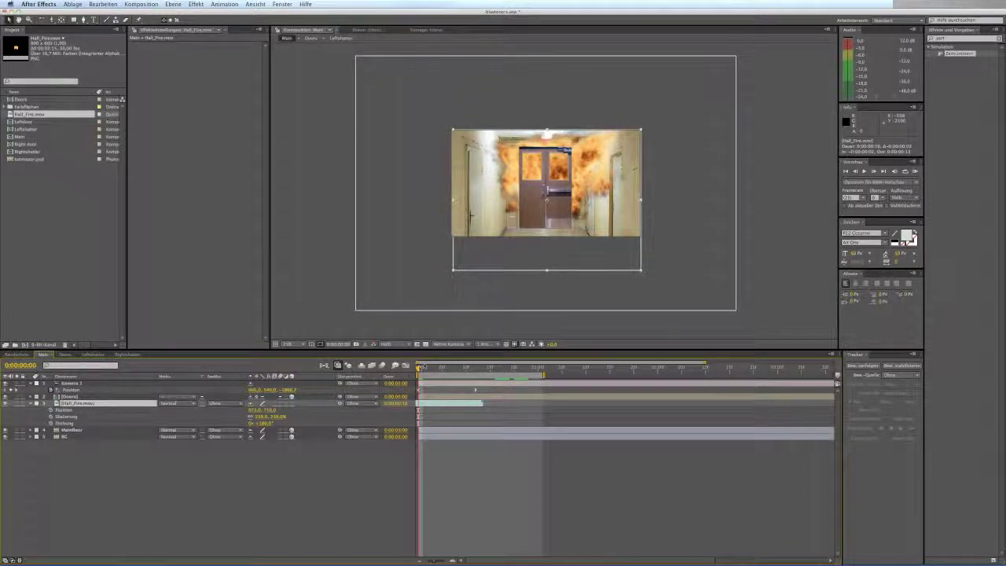
pyautogui.moveTo(419, 367)
pyautogui.mouseDown()
pyautogui.moveTo(475, 368)
pyautogui.moveTo(417, 370)
pyautogui.mouseUp()
# Set the fire layer's blending mode to Negativ multiplizieren and scrub through the opening frames.
pyautogui.moveTo(133, 403); pyautogui.dragTo(135, 410)
pyautogui.click(181, 403)
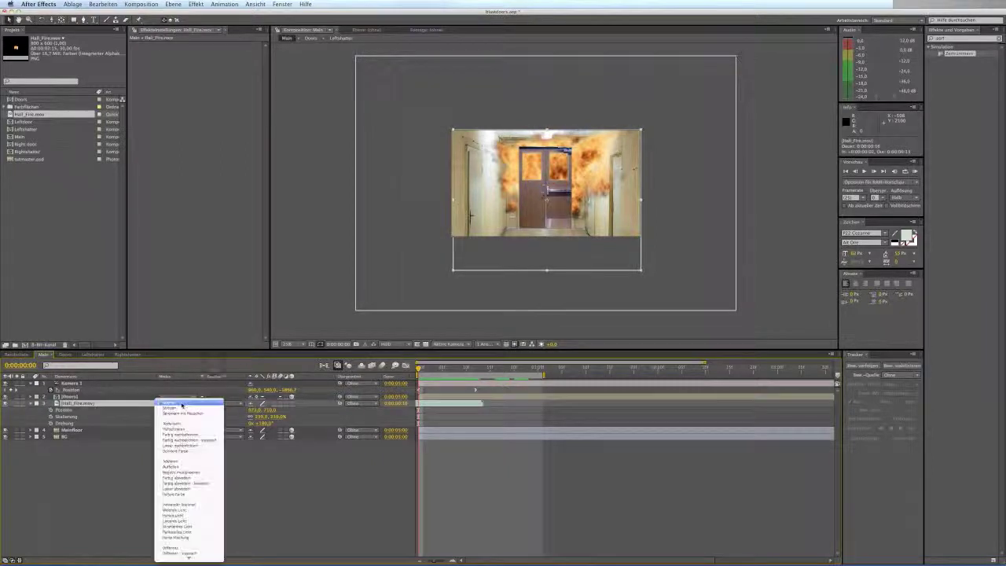
pyautogui.click(196, 472)
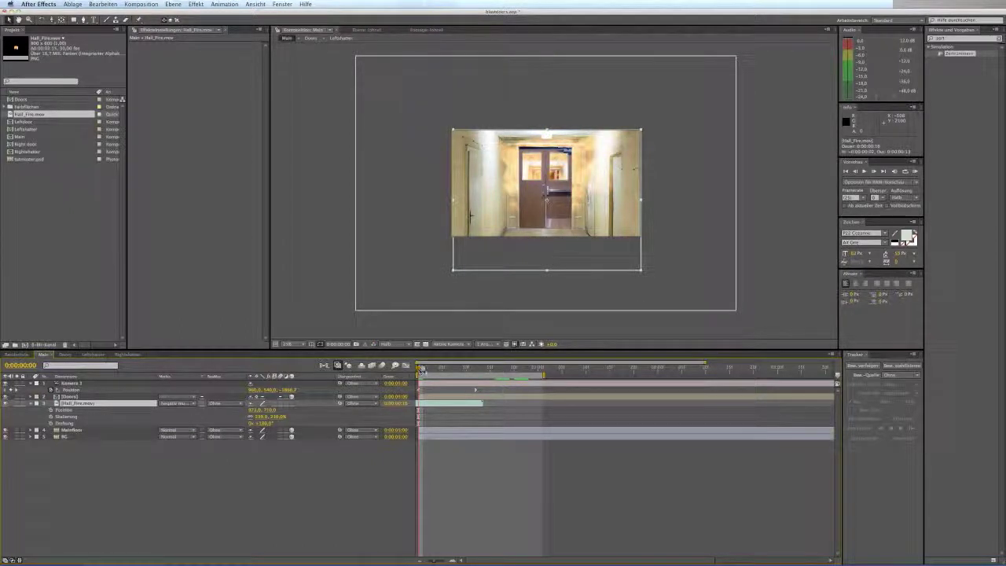
pyautogui.moveTo(422, 369); pyautogui.dragTo(466, 369)
pyautogui.press('space')
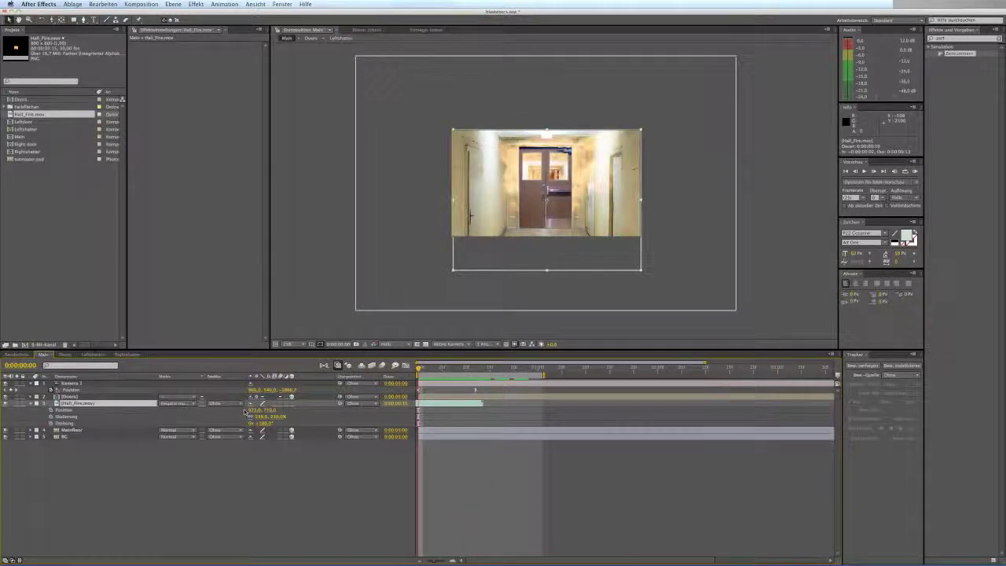
pyautogui.click(188, 403)
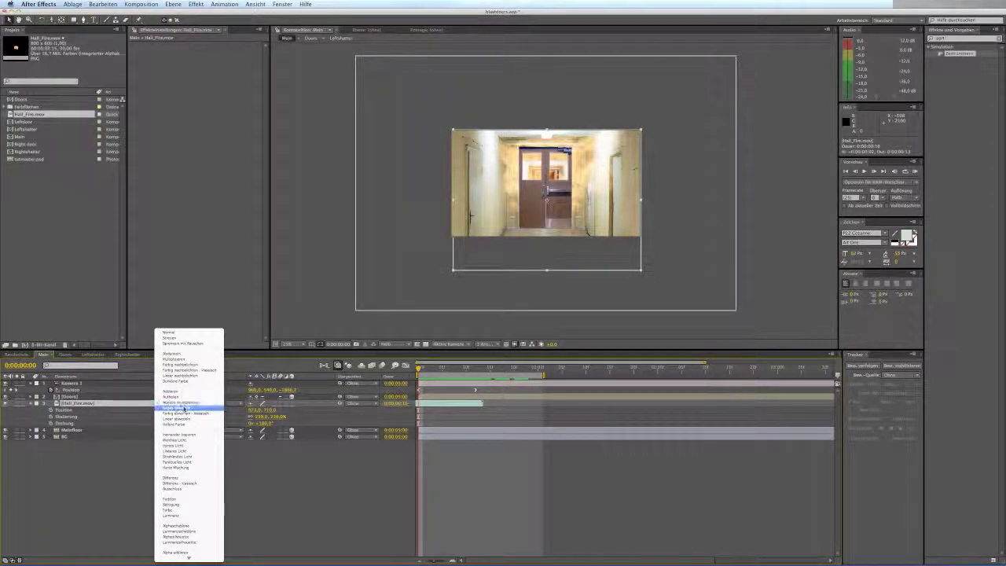
pyautogui.click(184, 402)
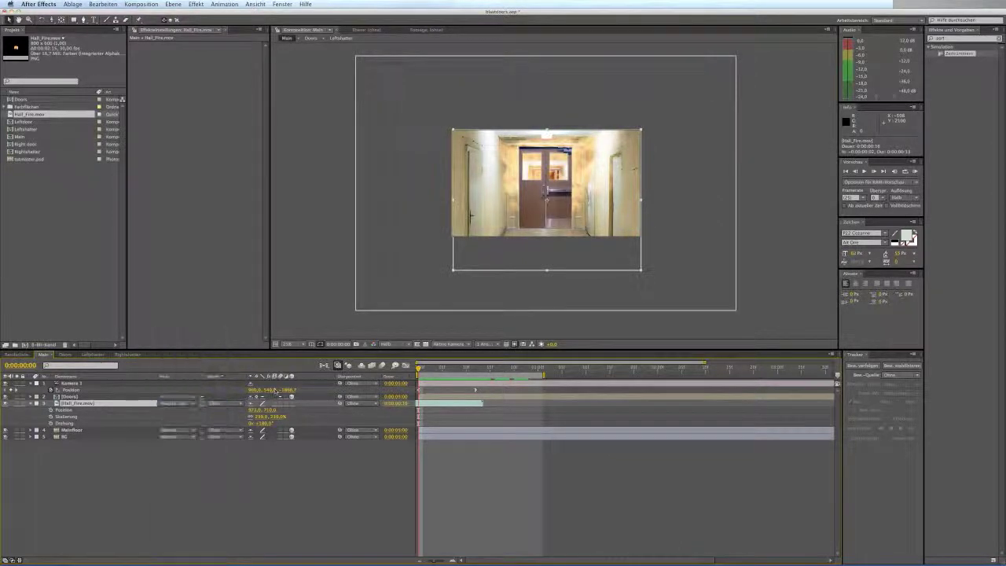
pyautogui.click(426, 369)
pyautogui.moveTo(427, 369); pyautogui.dragTo(416, 402)
# Move both Kamera 1 position keyframes later so the camera move starts at 0:00:00:10.
pyautogui.click(503, 390)
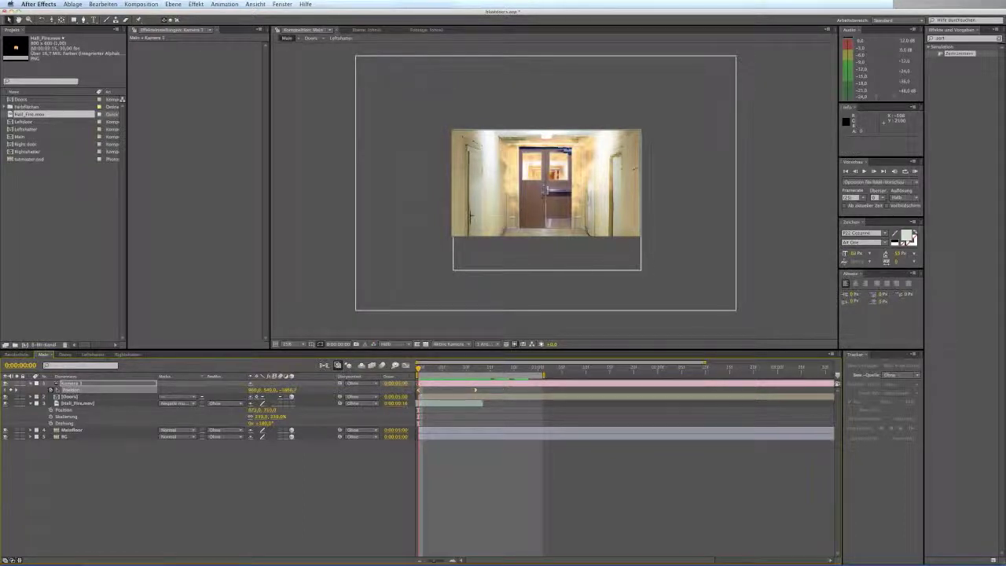
pyautogui.press('space')
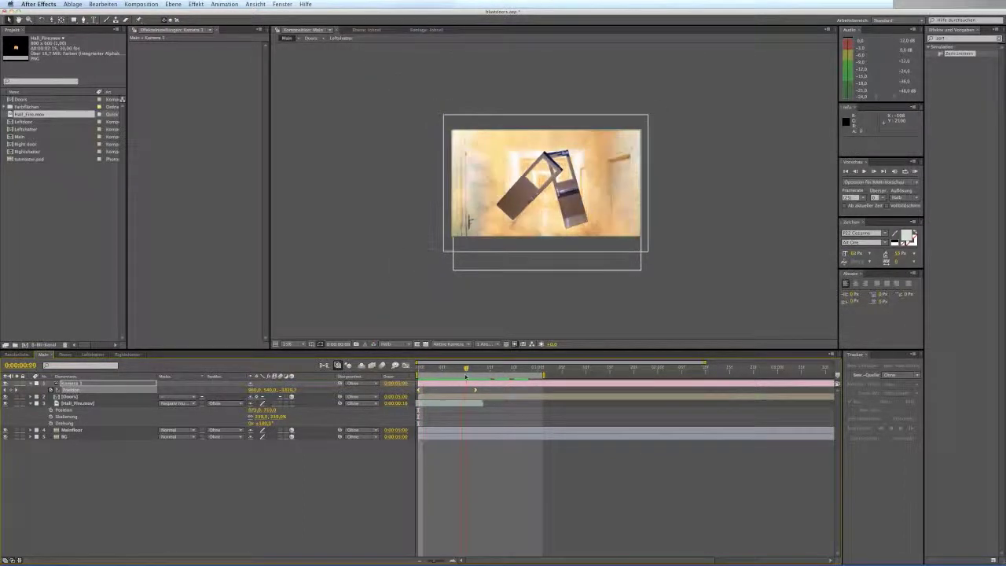
pyautogui.moveTo(418, 390); pyautogui.dragTo(457, 383)
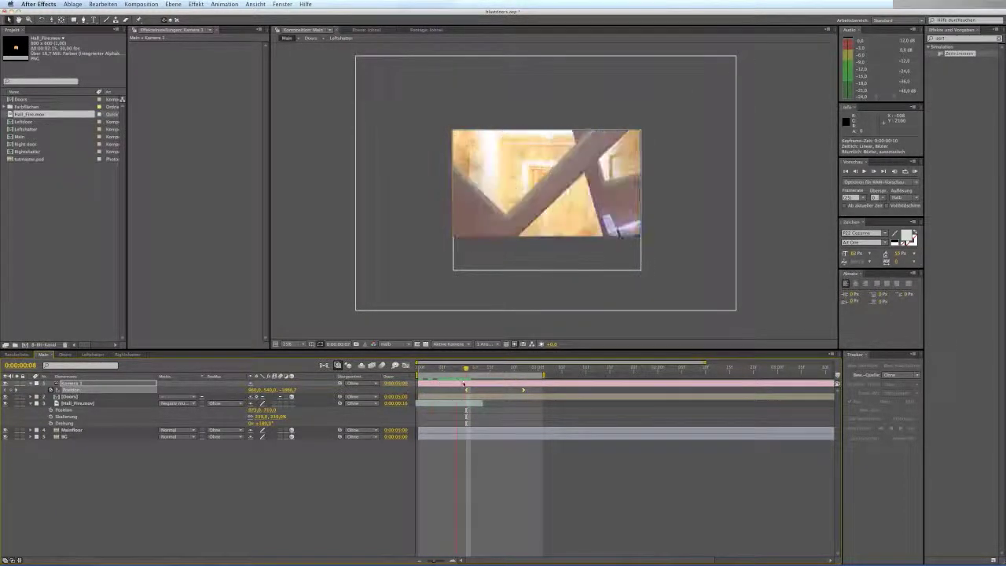
# Shift all position and rotation keyframes of the four layers in the Doors composition so they start at 0:00:00:10.
pyautogui.click(65, 355)
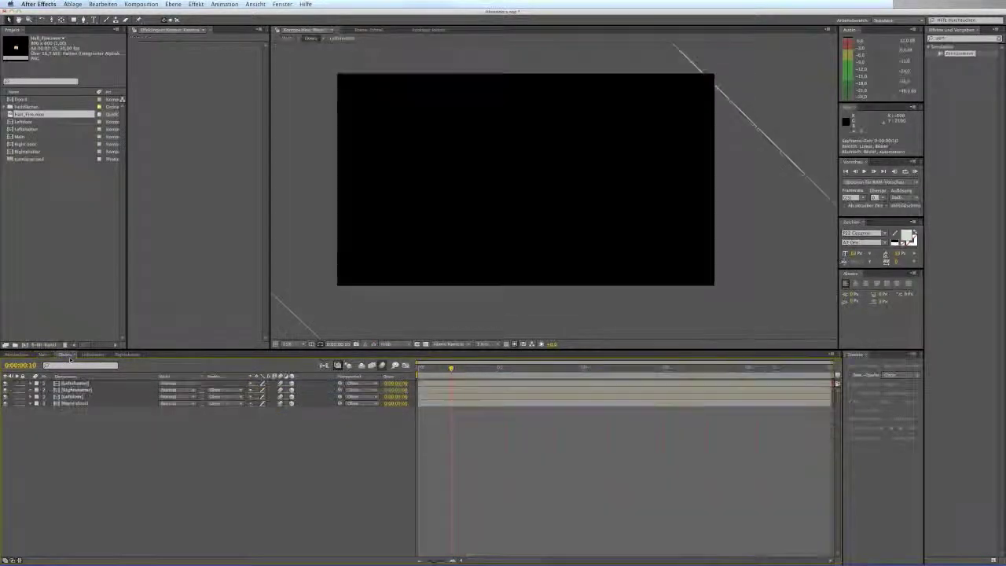
pyautogui.hotkey('ctrl', 'a')
pyautogui.press('u')
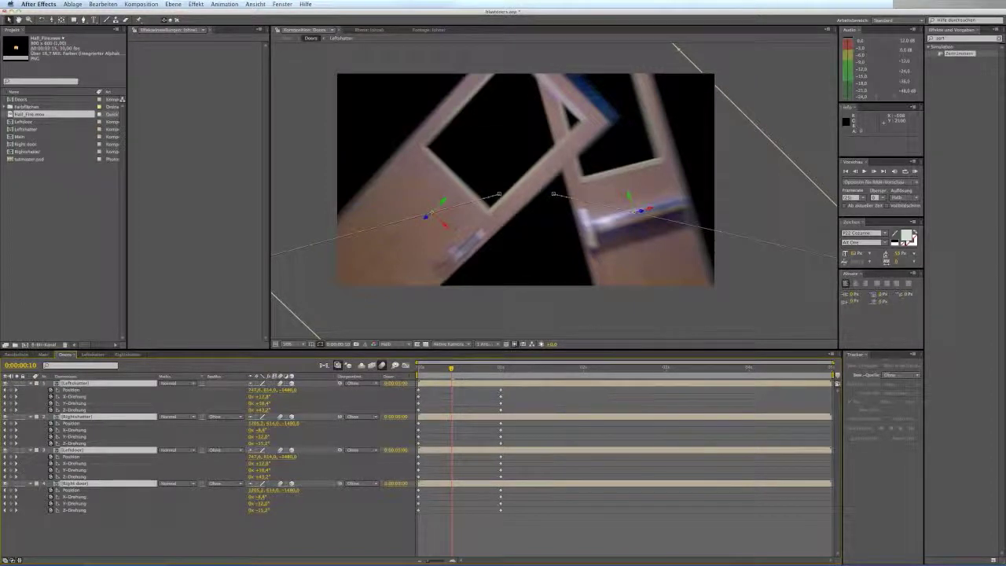
pyautogui.click(43, 354)
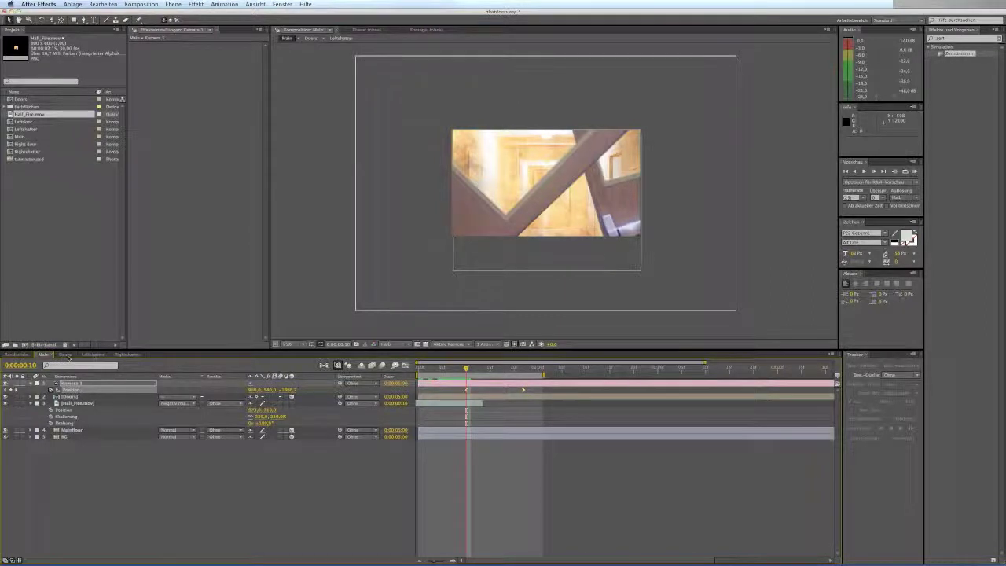
pyautogui.click(66, 354)
pyautogui.moveTo(526, 385); pyautogui.dragTo(416, 518)
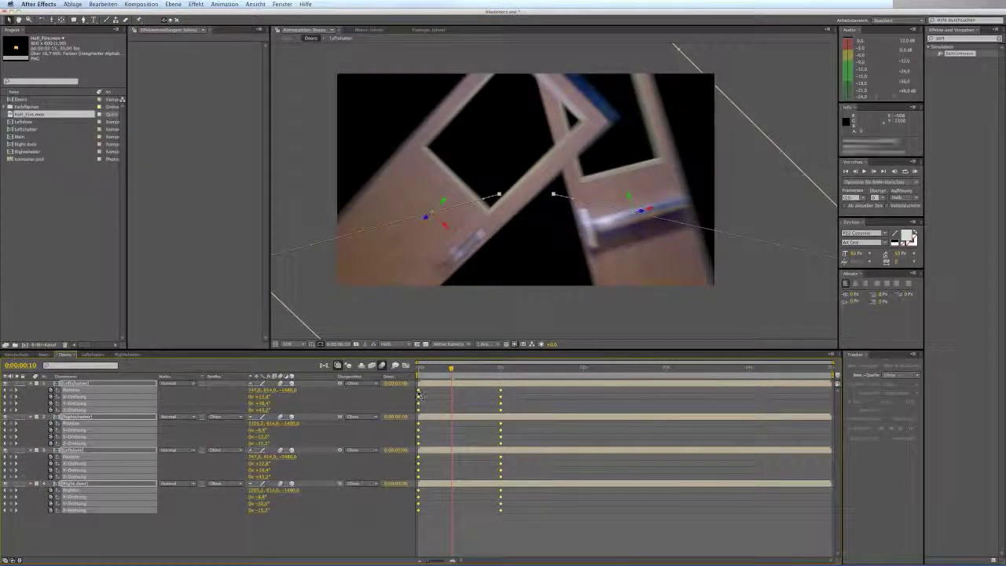
pyautogui.moveTo(418, 395); pyautogui.dragTo(451, 400)
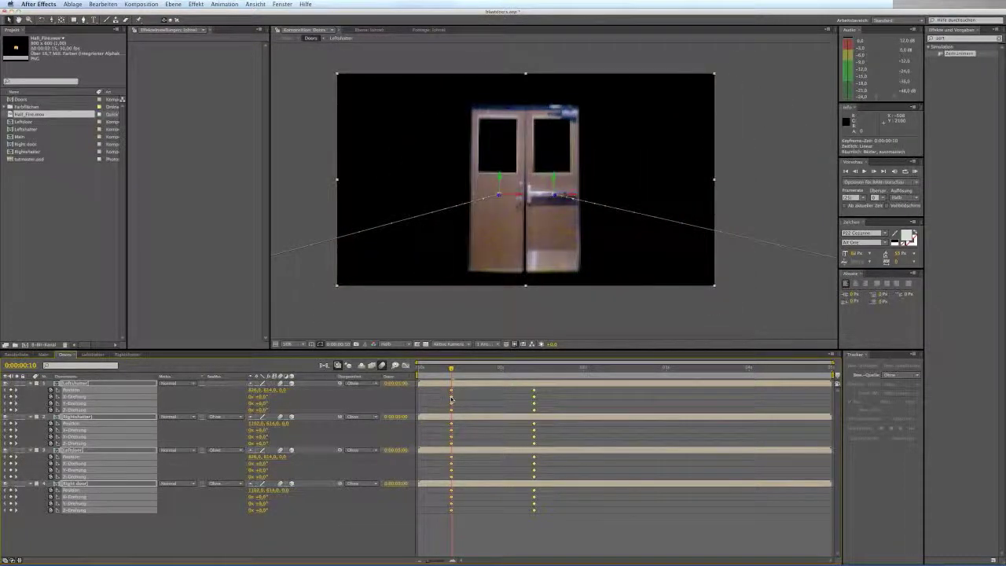
# Move only the end keyframes of all four Doors layers earlier to 0:00:01:00.
pyautogui.click(384, 527)
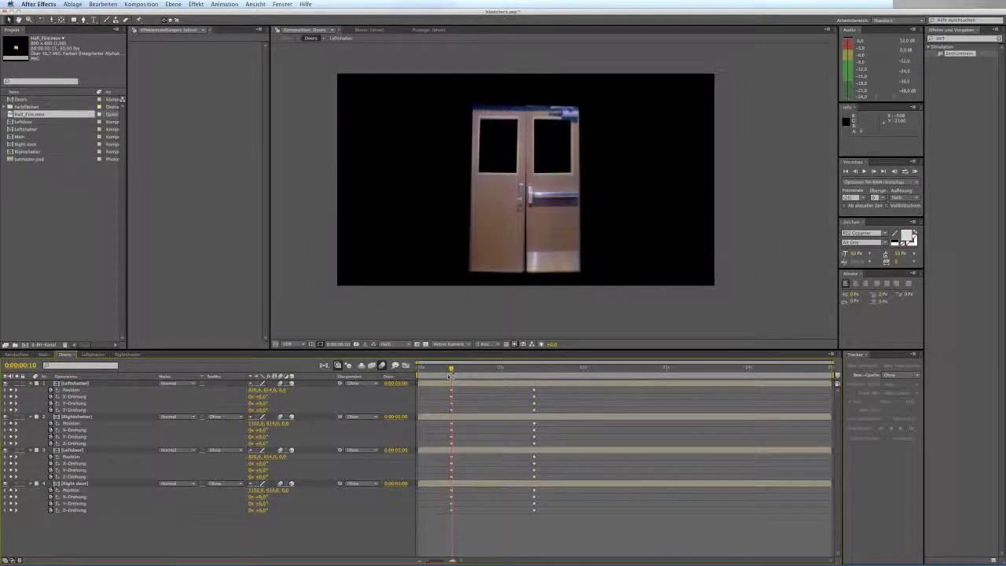
pyautogui.moveTo(452, 369); pyautogui.dragTo(566, 532)
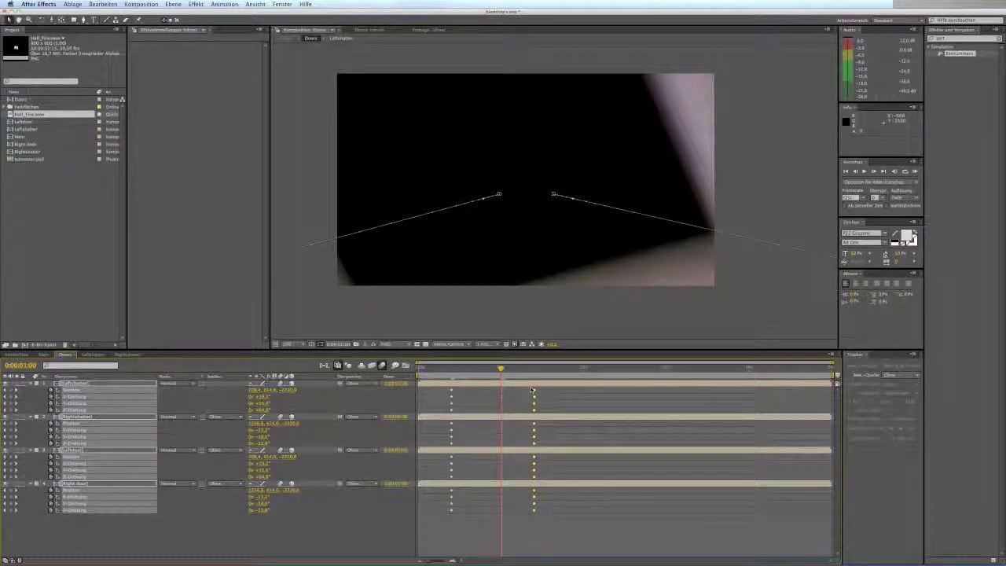
pyautogui.moveTo(532, 389); pyautogui.dragTo(500, 390)
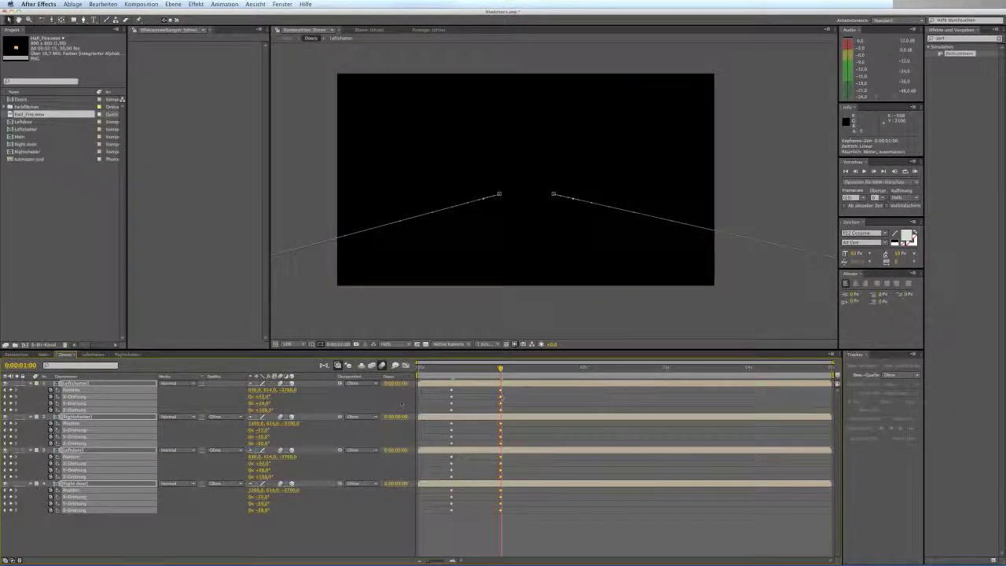
# Shift the Hall_Fire.mov layer later in the Main composition so the clip ends at 0:00:00:24.
pyautogui.click(43, 354)
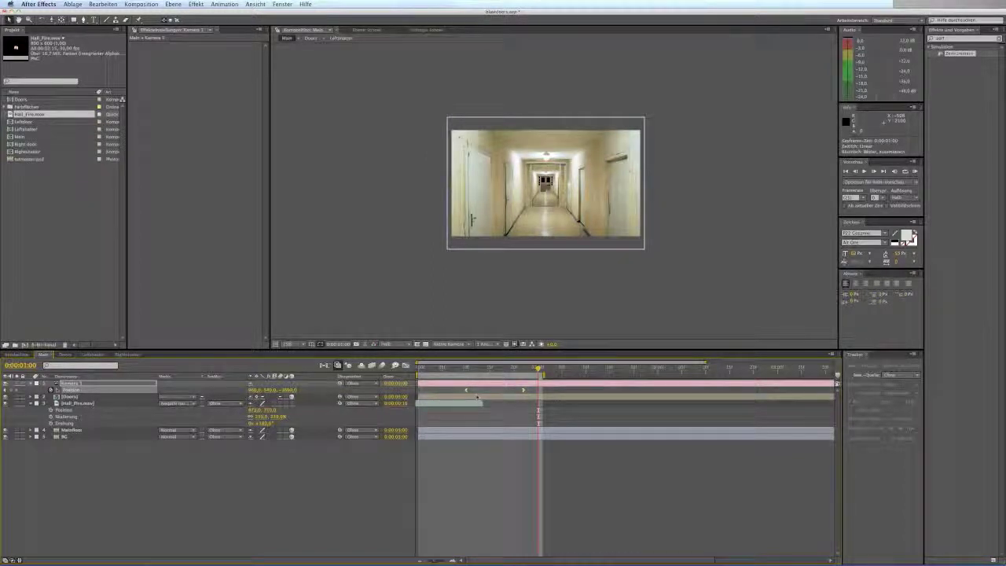
pyautogui.moveTo(475, 404); pyautogui.dragTo(523, 405)
pyautogui.moveTo(537, 368)
pyautogui.mouseDown()
pyautogui.moveTo(469, 378)
pyautogui.moveTo(529, 380)
pyautogui.mouseUp()
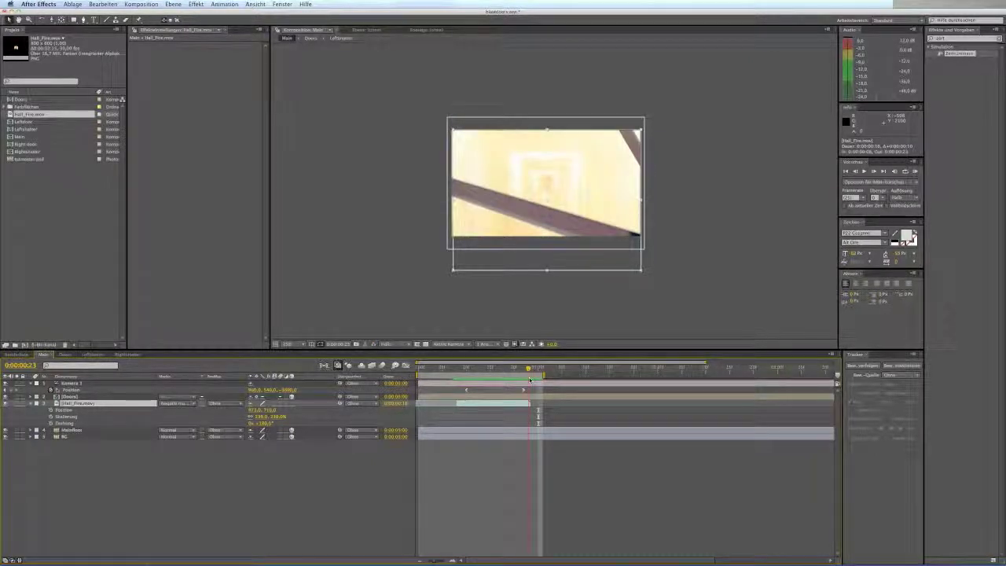
pyautogui.moveTo(529, 370); pyautogui.dragTo(534, 370)
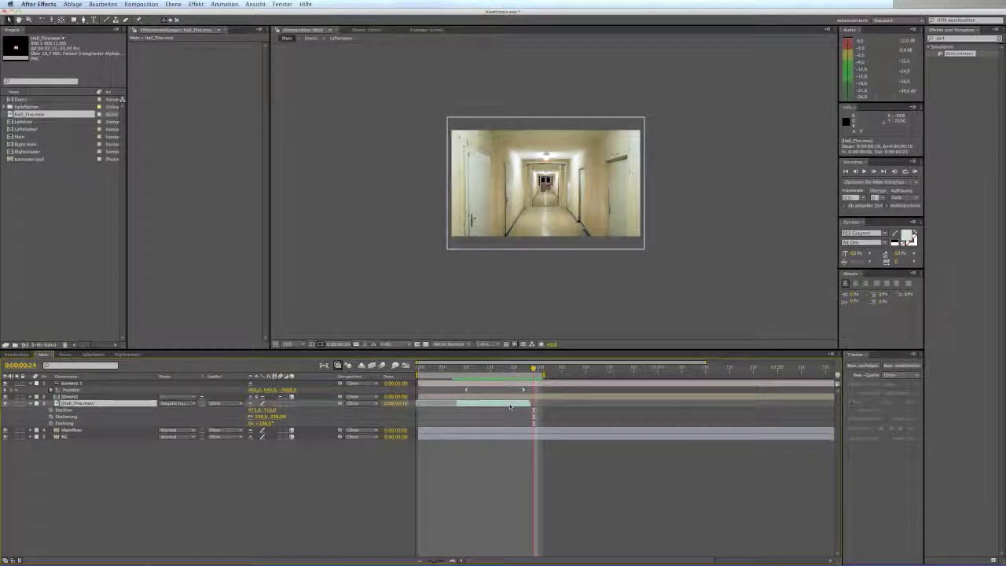
pyautogui.moveTo(510, 406); pyautogui.dragTo(514, 406)
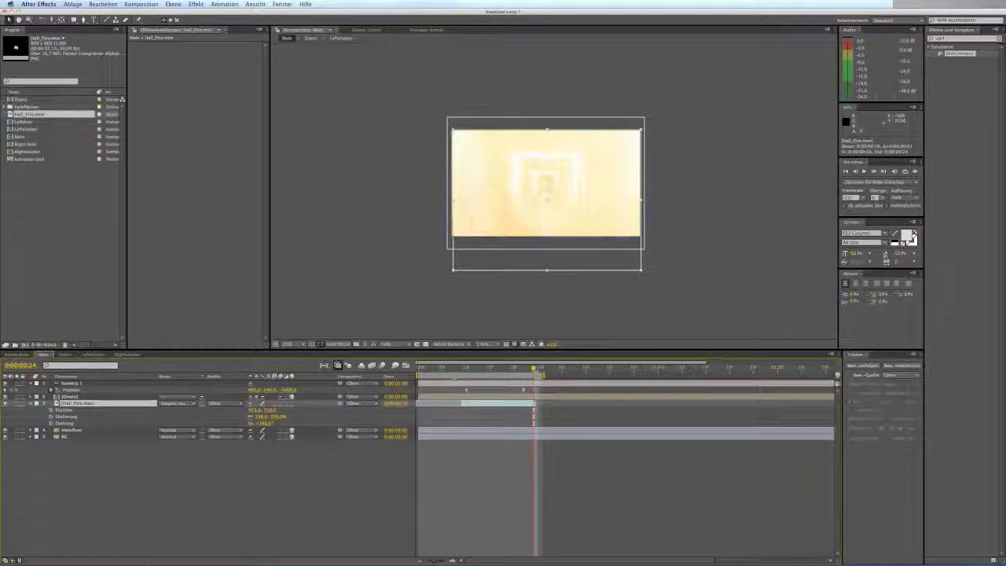
# Scrub and preview the Main composition from the start to check the timing of the fire, doors and camera move.
pyautogui.moveTo(533, 369); pyautogui.dragTo(467, 403)
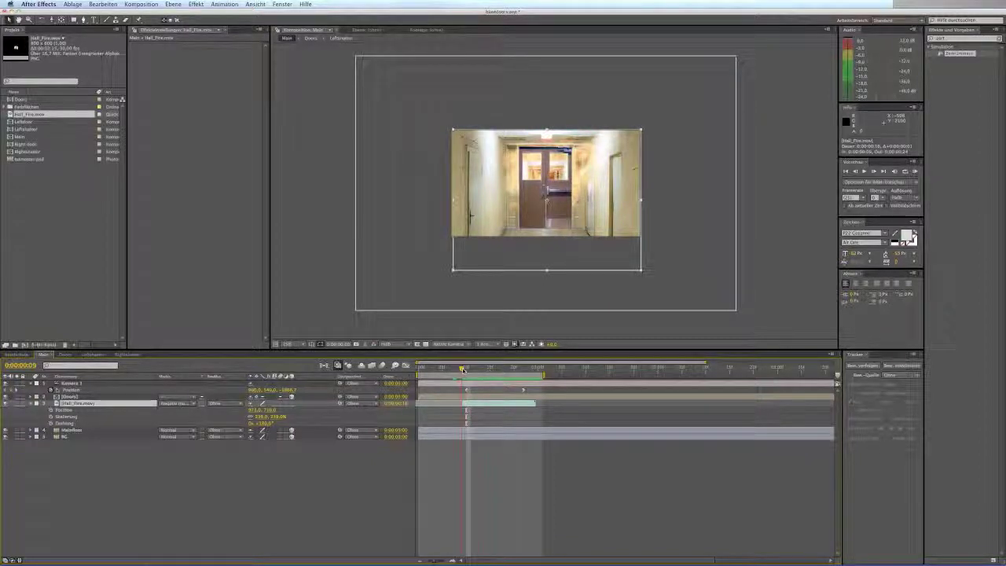
pyautogui.moveTo(466, 368); pyautogui.dragTo(463, 371)
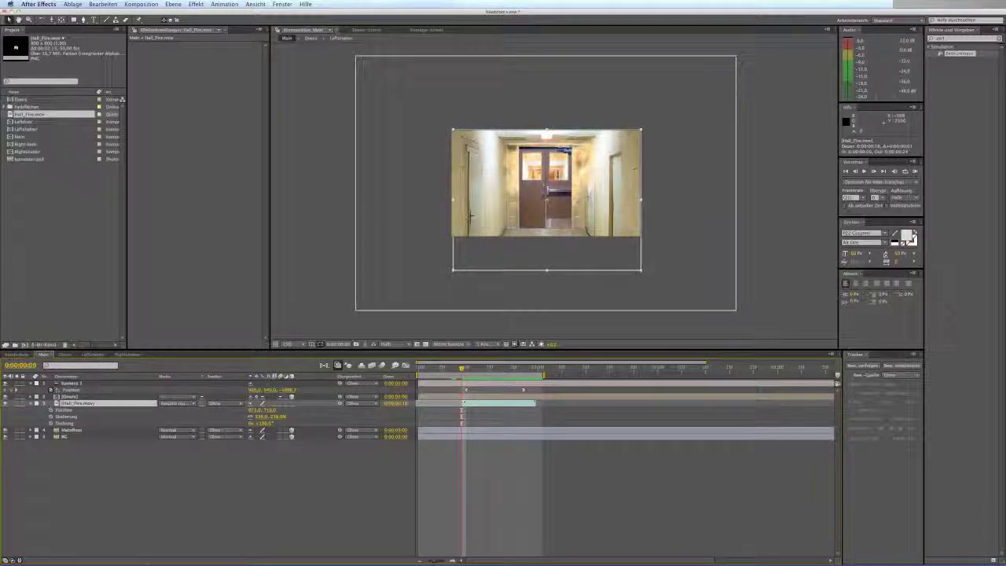
pyautogui.press('Home')
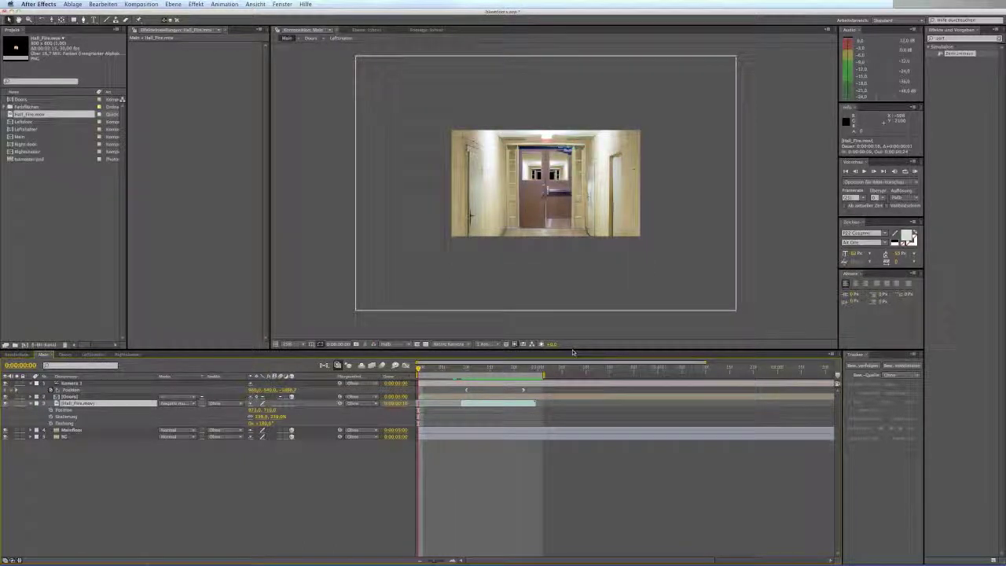
pyautogui.click(914, 171)
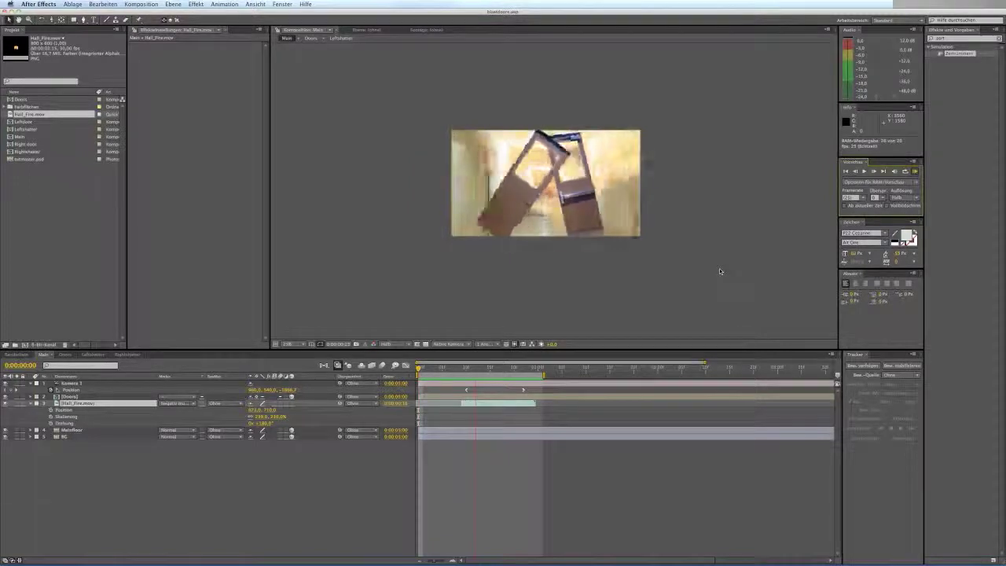
pyautogui.press('space')
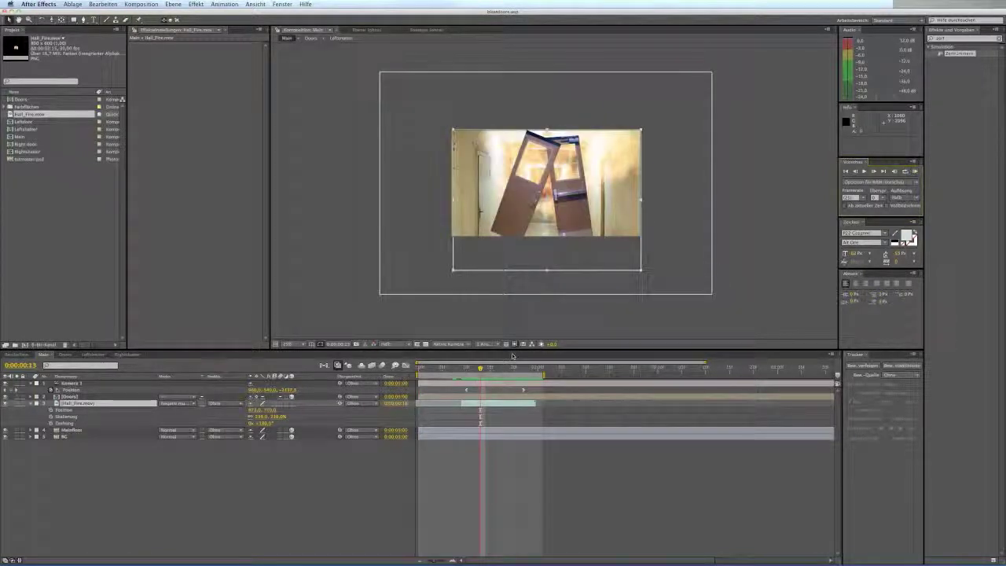
pyautogui.press('space')
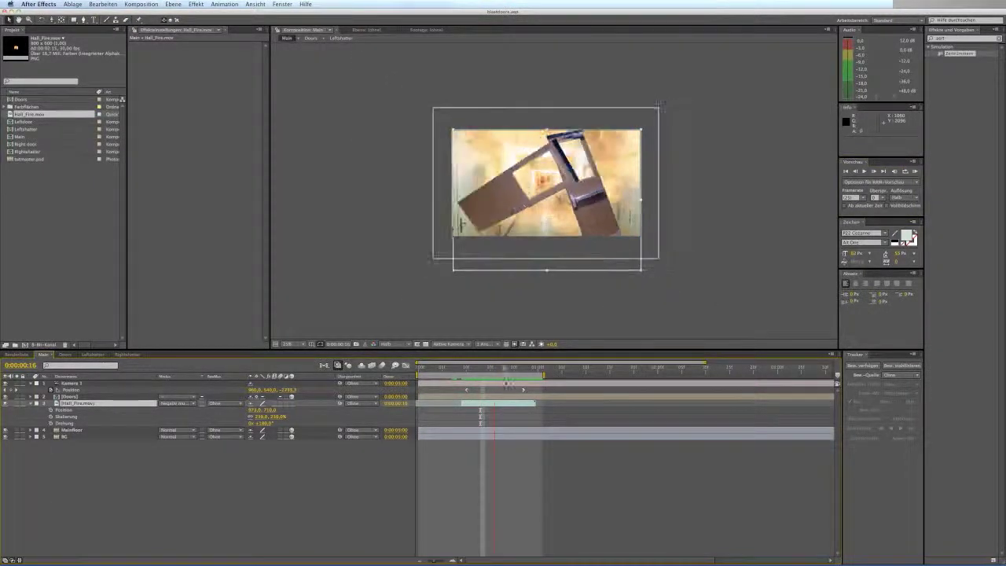
pyautogui.moveTo(526, 383); pyautogui.dragTo(467, 405)
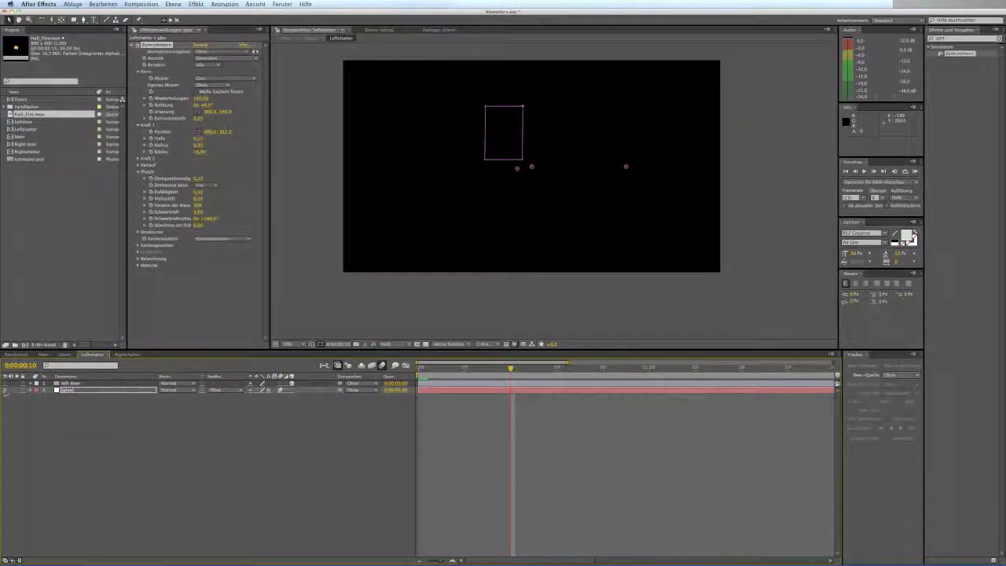
# Make the glas layer visible in the Leftshatter composition and collapse the properties of all four layers in Doors.
pyautogui.click(5, 390)
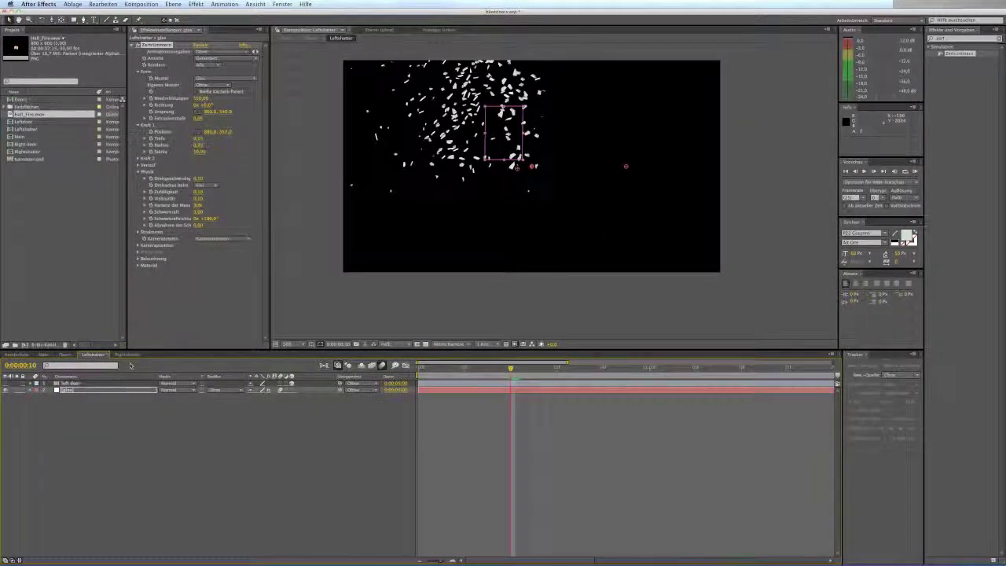
pyautogui.click(67, 354)
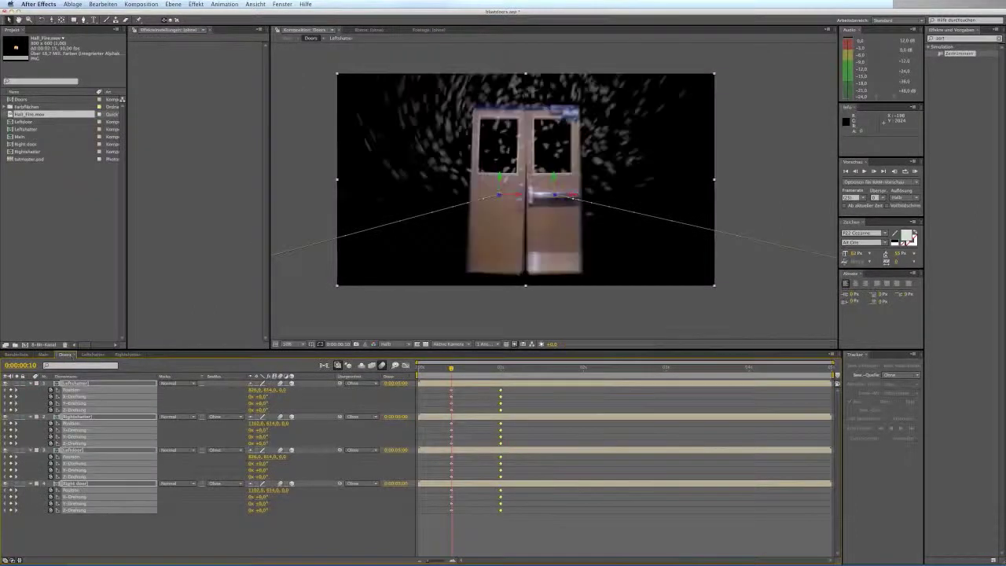
pyautogui.click(30, 384)
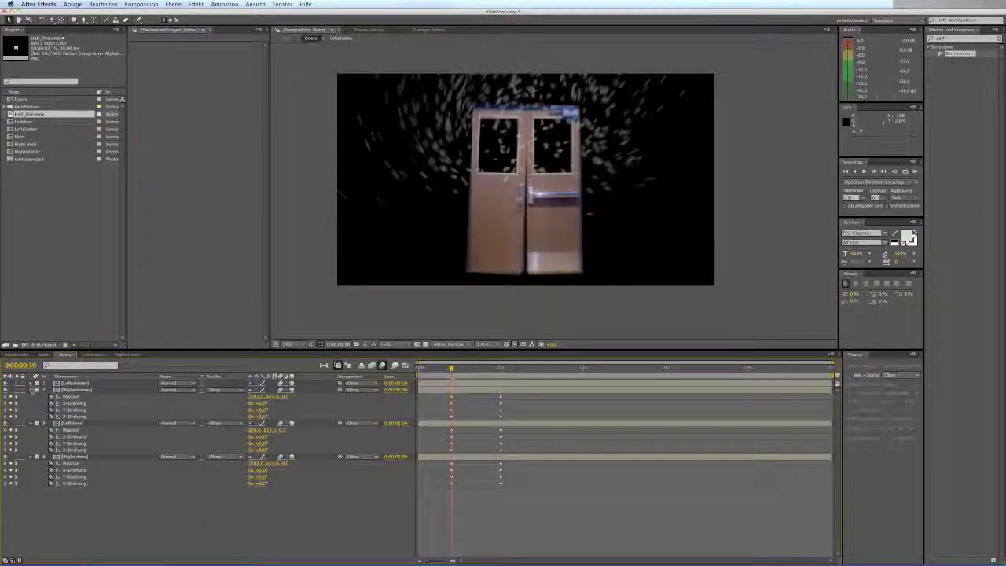
pyautogui.click(30, 390)
pyautogui.click(30, 396)
pyautogui.click(30, 403)
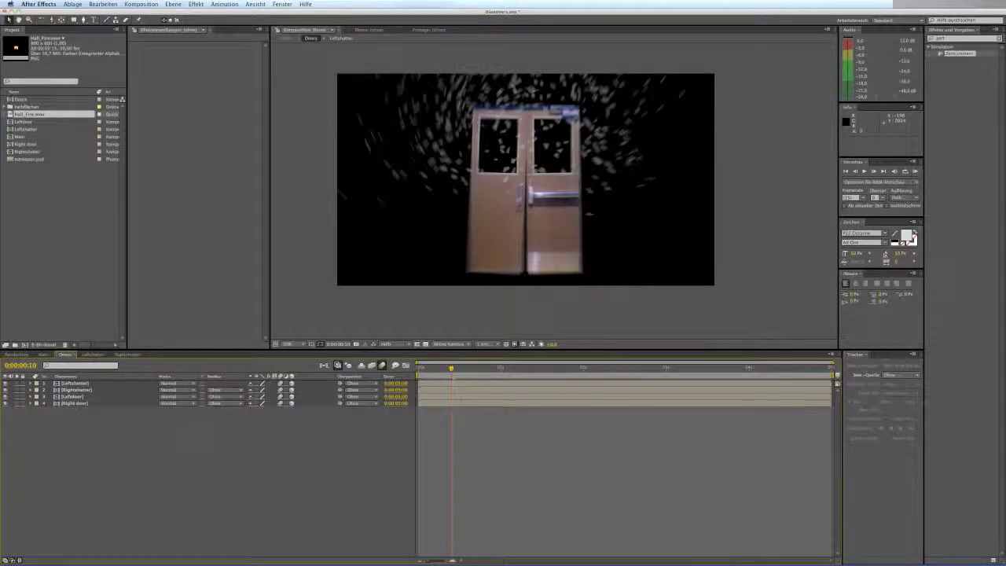
# Scrub Main to 0:00:00:10 and reveal the keyframes in Doors to compare the doors' start with the glass shattering.
pyautogui.click(429, 368)
pyautogui.press('space')
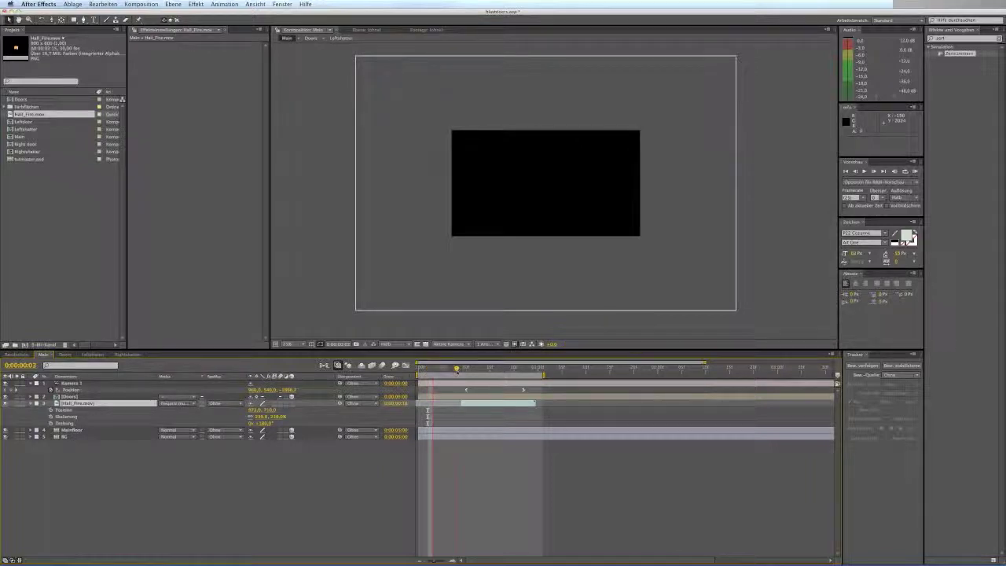
pyautogui.click(457, 369)
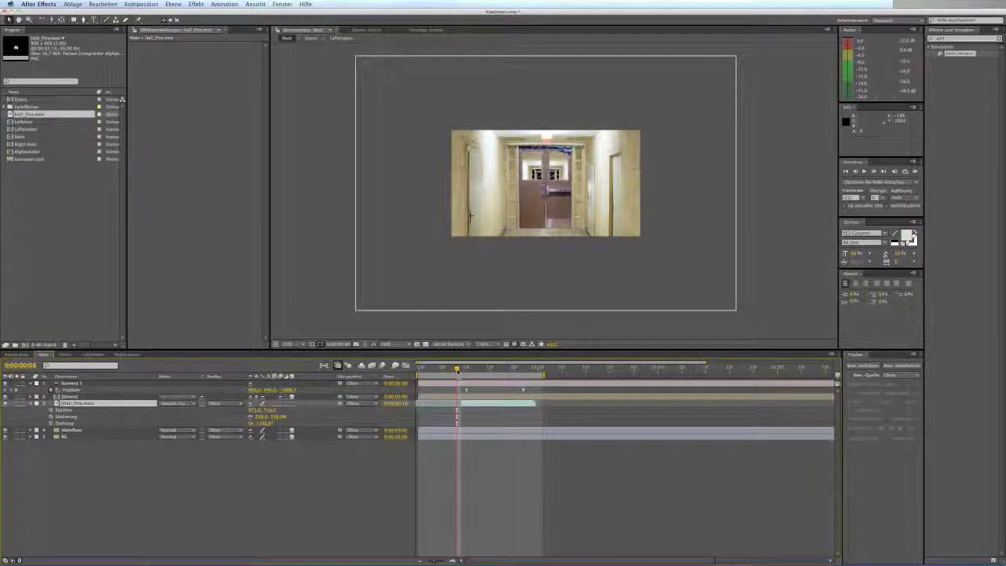
pyautogui.moveTo(461, 370); pyautogui.dragTo(467, 369)
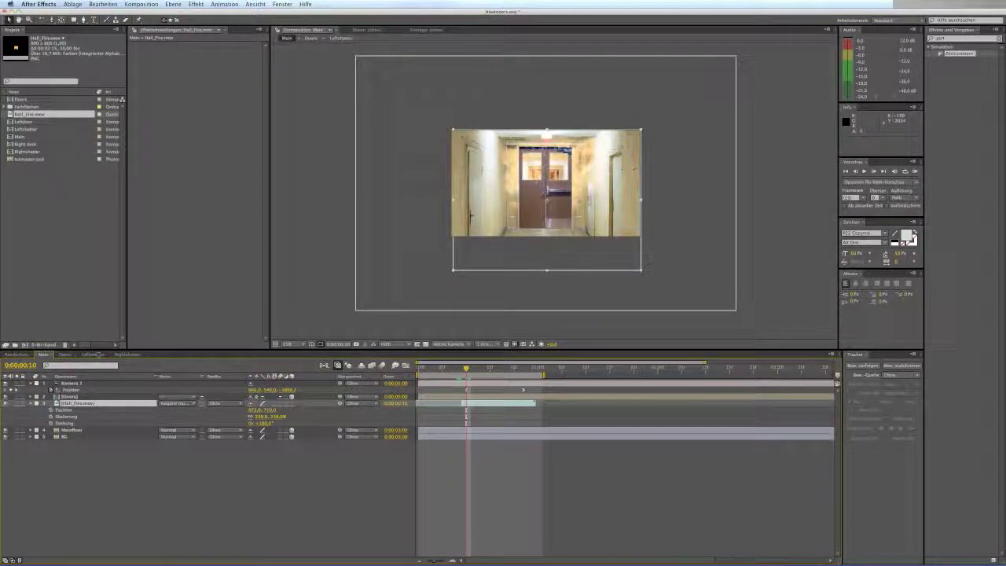
pyautogui.click(66, 354)
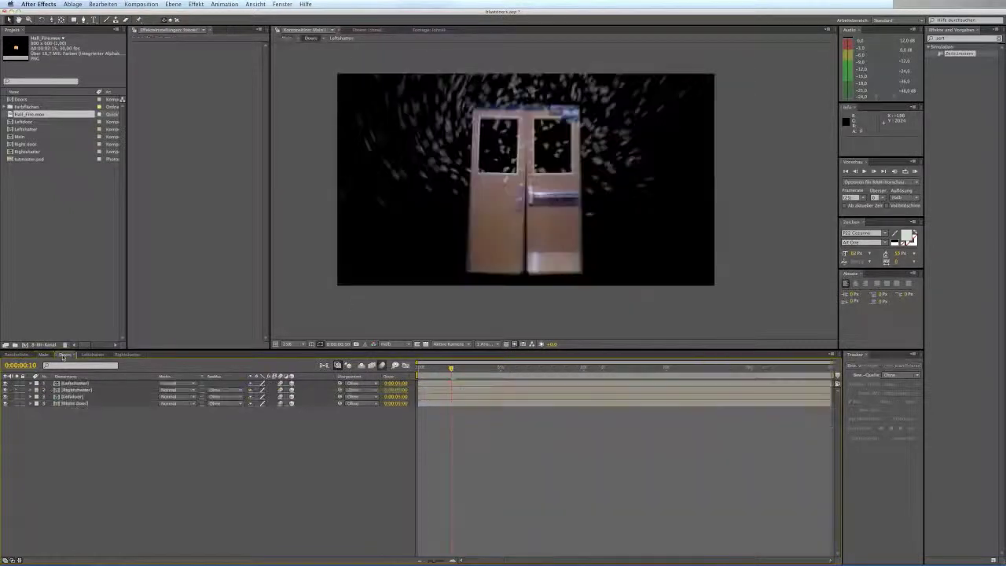
pyautogui.press('super+a')
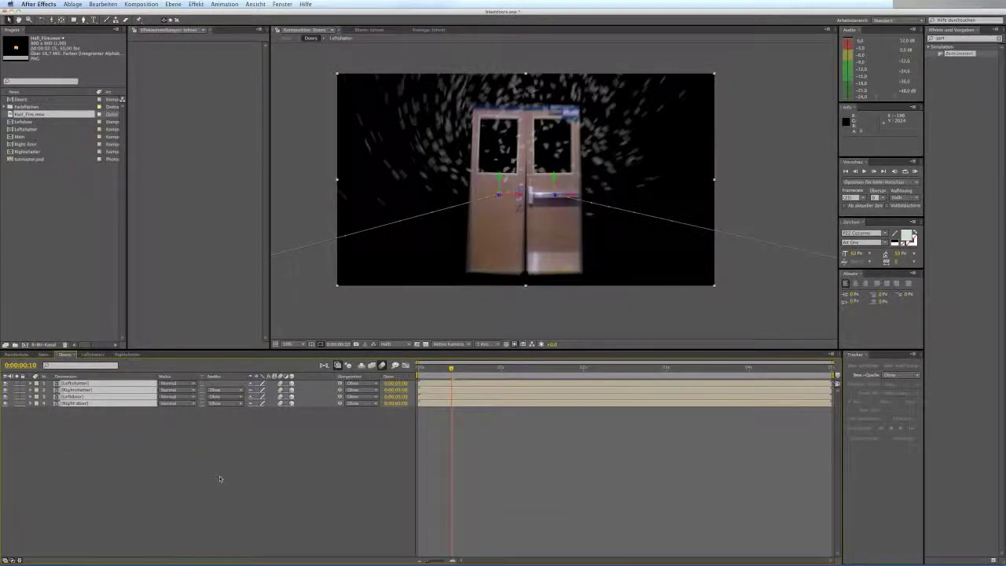
pyautogui.press('u')
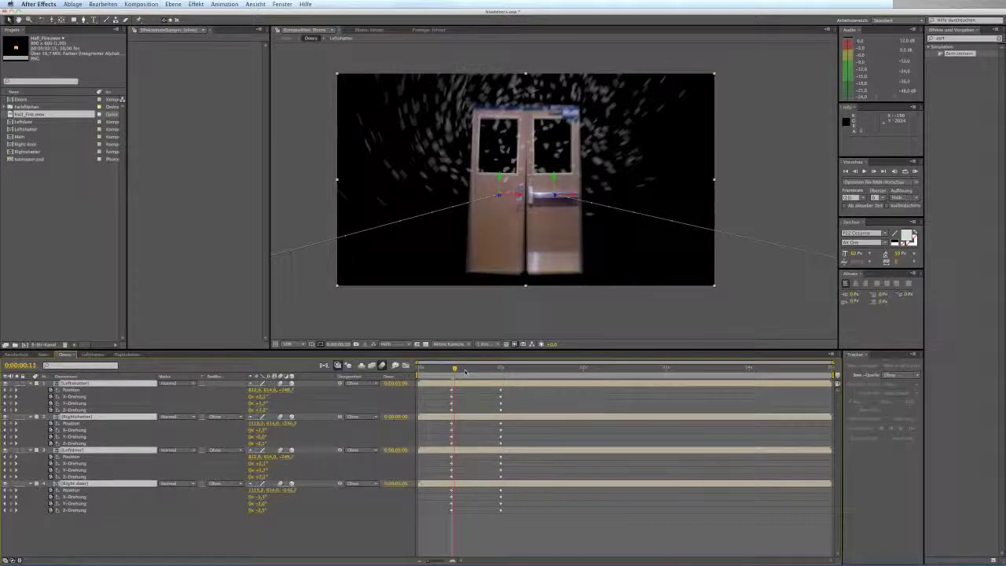
pyautogui.click(187, 534)
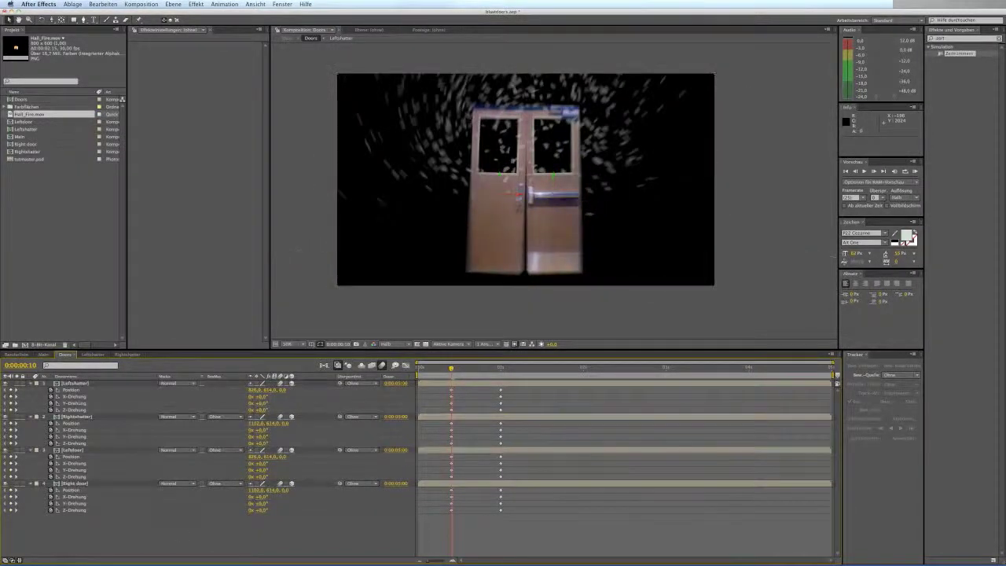
# Set a keyframe for the Kraft 1 Radius of the glas layer's shatter effect in Leftshatter at 0:00:00:10.
pyautogui.click(101, 354)
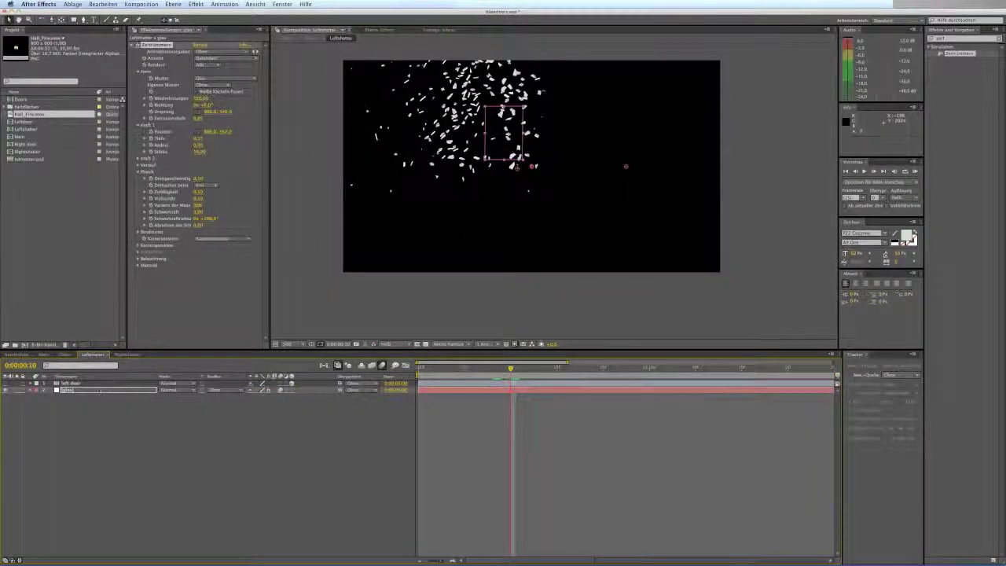
pyautogui.click(98, 389)
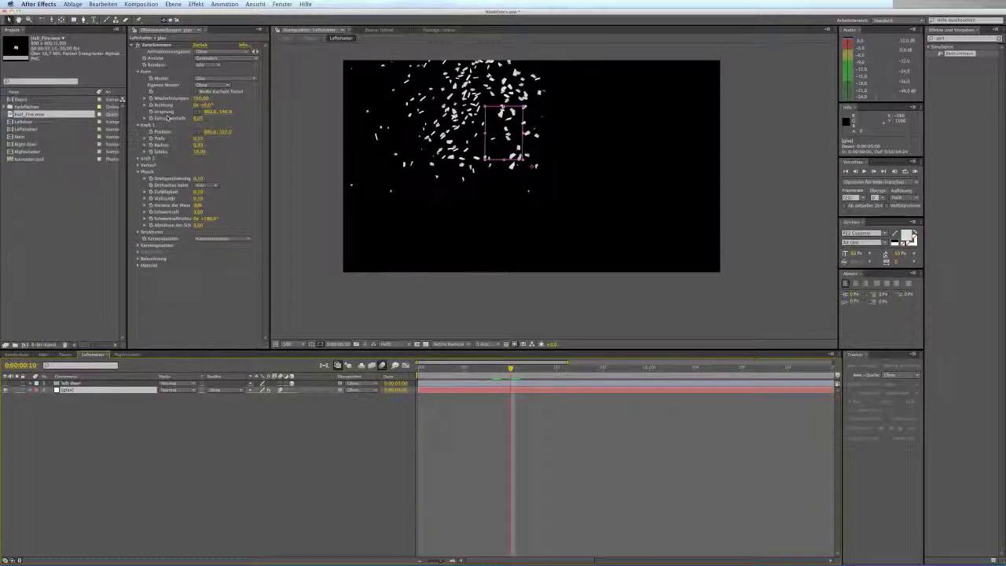
pyautogui.click(152, 146)
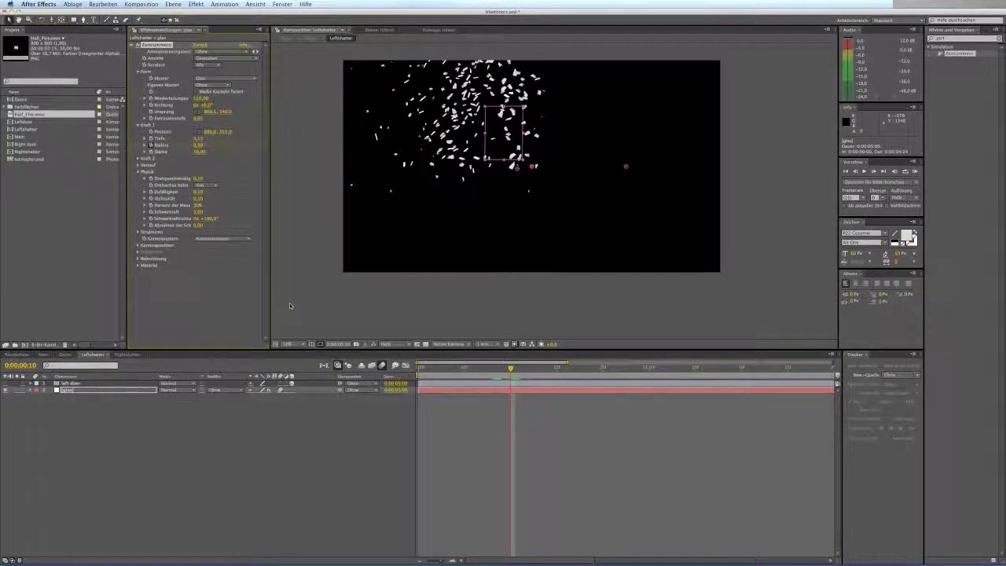
# Set the glas layer's Kraft 1 Radius to 0 at 0:00:00:09 in Leftshatter and scrub through the start of the shatter.
pyautogui.click(510, 369)
pyautogui.moveTo(506, 370); pyautogui.dragTo(501, 368)
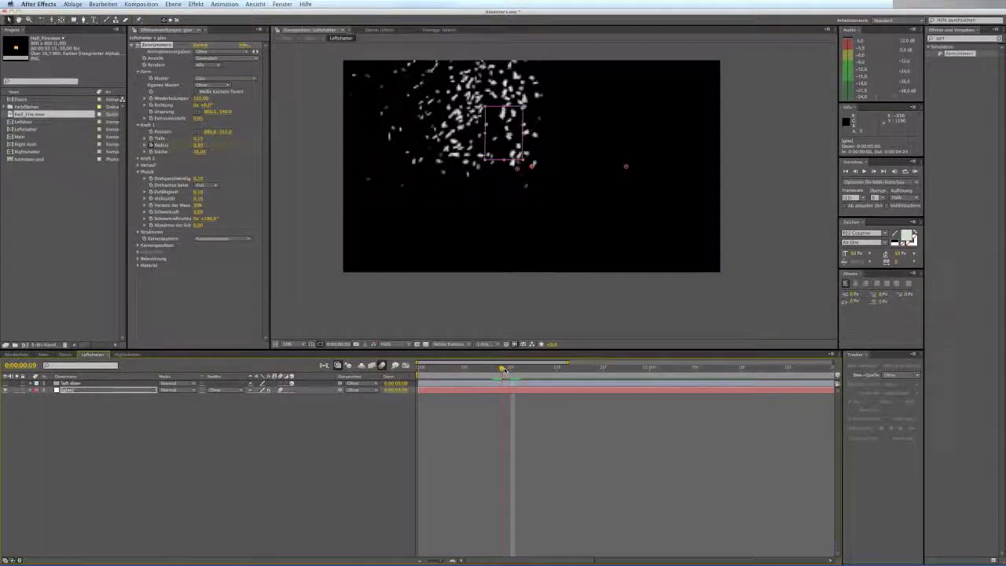
pyautogui.click(198, 144)
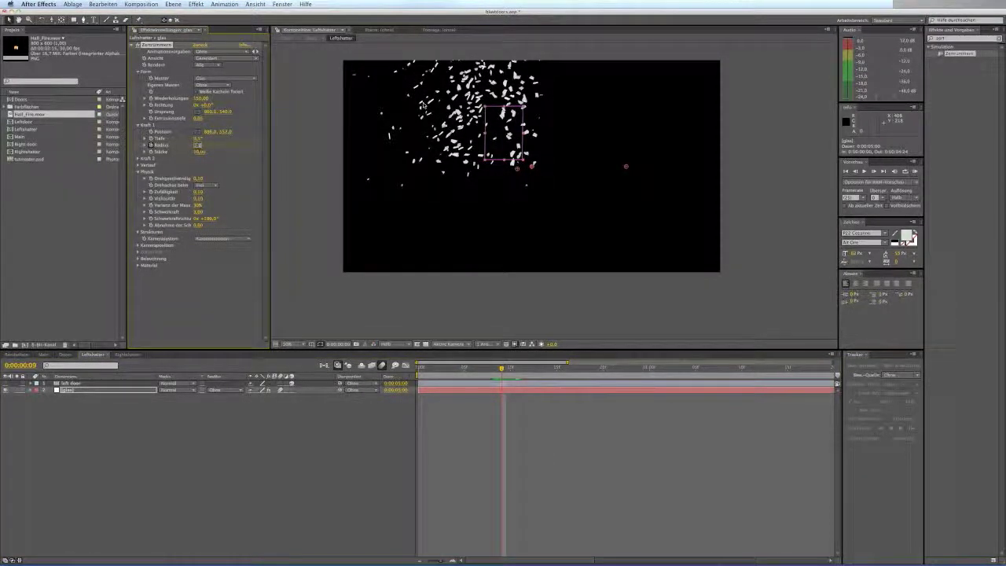
pyautogui.write('0')
pyautogui.press('Return')
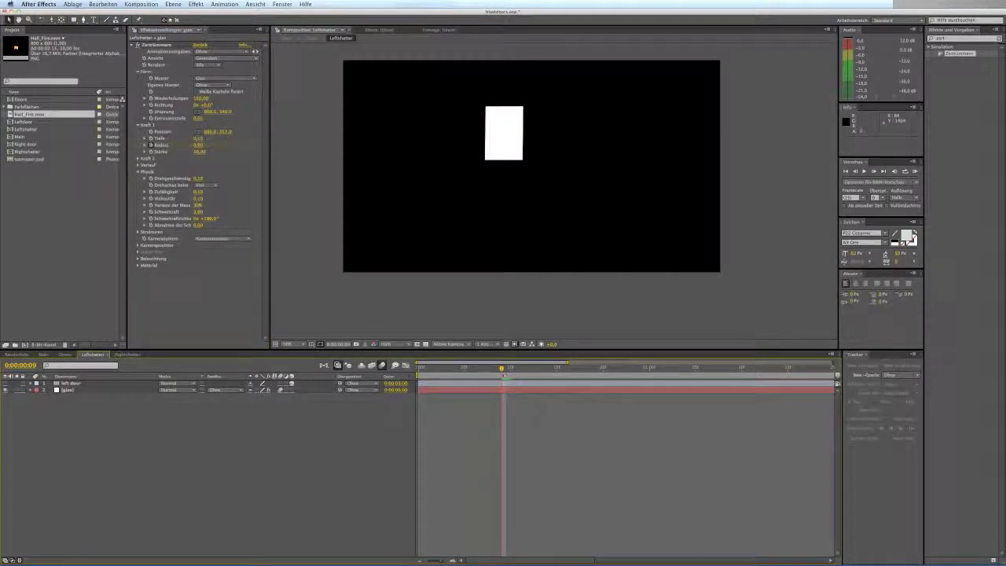
pyautogui.moveTo(501, 368); pyautogui.dragTo(371, 380)
pyautogui.moveTo(483, 369); pyautogui.dragTo(510, 401)
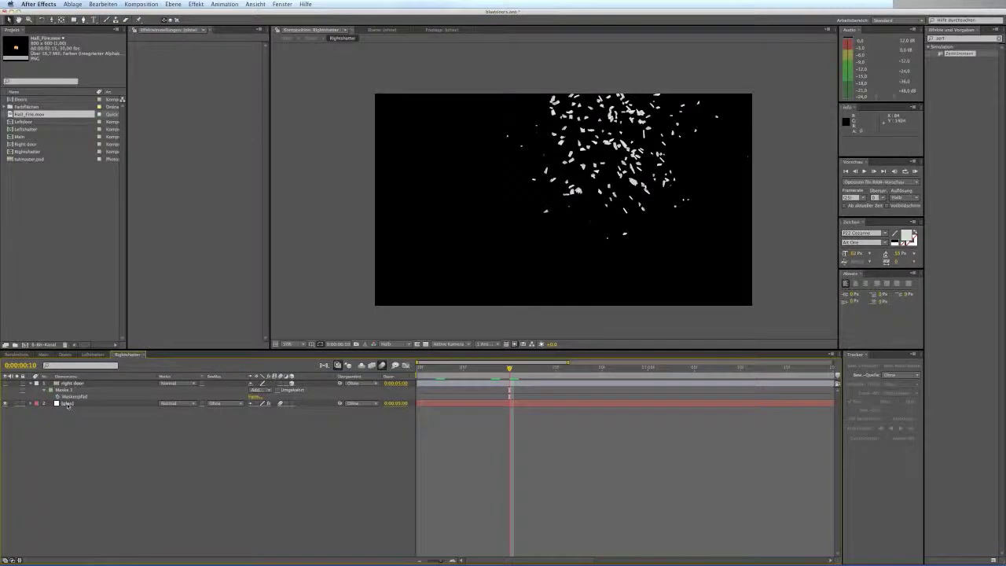
# In Rightshatter, keyframe the glas layer's Kraft 1 Radius at 0:00:00:10 and set it to 0 at 0:00:00:09.
pyautogui.click(68, 404)
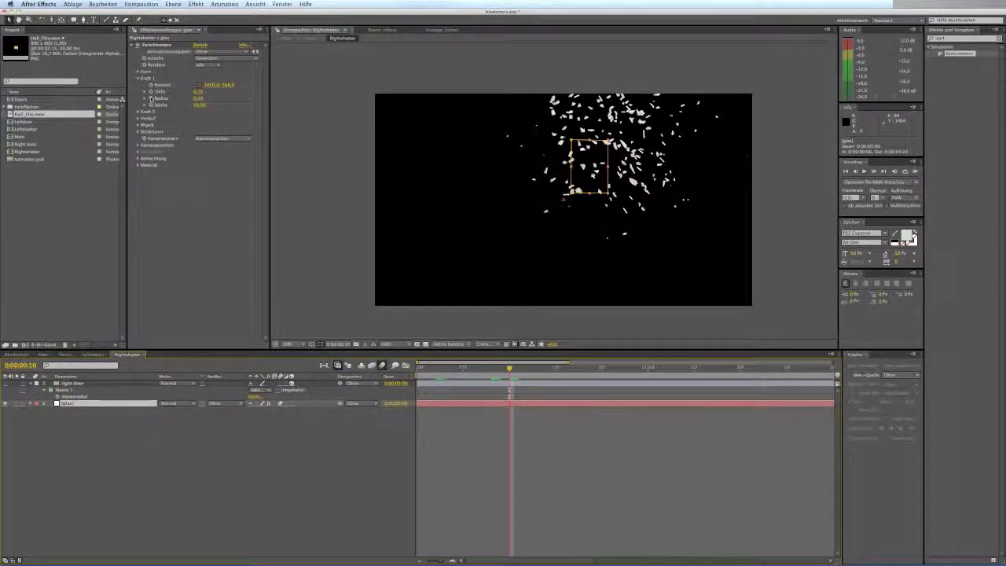
pyautogui.click(152, 104)
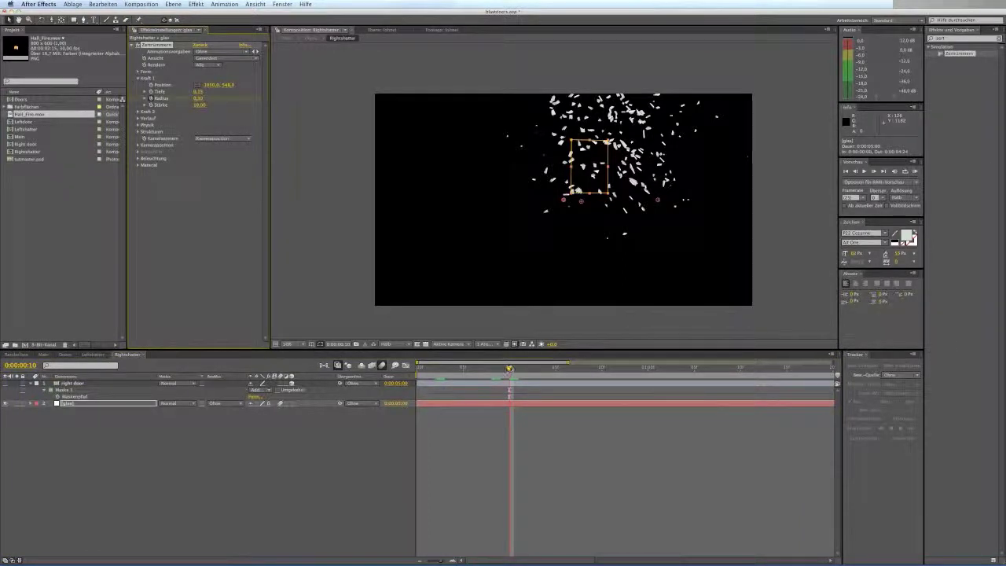
pyautogui.click(499, 365)
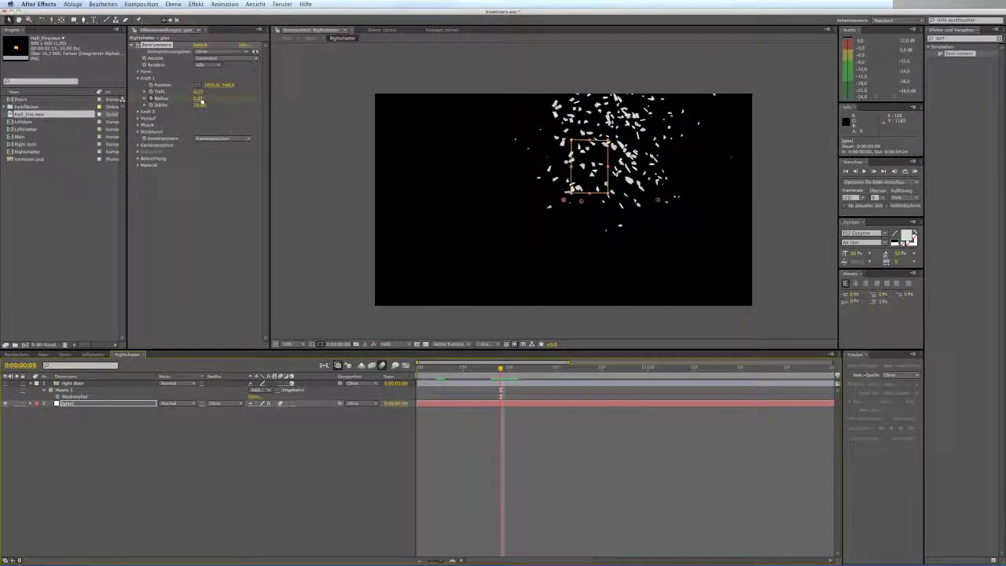
pyautogui.click(199, 98)
pyautogui.write('0')
pyautogui.click(148, 492)
# Delete the hidden right door layer from Rightshatter and the hidden left door layer from Leftshatter.
pyautogui.click(68, 377)
pyautogui.click(73, 385)
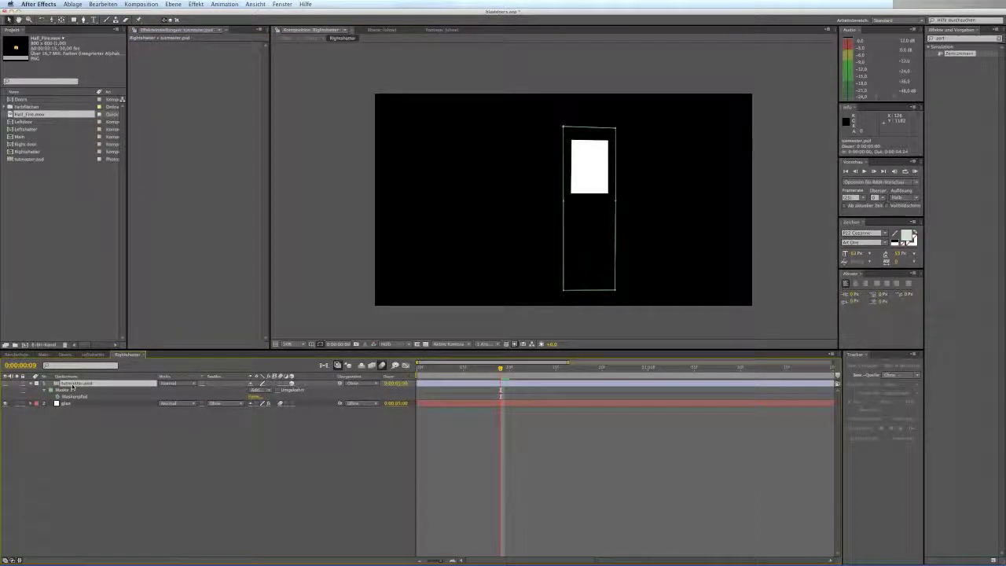
pyautogui.press('Delete')
pyautogui.click(93, 354)
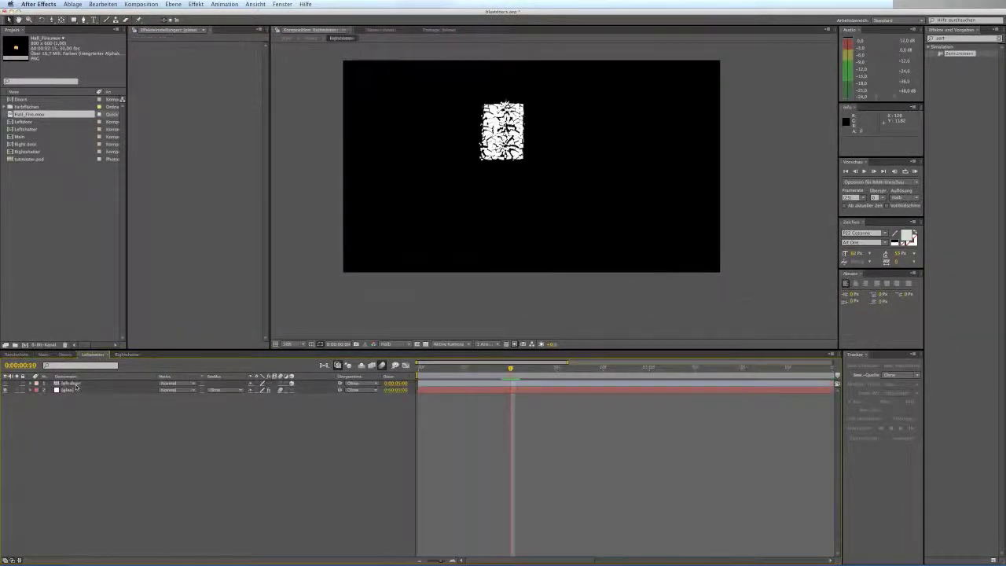
pyautogui.click(76, 384)
pyautogui.click(83, 415)
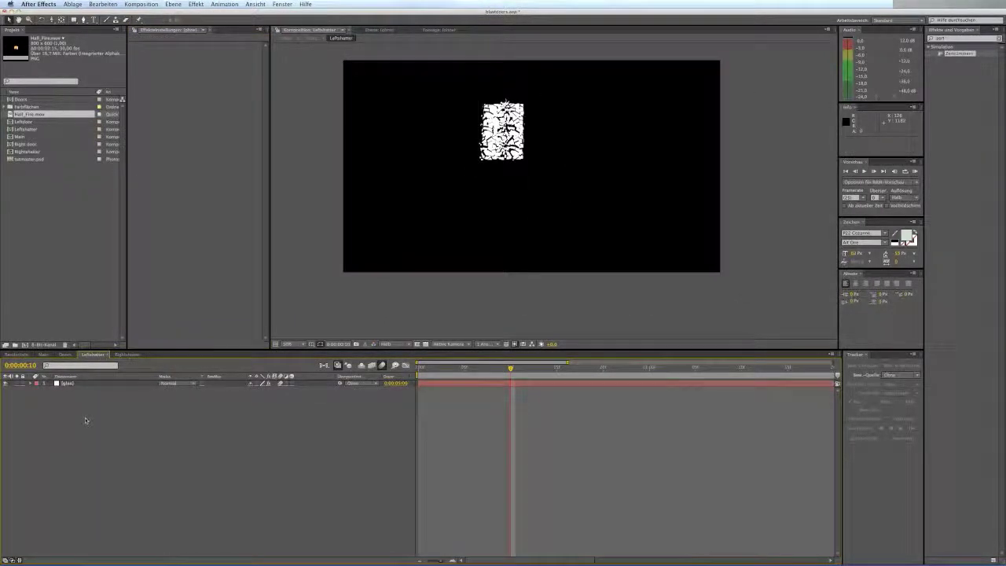
# Scrub Main between about 0:00:00:07 and 0:00:00:17 and inspect the shattering glass close up as the doors burst.
pyautogui.click(43, 354)
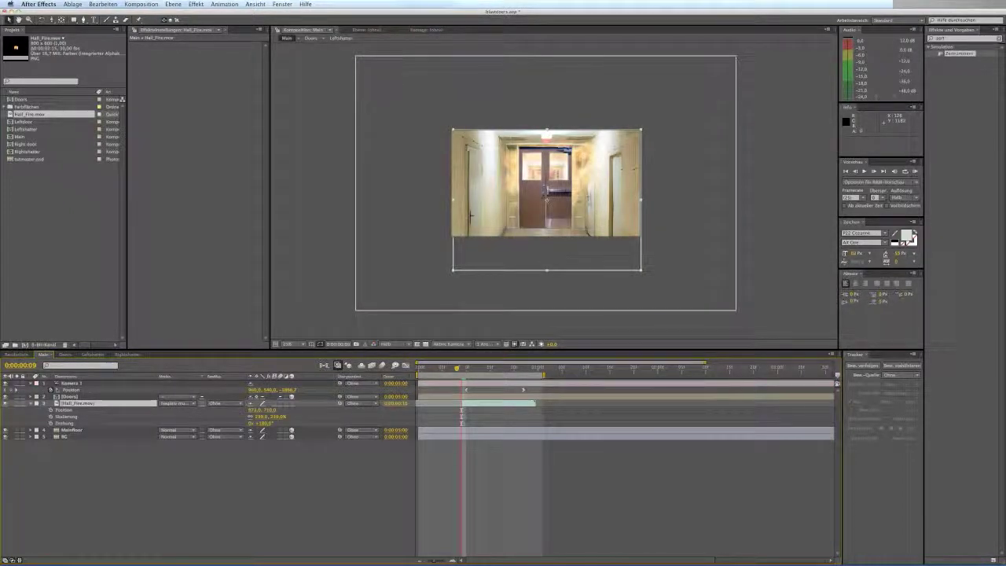
pyautogui.moveTo(457, 369)
pyautogui.mouseDown()
pyautogui.moveTo(422, 374)
pyautogui.moveTo(462, 380)
pyautogui.mouseUp()
pyautogui.press('pagedown')
pyautogui.press('pagedown')
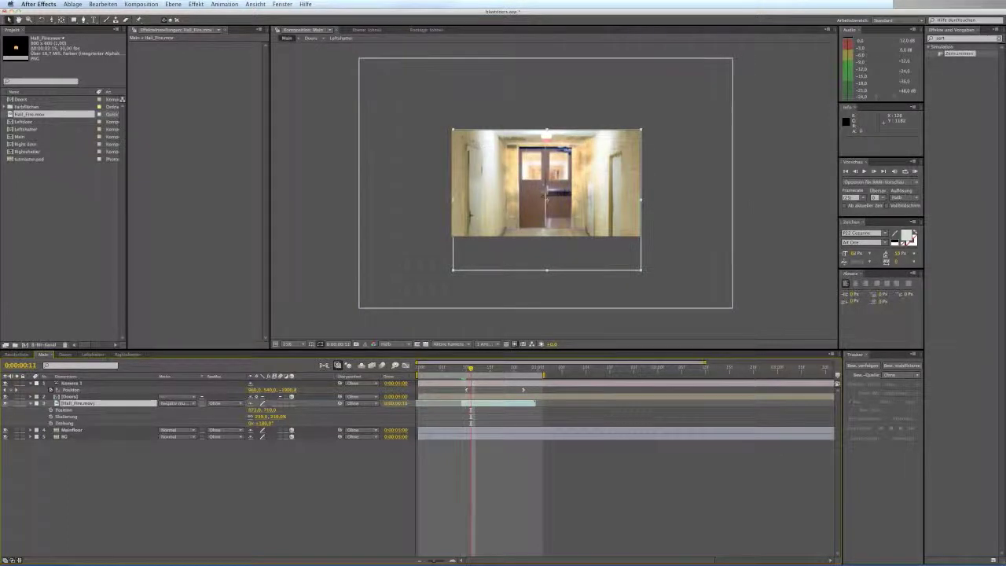
pyautogui.scroll(1, 542, 232)
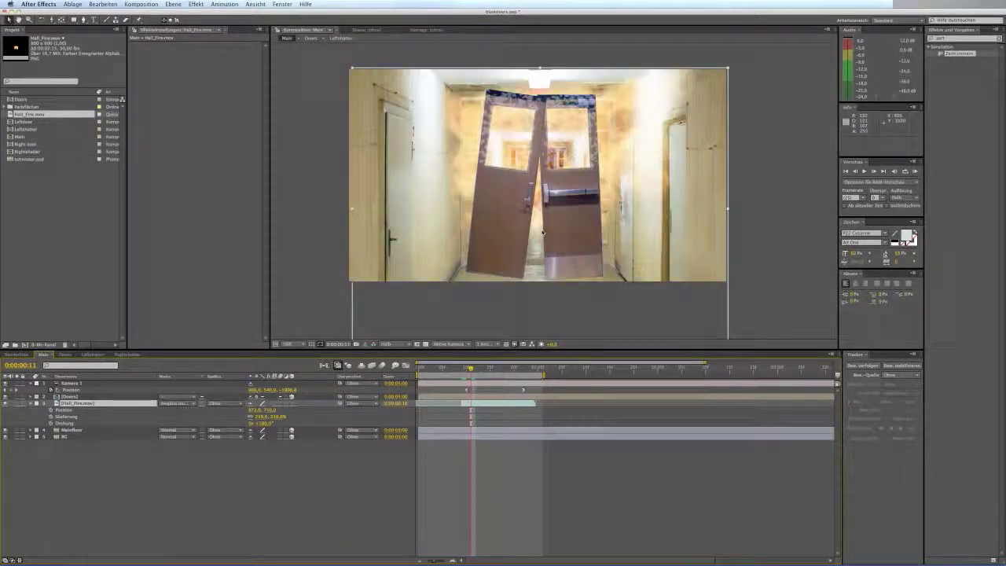
pyautogui.moveTo(471, 369); pyautogui.dragTo(499, 369)
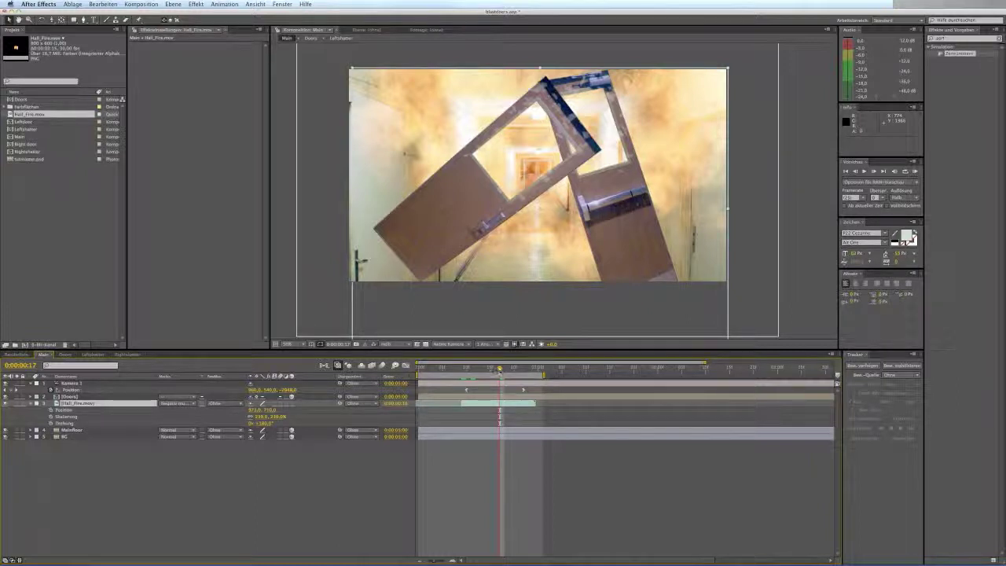
pyautogui.moveTo(442, 370); pyautogui.dragTo(453, 369)
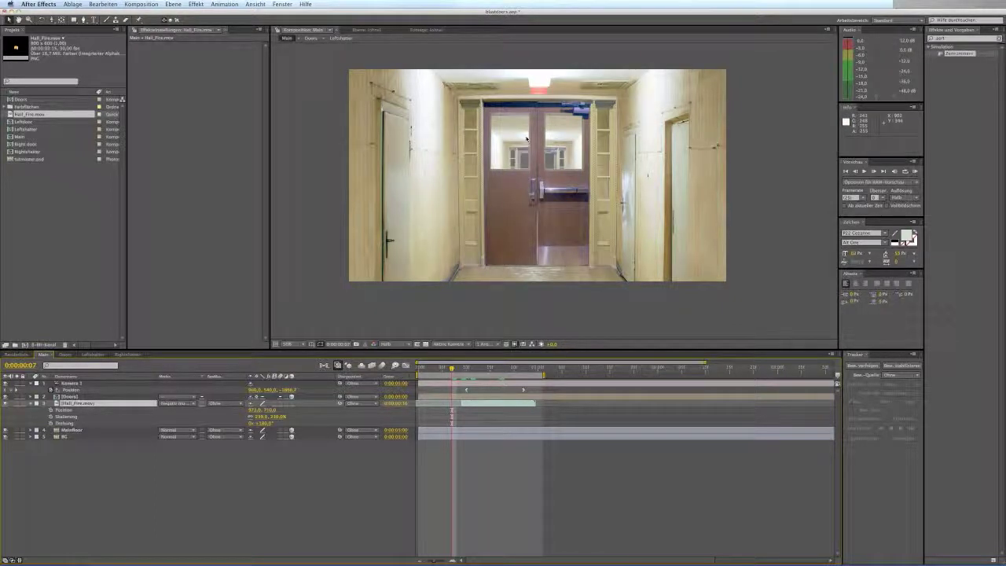
# Adjust the opacity of the Leftshatter and Rightshatter layers in the Doors composition.
pyautogui.click(92, 354)
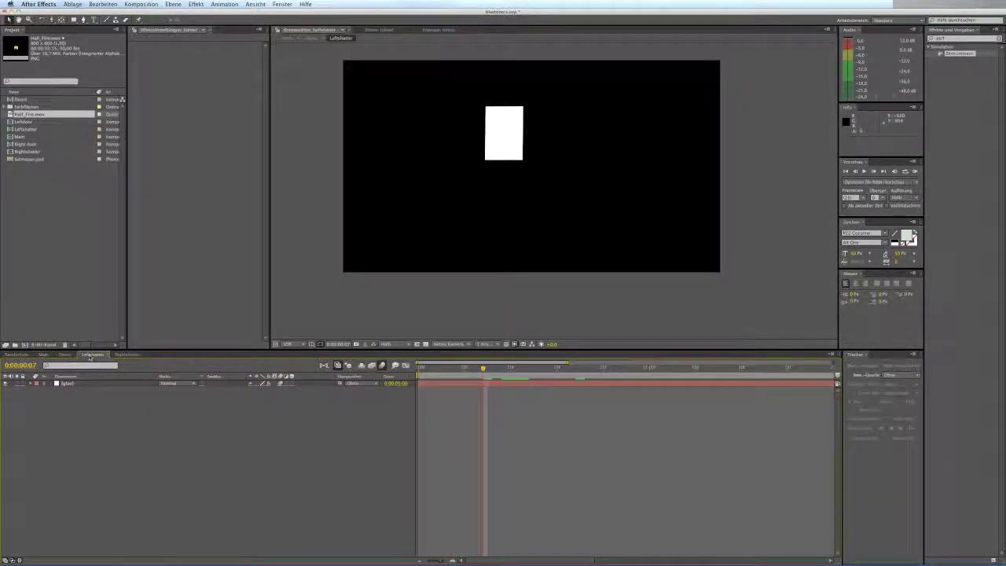
pyautogui.click(66, 354)
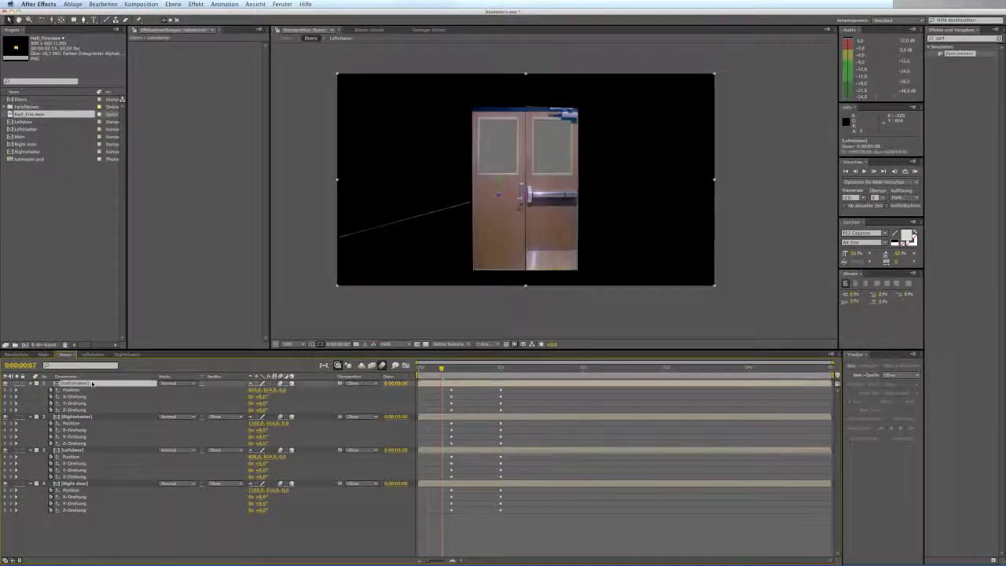
pyautogui.press('t')
pyautogui.click(91, 397)
pyautogui.press('t')
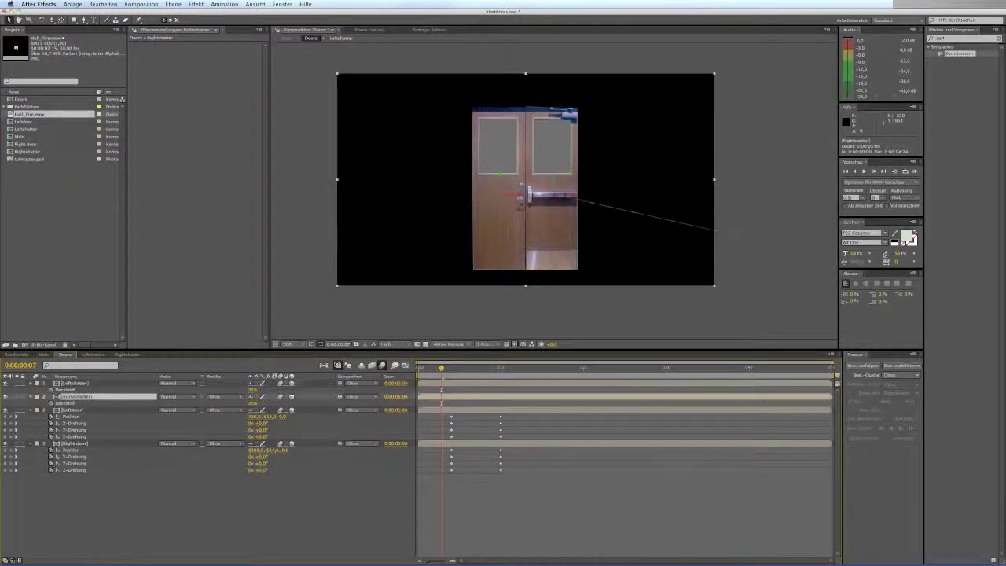
pyautogui.click(252, 390)
pyautogui.click(252, 403)
pyautogui.write('95')
pyautogui.click(253, 503)
# Try the Aufhellen blending mode on the Leftshatter and Rightshatter layers in Doors and check it in Main around 0:00:00:16.
pyautogui.click(78, 398)
pyautogui.keyDown('shift'); pyautogui.click(76, 383); pyautogui.keyUp('shift')
pyautogui.click(169, 383)
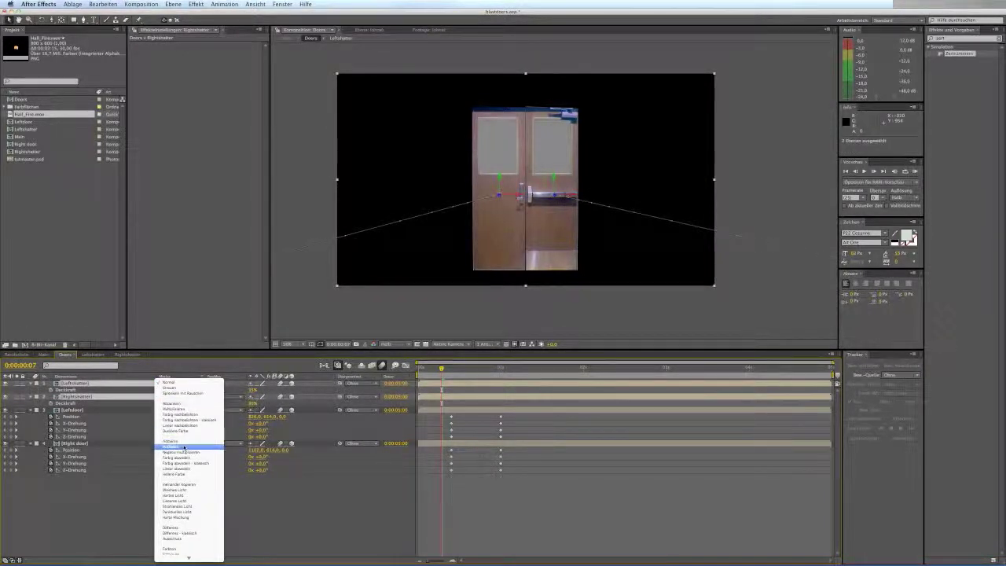
pyautogui.click(183, 447)
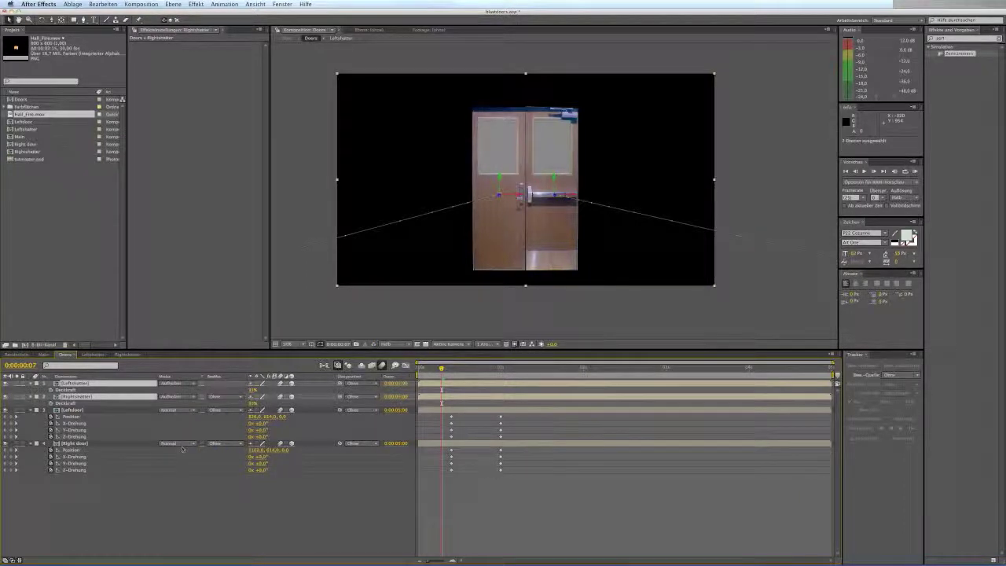
pyautogui.click(46, 355)
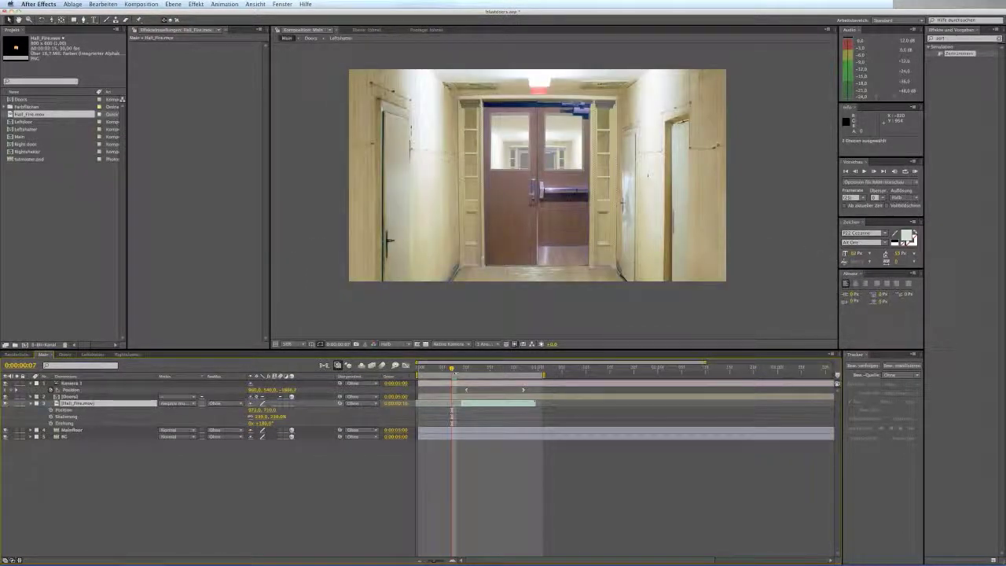
pyautogui.moveTo(461, 369); pyautogui.dragTo(494, 369)
pyautogui.hotkey('ctrl', 'x')
pyautogui.hotkey('ctrl', 'v')
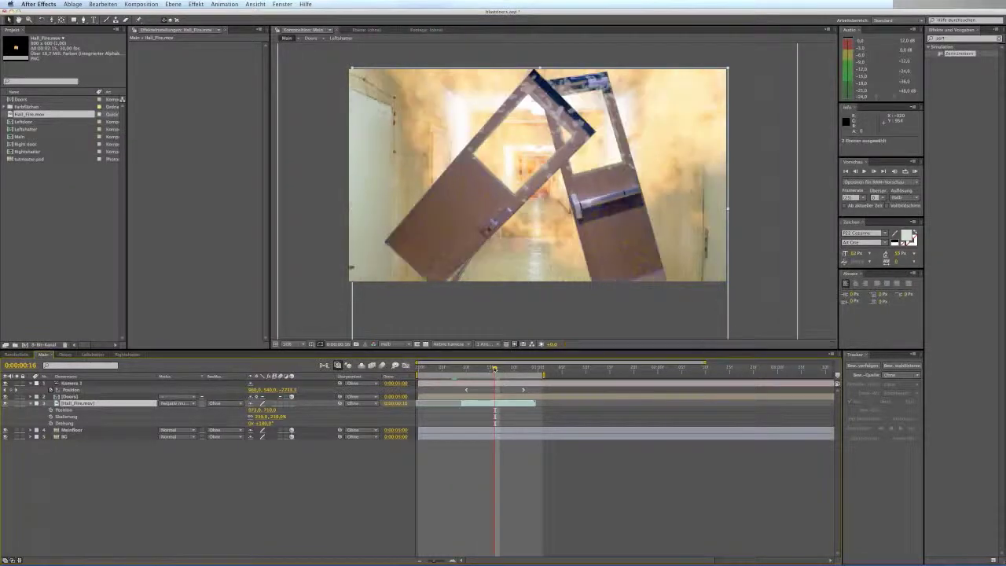
# Set the blending mode of both shatter layers in Doors to Addieren.
pyautogui.click(72, 355)
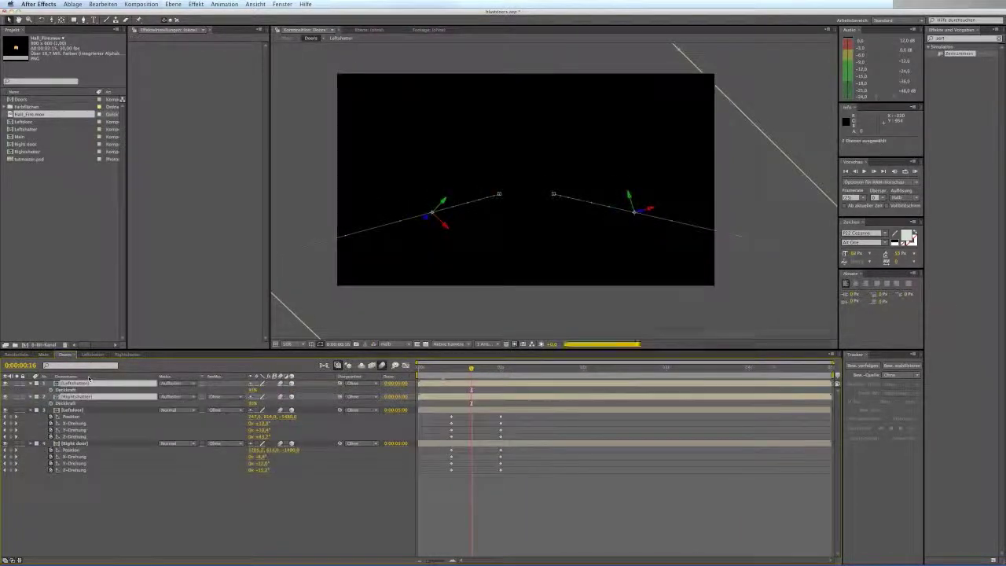
pyautogui.click(176, 384)
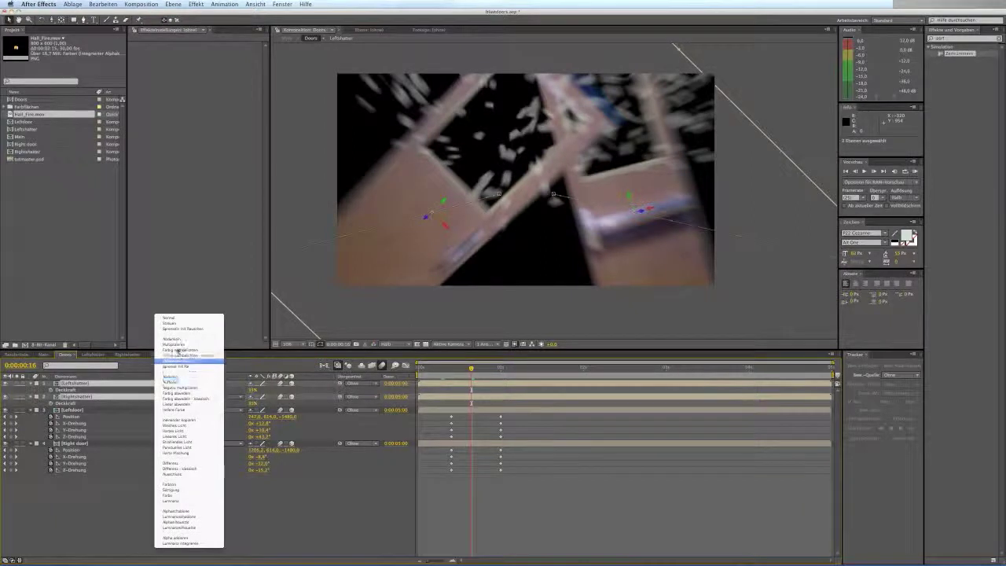
pyautogui.click(168, 376)
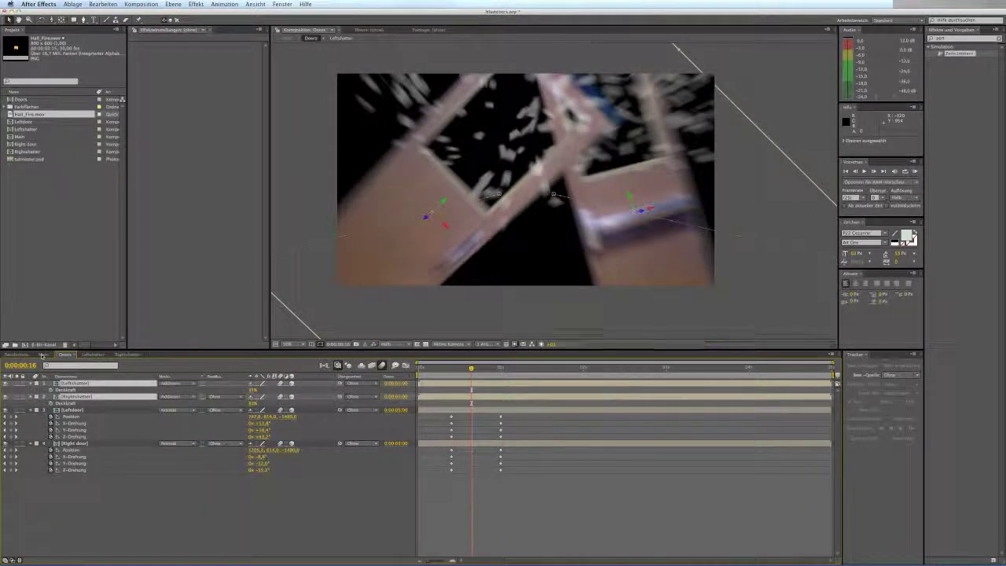
# Scrub Main from its start through the explosion to review the glass shards together with the fire and doors.
pyautogui.click(44, 354)
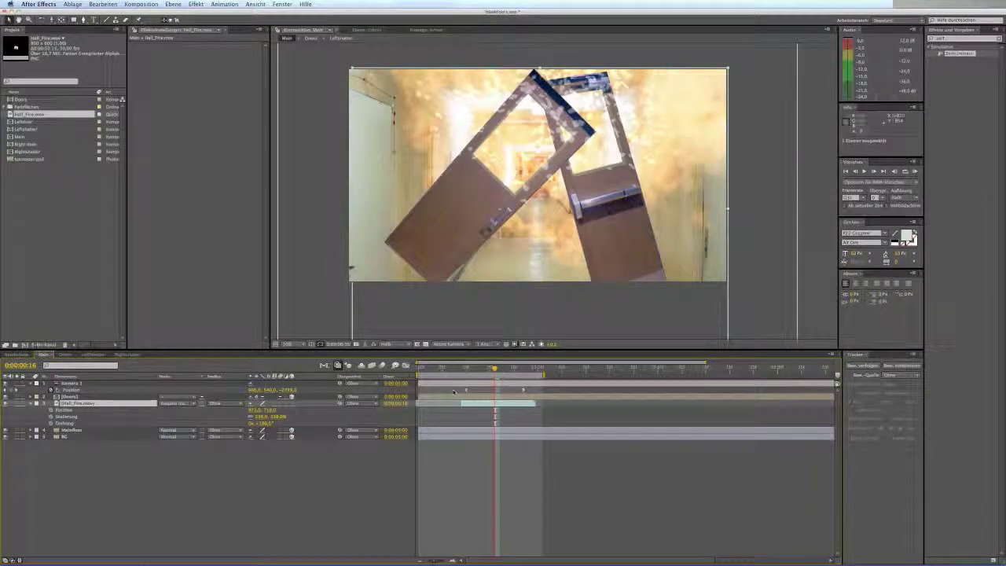
pyautogui.scroll(-1, 503, 189)
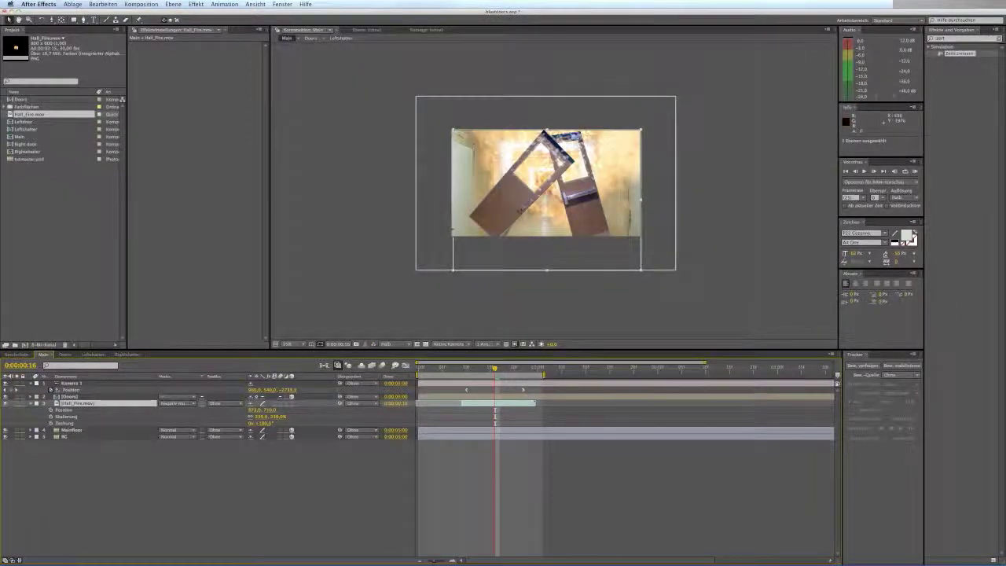
pyautogui.moveTo(495, 369); pyautogui.dragTo(415, 402)
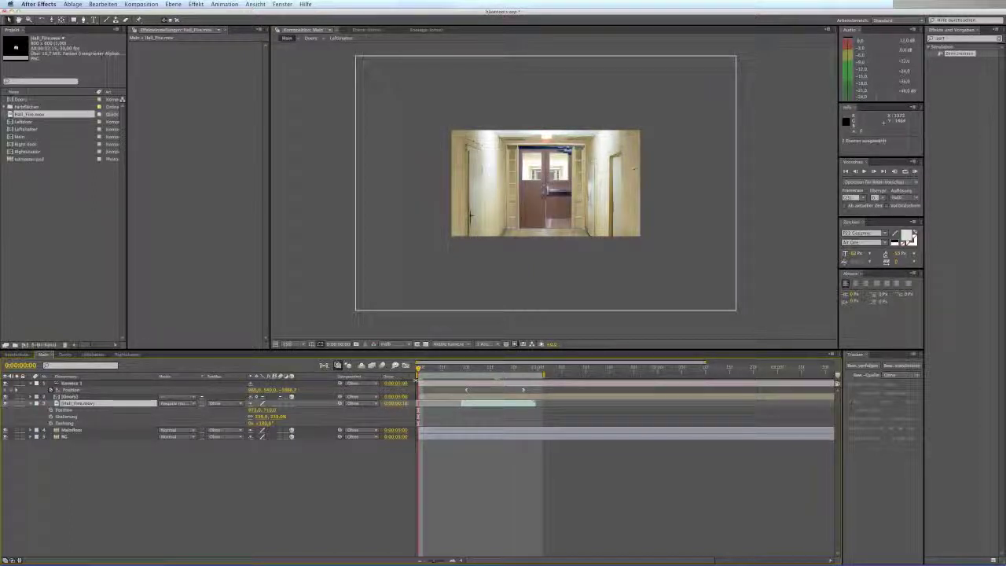
pyautogui.moveTo(421, 371); pyautogui.dragTo(528, 393)
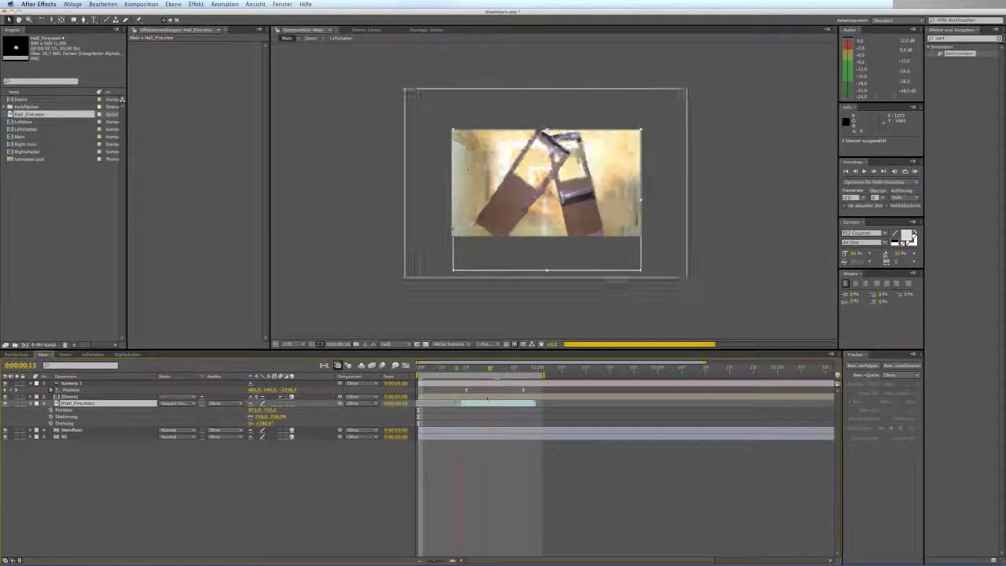
pyautogui.moveTo(456, 399); pyautogui.dragTo(403, 407)
pyautogui.click(404, 407)
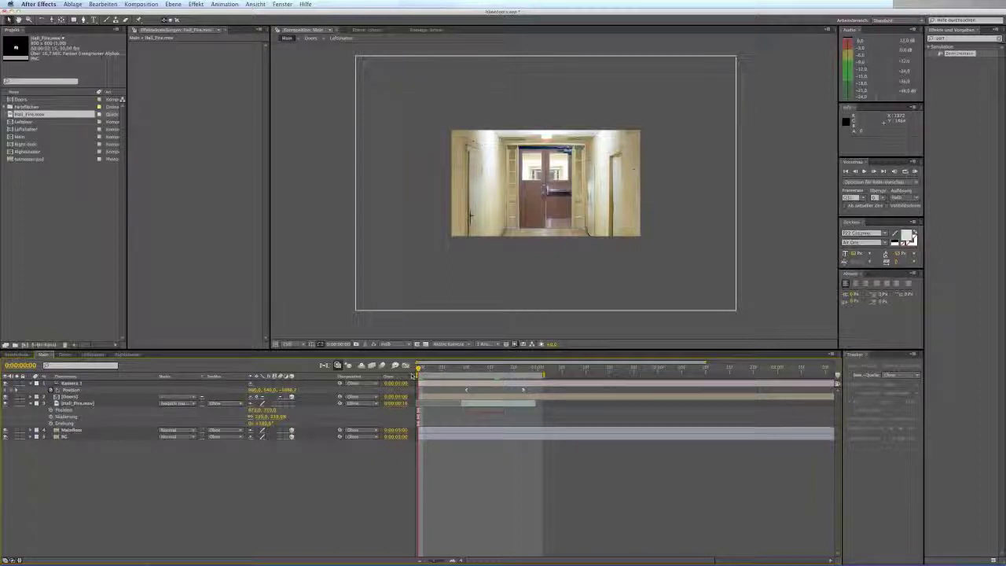
# Scrub Main around 0:00:00:10 and collapse the properties of the camera and Hall_Fire.mov layers.
pyautogui.moveTo(418, 370)
pyautogui.mouseDown()
pyautogui.moveTo(455, 370)
pyautogui.moveTo(432, 370)
pyautogui.moveTo(431, 383)
pyautogui.moveTo(465, 384)
pyautogui.mouseUp()
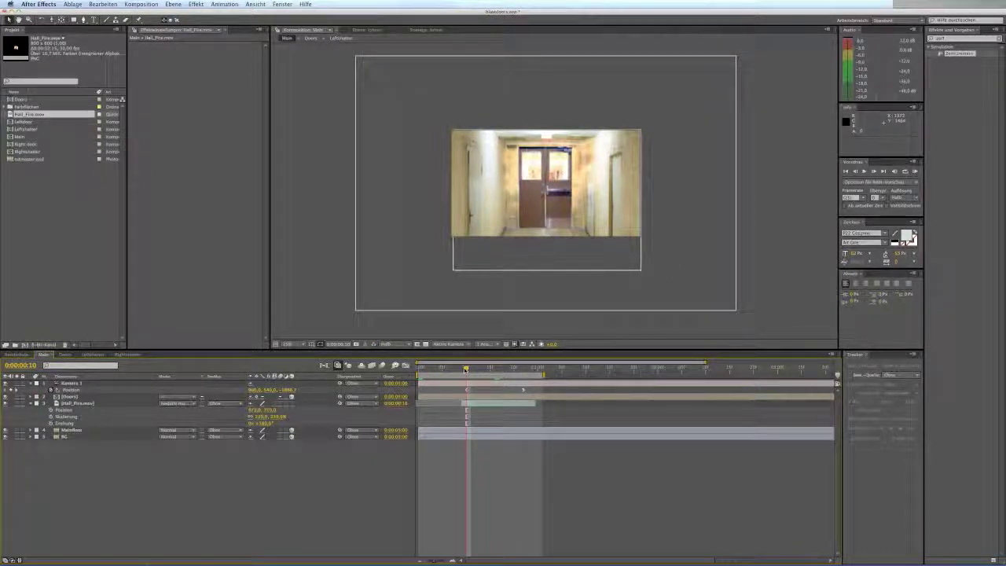
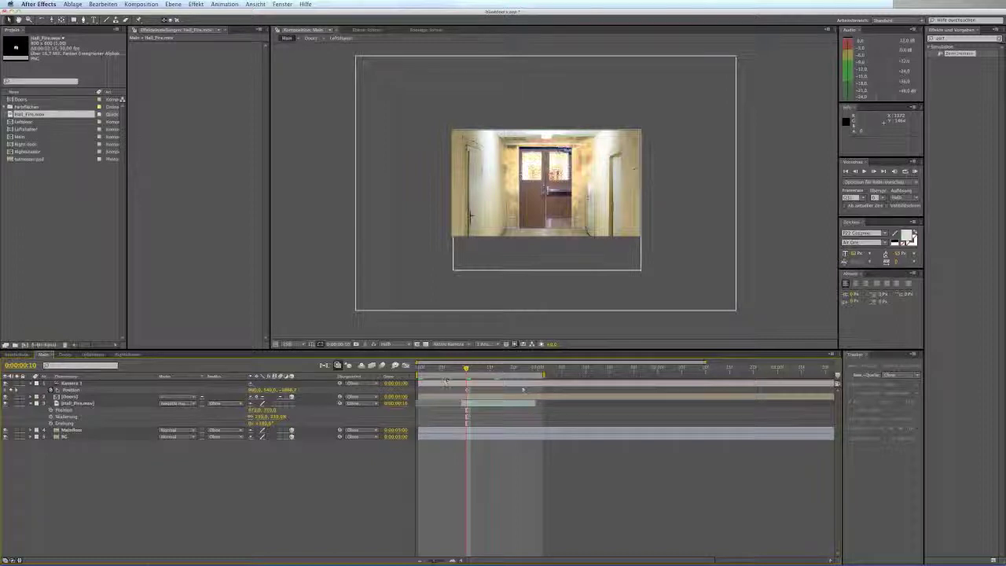
pyautogui.moveTo(468, 369); pyautogui.dragTo(497, 375)
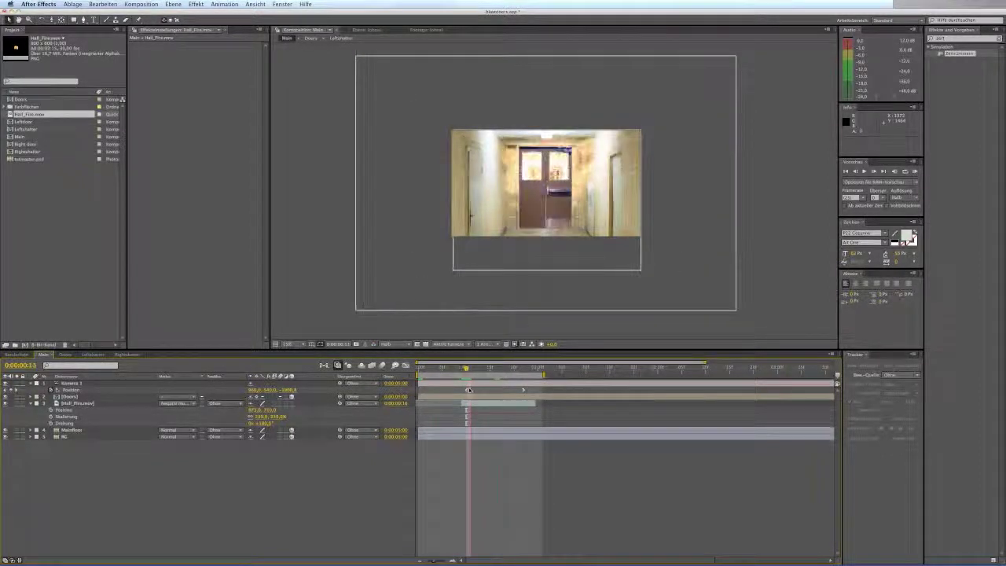
pyautogui.click(30, 384)
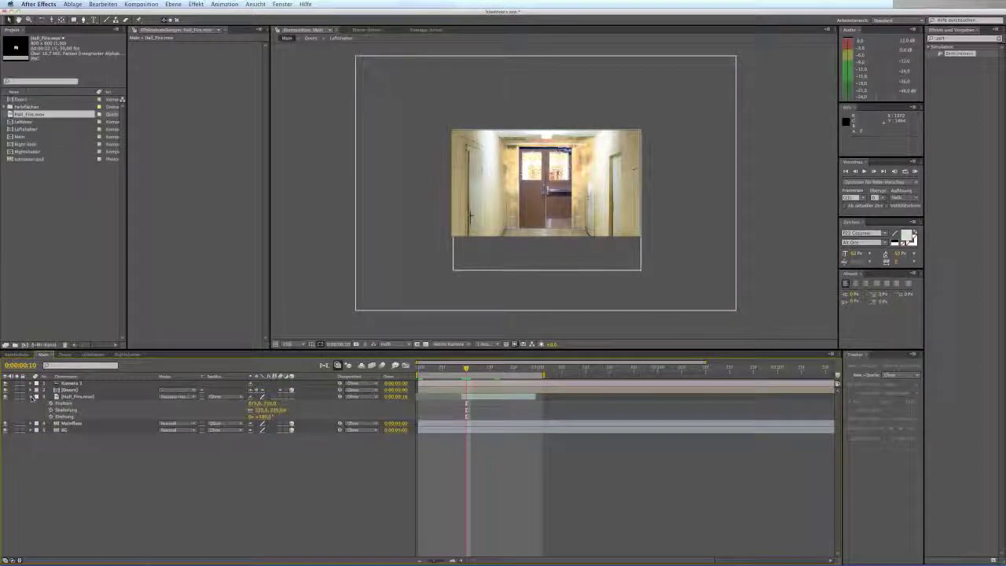
pyautogui.click(31, 397)
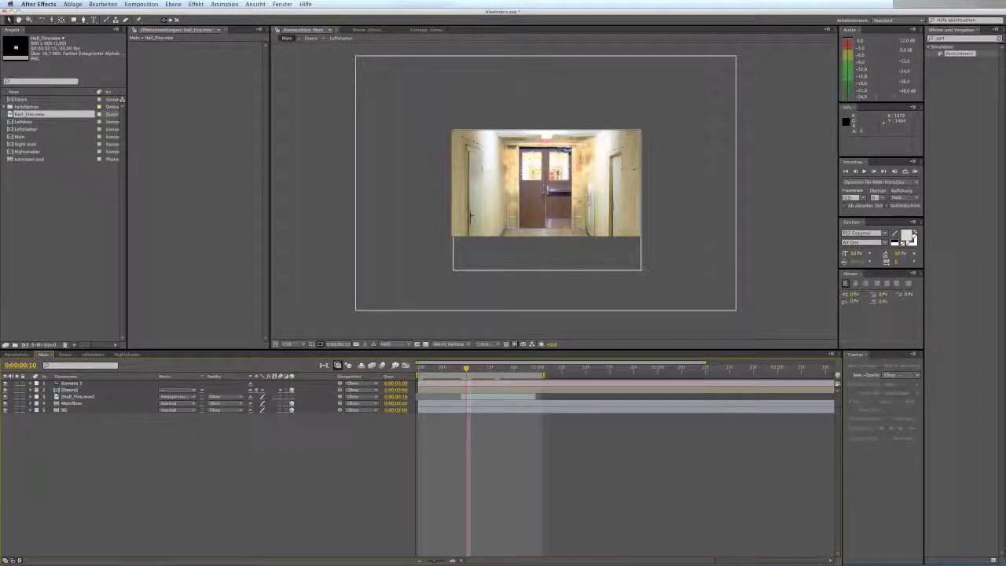
# Add a null object to Main and apply the Einstellungen für Schieberegler expression control to it.
pyautogui.click(173, 4)
pyautogui.moveTo(184, 15)
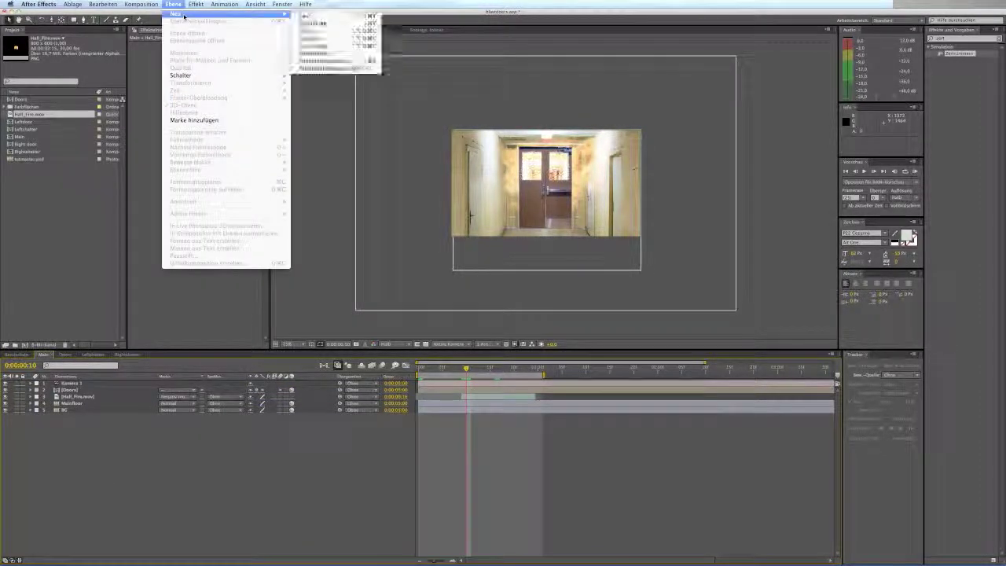
pyautogui.click(316, 45)
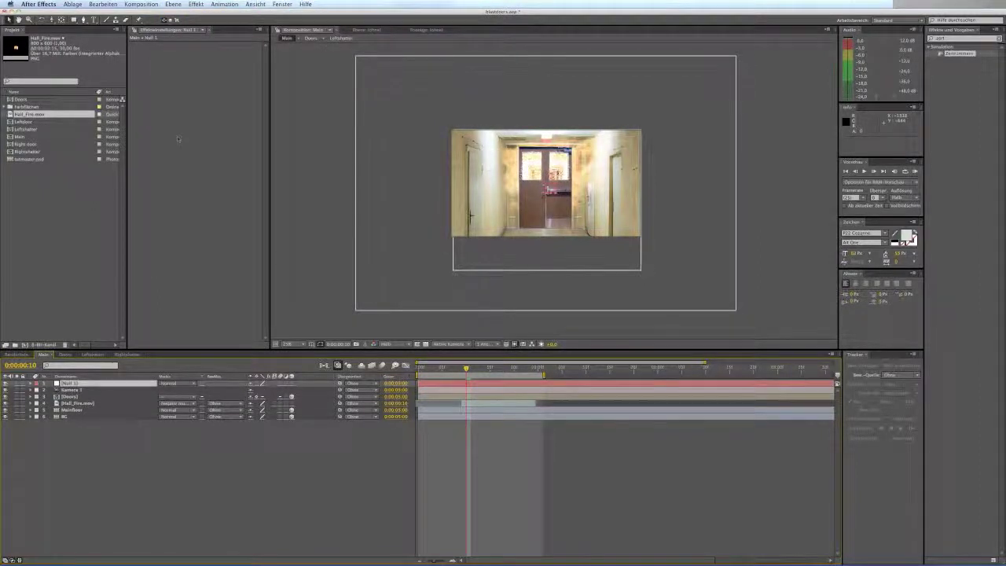
pyautogui.click(196, 4)
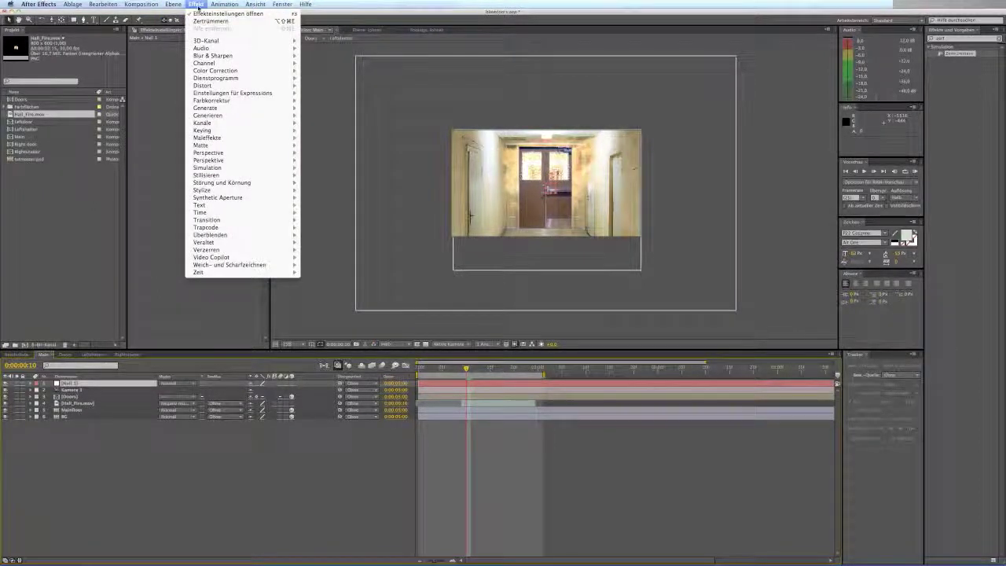
pyautogui.moveTo(294, 92)
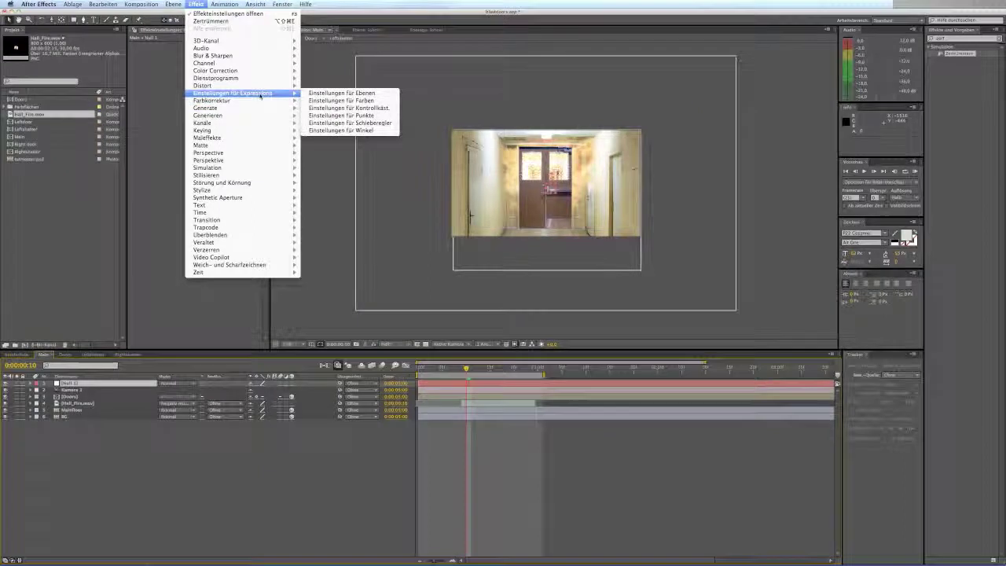
pyautogui.click(367, 124)
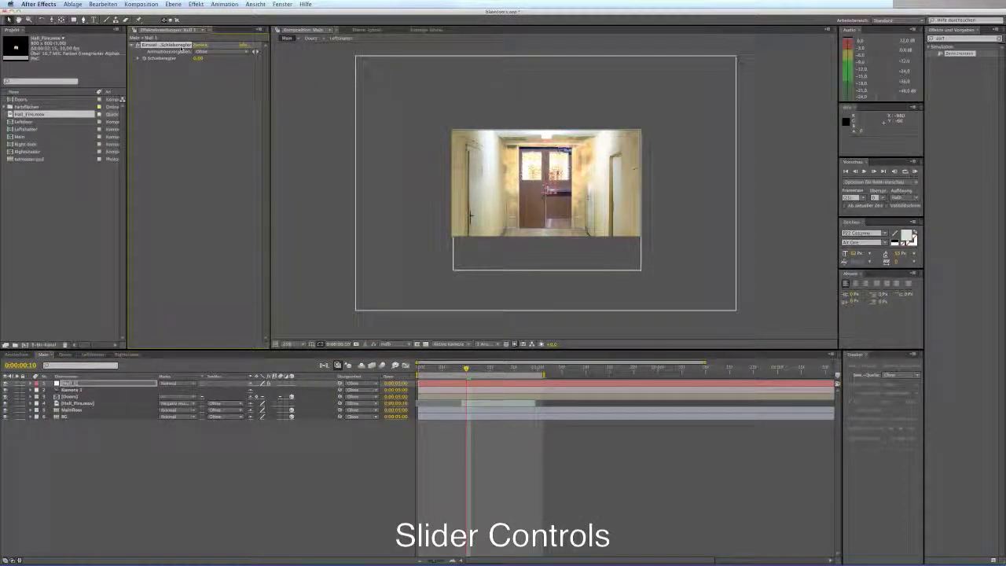
# Duplicate the null's slider control and rename the two effects Freq and Amp.
pyautogui.press('super+d')
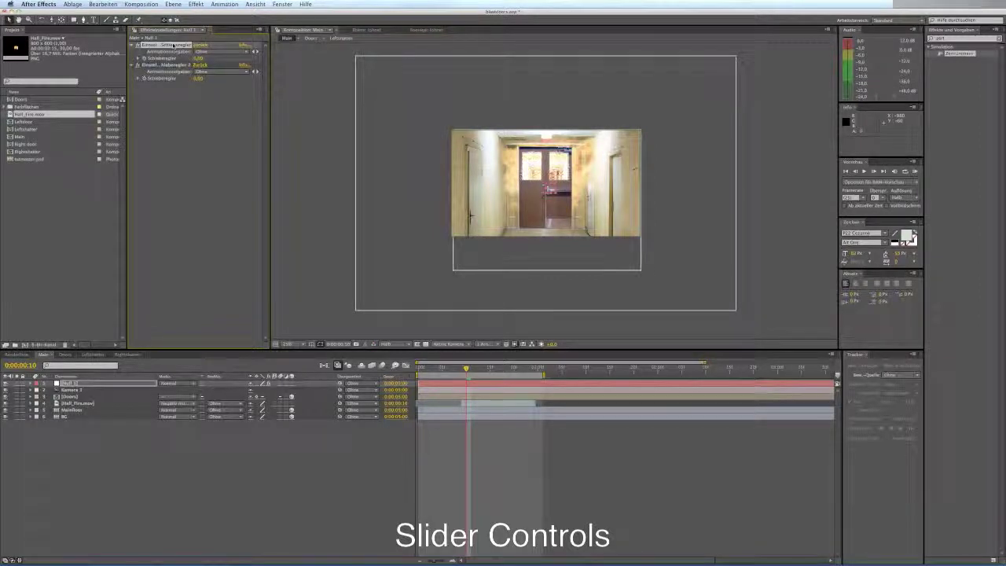
pyautogui.press('Return')
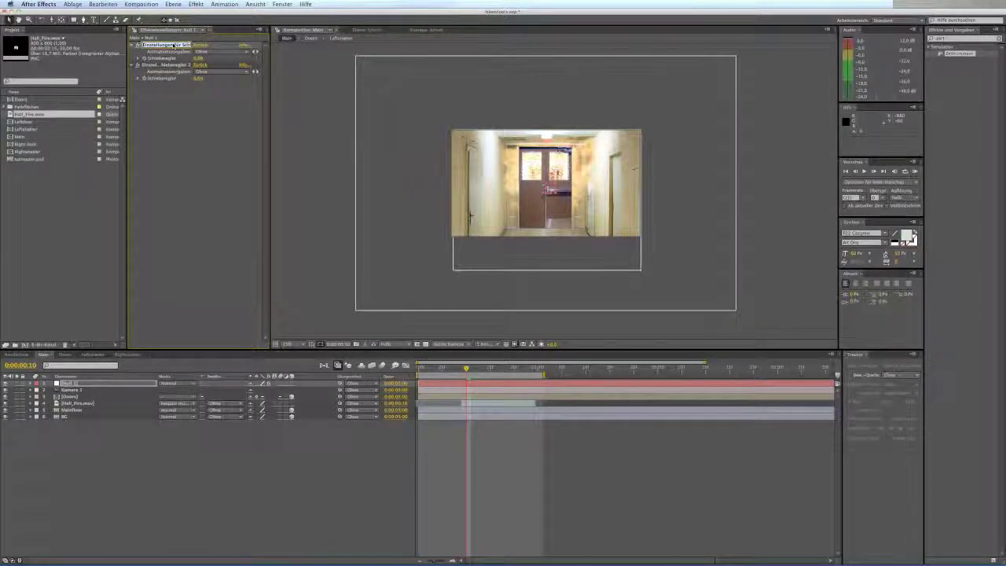
pyautogui.write('Ex')
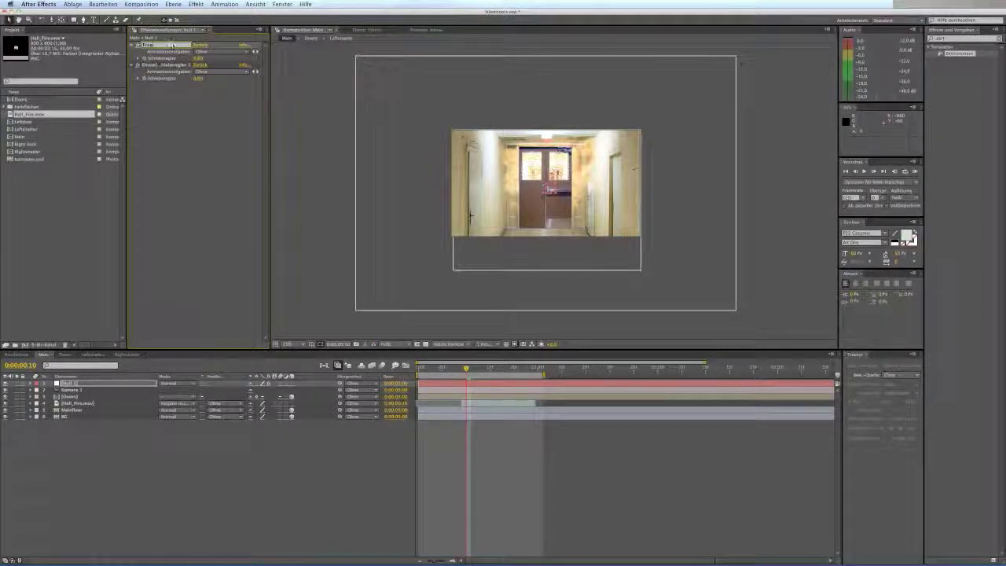
pyautogui.click(179, 65)
pyautogui.press('Return')
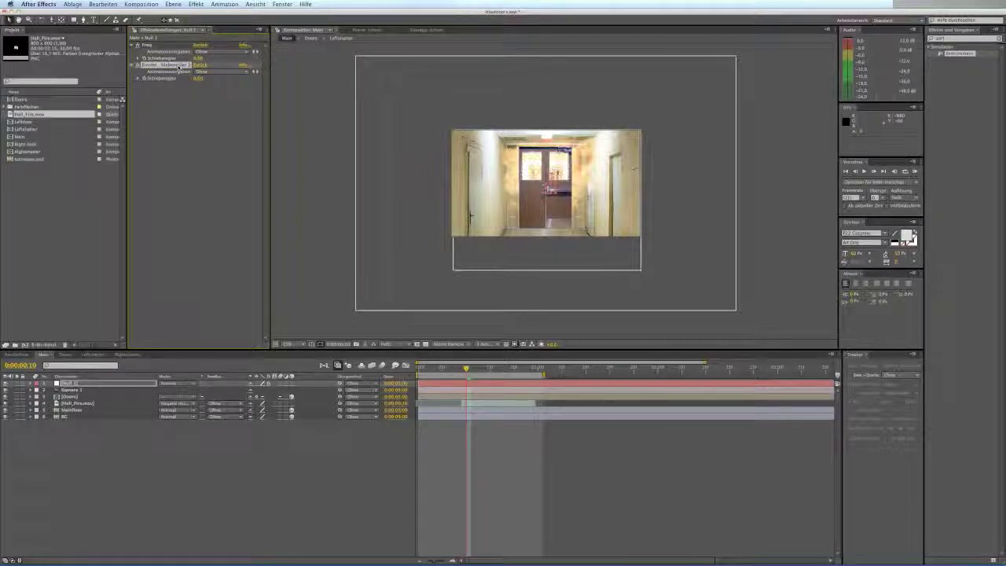
pyautogui.write('Amp')
pyautogui.click(93, 188)
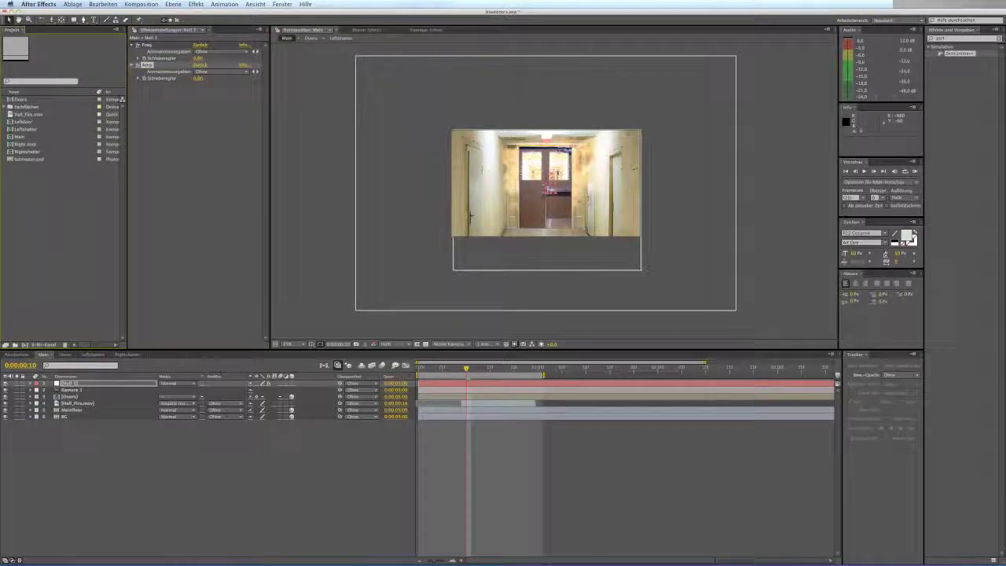
# Reveal the camera's position keyframes and enable keyframing for the Freq and Amp sliders at 0:00:00:10.
pyautogui.click(147, 52)
pyautogui.doubleClick(147, 46)
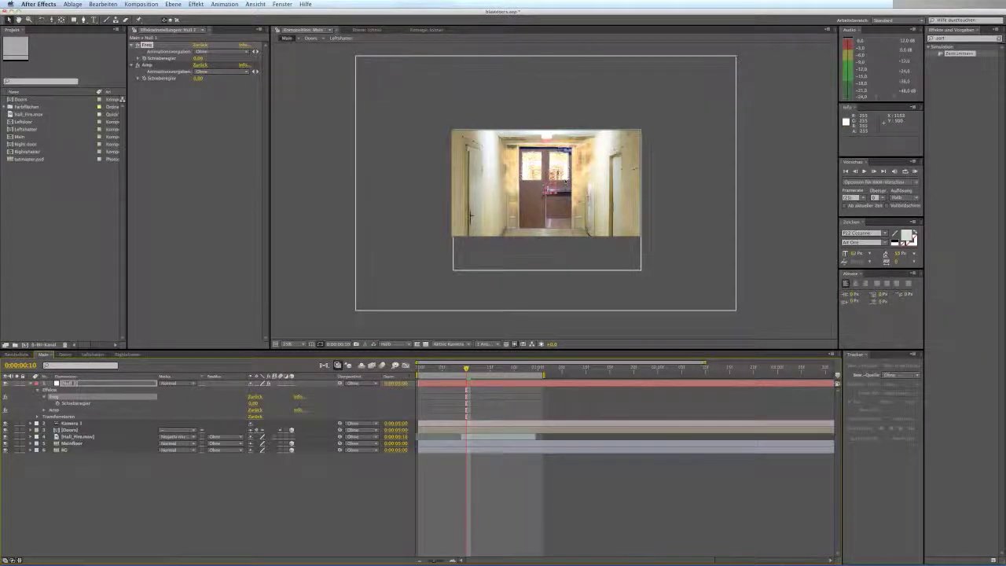
pyautogui.click(146, 65)
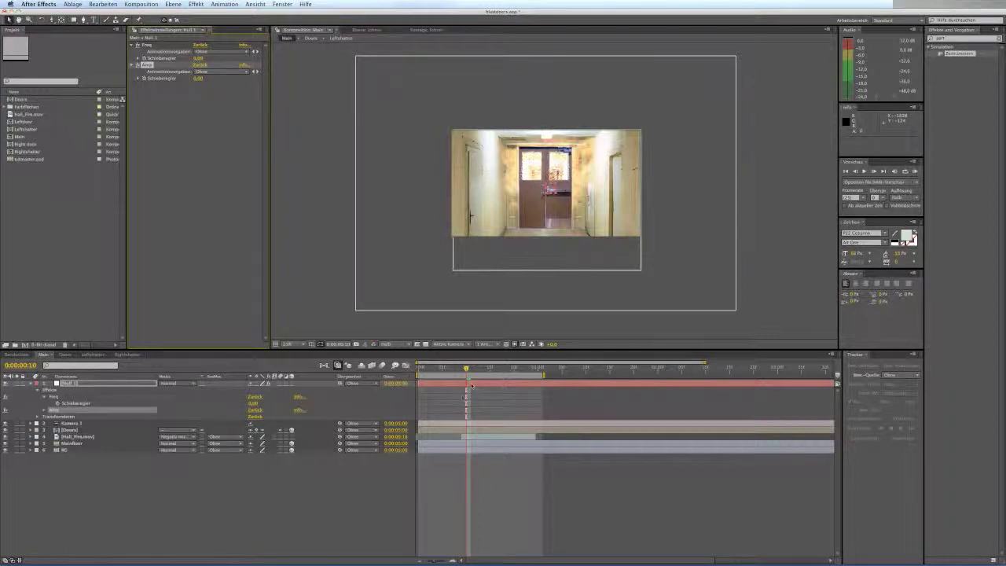
pyautogui.click(485, 424)
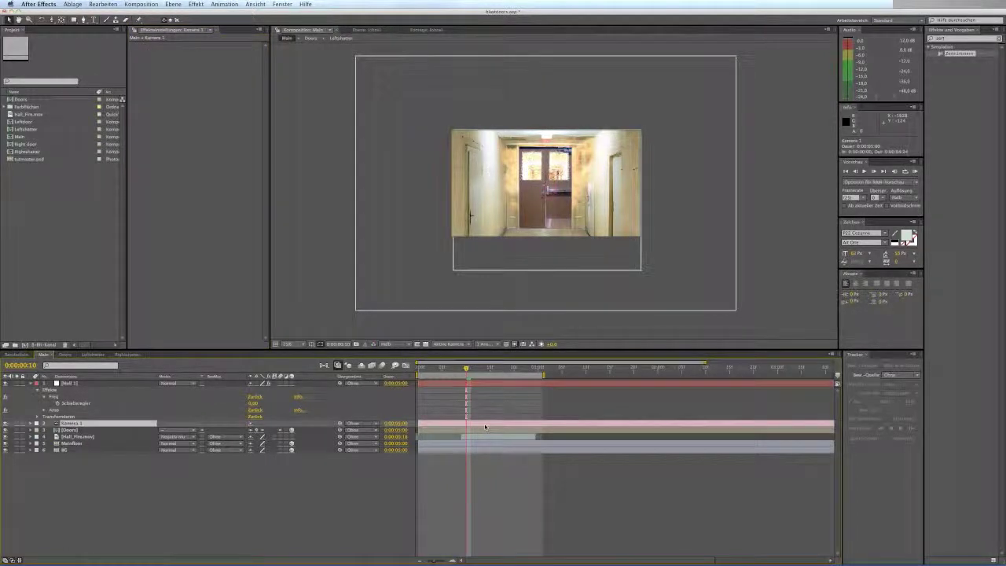
pyautogui.press('p')
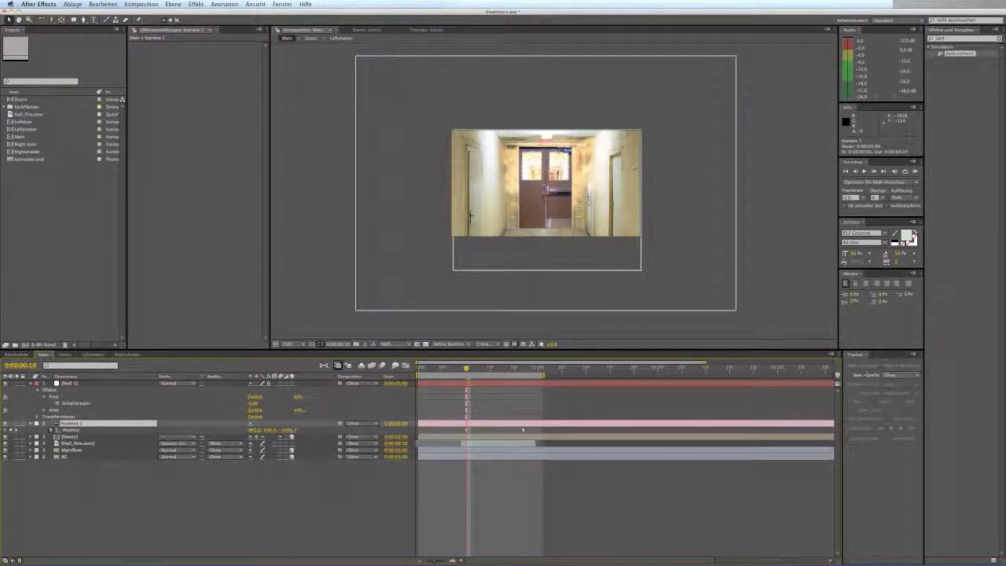
pyautogui.click(57, 403)
pyautogui.click(145, 64)
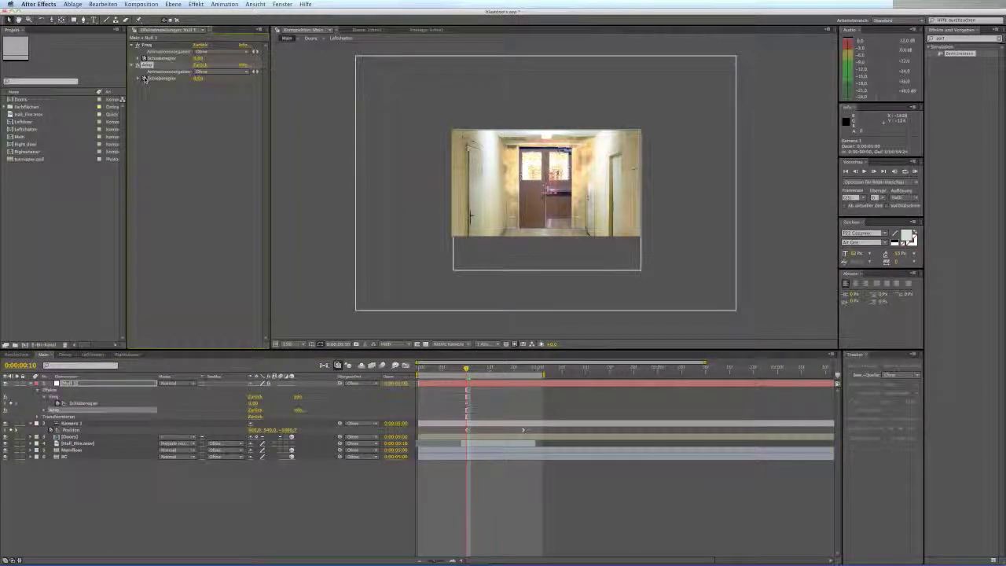
pyautogui.click(157, 475)
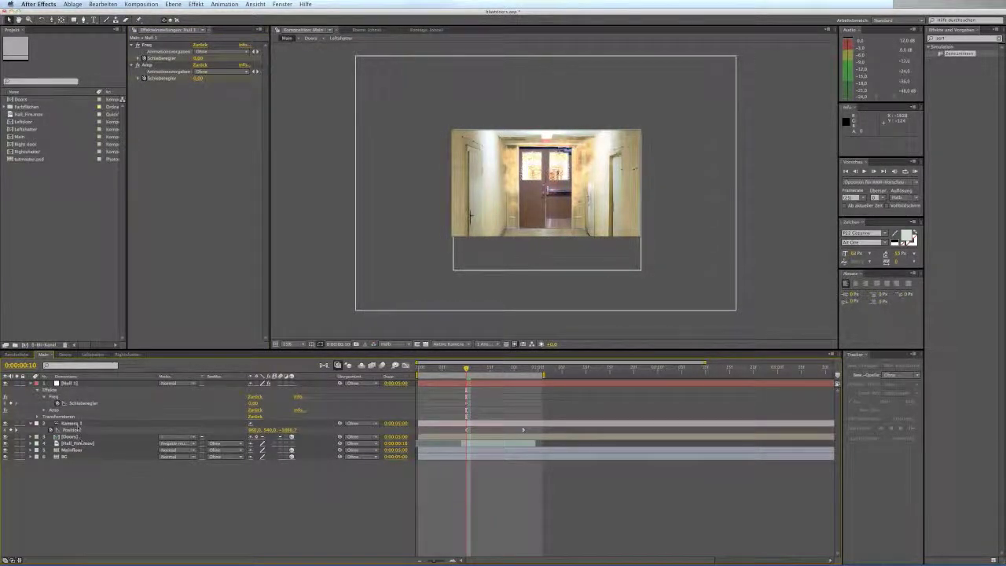
# Add a wiggle expression to the Kamera 1 position and link its first argument to the null's Freq slider.
pyautogui.click(78, 424)
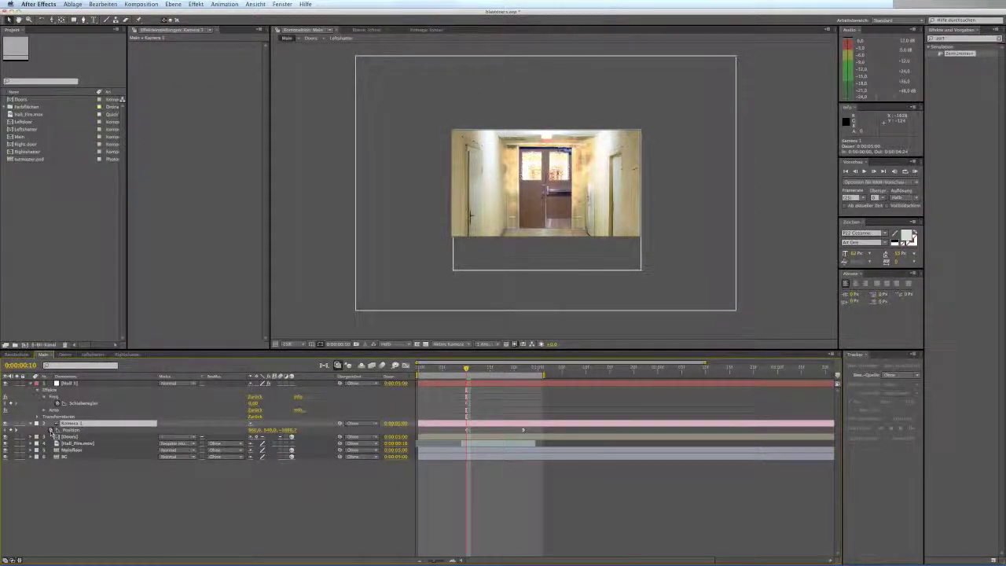
pyautogui.click(50, 431)
pyautogui.keyDown('alt'); pyautogui.click(51, 430); pyautogui.keyUp('alt')
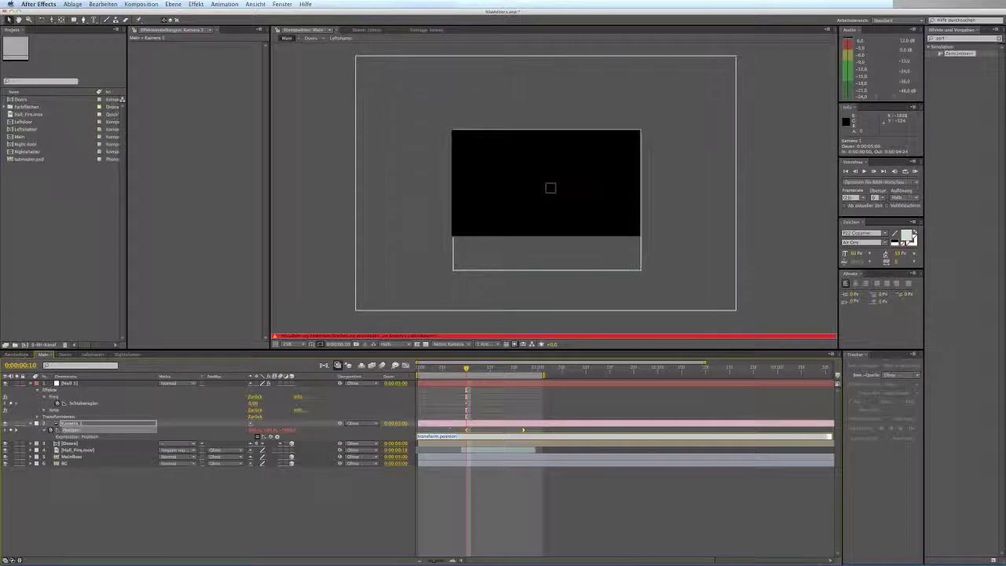
pyautogui.write('wiggle(')
pyautogui.moveTo(270, 436); pyautogui.dragTo(88, 404)
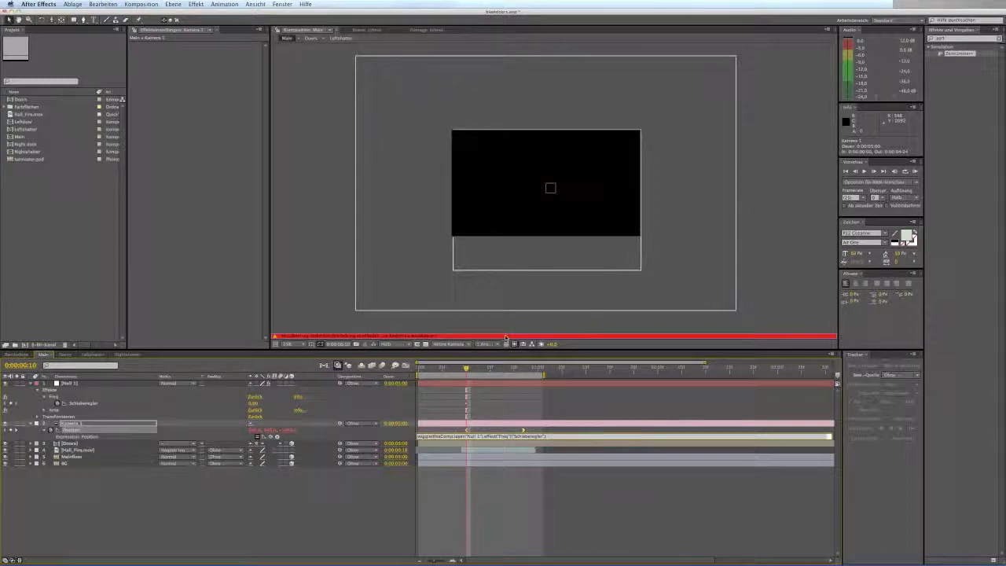
# Expand the Amp effect, link its slider as the second wiggle argument and close the camera position expression.
pyautogui.moveTo(272, 437); pyautogui.dragTo(47, 411)
pyautogui.click(45, 410)
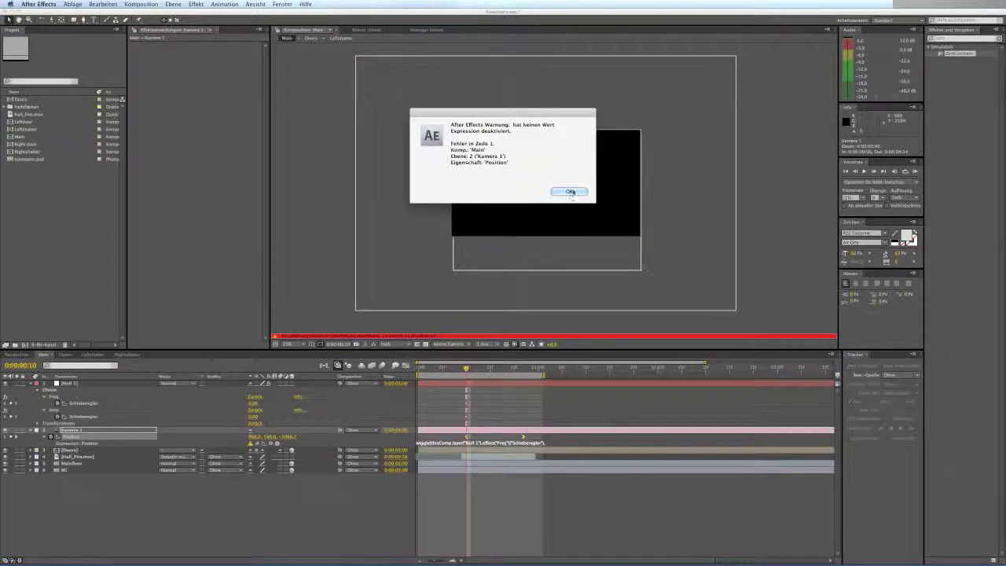
pyautogui.click(569, 192)
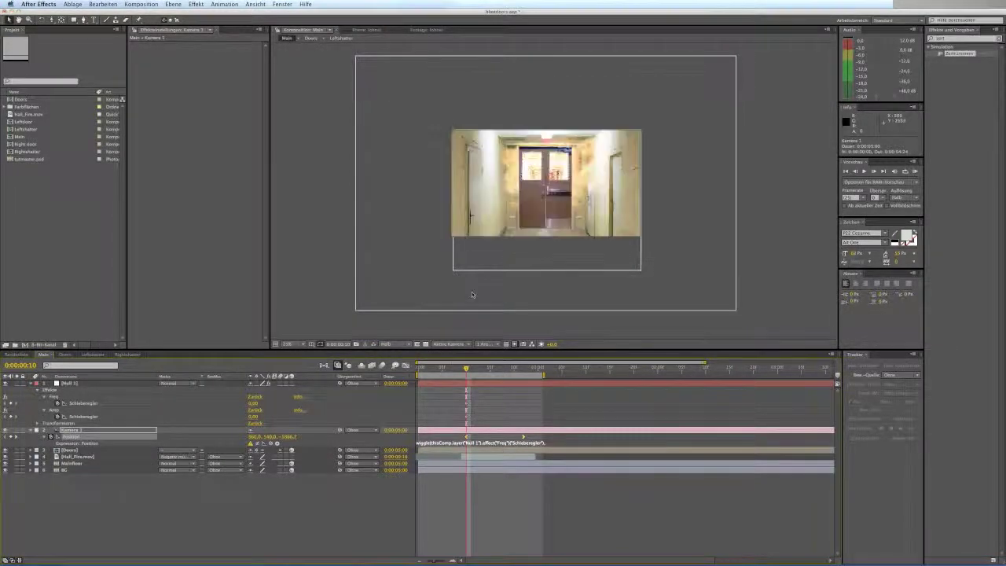
pyautogui.click(552, 444)
pyautogui.click(548, 443)
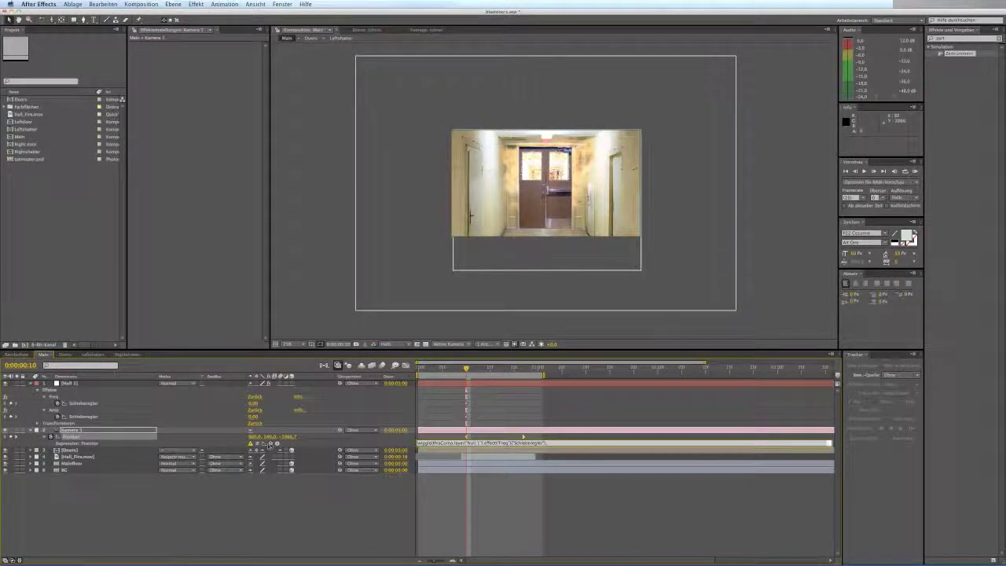
pyautogui.moveTo(269, 445); pyautogui.dragTo(85, 418)
pyautogui.write(')')
pyautogui.press('Return')
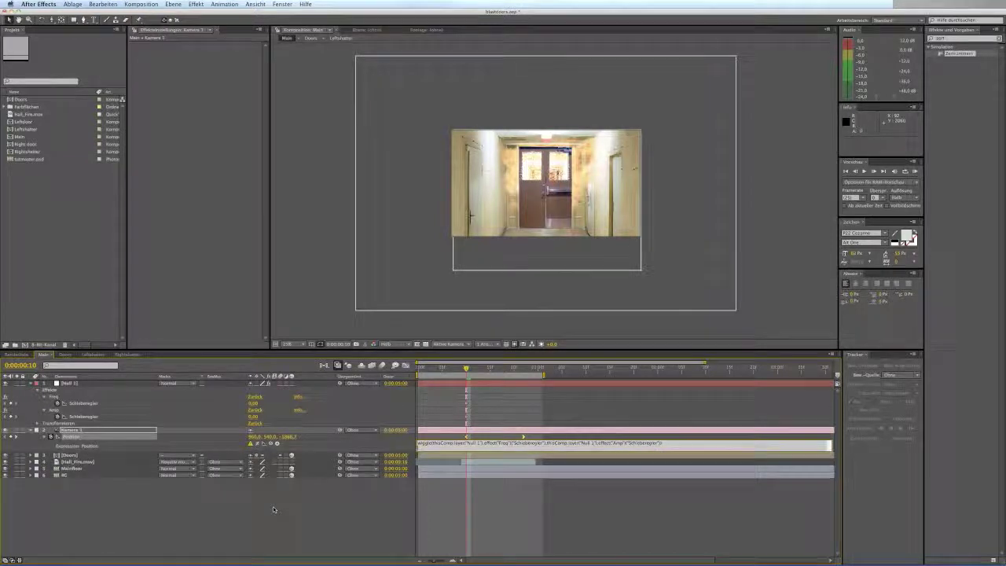
pyautogui.click(209, 526)
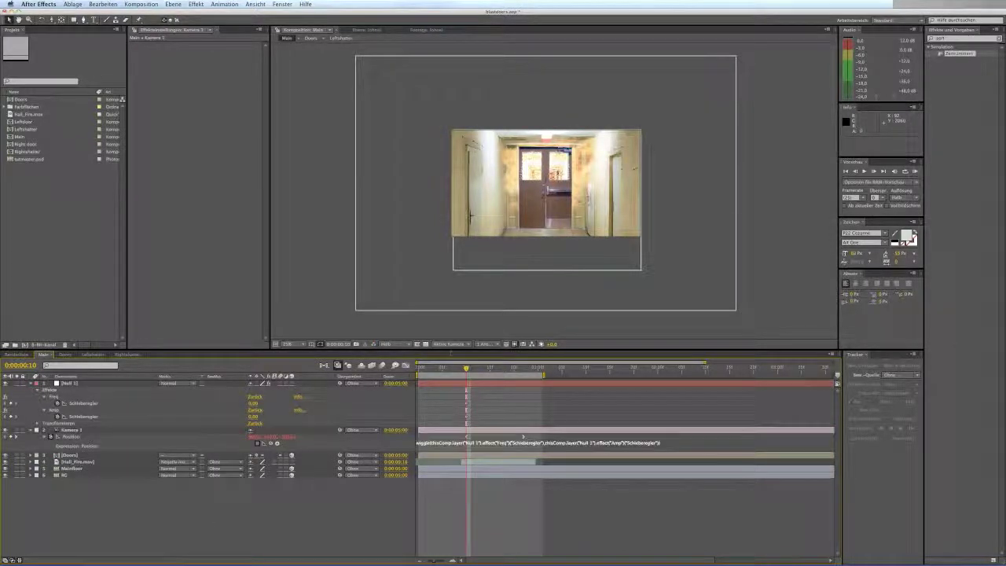
# Shift the Freq and Amp slider keyframes one frame earlier to 0:00:00:09 and return the playhead to 0:00:00:10.
pyautogui.moveTo(467, 369); pyautogui.dragTo(471, 380)
pyautogui.click(69, 382)
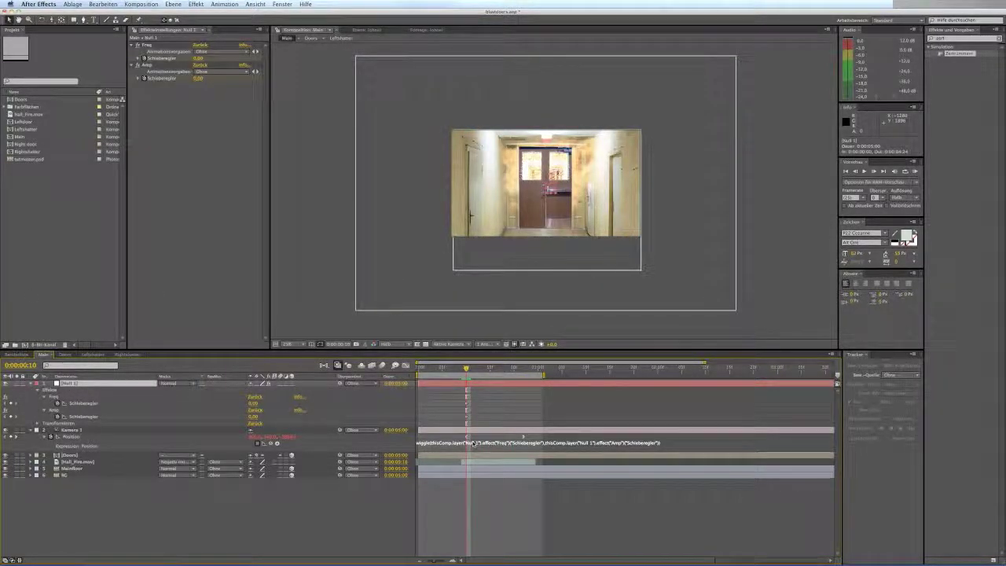
pyautogui.moveTo(504, 383); pyautogui.dragTo(467, 417)
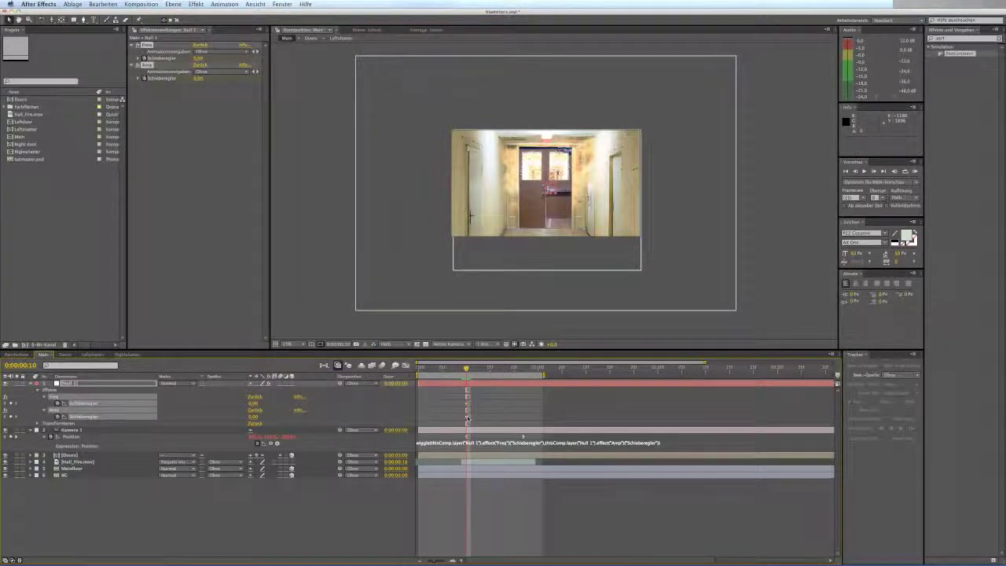
pyautogui.press('pageup')
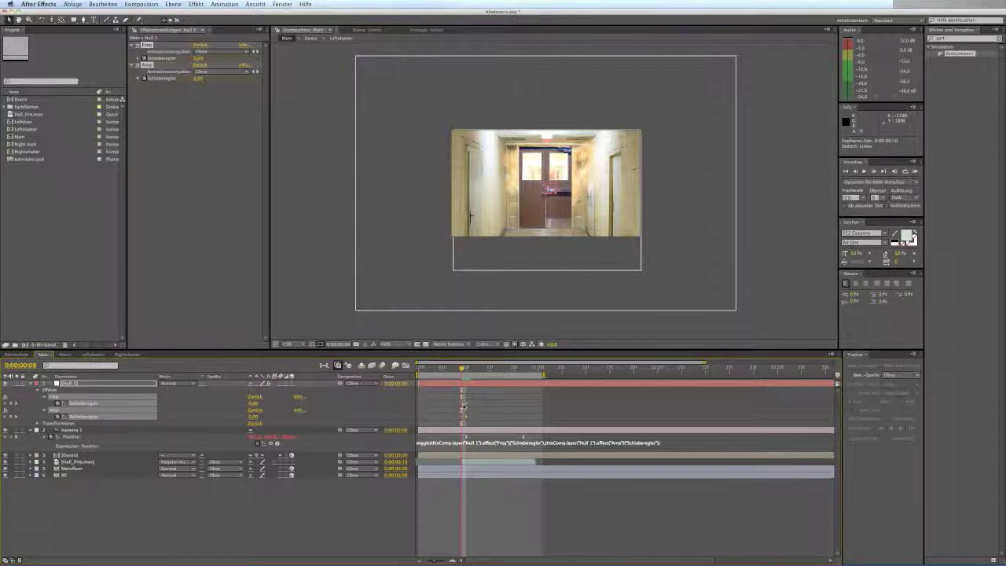
pyautogui.click(353, 509)
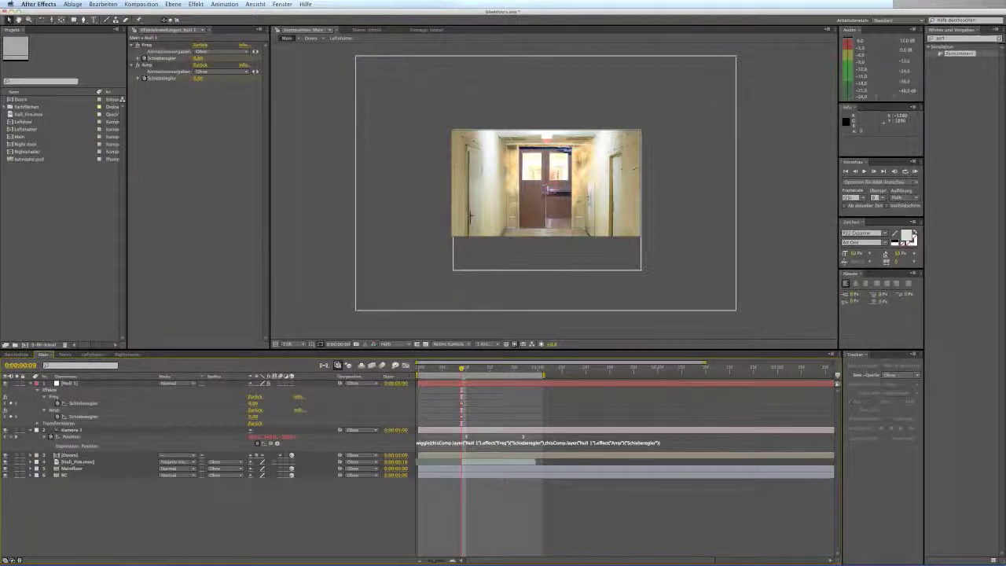
pyautogui.moveTo(462, 368); pyautogui.dragTo(466, 368)
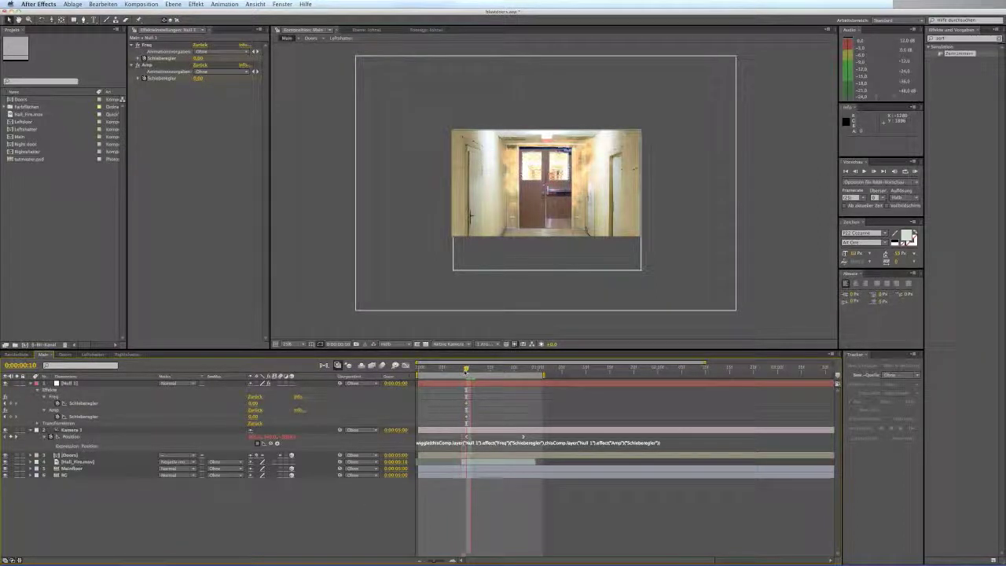
# Keyframe a higher Freq slider value at 0:00:00:10 and set the Amp slider to 30.
pyautogui.click(198, 58)
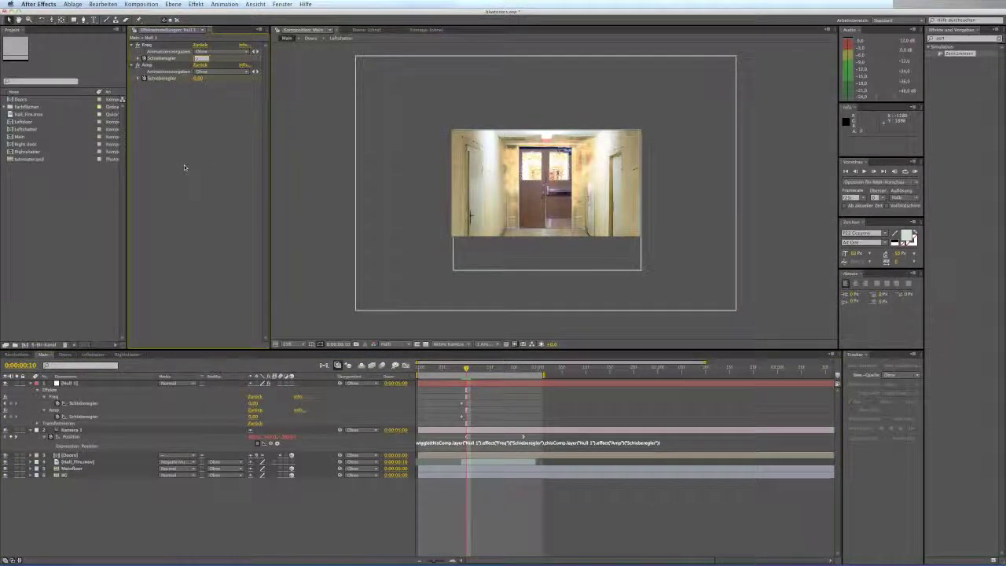
pyautogui.press('Return')
pyautogui.click(201, 78)
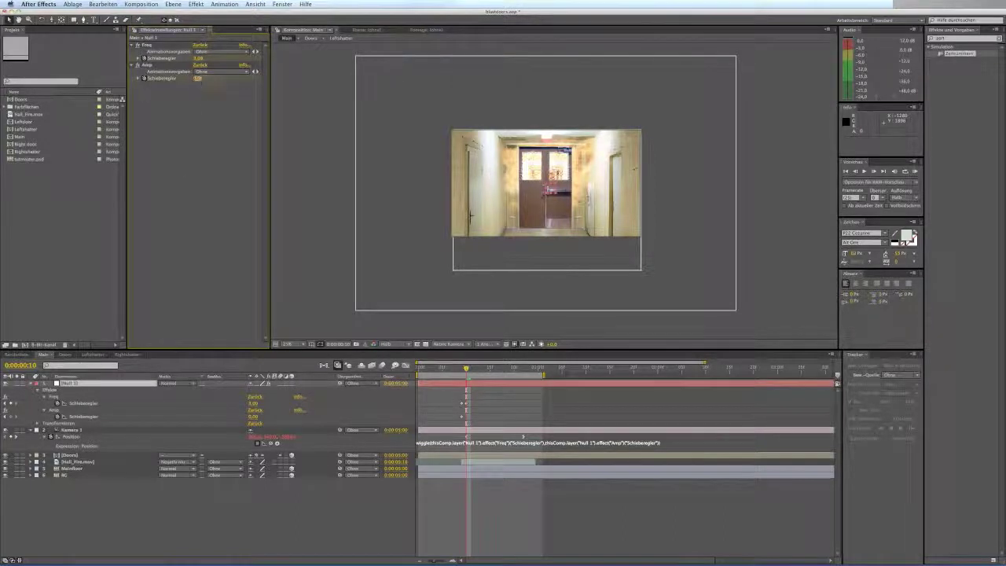
pyautogui.write('10')
pyautogui.press('Return')
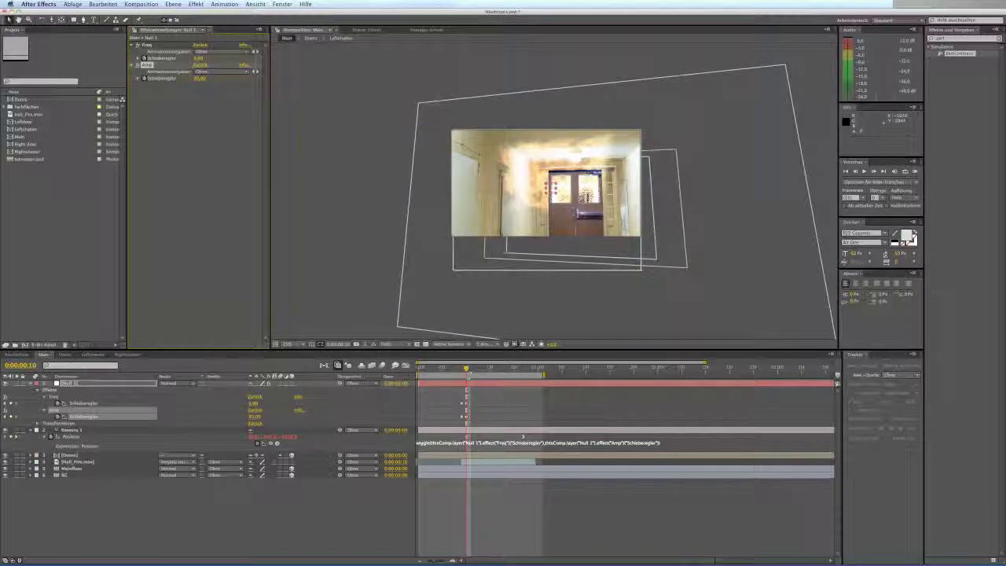
# Scrub through the camera shake, reduce the Amp slider to 20 at 0:00:00:10 and run a RAM preview of Main.
pyautogui.moveTo(467, 369); pyautogui.dragTo(514, 372)
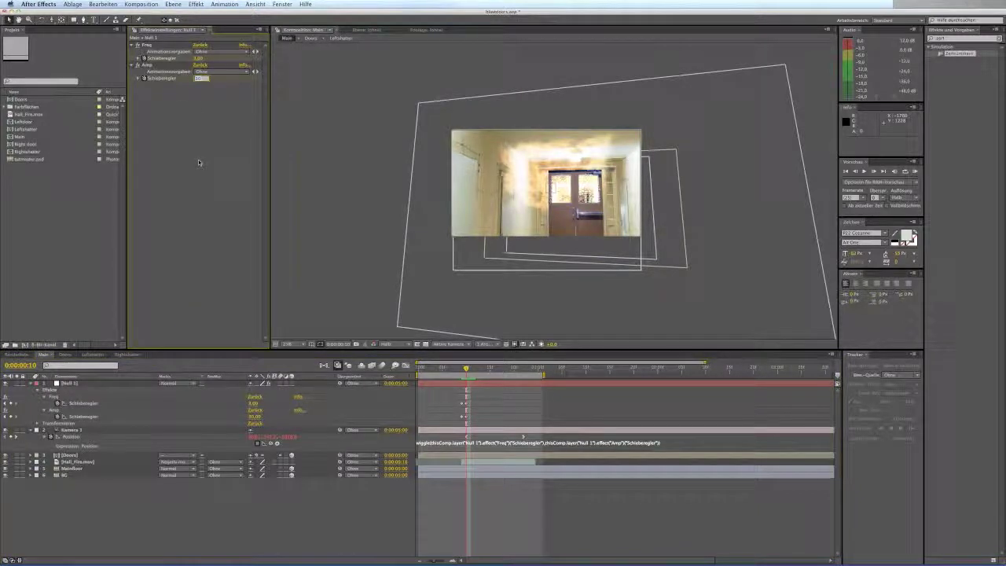
pyautogui.write('20')
pyautogui.press('Return')
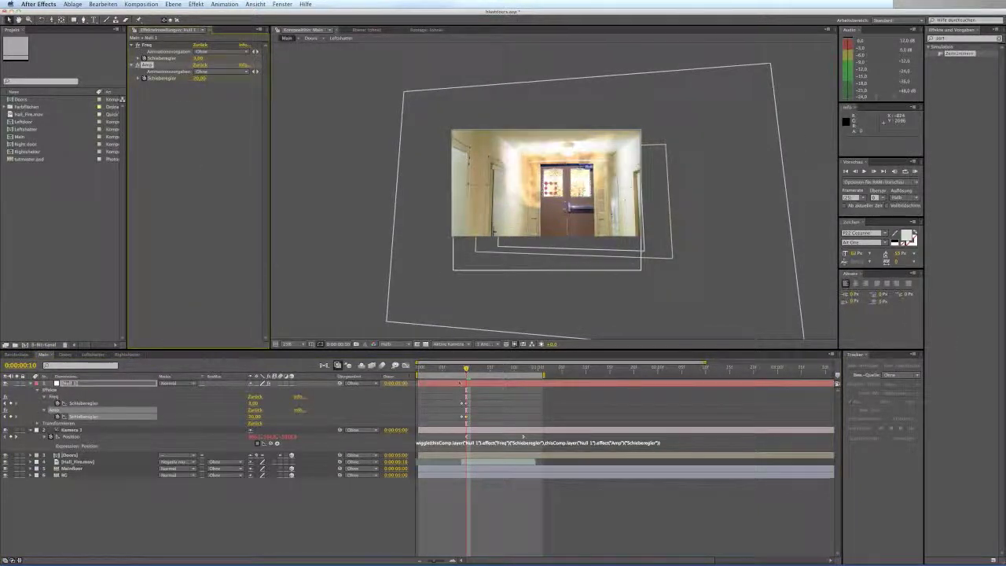
pyautogui.click(915, 170)
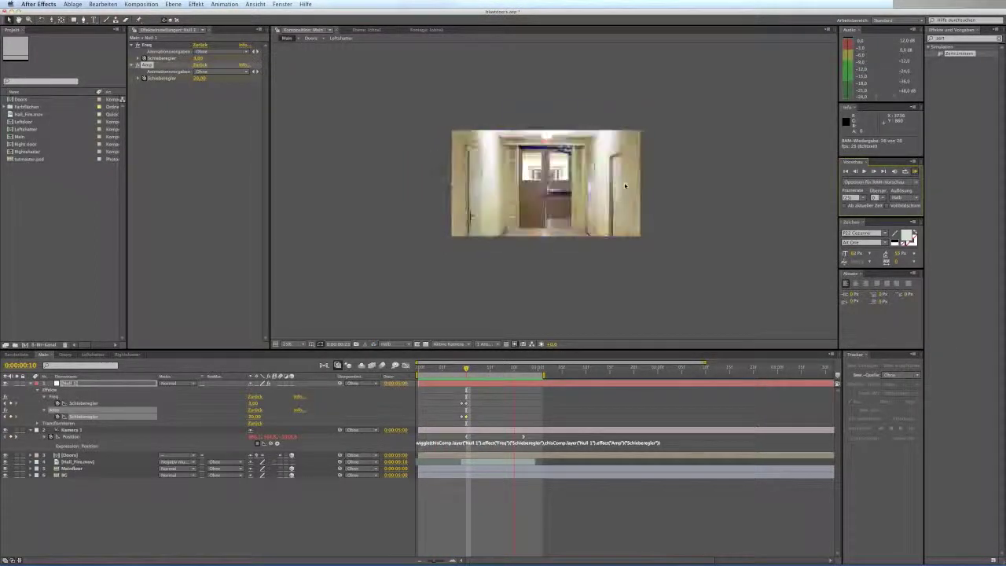
# End the work area at 0:00:00:24 and trim the Main composition to it.
pyautogui.press('space')
pyautogui.click(495, 368)
pyautogui.moveTo(494, 367); pyautogui.dragTo(535, 374)
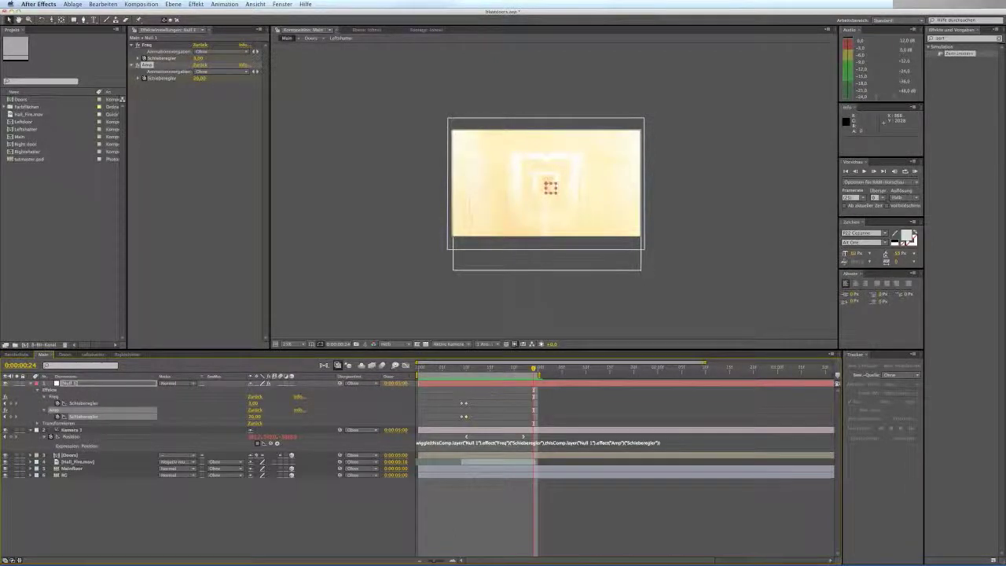
pyautogui.rightClick(513, 377)
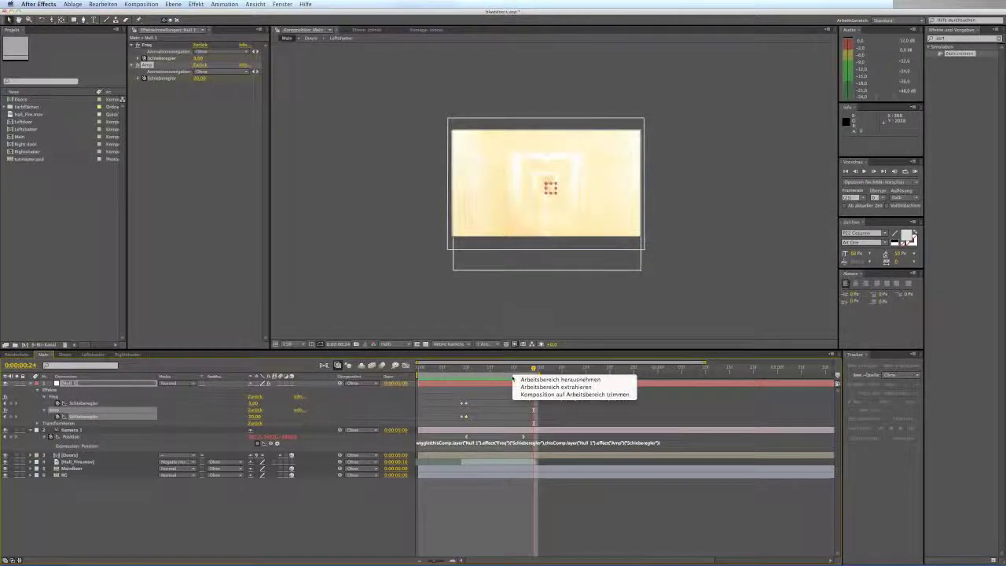
pyautogui.click(550, 394)
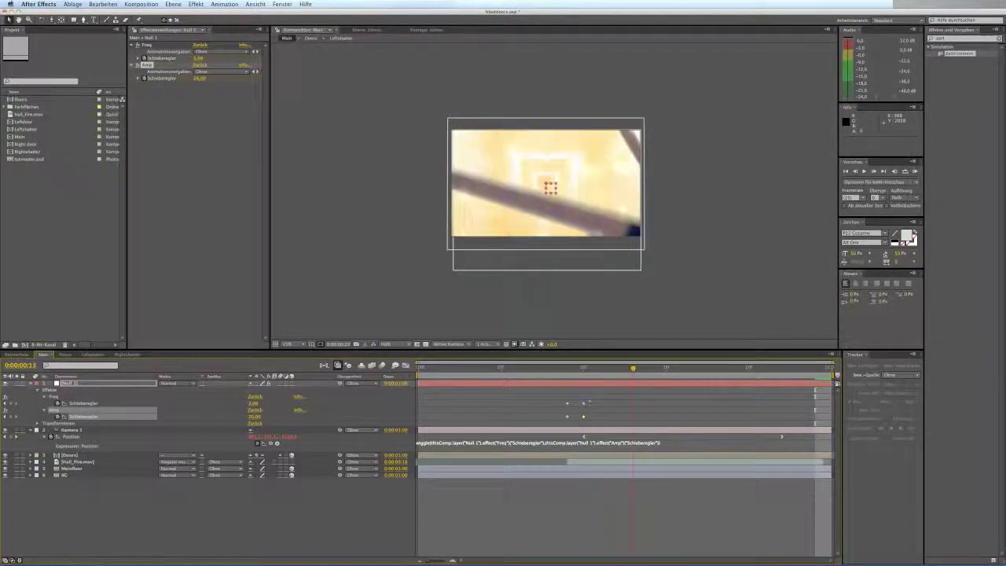
# Scrub through the trimmed Main composition, return to its first frame and nest Main in a new composition.
pyautogui.moveTo(589, 402); pyautogui.dragTo(752, 397)
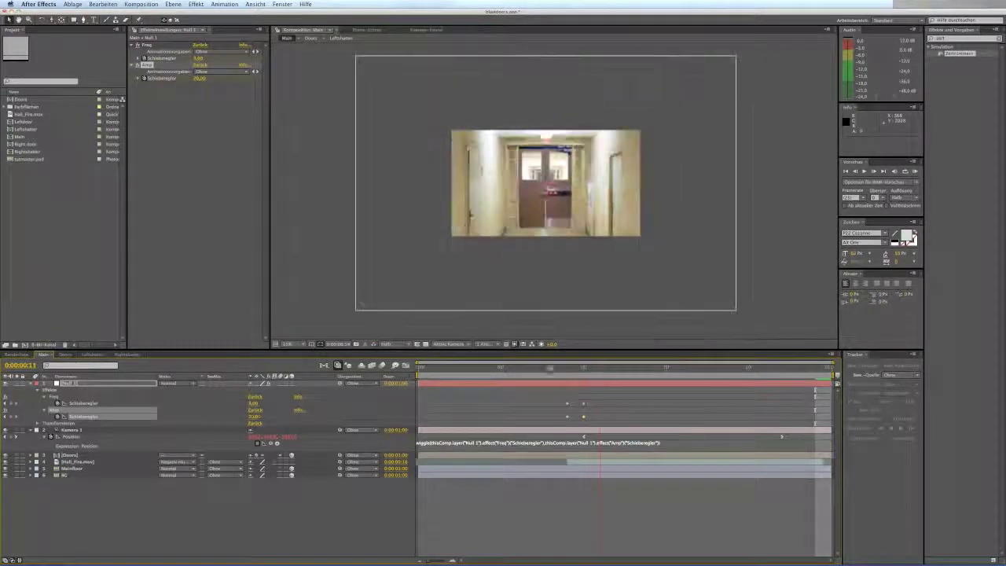
pyautogui.moveTo(537, 420); pyautogui.dragTo(409, 428)
pyautogui.click(424, 507)
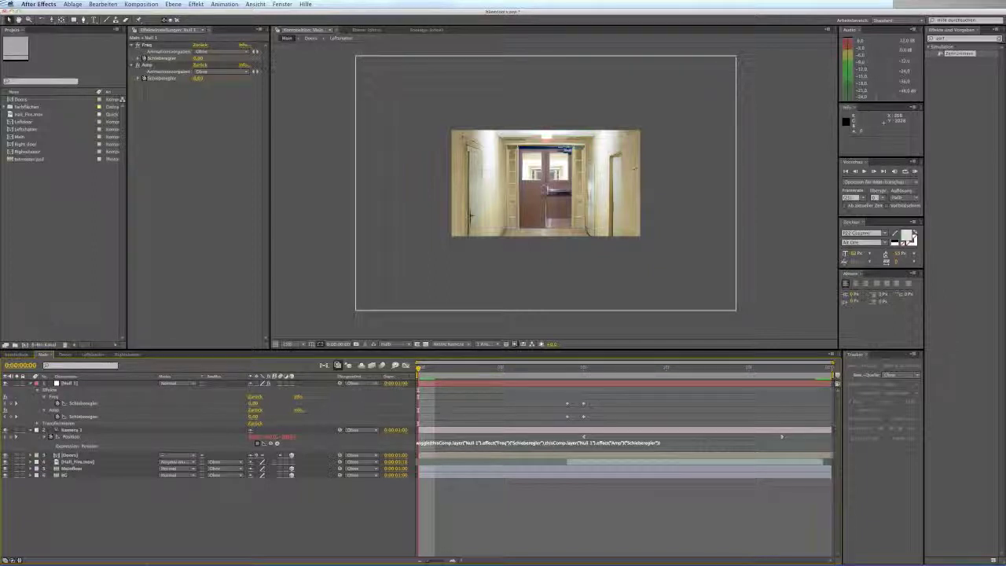
pyautogui.click(17, 137)
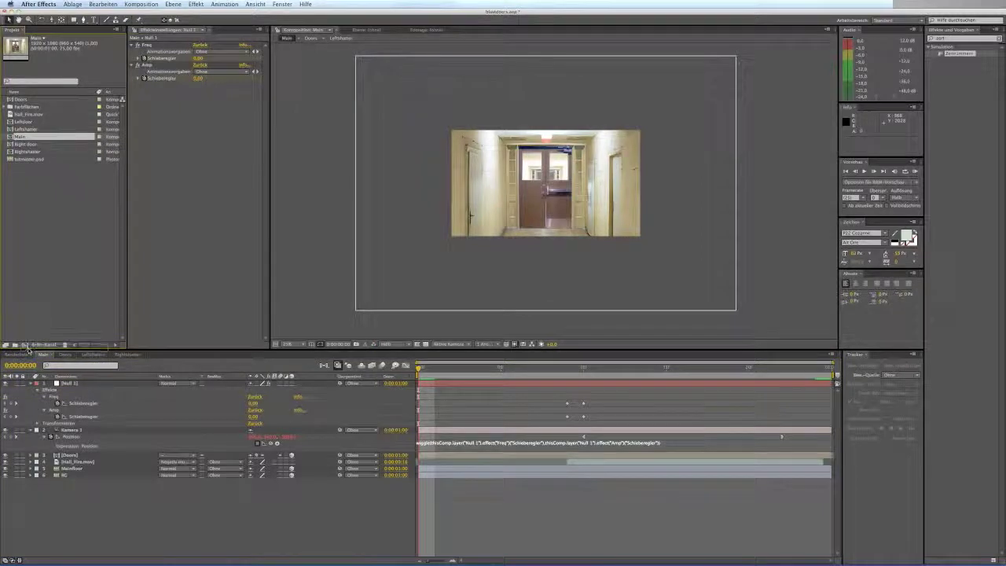
pyautogui.moveTo(27, 351); pyautogui.dragTo(26, 346)
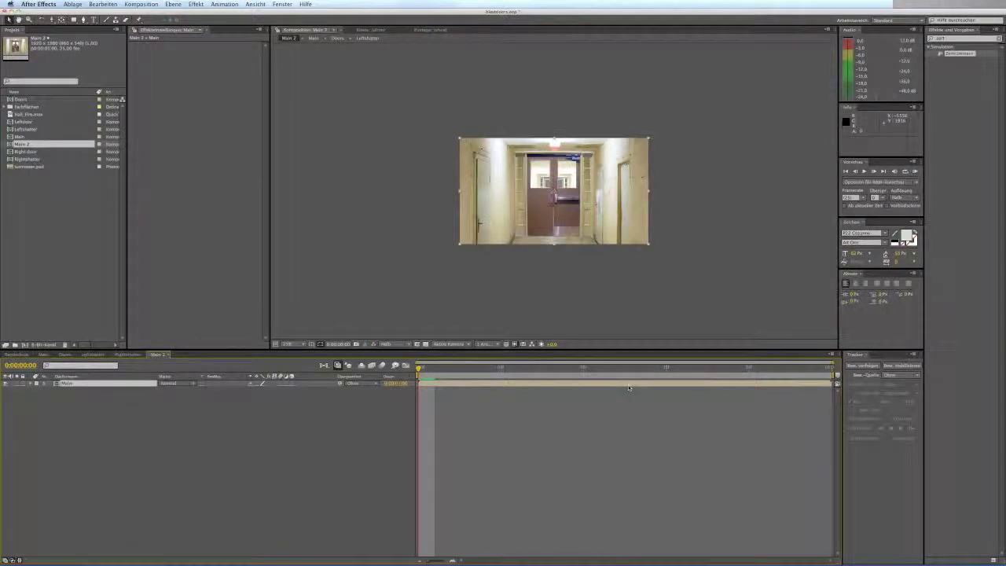
# Set the duration of the Main 2 composition to 10 seconds.
pyautogui.press('super+k')
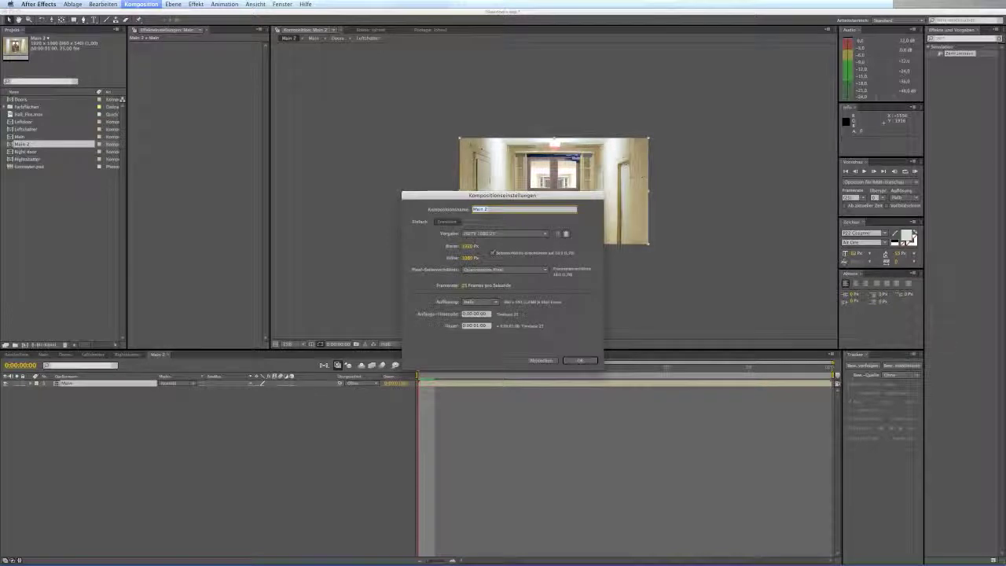
pyautogui.click(485, 326)
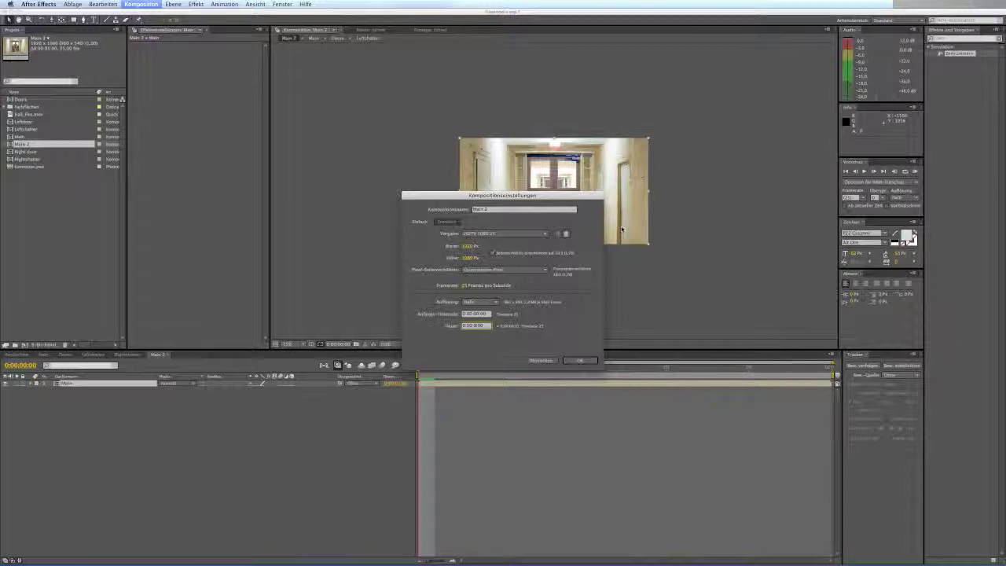
pyautogui.write('10')
pyautogui.press('Return')
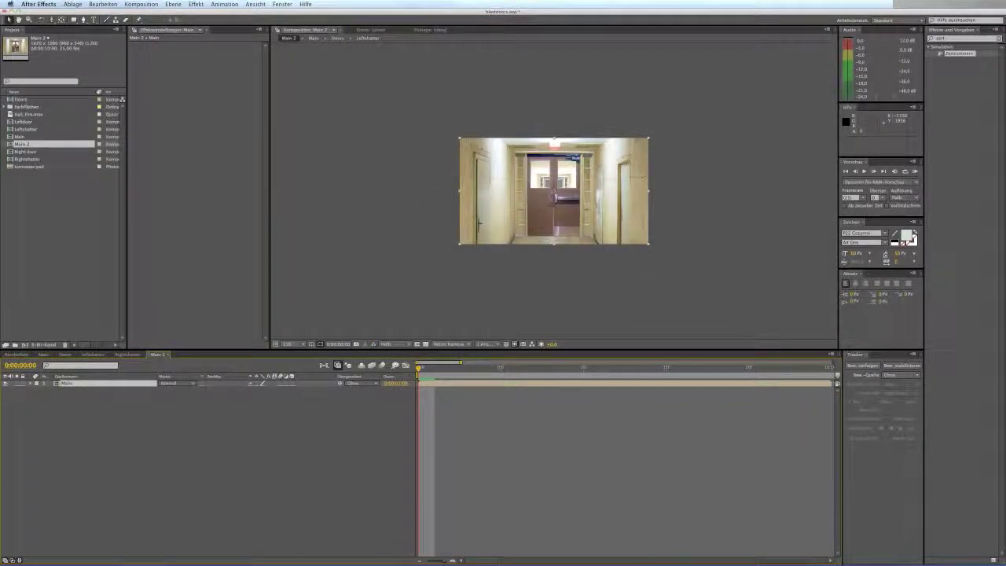
pyautogui.moveTo(446, 560); pyautogui.dragTo(443, 561)
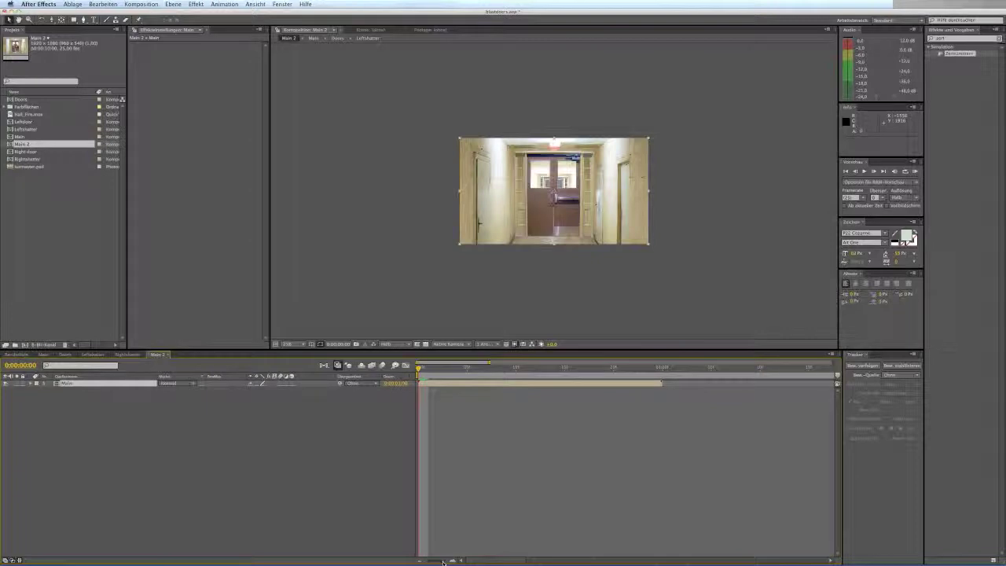
pyautogui.click(459, 444)
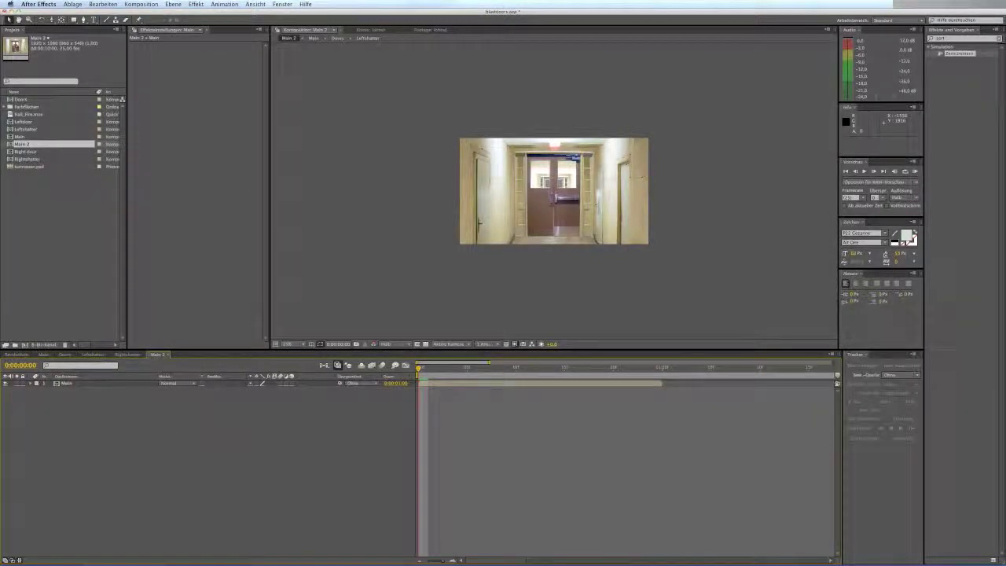
# Select the nested Main layer in Main 2 and enable time remapping on it.
pyautogui.click(422, 385)
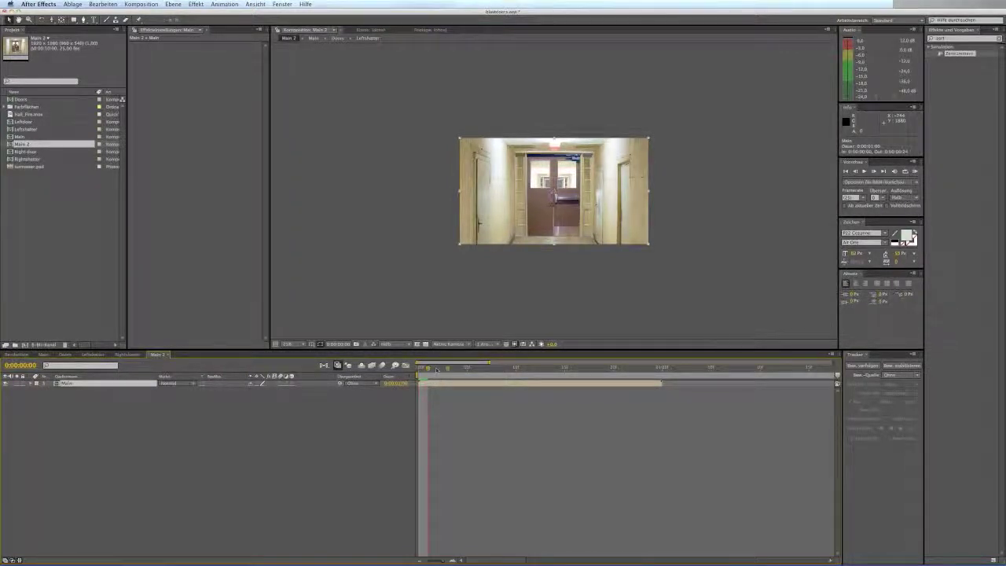
pyautogui.moveTo(458, 370); pyautogui.dragTo(404, 398)
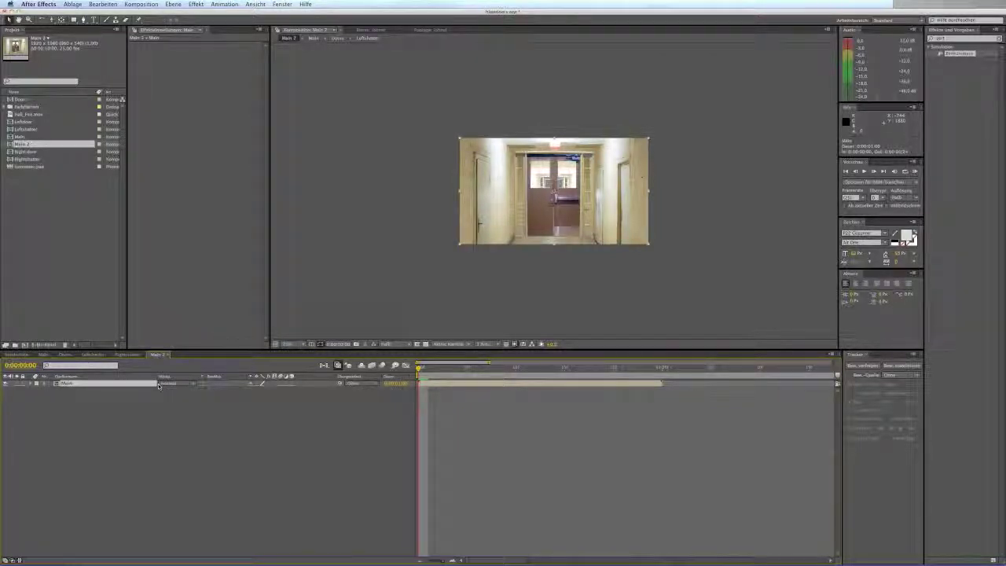
pyautogui.rightClick(76, 388)
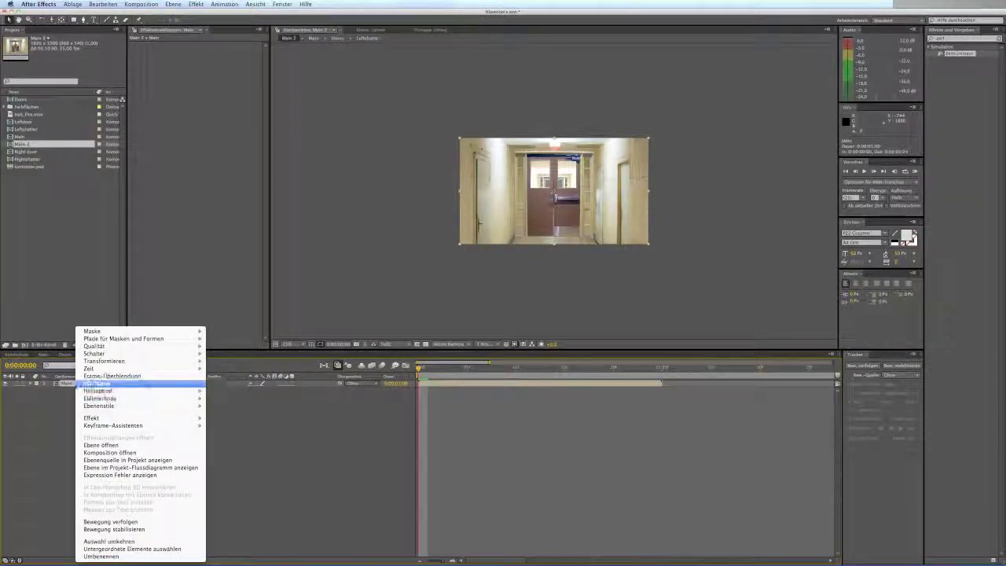
pyautogui.moveTo(110, 377)
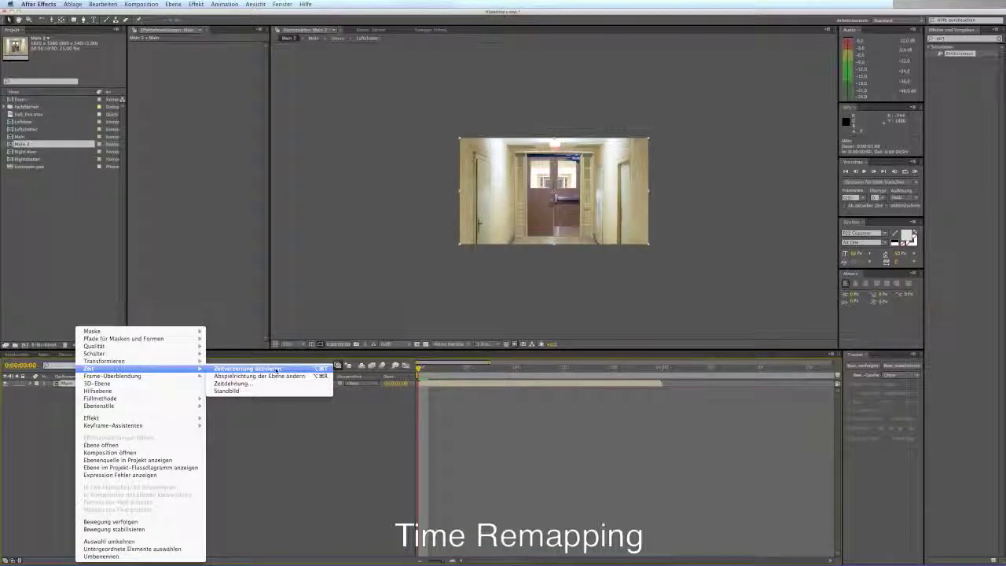
pyautogui.click(274, 370)
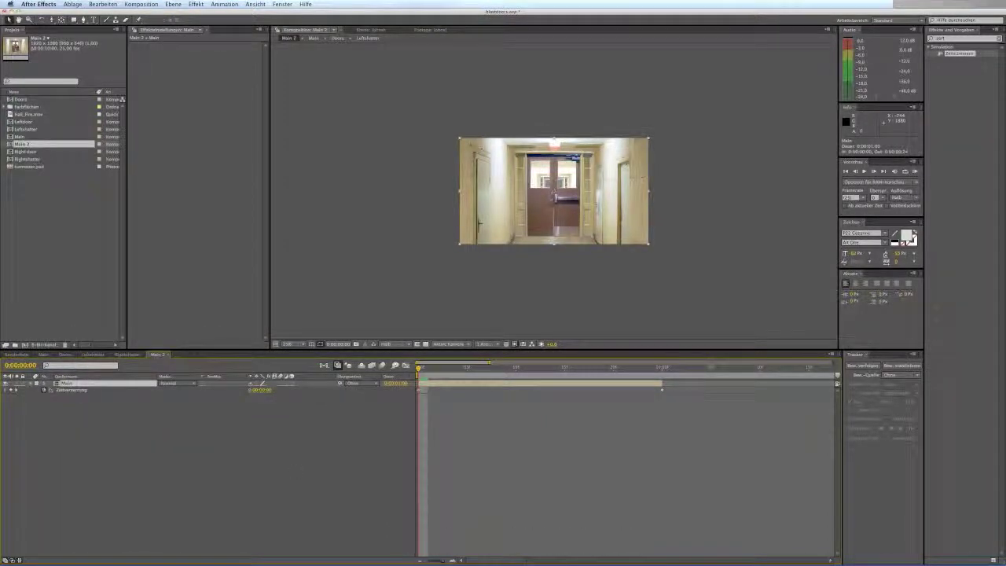
# Scrub through the explosion and add time remap keyframes at 0:00:00:15 and 0:00:00:21.
pyautogui.press('space')
pyautogui.click(419, 367)
pyautogui.moveTo(419, 369)
pyautogui.mouseDown()
pyautogui.moveTo(665, 382)
pyautogui.moveTo(418, 374)
pyautogui.mouseUp()
pyautogui.moveTo(420, 369); pyautogui.dragTo(496, 373)
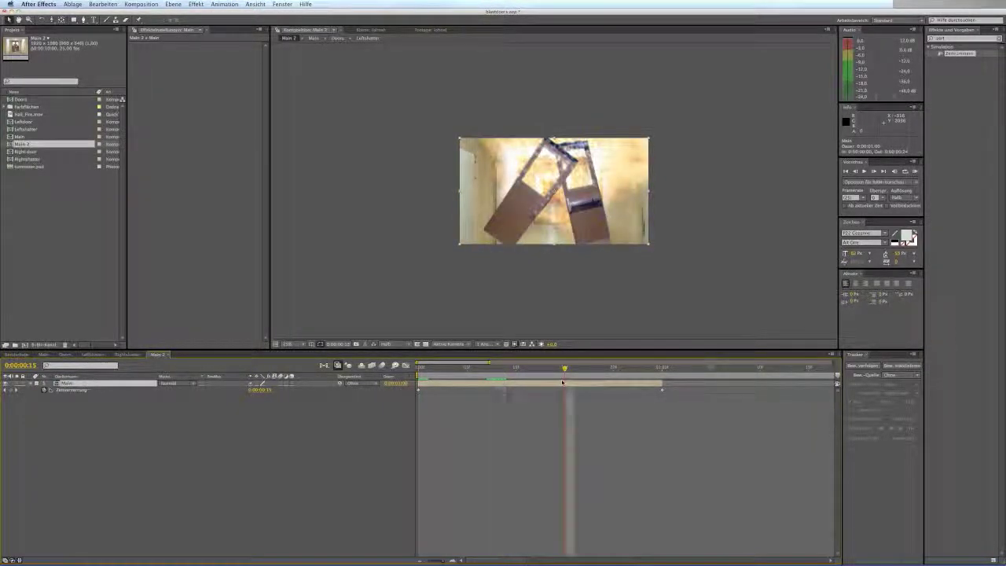
pyautogui.click(11, 389)
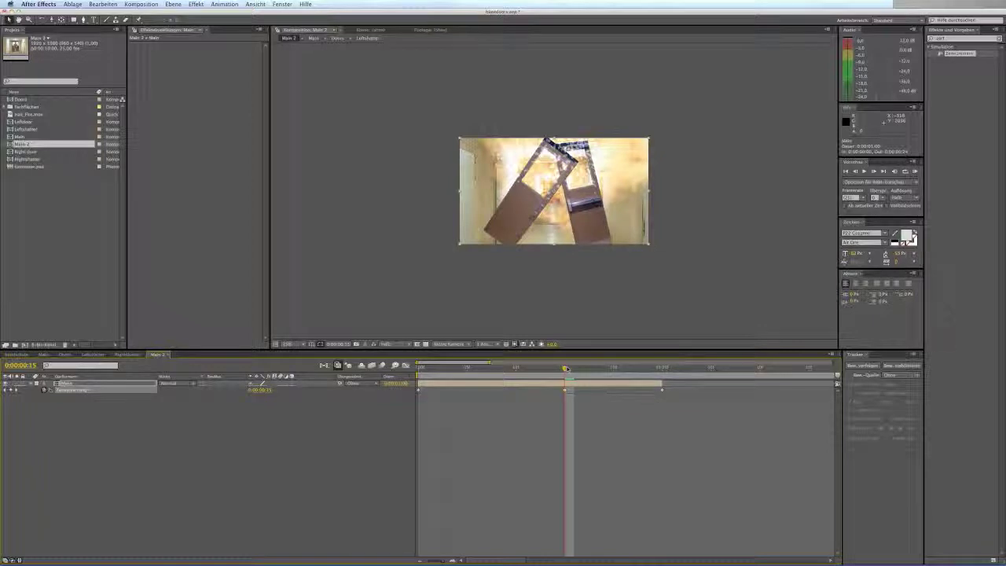
pyautogui.moveTo(566, 367); pyautogui.dragTo(625, 379)
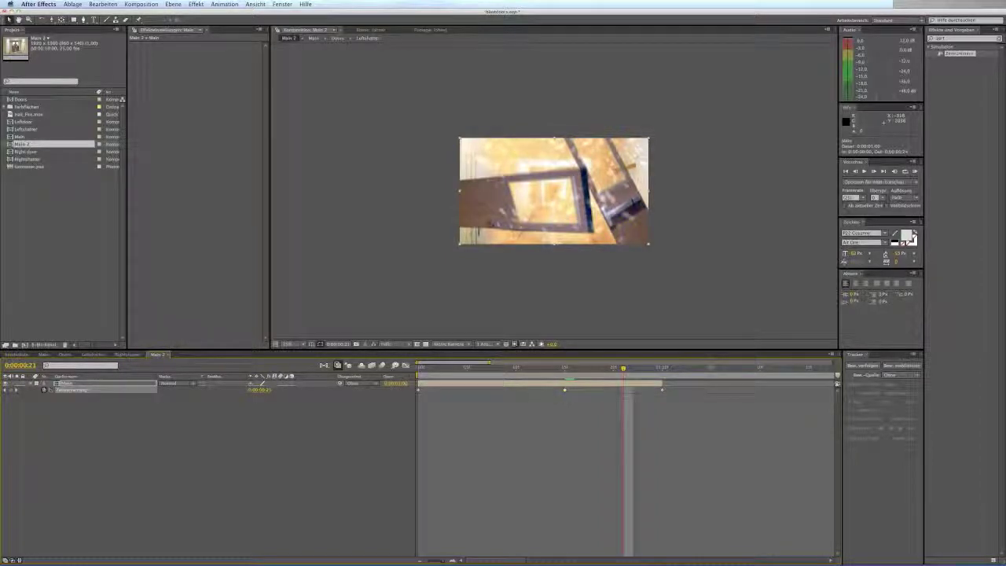
pyautogui.click(12, 390)
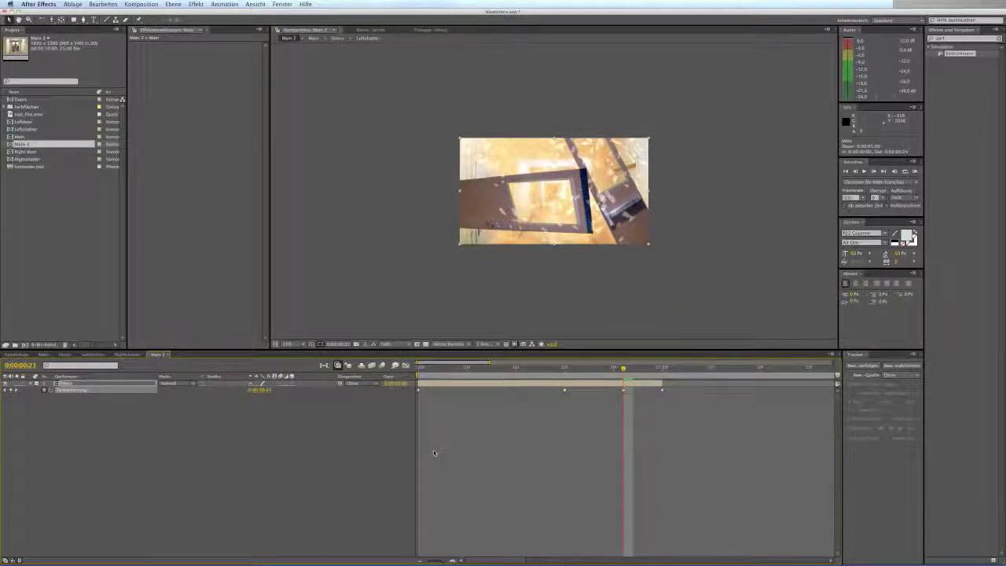
# Move the last two time remap keyframes together so the first of them sits at 0:00:01:21.
pyautogui.moveTo(615, 420); pyautogui.dragTo(743, 392)
pyautogui.click(663, 390)
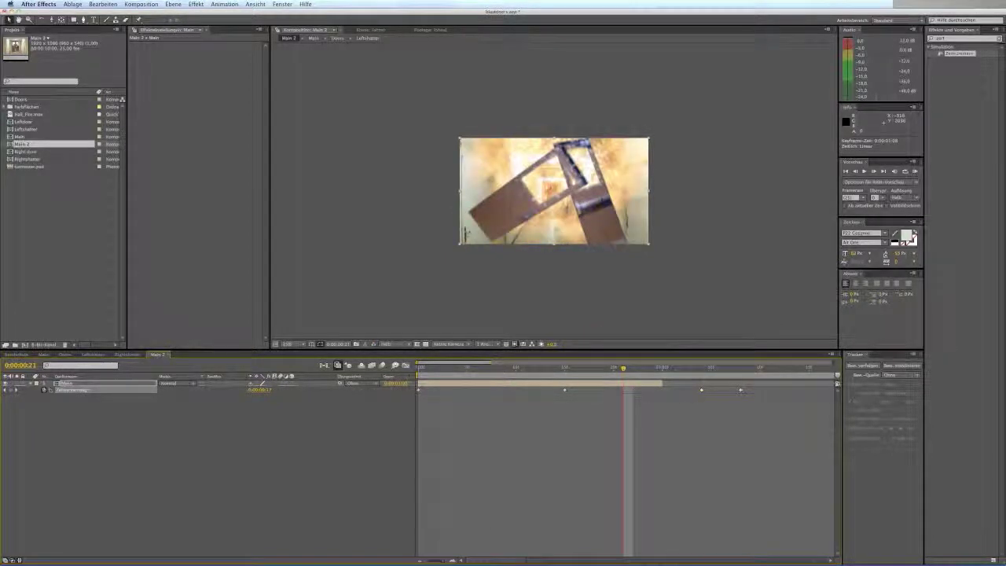
pyautogui.moveTo(451, 560); pyautogui.dragTo(438, 560)
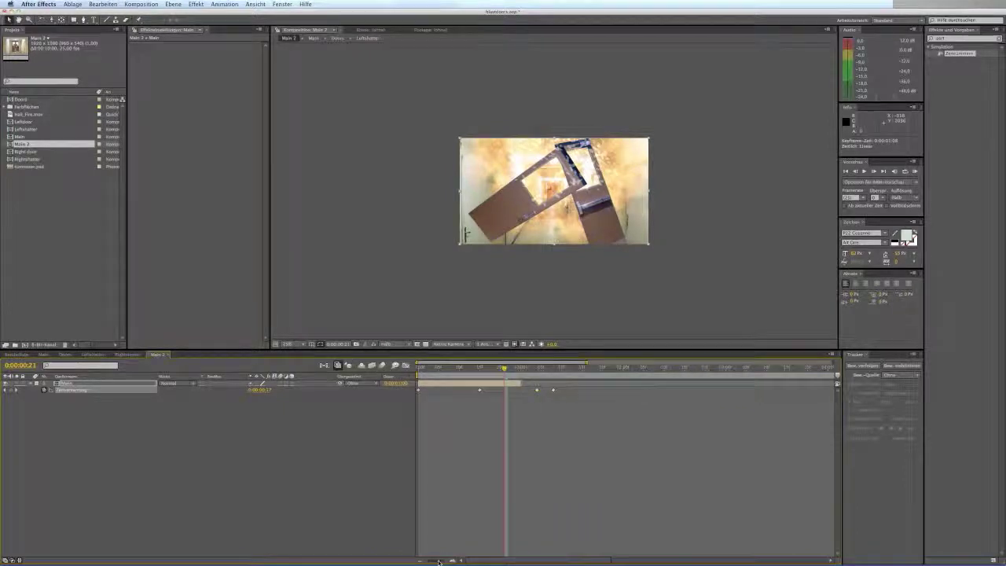
pyautogui.click(607, 369)
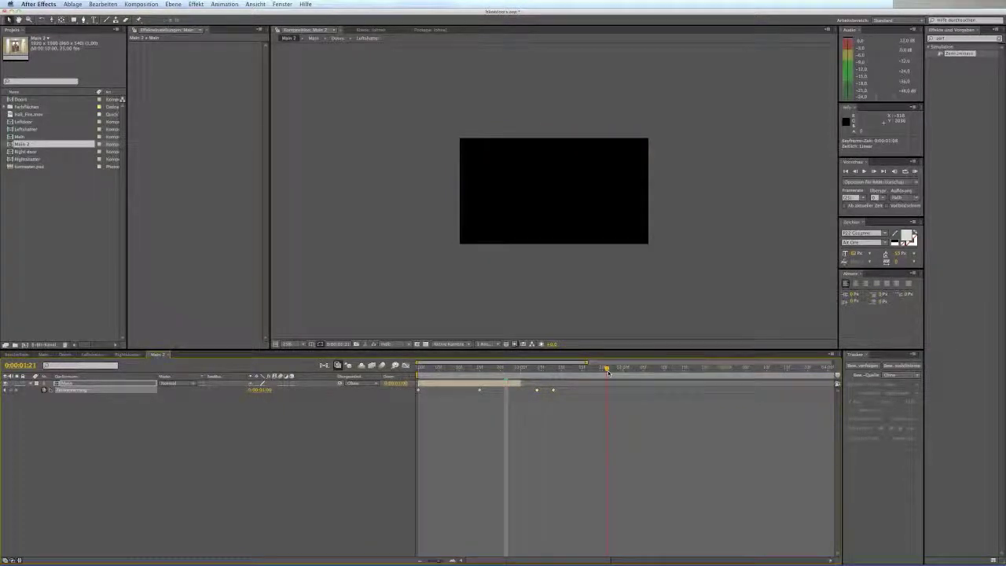
pyautogui.moveTo(648, 390); pyautogui.dragTo(624, 393)
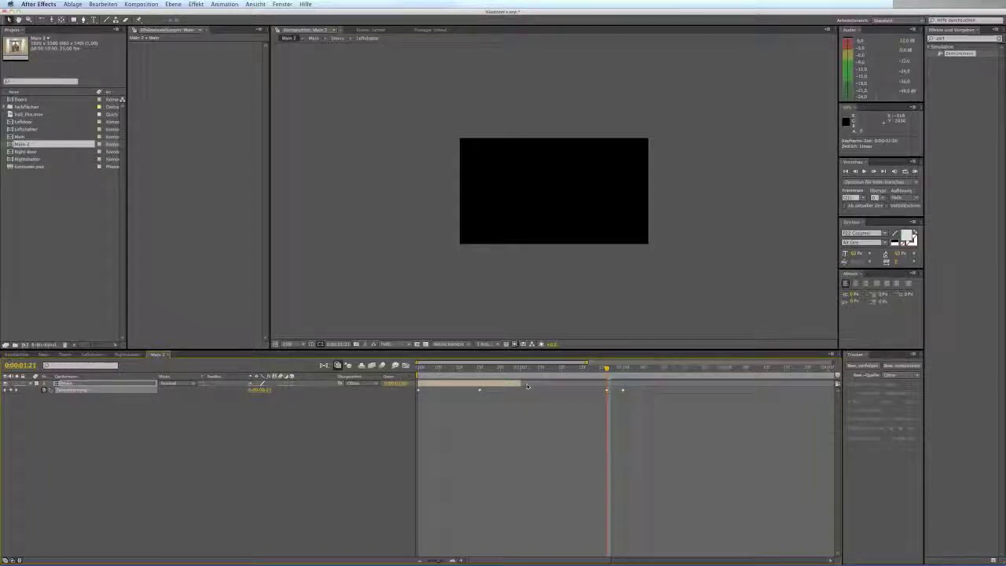
# Extend the end of the Main layer to 0:00:02:07, check the slowed section and return to the first frame.
pyautogui.moveTo(520, 383); pyautogui.dragTo(648, 382)
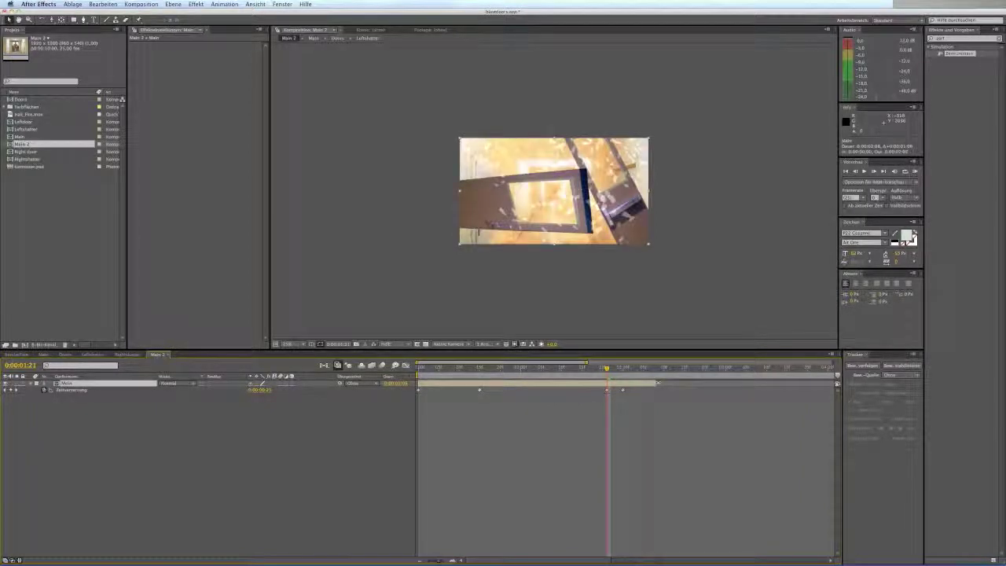
pyautogui.click(574, 368)
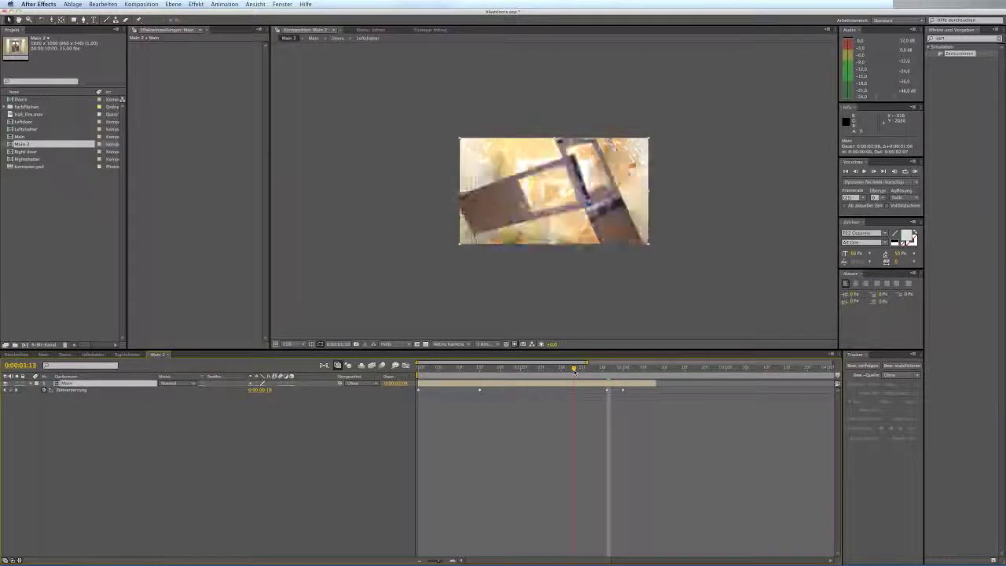
pyautogui.press('Home')
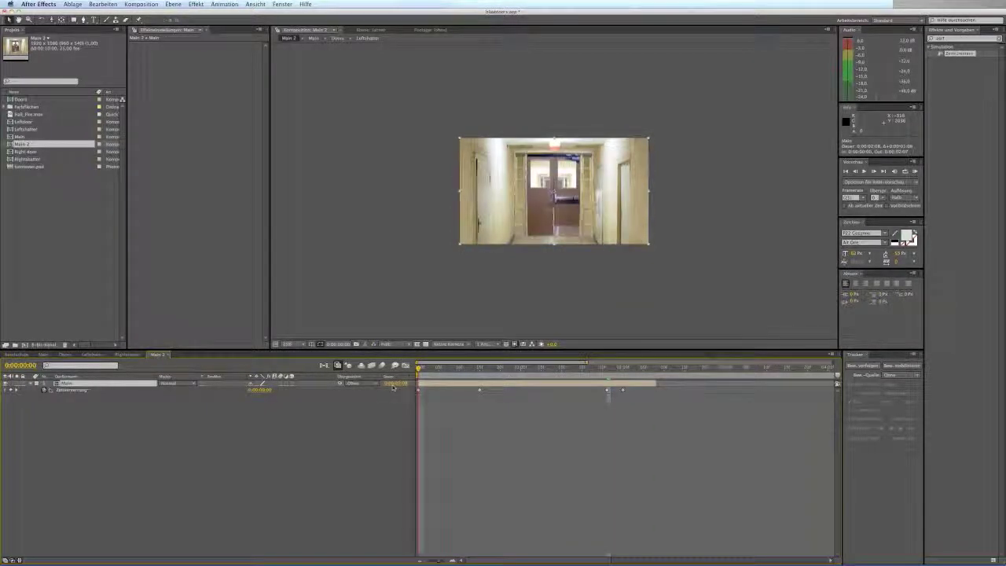
# End the work area of Main 2 at 0:00:02:07 and run a RAM preview.
pyautogui.moveTo(673, 368); pyautogui.dragTo(653, 371)
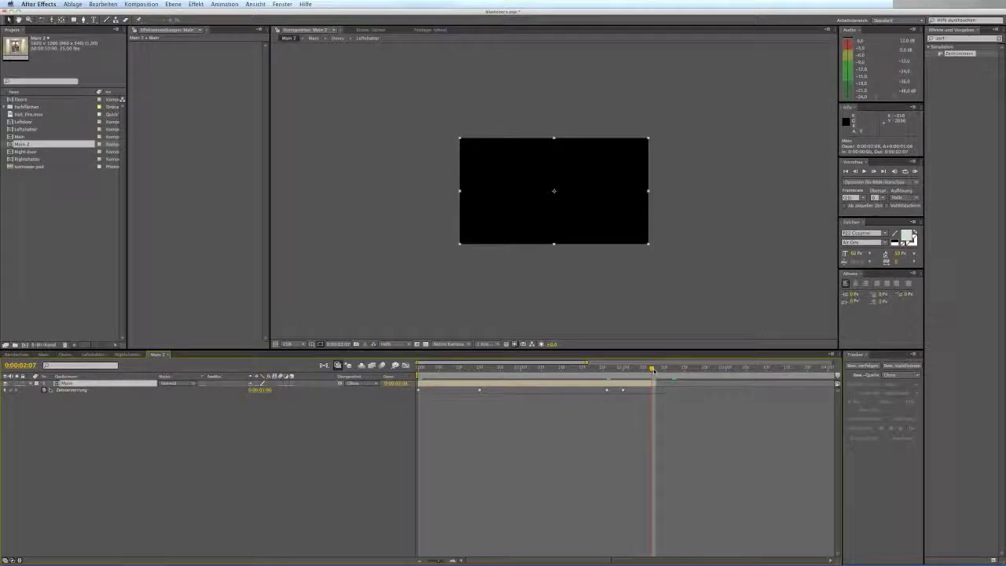
pyautogui.press('n')
pyautogui.scroll(1, 695, 236)
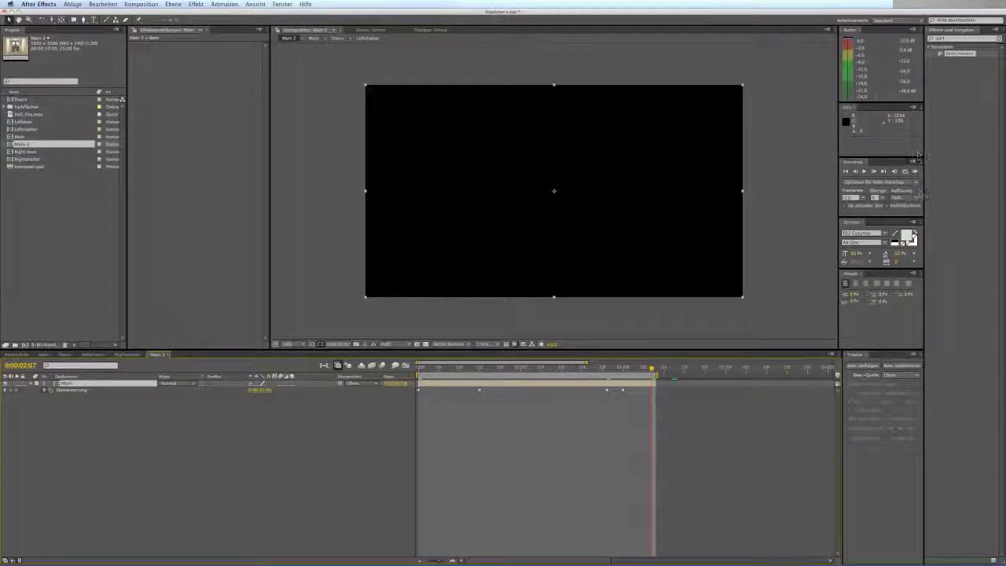
pyautogui.click(913, 171)
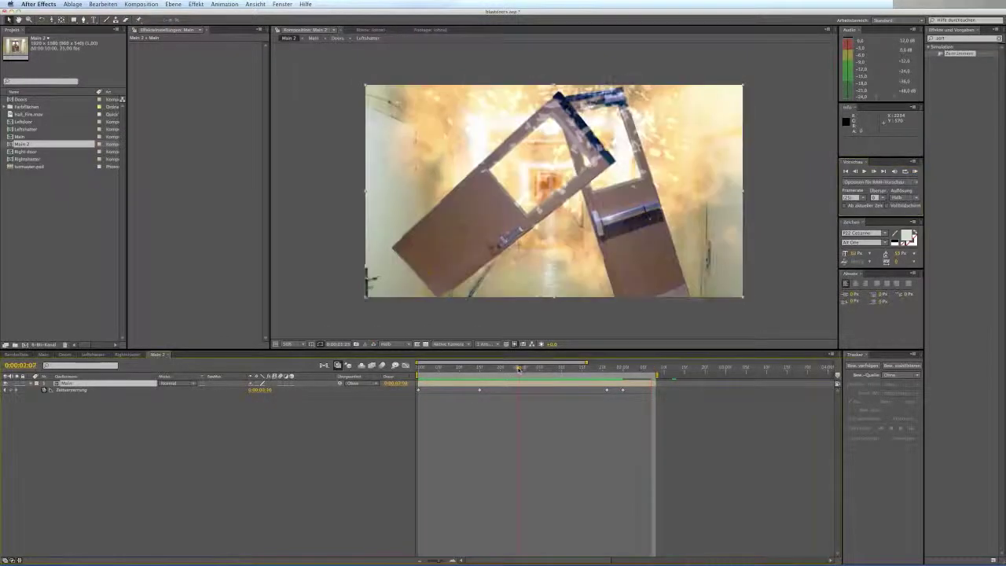
# Inspect the slowed motion at 0:00:01:02, select the Main layer and switch to the Main composition.
pyautogui.moveTo(520, 369)
pyautogui.mouseDown()
pyautogui.moveTo(581, 368)
pyautogui.moveTo(528, 368)
pyautogui.mouseUp()
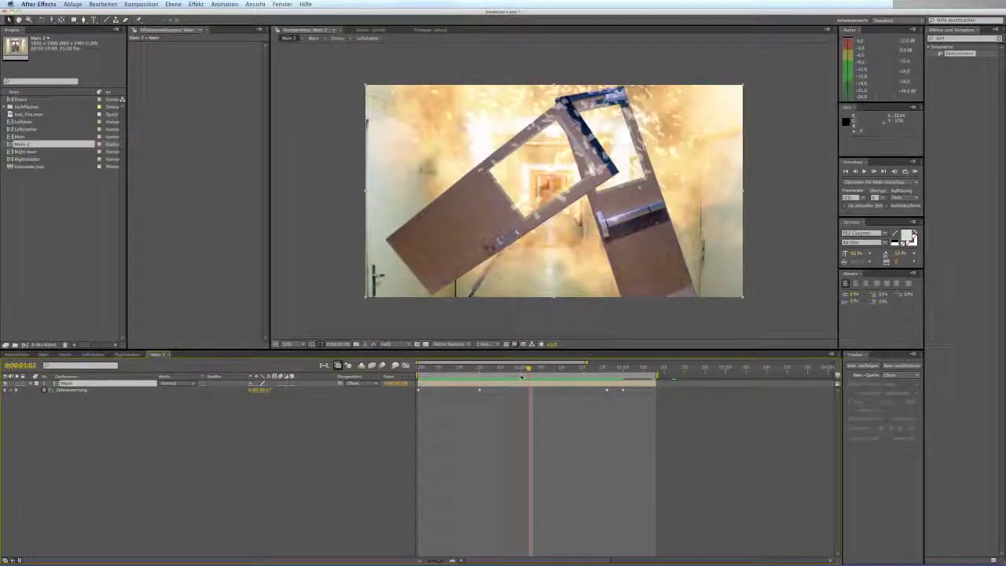
pyautogui.click(496, 421)
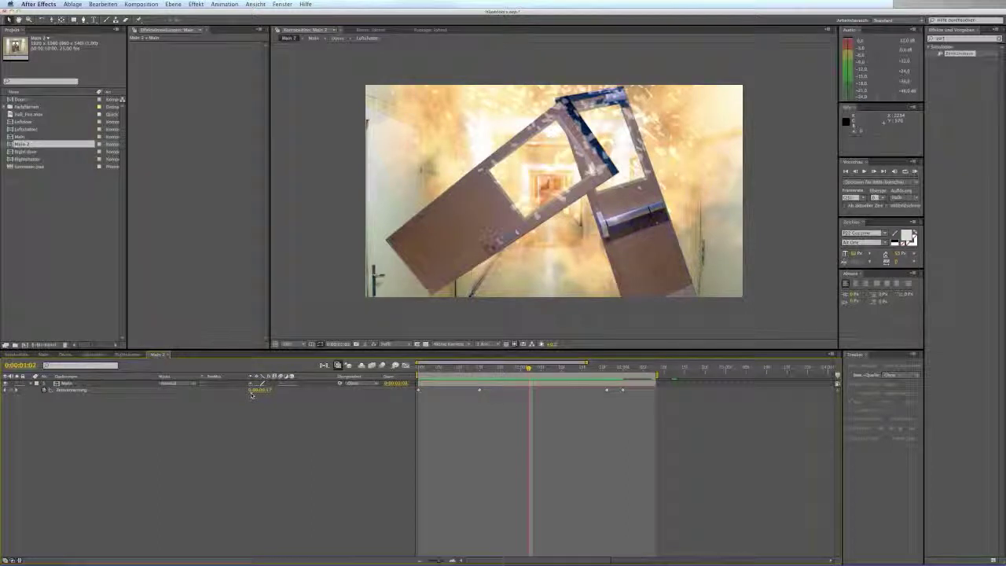
pyautogui.click(73, 383)
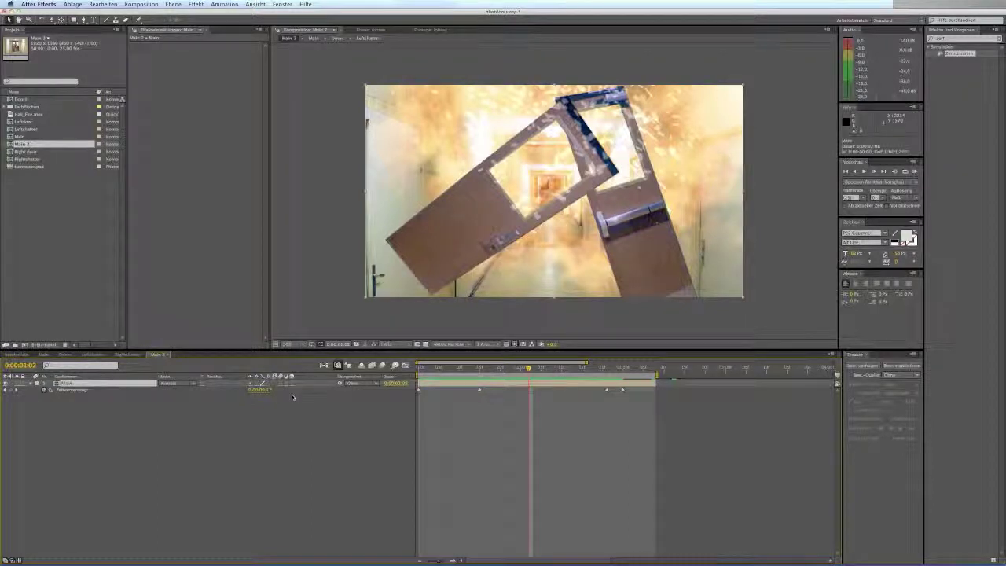
pyautogui.click(43, 355)
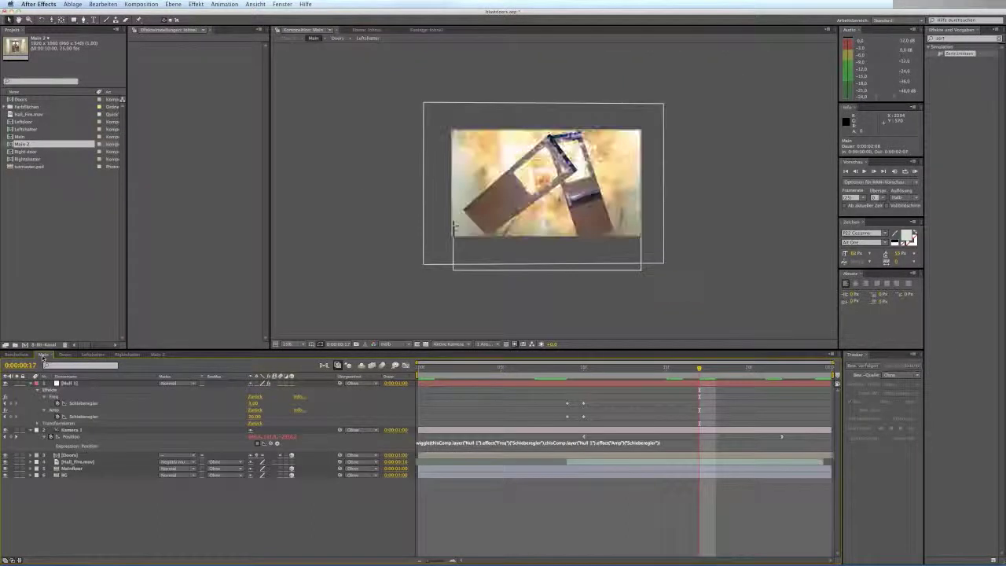
# Select the Hall_Fire.mov layer in Main, then return to Main 2 and run a RAM preview from 0:00:00:15.
pyautogui.click(76, 461)
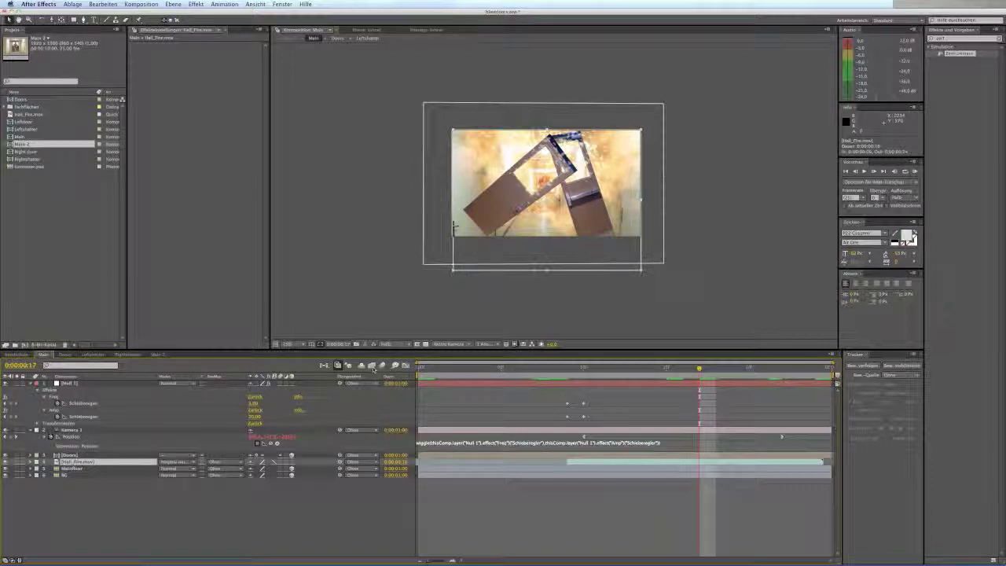
pyautogui.click(157, 354)
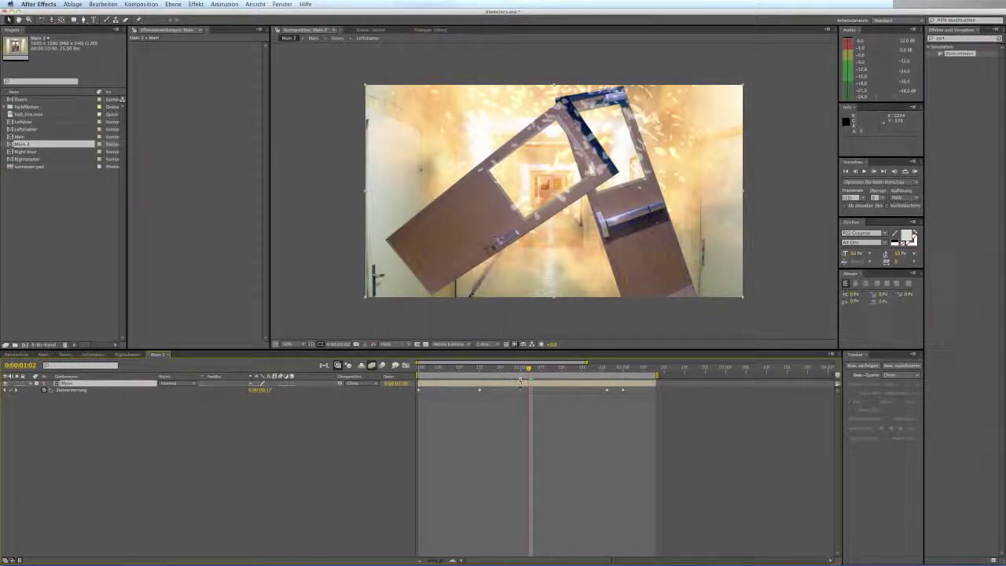
pyautogui.click(479, 379)
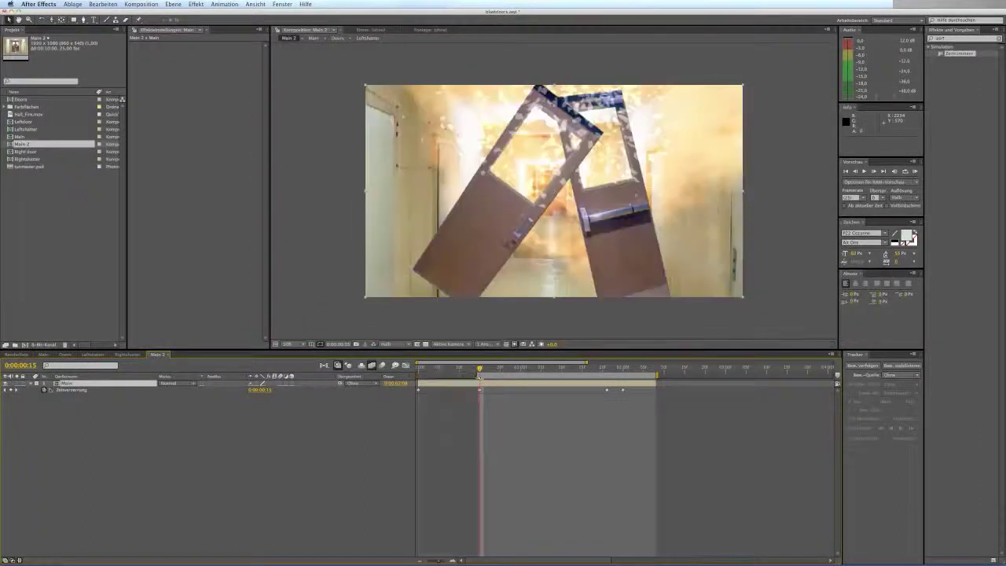
pyautogui.click(911, 169)
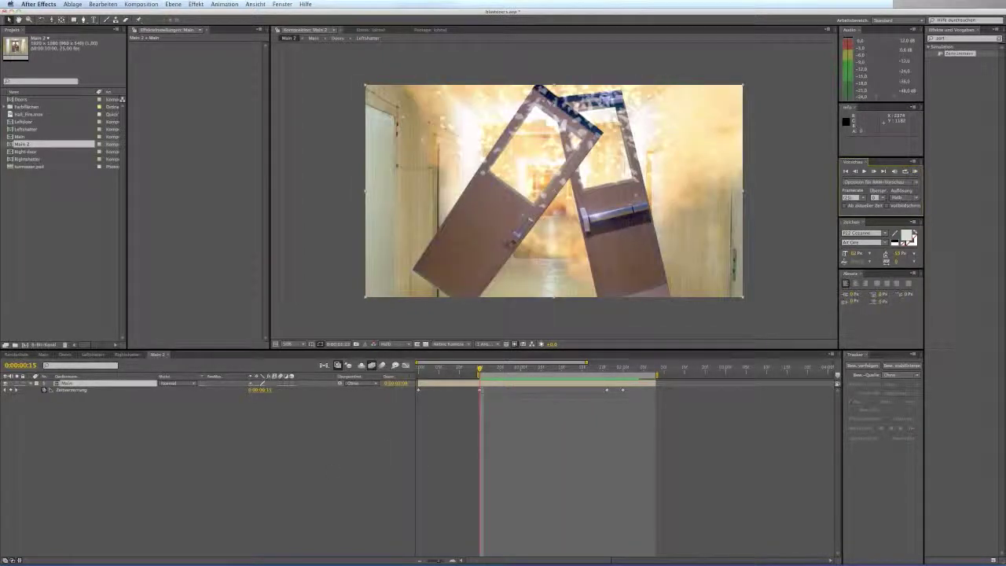
# Reset the start of the Main 2 work area to the first frame and move the current time to 0:00:01:00.
pyautogui.moveTo(479, 375); pyautogui.dragTo(417, 377)
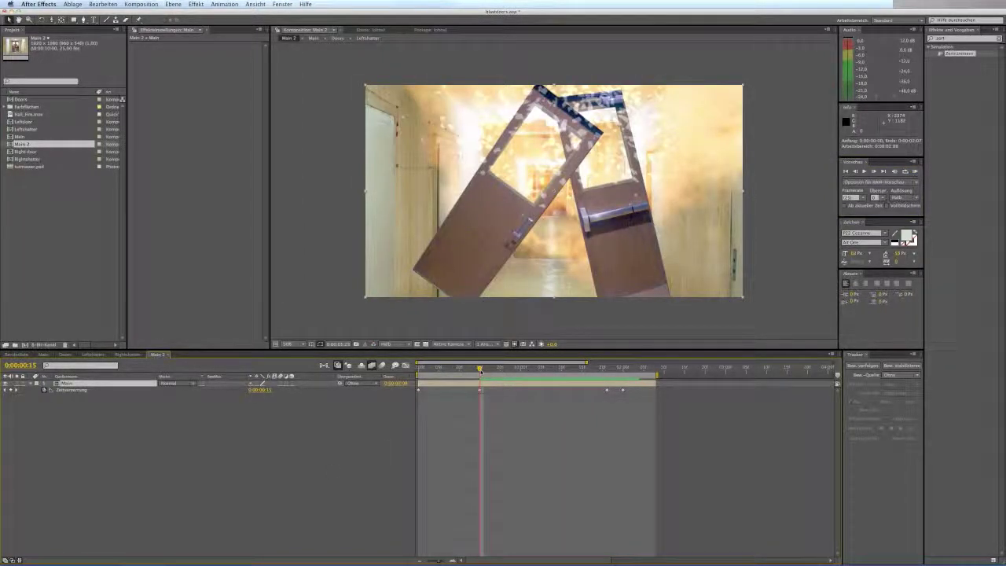
pyautogui.moveTo(477, 368); pyautogui.dragTo(372, 370)
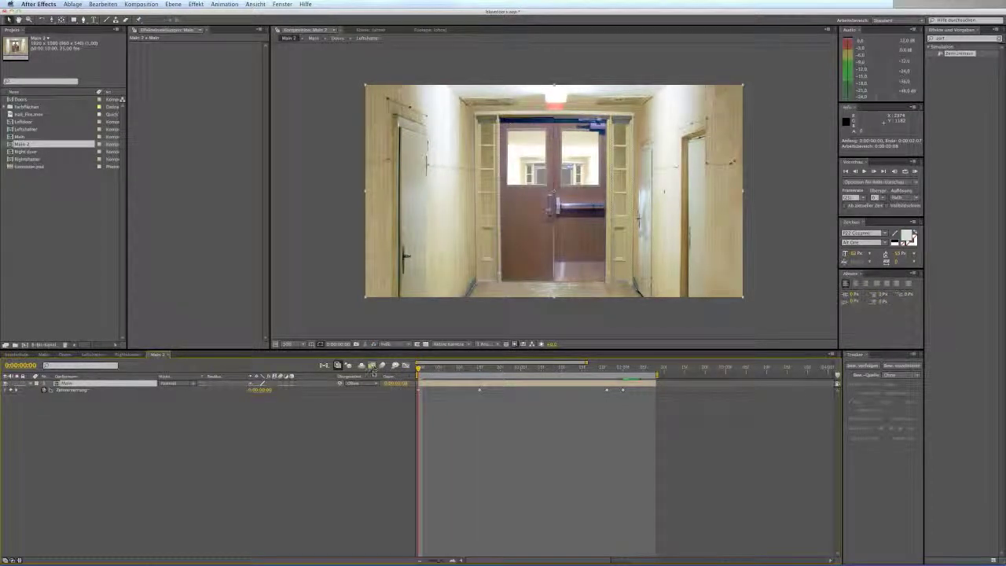
pyautogui.click(374, 367)
pyautogui.moveTo(418, 368); pyautogui.dragTo(521, 369)
pyautogui.click(520, 367)
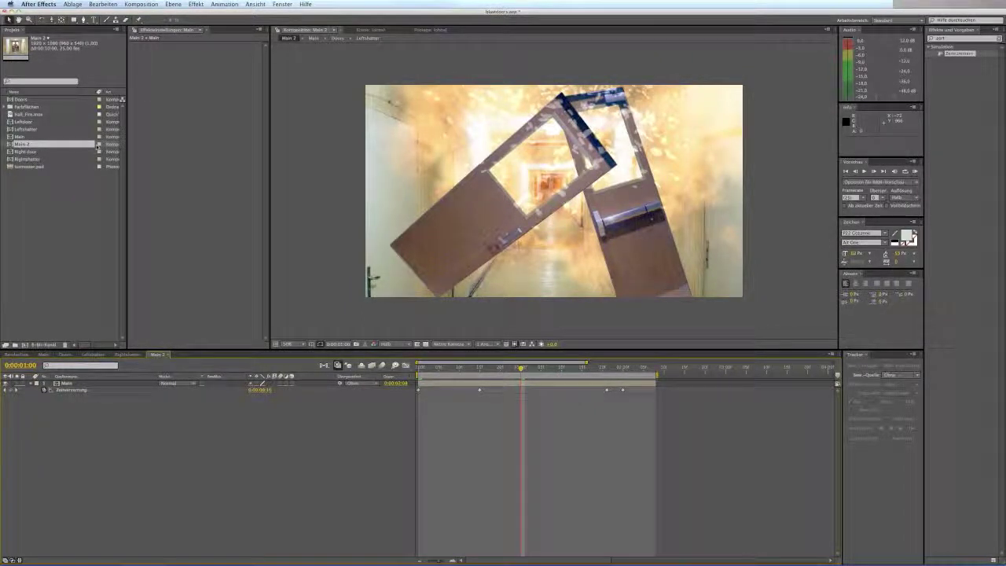
# Add a new adjustment layer above the Main layer in Main 2.
pyautogui.click(68, 383)
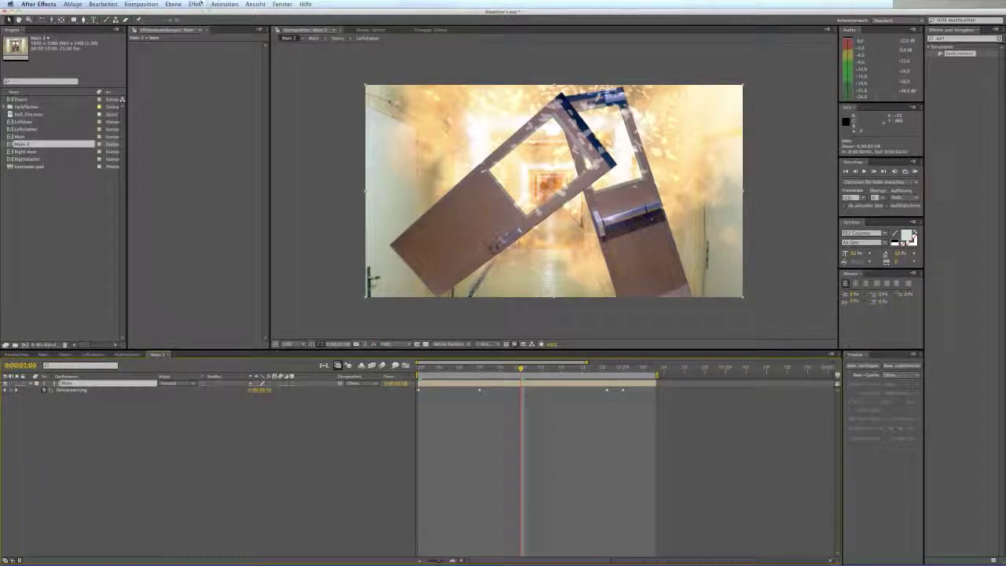
pyautogui.click(173, 4)
pyautogui.moveTo(176, 13)
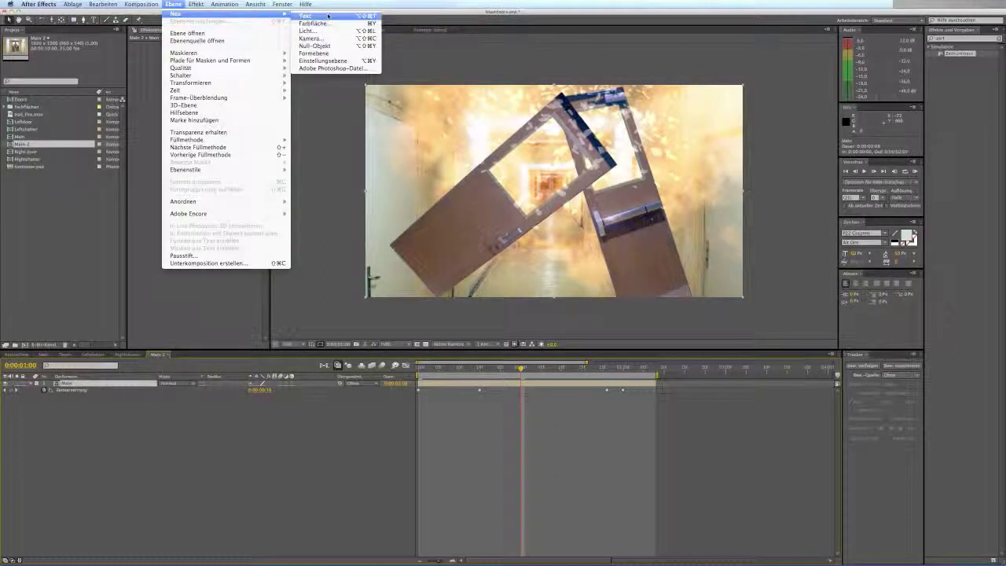
pyautogui.click(326, 60)
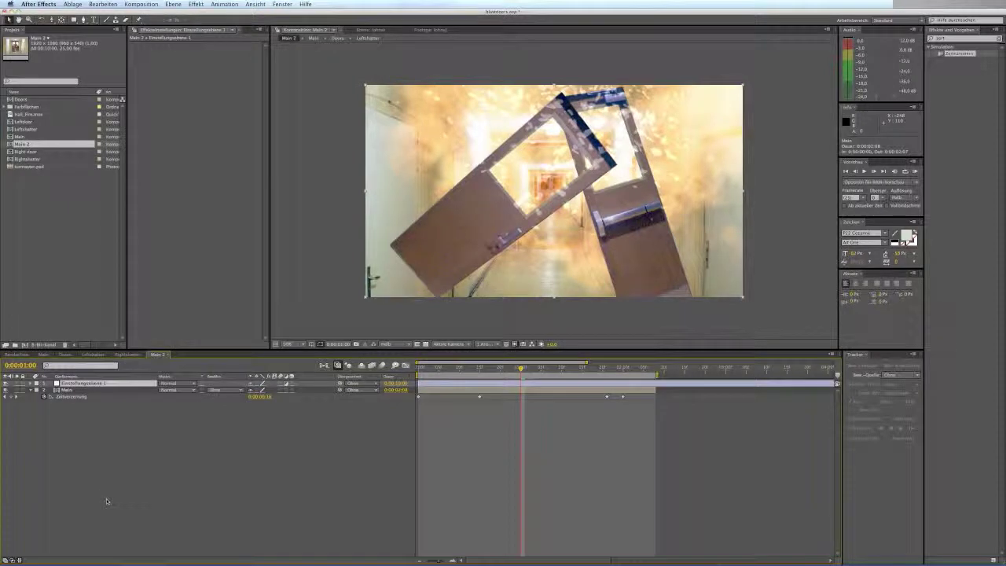
pyautogui.click(106, 498)
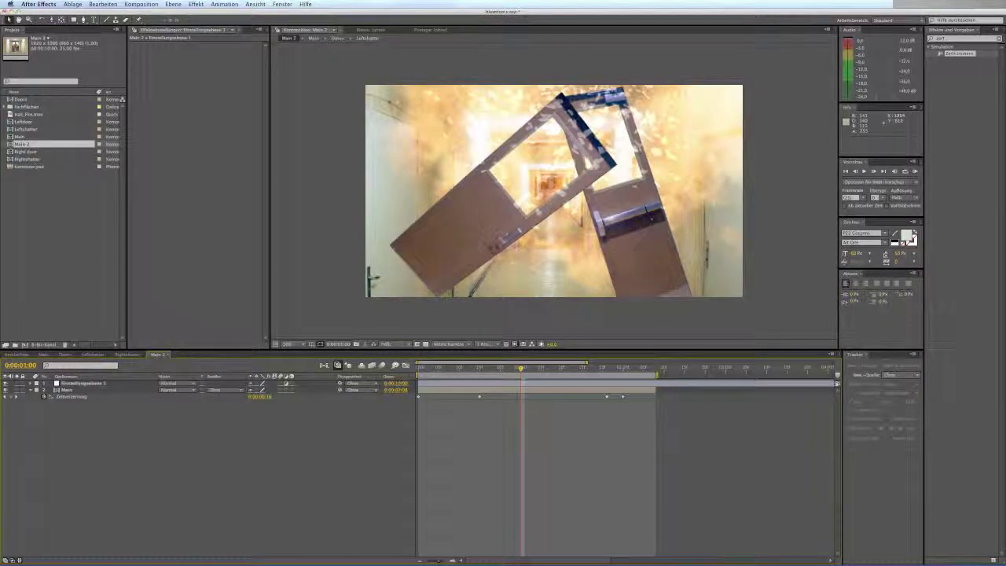
# Find the Turbulent Displace effect (Turbulentes Versetzen) by searching for "turb" and apply it to the adjustment layer.
pyautogui.click(999, 39)
pyautogui.click(960, 39)
pyautogui.write('turb')
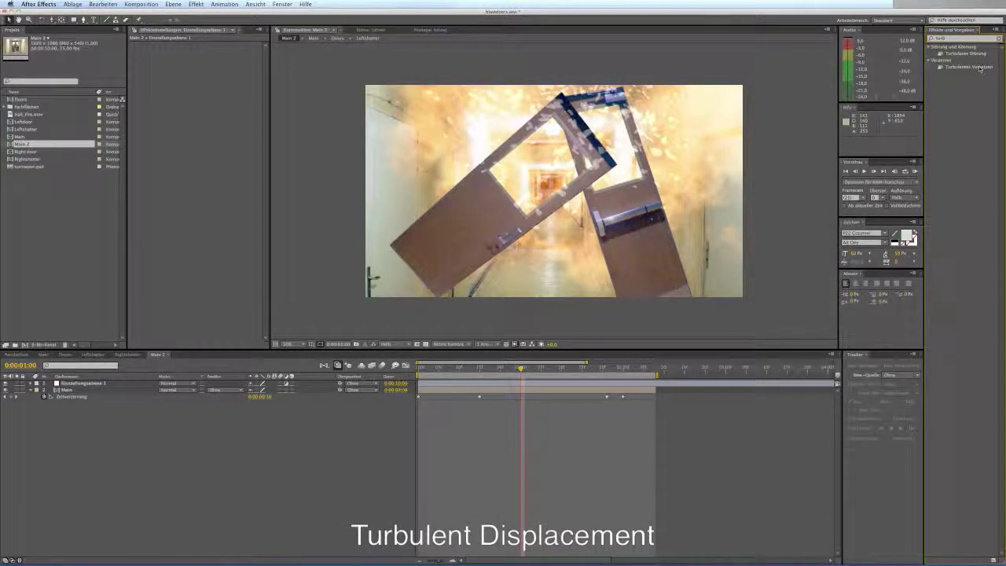
pyautogui.moveTo(980, 68); pyautogui.dragTo(190, 89)
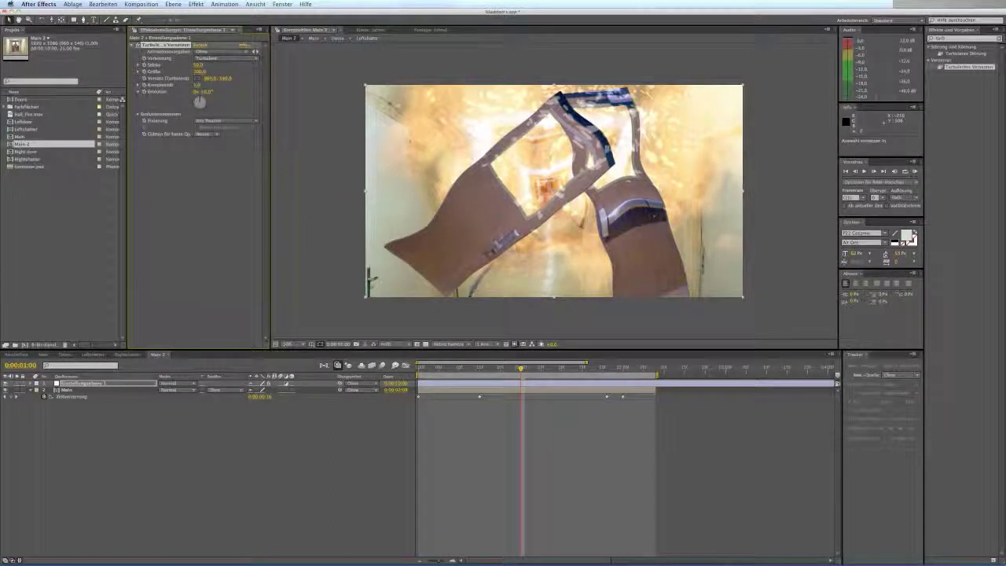
# Set the Turbulent Displace type to Turbulent (sanfter) and its amount (Stärke) to 20.
pyautogui.click(227, 58)
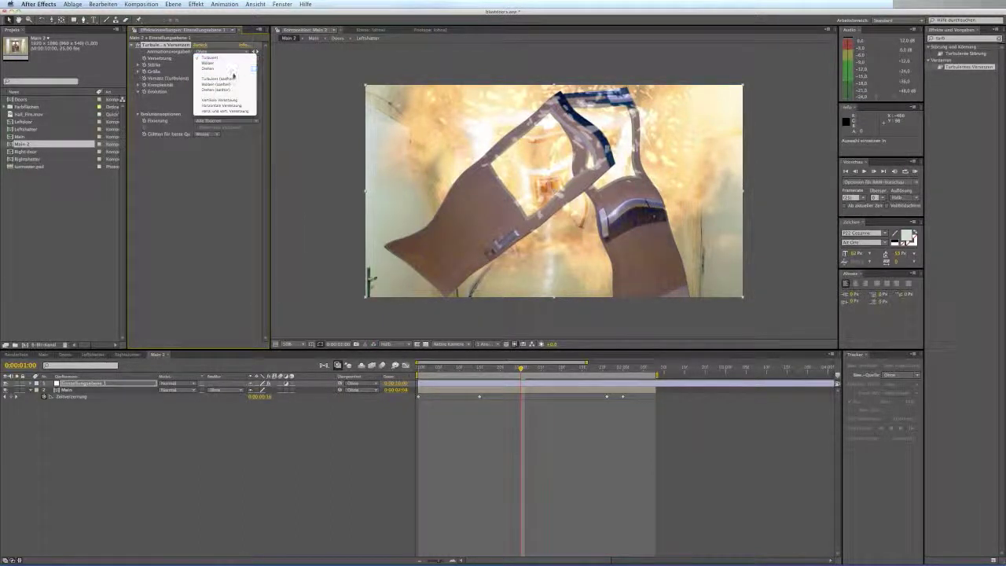
pyautogui.click(220, 79)
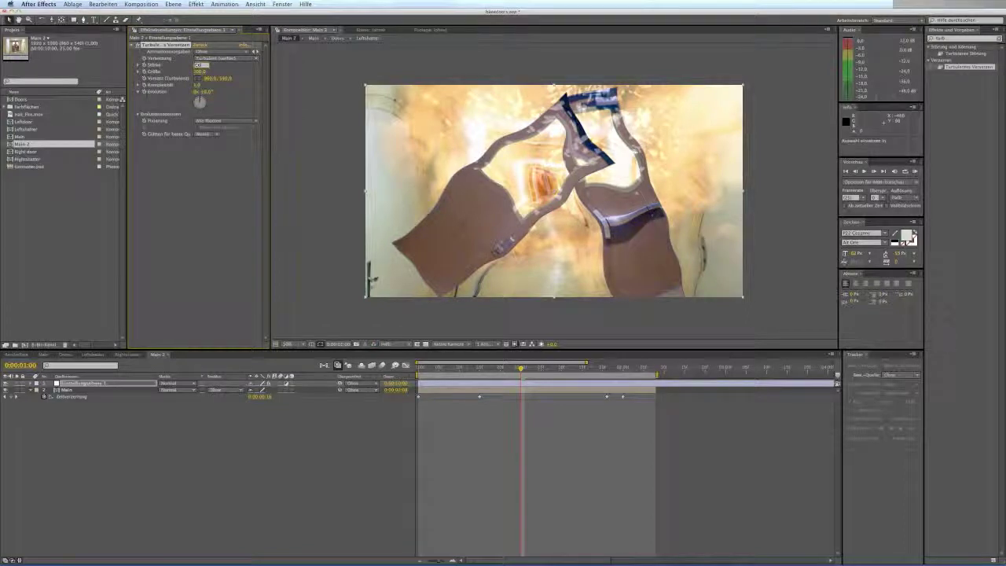
pyautogui.write('20')
pyautogui.press('Return')
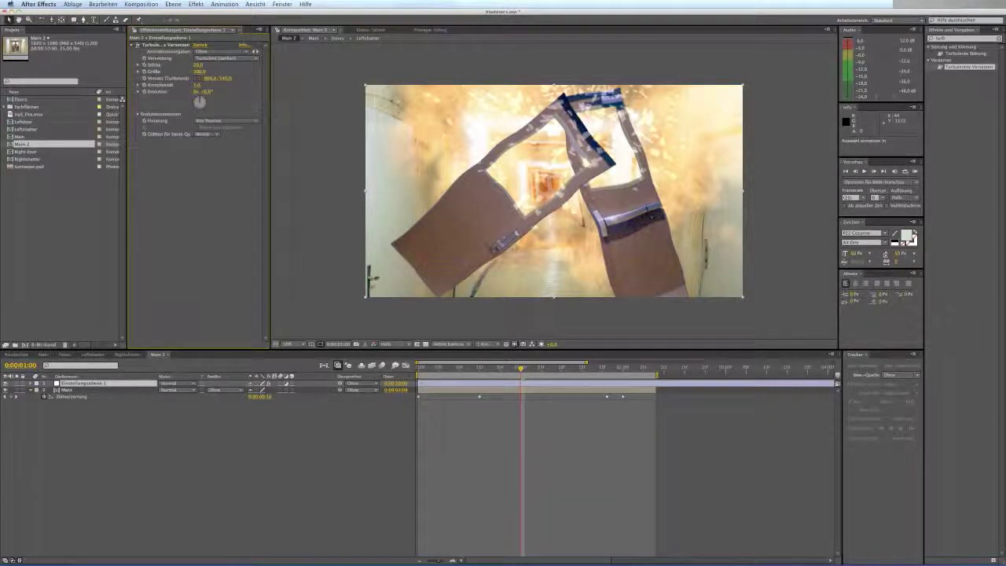
# Examine the distortion at several points from the first frame to 0:00:01:16, ending at 0:00:00:09 where the fire starts.
pyautogui.click(517, 367)
pyautogui.moveTo(484, 373); pyautogui.dragTo(460, 379)
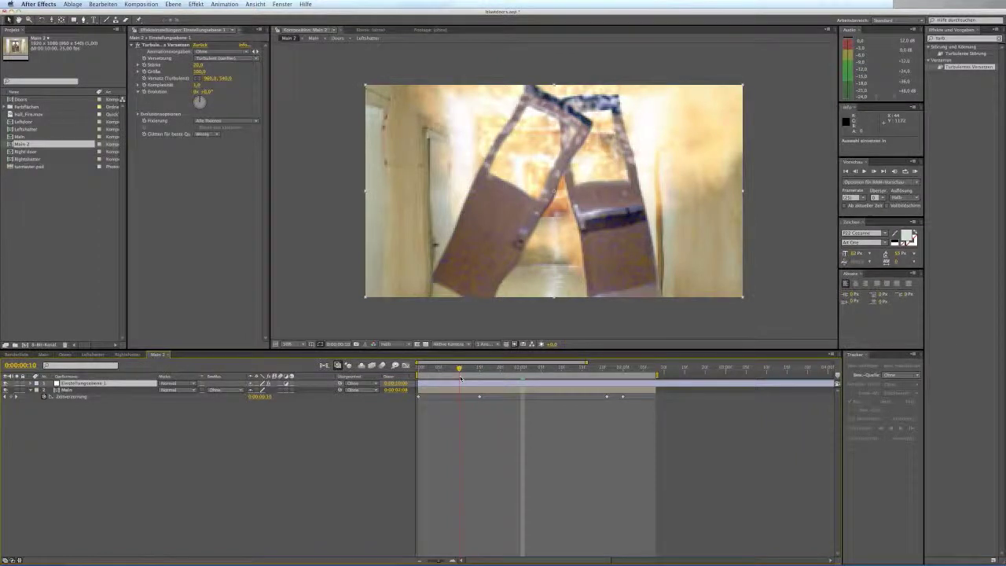
pyautogui.press('Home')
pyautogui.press('space')
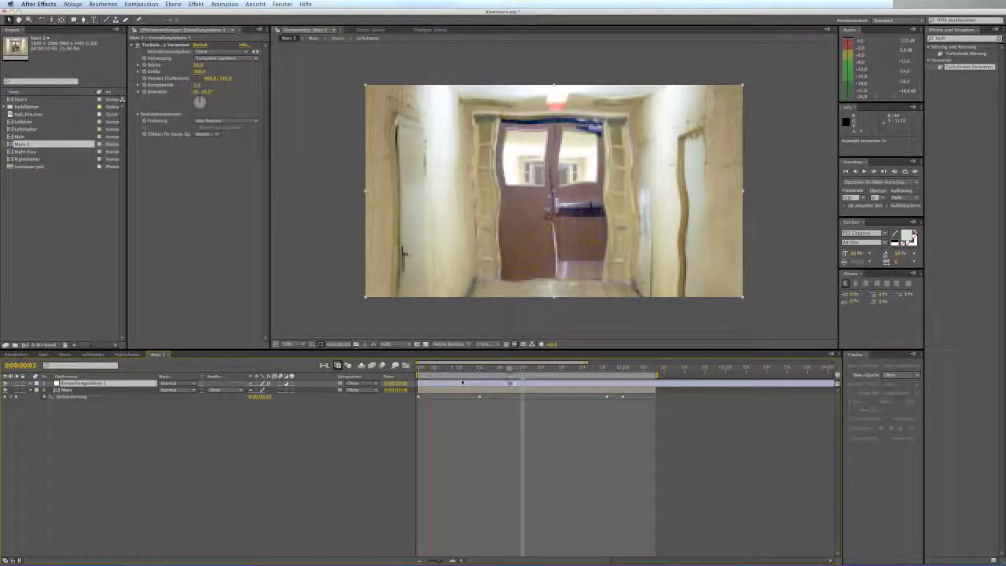
pyautogui.click(523, 367)
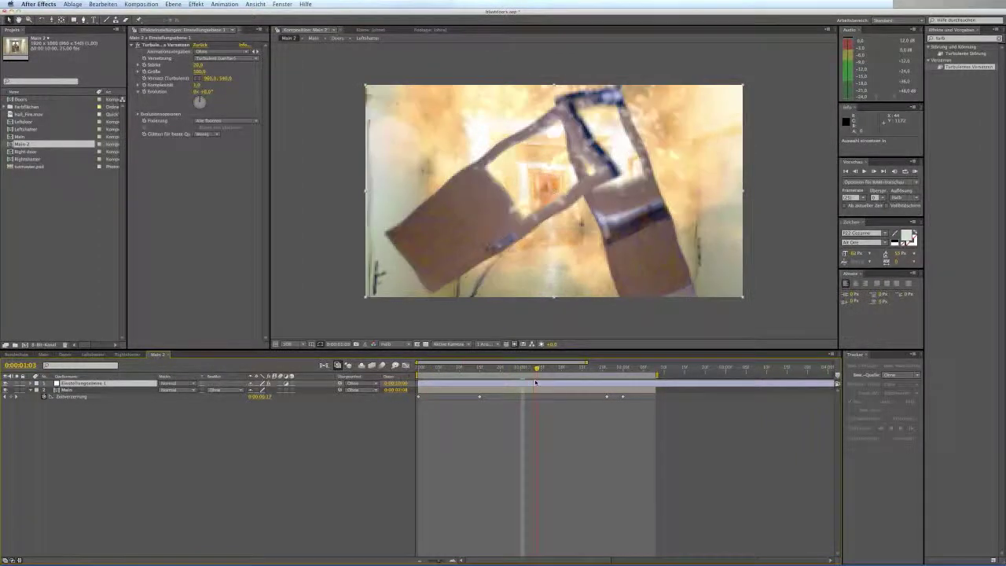
pyautogui.click(587, 367)
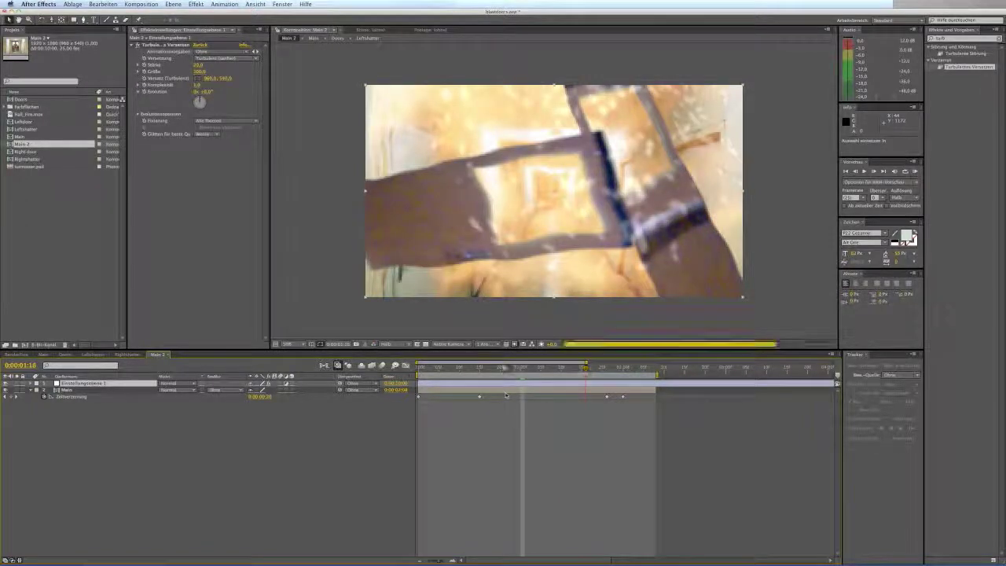
pyautogui.click(479, 368)
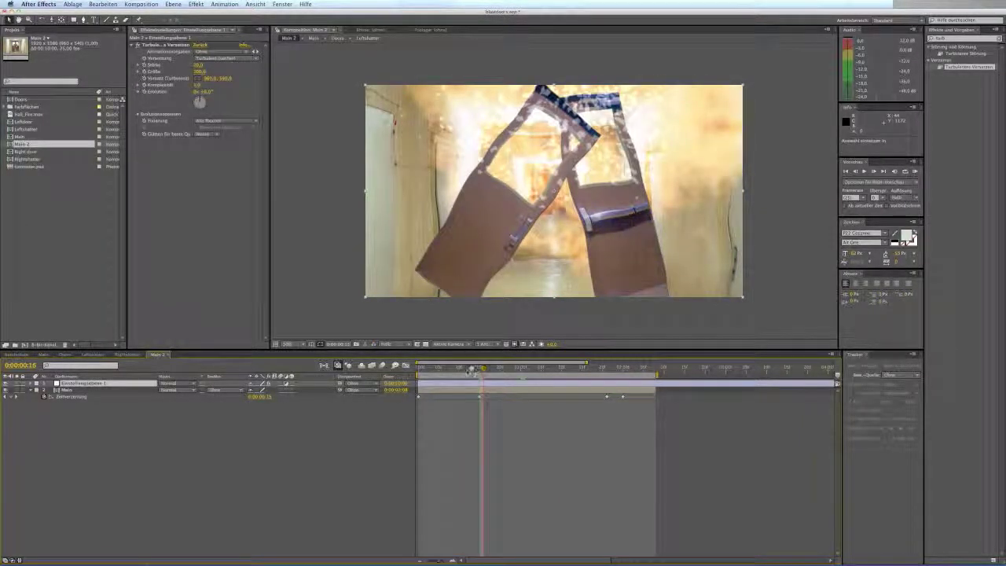
pyautogui.moveTo(464, 369); pyautogui.dragTo(453, 372)
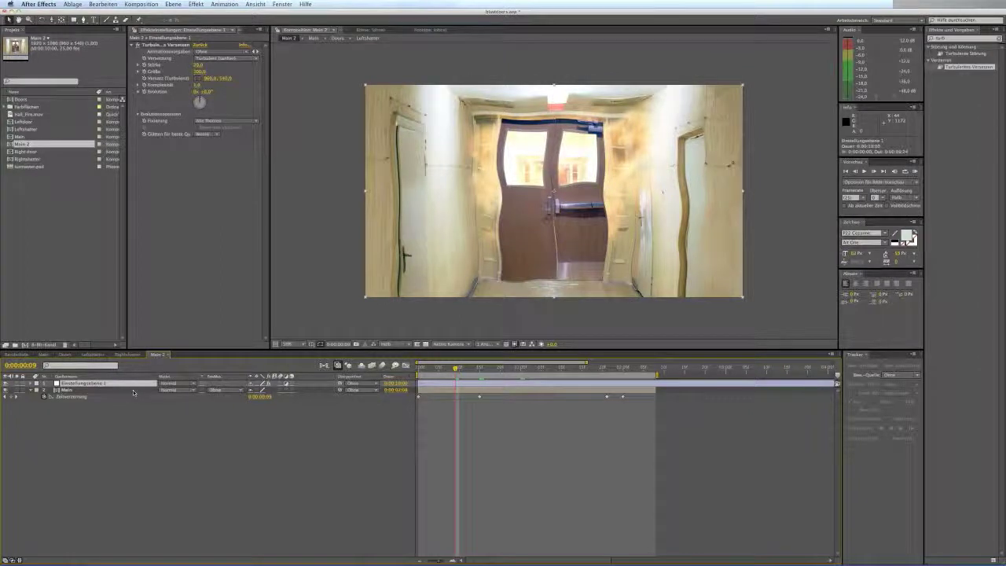
# Add a frame-filling elliptical mask to the adjustment layer and show all its mask properties.
pyautogui.click(73, 21)
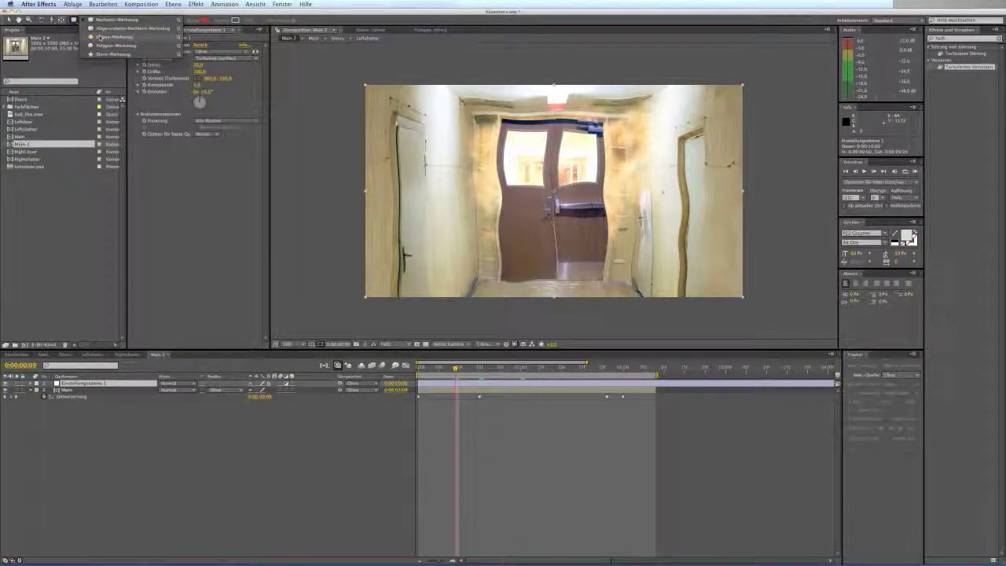
pyautogui.click(101, 37)
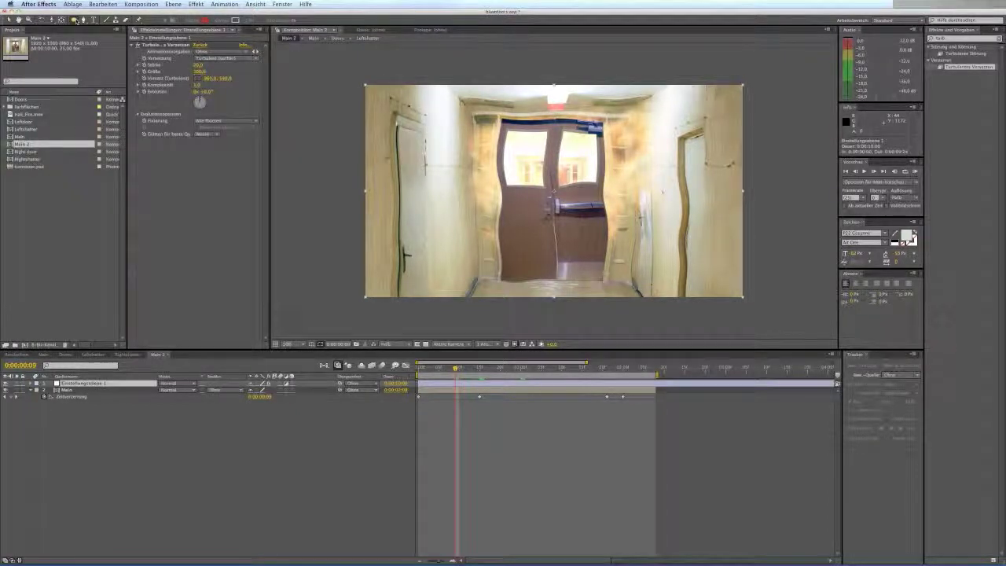
pyautogui.doubleClick(75, 20)
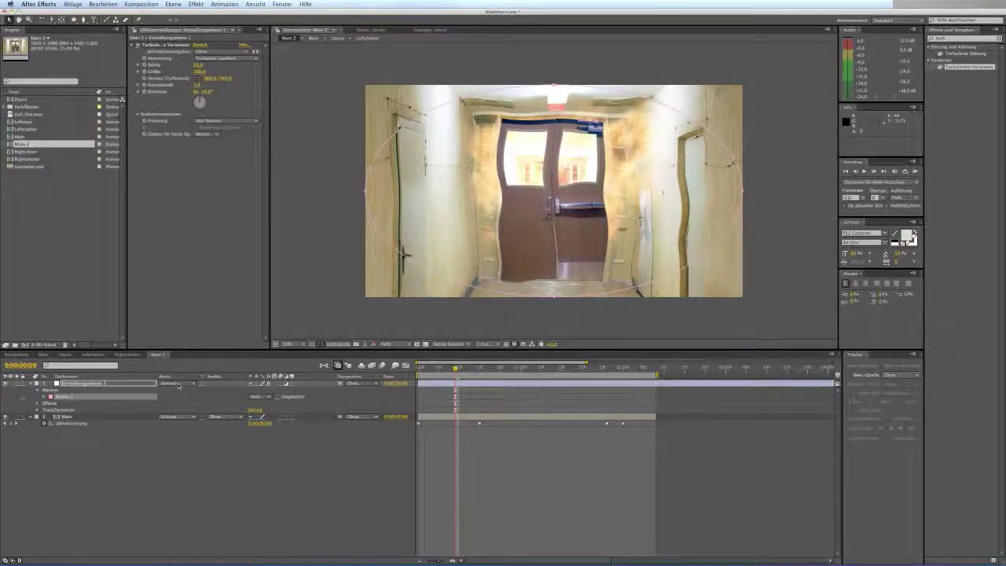
pyautogui.press('m')
pyautogui.press('m')
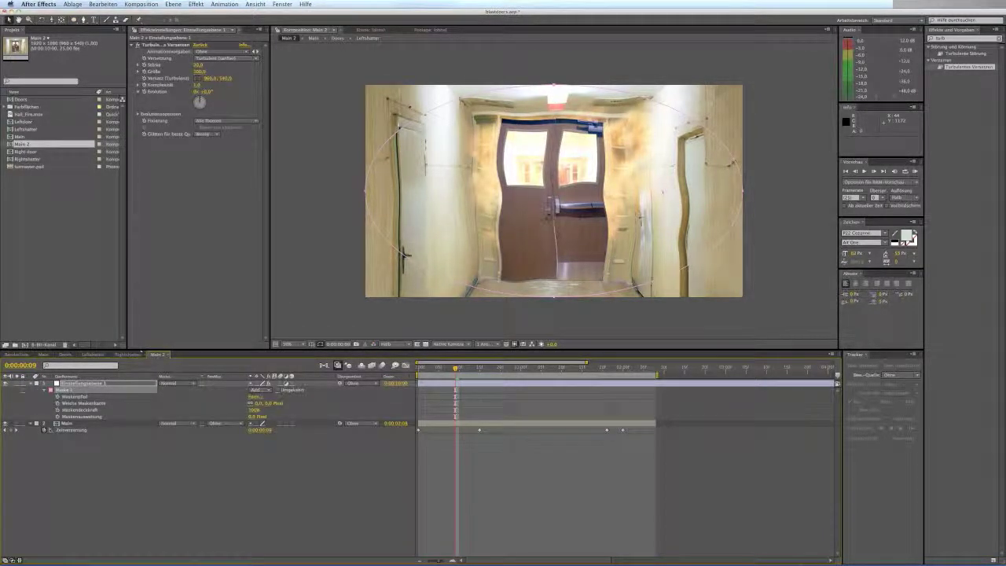
pyautogui.click(118, 466)
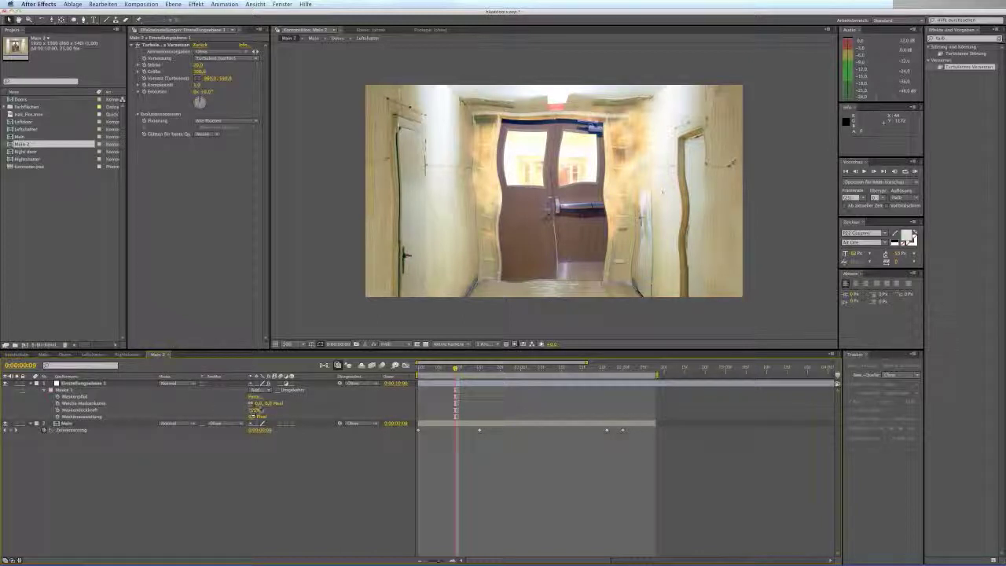
# Feather the elliptical mask by 75 pixels and keyframe its expansion at 0:00:00:09, reducing it far enough to remove the distortion.
pyautogui.click(266, 404)
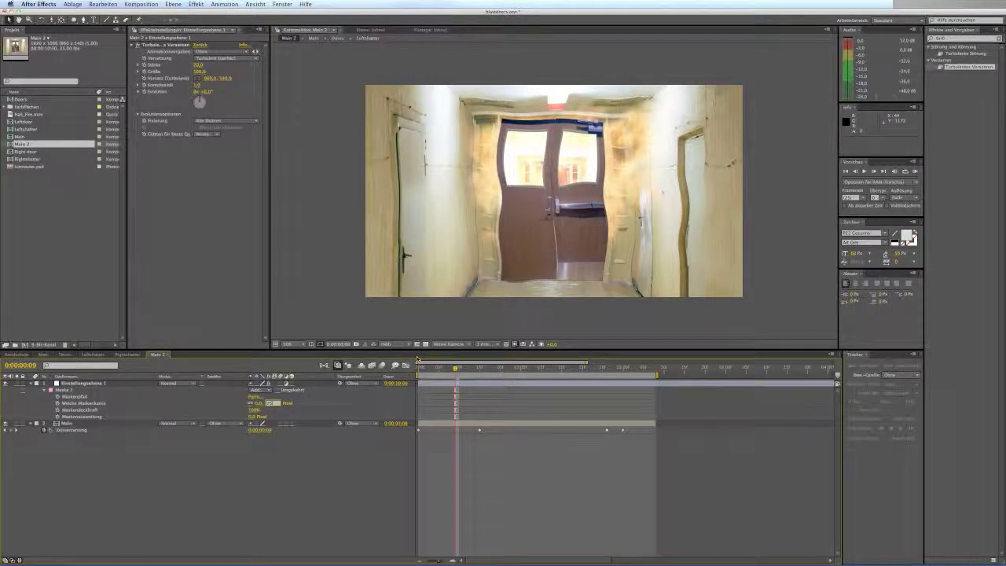
pyautogui.press('Return')
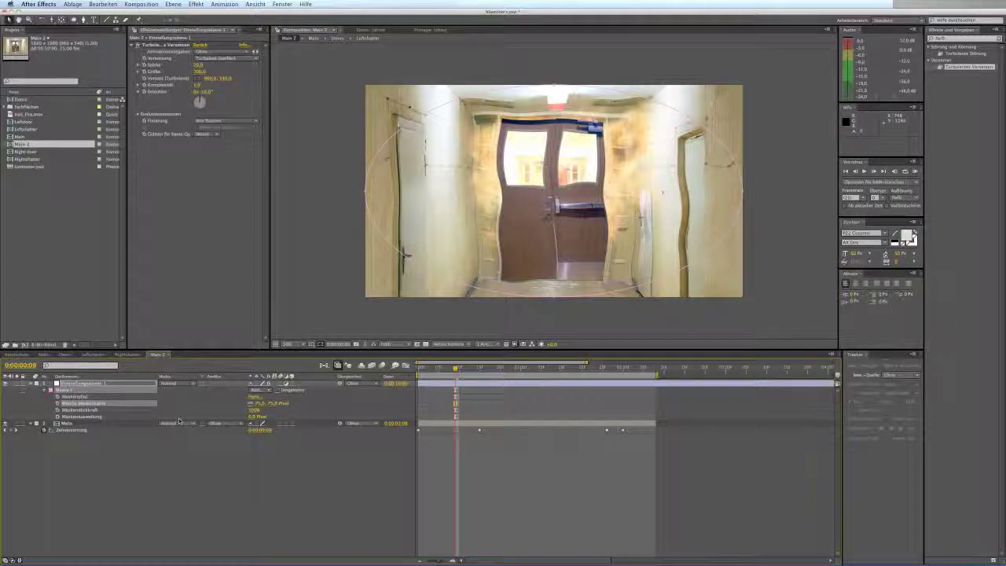
pyautogui.click(87, 416)
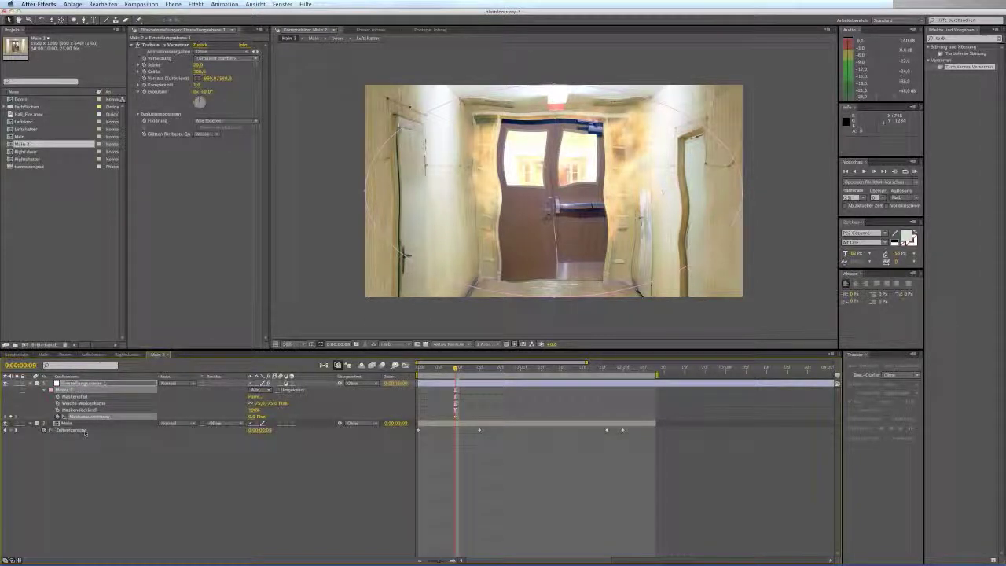
pyautogui.moveTo(253, 417); pyautogui.dragTo(60, 464)
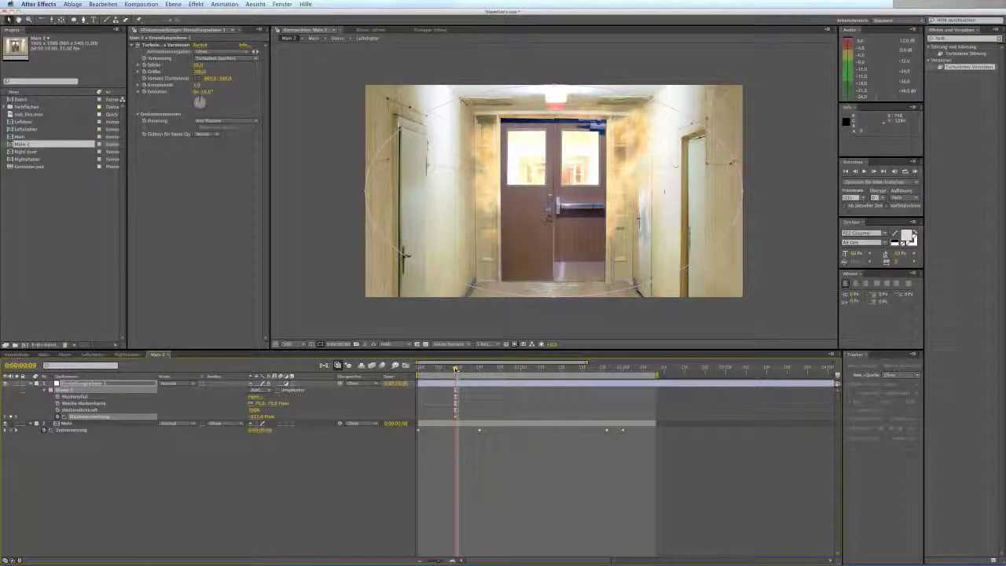
# Add a second mask expansion keyframe at 0:00:00:24, enlarging the elliptical mask until the distortion covers the whole frame.
pyautogui.press('space')
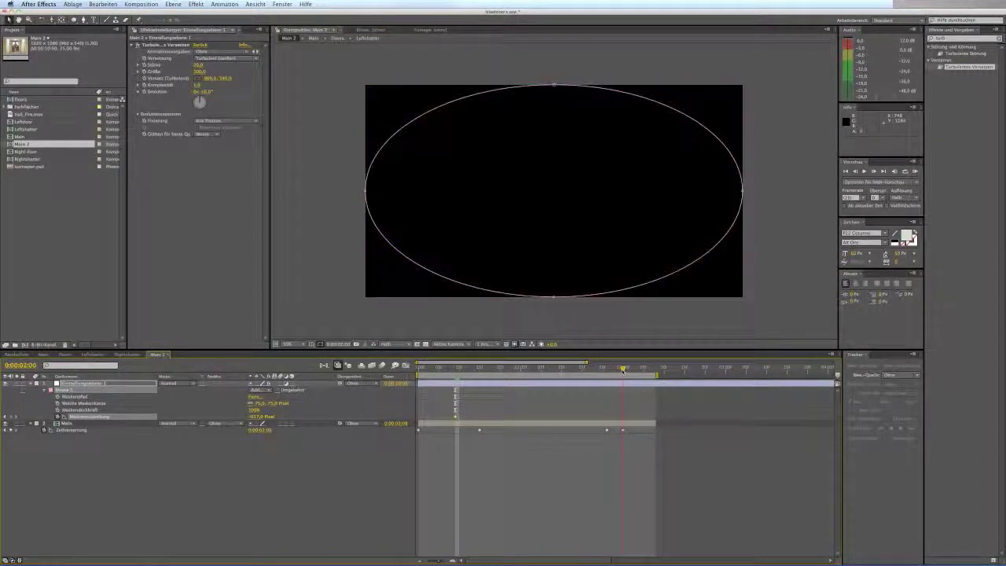
pyautogui.moveTo(623, 370); pyautogui.dragTo(620, 371)
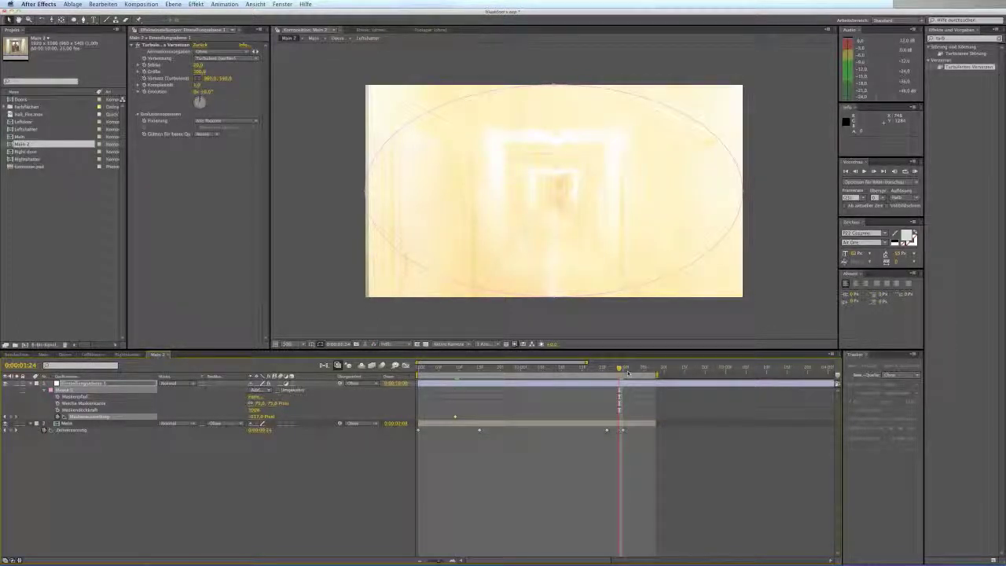
pyautogui.moveTo(616, 369); pyautogui.dragTo(561, 375)
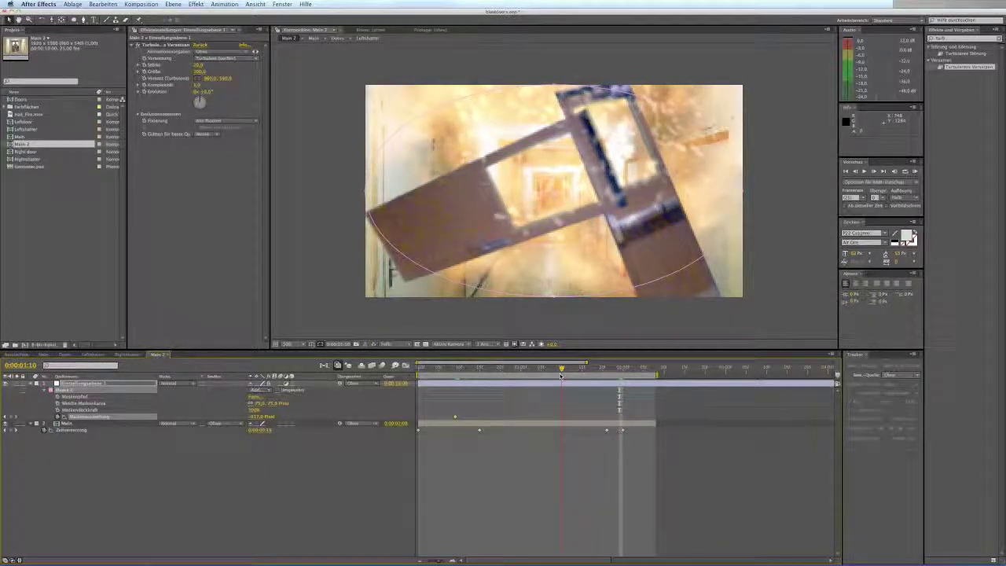
pyautogui.click(515, 375)
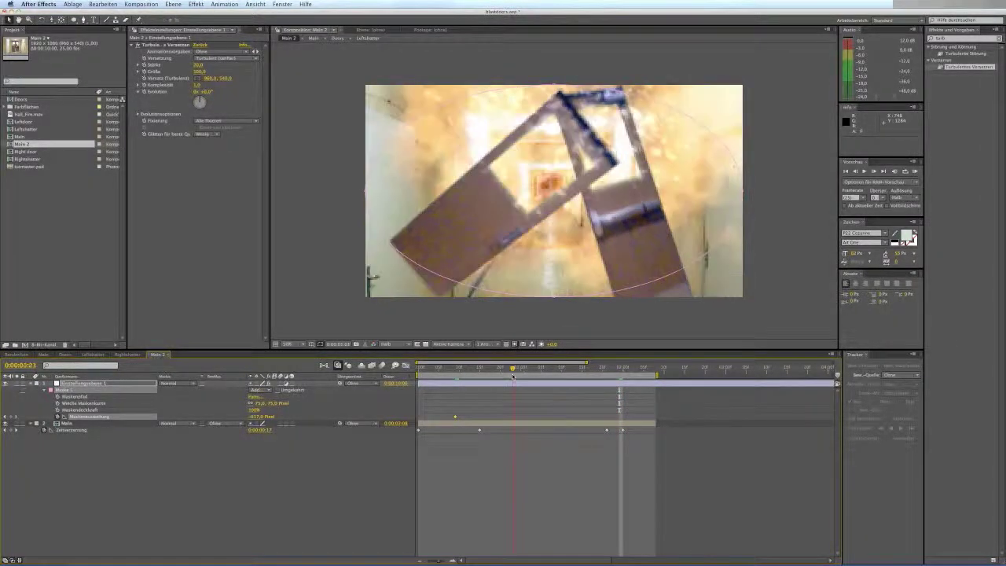
pyautogui.moveTo(515, 376); pyautogui.dragTo(517, 375)
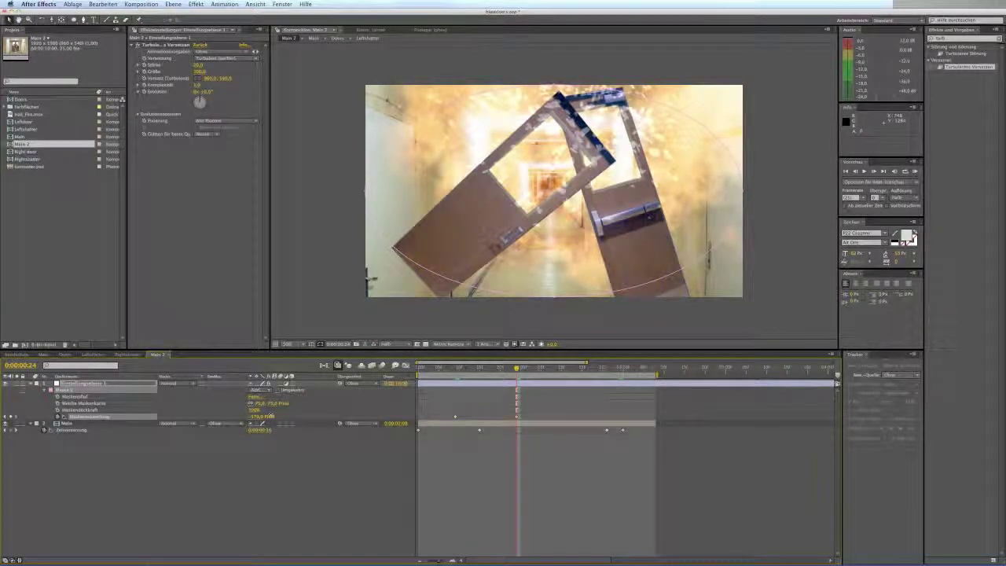
pyautogui.moveTo(283, 413); pyautogui.dragTo(445, 387)
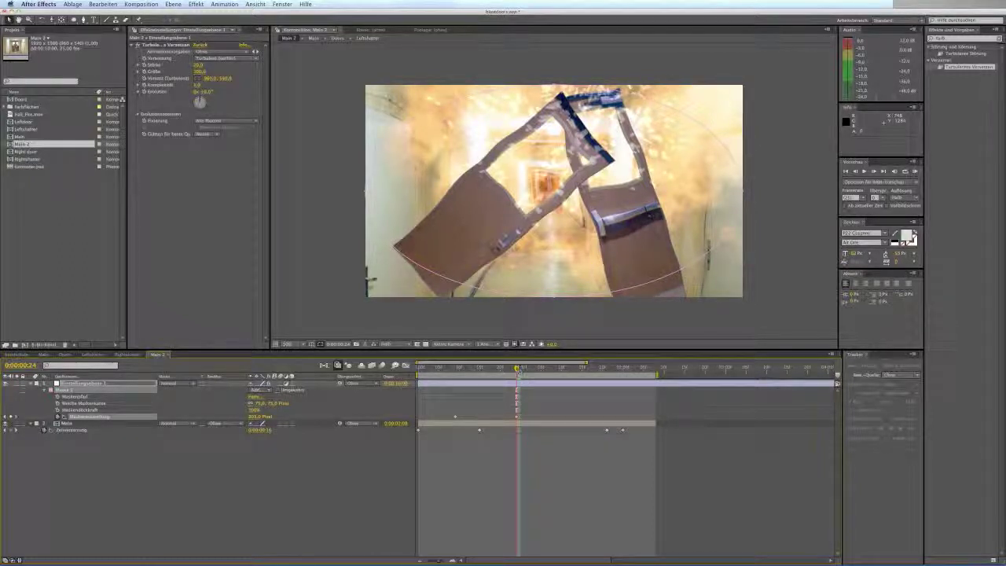
# Preview the distortion from the first frame and set the Turbulent Displace amount (Stärke) to 10.
pyautogui.moveTo(518, 370); pyautogui.dragTo(418, 370)
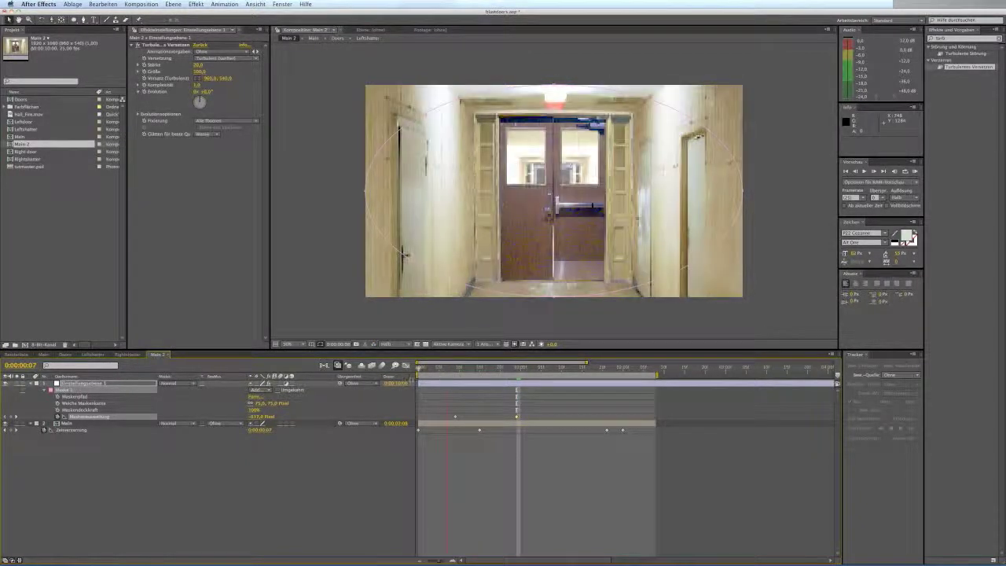
pyautogui.click(912, 170)
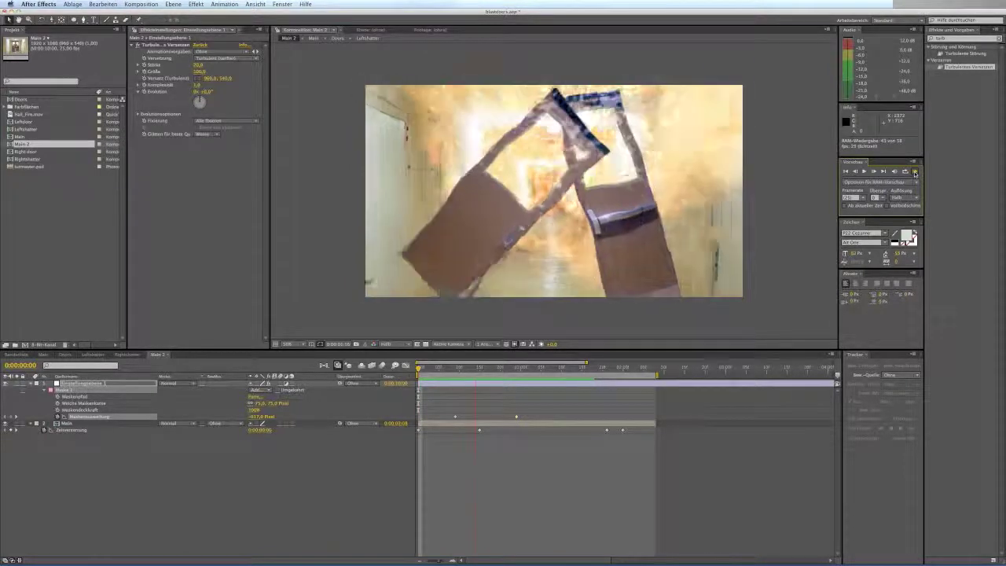
pyautogui.click(914, 173)
pyautogui.moveTo(418, 368); pyautogui.dragTo(549, 369)
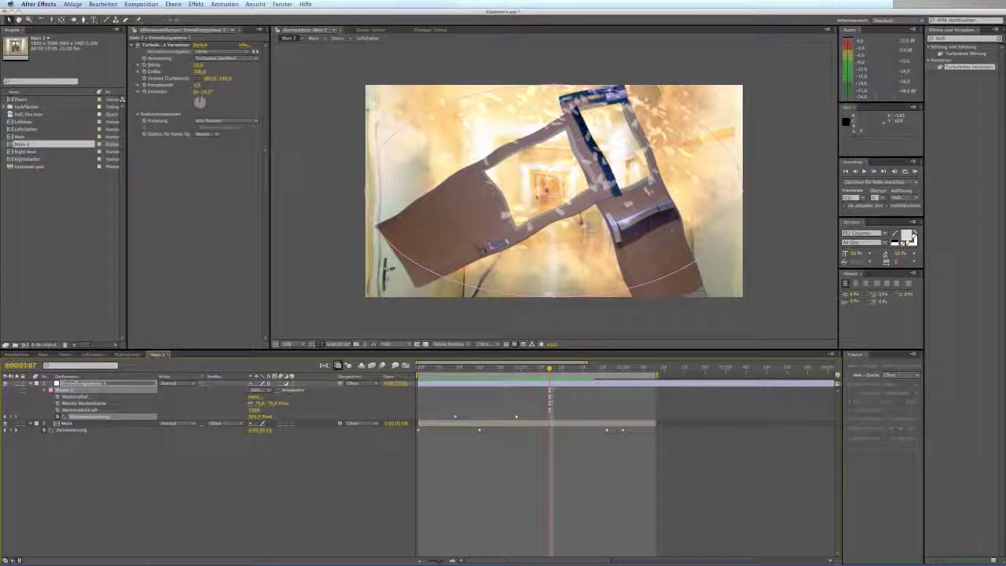
pyautogui.click(198, 65)
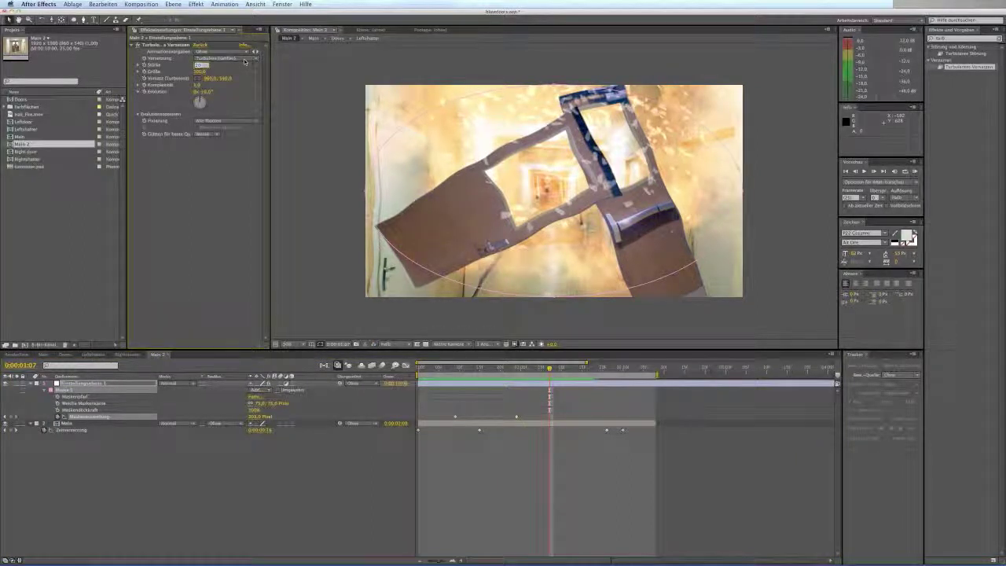
pyautogui.write('10')
pyautogui.press('Return')
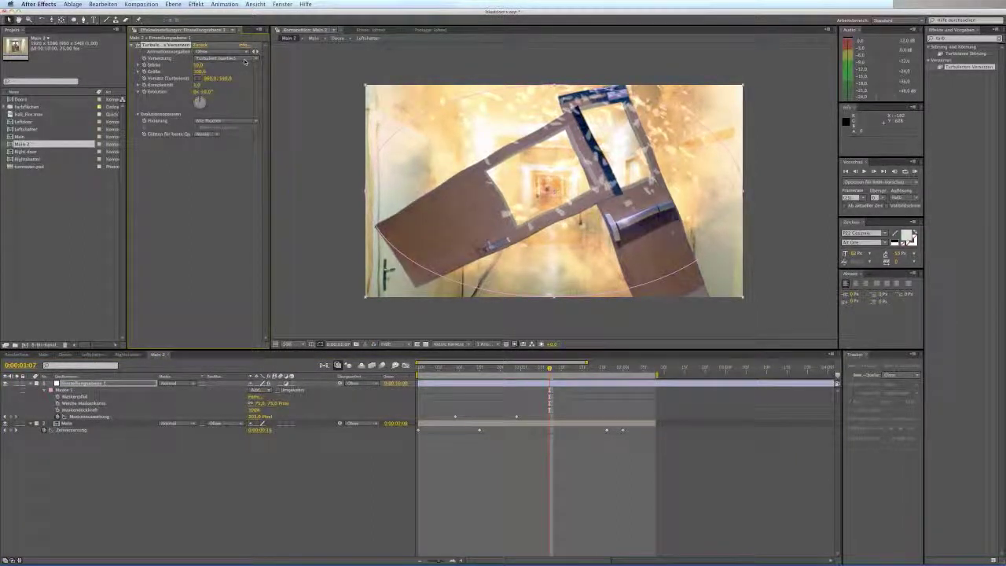
# Move the second mask expansion keyframe to 0:00:00:18 and preview the animation from the first frame.
pyautogui.moveTo(549, 366); pyautogui.dragTo(492, 370)
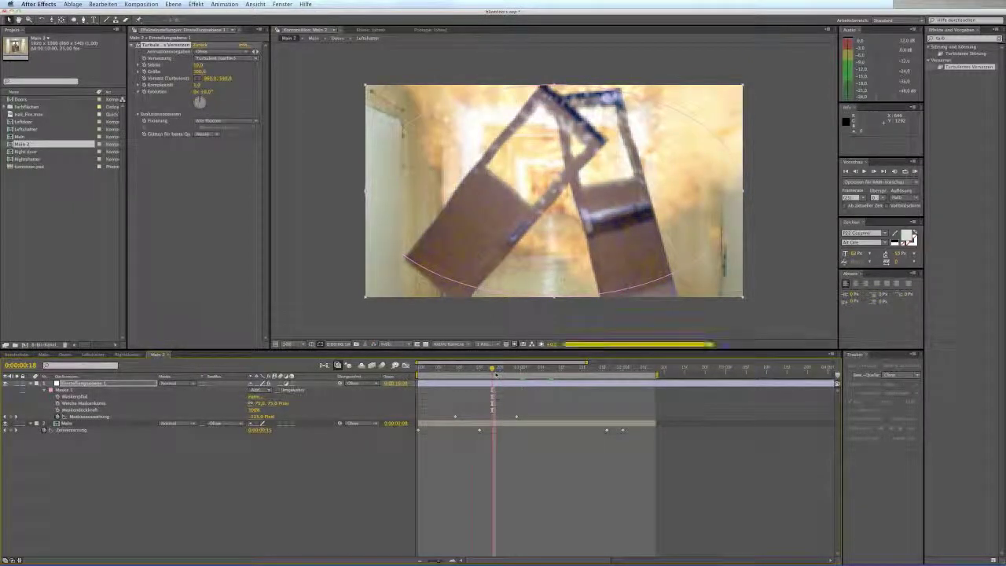
pyautogui.moveTo(516, 416); pyautogui.dragTo(492, 423)
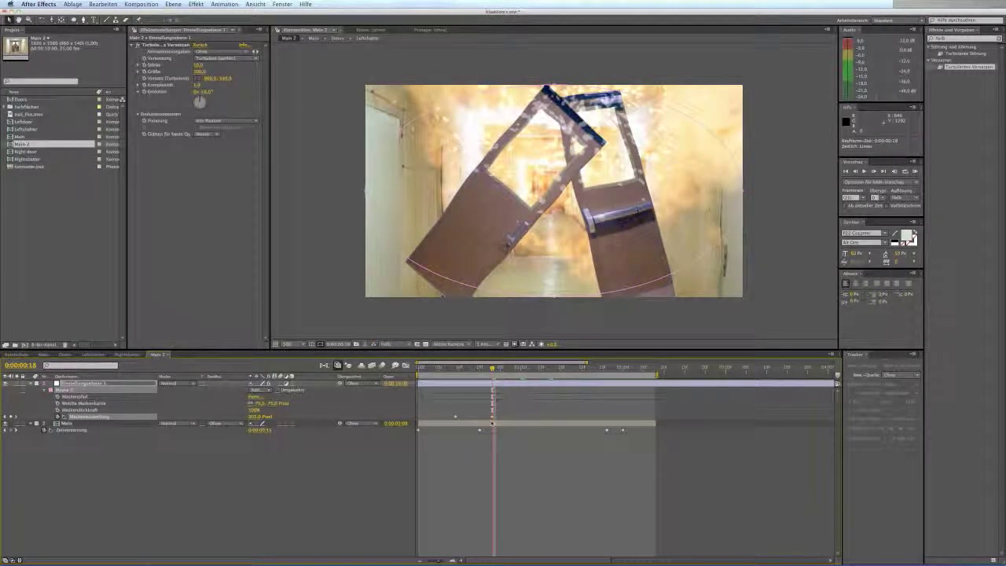
pyautogui.click(527, 370)
pyautogui.moveTo(528, 370); pyautogui.dragTo(524, 369)
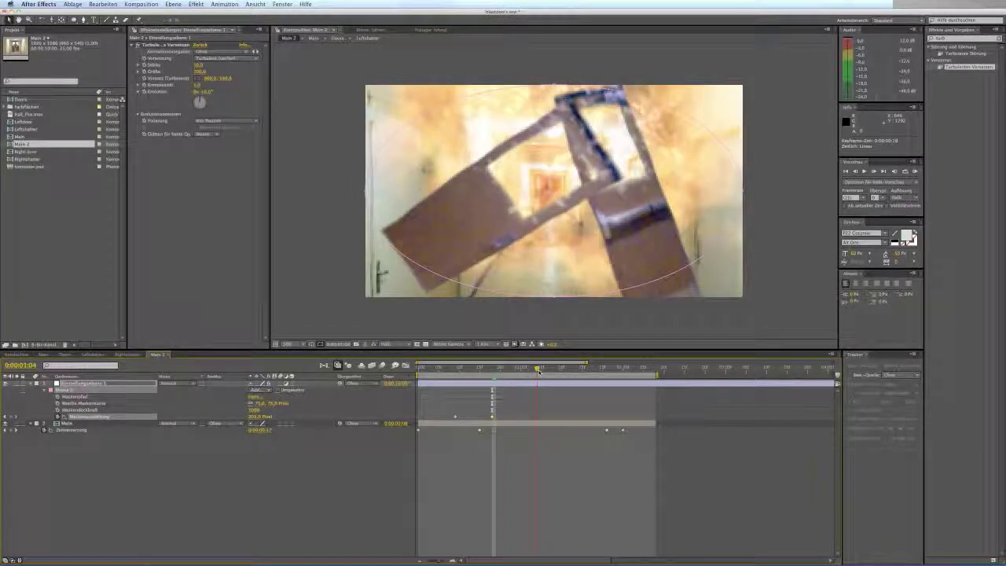
pyautogui.press('Home')
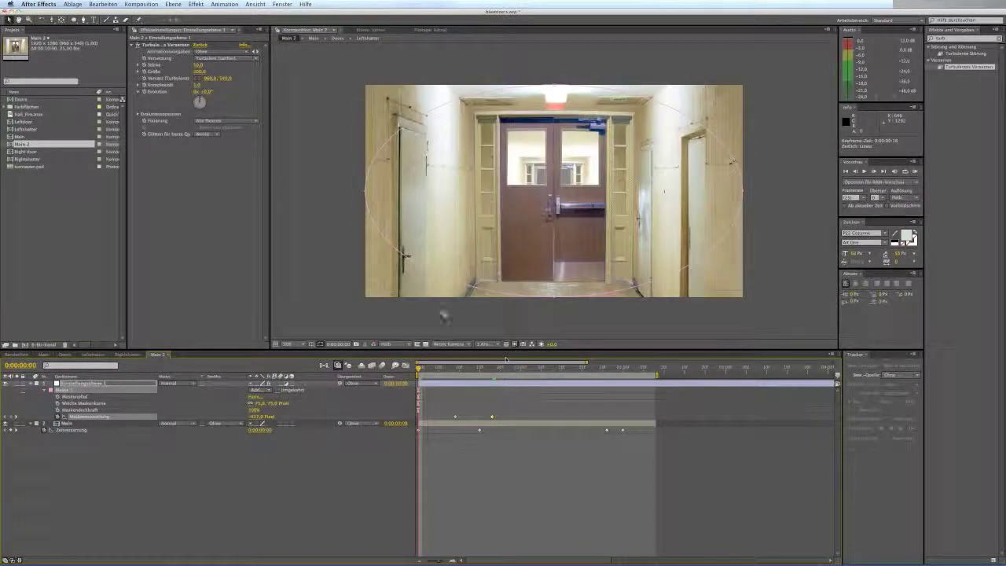
pyautogui.press('KP_0')
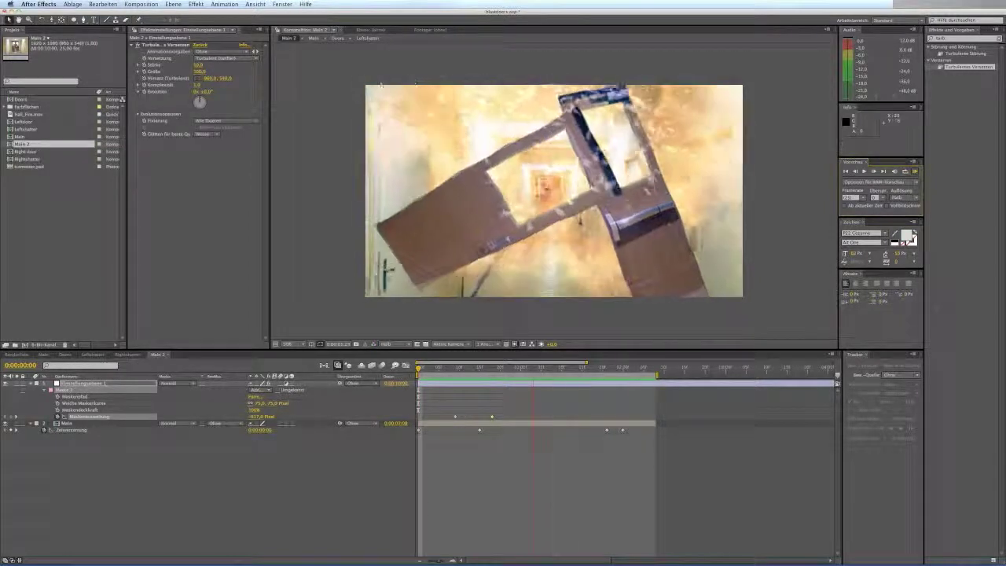
# Set the Turbulent Displace amount (Stärke) to 5 and its size (Größe) to 150.
pyautogui.click(200, 65)
pyautogui.click(200, 223)
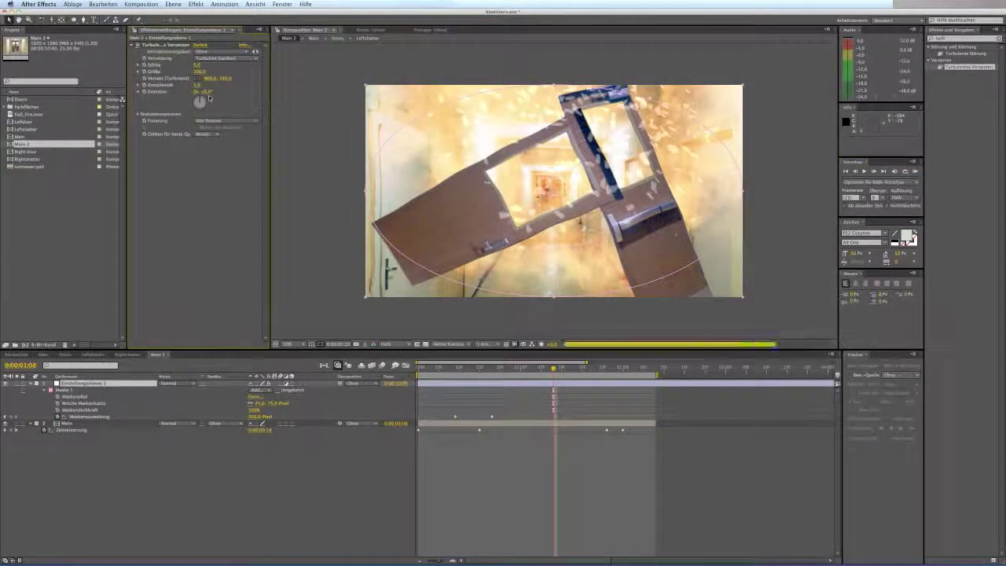
pyautogui.click(200, 71)
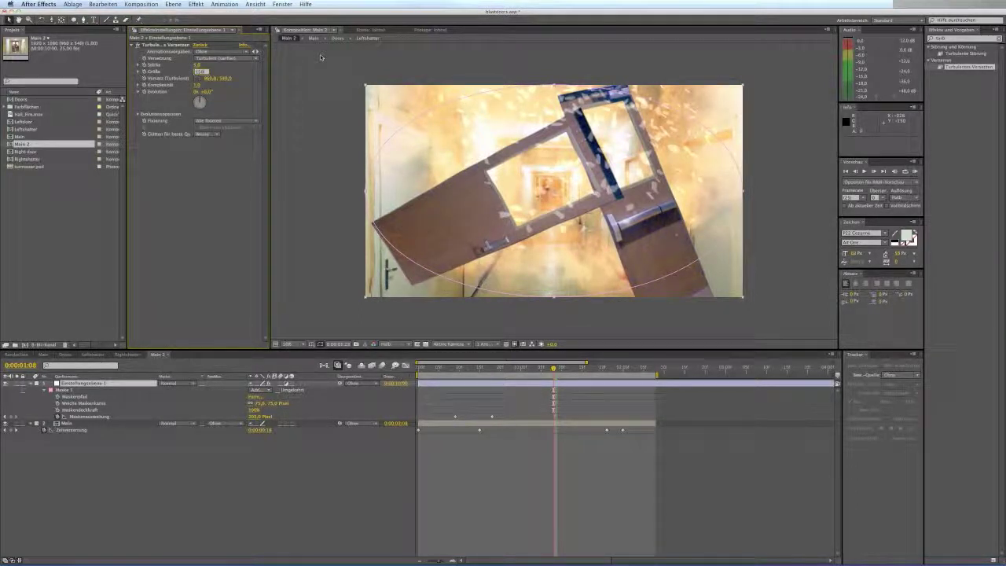
pyautogui.write('150')
pyautogui.press('Return')
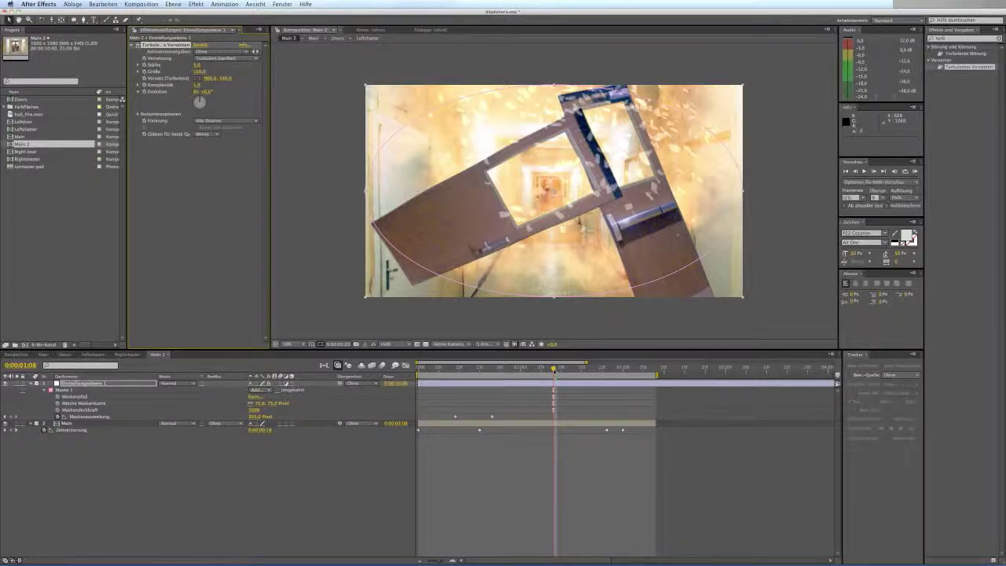
# Keyframe the adjustment layer's opacity from 100% at 0:00:01:05 to 0% at 0:00:01:15 and preview the fade-out.
pyautogui.press('space')
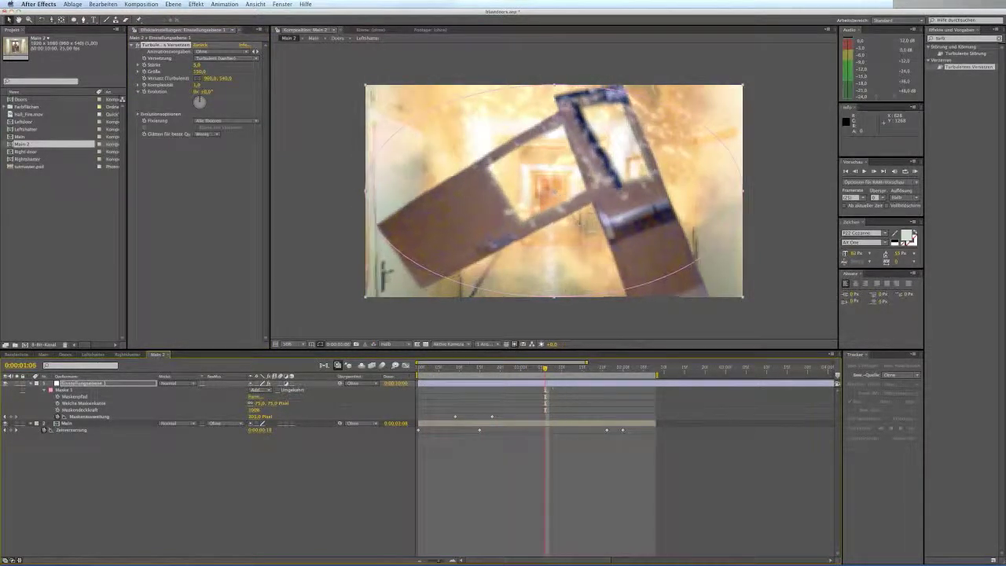
pyautogui.press('t')
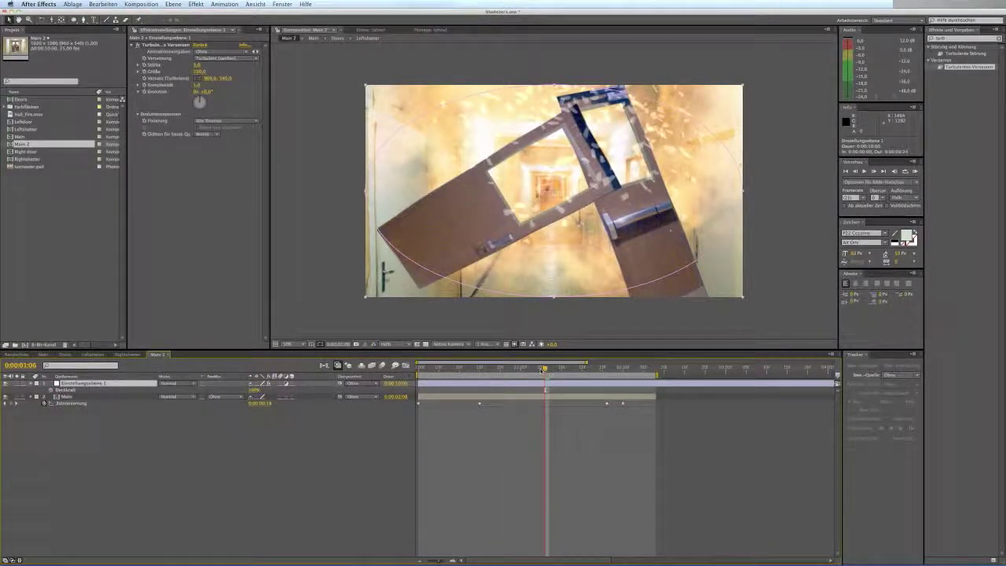
pyautogui.hotkey('shift', 'u')
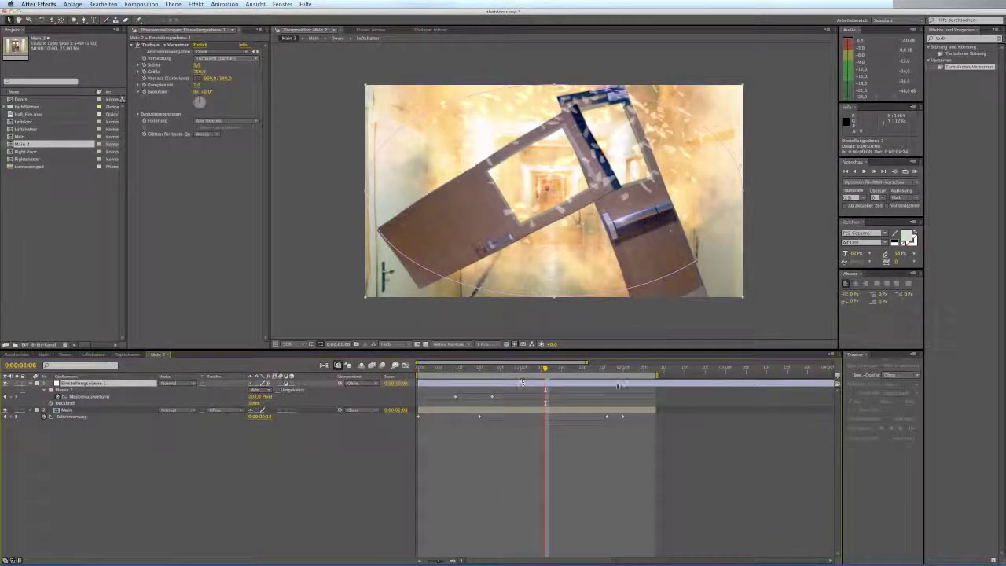
pyautogui.moveTo(537, 369)
pyautogui.mouseDown()
pyautogui.moveTo(516, 373)
pyautogui.moveTo(539, 376)
pyautogui.mouseUp()
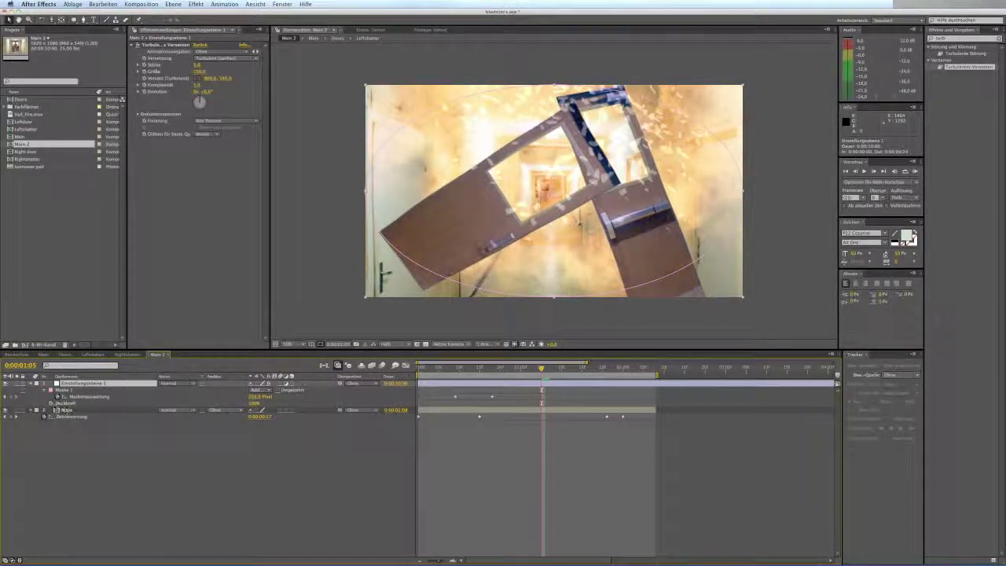
pyautogui.click(69, 402)
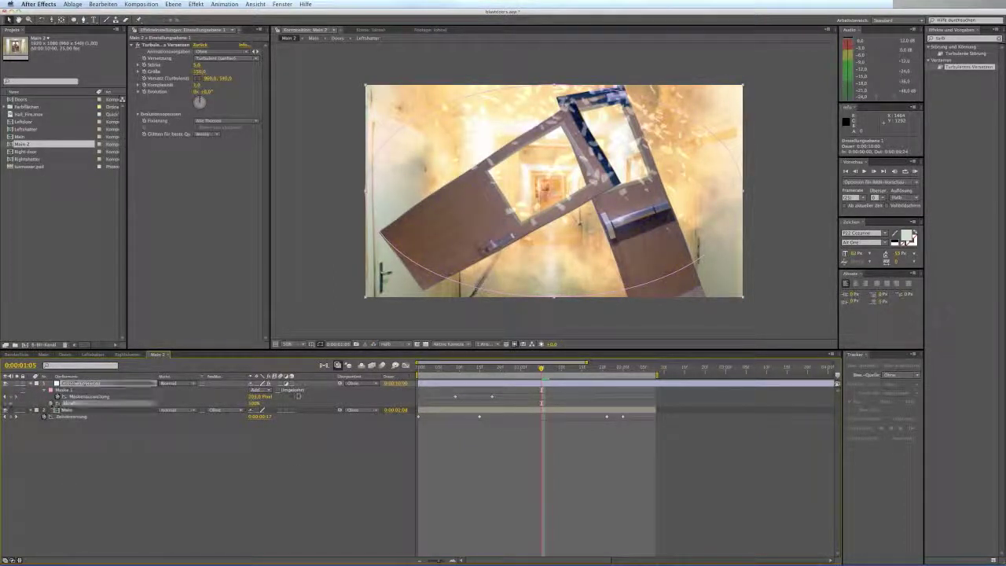
pyautogui.click(581, 370)
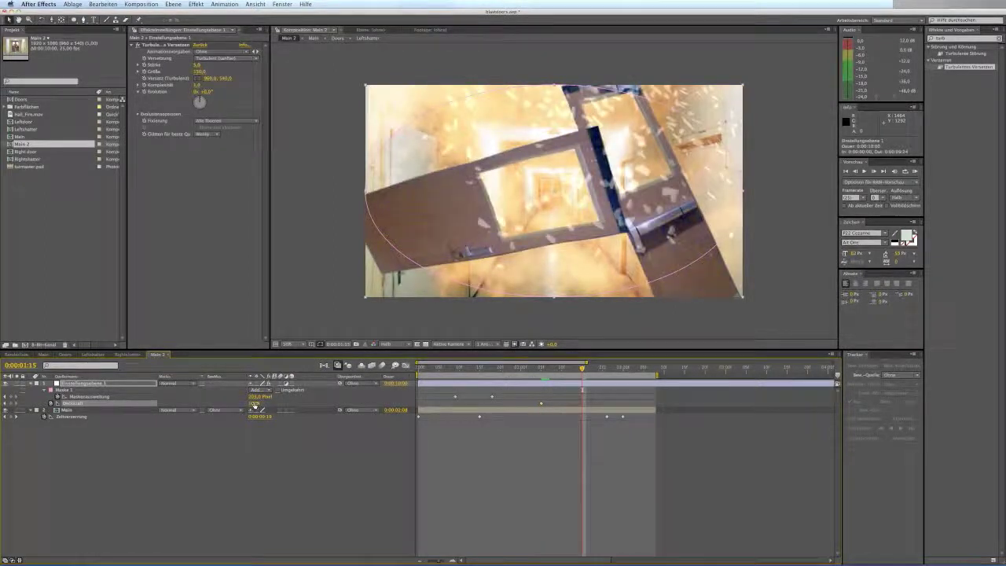
pyautogui.moveTo(254, 404); pyautogui.dragTo(173, 425)
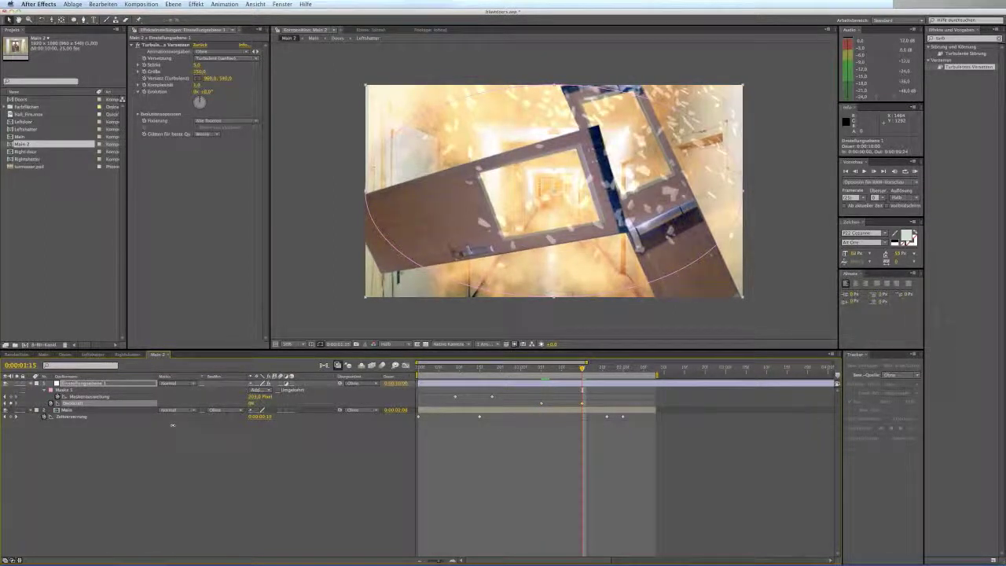
pyautogui.moveTo(544, 375); pyautogui.dragTo(495, 395)
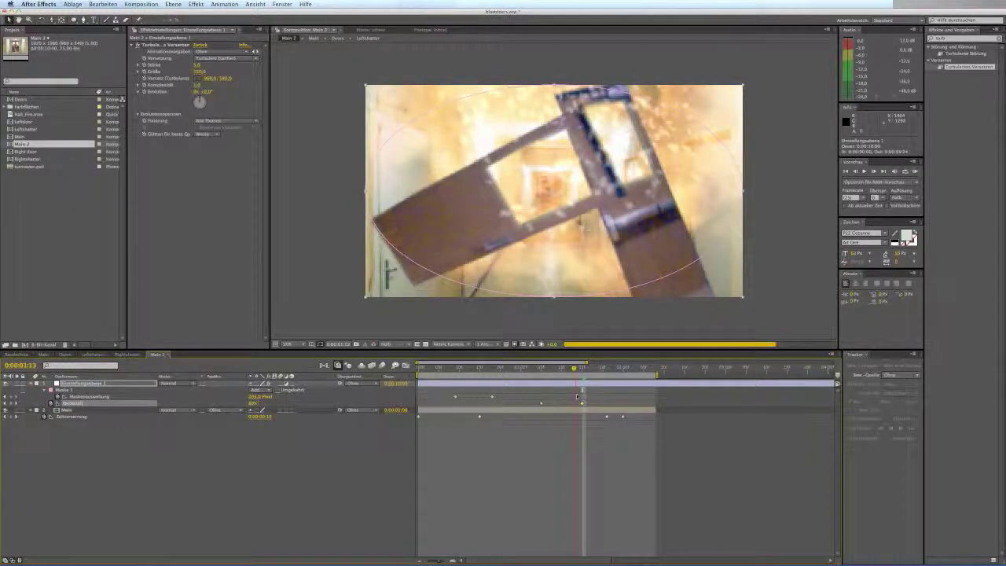
pyautogui.moveTo(593, 396); pyautogui.dragTo(387, 419)
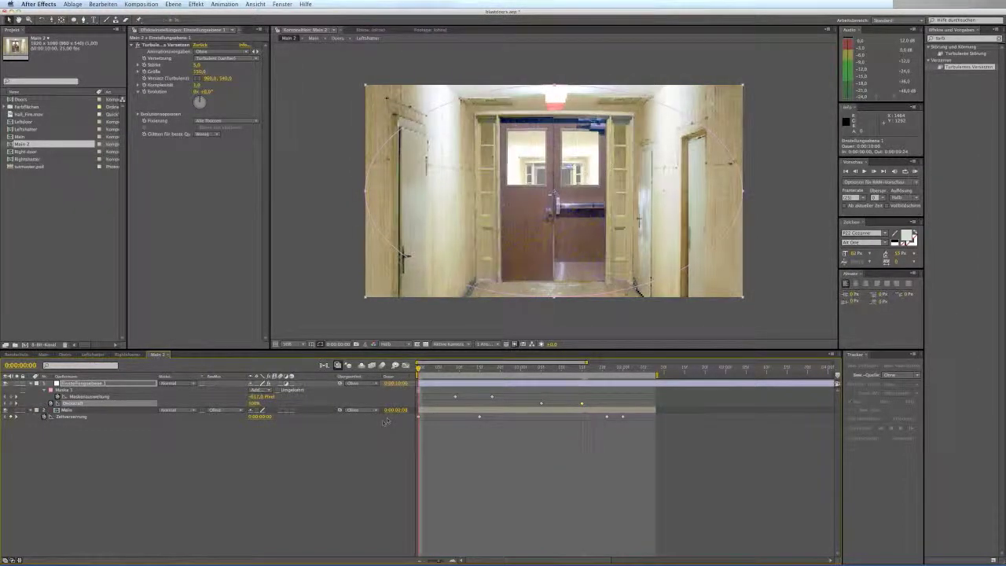
pyautogui.click(295, 443)
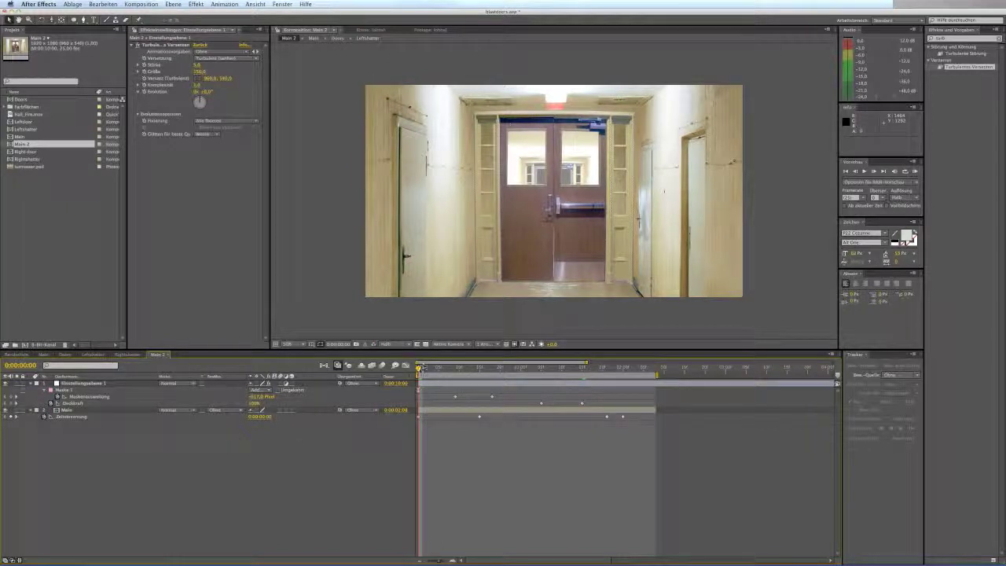
pyautogui.press('KP_0')
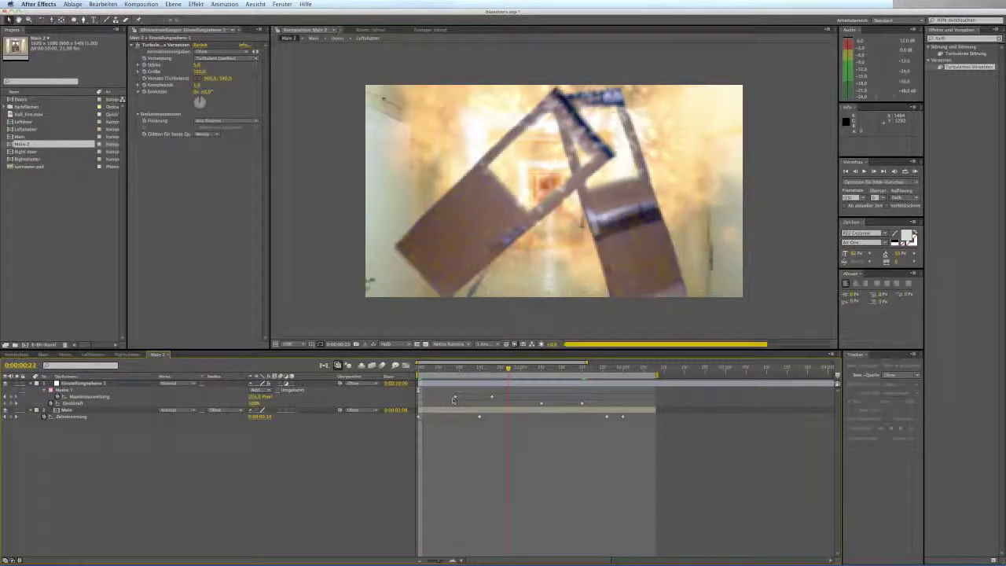
pyautogui.press('space')
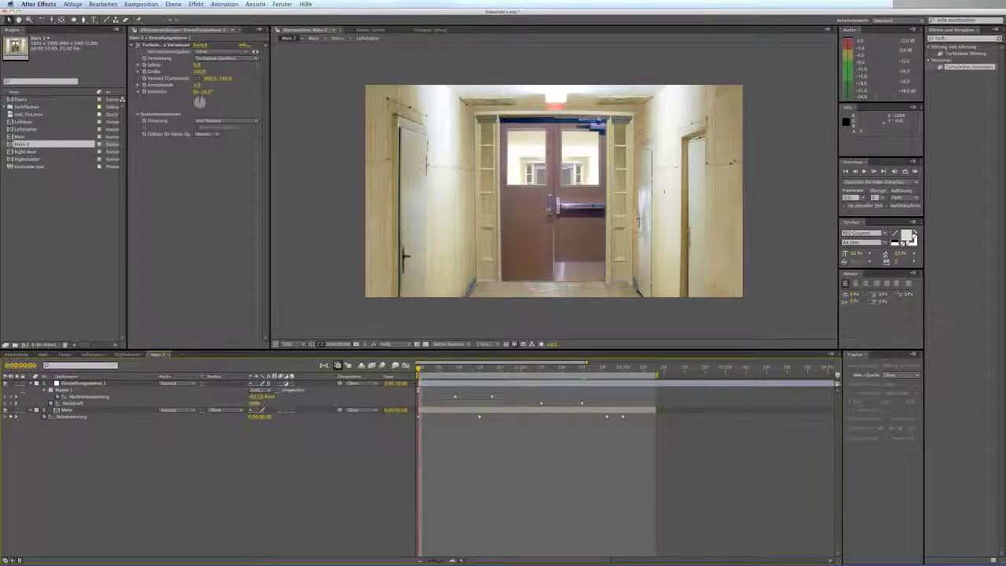
# Collapse the adjustment layer's properties and rename the layer as Displacement.
pyautogui.click(83, 381)
pyautogui.press('u')
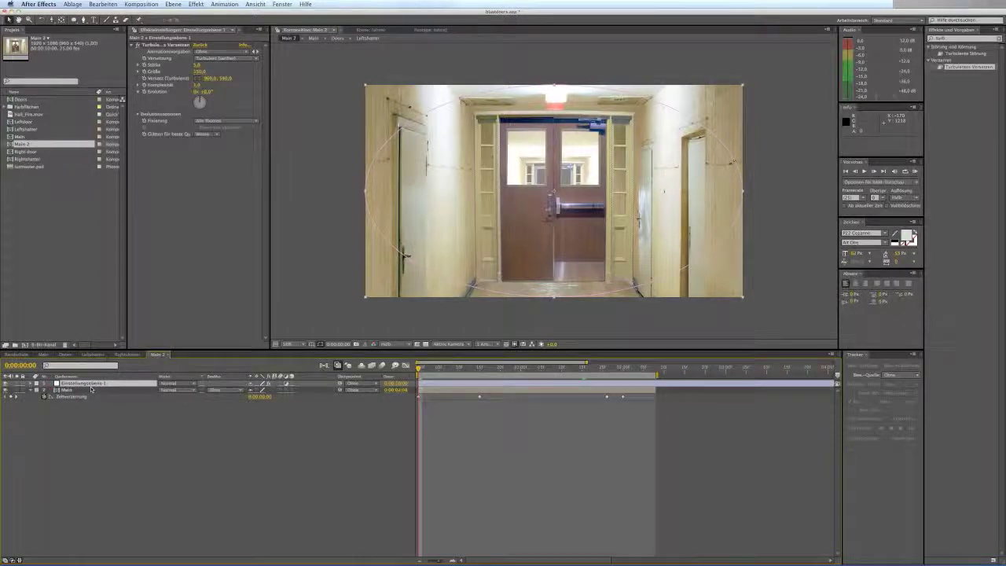
pyautogui.press('Return')
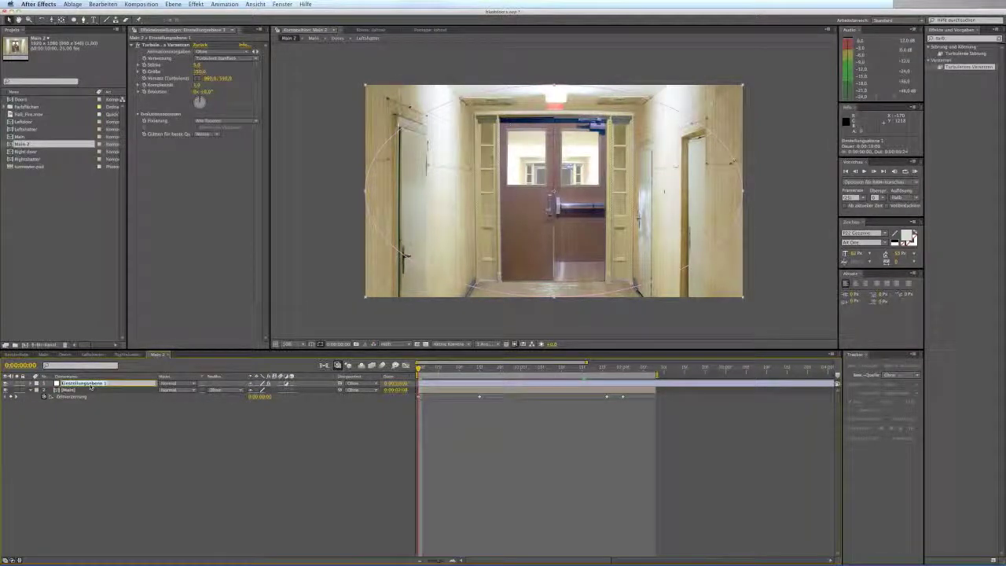
pyautogui.press('BackSpace')
pyautogui.write('Displacem')
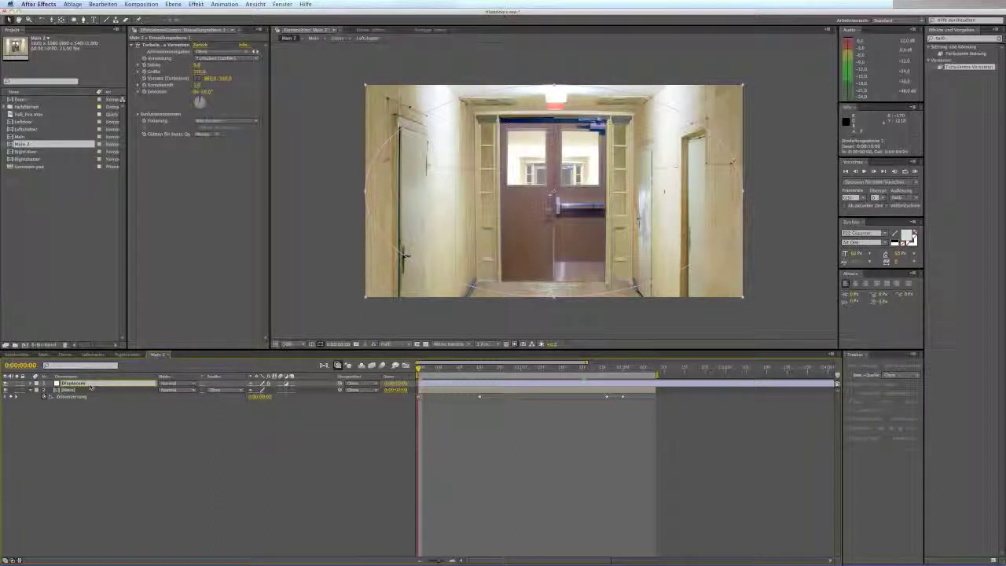
pyautogui.write('ent')
pyautogui.press('Return')
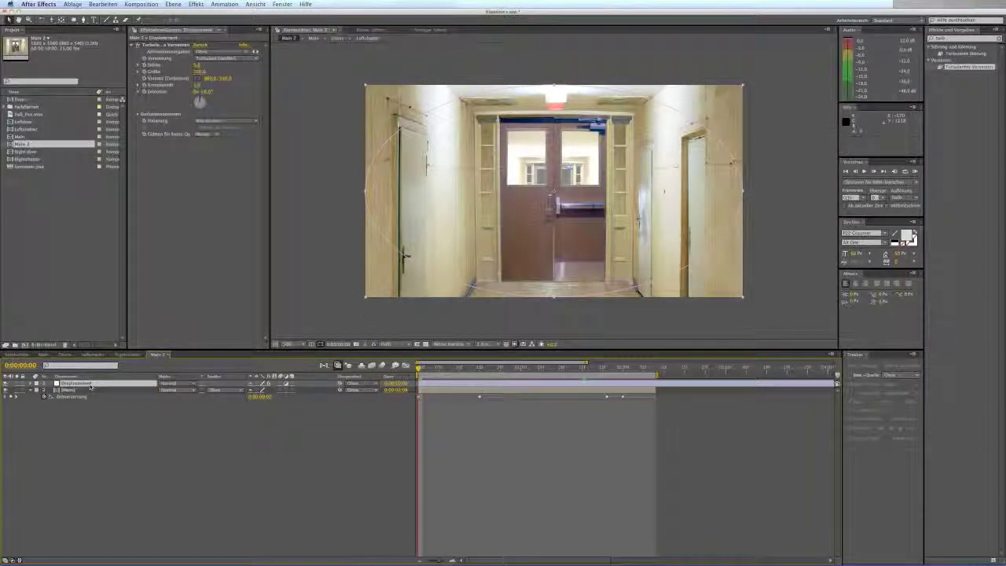
# Add a new adjustment layer above the Displacement layer in Main 2.
pyautogui.click(89, 475)
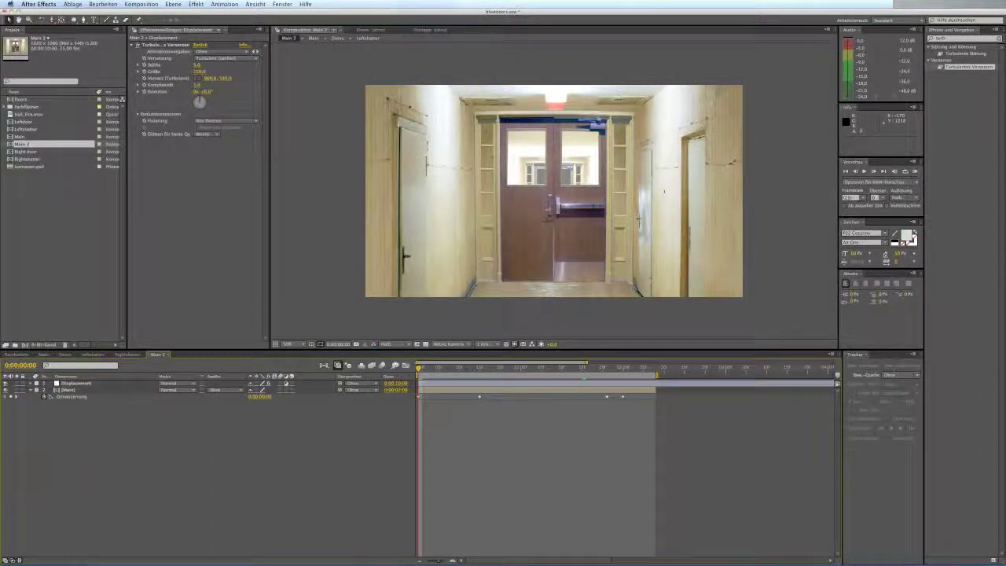
pyautogui.click(88, 384)
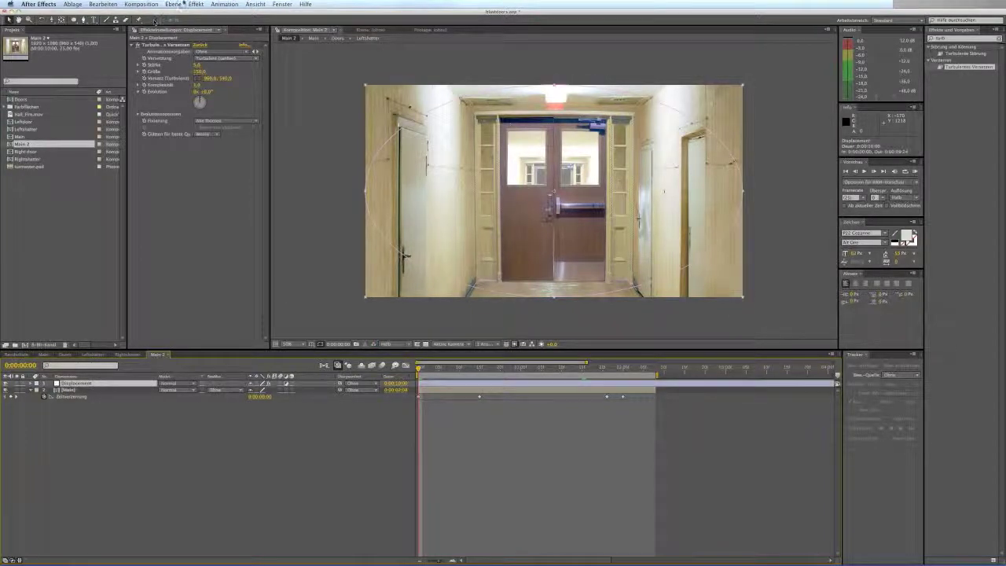
pyautogui.click(182, 4)
pyautogui.moveTo(228, 13)
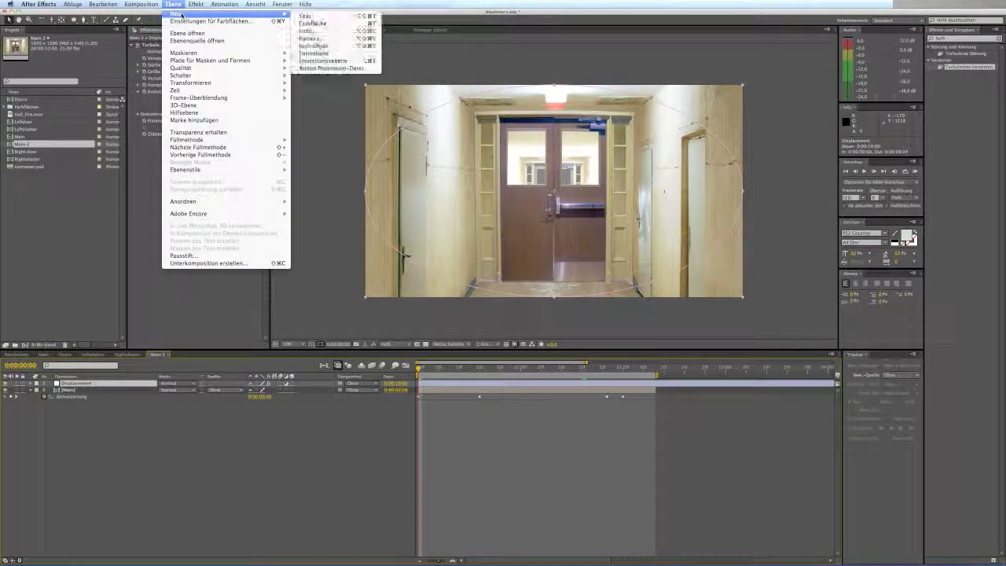
pyautogui.click(323, 61)
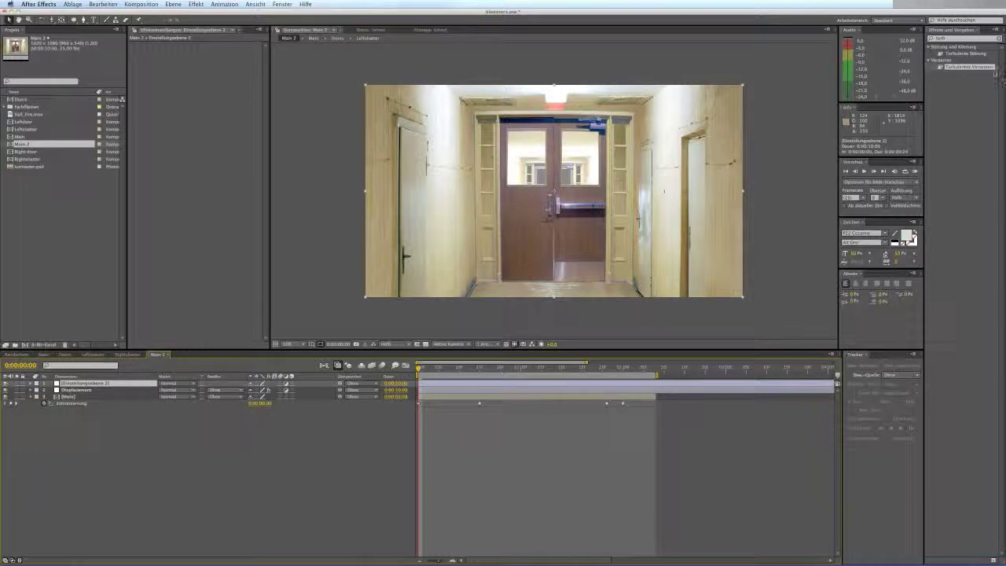
# Apply the Fast Blur effect (Schneller Weichzeichner) to the new adjustment layer and rename the layer as Fastblur.
pyautogui.click(996, 38)
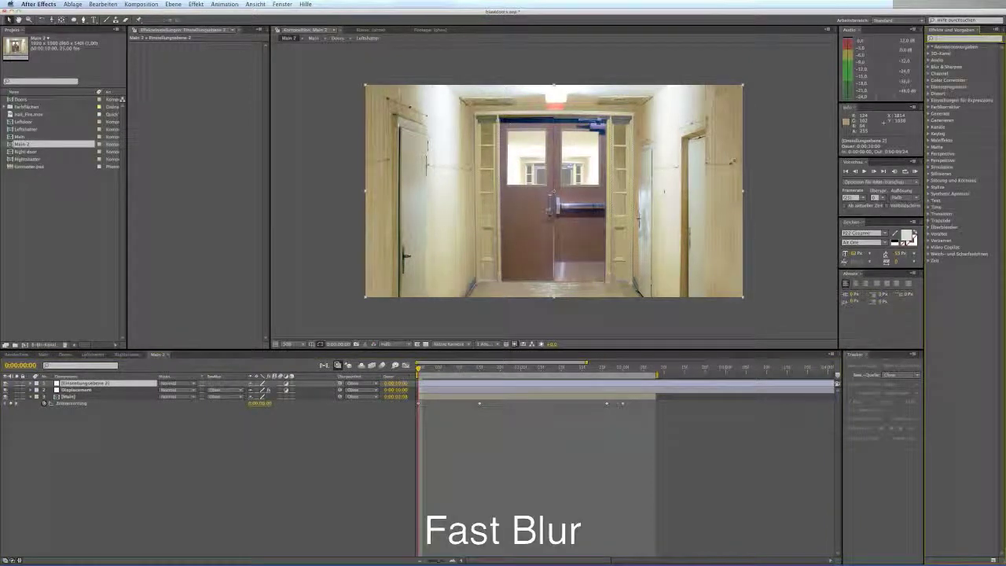
pyautogui.write('schneller')
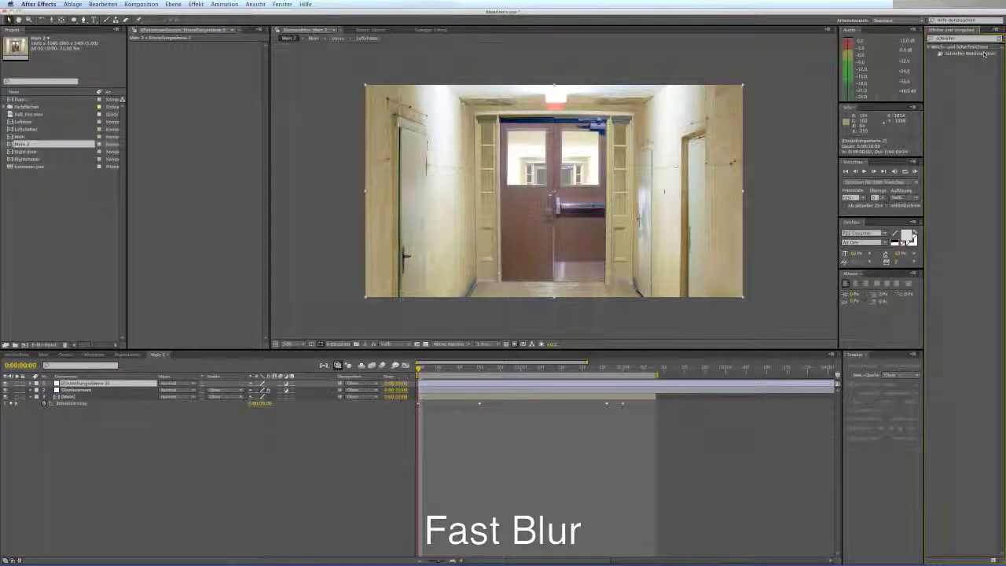
pyautogui.moveTo(965, 53); pyautogui.dragTo(105, 382)
pyautogui.press('Return')
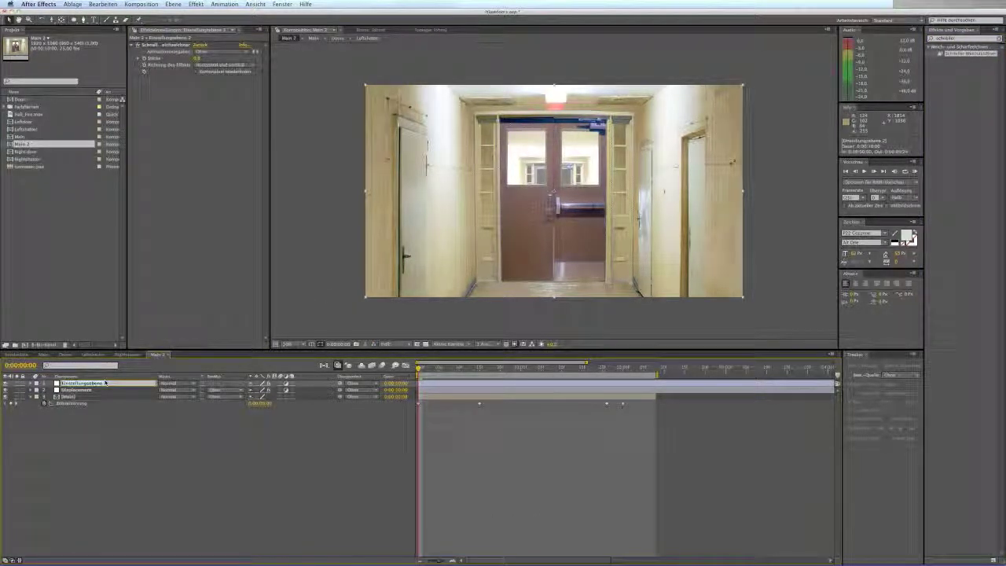
pyautogui.press('BackSpace')
pyautogui.write('Fastblur')
pyautogui.press('Return')
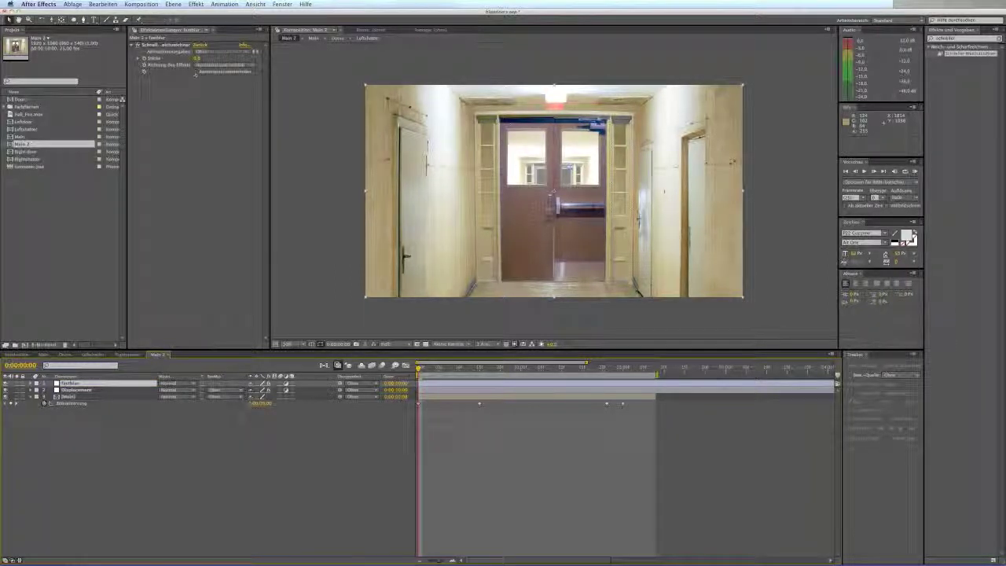
# Set the blur amount (Stärke) to 20 with edge pixels repeated, and blend the Fastblur layer with Overlay (Ineinander kopieren).
pyautogui.click(196, 72)
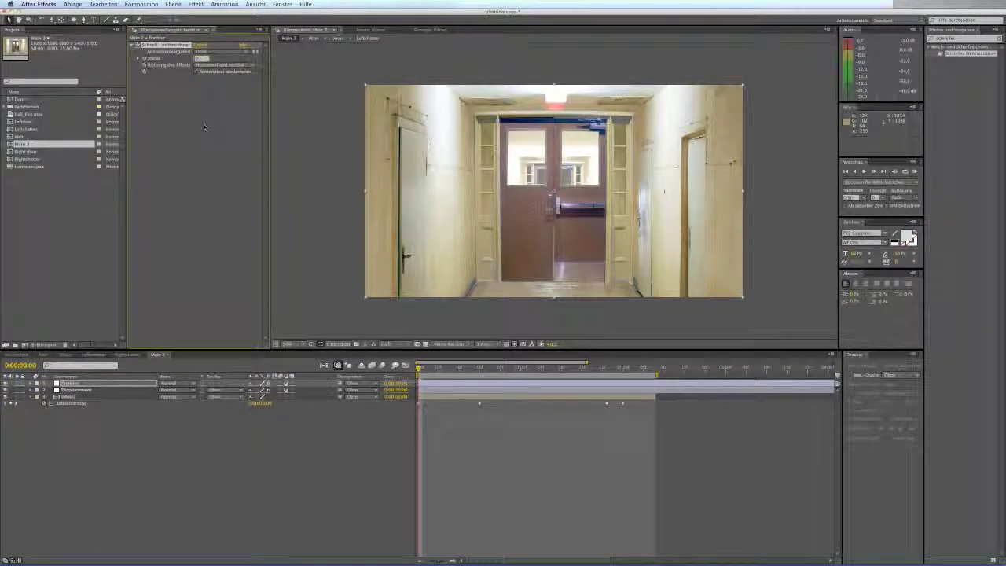
pyautogui.press('Return')
pyautogui.click(193, 383)
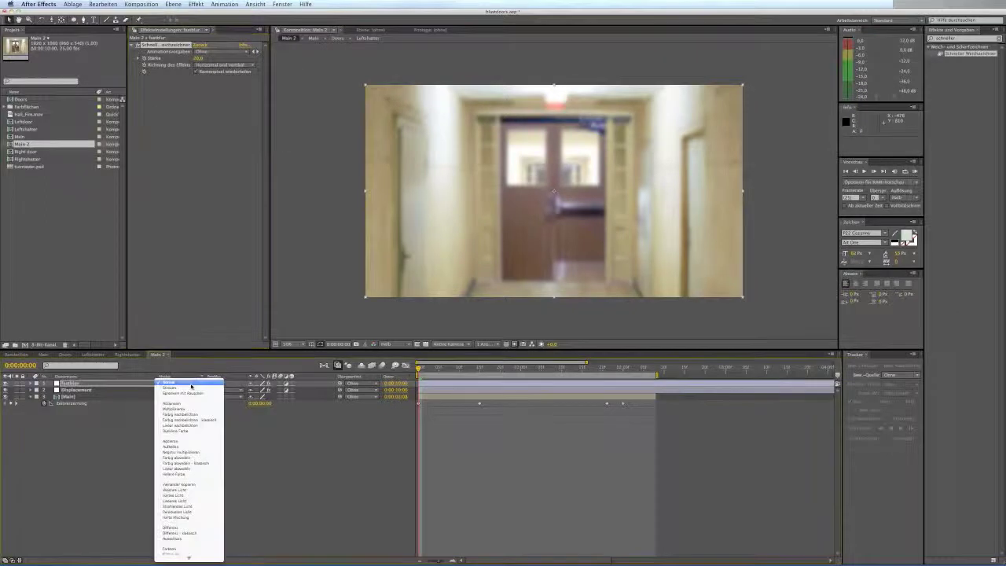
pyautogui.click(193, 487)
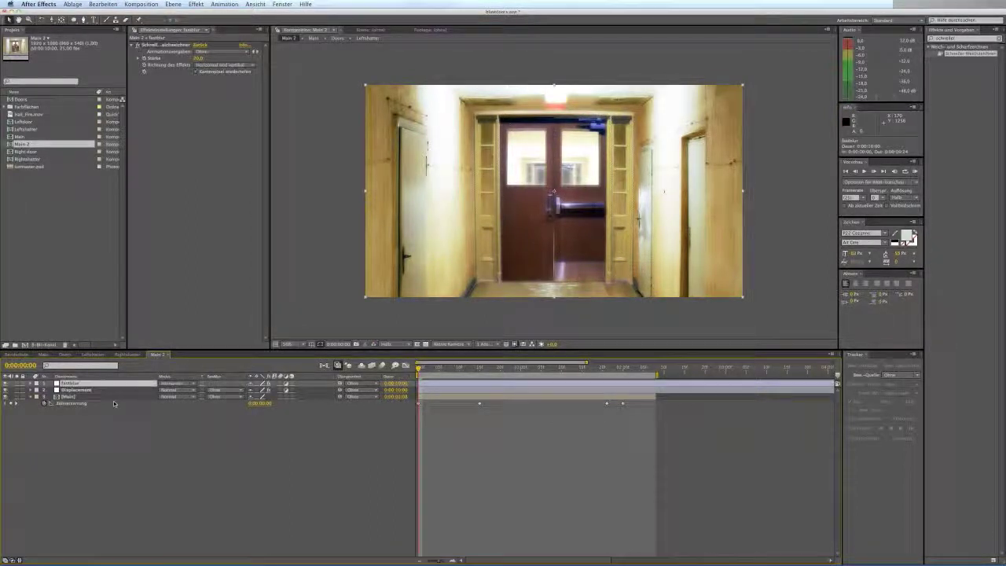
# Reduce the Fastblur layer's opacity to soften the glow.
pyautogui.press('t')
pyautogui.moveTo(254, 391); pyautogui.dragTo(248, 392)
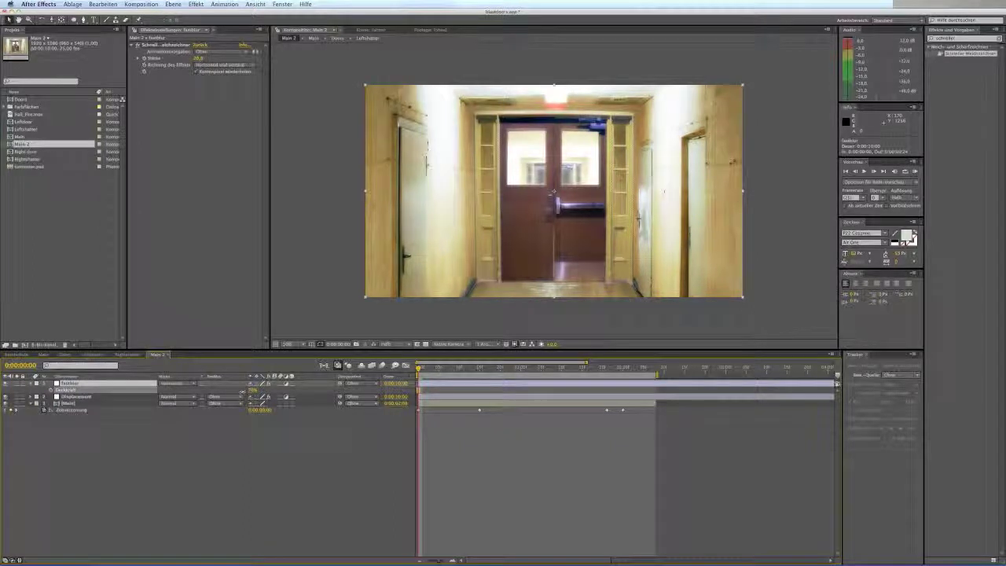
pyautogui.click(249, 393)
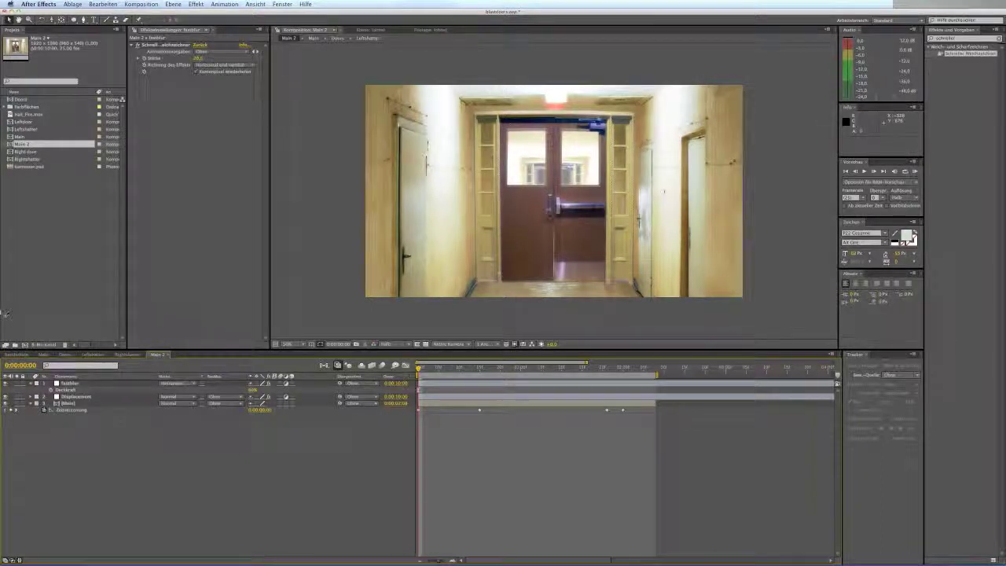
# Add another adjustment layer above Fastblur and apply the Curves effect (Kurven) to it.
pyautogui.click(69, 383)
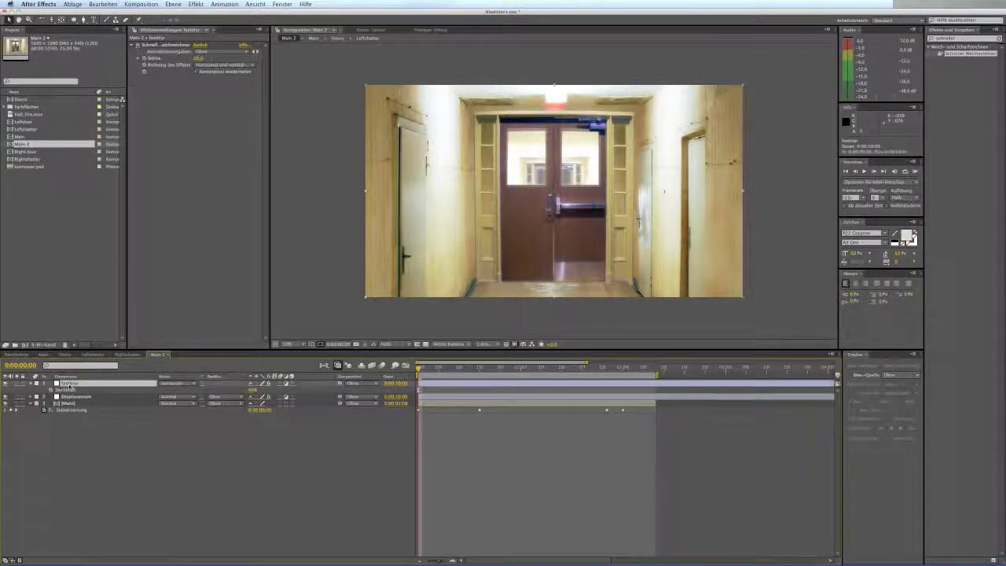
pyautogui.click(173, 4)
pyautogui.moveTo(179, 13)
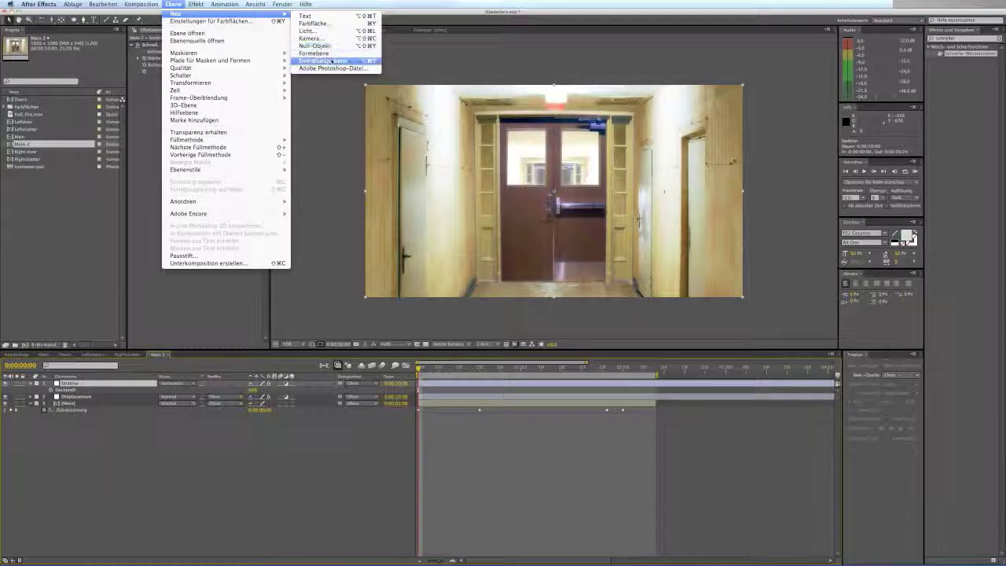
pyautogui.click(322, 60)
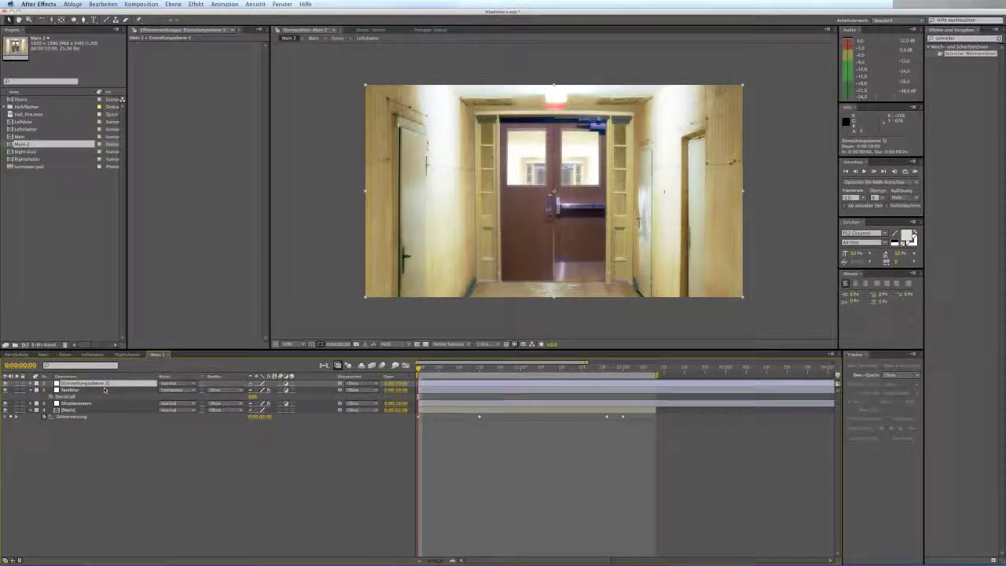
pyautogui.click(998, 38)
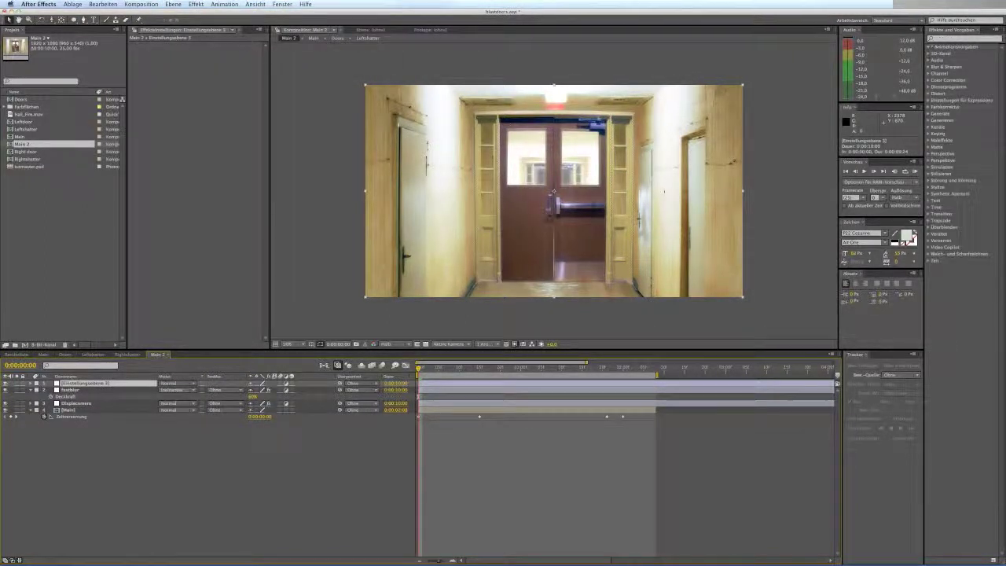
pyautogui.click(965, 38)
pyautogui.write('kurkurv')
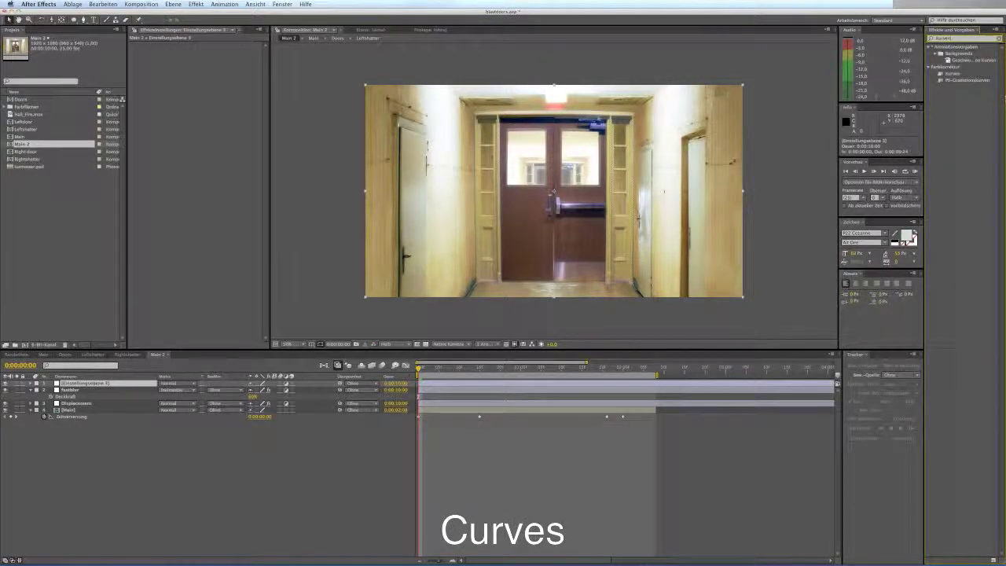
pyautogui.moveTo(952, 74); pyautogui.dragTo(206, 108)
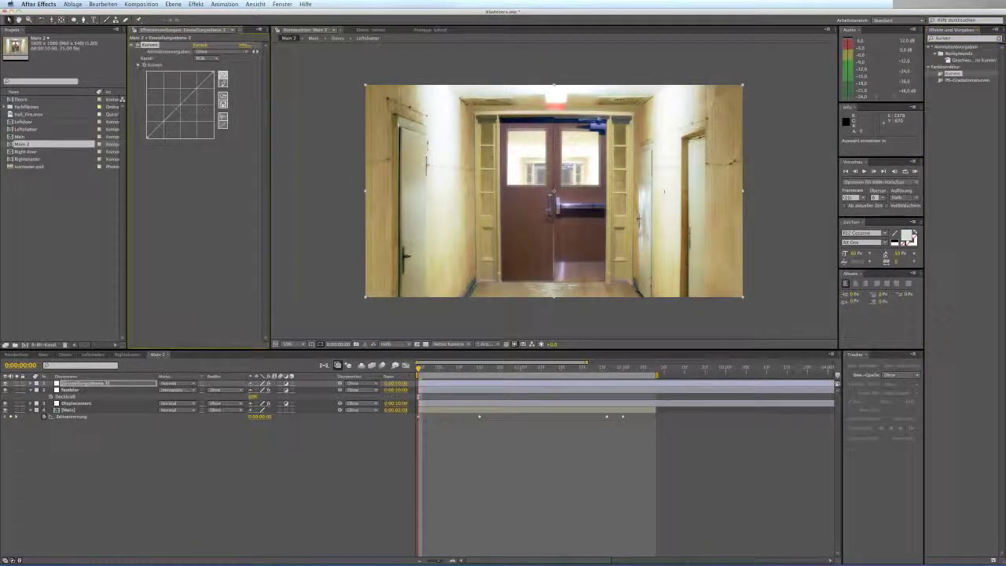
# Shape the RGB curve into a gentle S with darker shadows and brighter highlights.
pyautogui.click(165, 125)
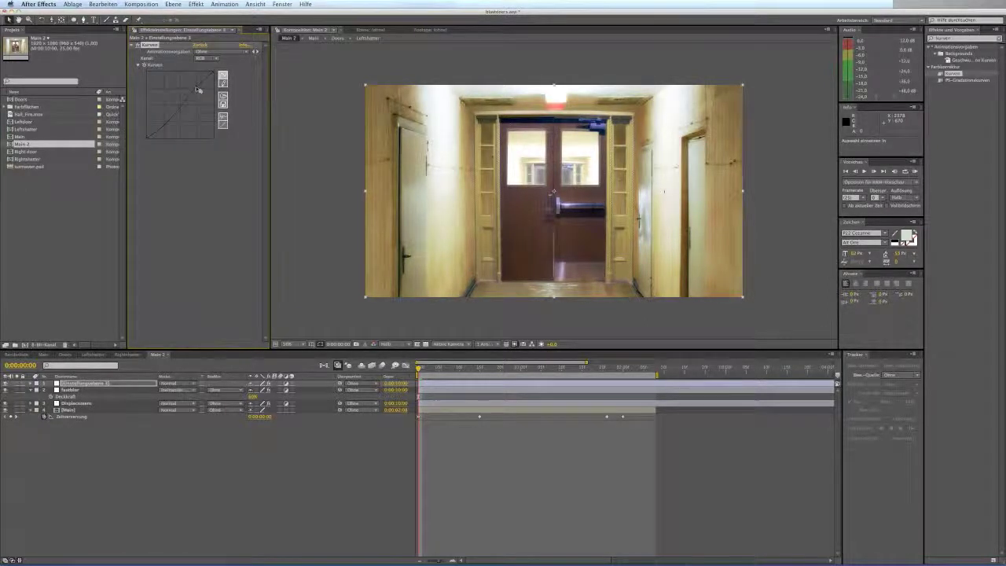
pyautogui.moveTo(199, 90); pyautogui.dragTo(196, 86)
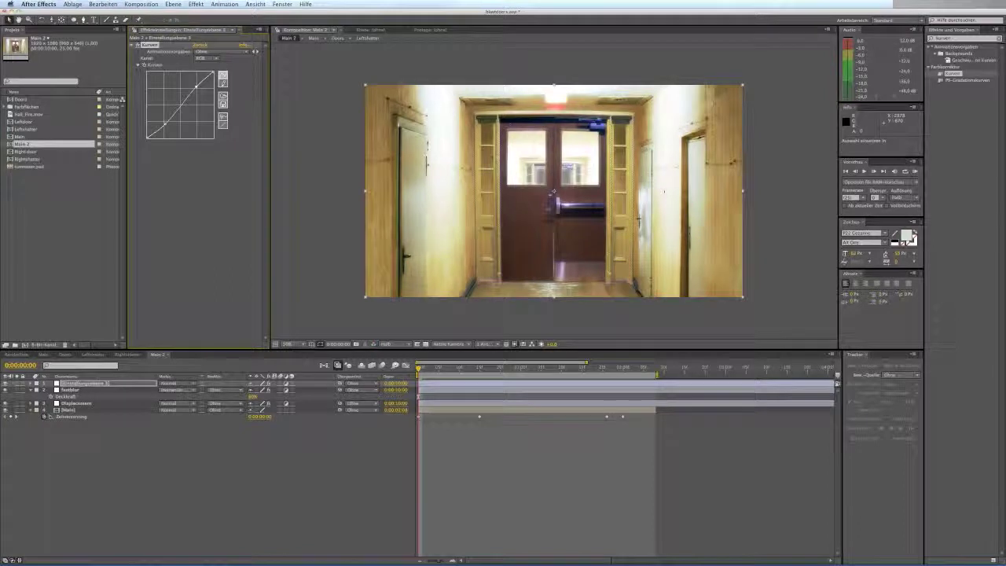
pyautogui.moveTo(165, 124); pyautogui.dragTo(164, 123)
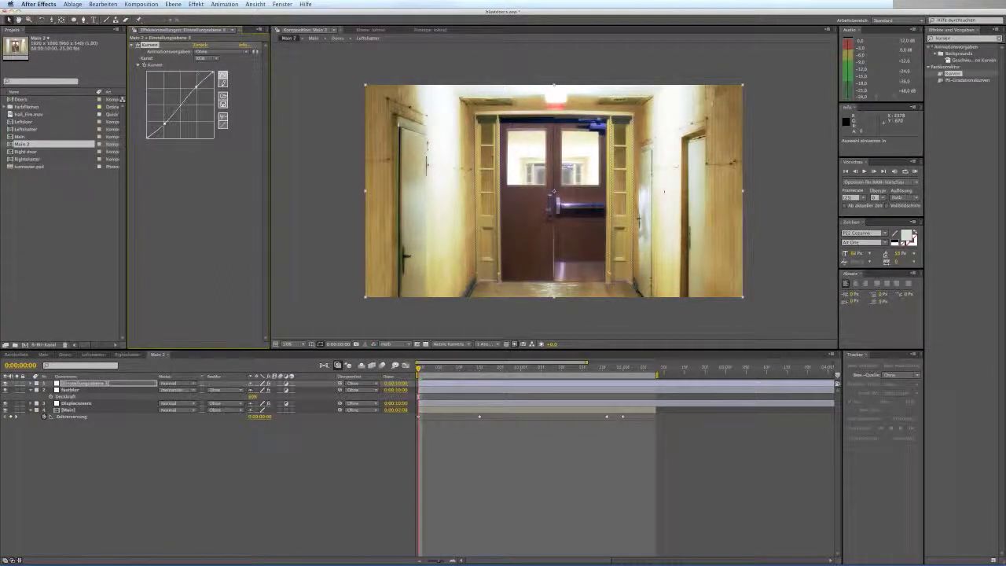
# Give the red channel's curve a gentle S by raising its highlights and lowering its shadows.
pyautogui.click(208, 58)
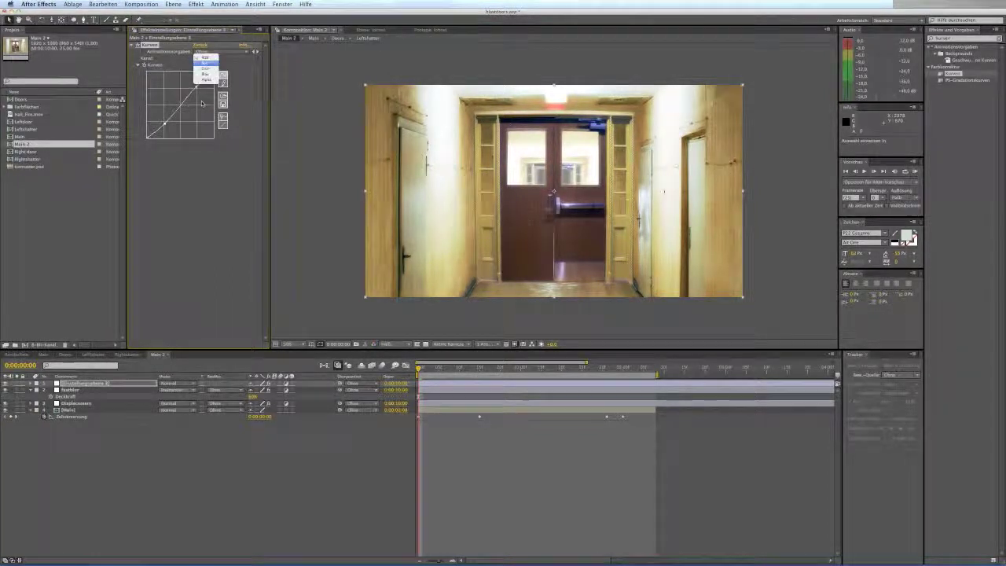
pyautogui.click(208, 63)
pyautogui.moveTo(197, 89); pyautogui.dragTo(196, 86)
pyautogui.moveTo(164, 119); pyautogui.dragTo(164, 122)
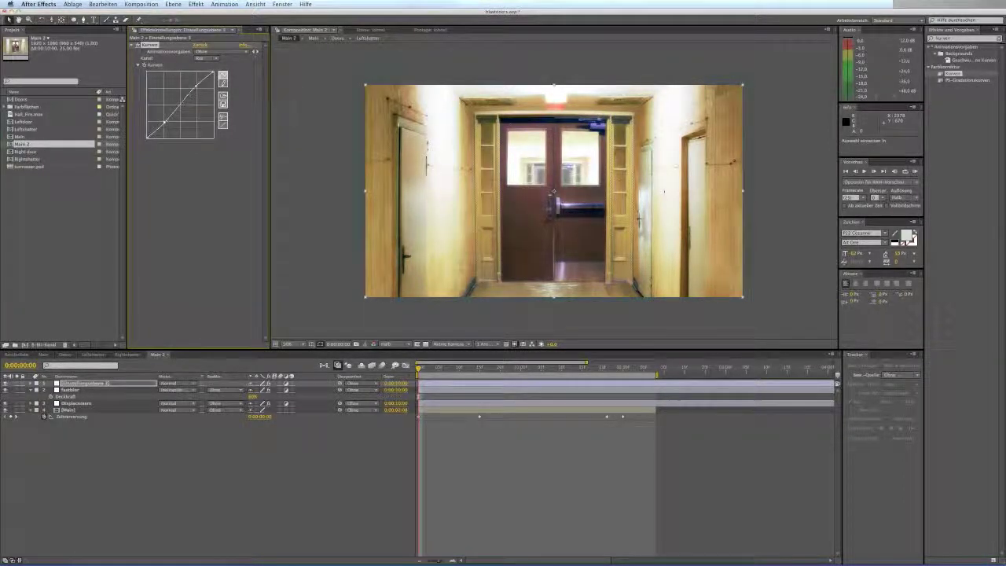
# Bend the green channel's curve into a slight S with raised highlights and lowered shadows.
pyautogui.click(208, 63)
pyautogui.click(207, 66)
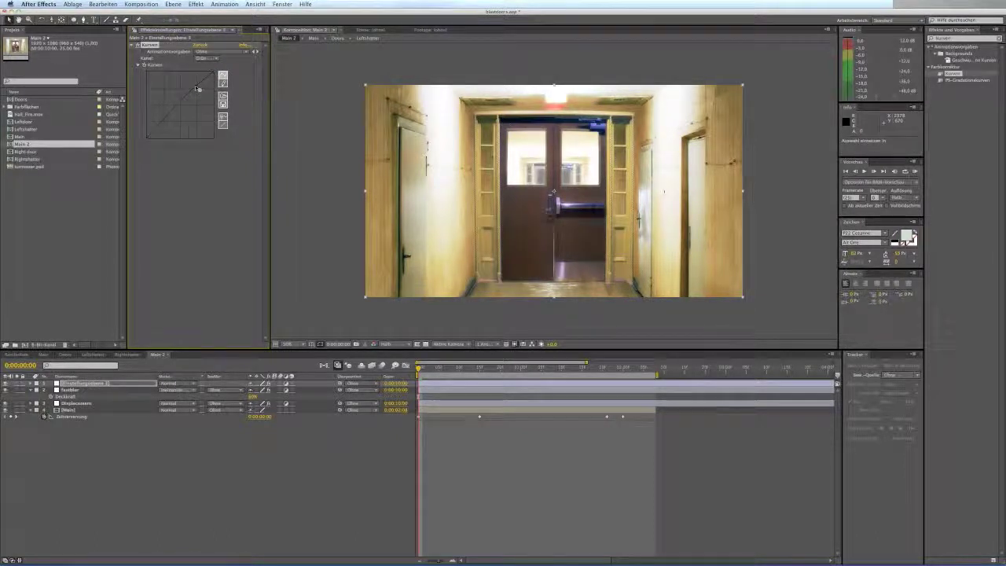
pyautogui.moveTo(197, 87); pyautogui.dragTo(195, 85)
pyautogui.moveTo(164, 119); pyautogui.dragTo(163, 123)
pyautogui.moveTo(196, 86); pyautogui.dragTo(195, 85)
# Tint the shadows blue by raising the blue channel's black point, and add shadow and highlight points to its curve.
pyautogui.click(208, 58)
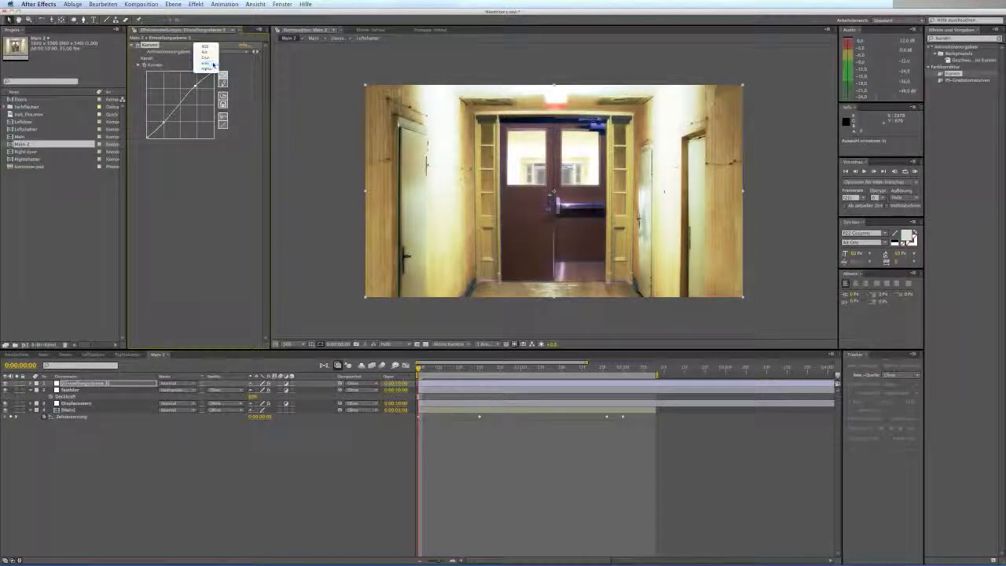
pyautogui.click(208, 64)
pyautogui.moveTo(147, 137); pyautogui.dragTo(163, 123)
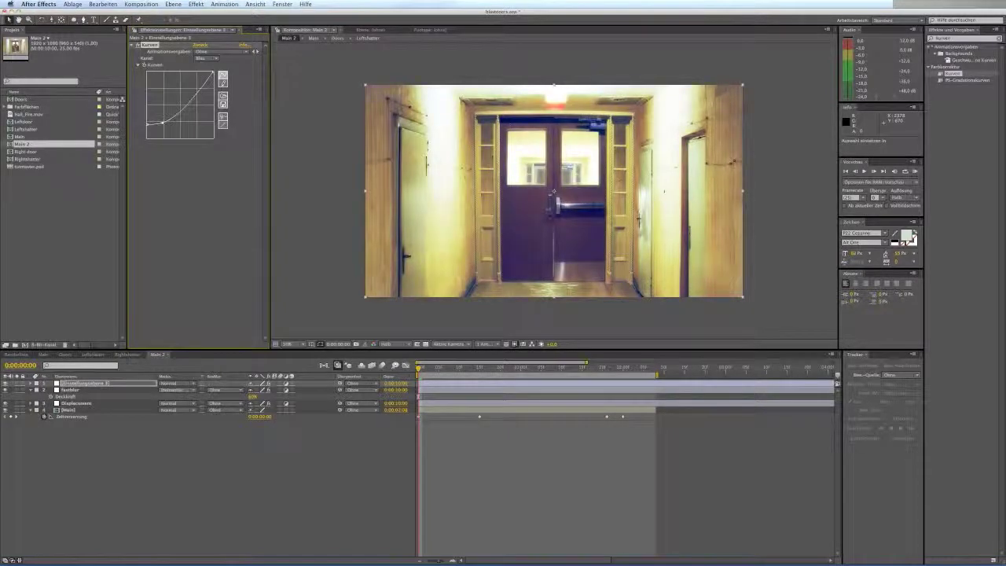
pyautogui.moveTo(200, 92); pyautogui.dragTo(198, 88)
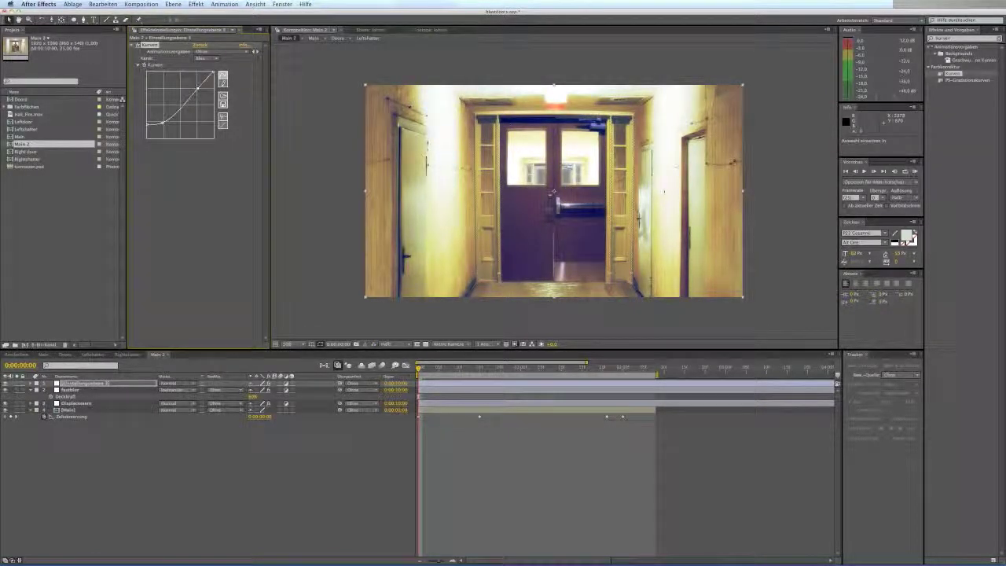
pyautogui.moveTo(147, 125); pyautogui.dragTo(147, 129)
# Compare the image with Curves off and on, and check the grade on the explosion at 0:00:01:03.
pyautogui.click(139, 45)
pyautogui.click(139, 45)
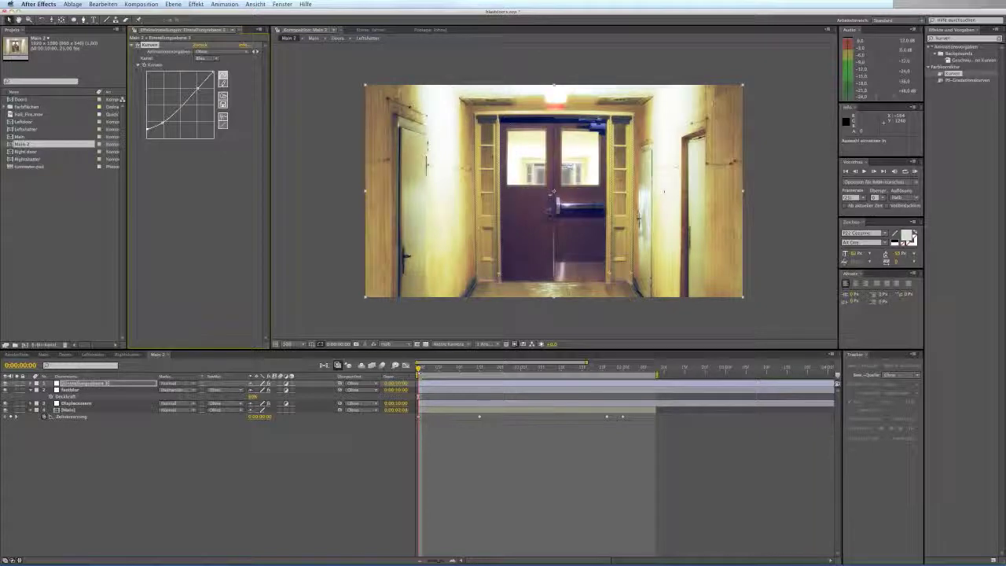
pyautogui.moveTo(419, 368); pyautogui.dragTo(535, 380)
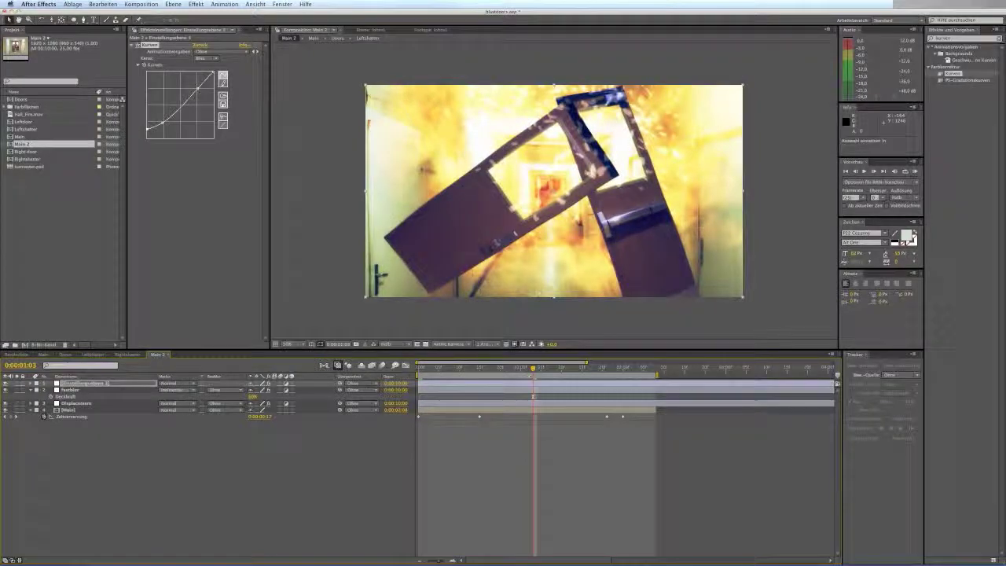
pyautogui.click(240, 485)
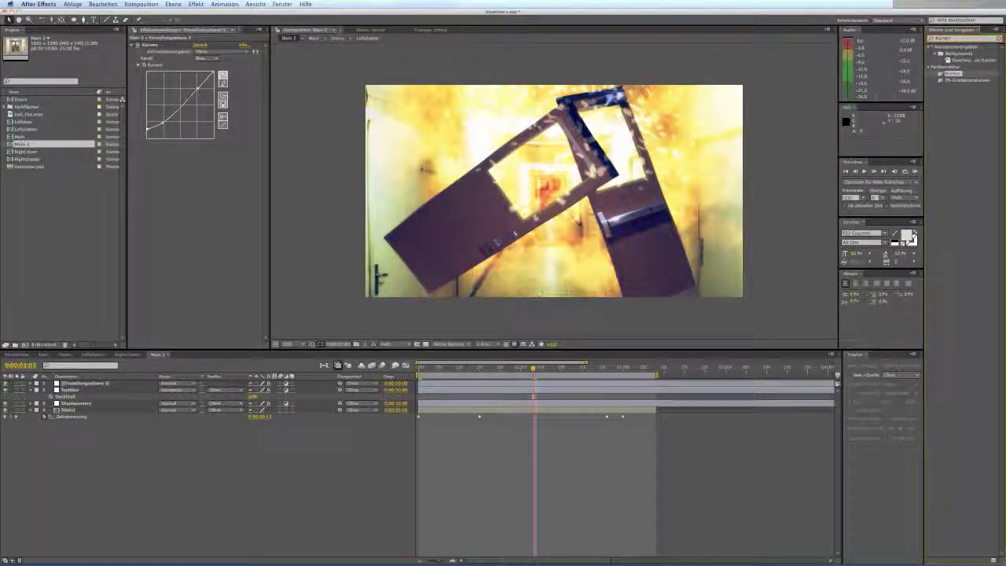
# In the Main composition, apply the Levels effect (Tonwertkorrektur) to the Hall_Fire.mov layer.
pyautogui.click(44, 355)
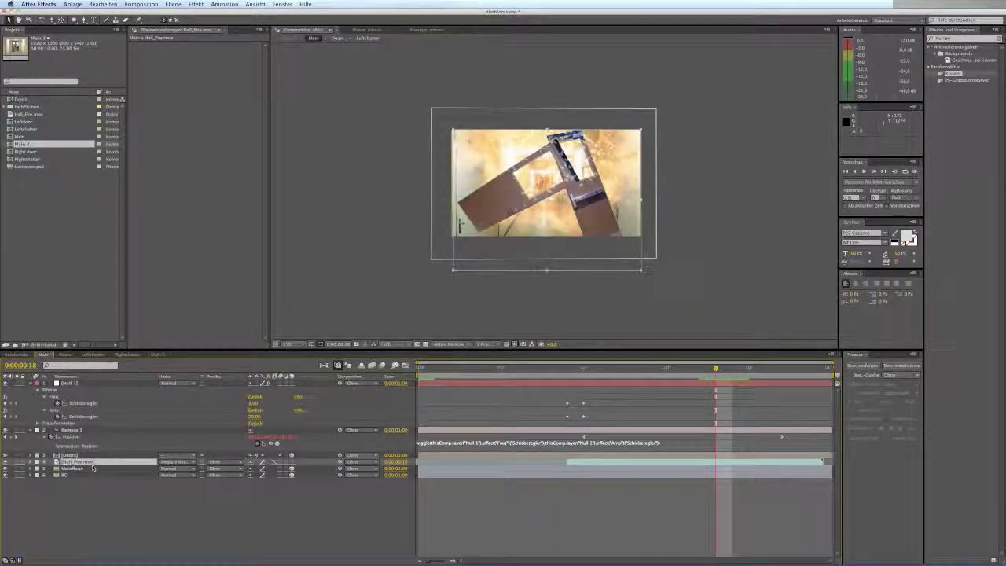
pyautogui.click(76, 499)
pyautogui.click(69, 461)
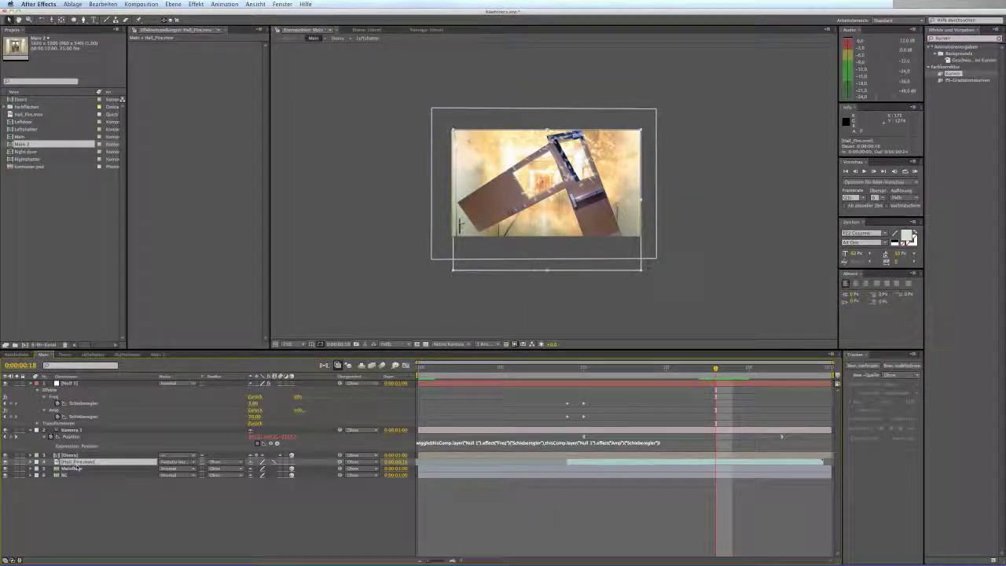
pyautogui.click(944, 37)
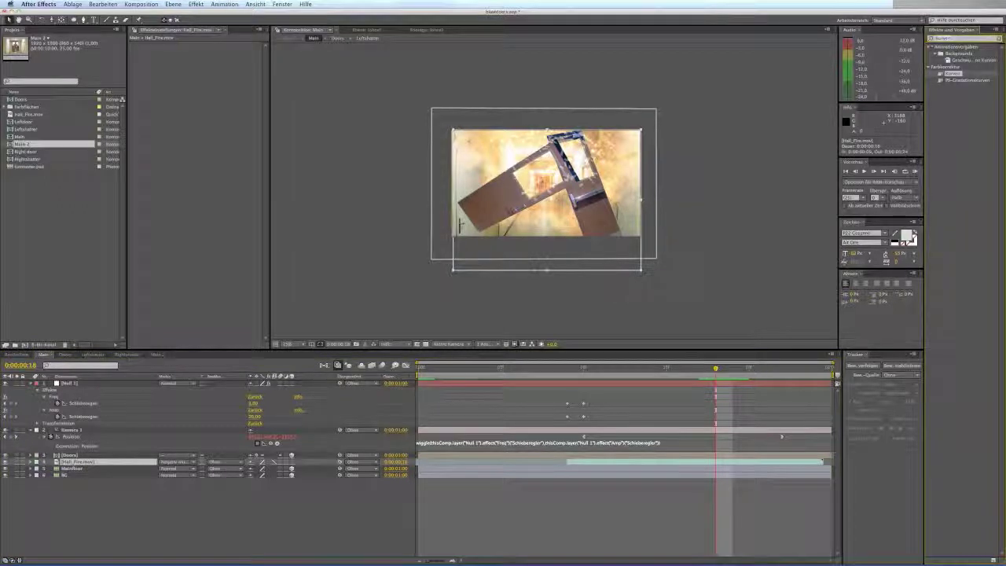
pyautogui.write('toTonwert')
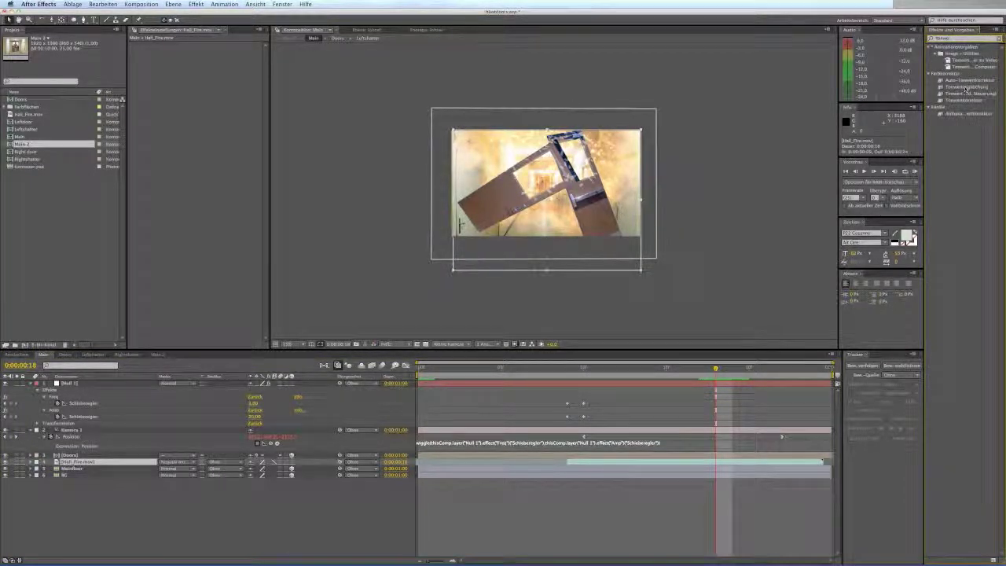
pyautogui.moveTo(964, 100); pyautogui.dragTo(73, 464)
# Brighten the fire's green channel in Levels by lowering its input white to where the histogram ends.
pyautogui.click(206, 59)
pyautogui.click(211, 66)
pyautogui.click(206, 58)
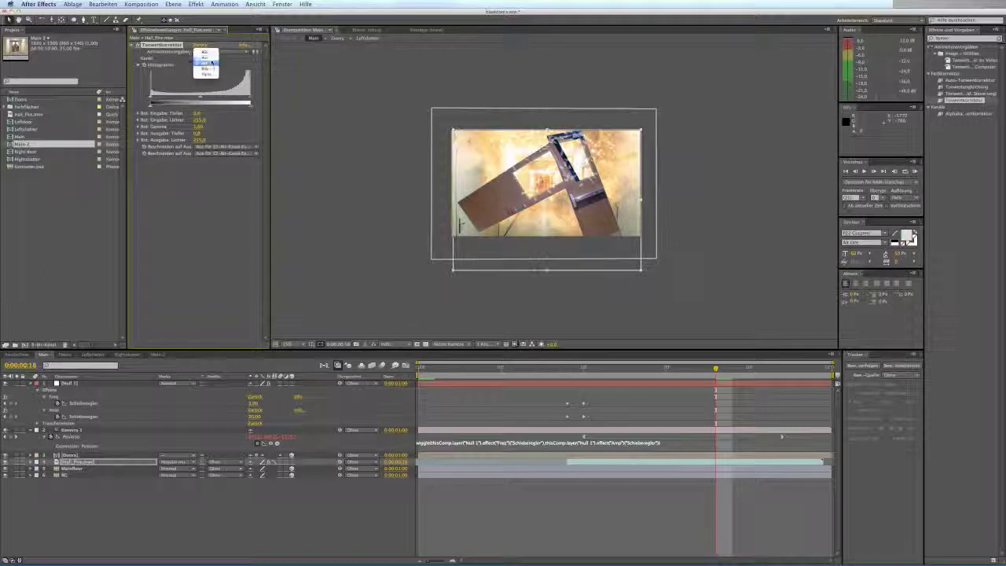
pyautogui.click(209, 66)
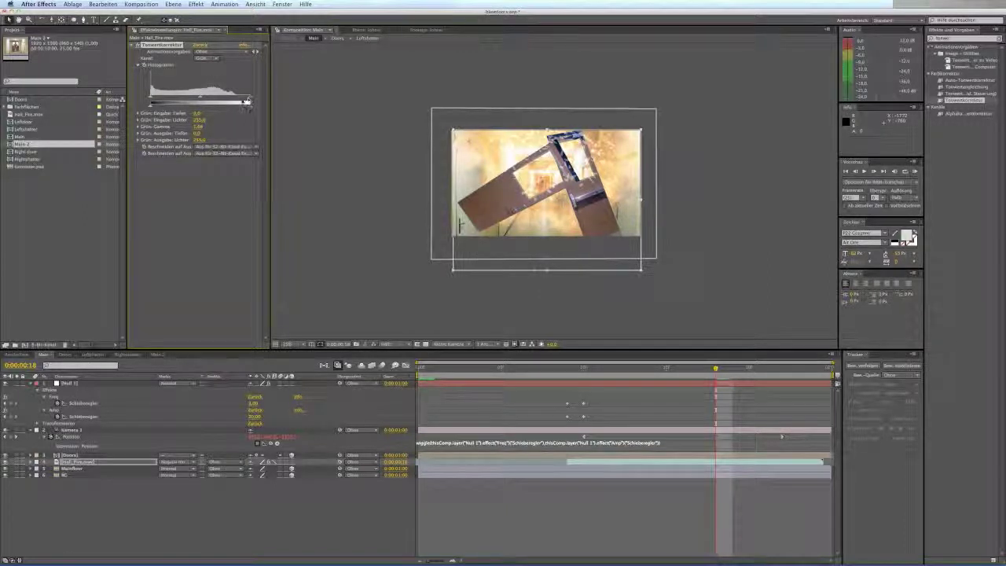
pyautogui.moveTo(251, 102); pyautogui.dragTo(235, 102)
# Lower the input white of the fire's blue channel in Levels to about 132.
pyautogui.click(206, 58)
pyautogui.click(209, 66)
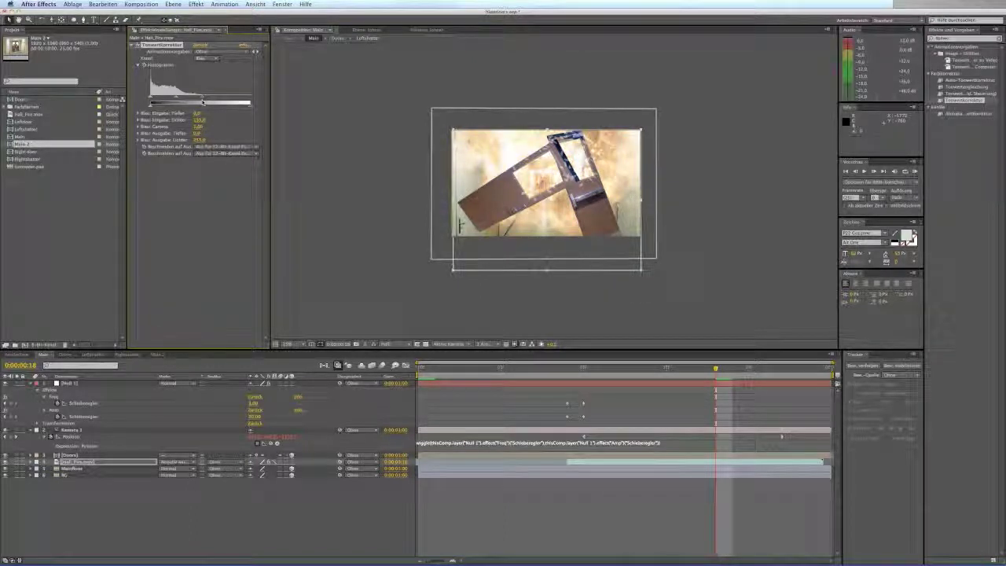
pyautogui.moveTo(203, 102); pyautogui.dragTo(202, 102)
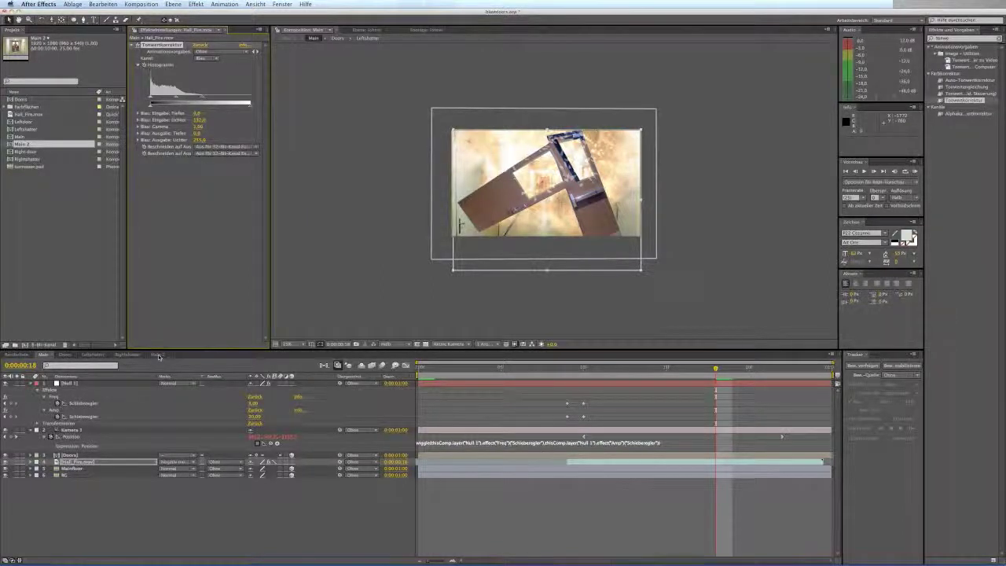
# In Main 2 at 0:00:00:22, set the fast blur layer's opacity to 30% and compare the image with that layer hidden and shown.
pyautogui.click(153, 354)
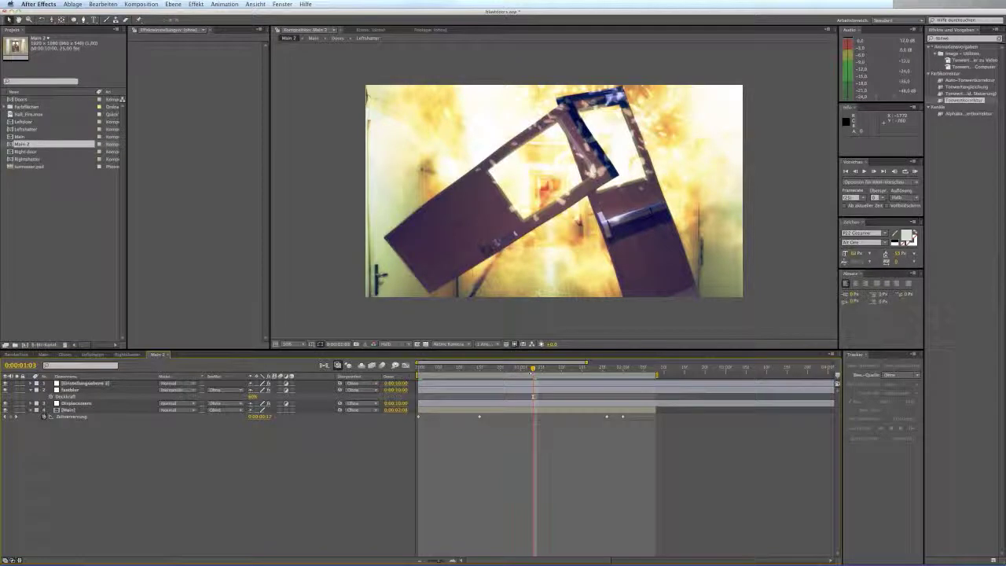
pyautogui.moveTo(533, 369); pyautogui.dragTo(492, 375)
pyautogui.click(507, 374)
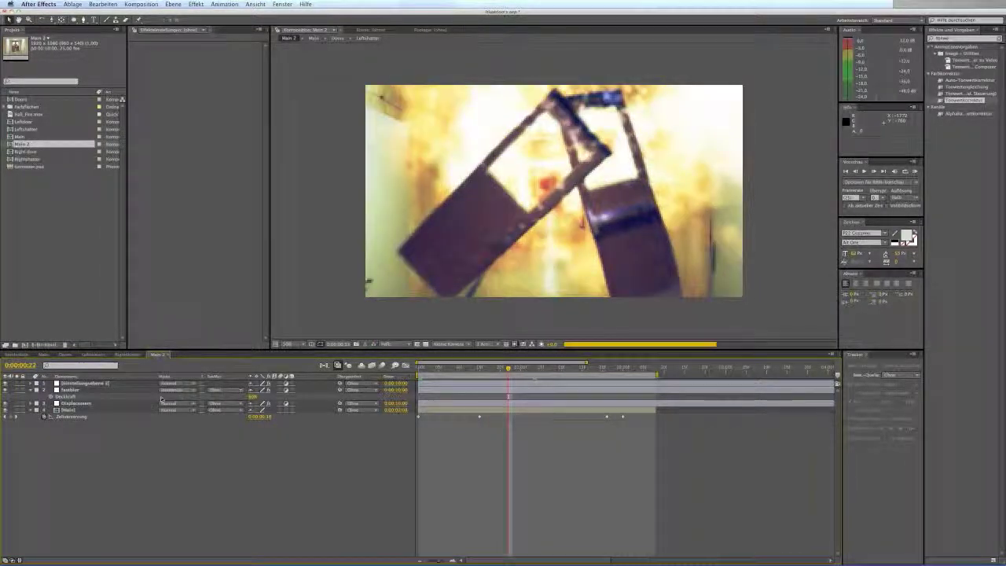
pyautogui.click(252, 396)
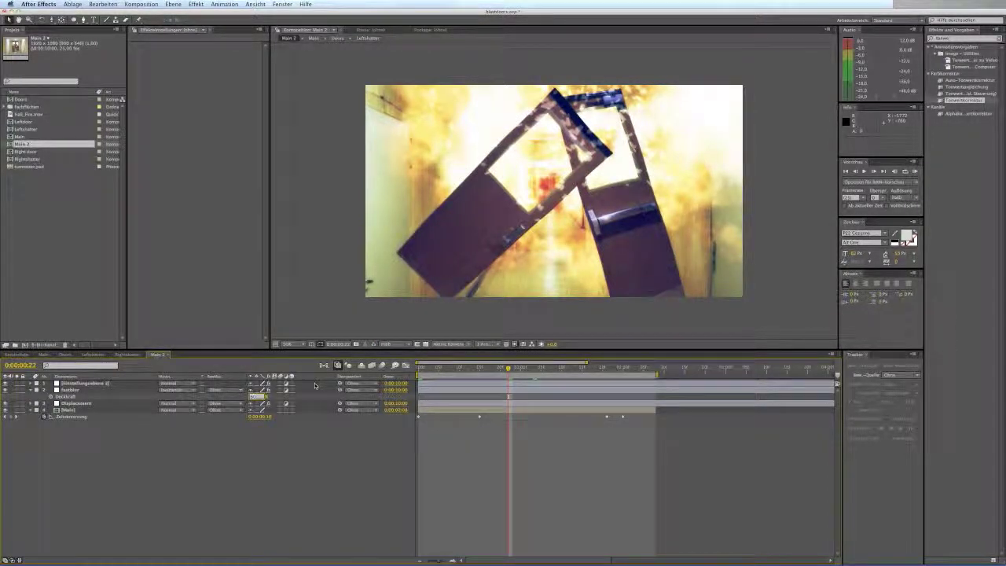
pyautogui.write('30')
pyautogui.press('Return')
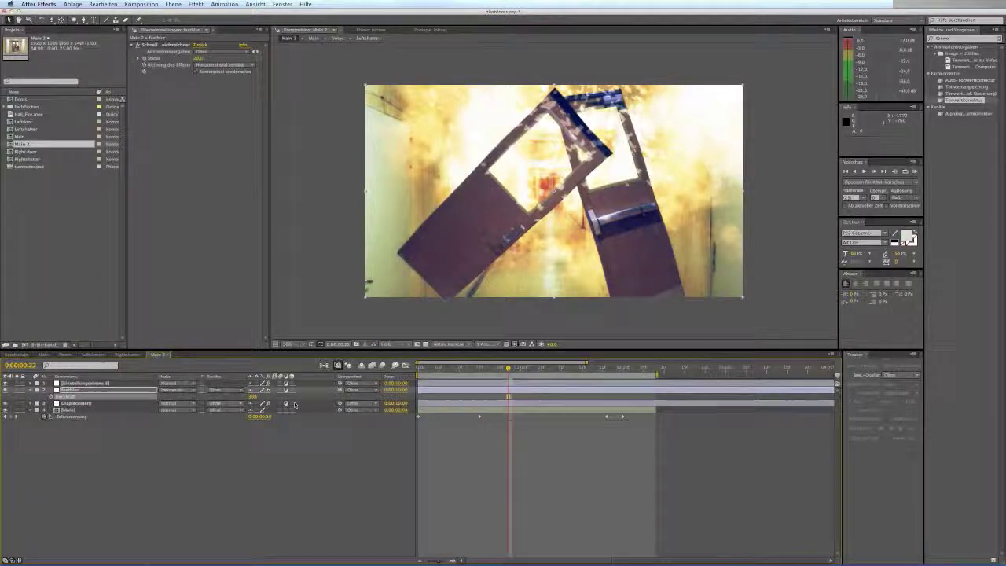
pyautogui.click(5, 390)
pyautogui.click(5, 391)
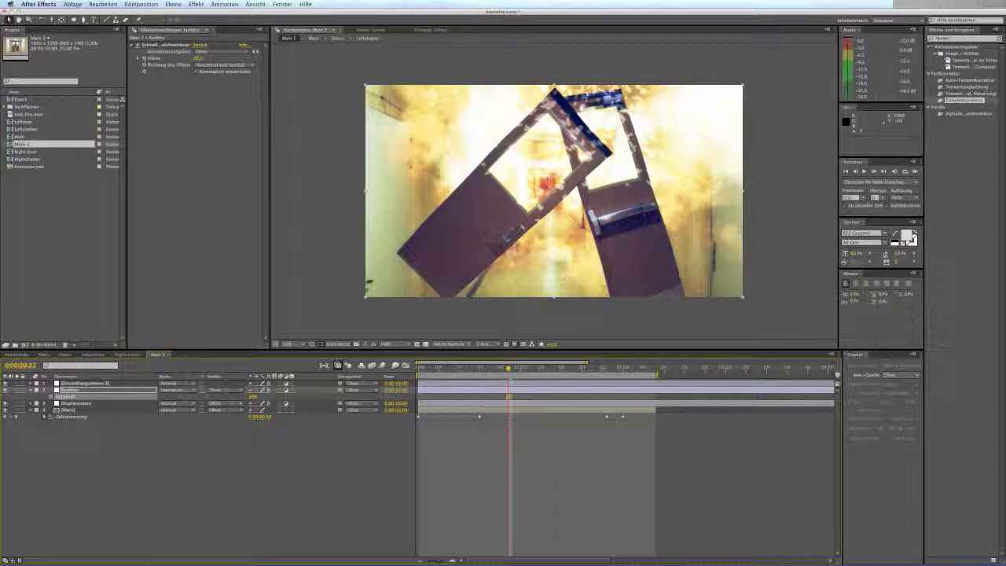
# Find the Hue/Saturation effect (Farbton/Sättigung) and apply it to the top adjustment layer below Curves.
pyautogui.click(960, 39)
pyautogui.press('BackSpace')
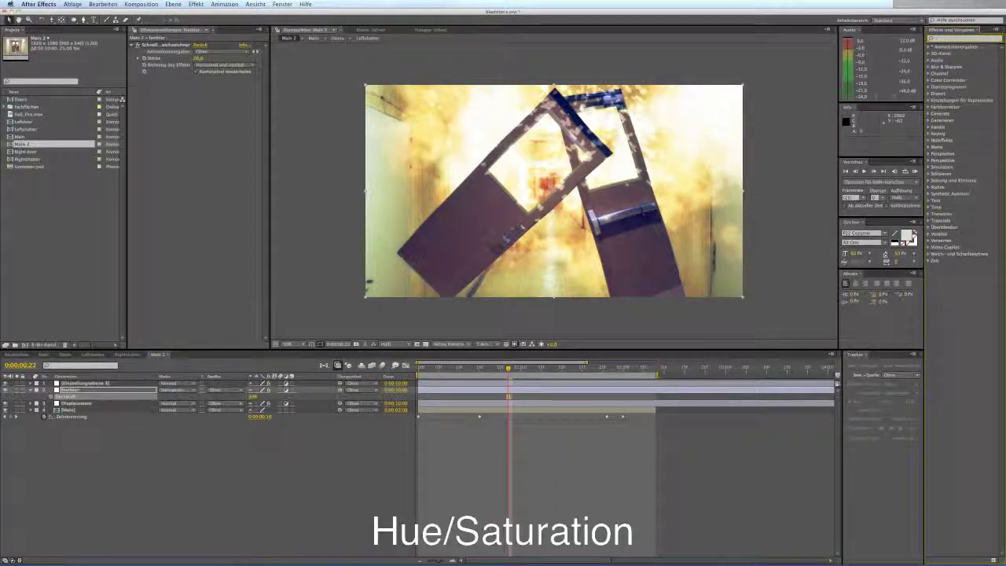
pyautogui.write('sätt')
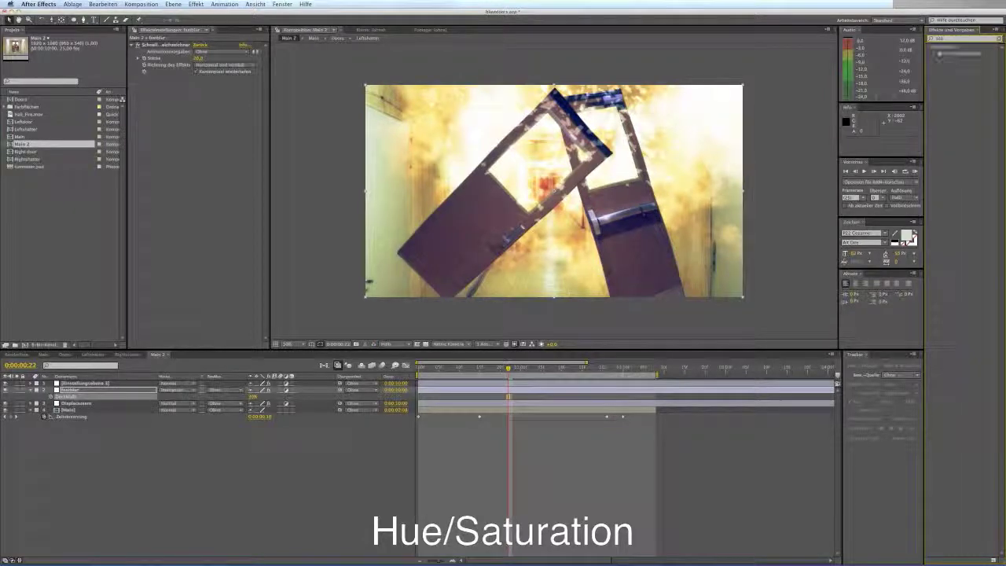
pyautogui.moveTo(968, 54); pyautogui.dragTo(105, 384)
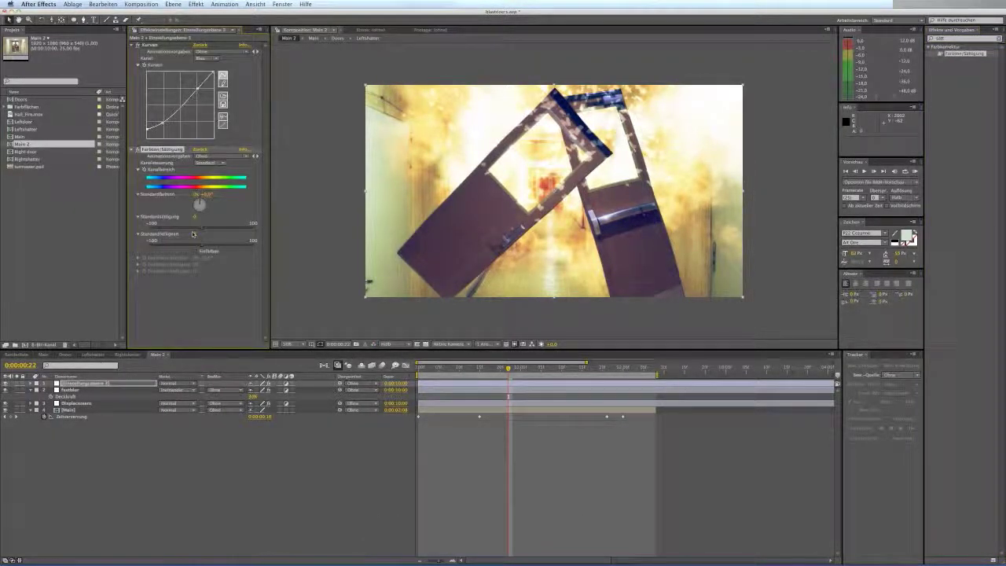
# Try a master saturation of -20 and a stronger desaturation, checking the closed doors and the explosion.
pyautogui.click(195, 216)
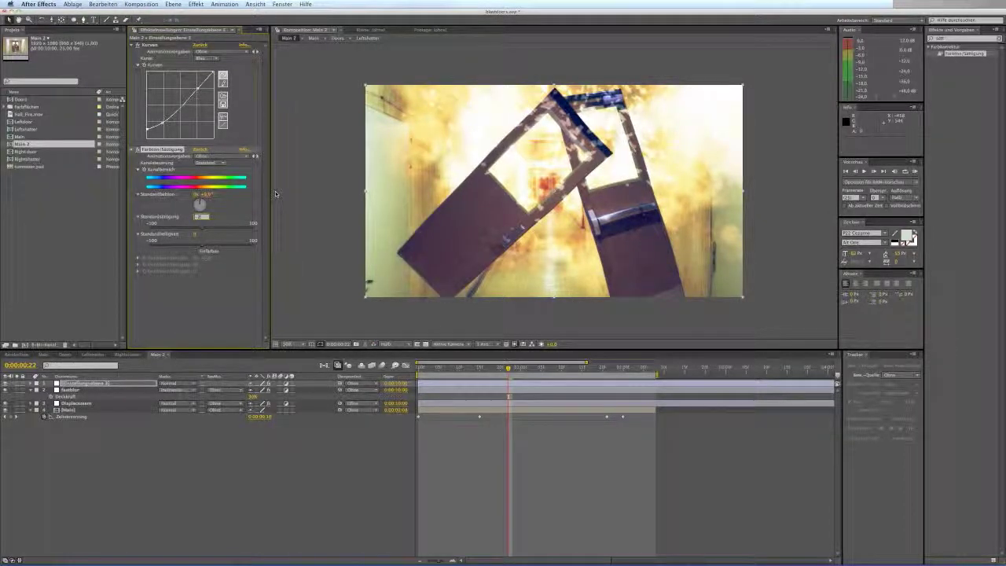
pyautogui.write('-20')
pyautogui.press('Return')
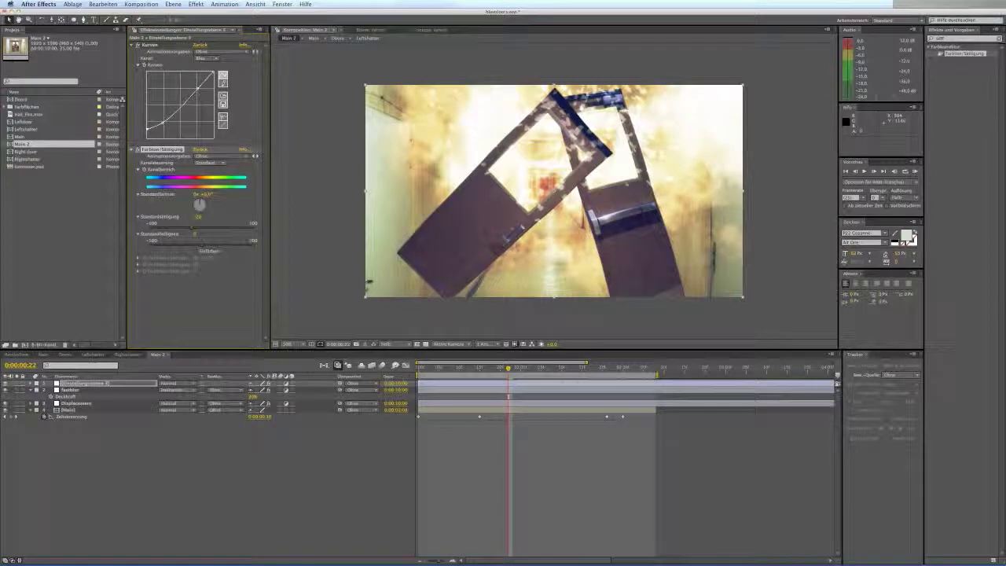
pyautogui.press('Home')
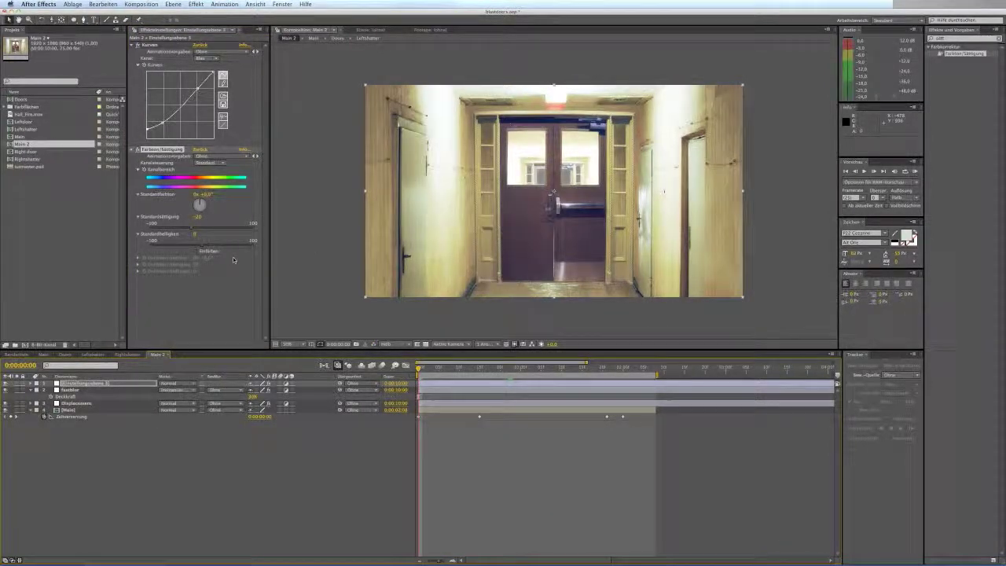
pyautogui.moveTo(186, 216); pyautogui.dragTo(174, 216)
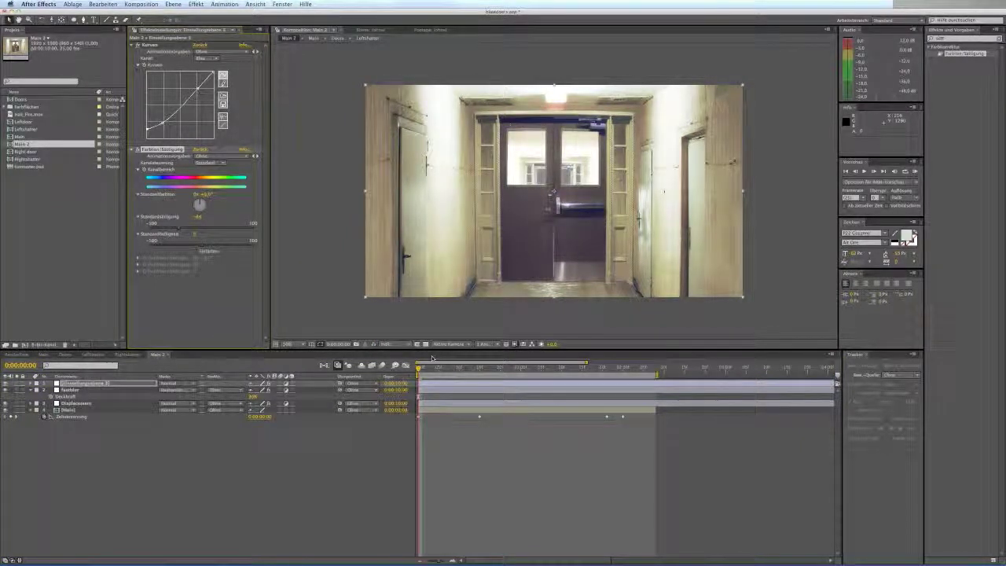
pyautogui.moveTo(420, 369); pyautogui.dragTo(538, 379)
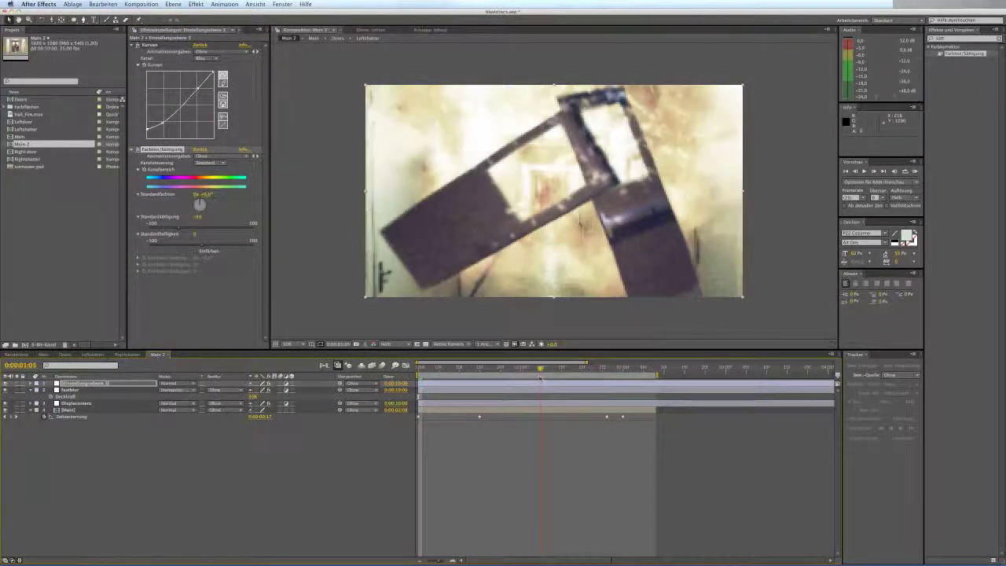
# Set the master saturation to -25 and check the grade back to the closed doors at 0:00:00:04.
pyautogui.click(199, 216)
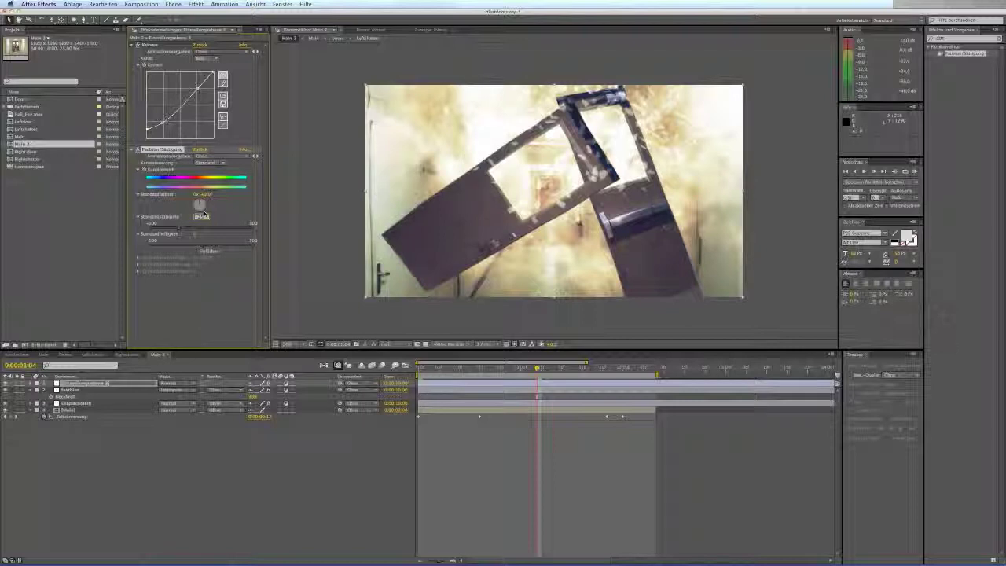
pyautogui.press('Return')
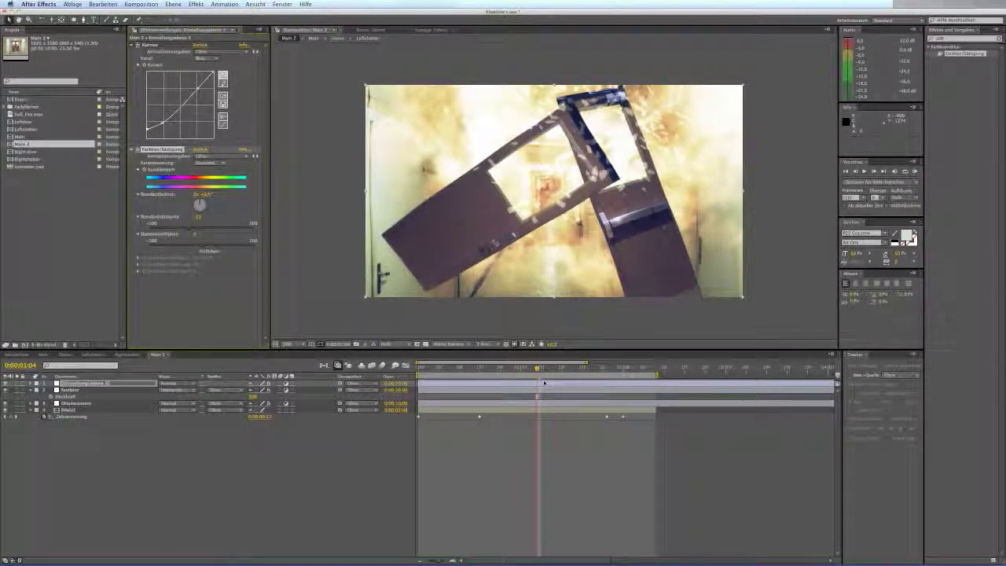
pyautogui.moveTo(537, 370); pyautogui.dragTo(443, 379)
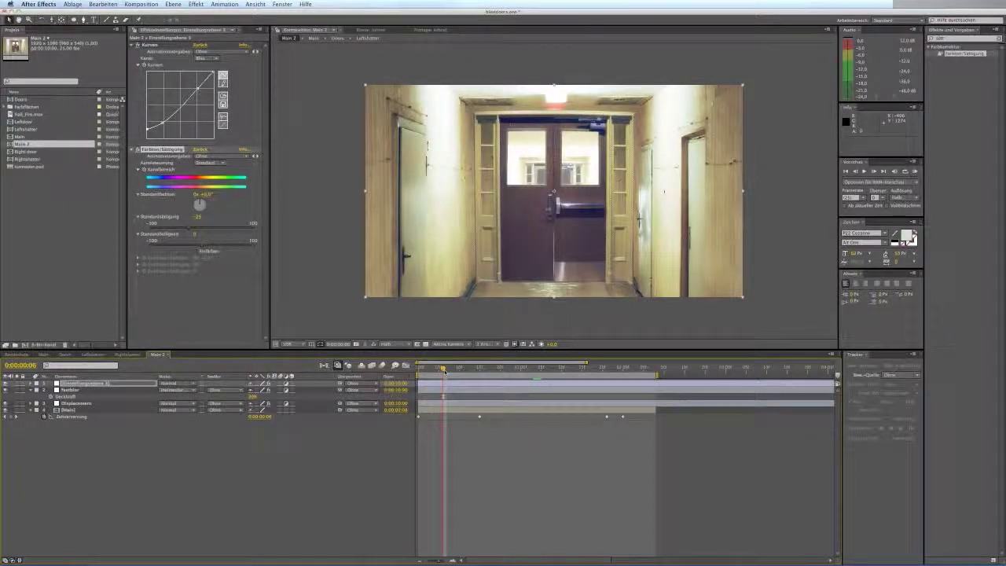
pyautogui.moveTo(443, 371); pyautogui.dragTo(434, 375)
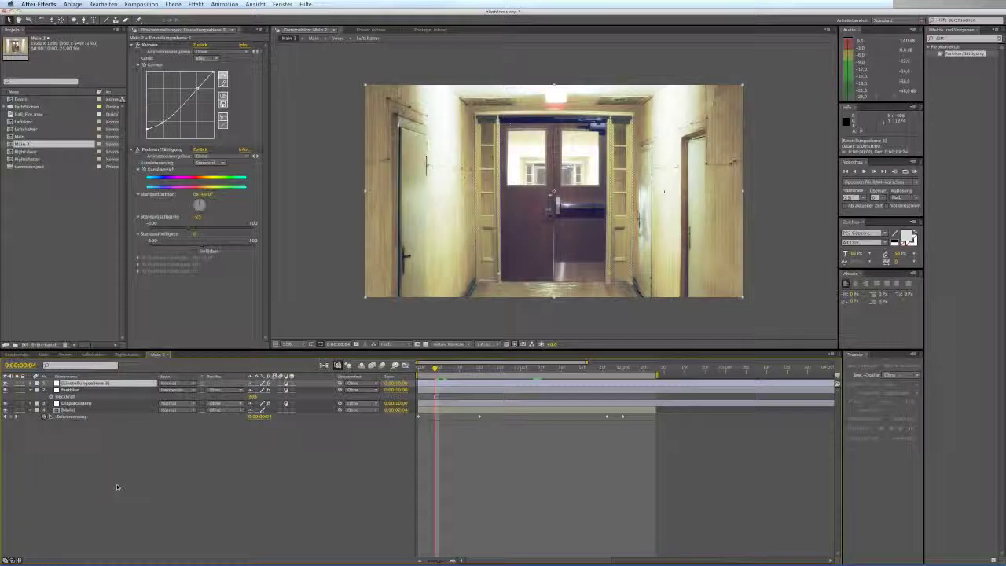
# Create a black 1920 x 1080 solid named vignette above the adjustment layer.
pyautogui.press('super+y')
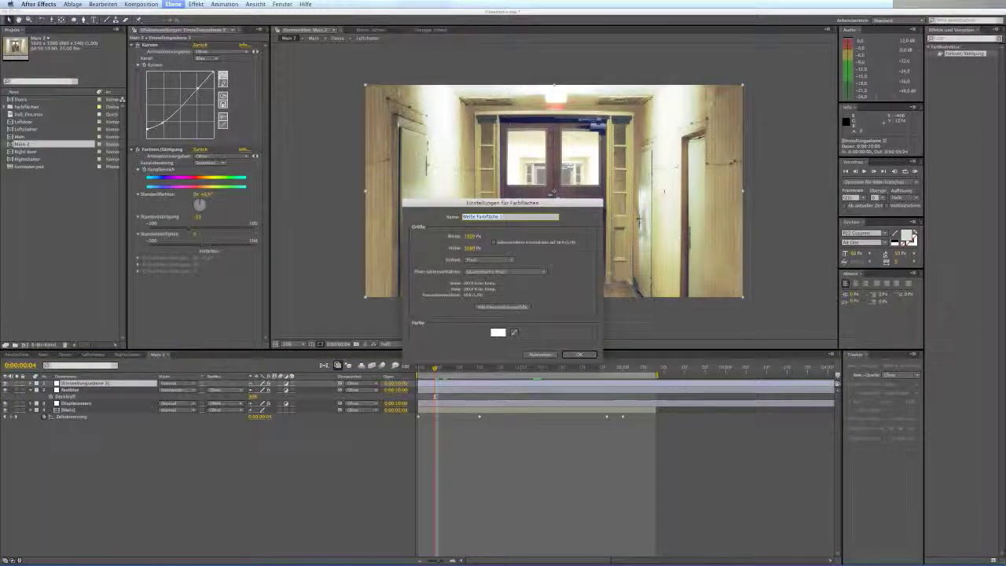
pyautogui.write('Vignette')
pyautogui.click(498, 331)
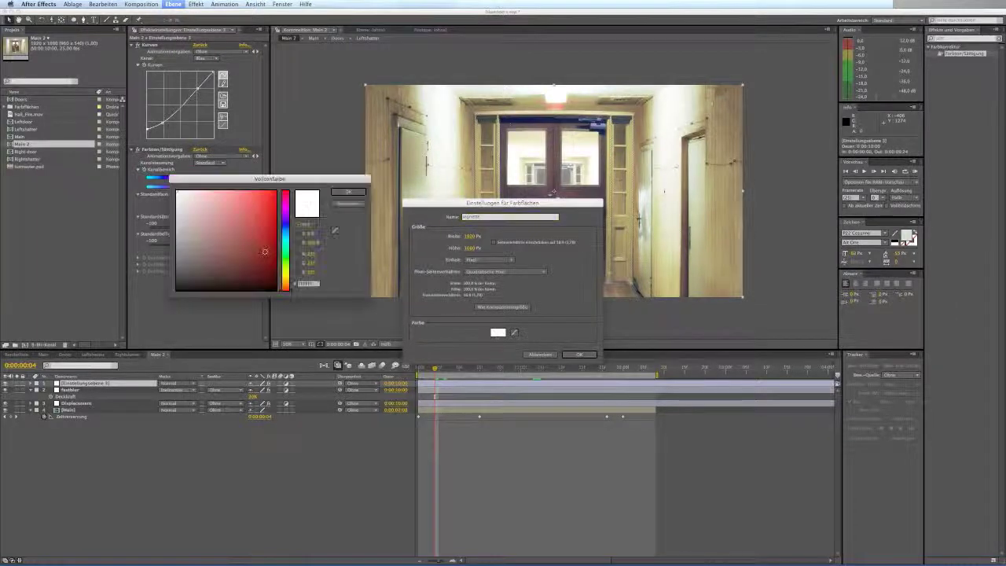
pyautogui.moveTo(264, 250); pyautogui.dragTo(272, 298)
pyautogui.press('Return')
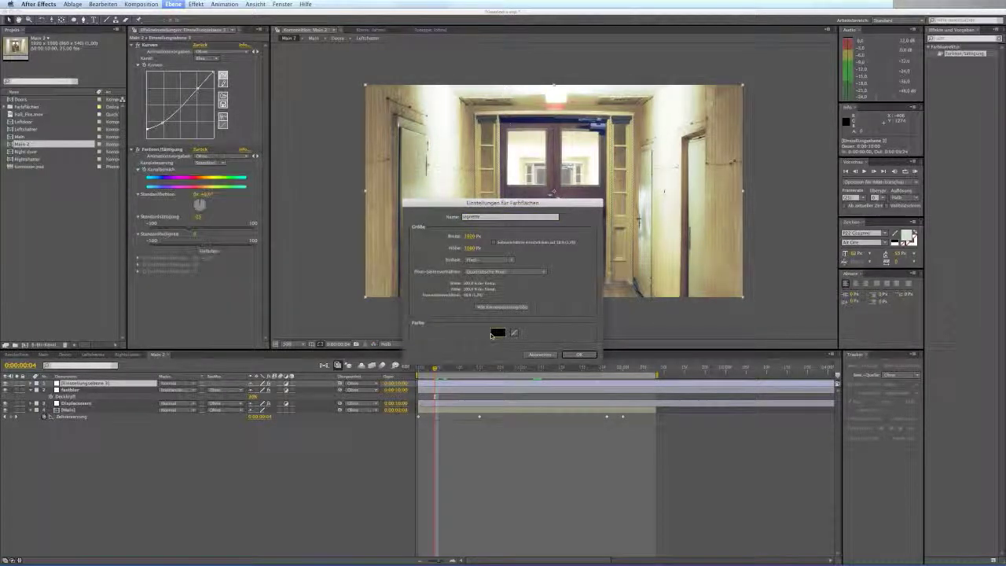
pyautogui.click(579, 354)
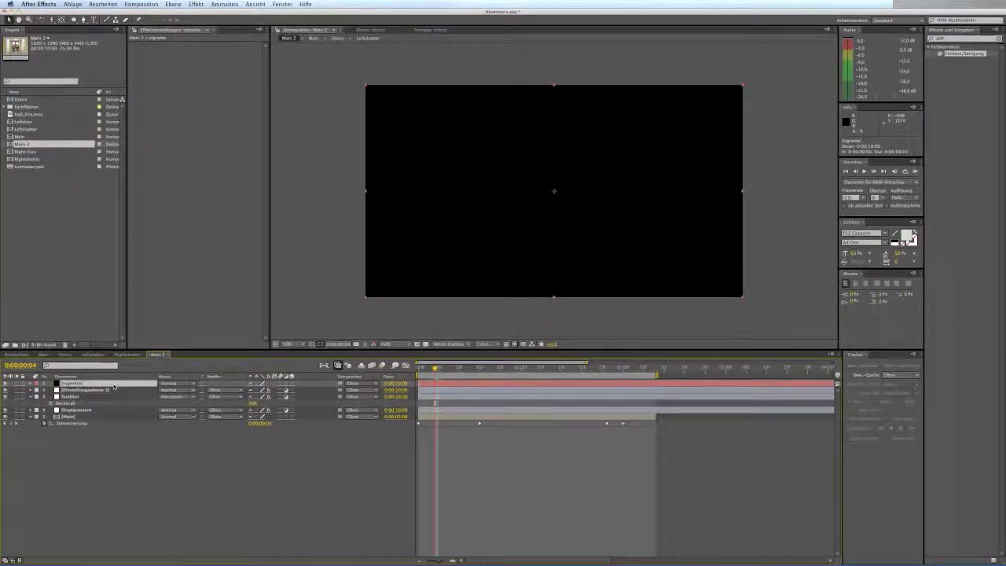
# Add a full-frame elliptical mask to the vignette solid, invert it and feather it by about 263 pixels.
pyautogui.doubleClick(74, 20)
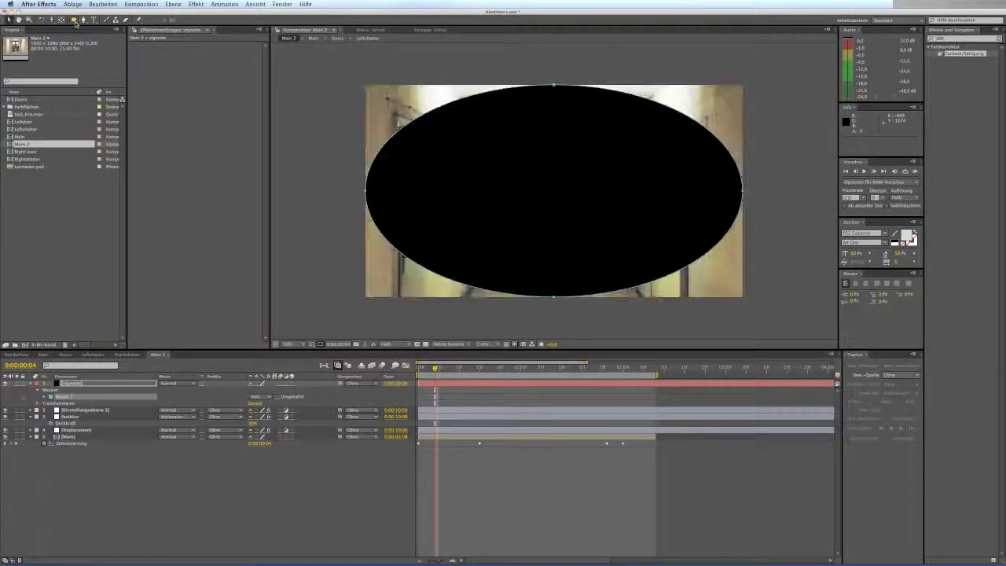
pyautogui.click(277, 397)
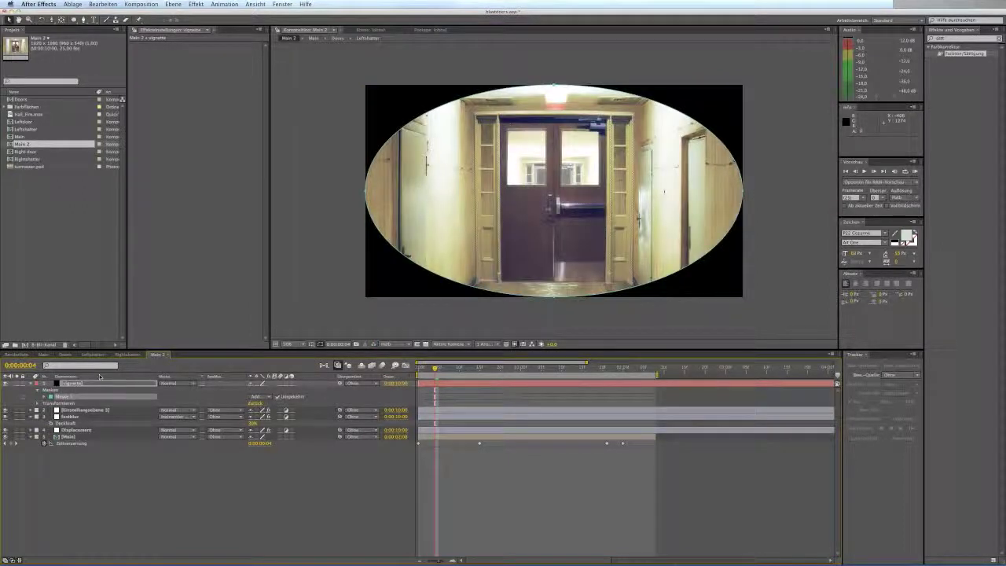
pyautogui.press('f')
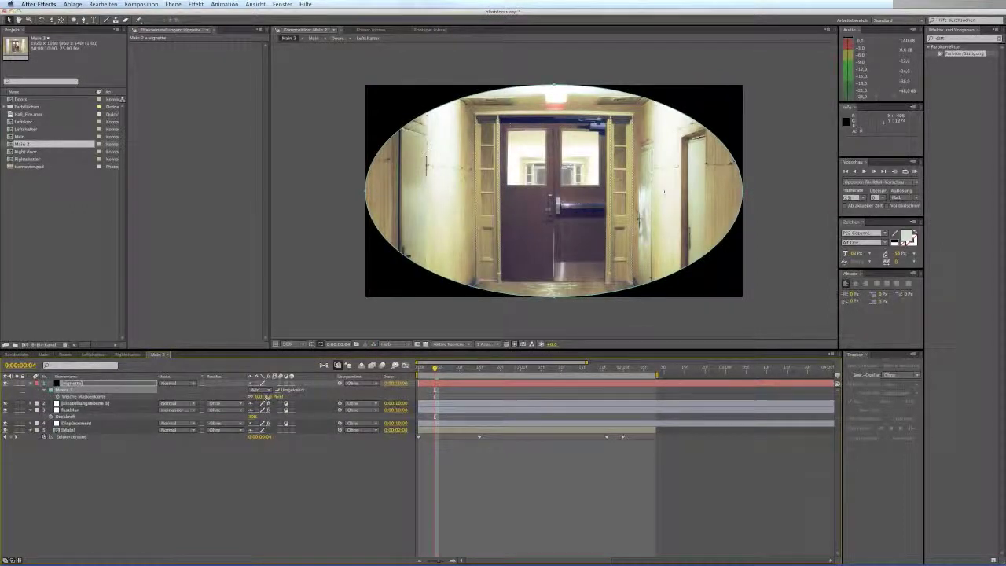
pyautogui.moveTo(267, 397); pyautogui.dragTo(377, 397)
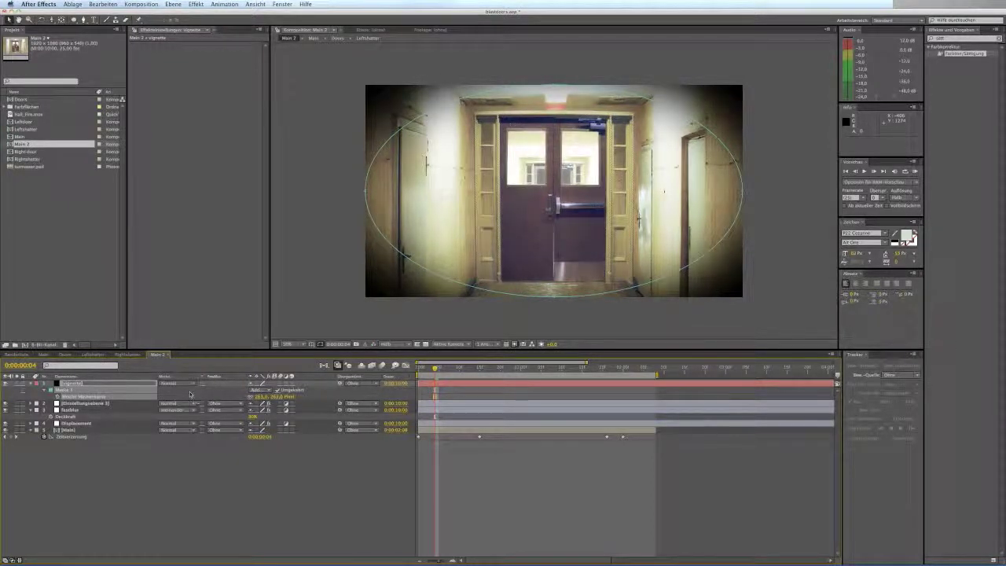
# Reveal all properties of the vignette's mask and expand it outward by about 116 pixels.
pyautogui.press('f')
pyautogui.press('m')
pyautogui.press('m')
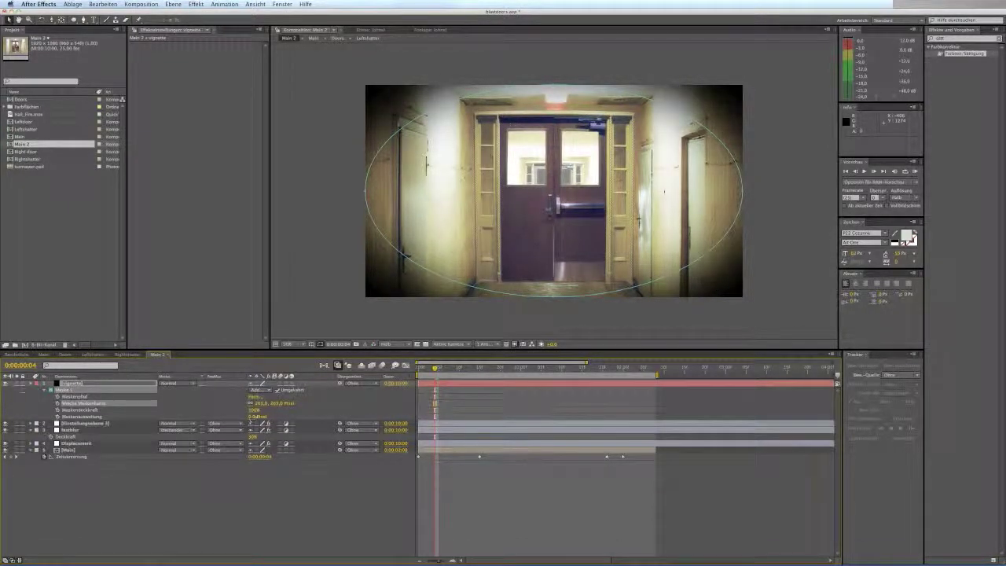
pyautogui.moveTo(259, 415); pyautogui.dragTo(292, 417)
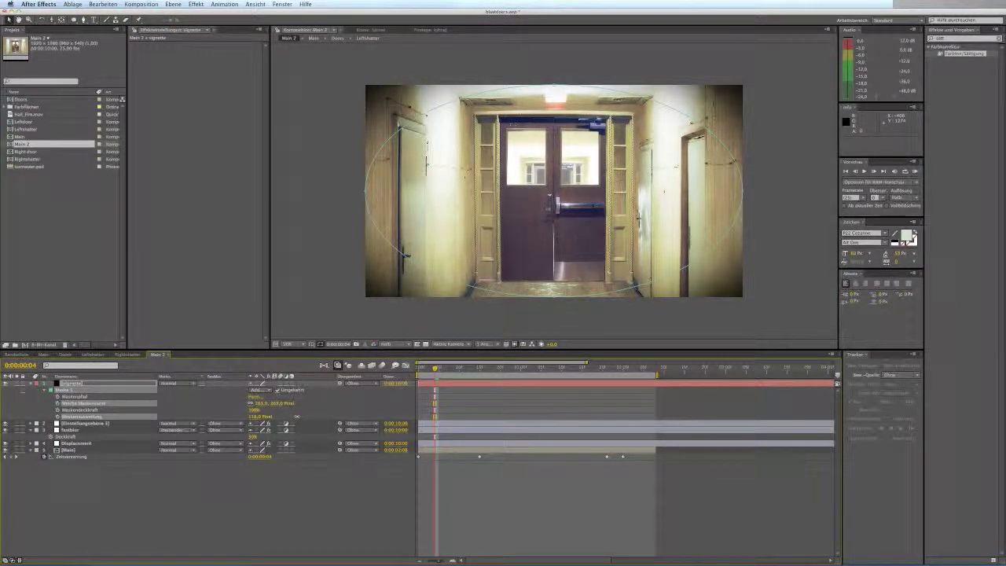
# End Main 2's work area at 0:00:01:24 and return the playhead to 0:00:00:08.
pyautogui.click(107, 527)
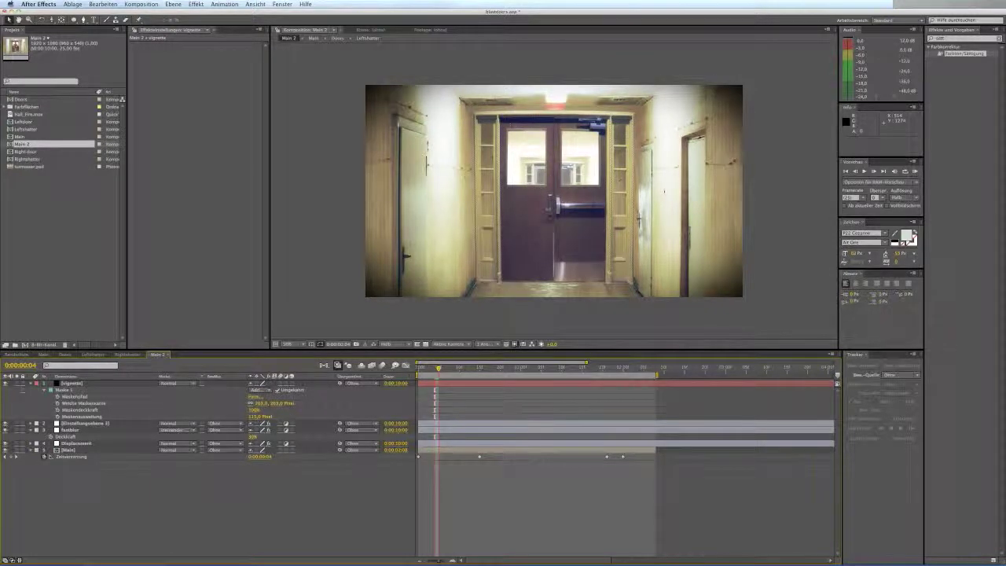
pyautogui.moveTo(438, 369); pyautogui.dragTo(619, 375)
pyautogui.press('n')
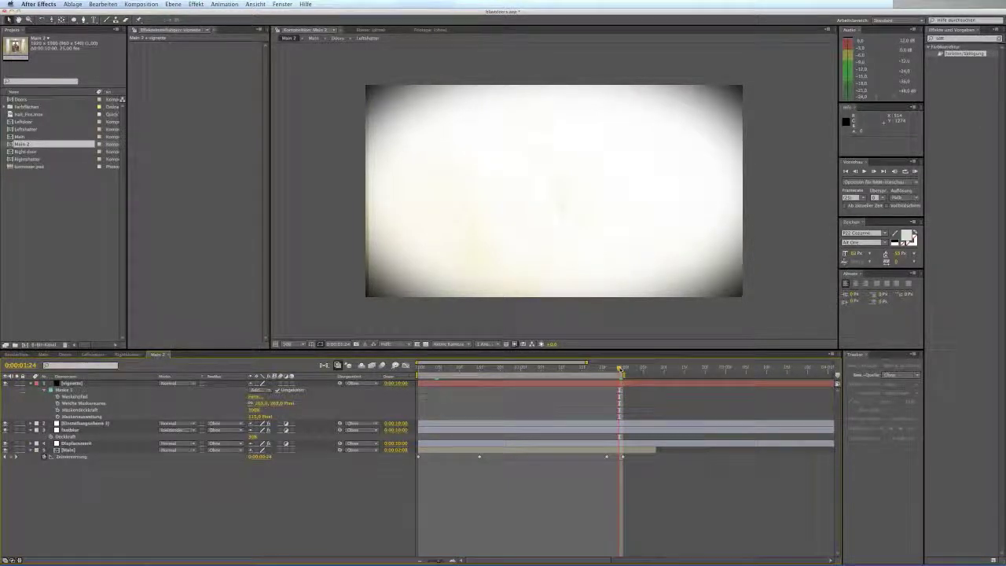
pyautogui.moveTo(619, 370); pyautogui.dragTo(451, 370)
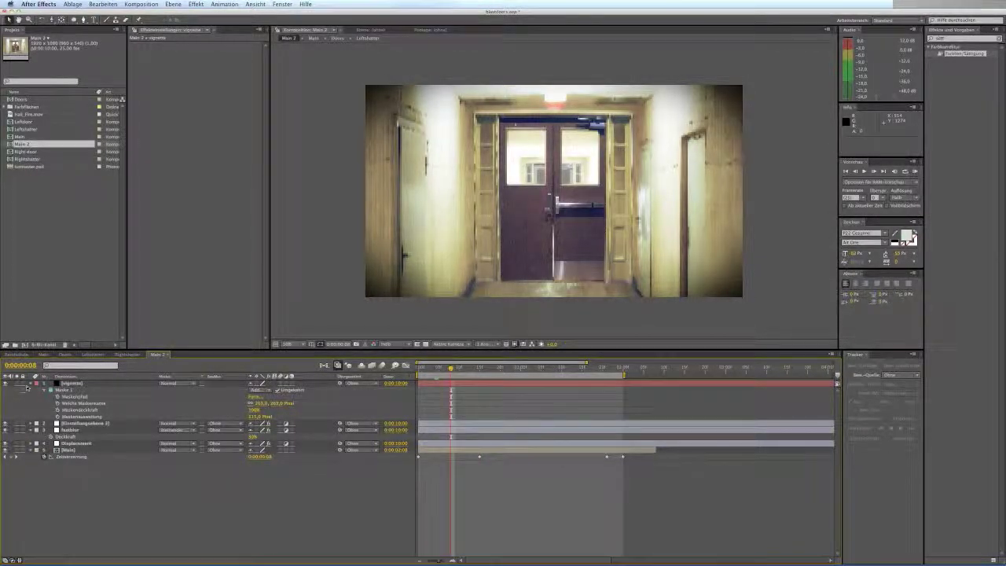
# Raise the black point of the adjustment layer's blue curve and fine-tune its lower control point.
pyautogui.click(86, 423)
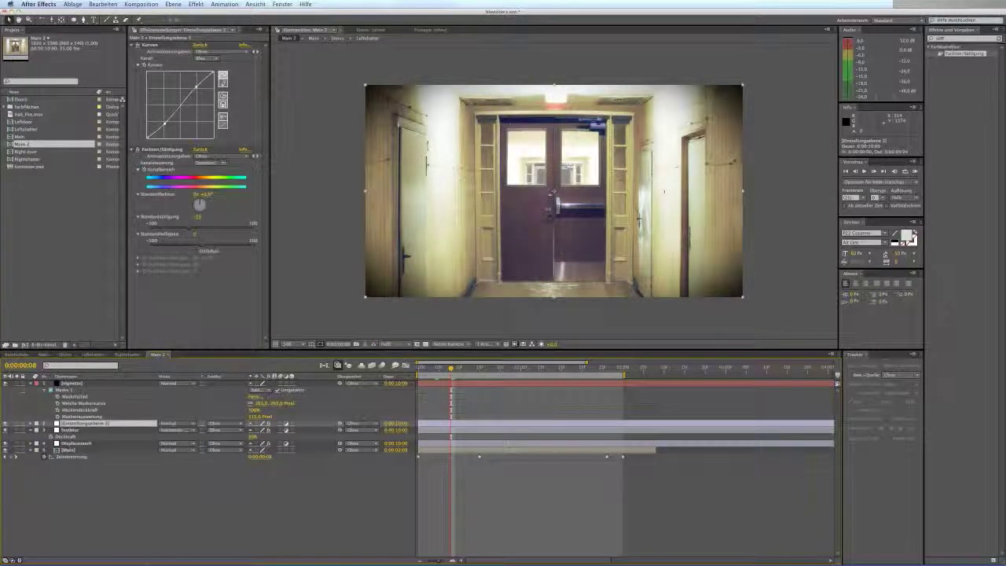
pyautogui.click(212, 72)
pyautogui.moveTo(147, 138); pyautogui.dragTo(147, 133)
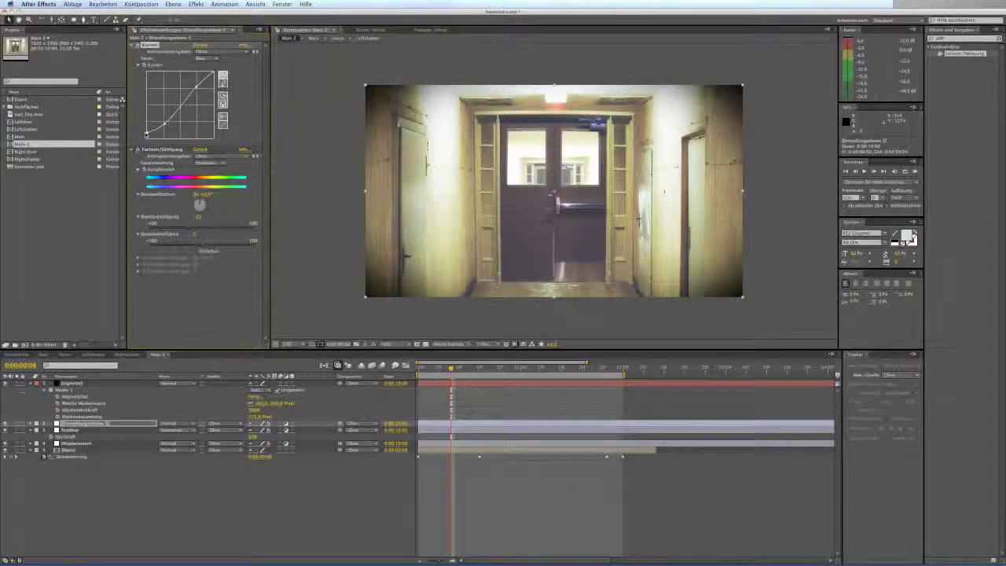
pyautogui.click(91, 423)
pyautogui.doubleClick(91, 424)
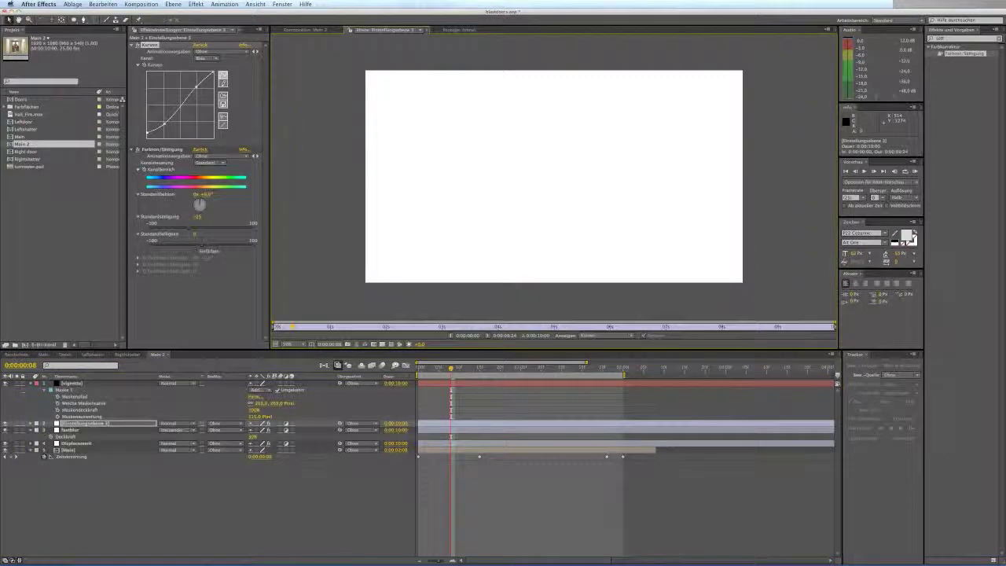
pyautogui.click(94, 487)
pyautogui.click(324, 31)
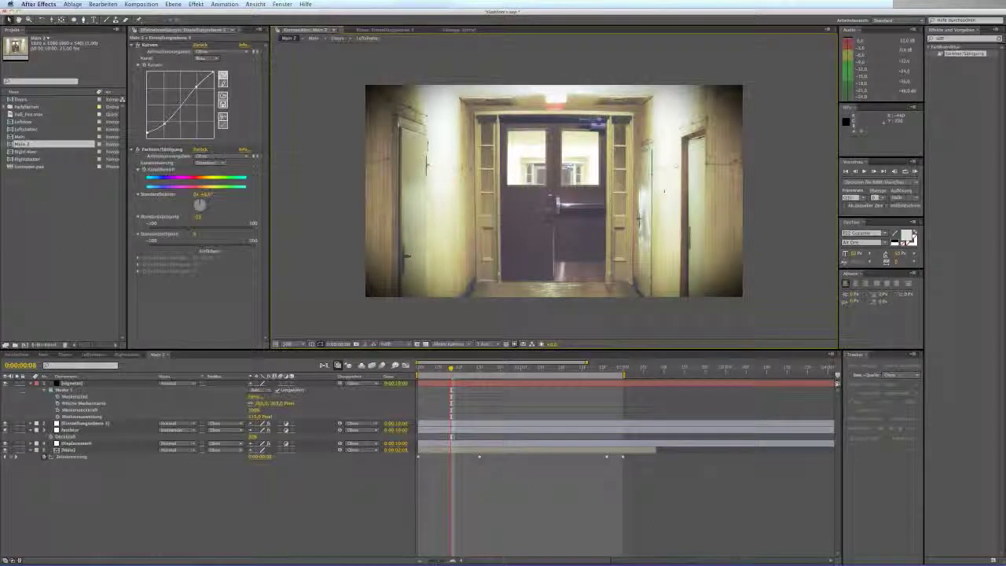
pyautogui.moveTo(164, 123); pyautogui.dragTo(162, 121)
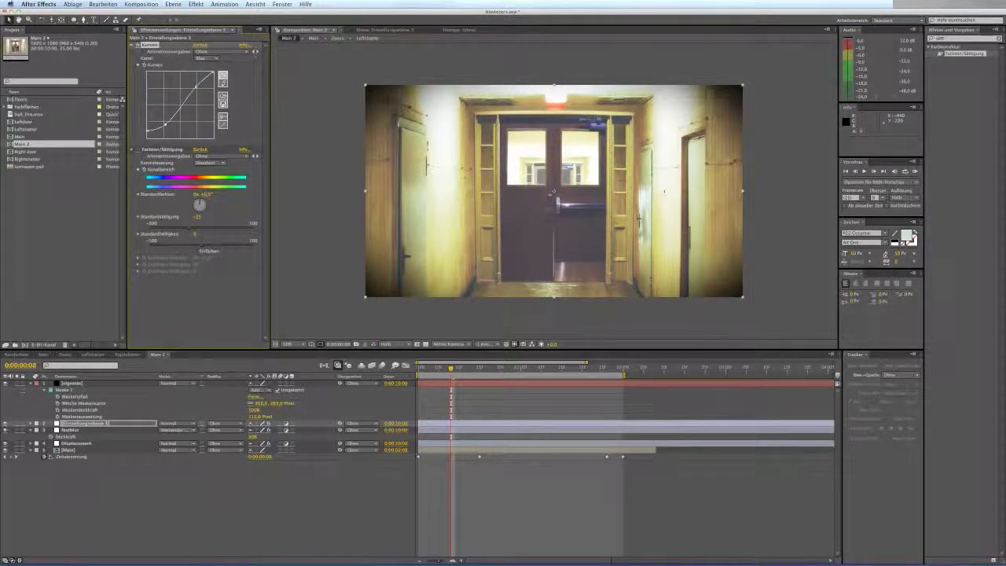
# Fine-tune the shadow point of the green curve, plus the shadow and highlight points of the red curve.
pyautogui.click(206, 58)
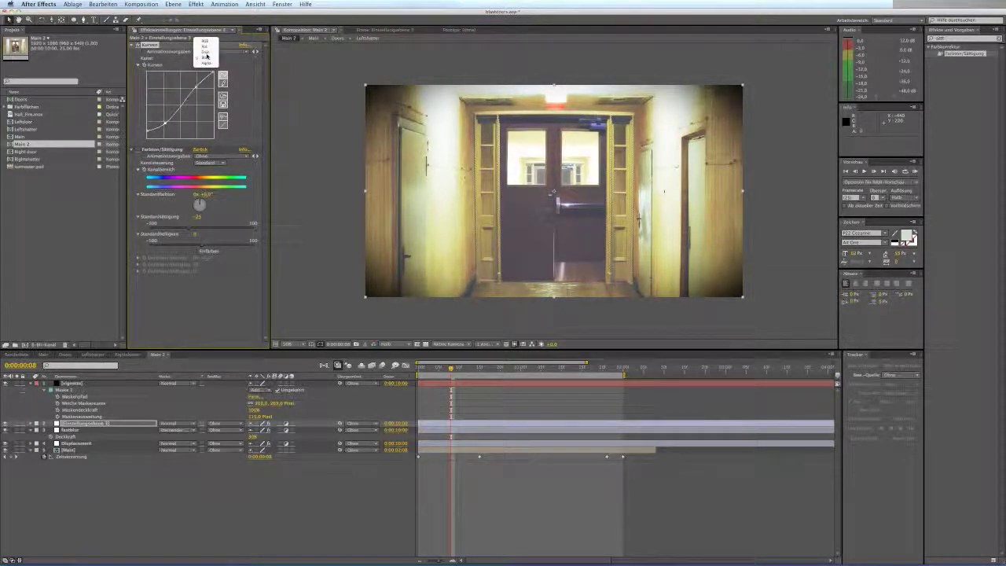
pyautogui.click(206, 53)
pyautogui.moveTo(163, 122); pyautogui.dragTo(164, 122)
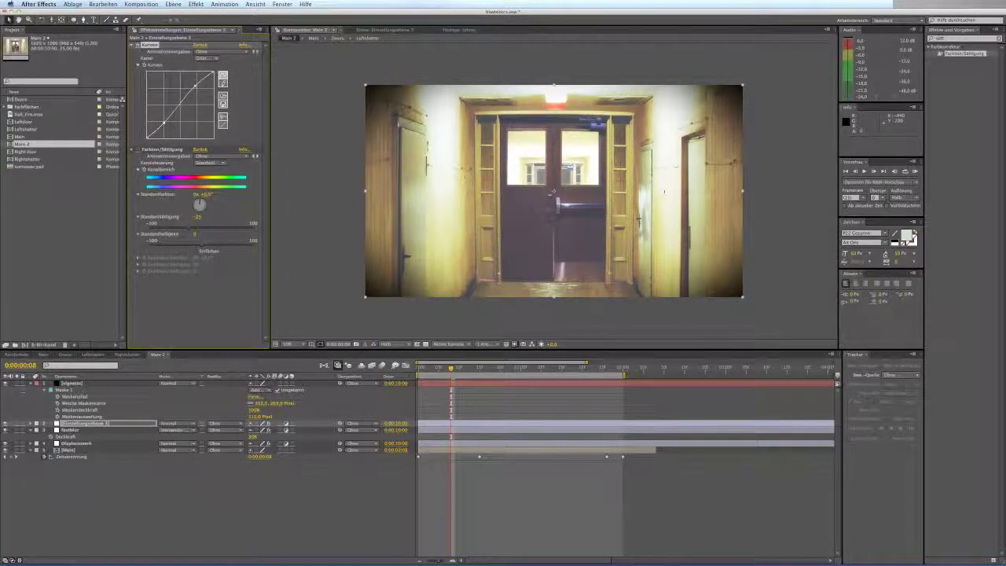
pyautogui.click(209, 60)
pyautogui.click(207, 51)
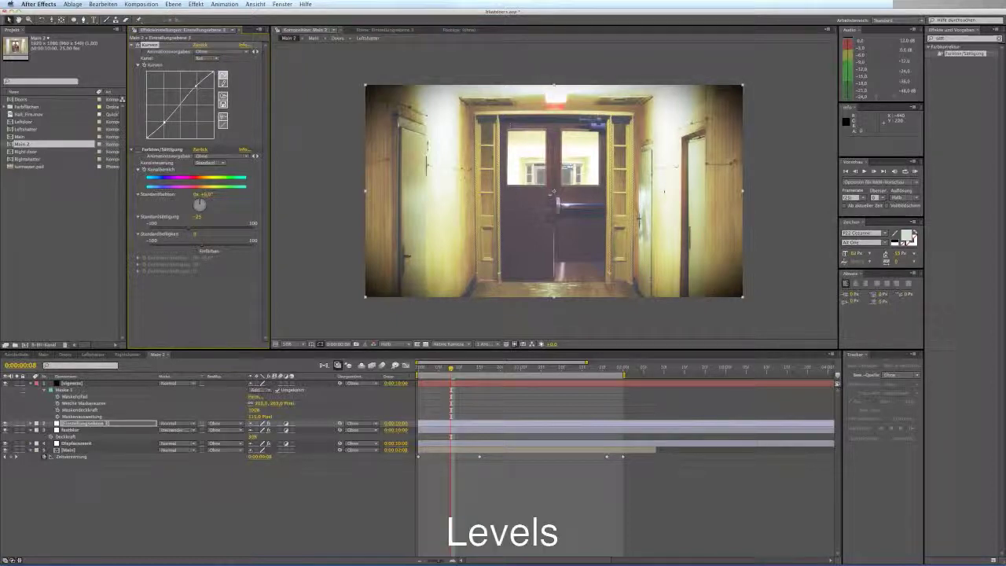
pyautogui.moveTo(164, 122); pyautogui.dragTo(164, 124)
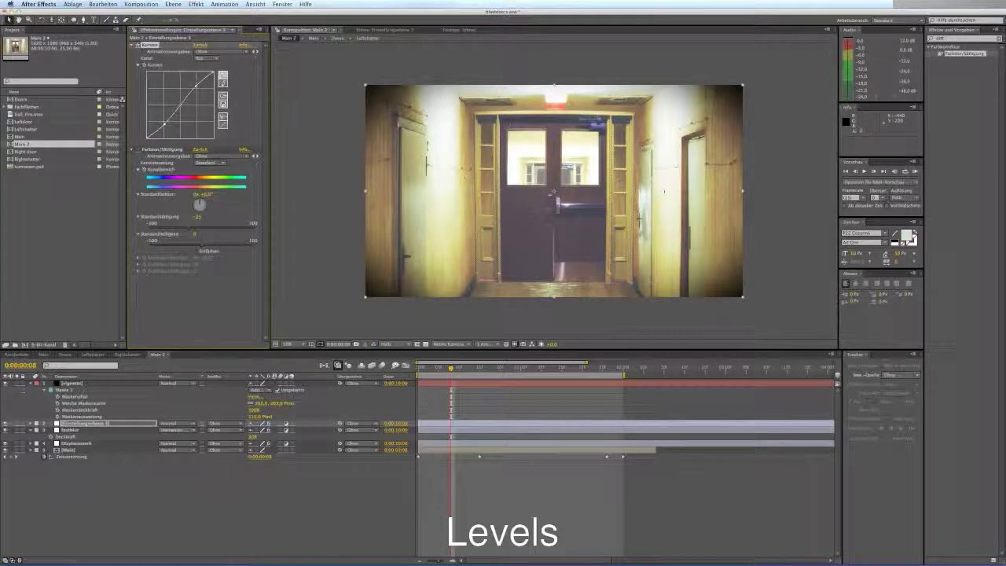
pyautogui.click(196, 85)
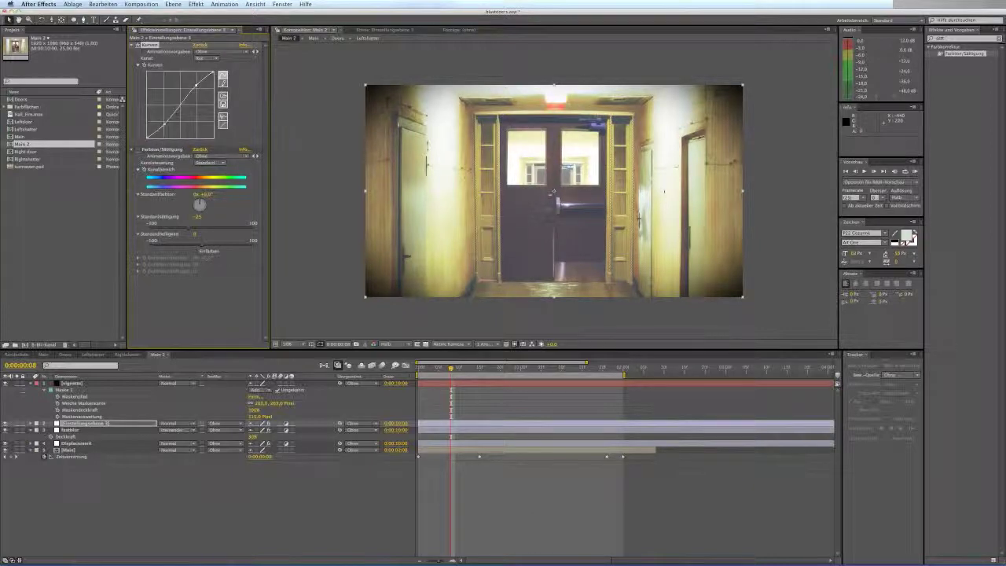
# Lift the blue curve's shadows further and compare the image with the Curves effect off and on.
pyautogui.click(205, 57)
pyautogui.click(206, 49)
pyautogui.moveTo(147, 132); pyautogui.dragTo(146, 146)
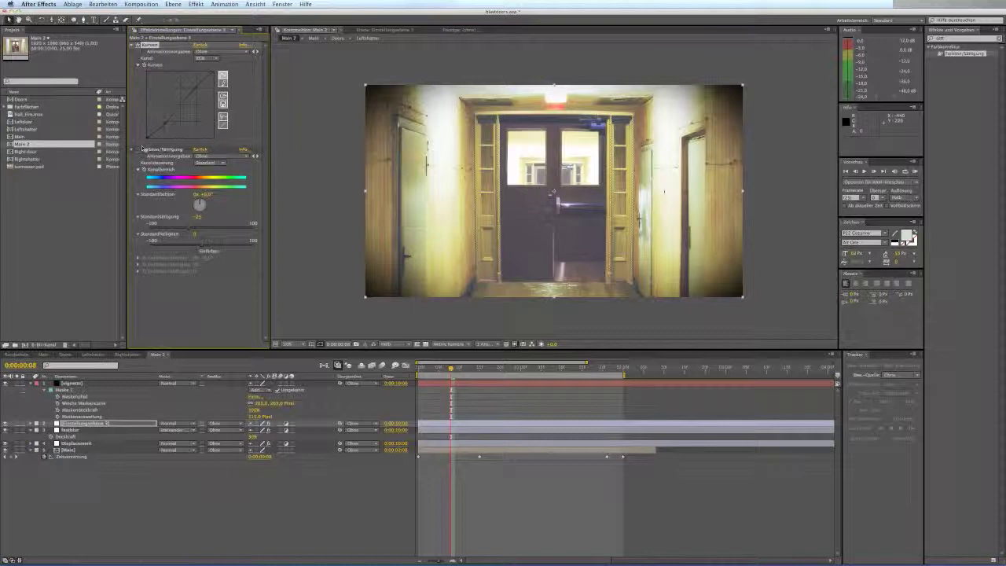
pyautogui.click(207, 58)
pyautogui.click(206, 83)
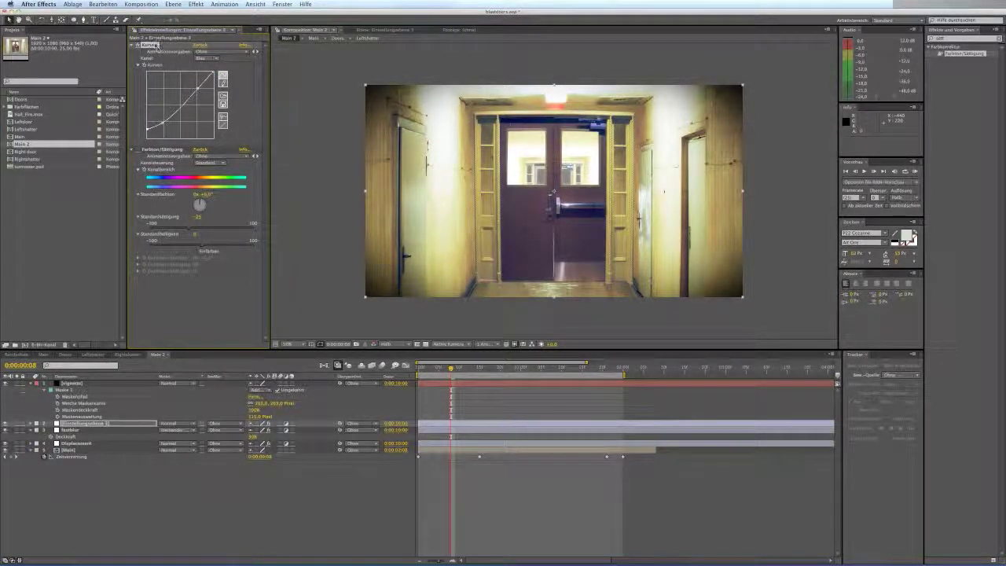
pyautogui.click(139, 44)
pyautogui.click(138, 45)
# Move the adjustment layer above the vignette layer and re-enable its Hue/Saturation effect.
pyautogui.click(72, 430)
pyautogui.moveTo(72, 431)
pyautogui.mouseDown()
pyautogui.moveTo(78, 424)
pyautogui.moveTo(79, 440)
pyautogui.mouseUp()
pyautogui.click(79, 423)
pyautogui.moveTo(91, 378); pyautogui.dragTo(89, 384)
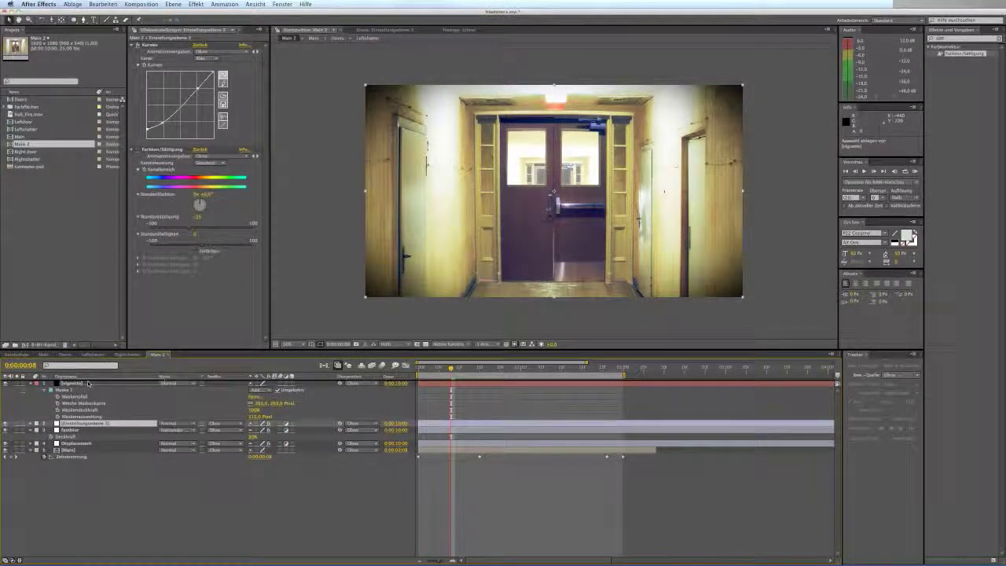
pyautogui.click(165, 531)
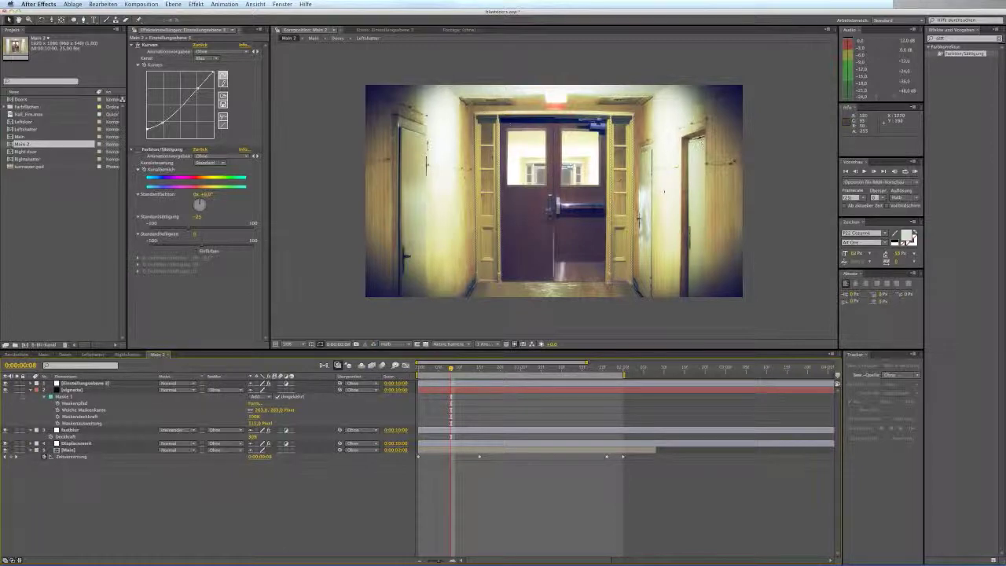
pyautogui.click(137, 149)
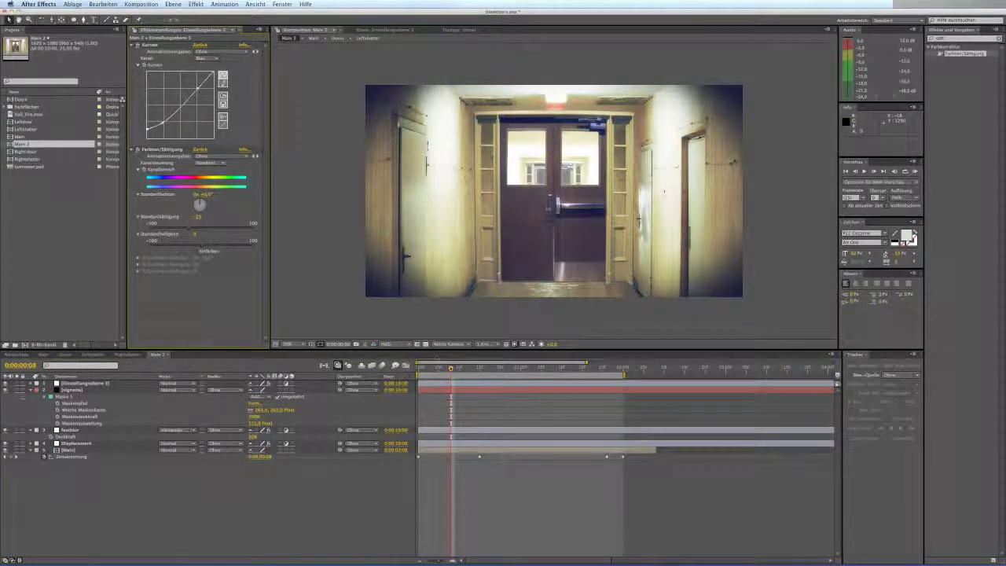
# Enable motion blur in Main 2 and collapse the expanded null and camera properties in the Main composition.
pyautogui.moveTo(451, 366); pyautogui.dragTo(520, 368)
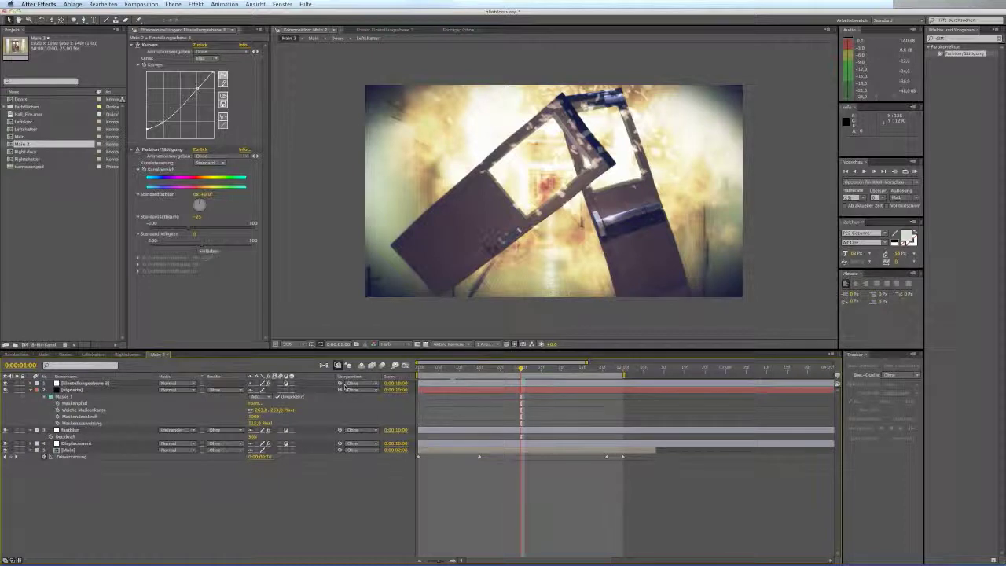
pyautogui.click(383, 365)
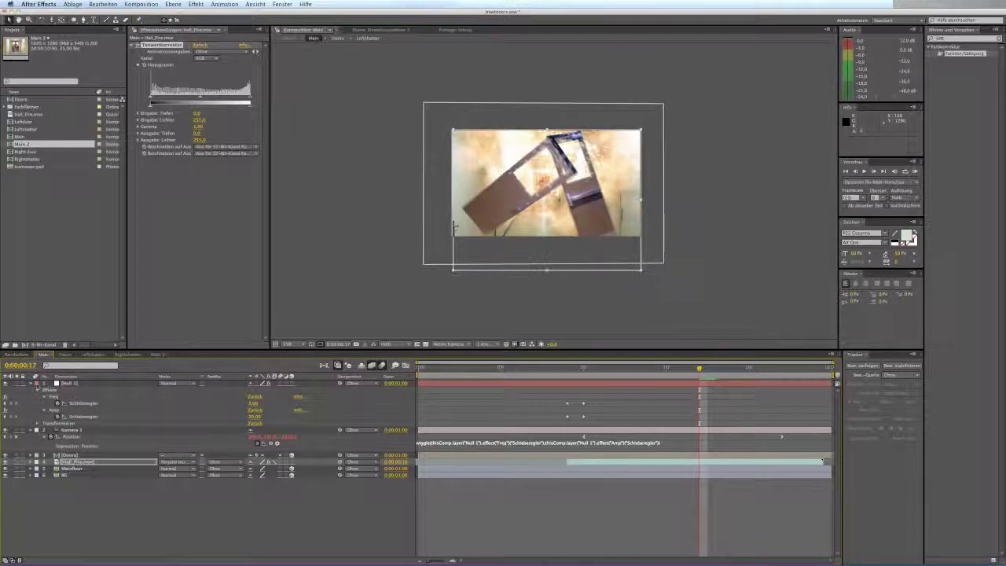
pyautogui.click(30, 383)
pyautogui.click(31, 389)
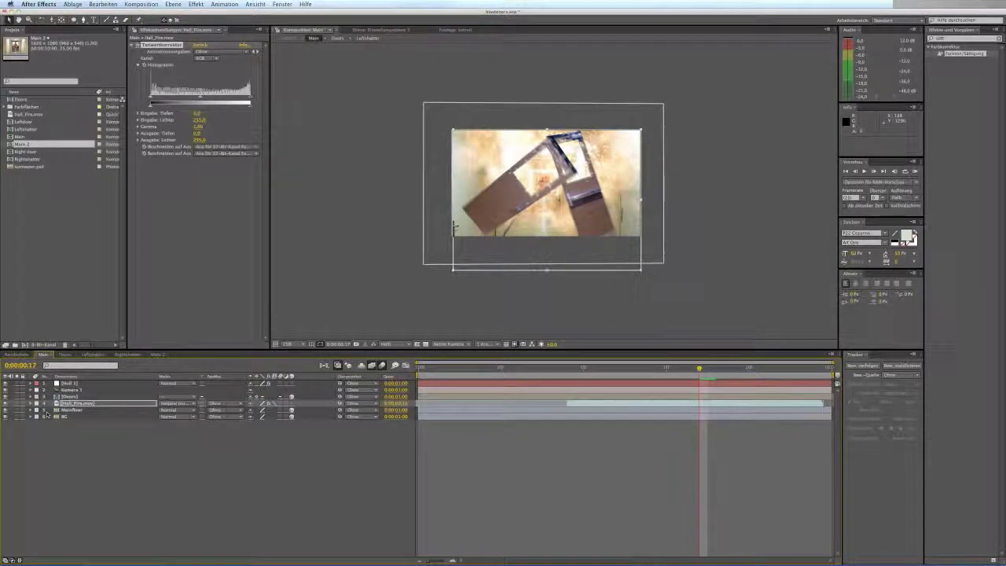
# Return to the Main 2 composition and render a RAM preview of the graded shot.
pyautogui.click(157, 354)
pyautogui.click(913, 170)
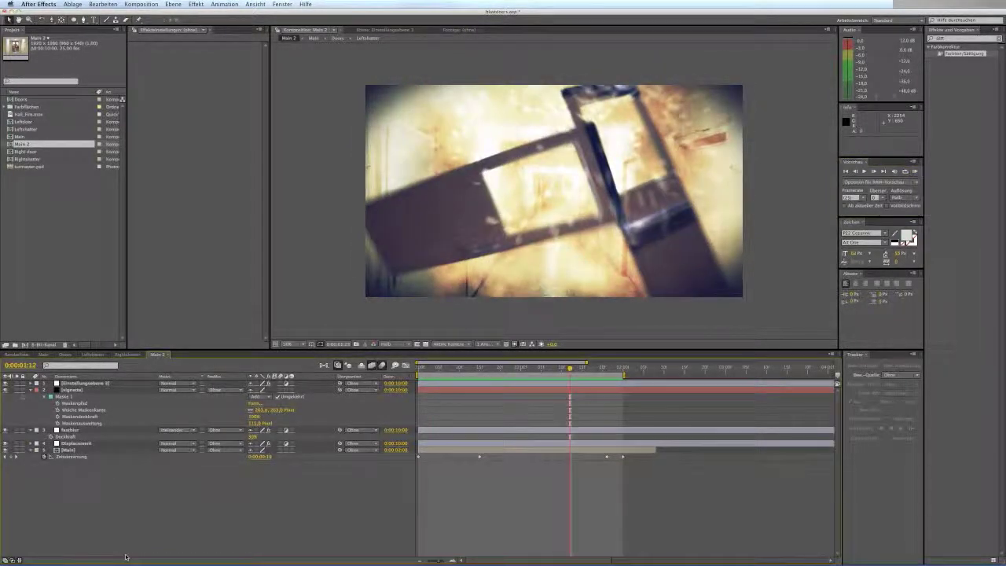
# Apply the Leuchten (Glow) effect to the Hall_Fire.mov layer in the Main composition, judging it at 0:00:00:17.
pyautogui.click(43, 355)
pyautogui.press('KP_0')
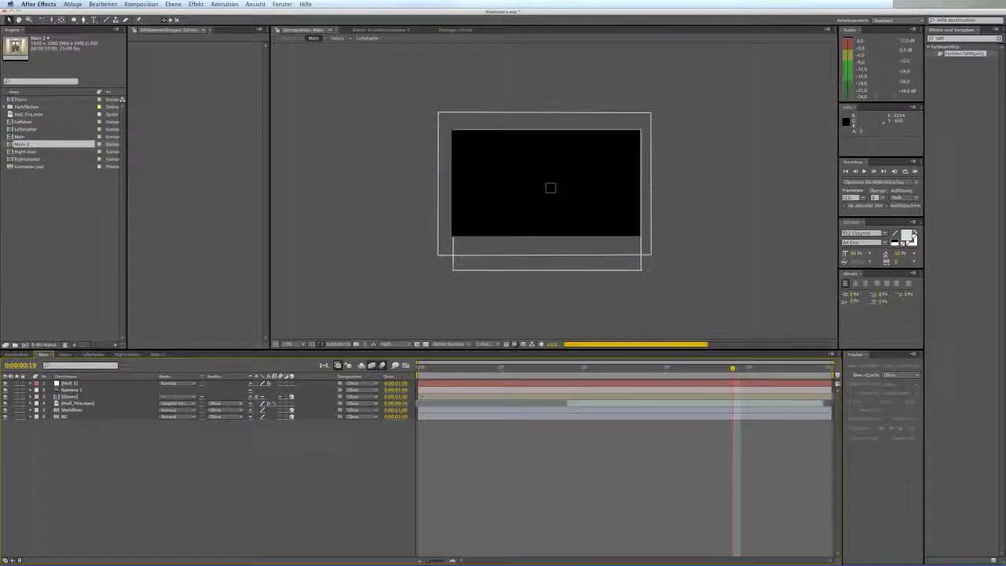
pyautogui.click(105, 405)
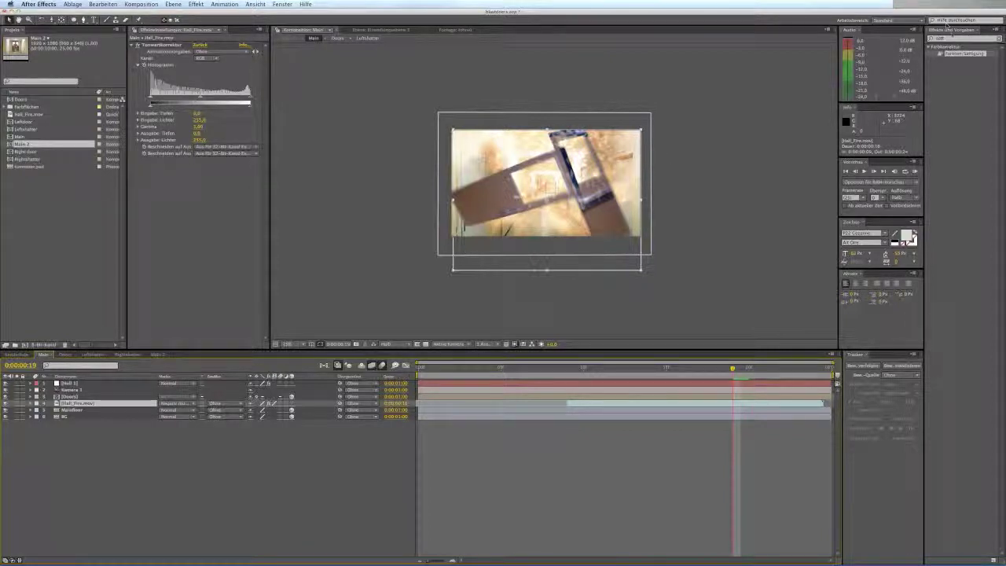
pyautogui.click(998, 37)
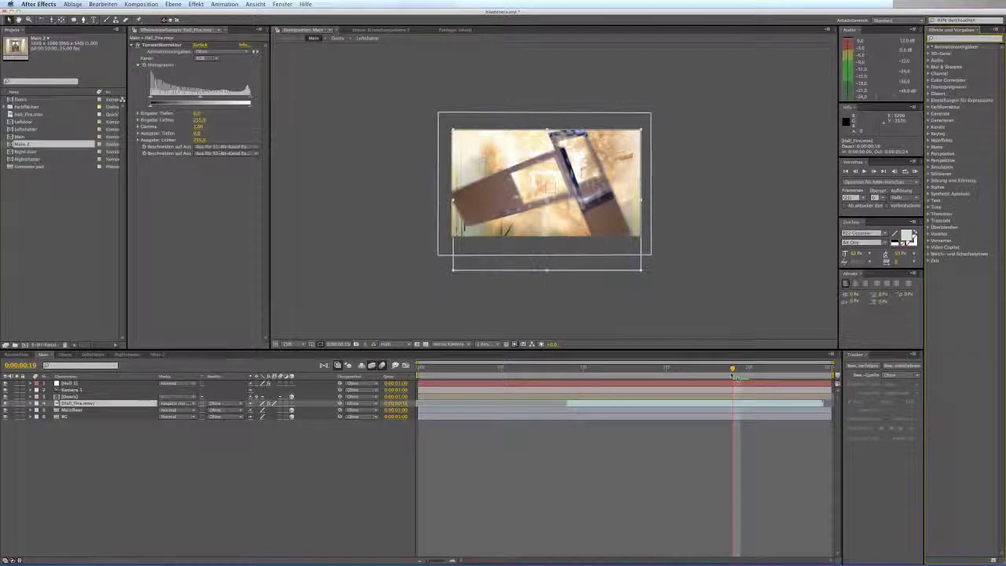
pyautogui.press('pageup')
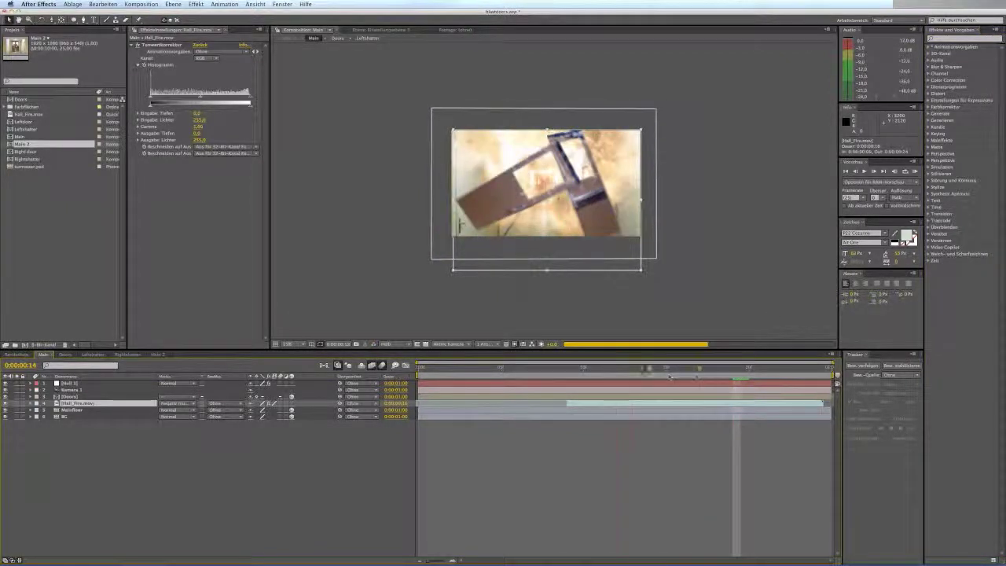
pyautogui.press('pageup')
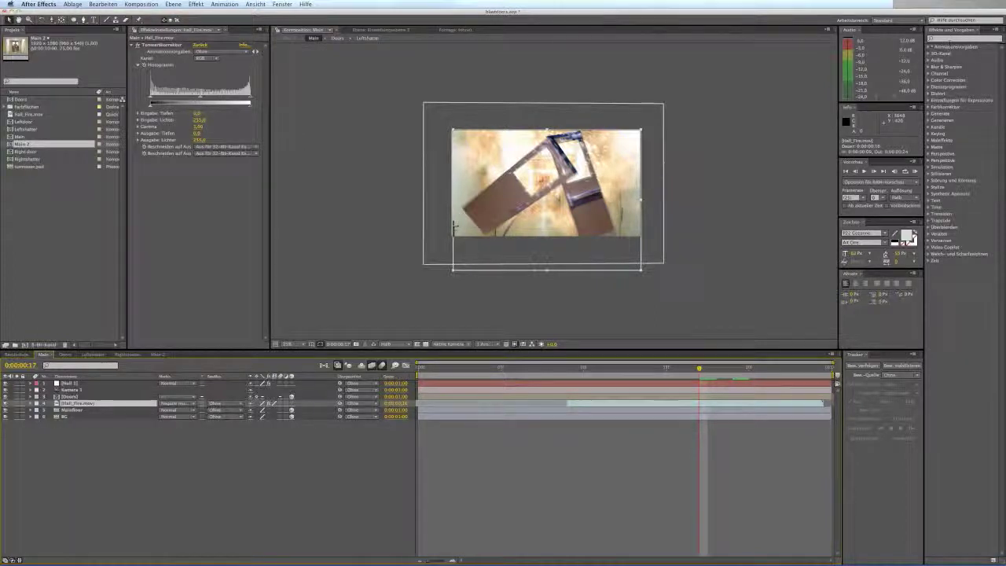
pyautogui.press('space')
pyautogui.click(949, 39)
pyautogui.write('leuchten')
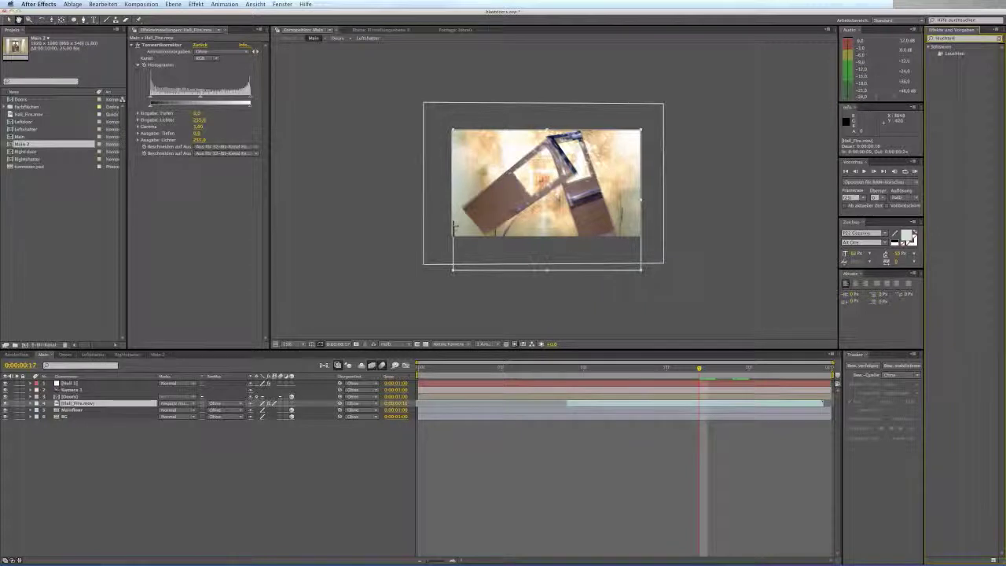
pyautogui.click(952, 55)
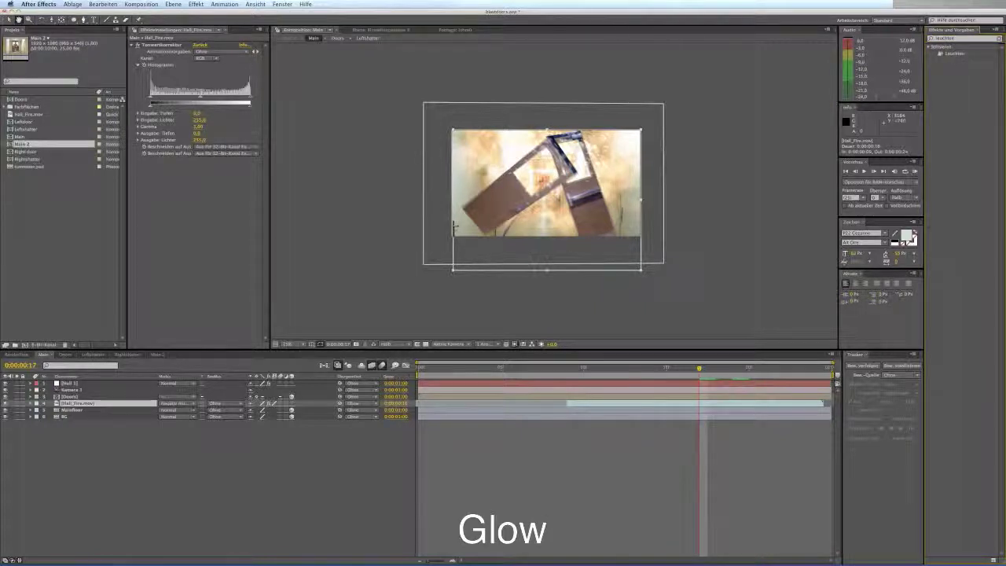
pyautogui.moveTo(960, 54); pyautogui.dragTo(87, 403)
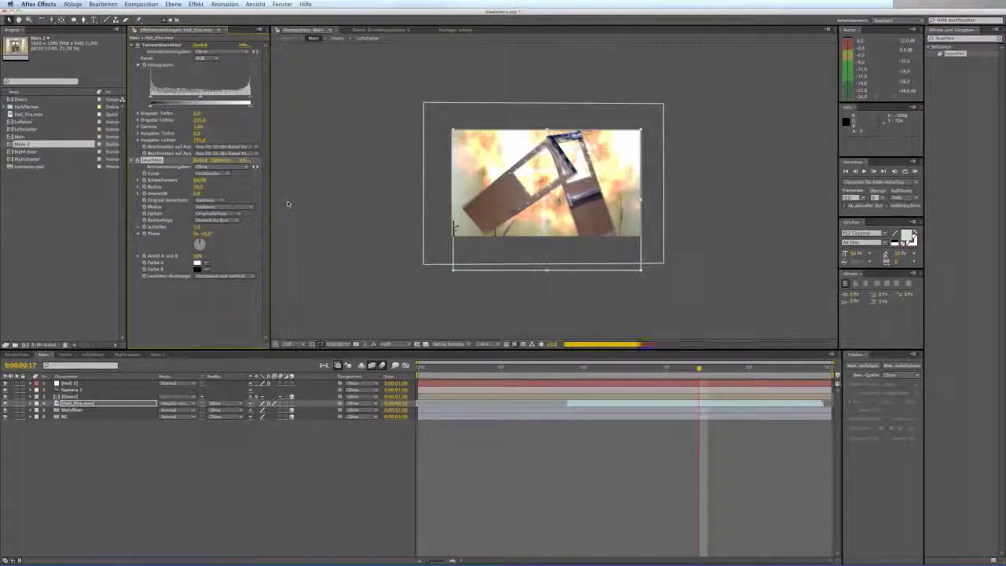
# Greatly increase the fire glow's radius, compare it off and on, and set its intensity to 0,4.
pyautogui.scroll(1, 583, 180)
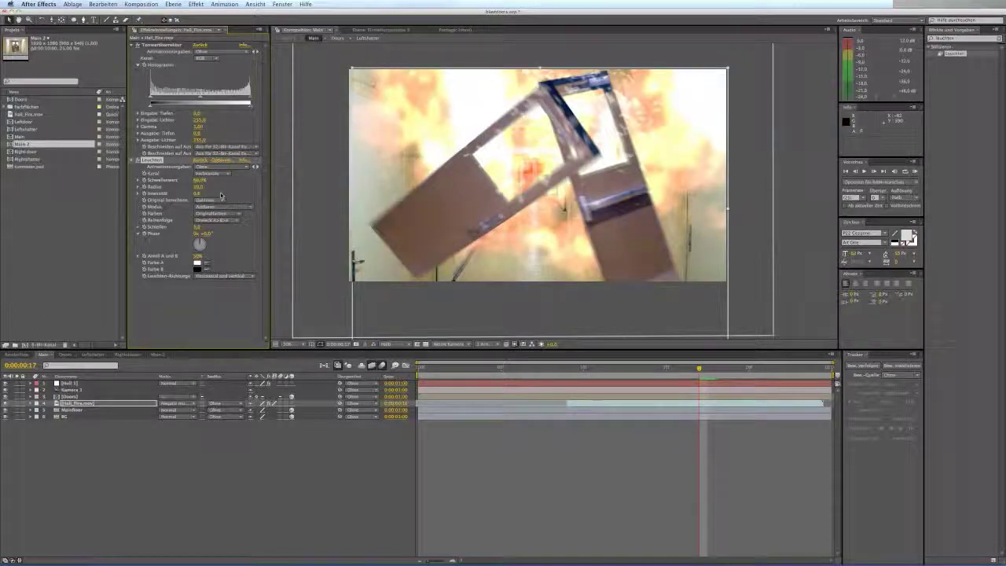
pyautogui.moveTo(188, 193); pyautogui.dragTo(248, 187)
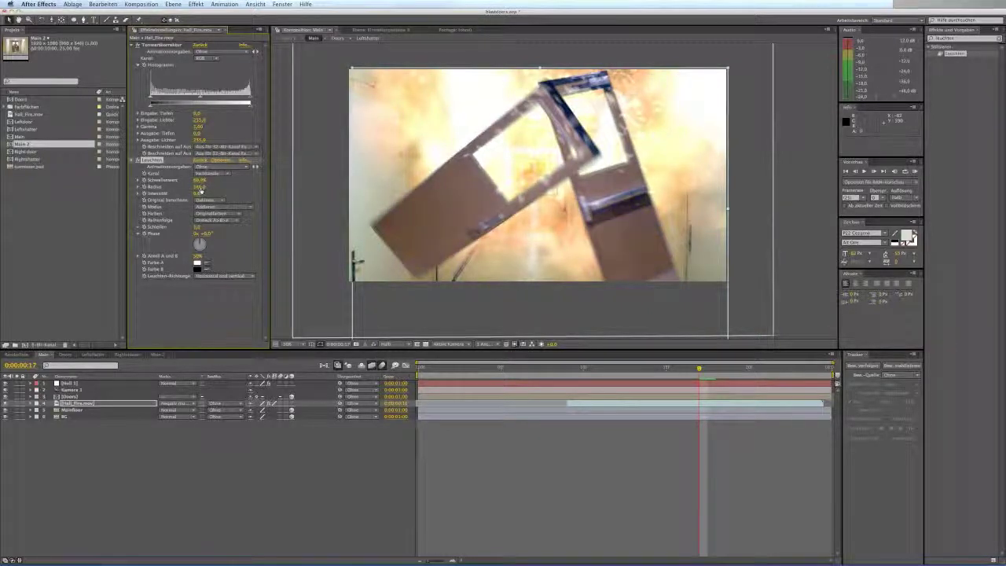
pyautogui.click(138, 161)
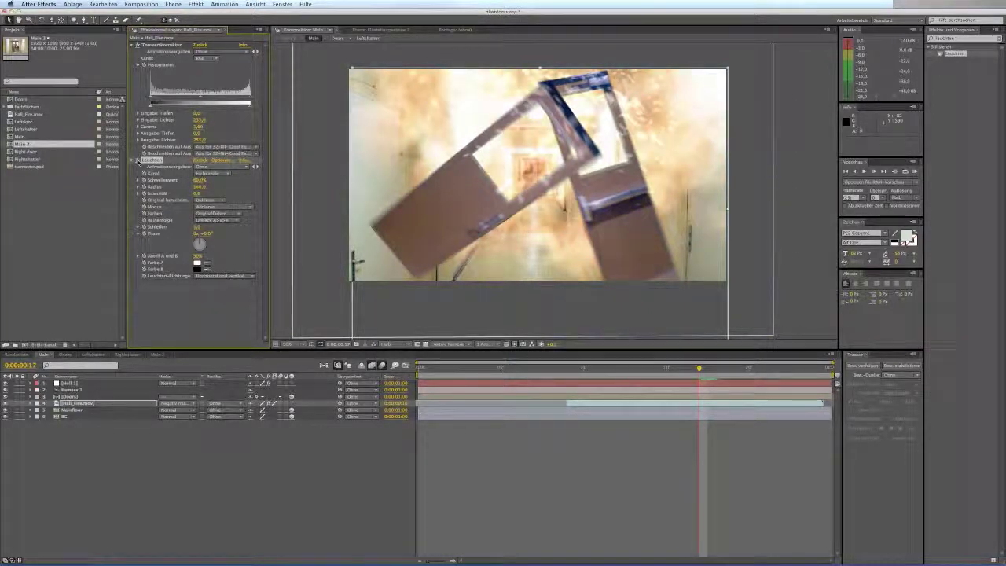
pyautogui.click(138, 161)
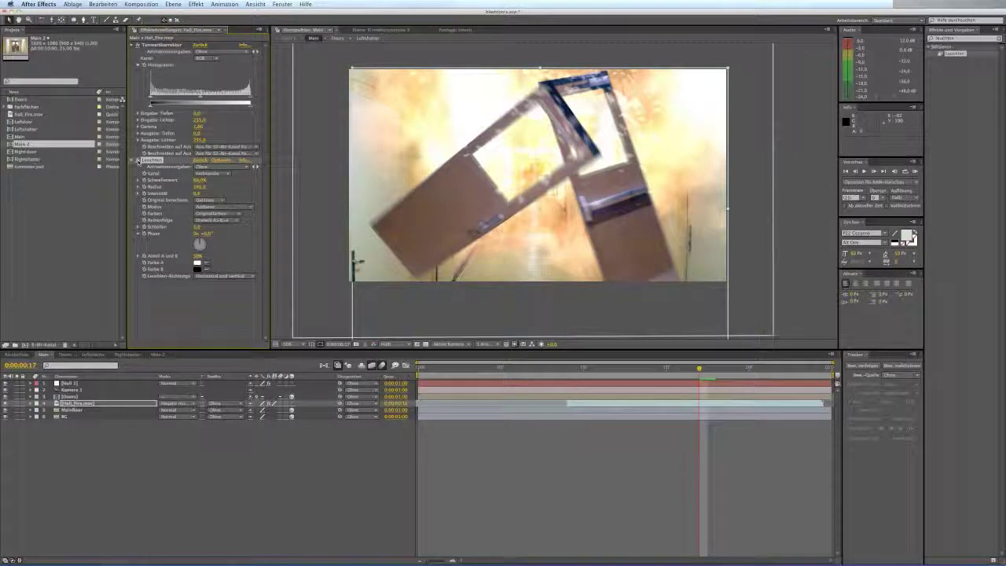
pyautogui.click(200, 194)
pyautogui.write('0,4')
pyautogui.press('Return')
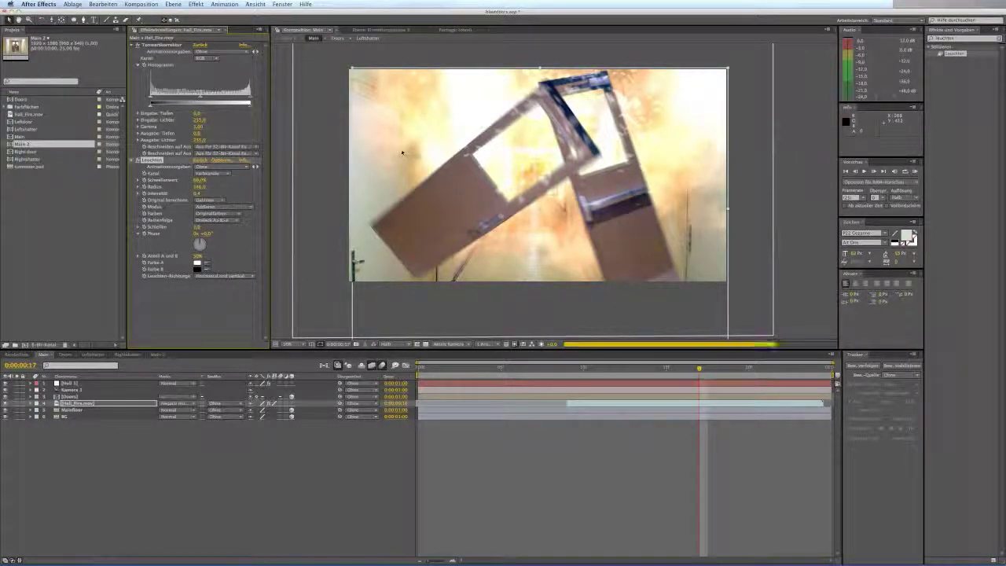
# Set the threshold of the Leuchten (Glow) effect on the Hall_Fire.mov layer to 80 %.
pyautogui.click(200, 179)
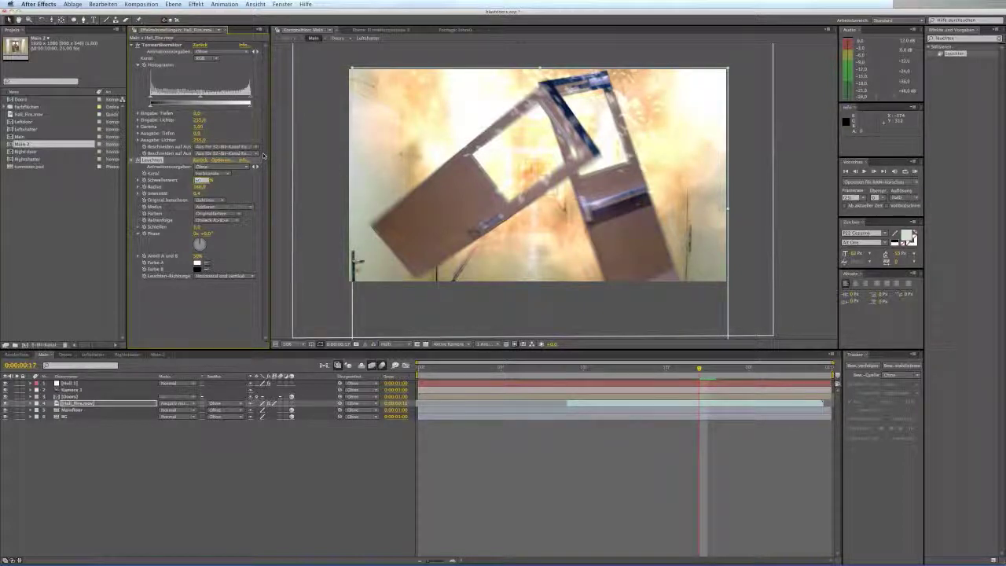
pyautogui.write('40')
pyautogui.press('Return')
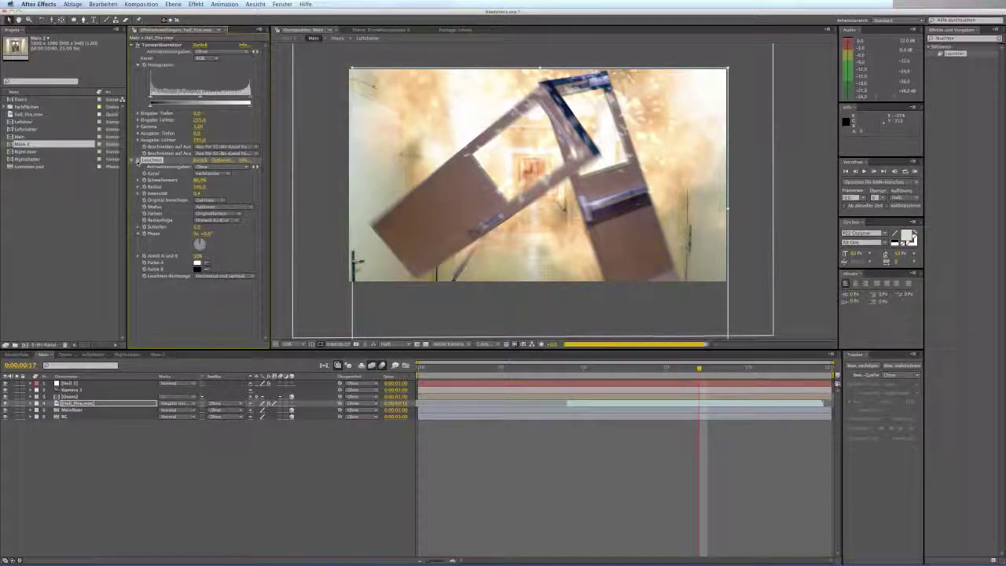
# Render a RAM preview of the Main 2 composition from its first frame and scrub through the explosion to examine the fire glow.
pyautogui.click(159, 354)
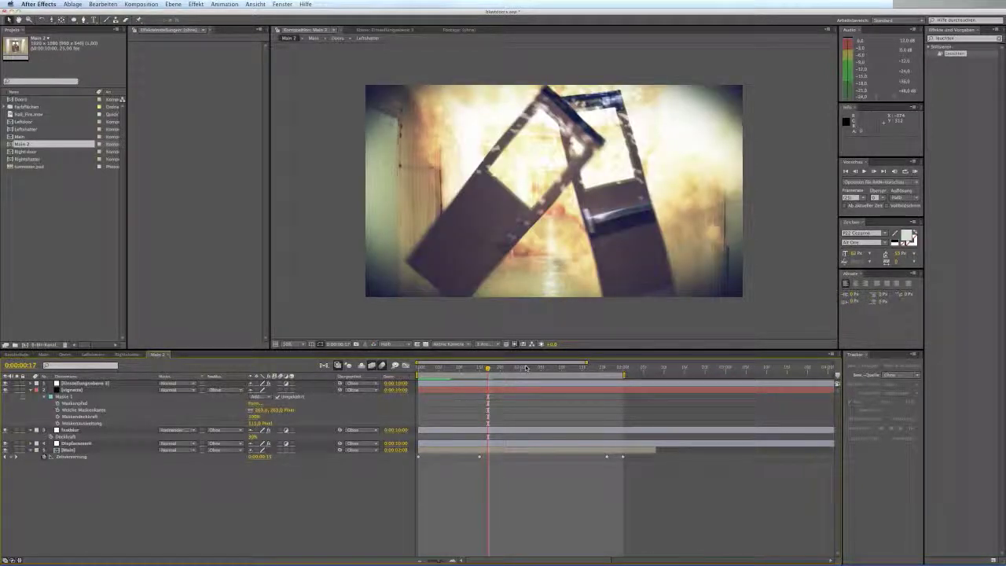
pyautogui.moveTo(486, 368); pyautogui.dragTo(376, 381)
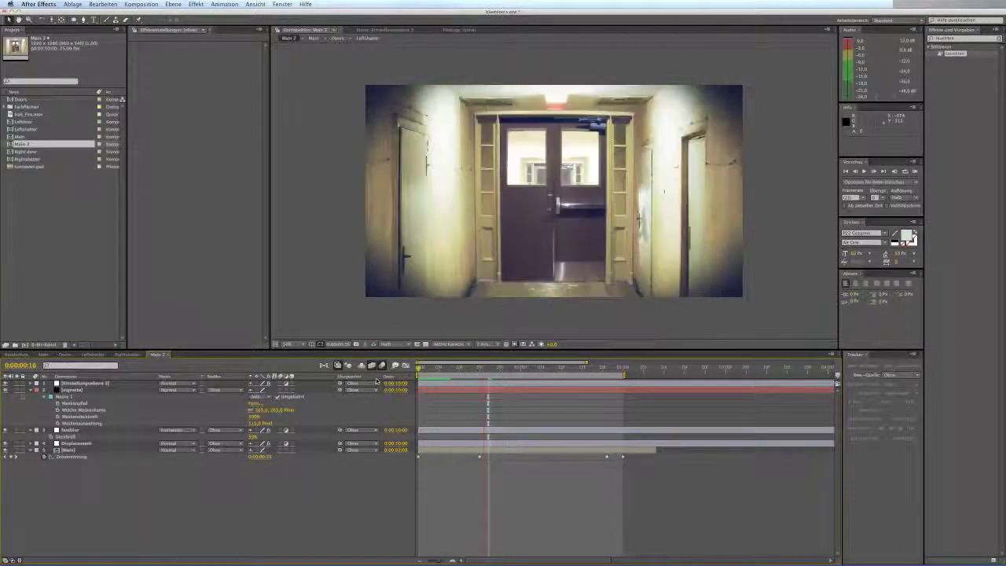
pyautogui.press('Home')
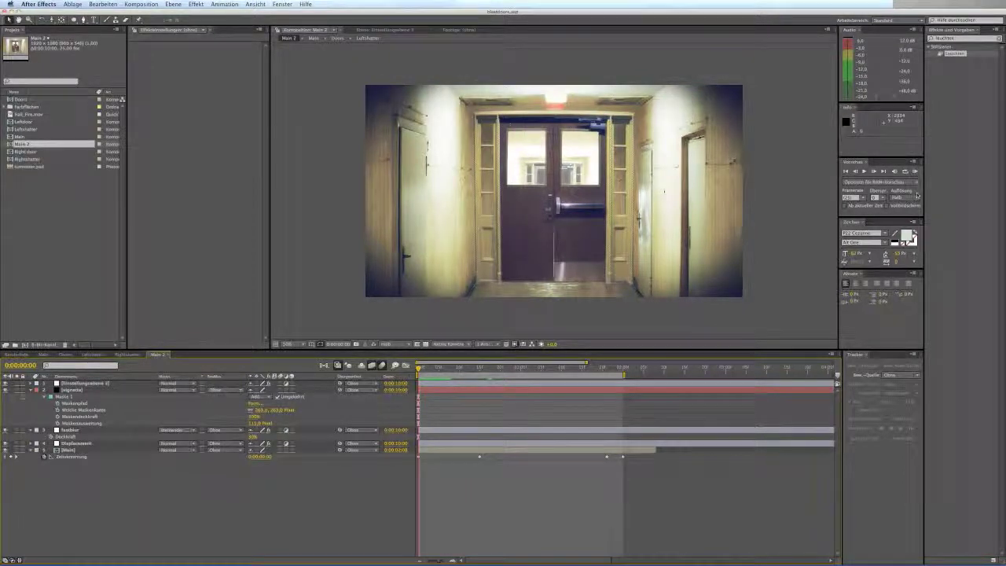
pyautogui.click(914, 170)
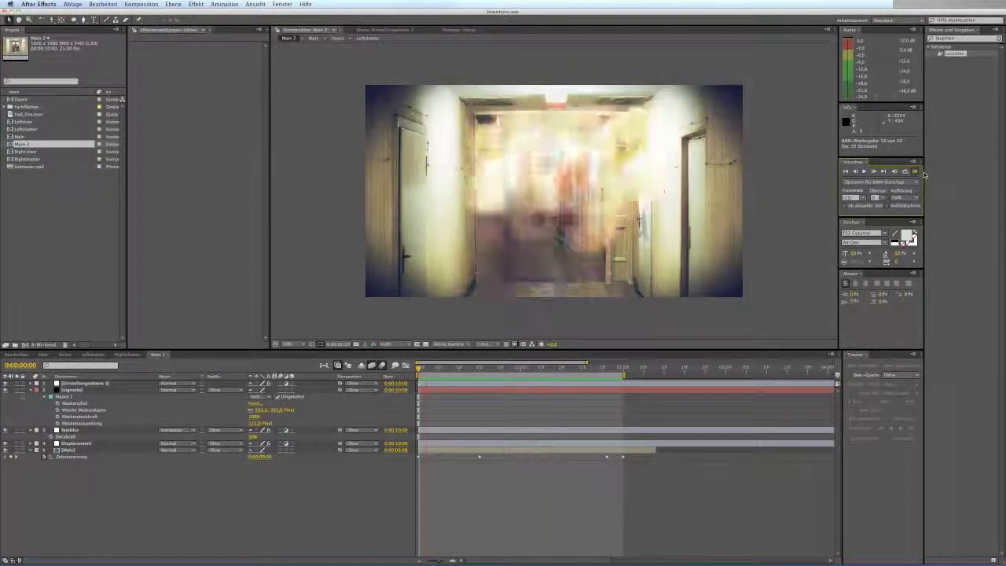
pyautogui.click(566, 367)
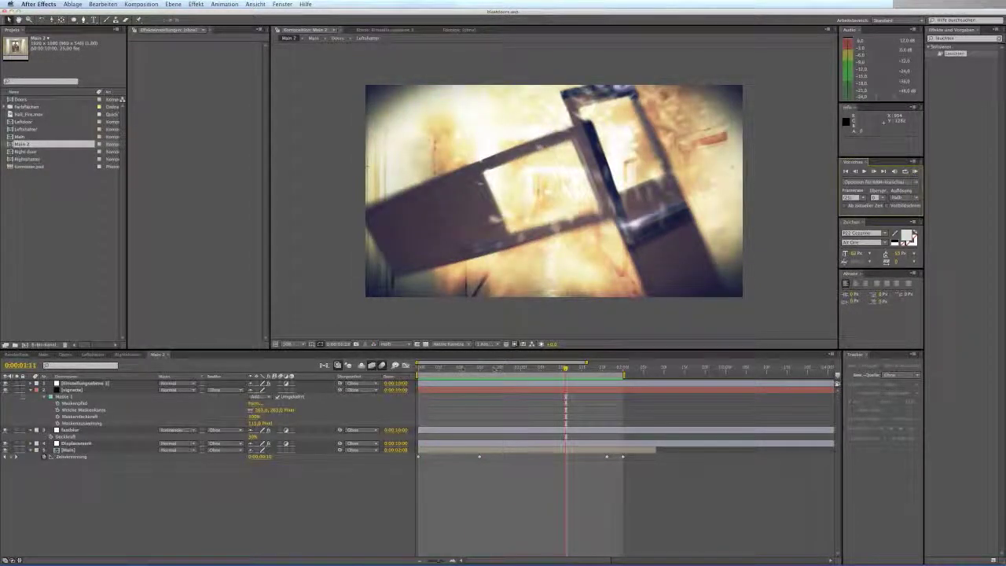
pyautogui.press('space')
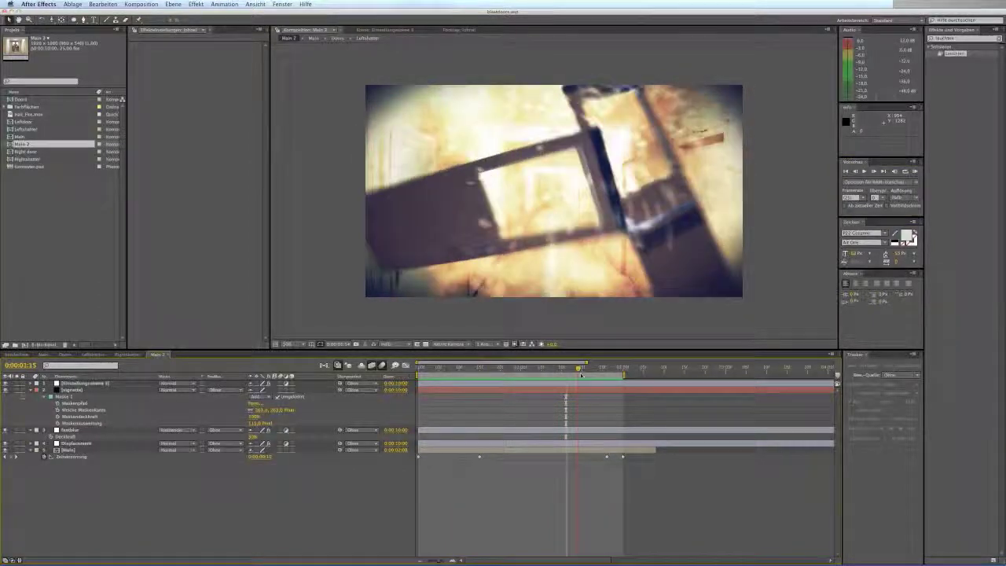
pyautogui.moveTo(582, 375); pyautogui.dragTo(419, 408)
pyautogui.press('space')
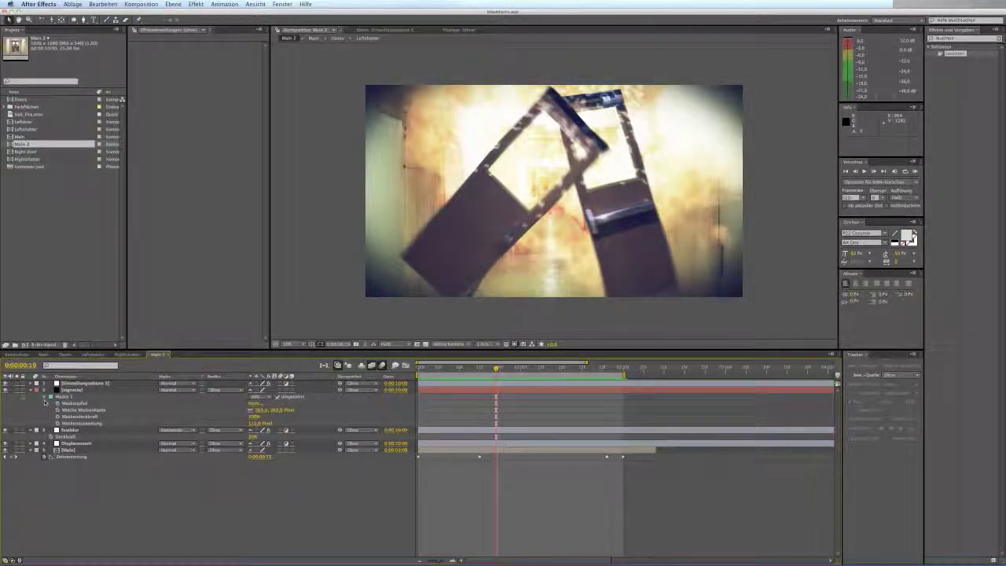
# Collapse the properties of the vignette layer and the layer beneath it, keeping the Main 2 composition open.
pyautogui.click(31, 390)
pyautogui.click(30, 397)
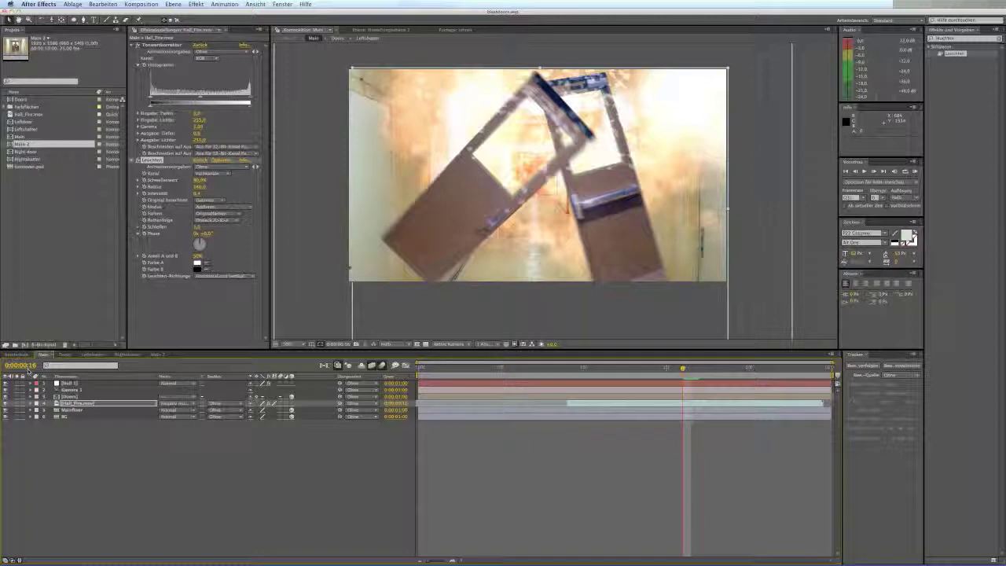
pyautogui.click(158, 354)
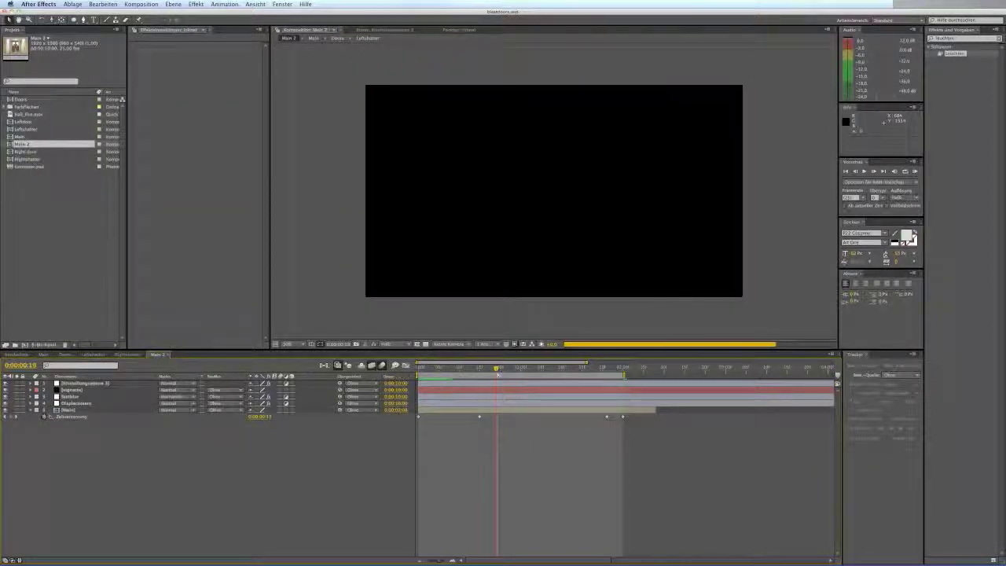